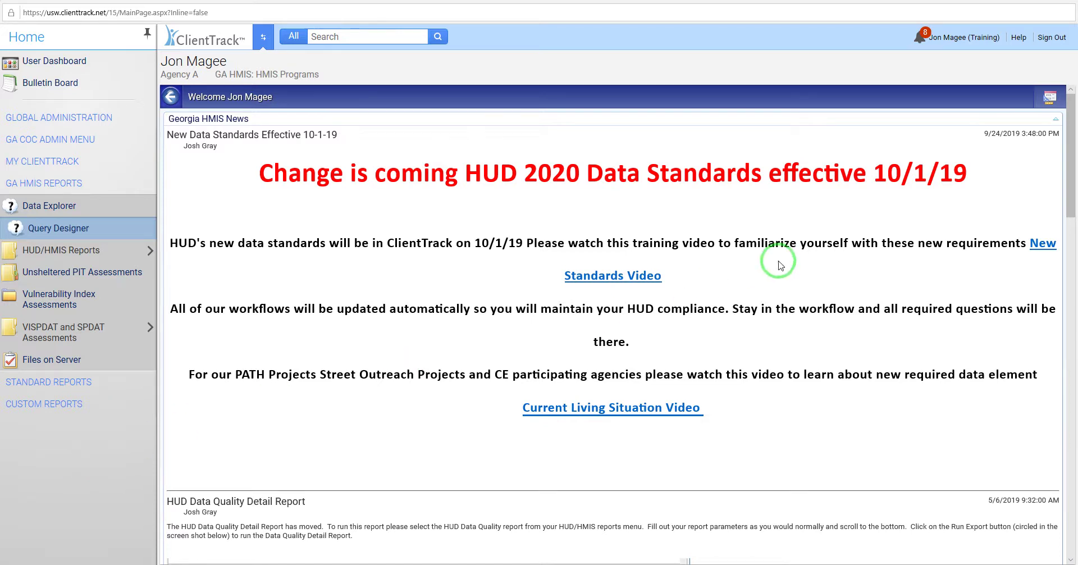
Step: Check the workgroup and organization selected in the account's profile settings, and close them without changing anything
left_click(976, 38)
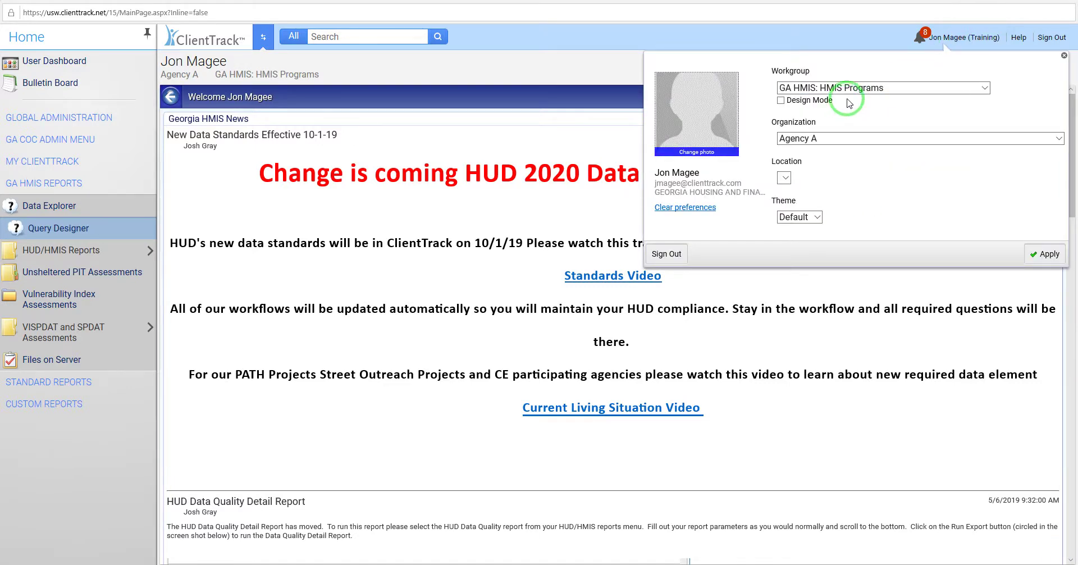
left_click(596, 69)
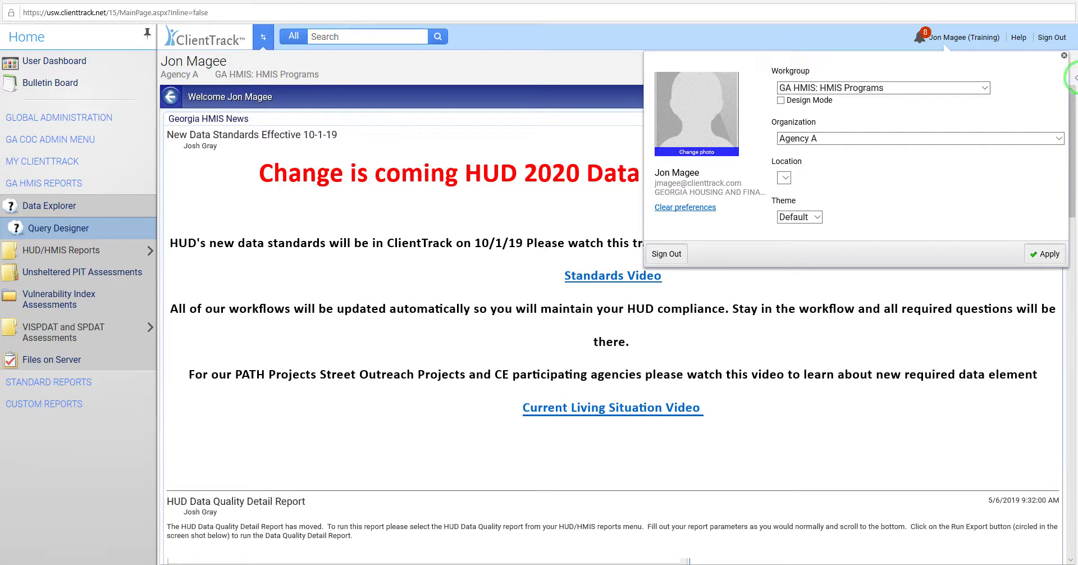
left_click(1065, 56)
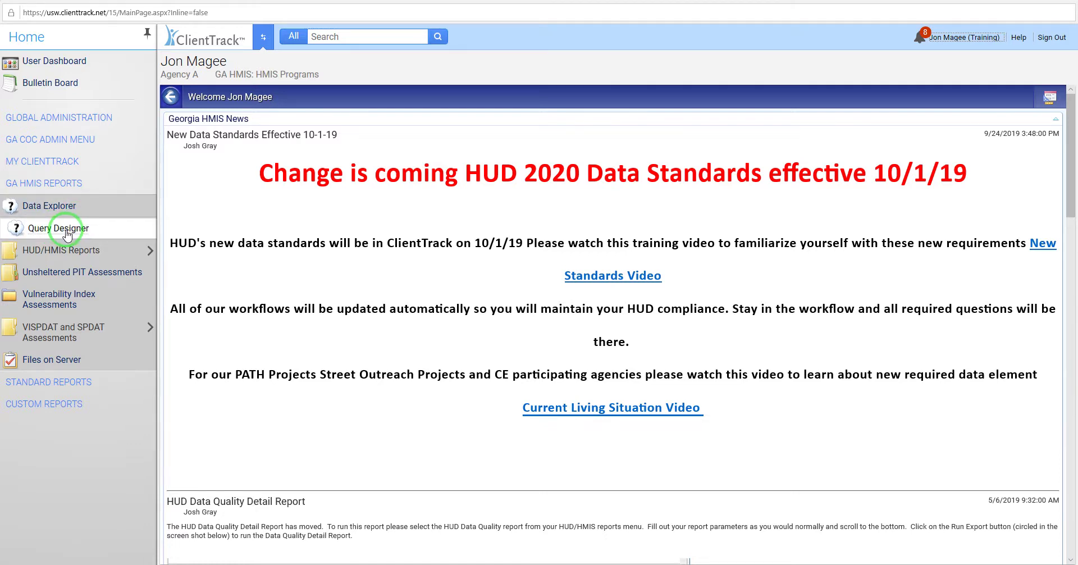
Step: Open Query Designer from the GA HMIS reports and maximize its window
left_click(66, 230)
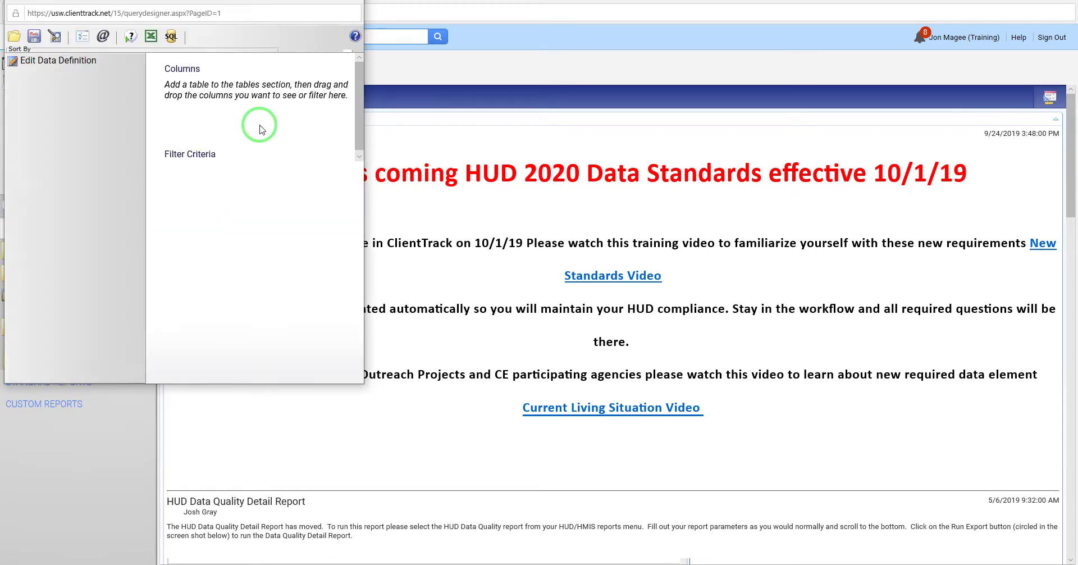
left_click_drag(176, 6, 549, 118)
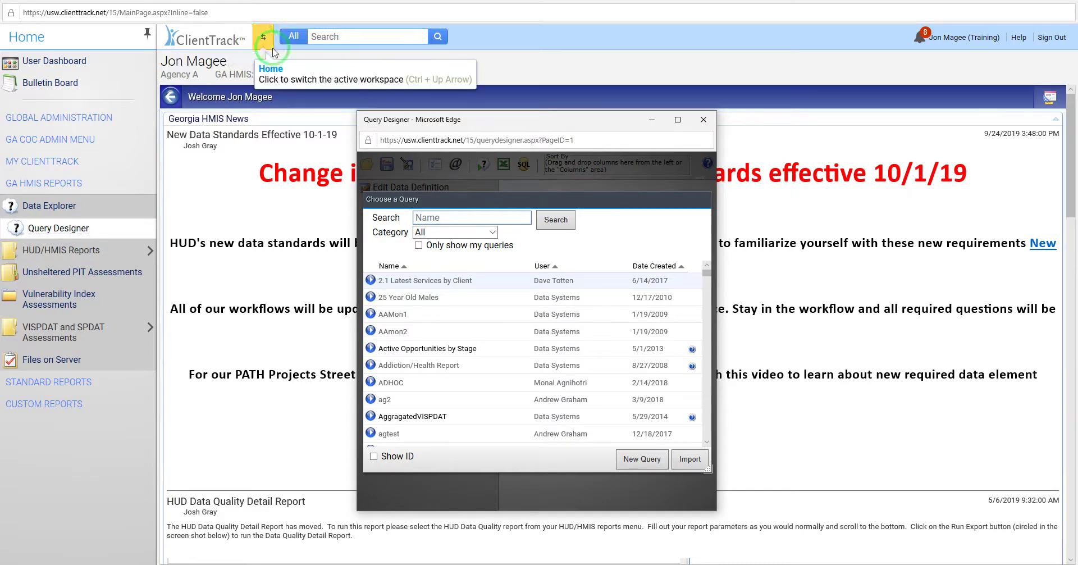
left_click_drag(549, 119, 569, 120)
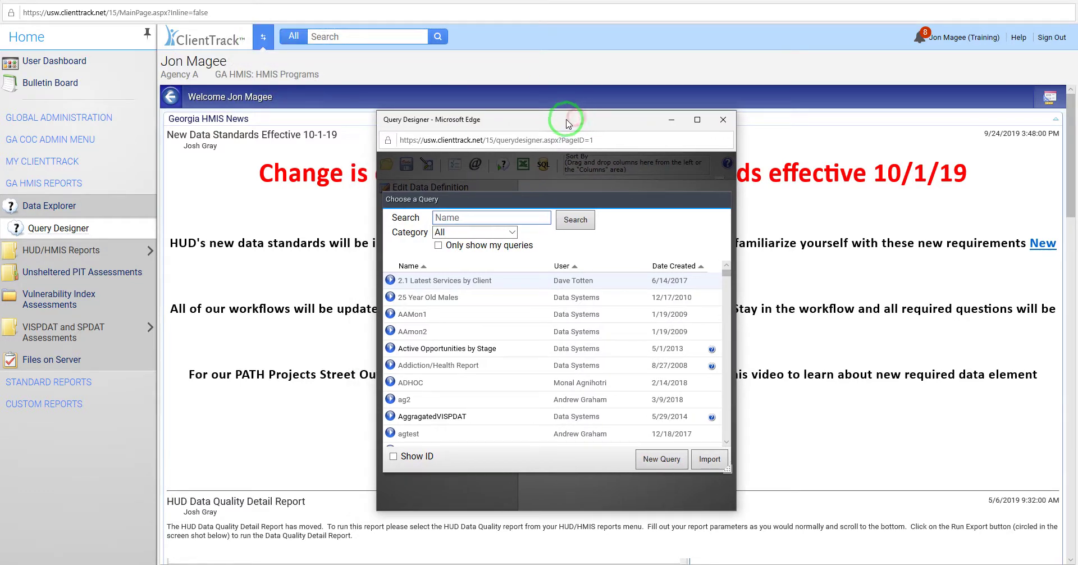
left_click(697, 119)
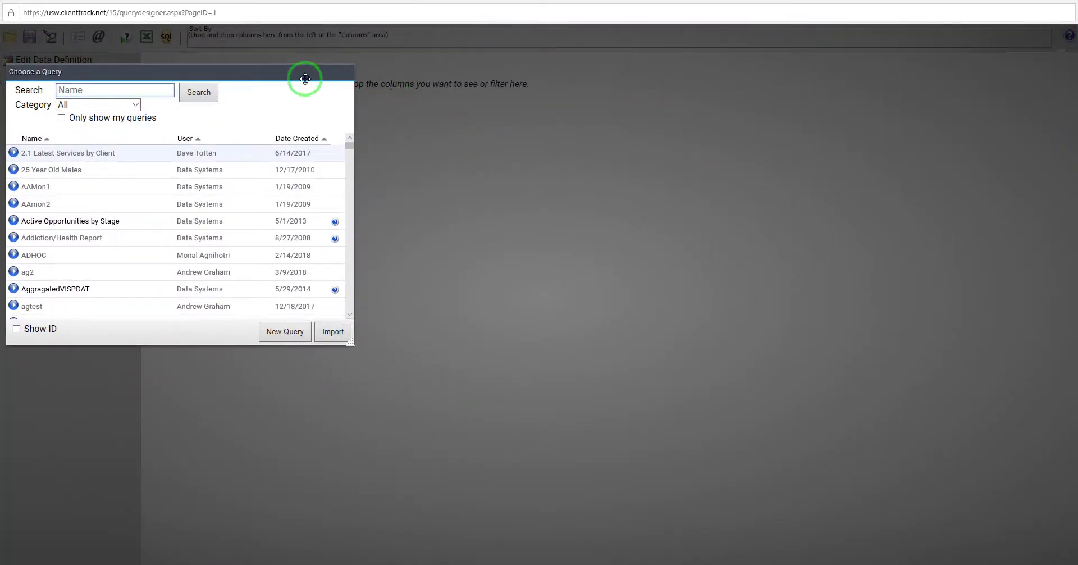
Step: Enlarge and reposition the Choose a Query dialog, and display the ID of each query
left_click_drag(297, 76, 302, 55)
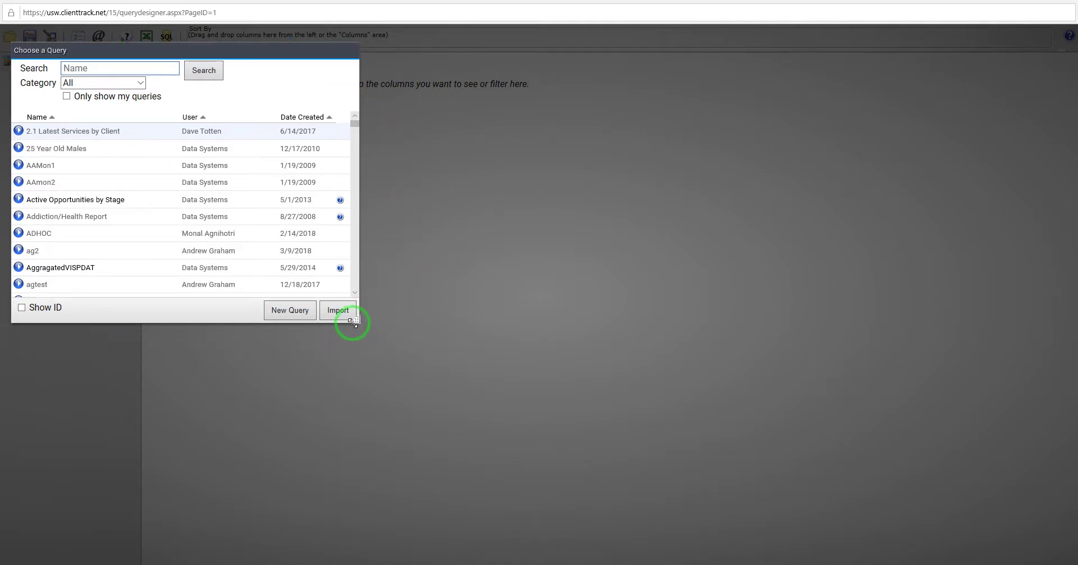
left_click_drag(356, 320, 814, 524)
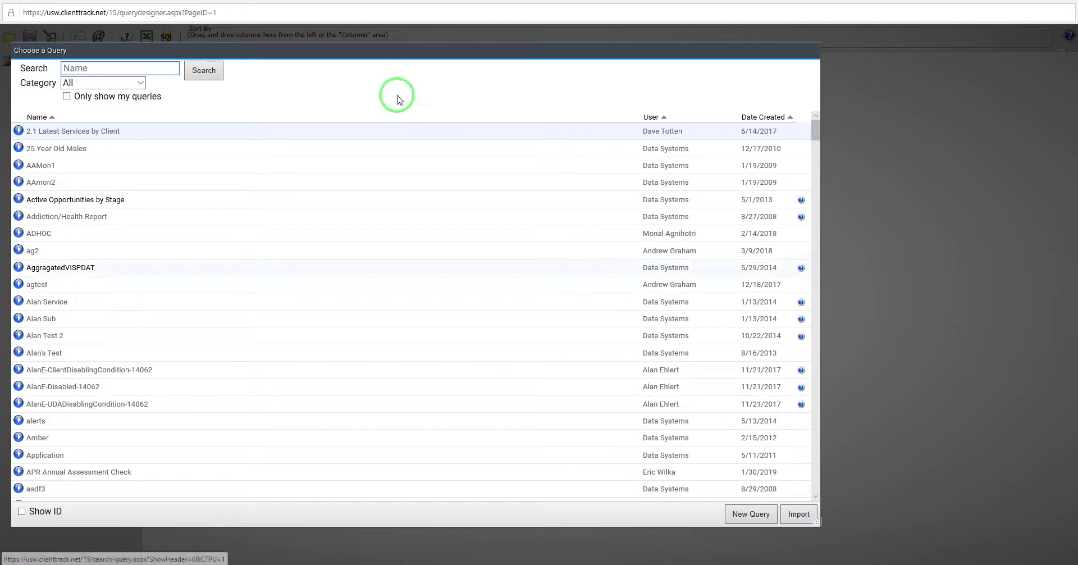
left_click_drag(426, 54, 444, 52)
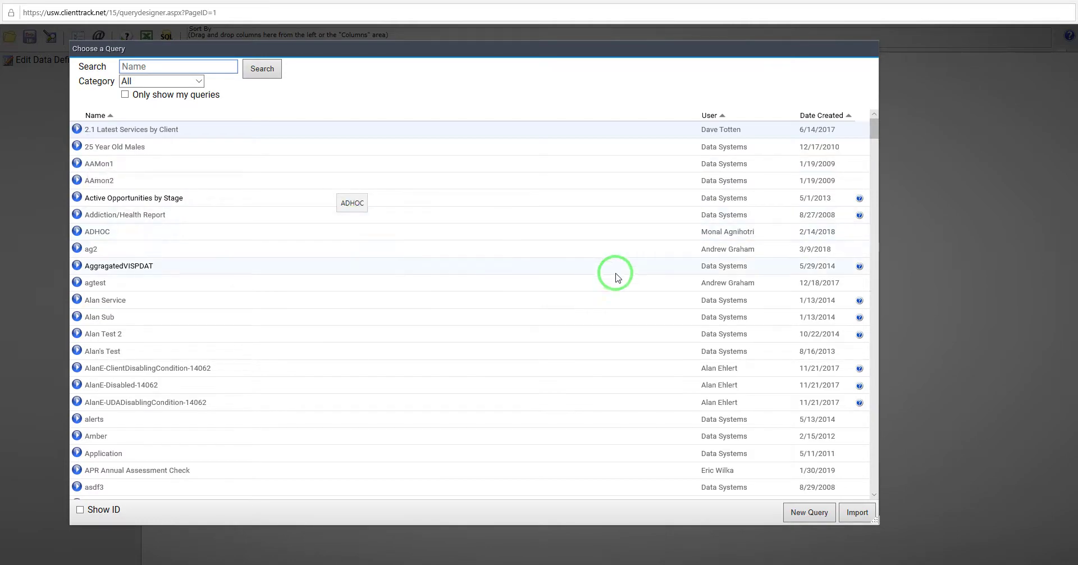
mouse_move(874, 134)
left_mouse_down()
mouse_move(868, 480)
mouse_move(867, 126)
left_mouse_up()
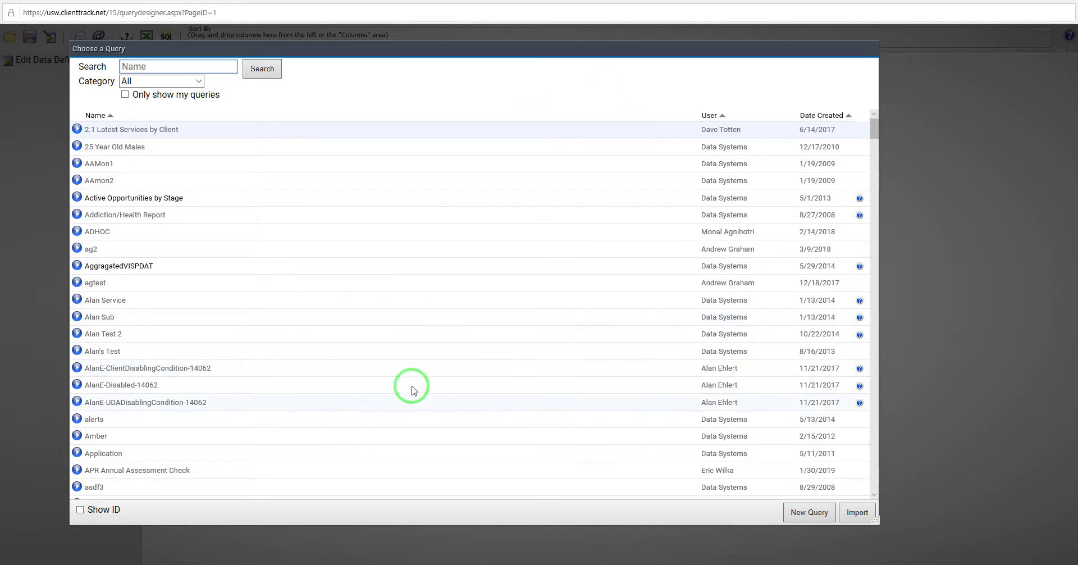
left_click(80, 511)
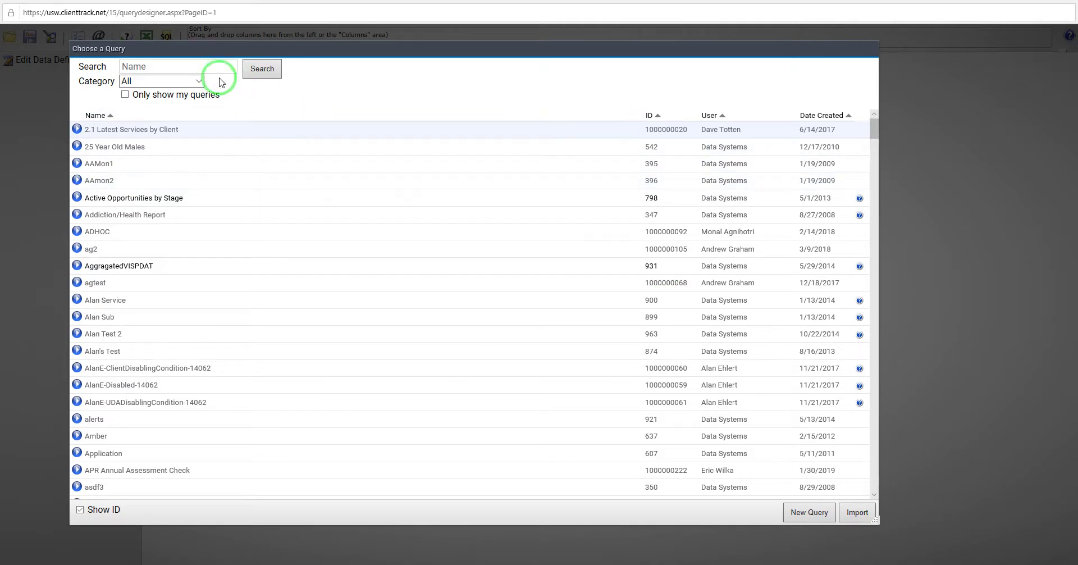
Step: Search the saved queries for names beginning with "client"
left_click(163, 66)
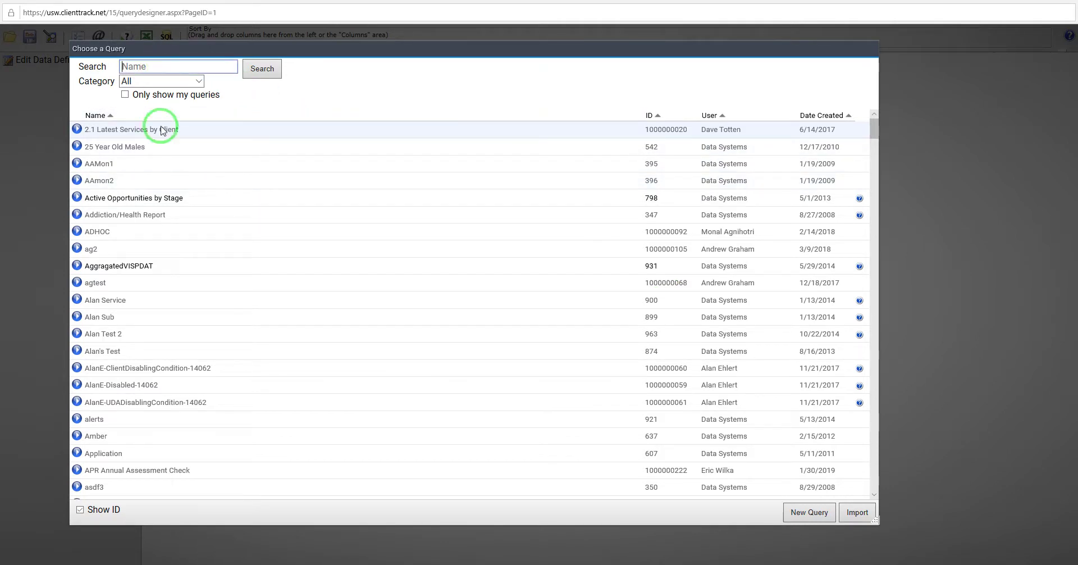
left_click(150, 66)
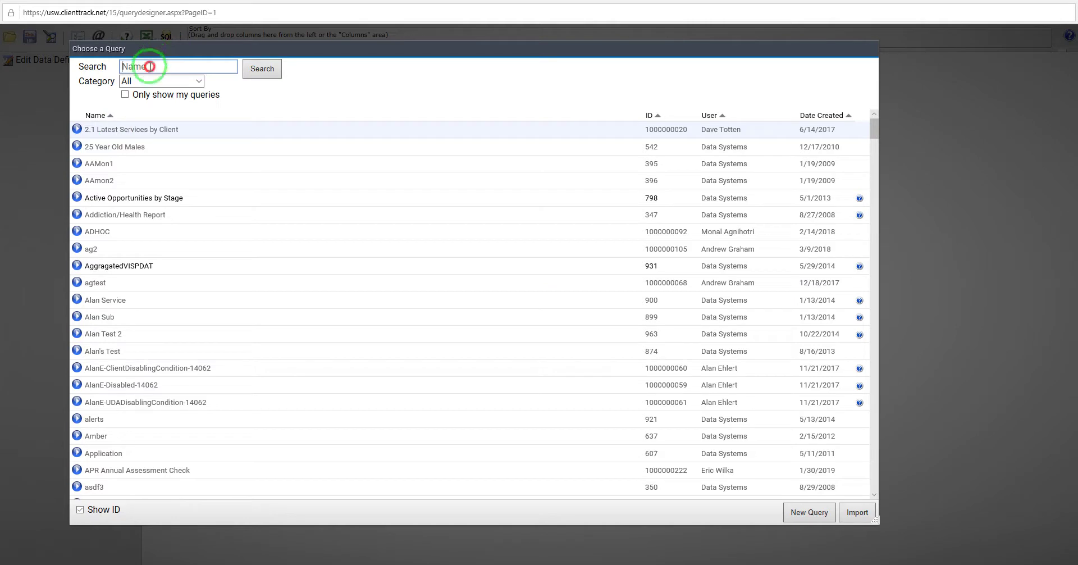
type("client")
key("Return")
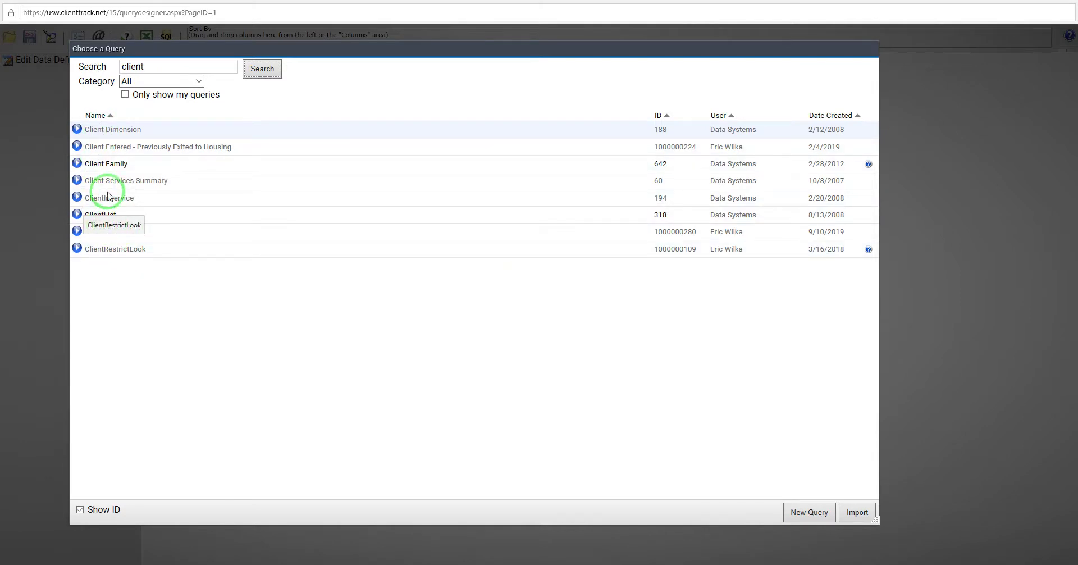
Step: Search for queries with "client" anywhere in the name, using the wildcard term "%client"
left_click(138, 69)
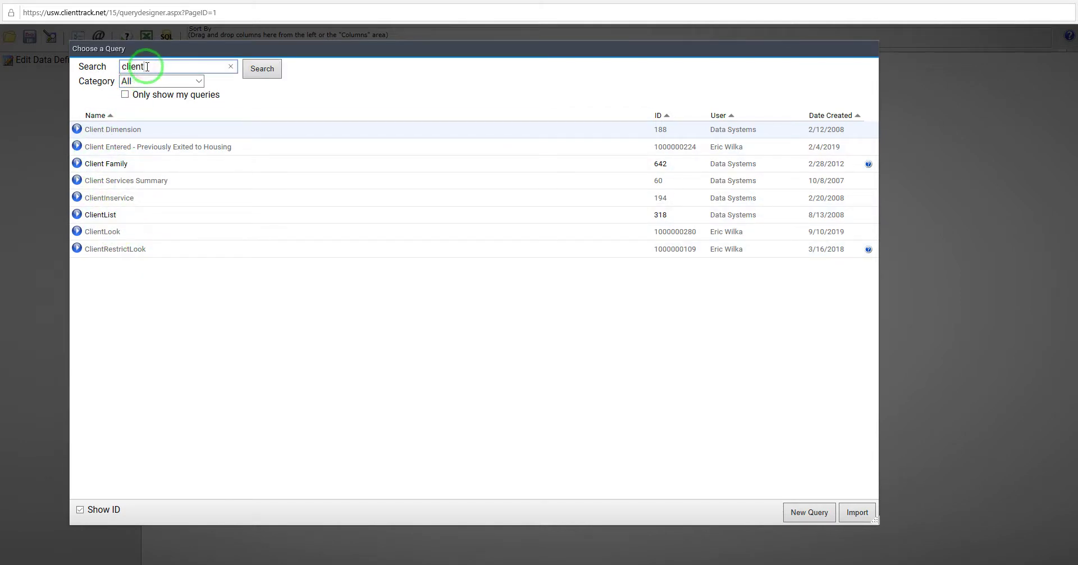
left_click(129, 68)
type("%")
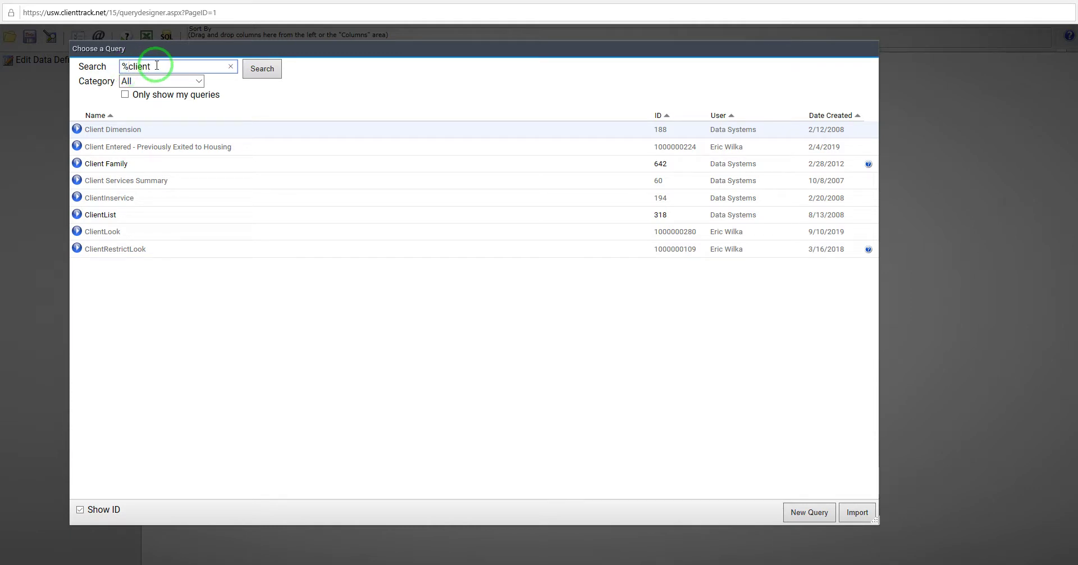
left_click(252, 71)
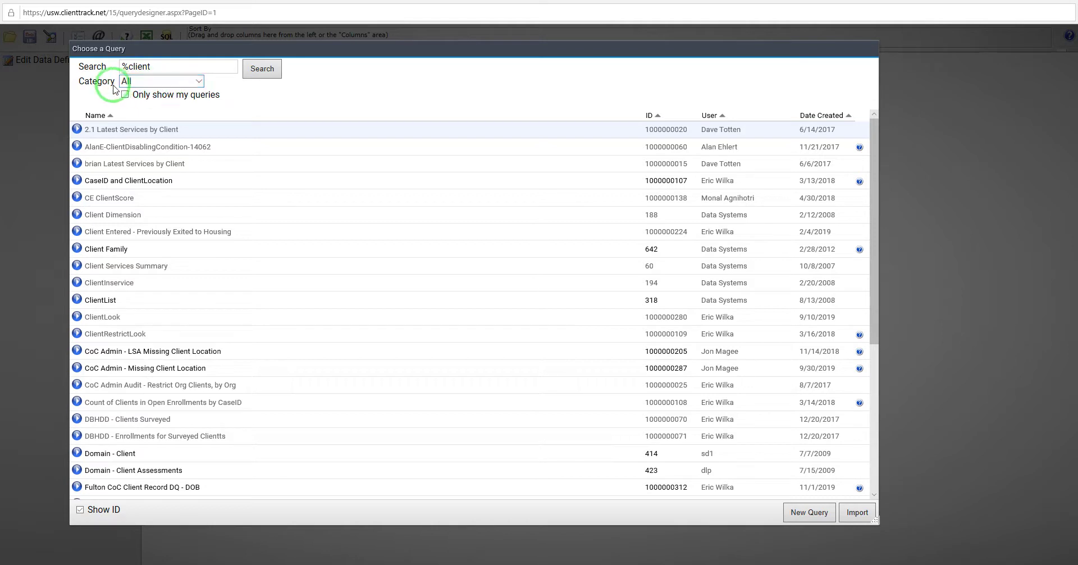
Step: Review the available query categories, keeping the category at All and the search term unchanged
left_click(173, 83)
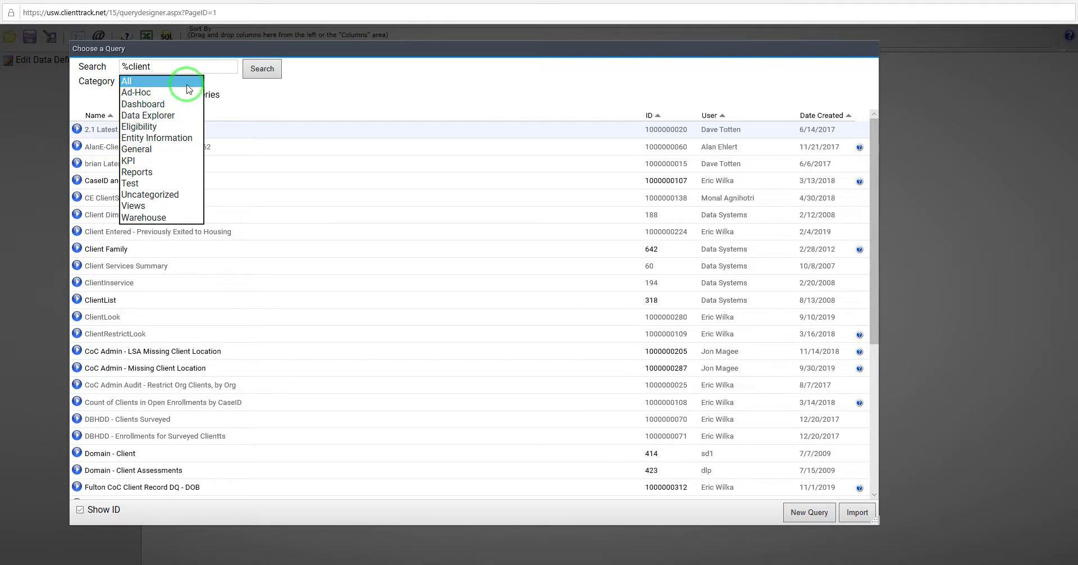
left_click(221, 85)
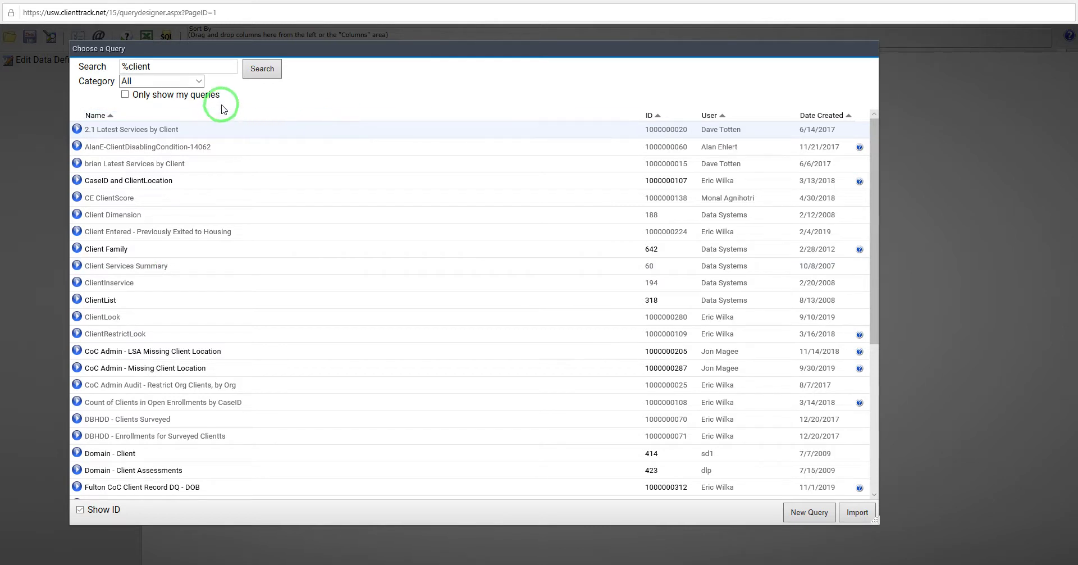
left_click(186, 69)
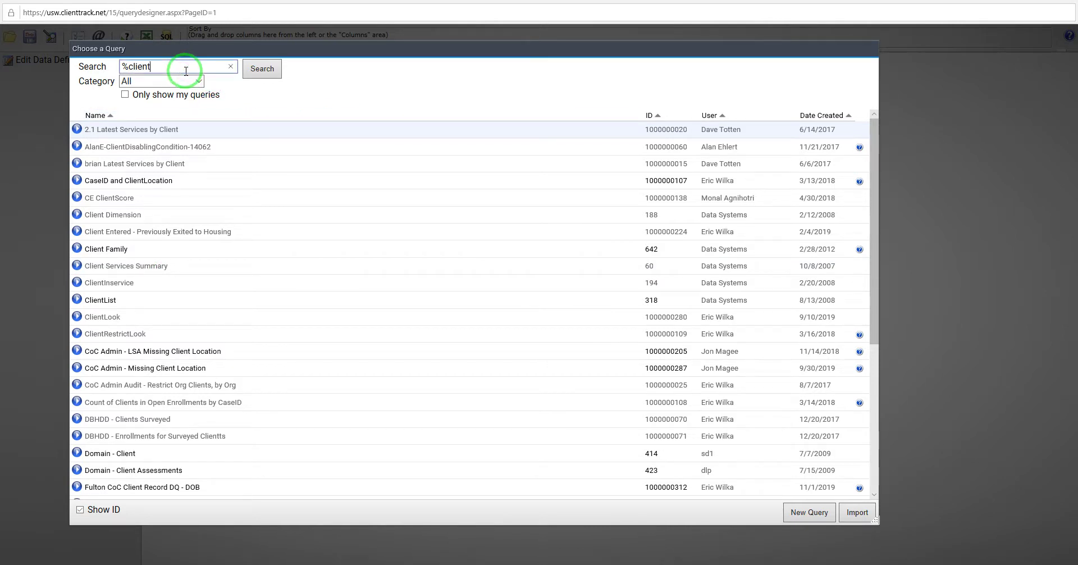
double_click(183, 70)
left_click(515, 81)
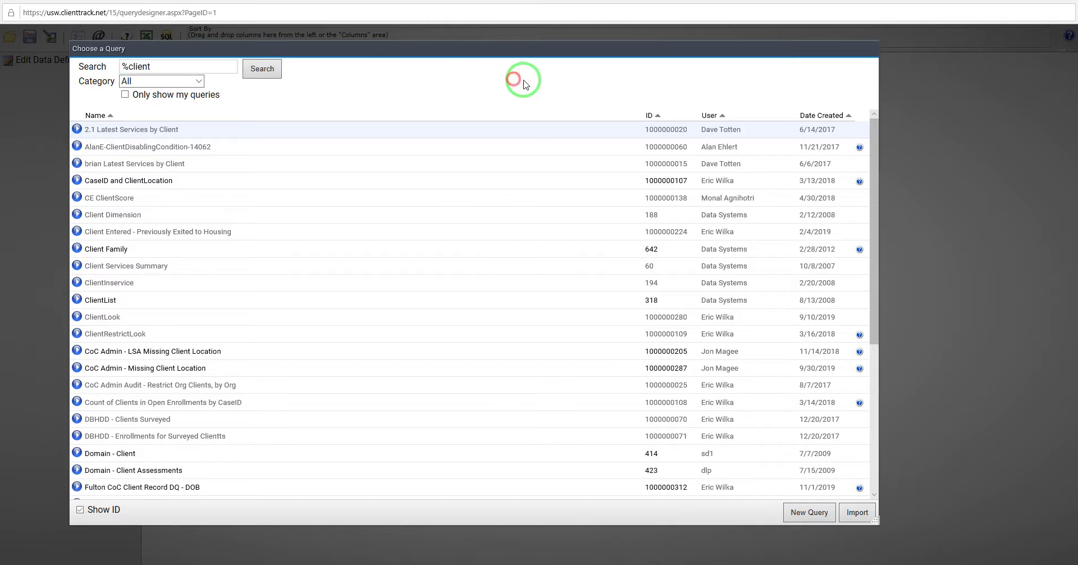
Step: Sort the matching queries by date created, newest first, and check the description notes of several queries
left_click(842, 119)
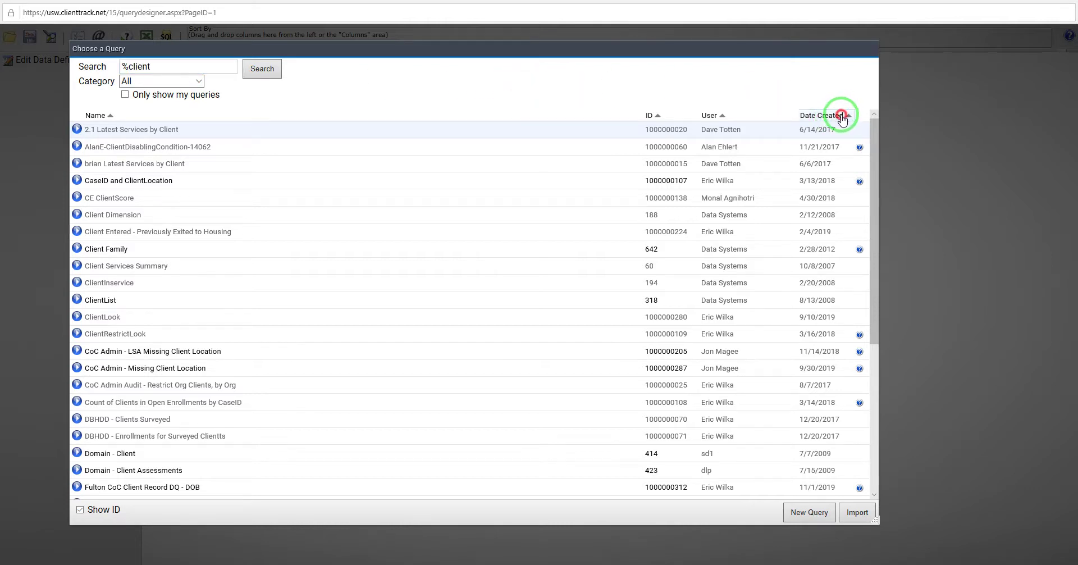
left_click(837, 117)
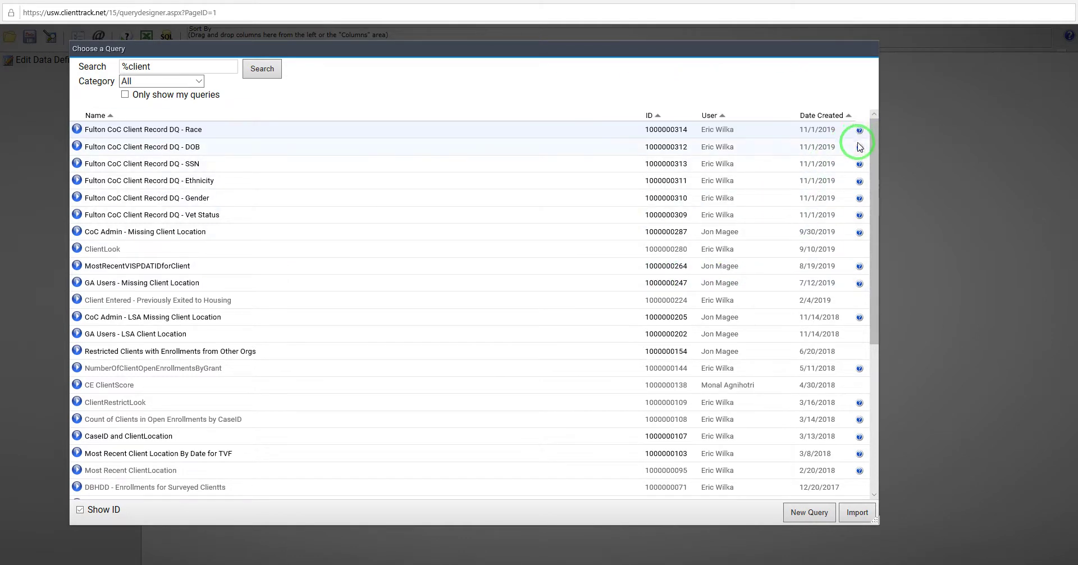
mouse_move(861, 166)
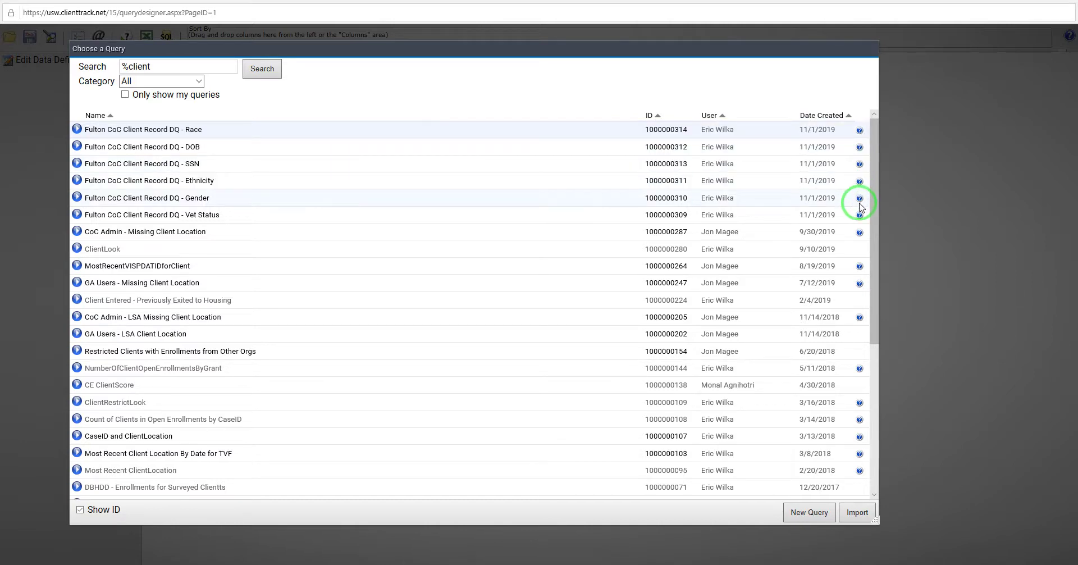
mouse_move(860, 199)
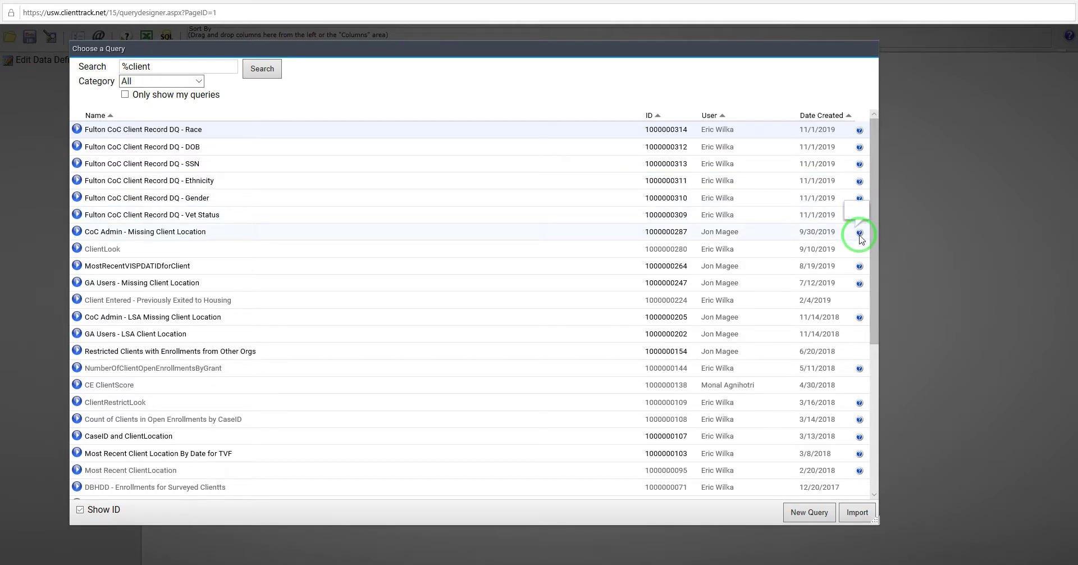
mouse_move(861, 239)
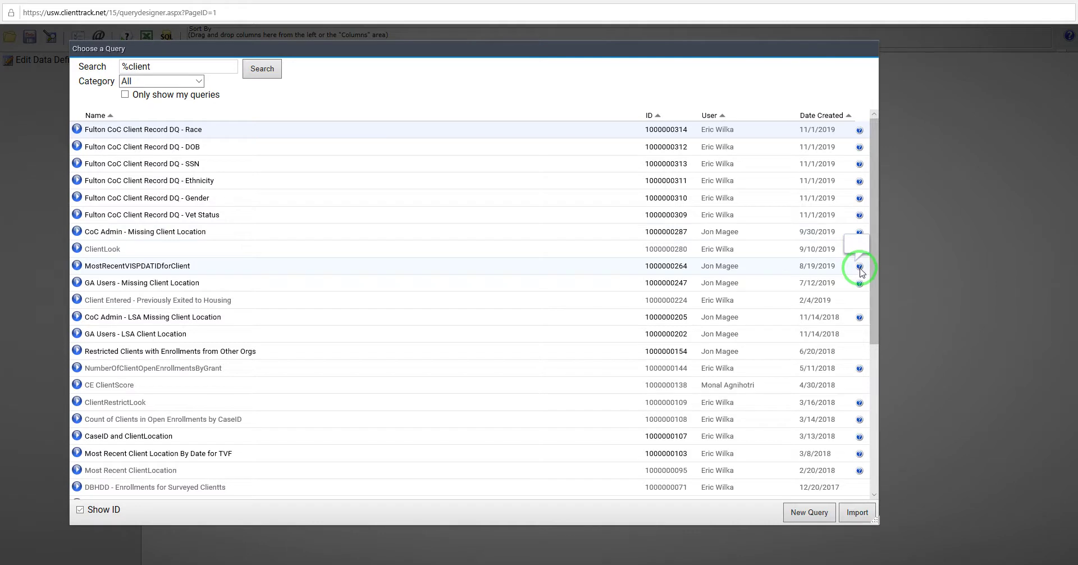
left_click_drag(874, 245, 874, 259)
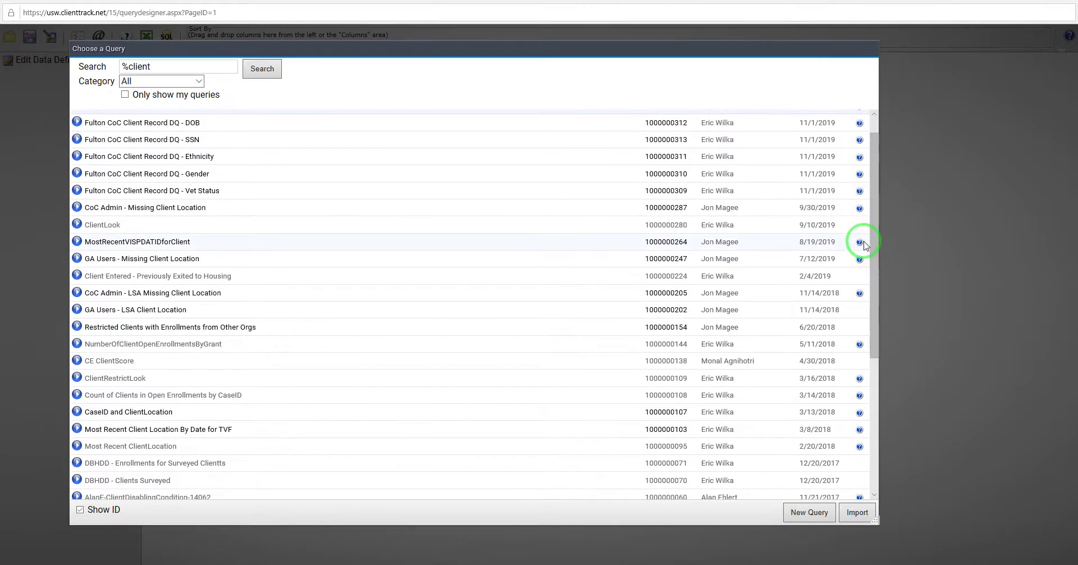
mouse_move(863, 245)
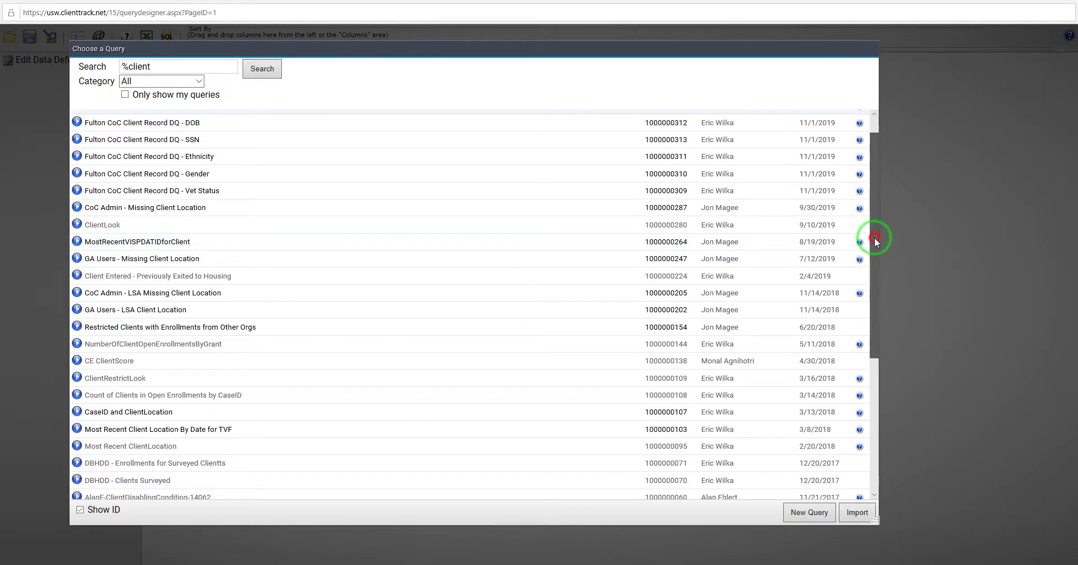
mouse_move(875, 237)
left_mouse_down()
mouse_move(876, 247)
mouse_move(874, 233)
left_mouse_up()
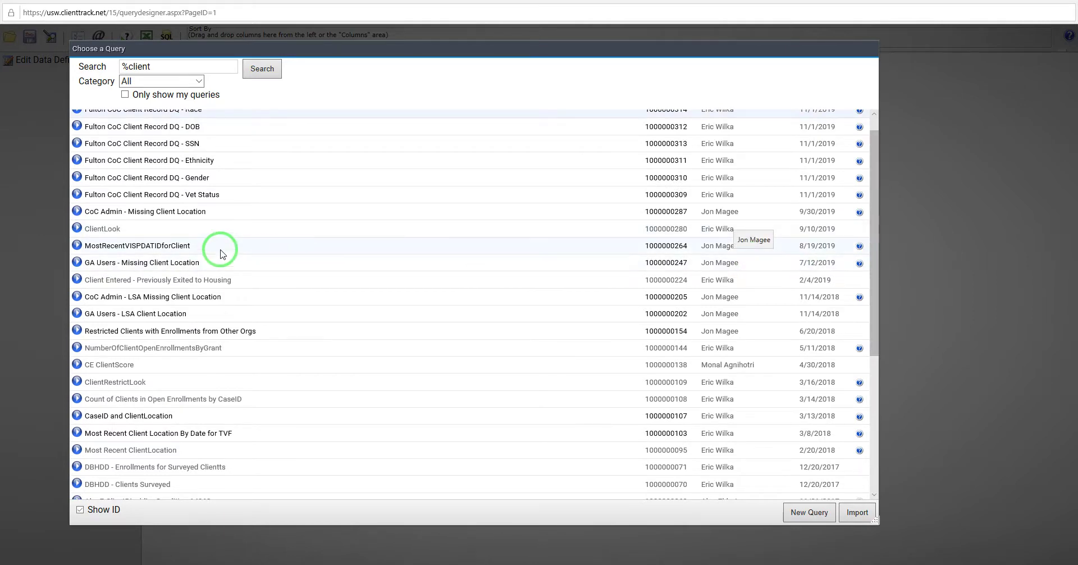
scroll(233, 225, "up", 1)
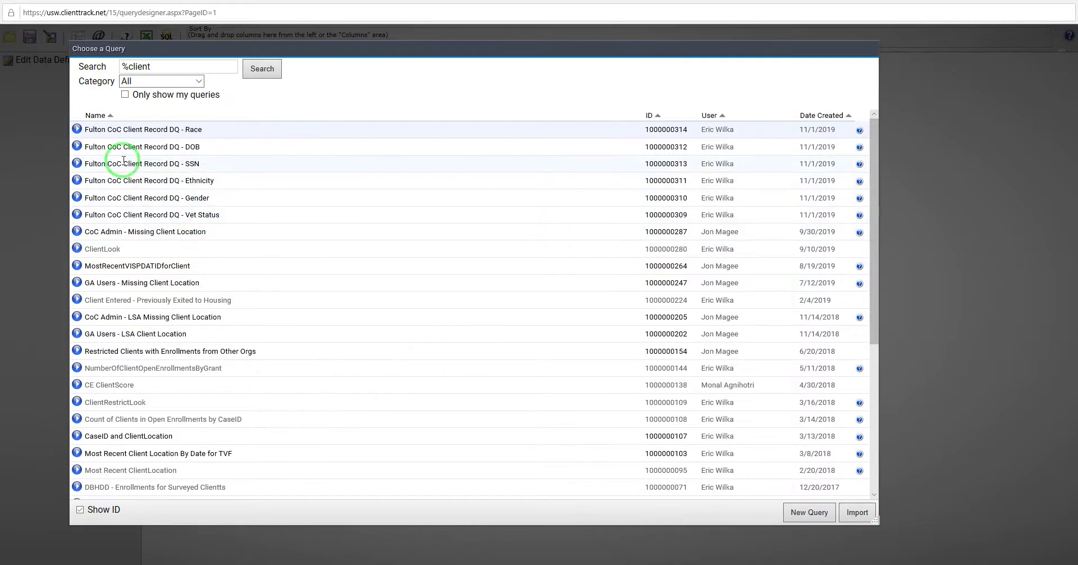
Step: Compare the actions available for the "Fulton CoC Client Record DQ - DOB" query and the greyed "ClientLook" query
left_click(77, 147)
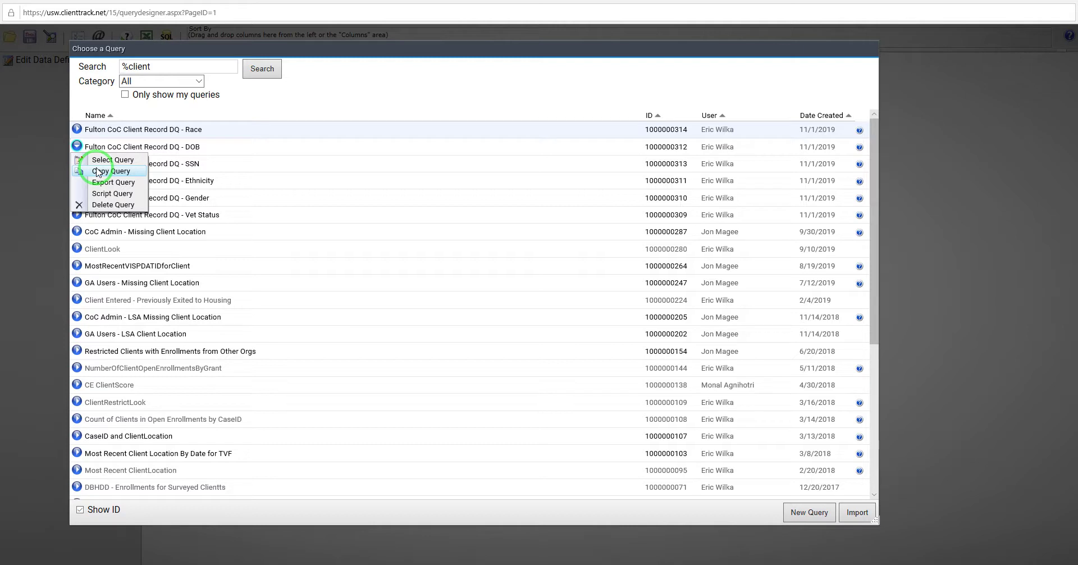
left_click(385, 89)
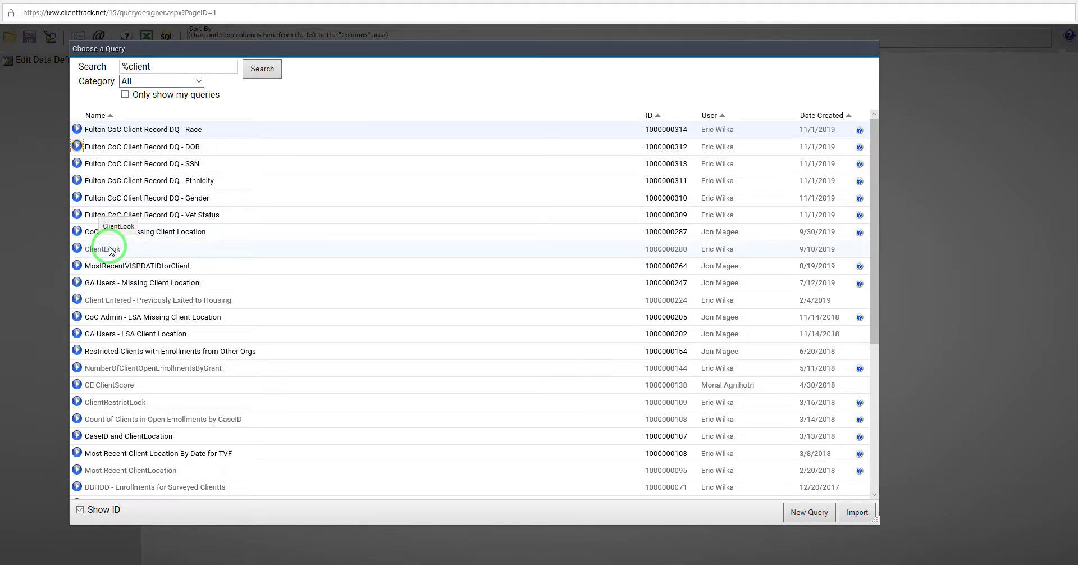
left_click(76, 248)
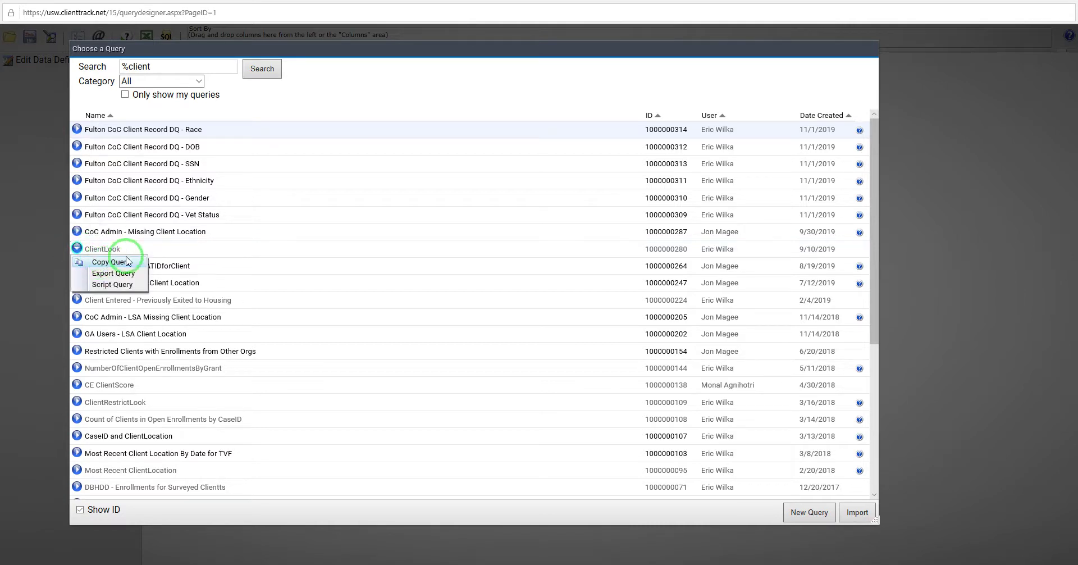
left_click(348, 92)
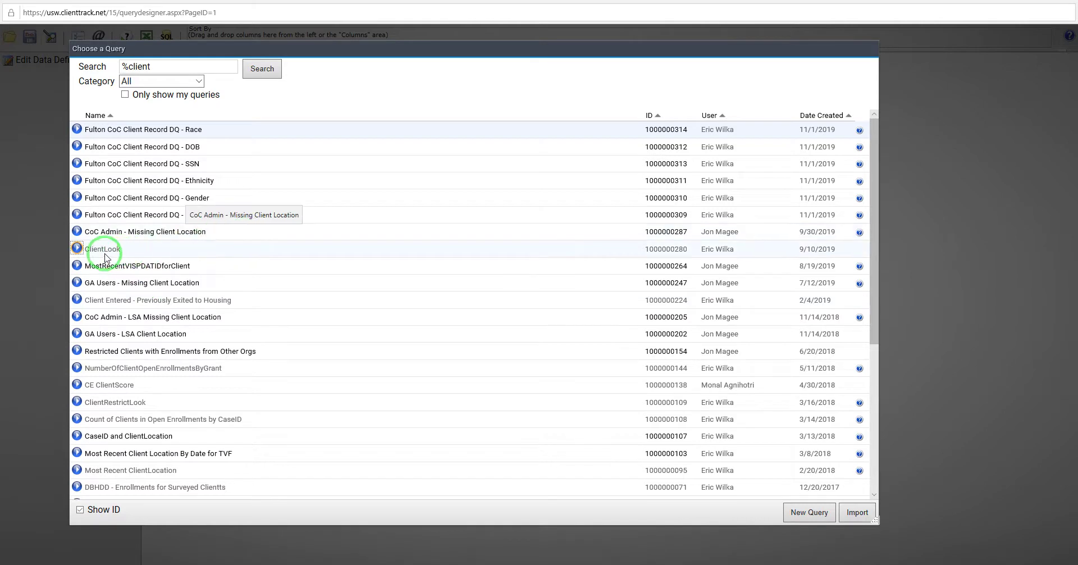
Step: Check the actions available for the "CoC Admin - Missing Client Location" and "Fulton CoC Client Record DQ - Ethnicity" queries without choosing any
left_click(77, 231)
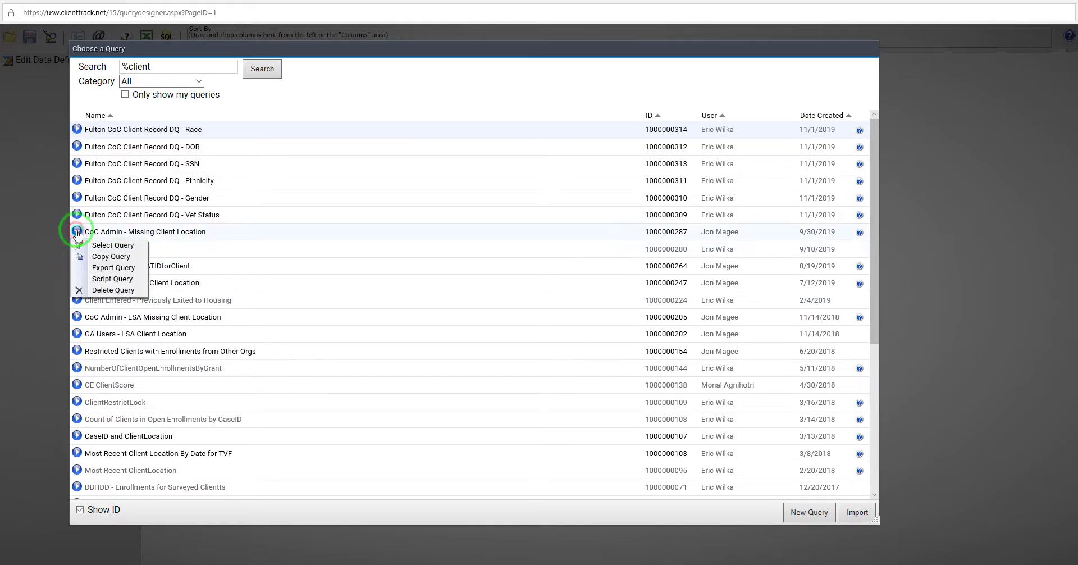
left_click(312, 82)
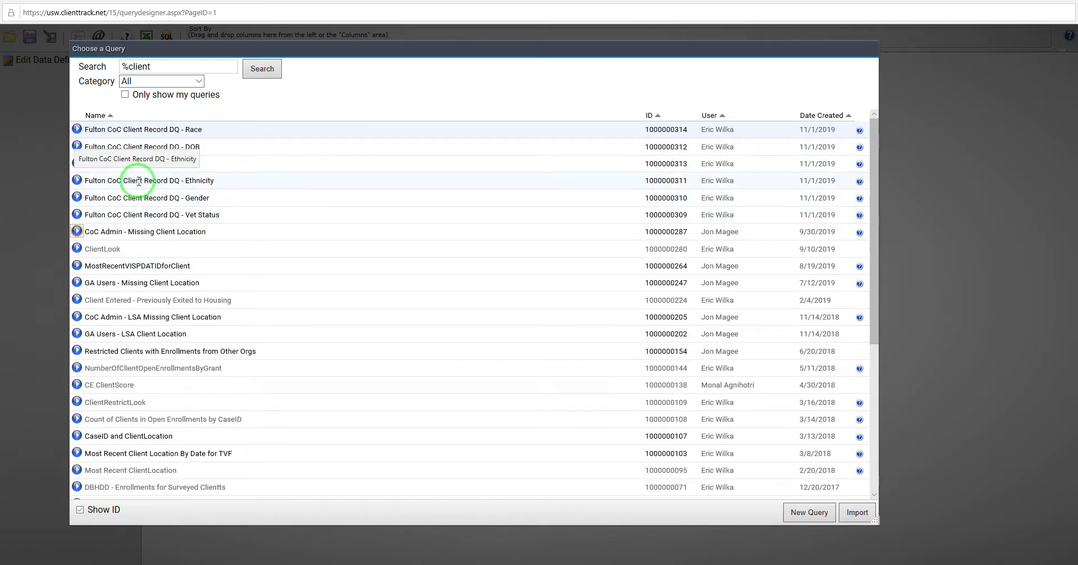
left_click(76, 180)
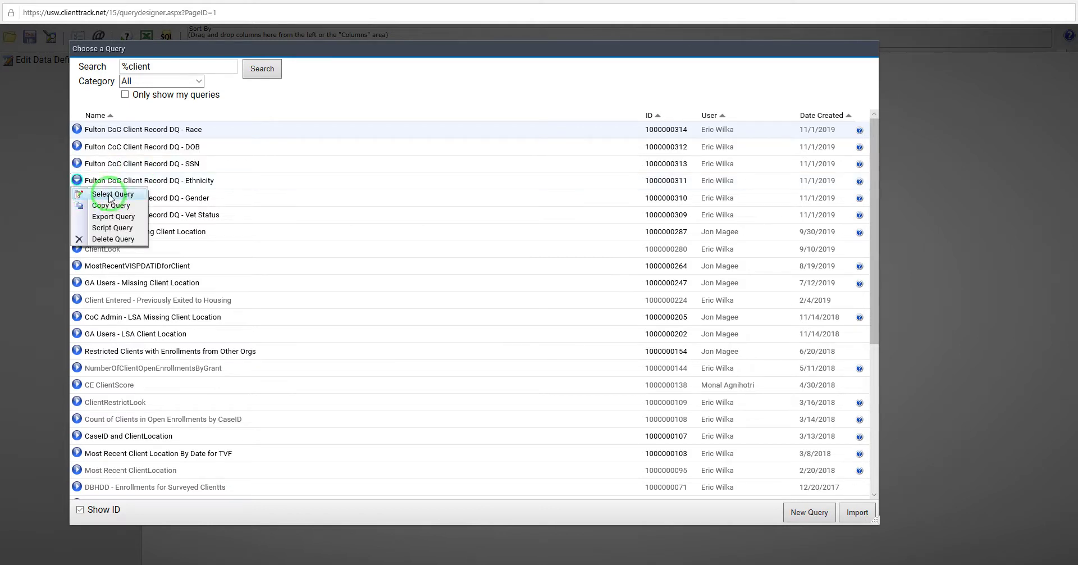
left_click(366, 87)
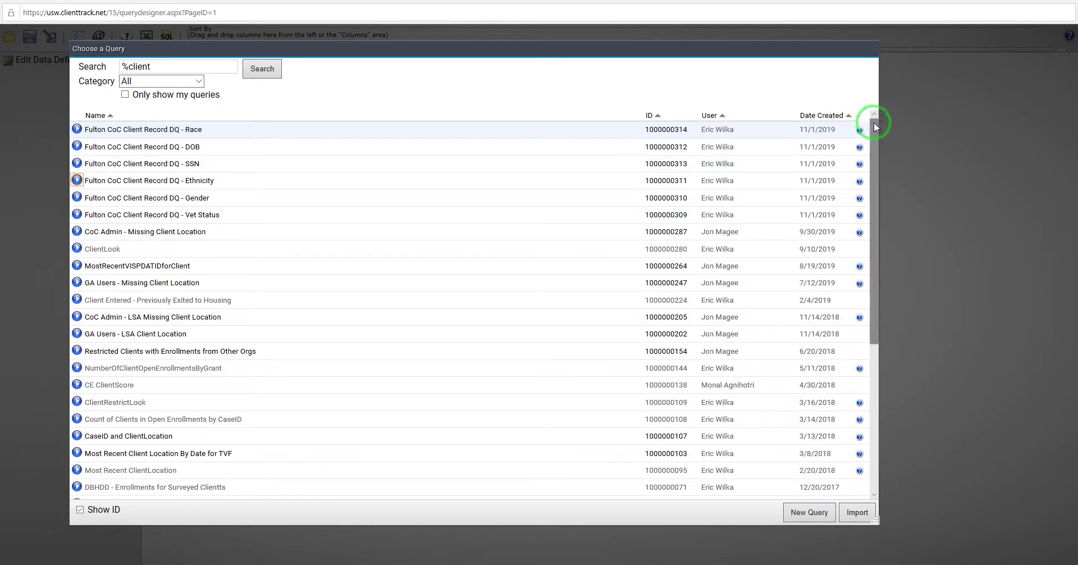
Step: Start creating a new query and name it "Atlanta CoC - Test"
left_click_drag(874, 122, 873, 150)
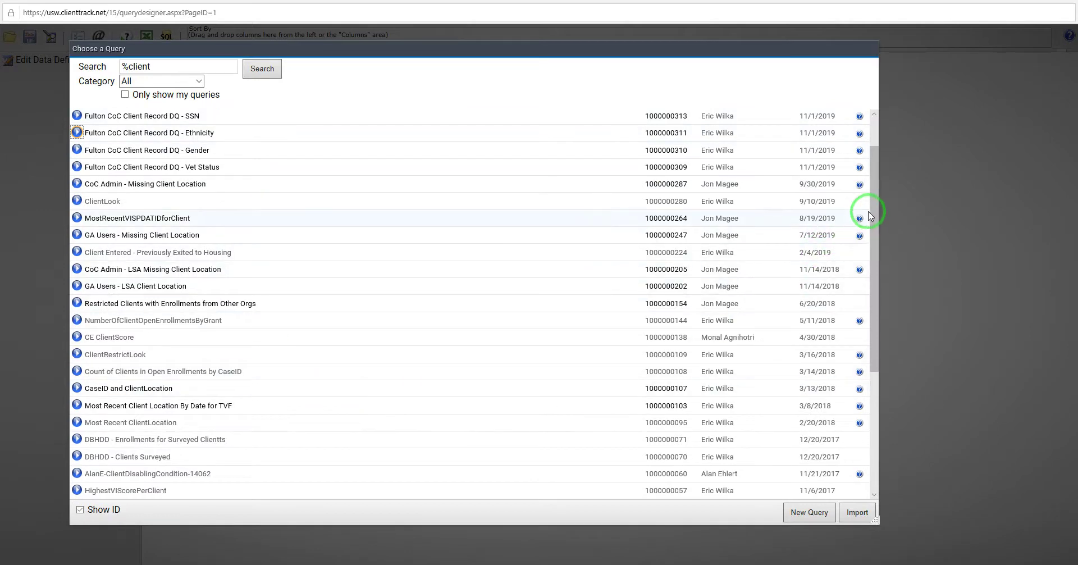
left_click_drag(874, 200, 877, 194)
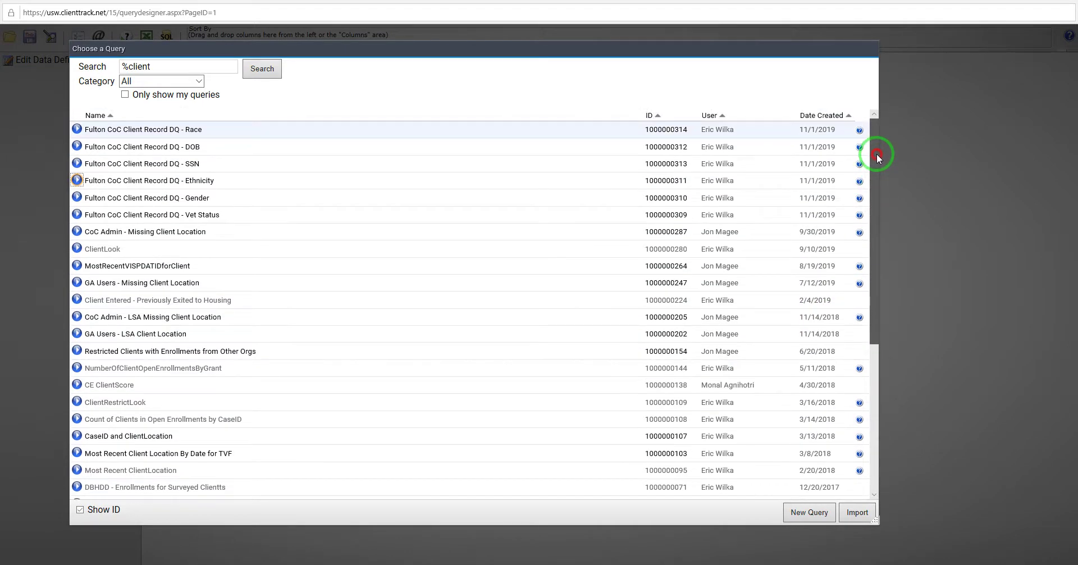
left_click_drag(877, 159, 885, 218)
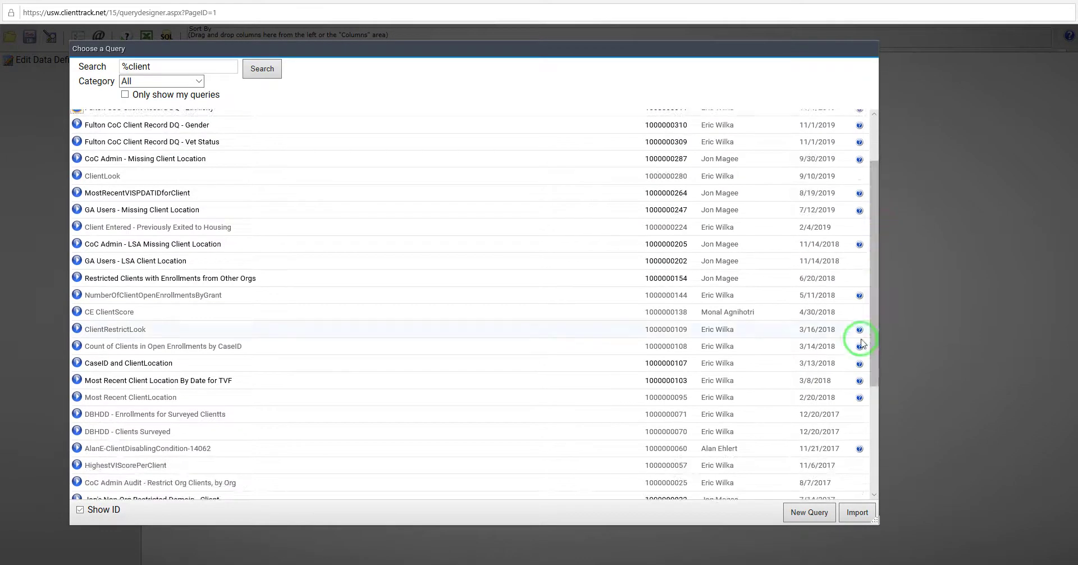
left_click(816, 514)
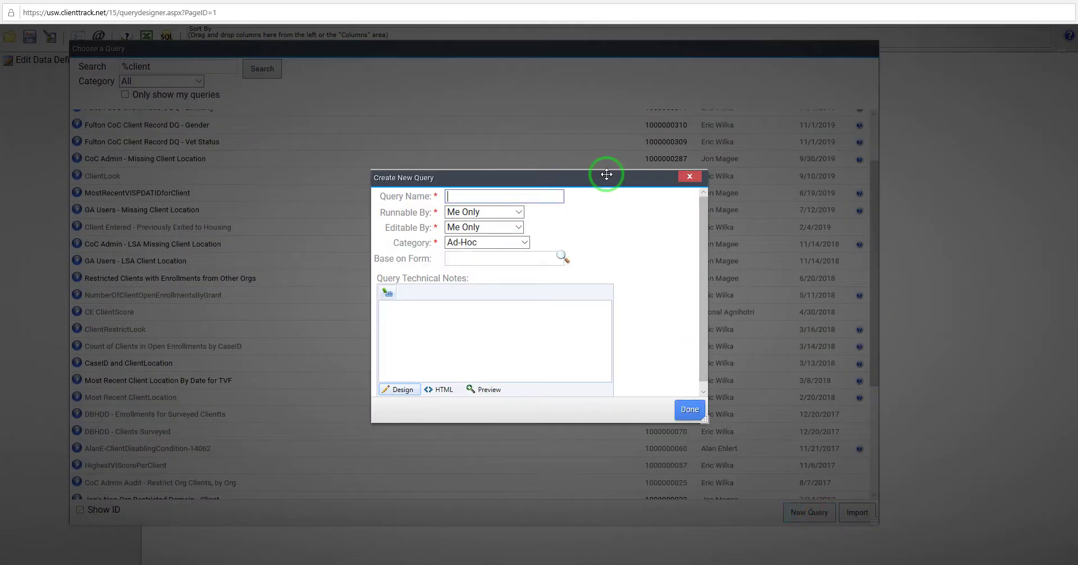
left_click_drag(605, 173, 524, 134)
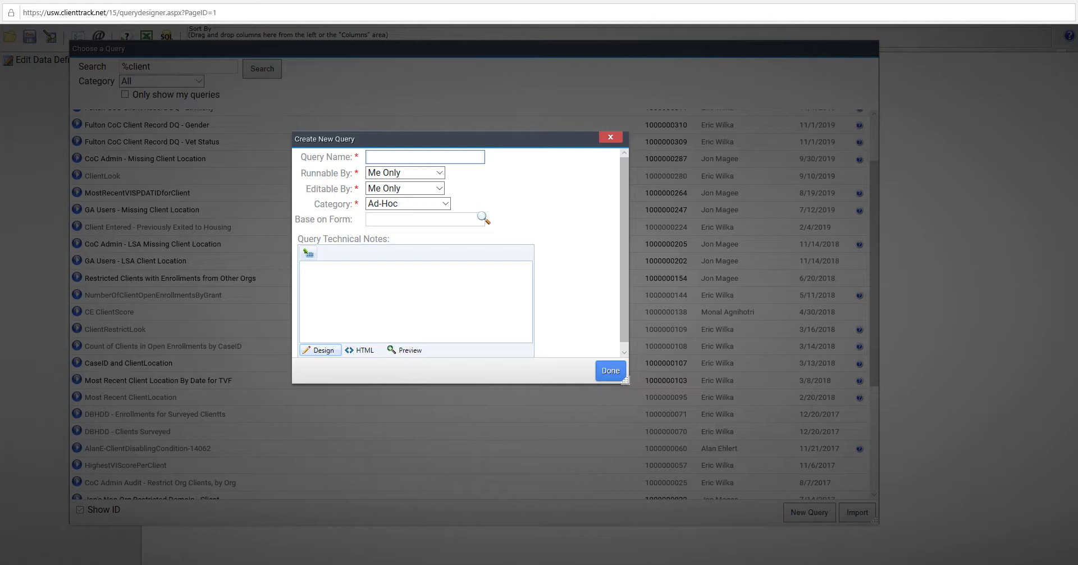
left_click(413, 160)
type("Atlanta CoC")
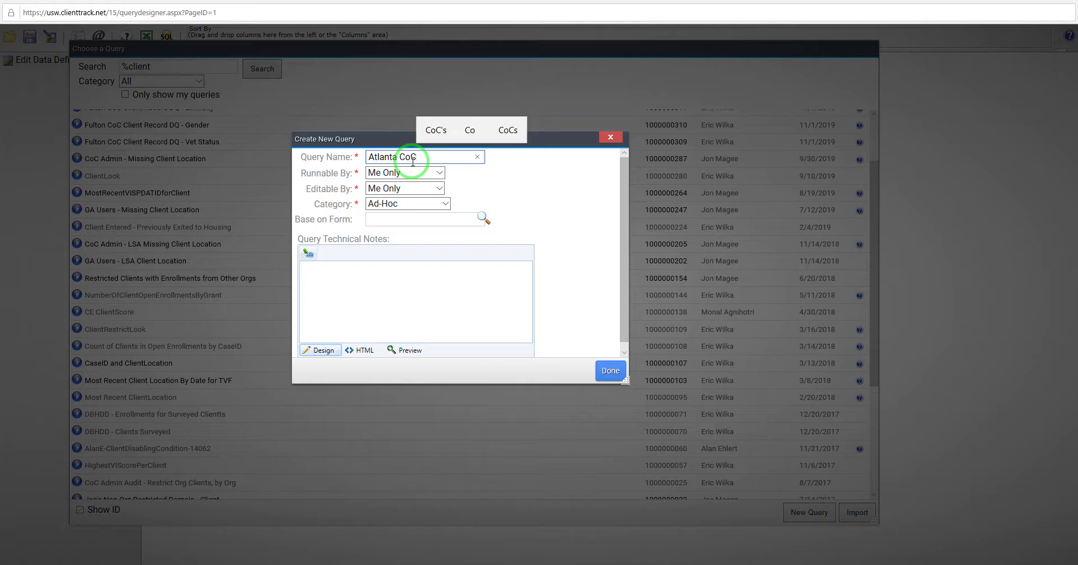
type(" - ")
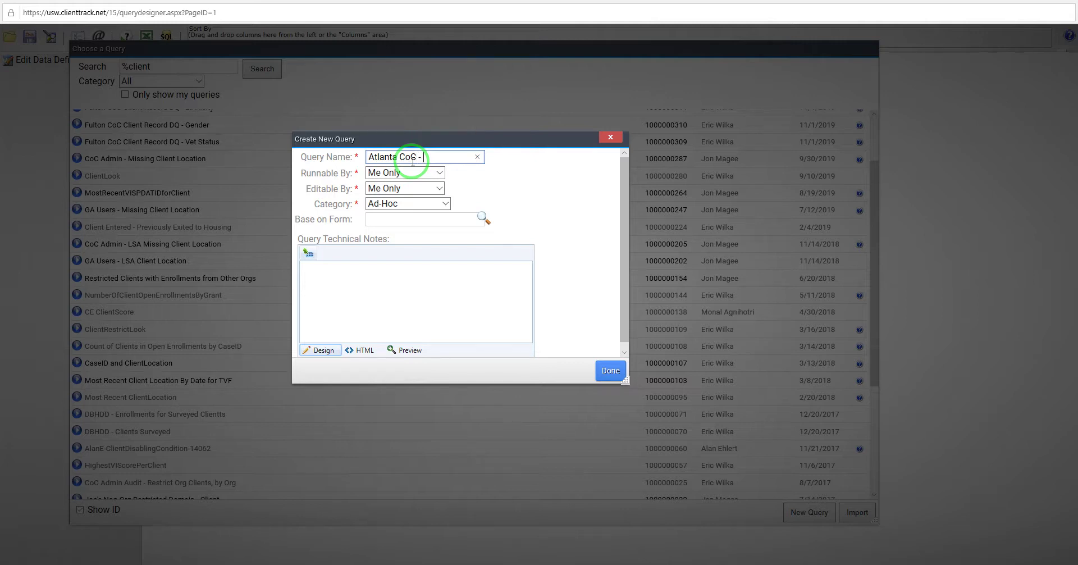
type("Test")
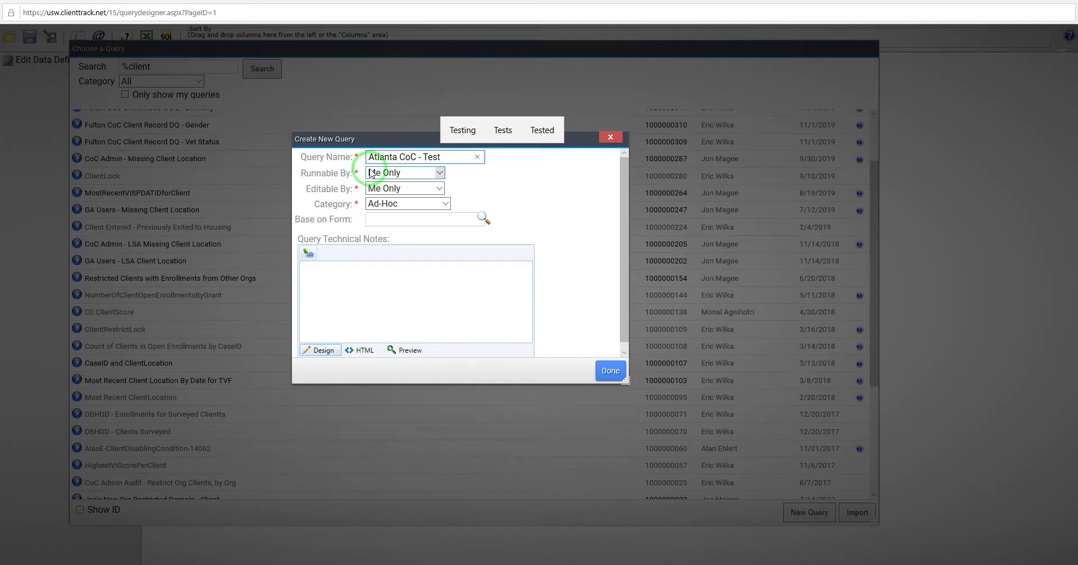
Step: Review the Runnable By and Editable By options for the new query, keeping both at Me Only
mouse_move(329, 175)
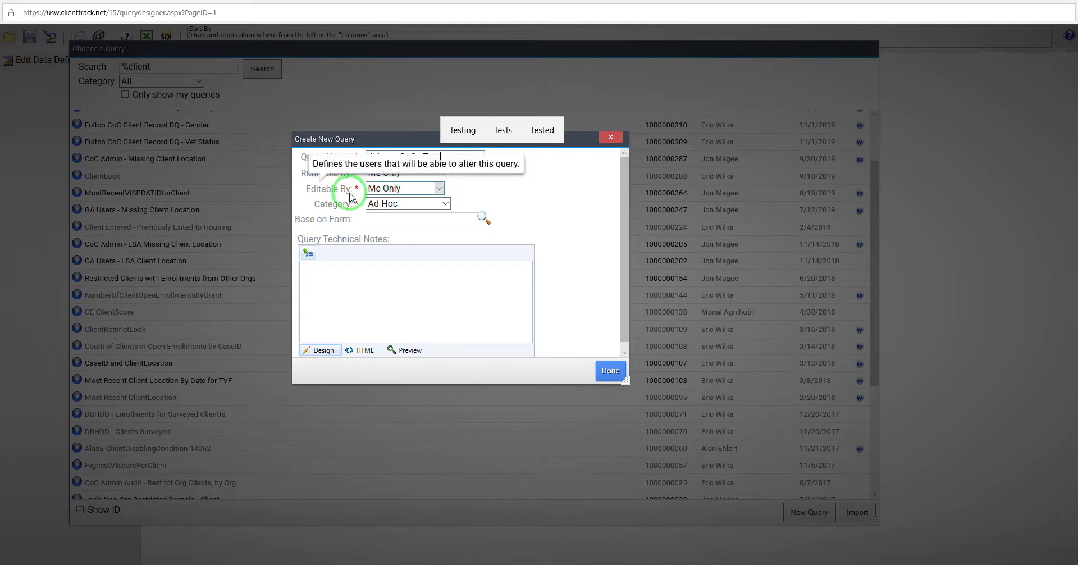
left_click(423, 176)
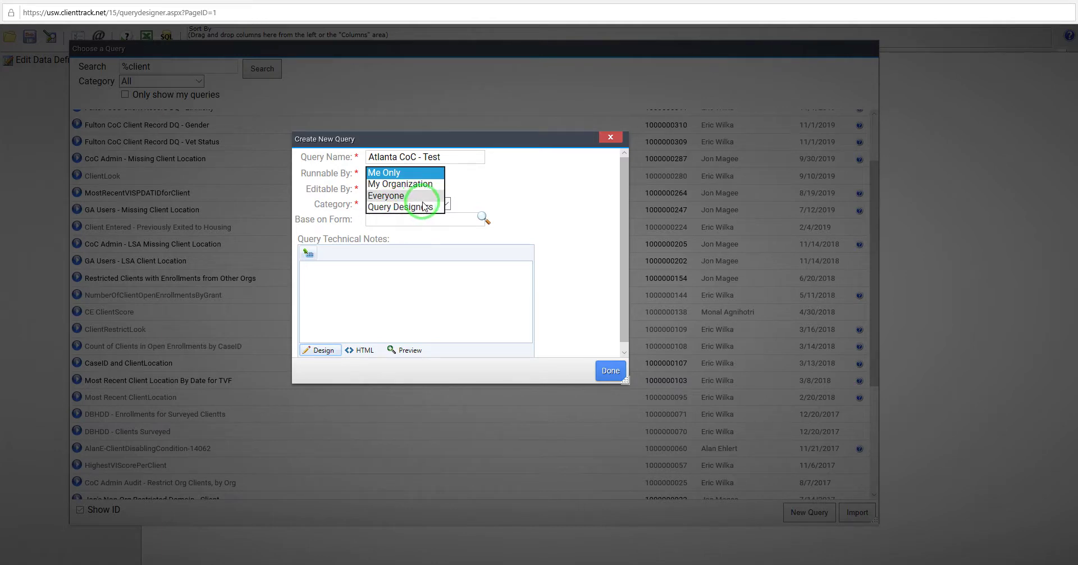
left_click(486, 178)
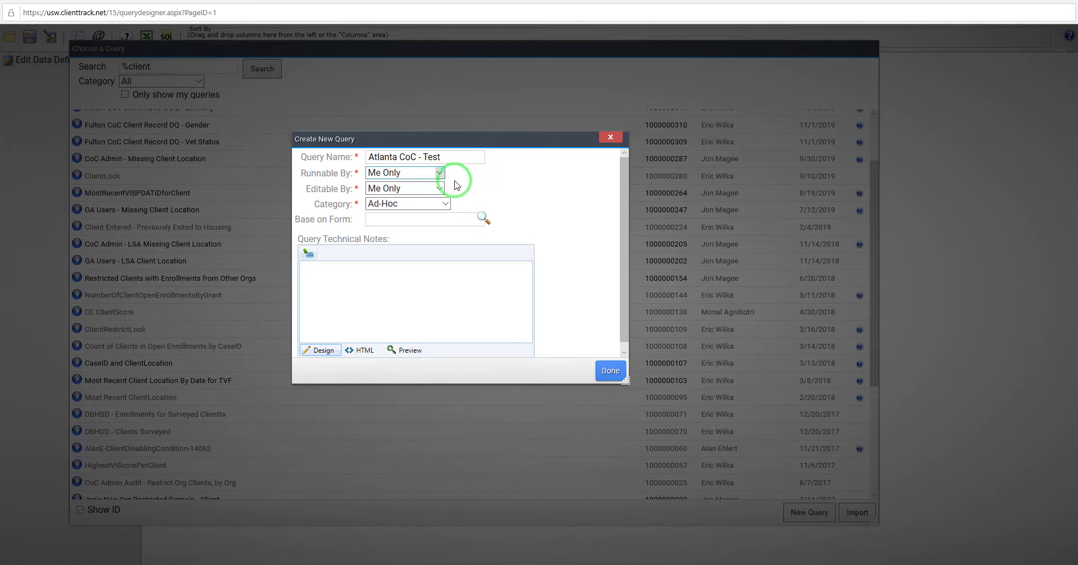
left_click(376, 191)
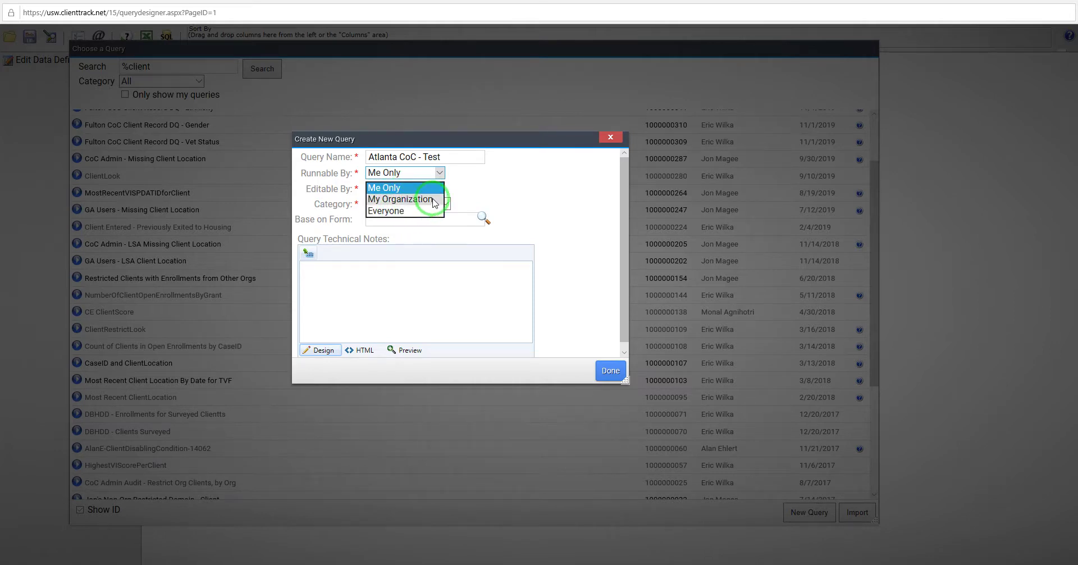
left_click(483, 179)
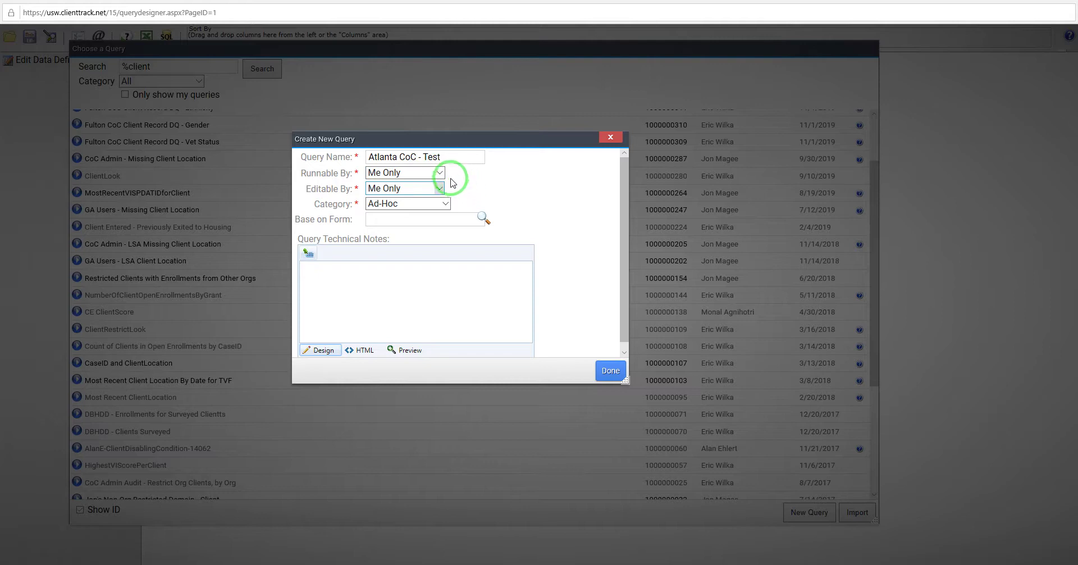
left_click(439, 173)
left_click(501, 178)
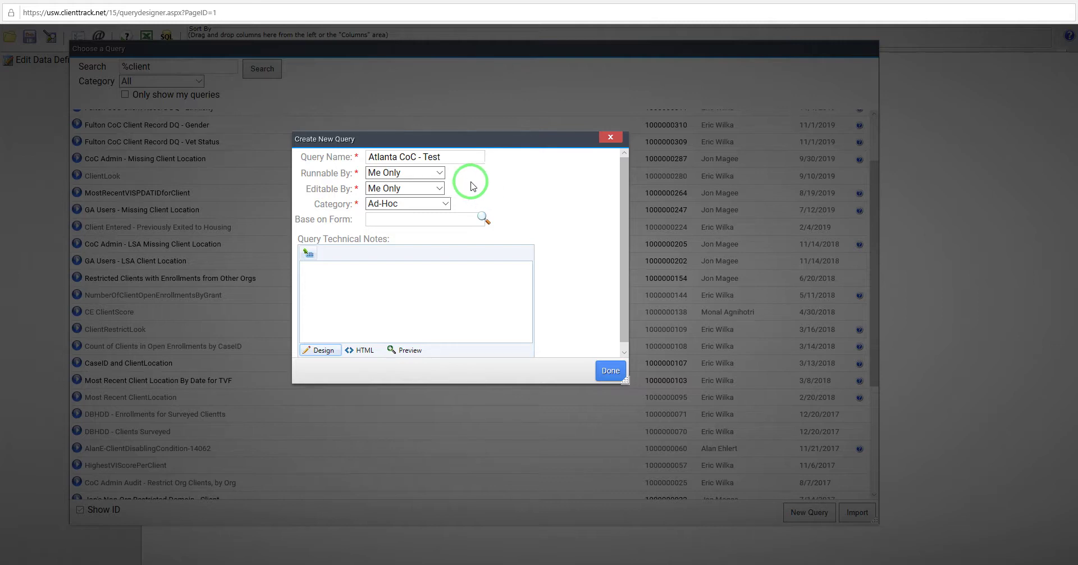
Step: Review the categories offered for the new query, keeping Ad-Hoc selected
left_click(446, 205)
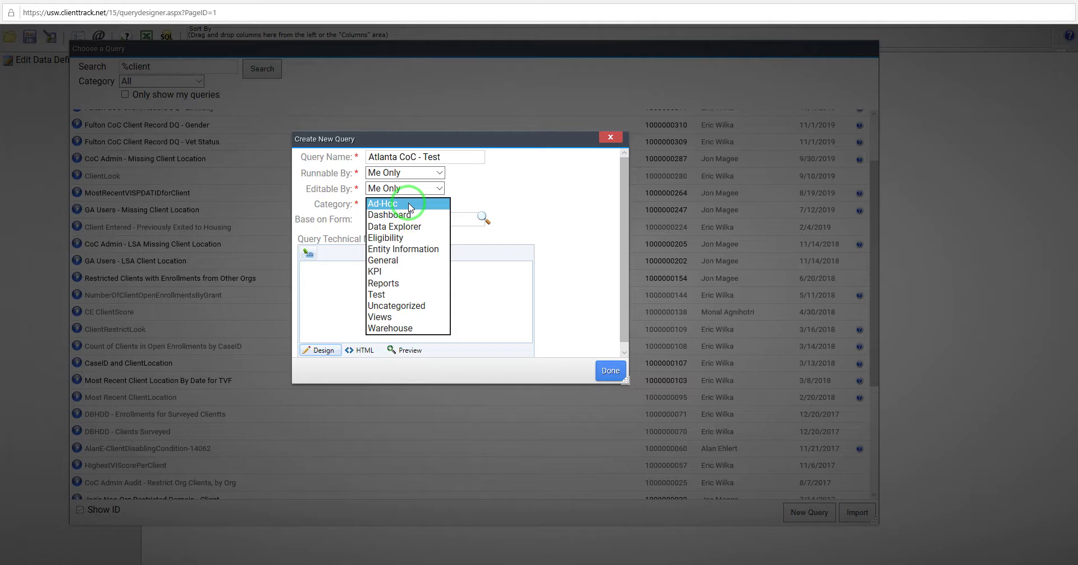
left_click(515, 202)
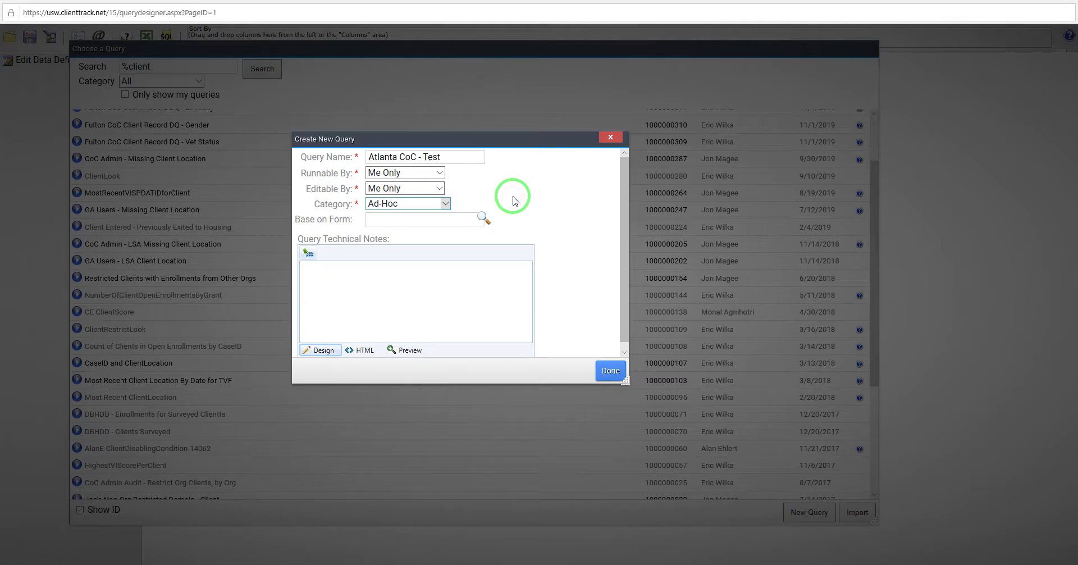
left_click(447, 204)
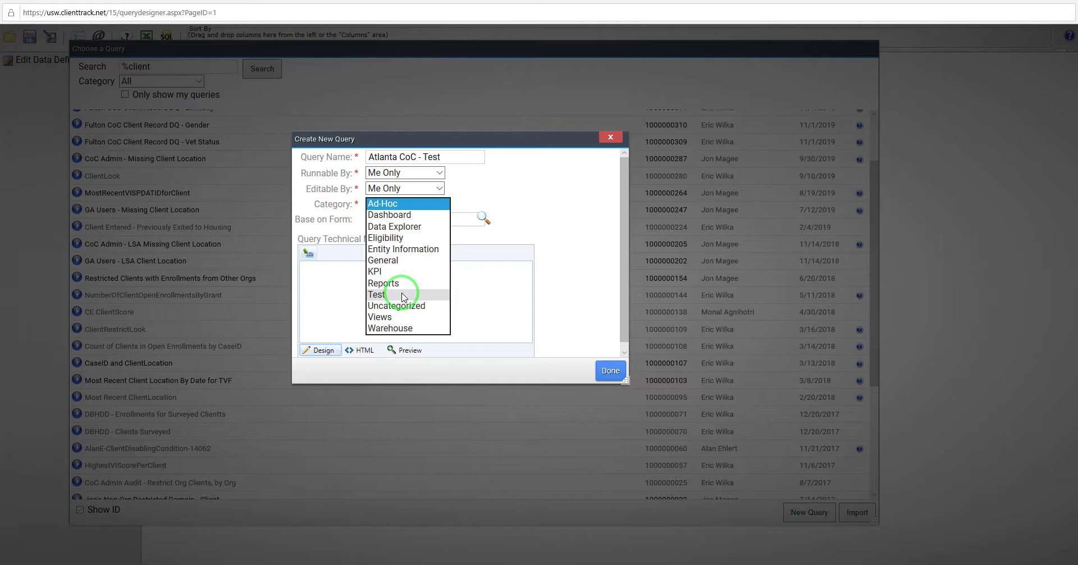
left_click(507, 191)
left_click(429, 203)
left_click(543, 183)
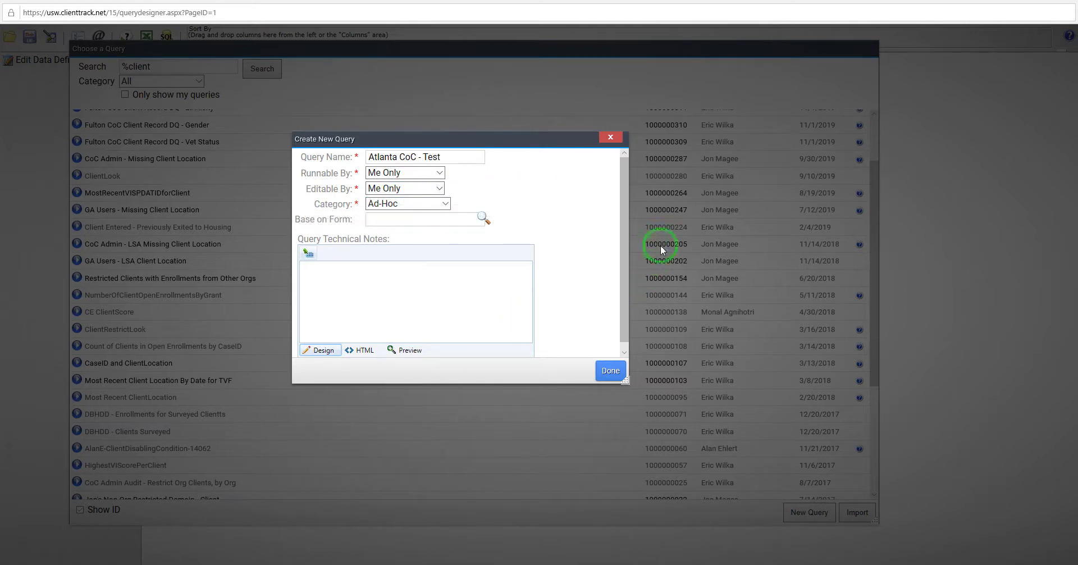
left_click(448, 204)
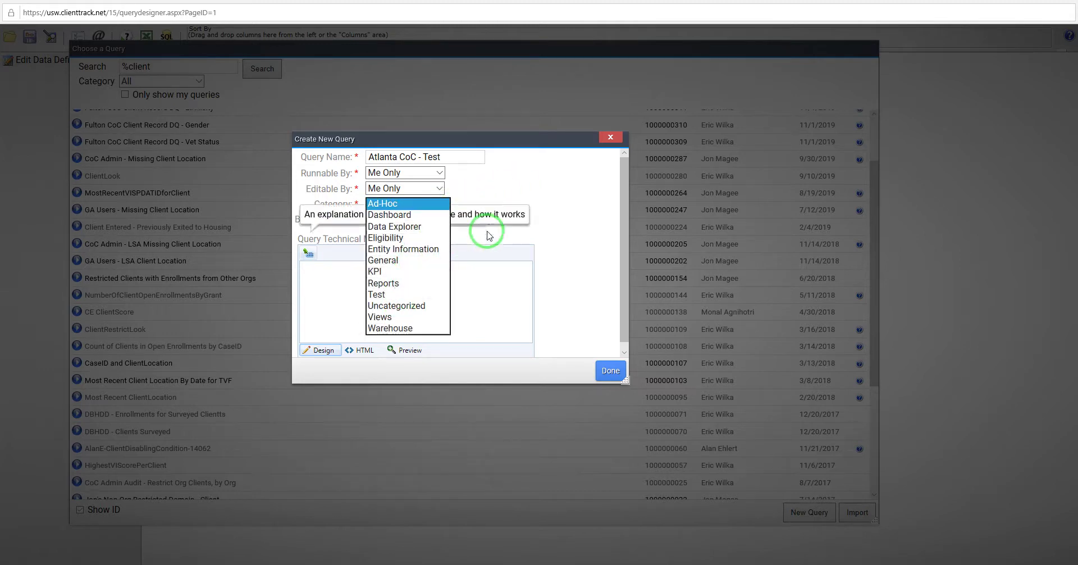
left_click(562, 184)
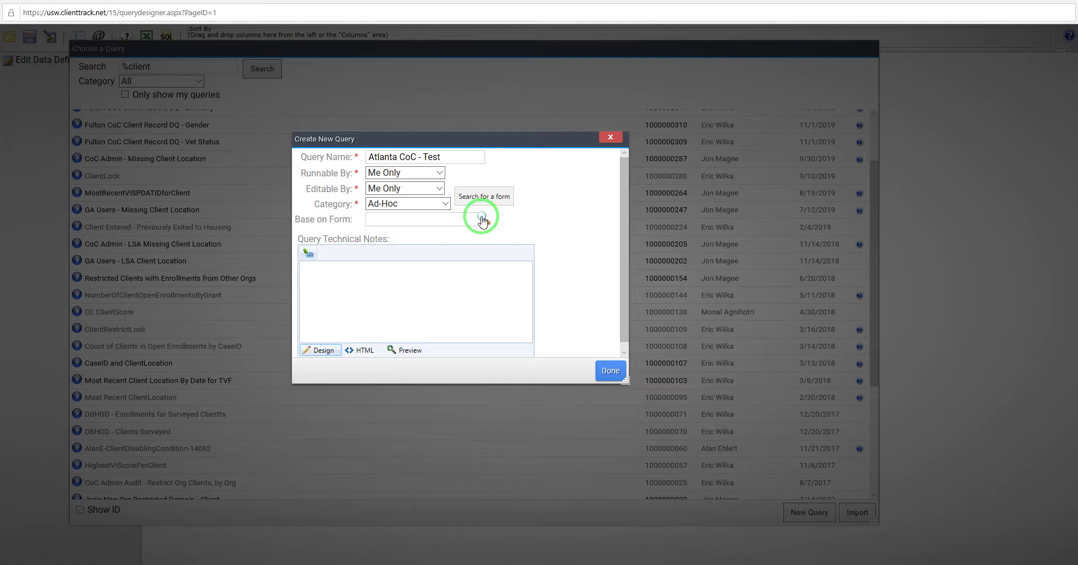
Step: Search for forms to base the new query on, leaving the form ID, description and type criteria blank
left_click(484, 220)
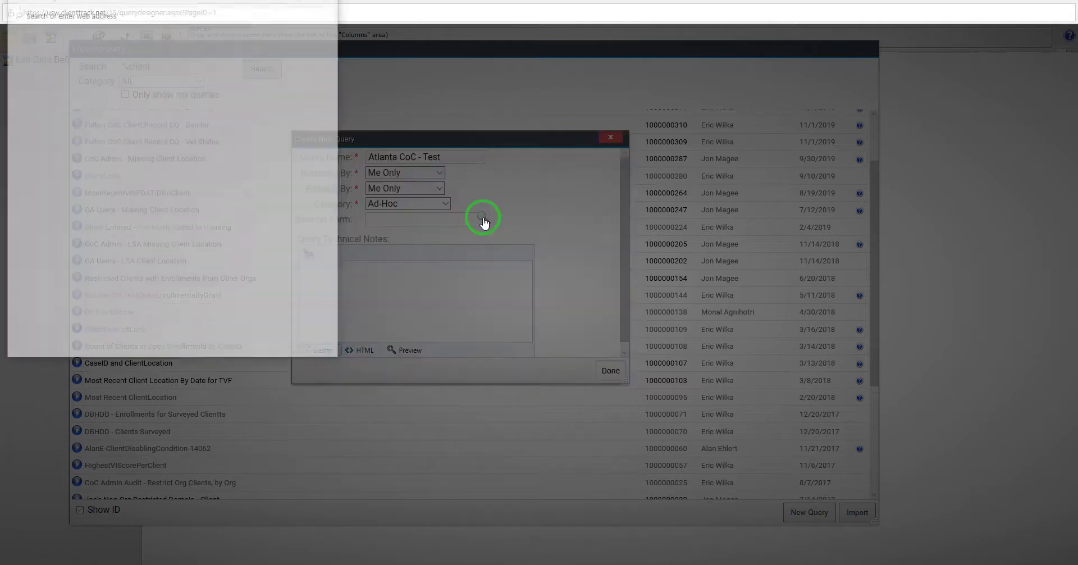
left_click(92, 57)
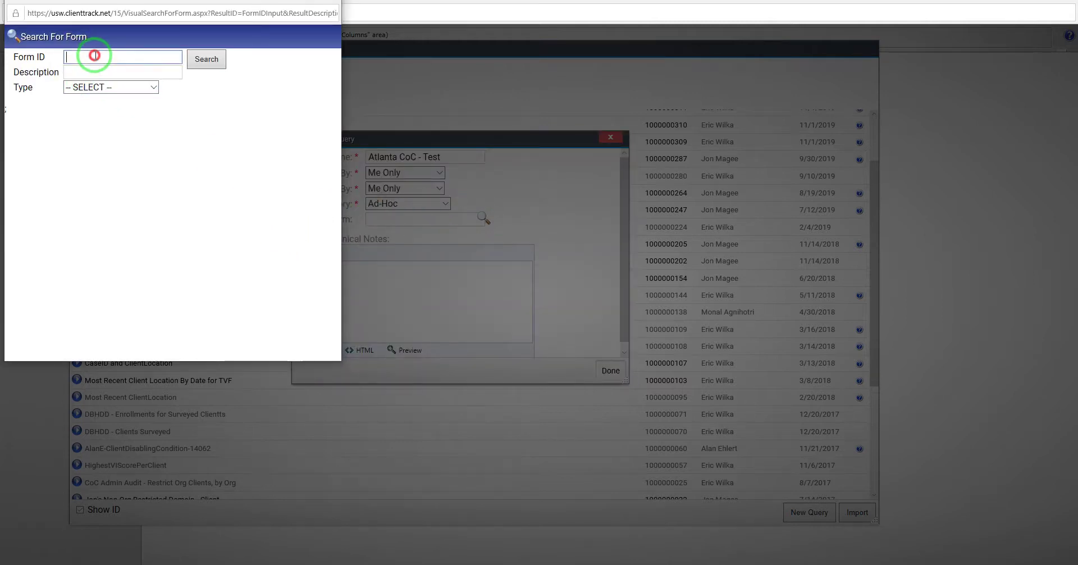
left_click(206, 59)
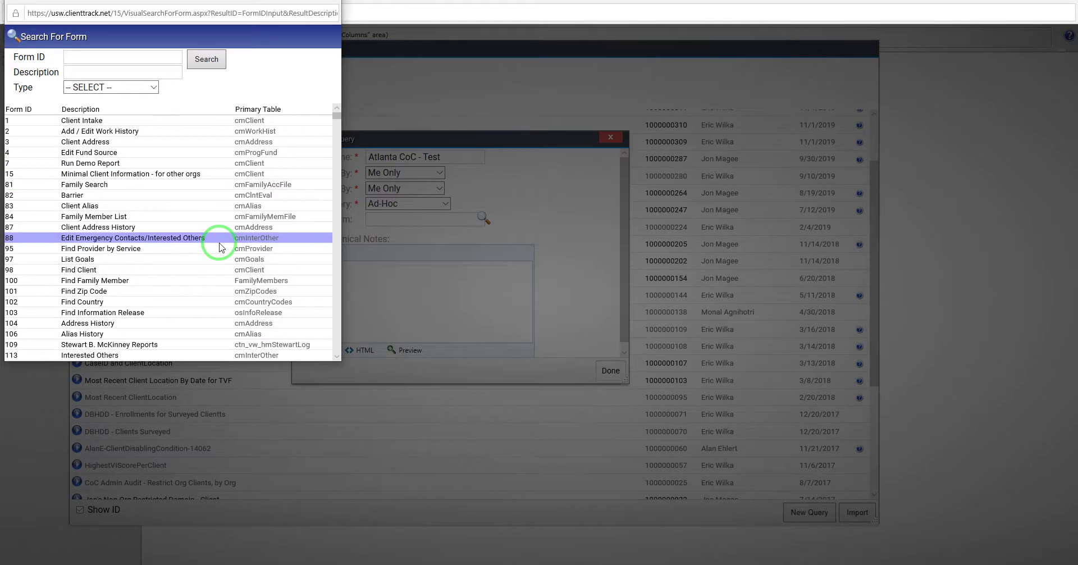
left_click_drag(258, 2, 270, 83)
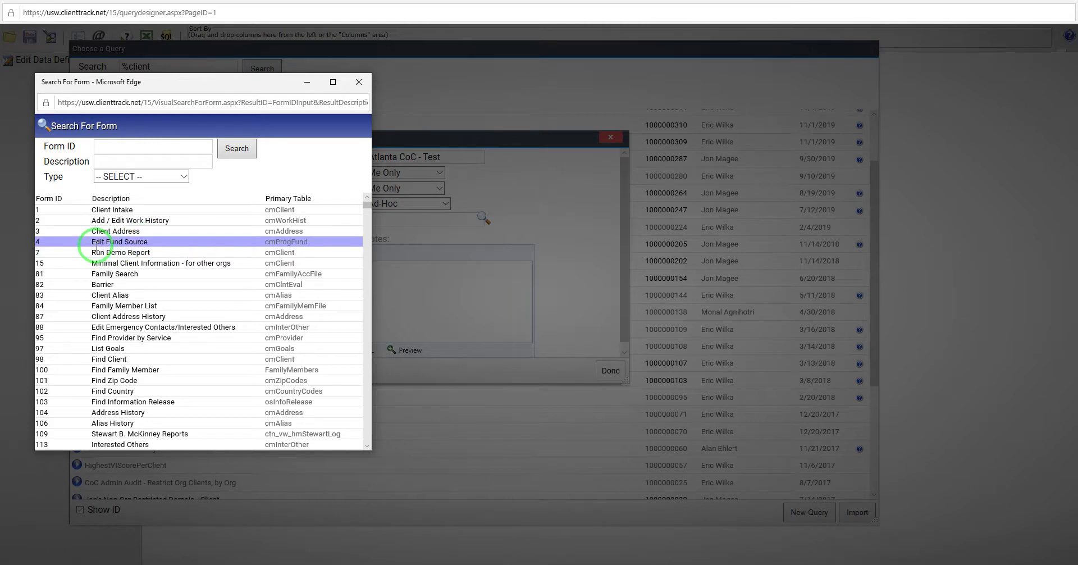
Step: Look through the list of forms and their primary tables, and close the form search without choosing a base form
scroll(205, 315, "down", 8)
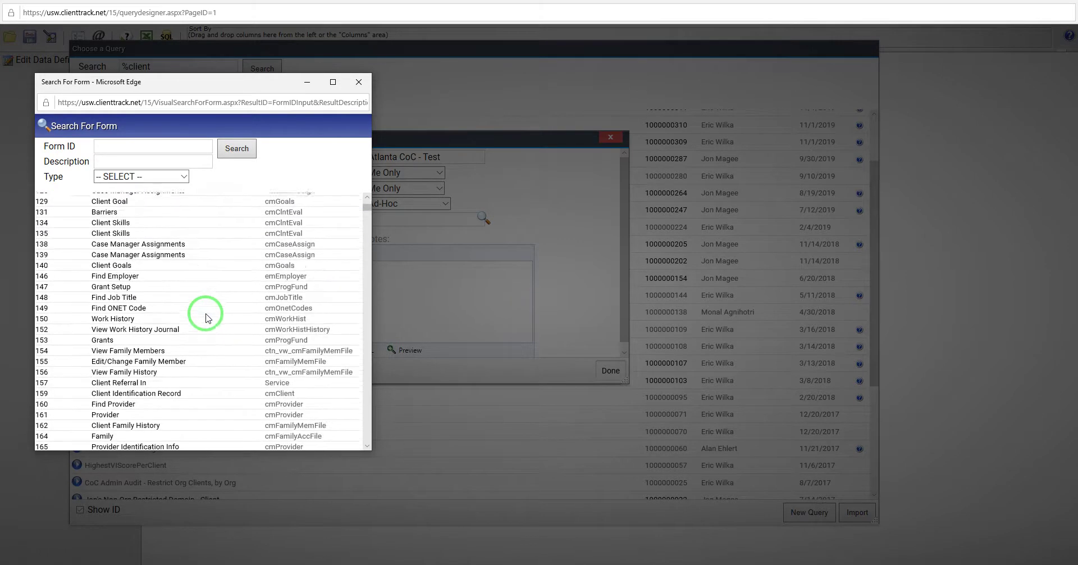
scroll(208, 318, "down", 3)
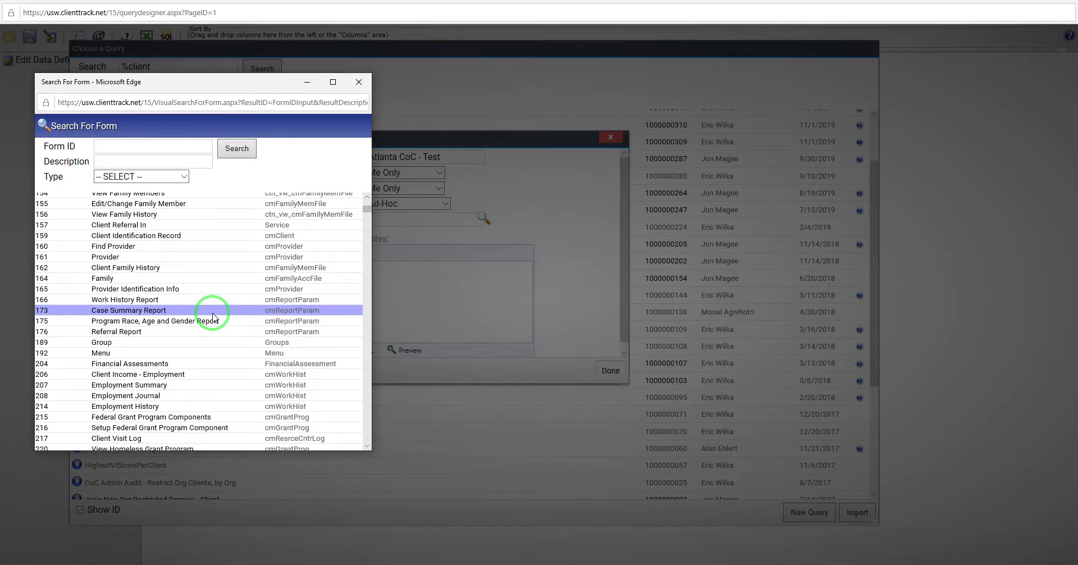
scroll(213, 318, "down", 2)
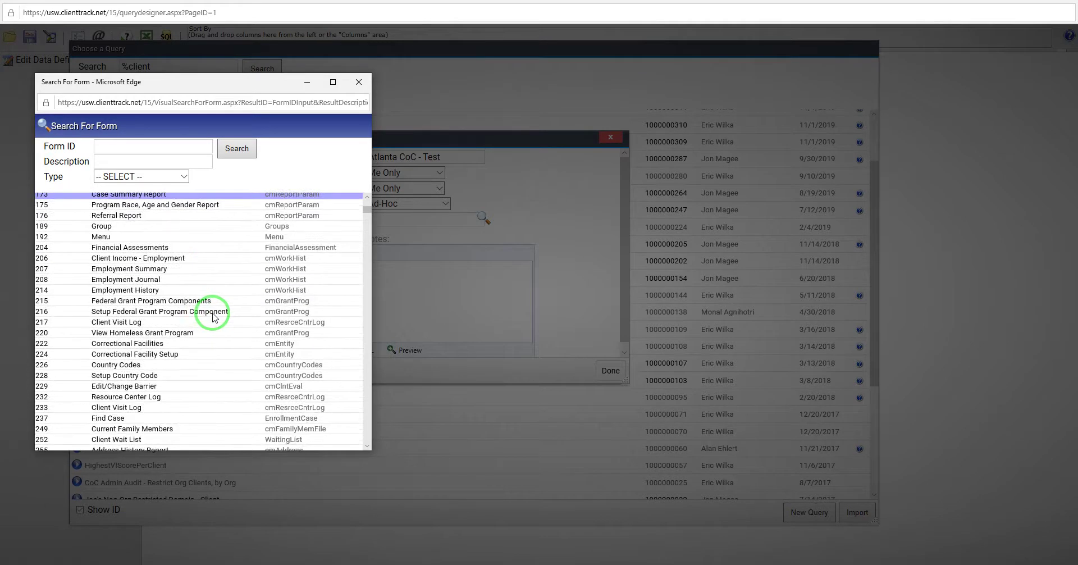
scroll(213, 317, "down", 4)
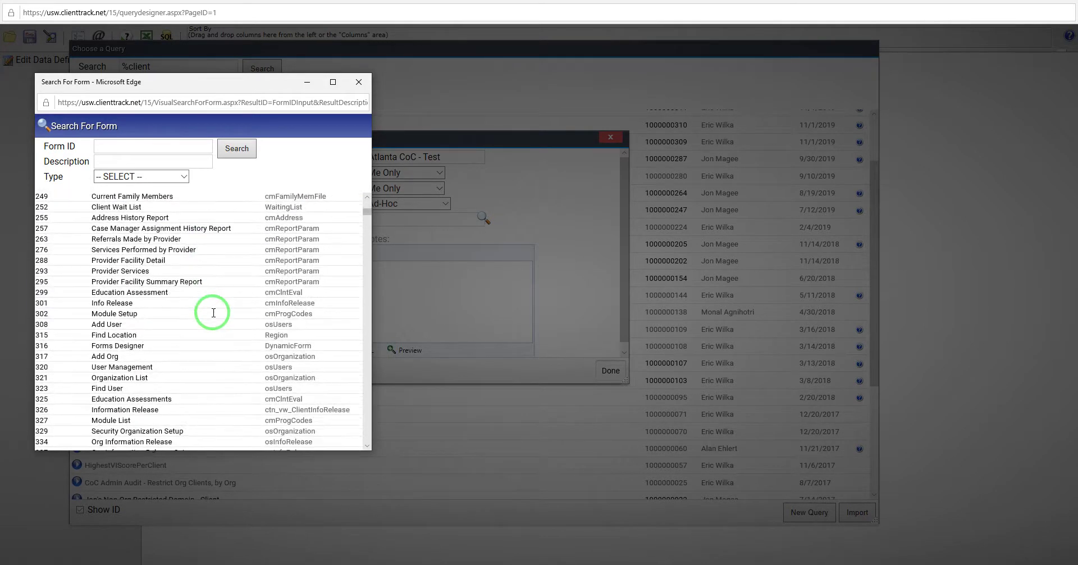
scroll(213, 316, "down", 2)
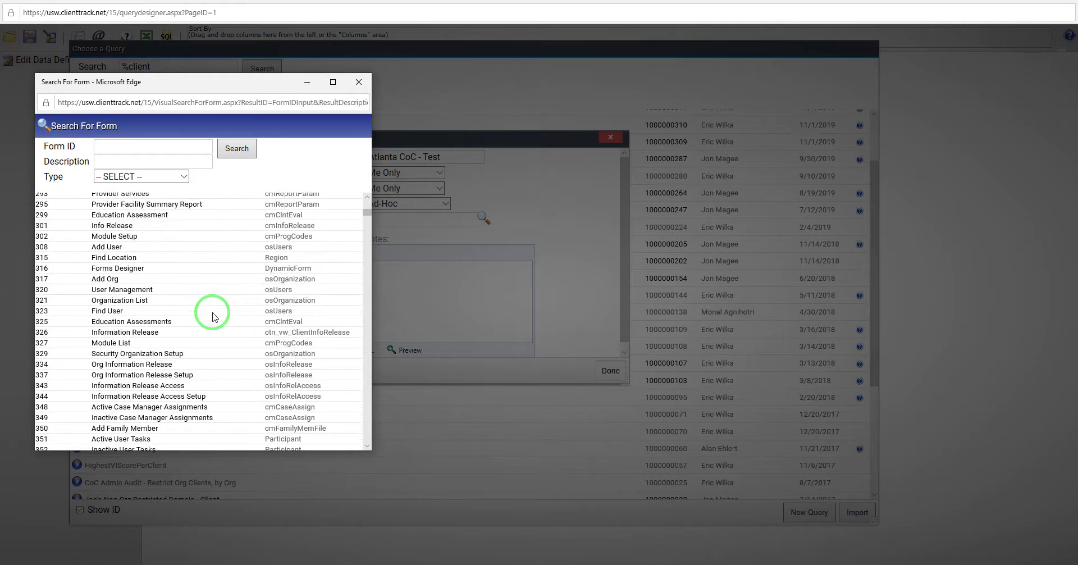
scroll(181, 314, "down", 7)
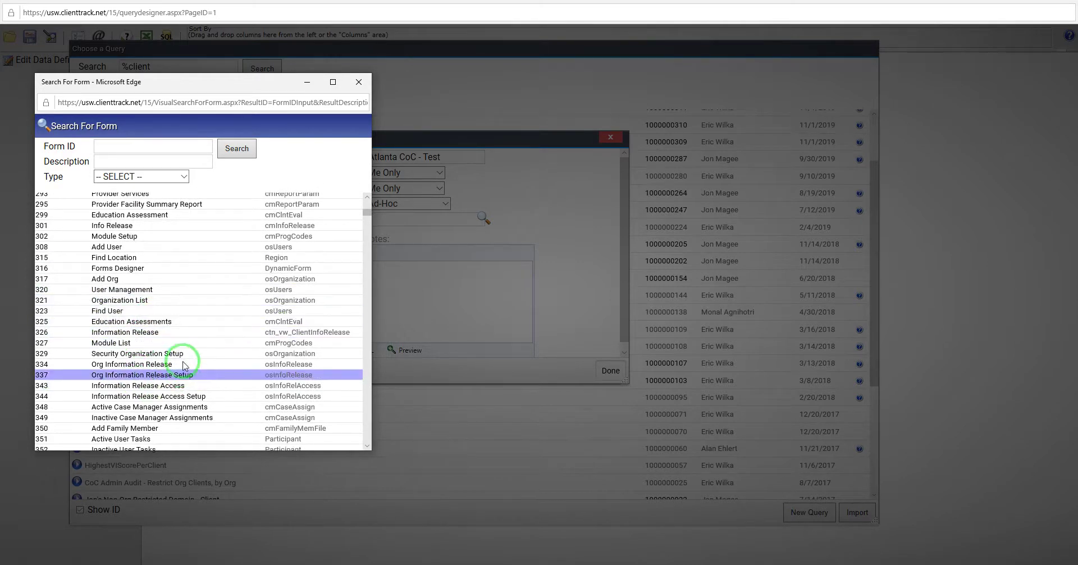
scroll(168, 314, "up", 13)
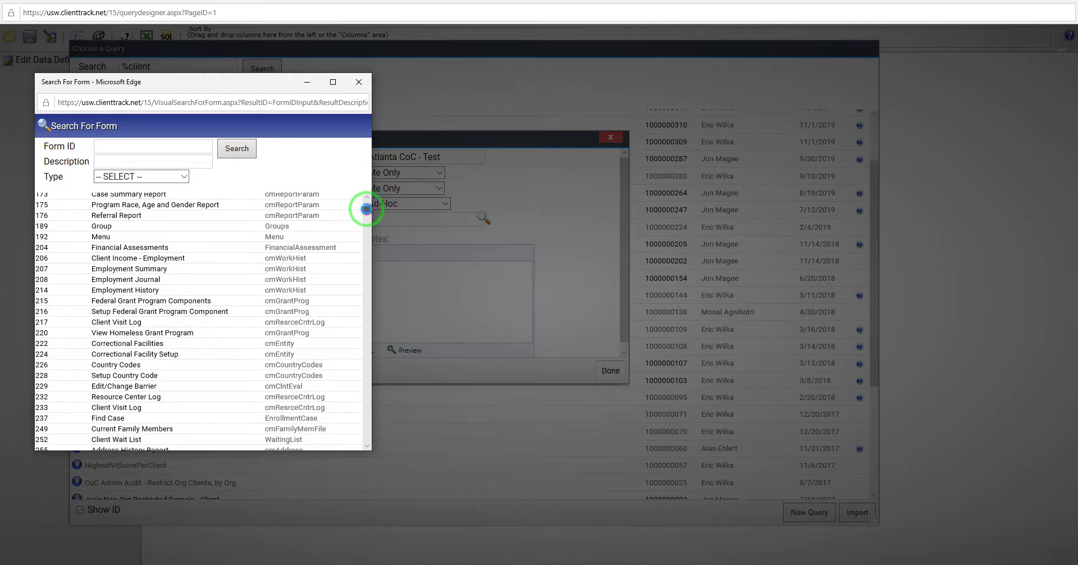
left_click_drag(362, 207, 364, 202)
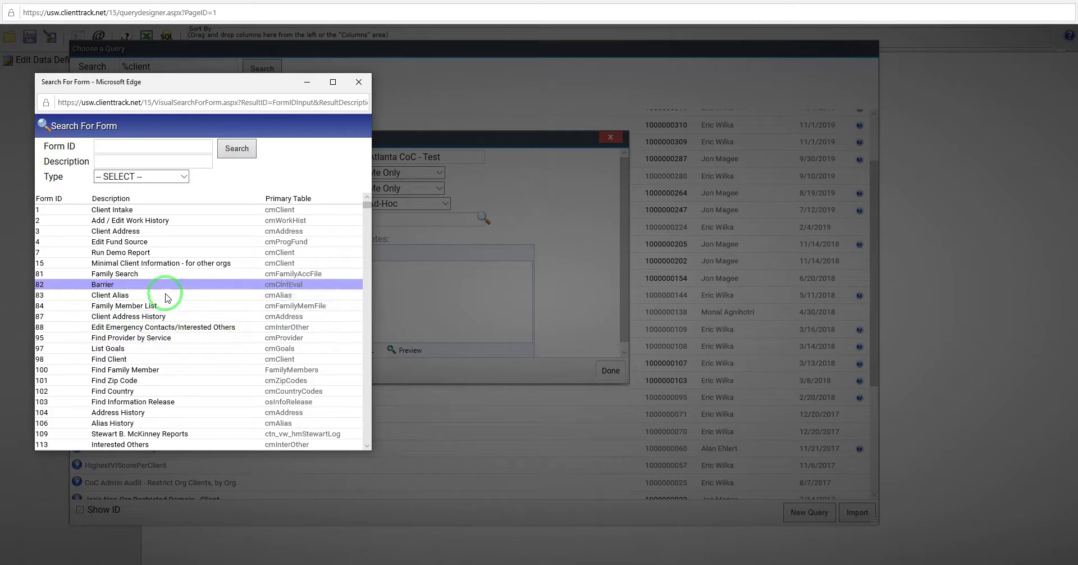
left_click(361, 84)
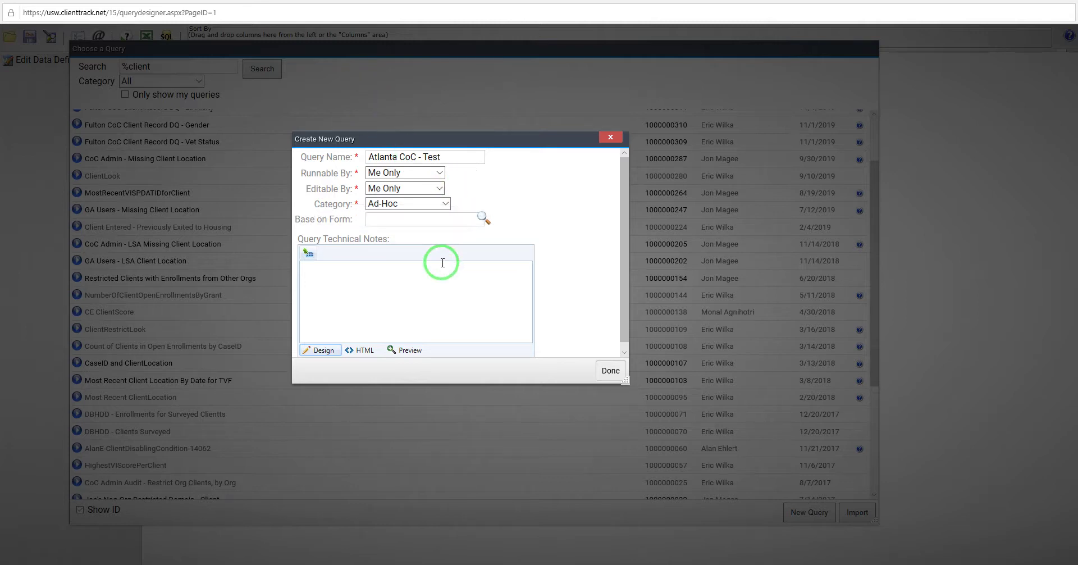
Step: Enter "Test test test test" as the technical notes of the new query
left_click(385, 291)
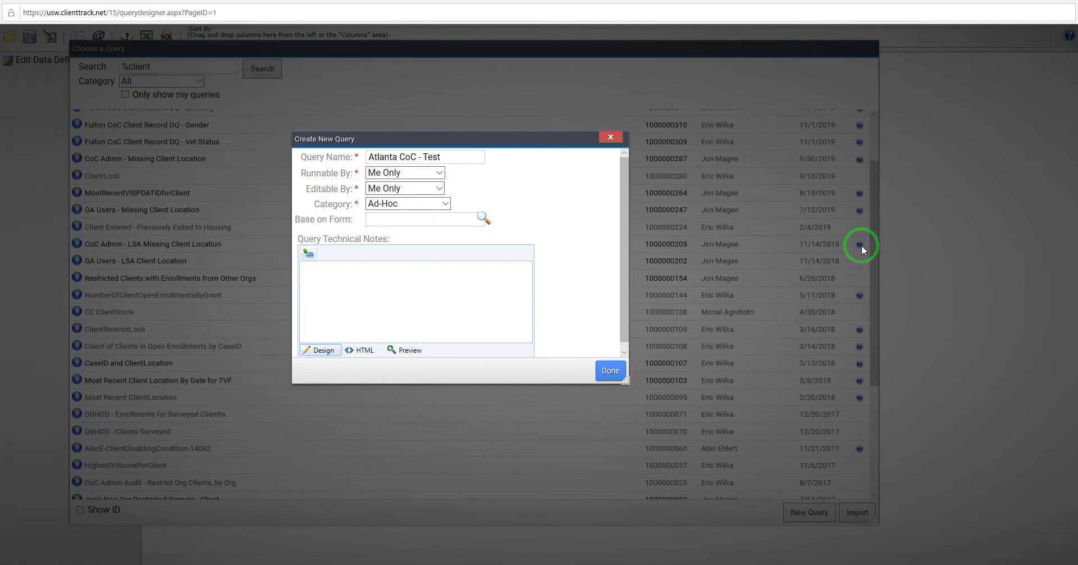
left_click(369, 300)
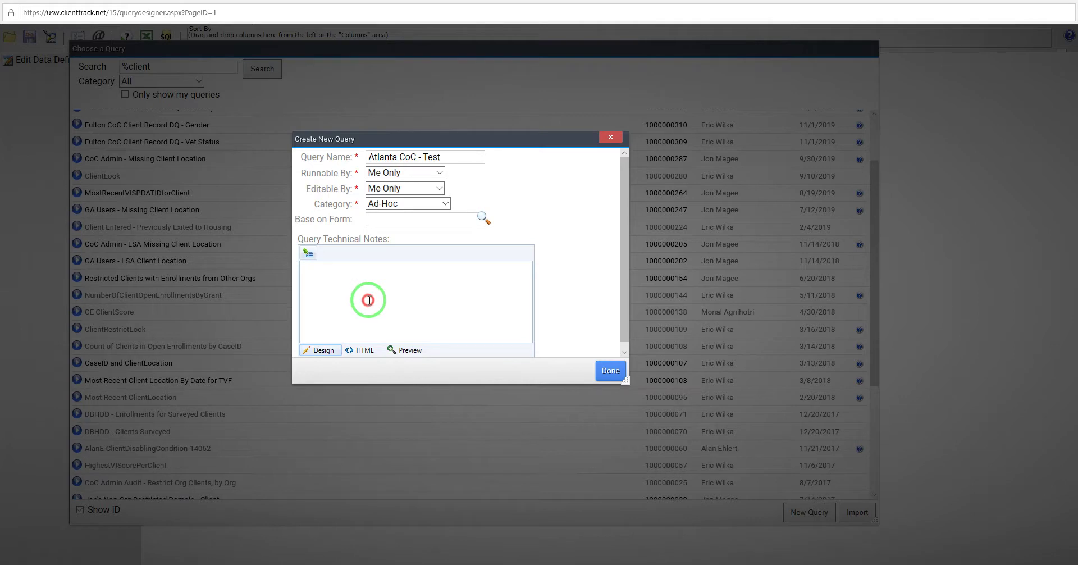
left_click(442, 284)
type("Tet")
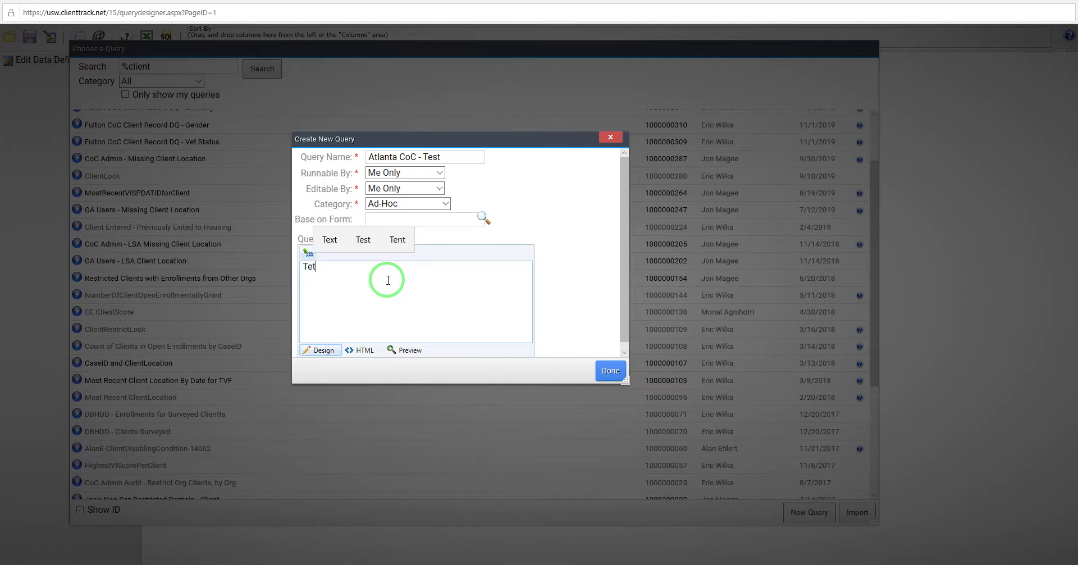
key("BackSpace")
type("st test test test")
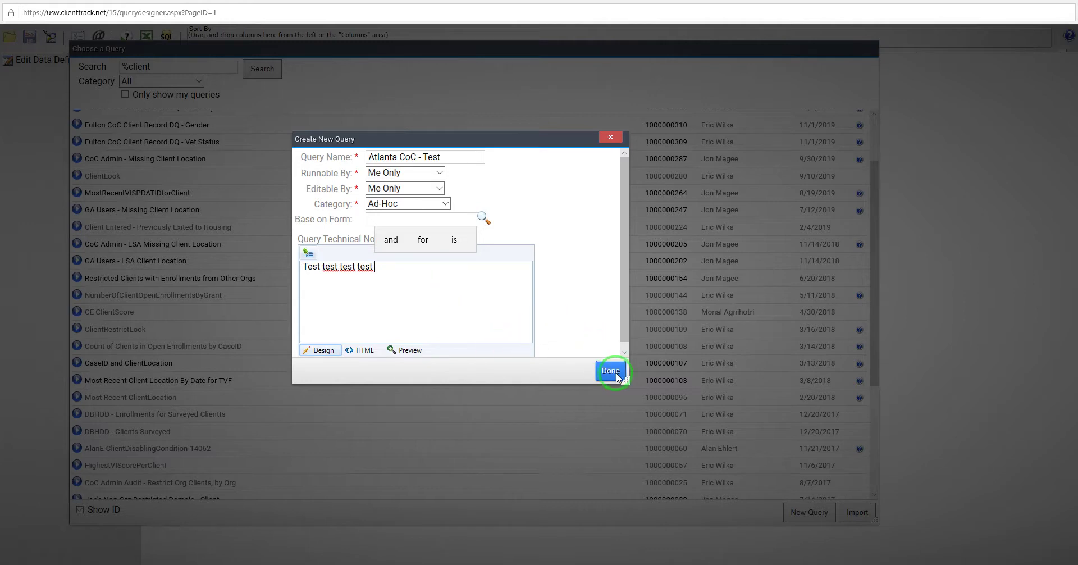
Step: Check the rest of the new query's settings and create the query, leaving the base form blank
left_click_drag(624, 217, 625, 241)
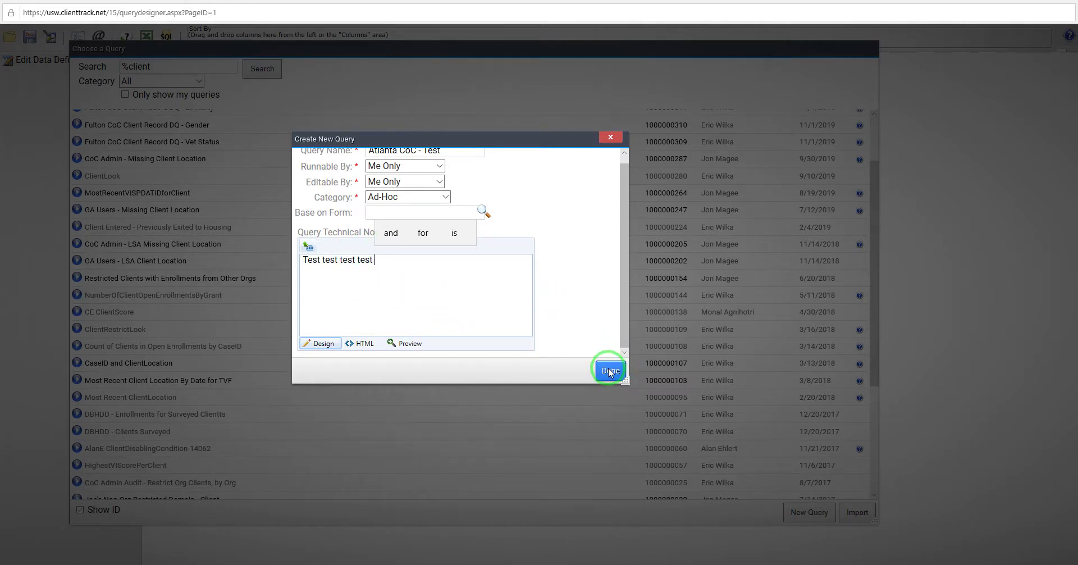
left_click_drag(620, 296, 623, 233)
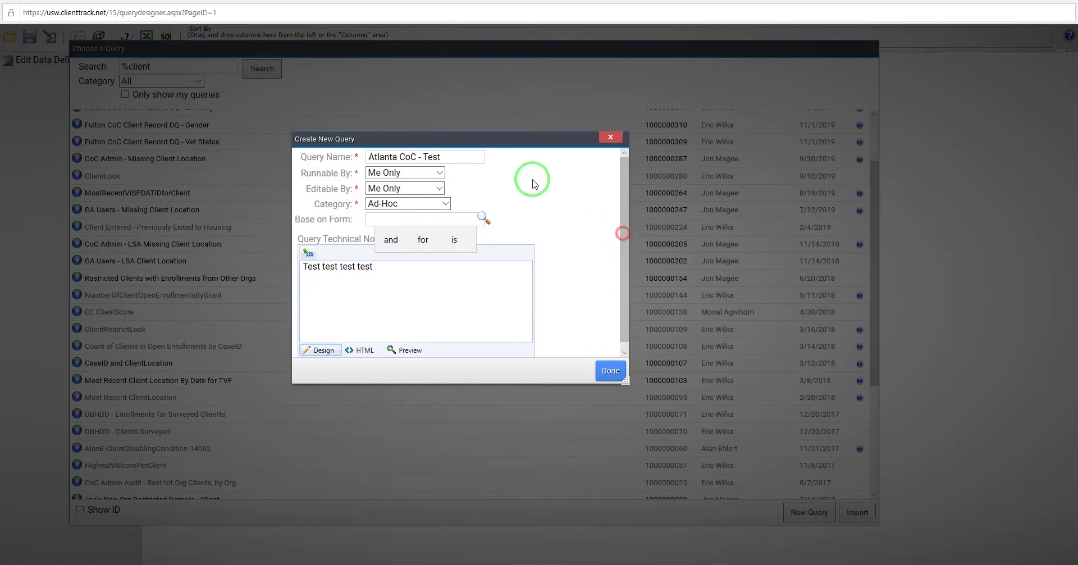
left_click(610, 370)
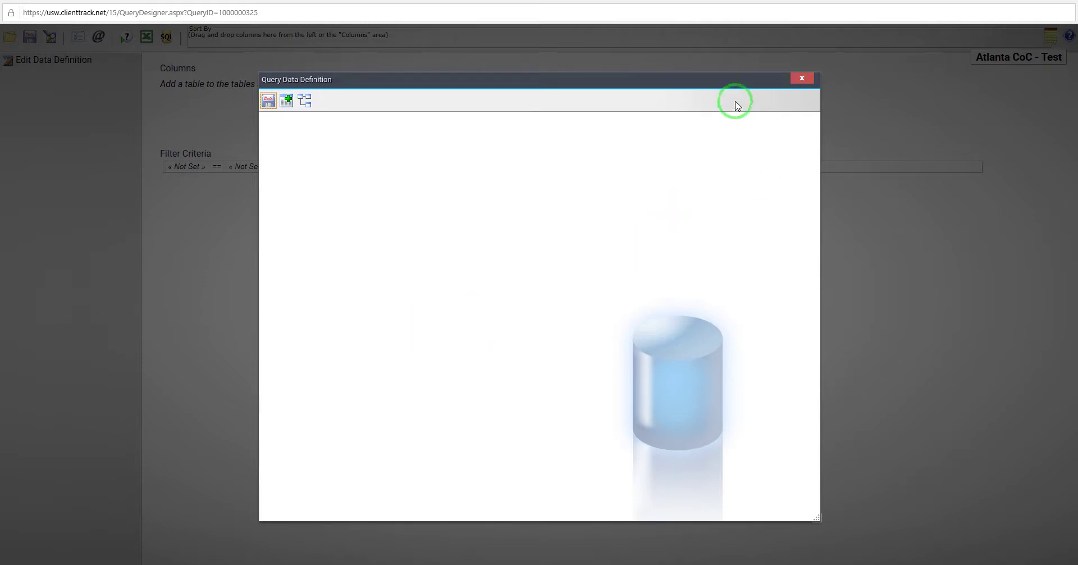
Step: Look at the query's empty data definition window, closing and reopening it once, and leave it closed
left_click_drag(674, 81, 624, 72)
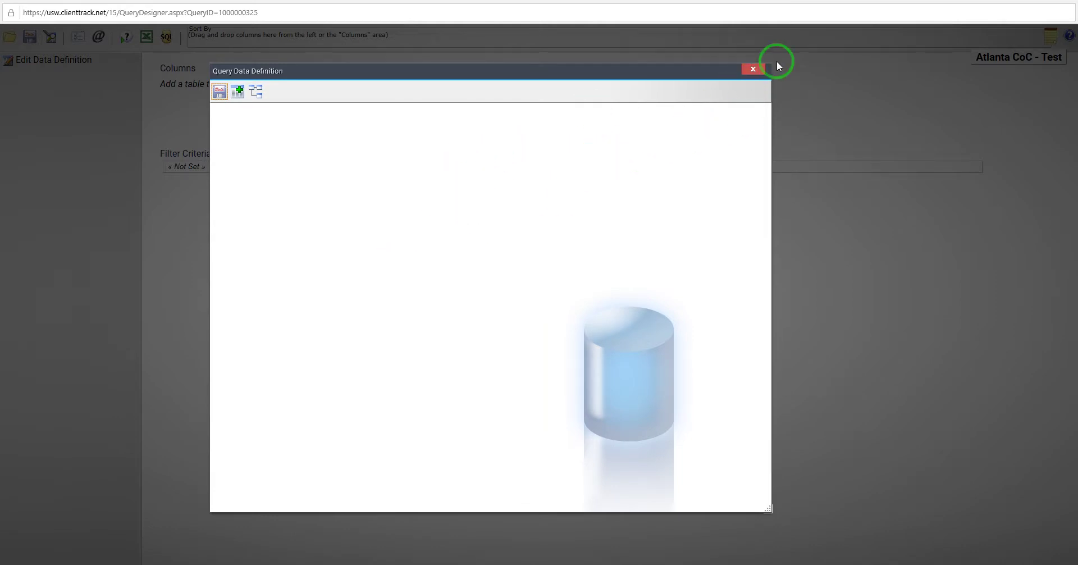
left_click(754, 69)
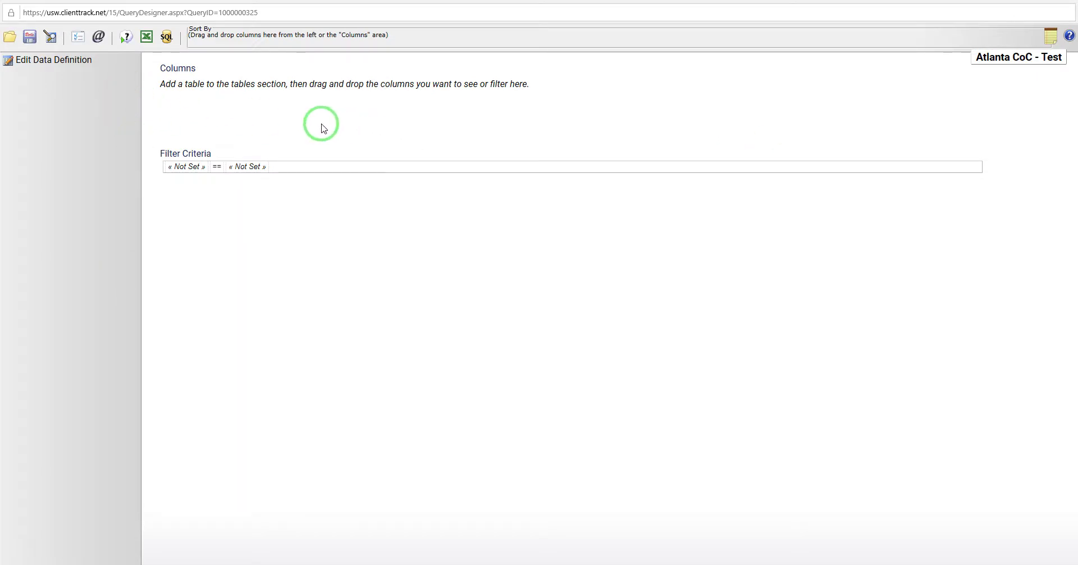
left_click(45, 59)
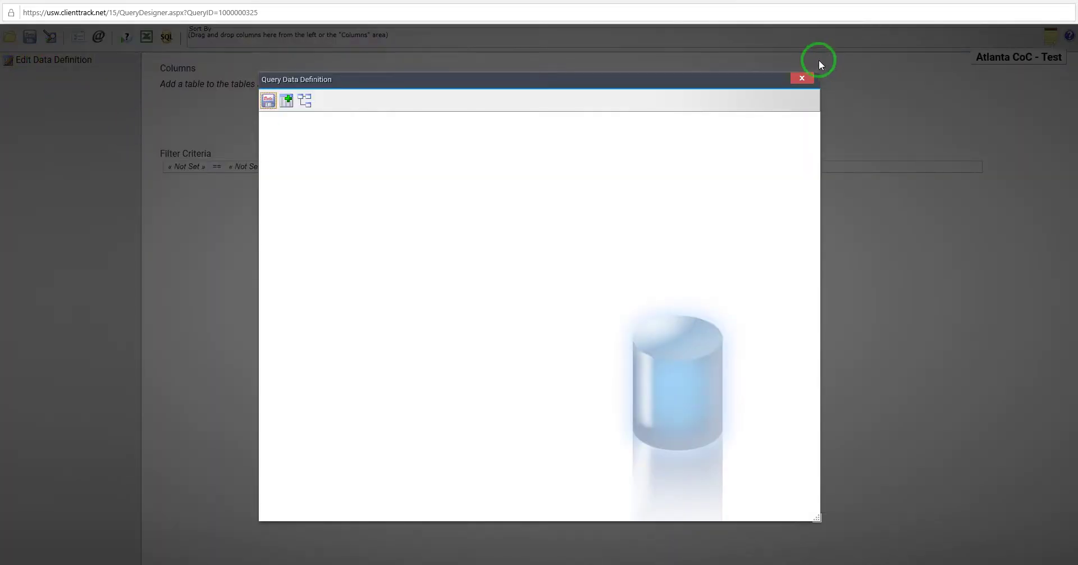
left_click(803, 78)
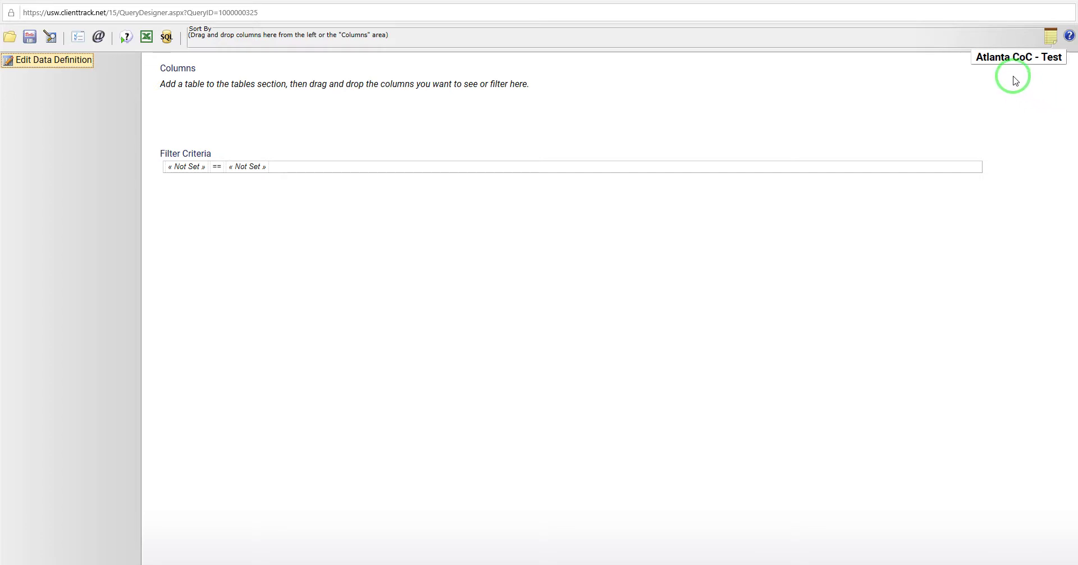
Step: Check the query ID both at the "Atlanta CoC - Test" name label and in the page address
mouse_move(1020, 54)
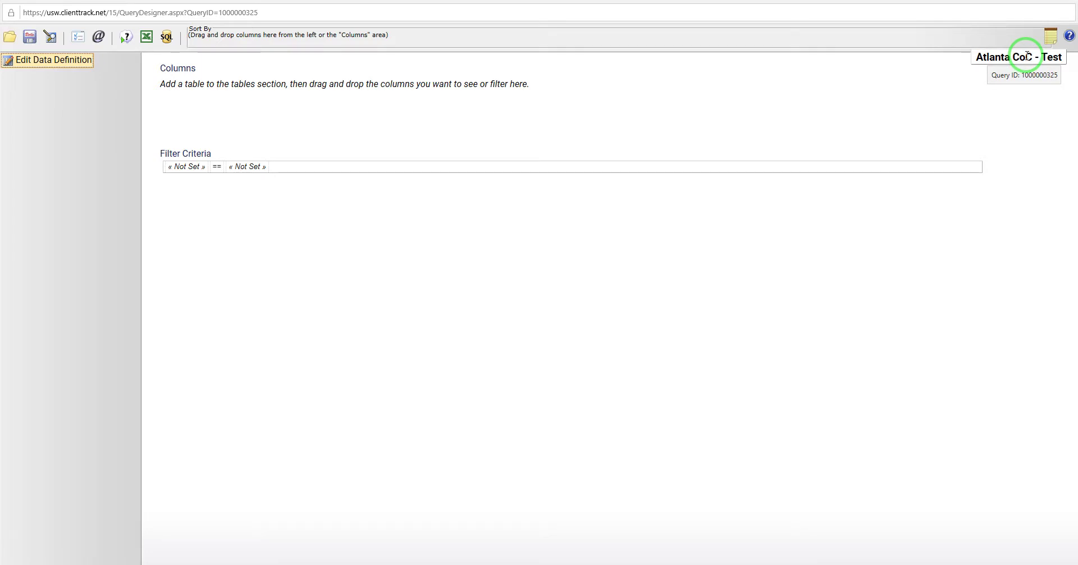
left_click(249, 13)
left_click(258, 12)
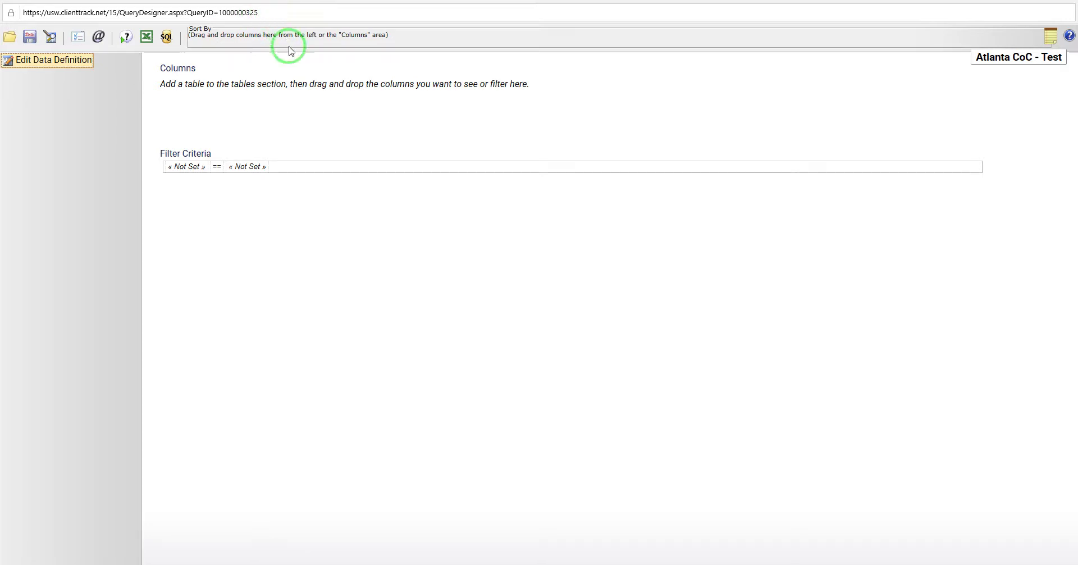
left_click(1027, 133)
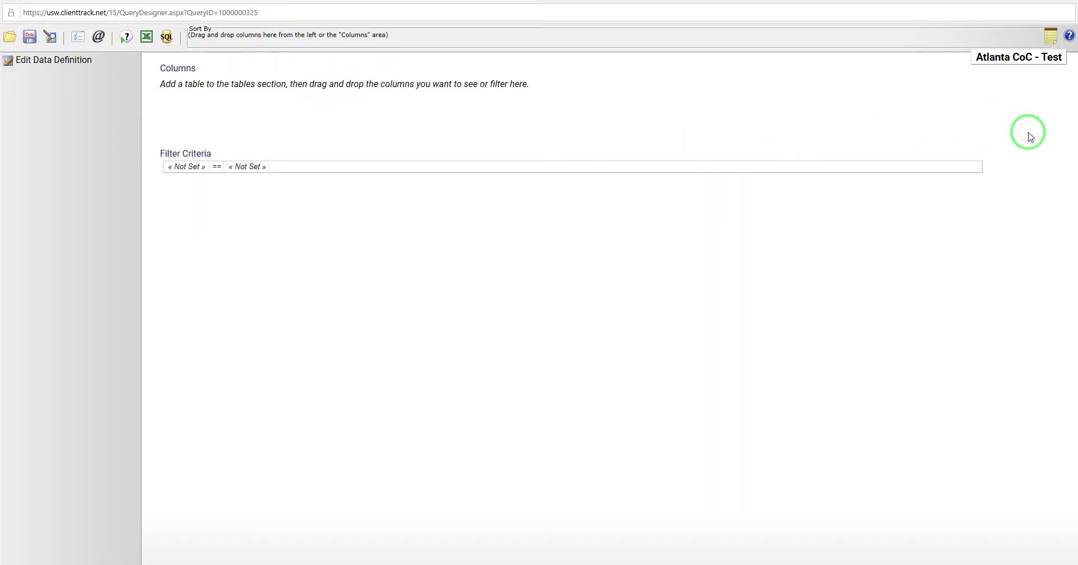
Step: Review the help options offered for Query Designer and close them without choosing one
mouse_move(1051, 39)
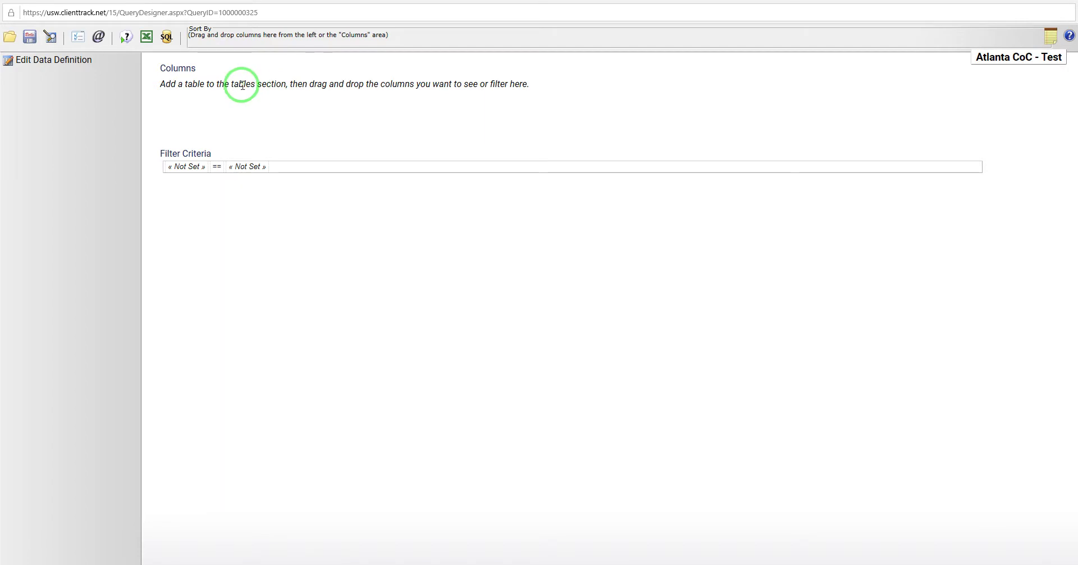
left_click(1070, 40)
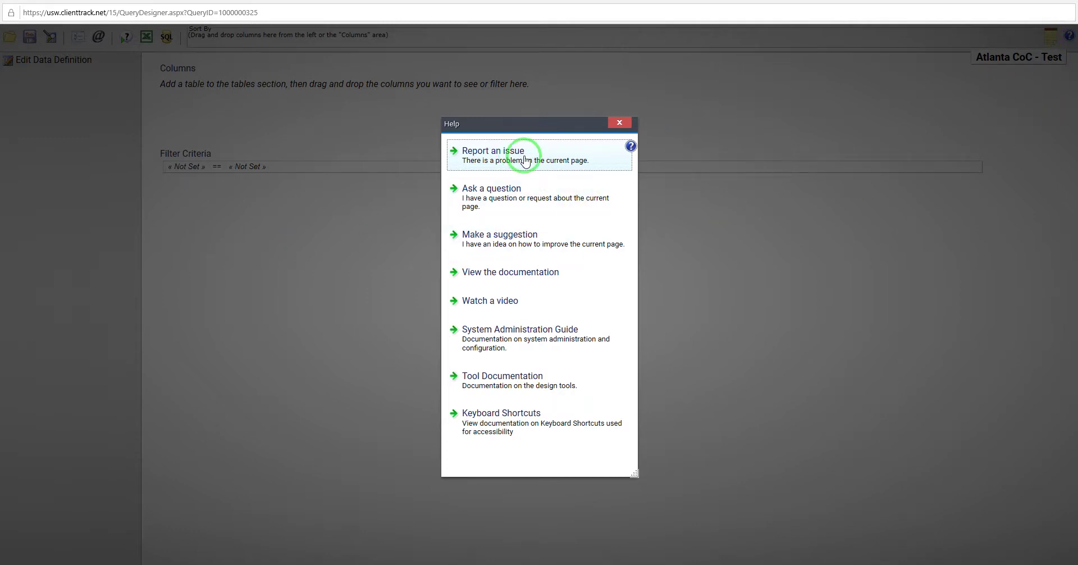
left_click(620, 123)
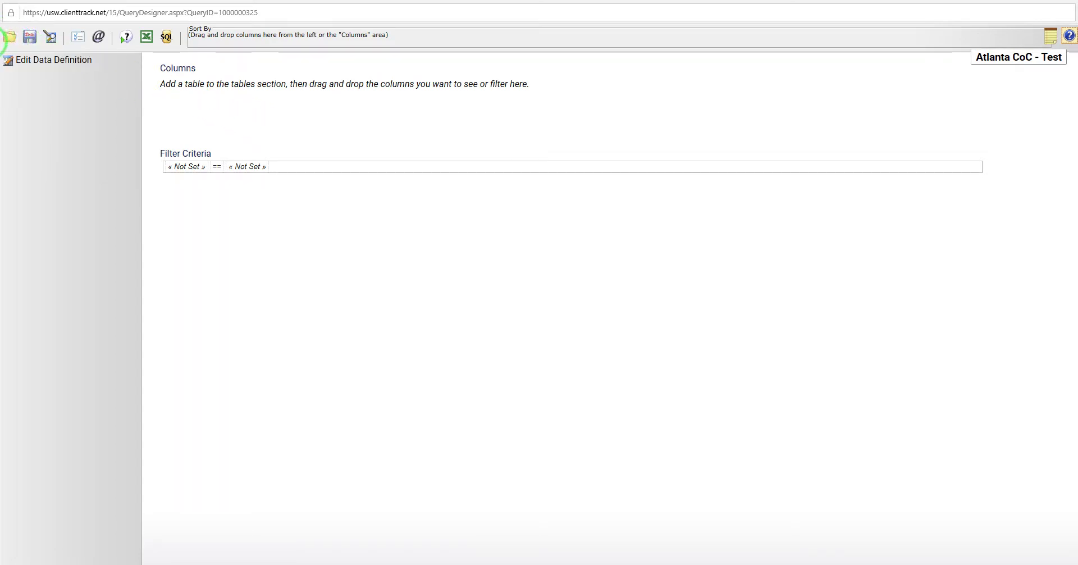
Step: Look at the list for choosing another query without picking one, and try to save the current query
left_click(11, 38)
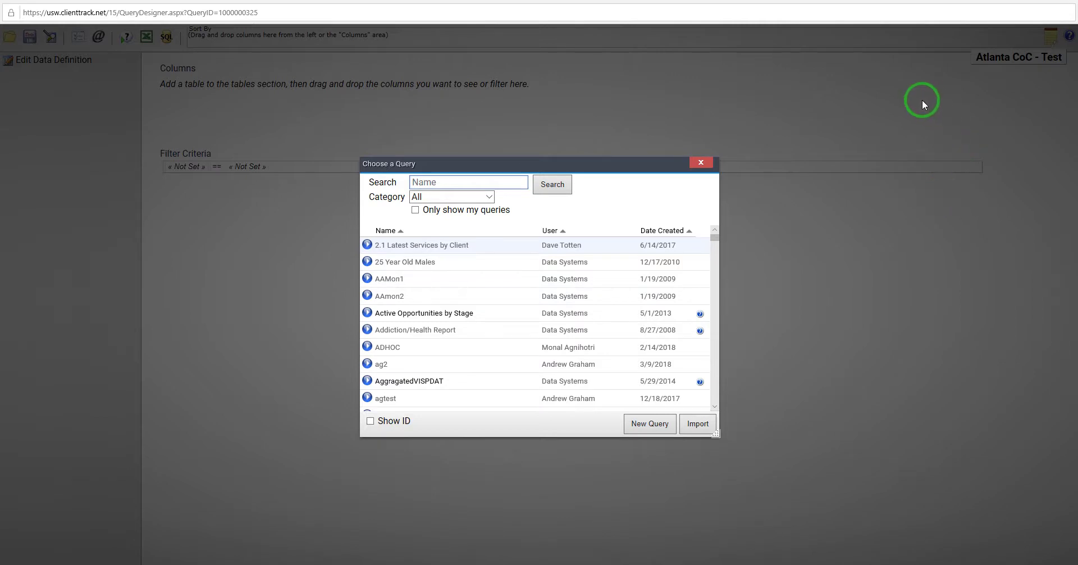
left_click(698, 163)
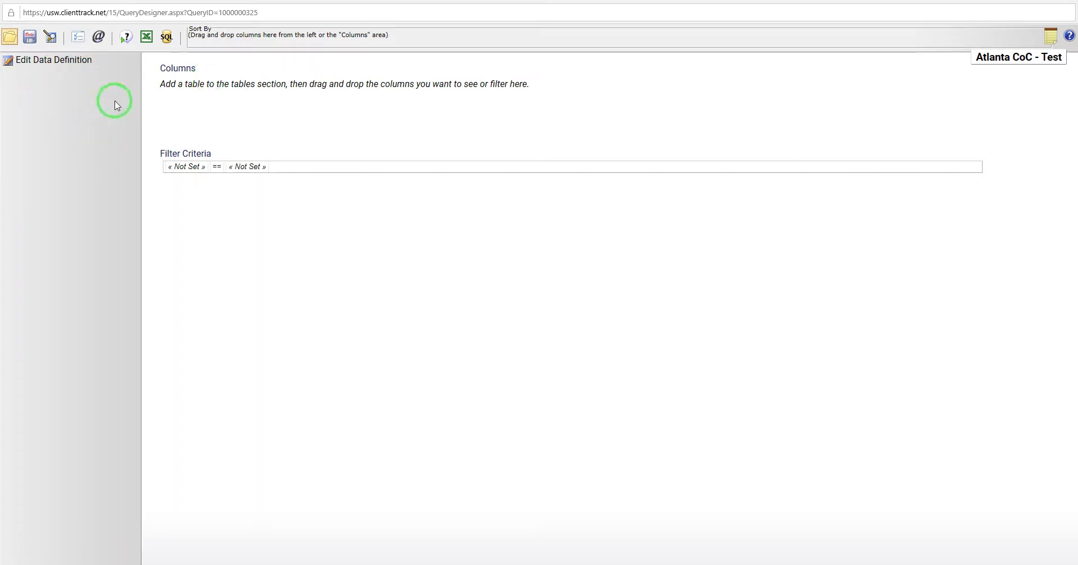
left_click(30, 39)
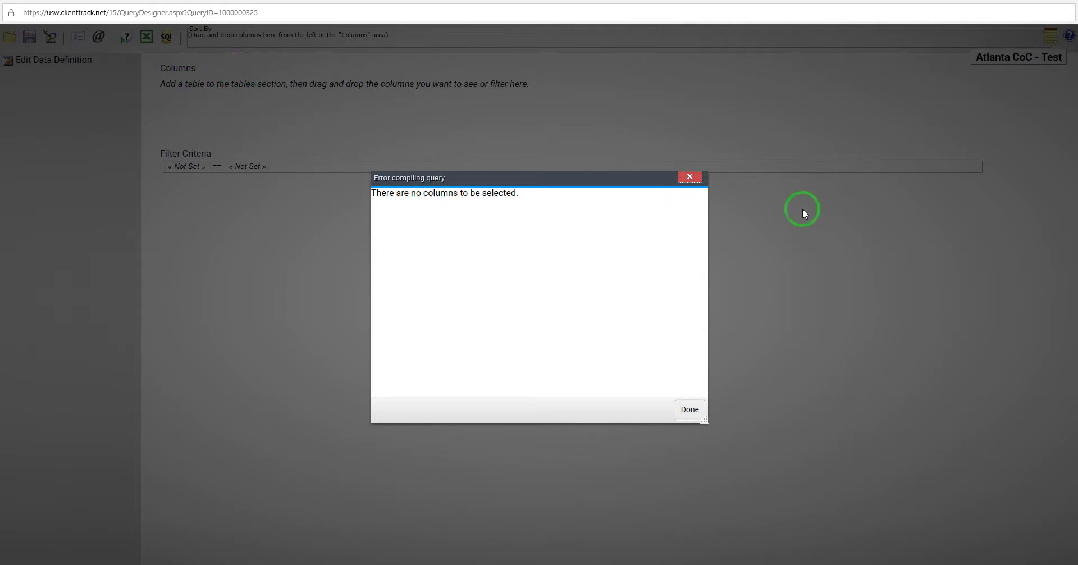
left_click(691, 177)
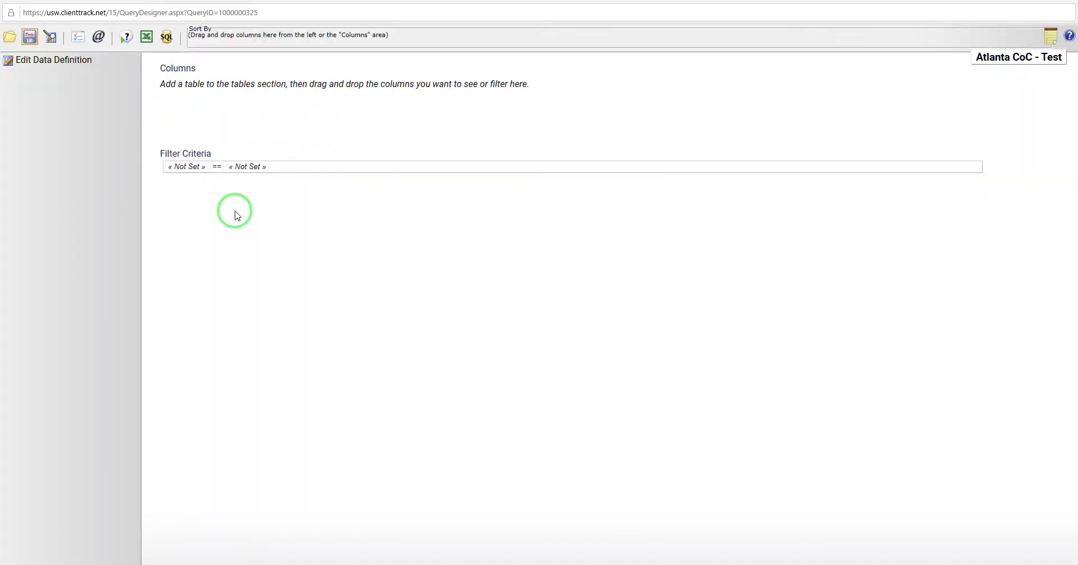
Step: Review the name and type settings for exporting the query as a view or function, without creating the object
left_click(49, 37)
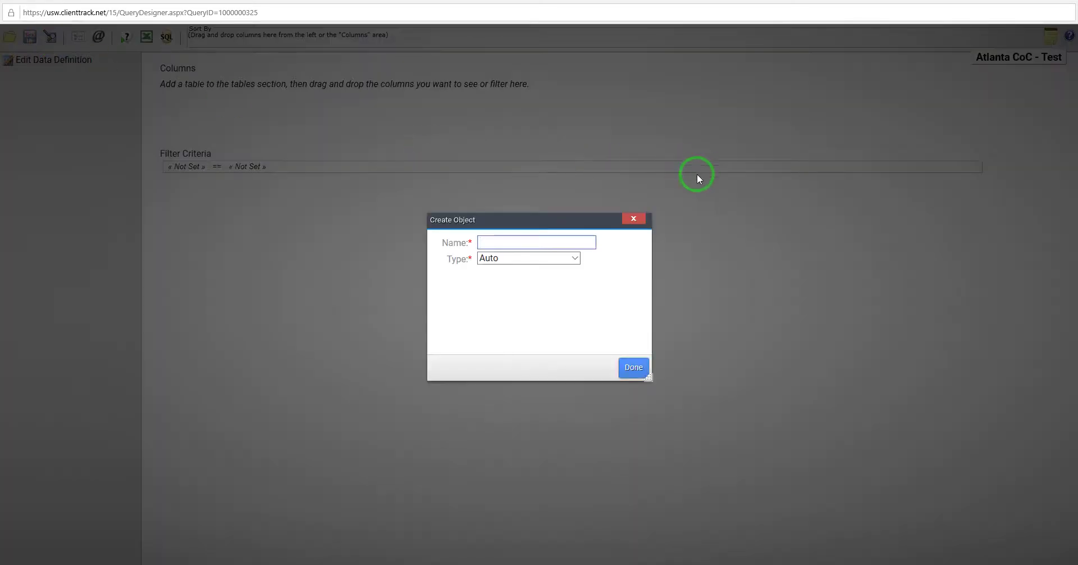
left_click(634, 219)
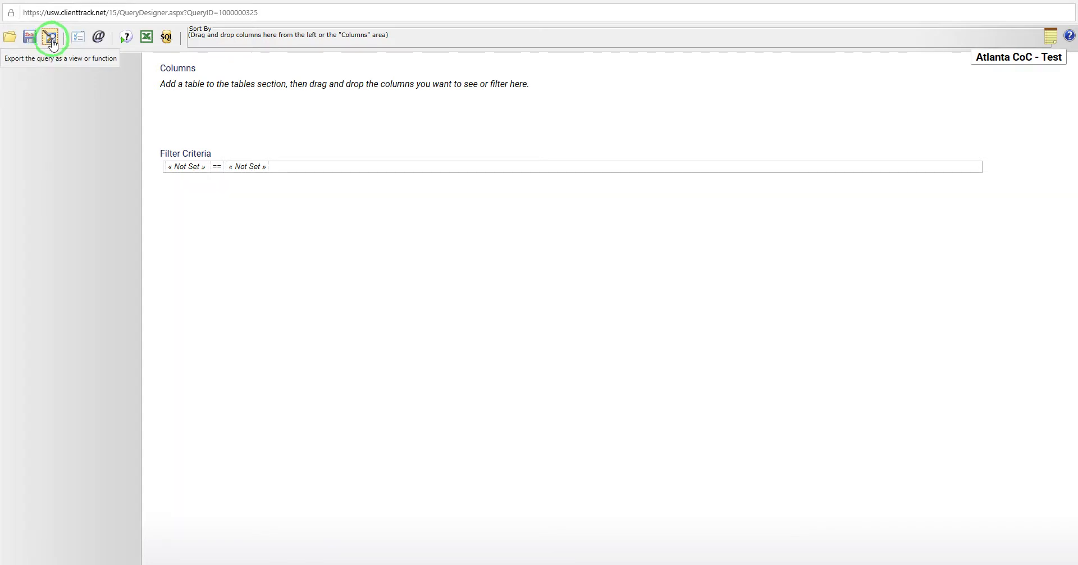
left_click(75, 108)
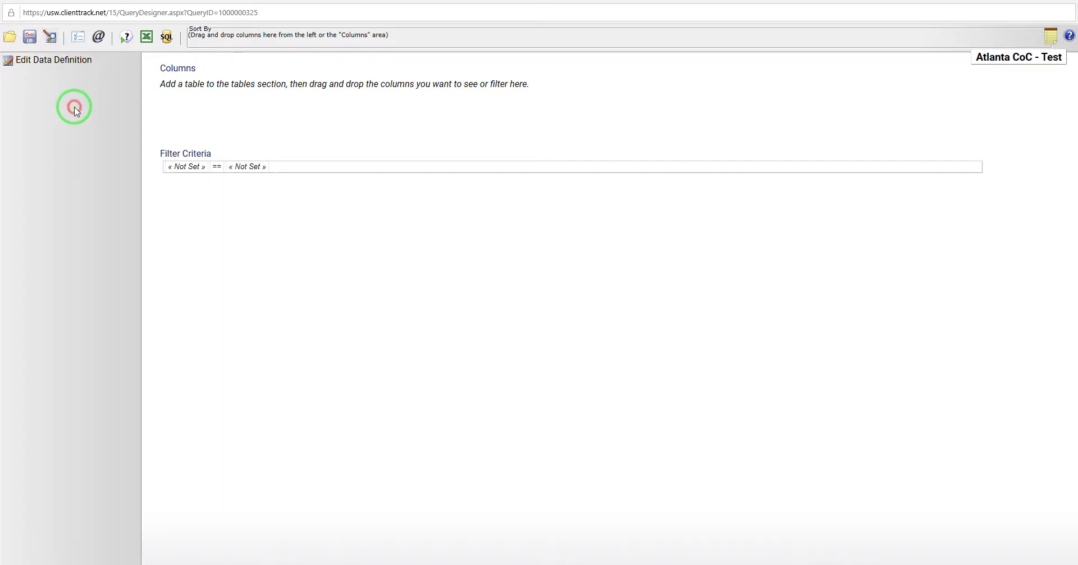
Step: Review the query's properties, including its category choices, and the parameter definitions, closing both without making changes
left_click(77, 45)
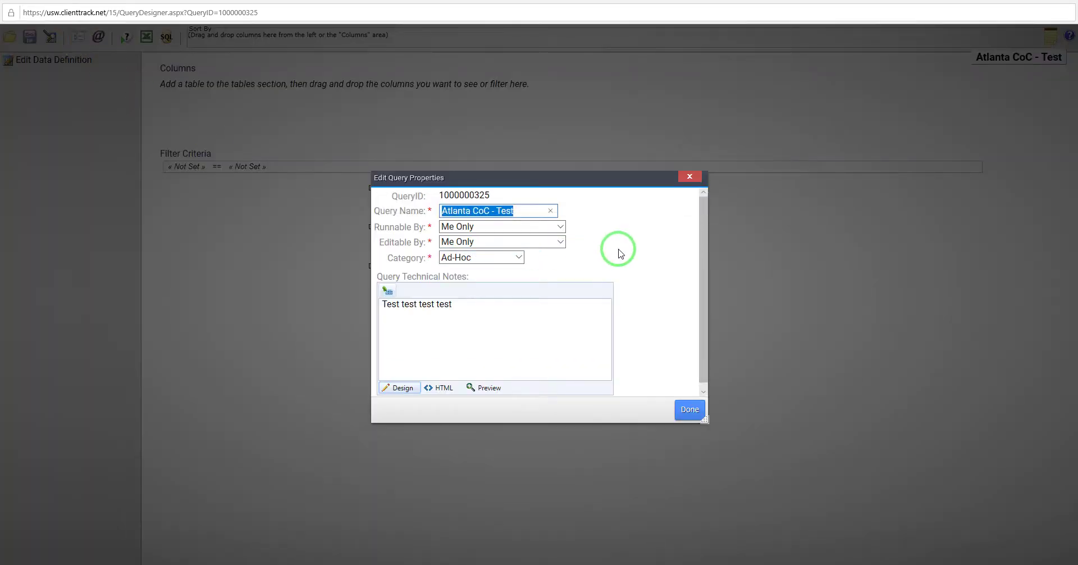
left_click(436, 339)
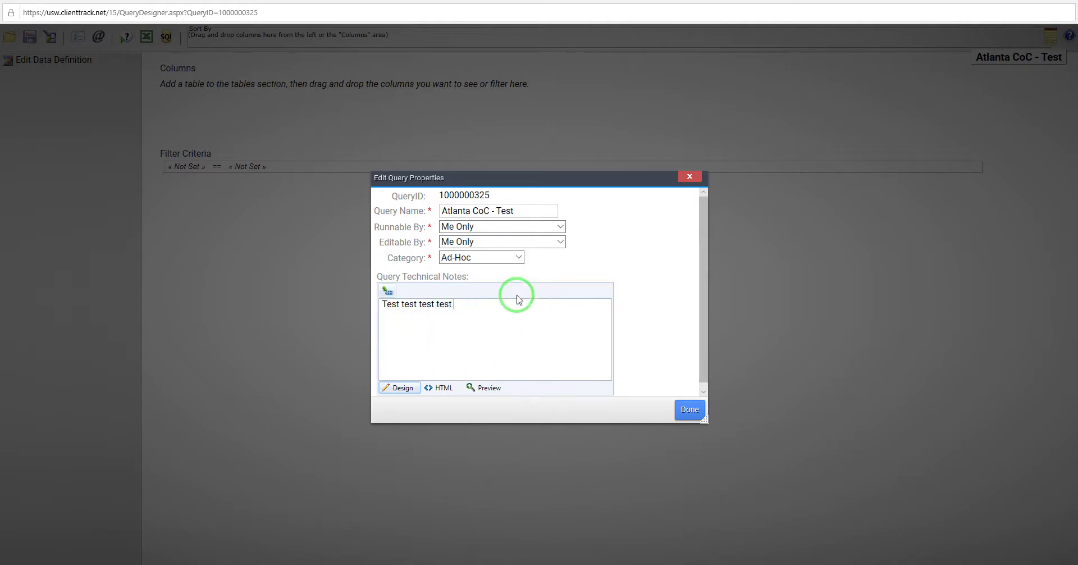
left_click(514, 257)
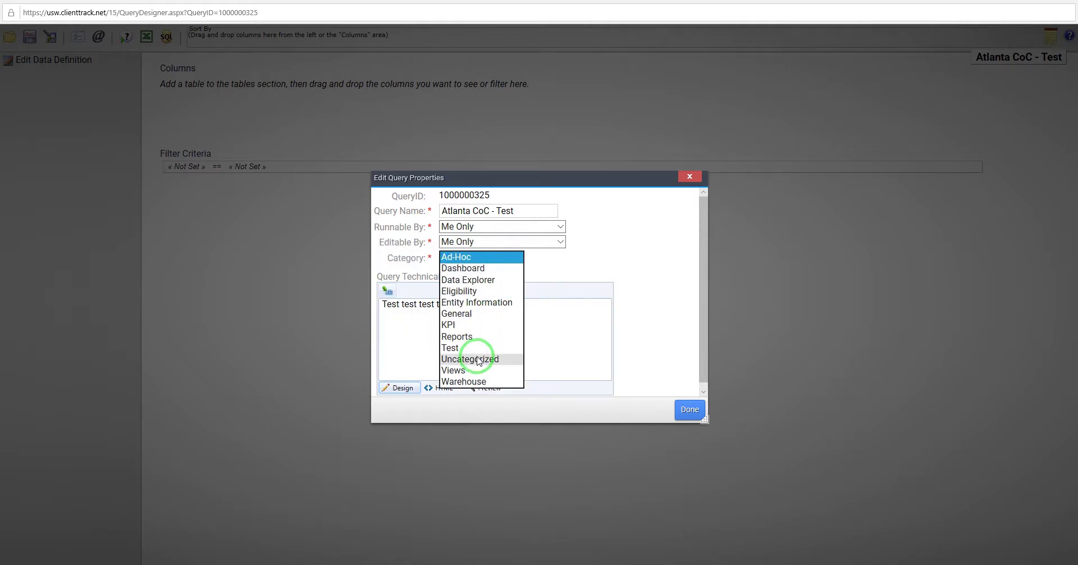
left_click(660, 241)
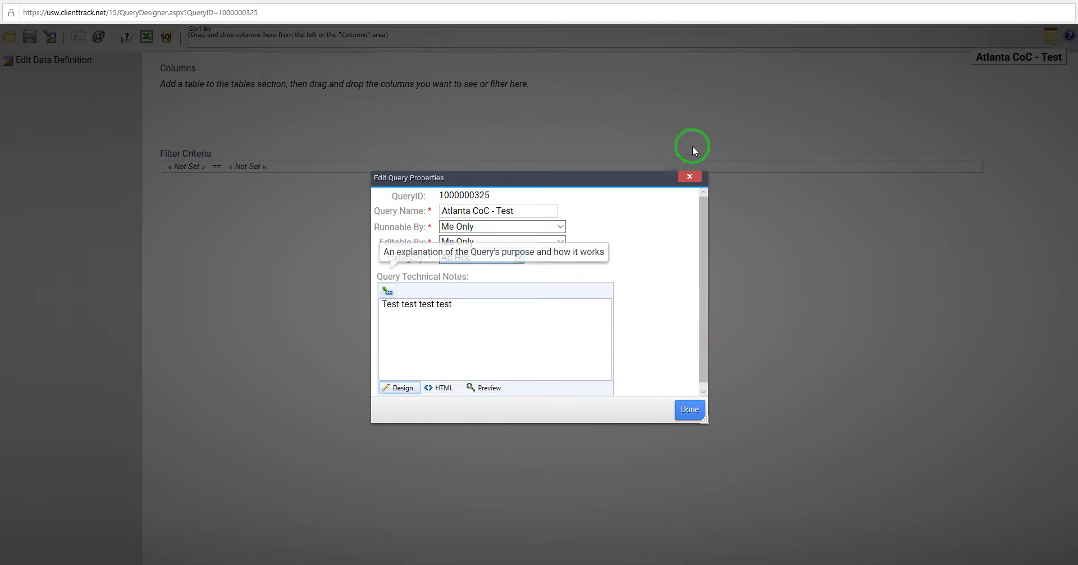
left_click(690, 177)
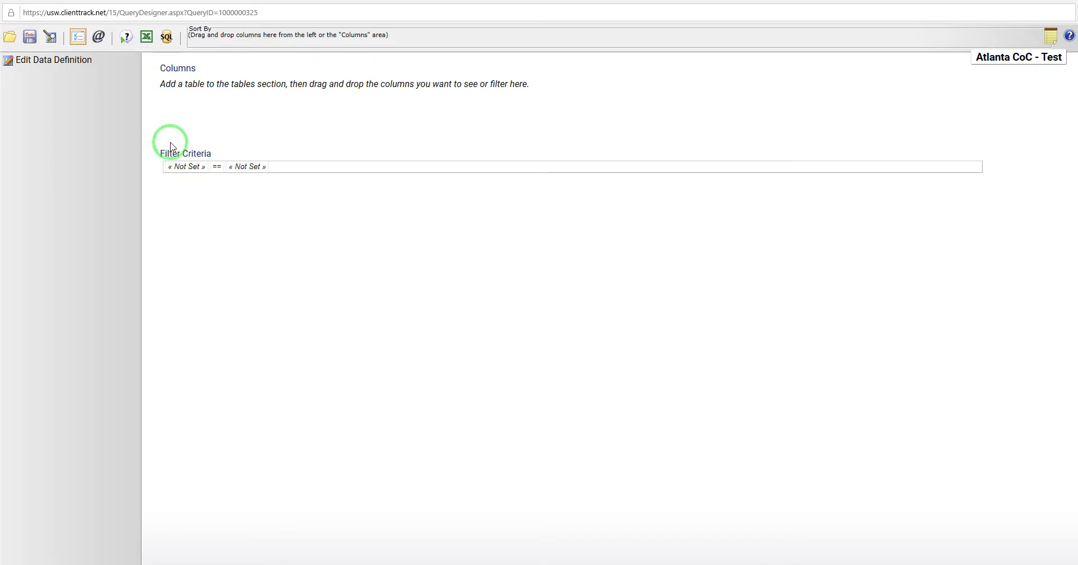
left_click(98, 37)
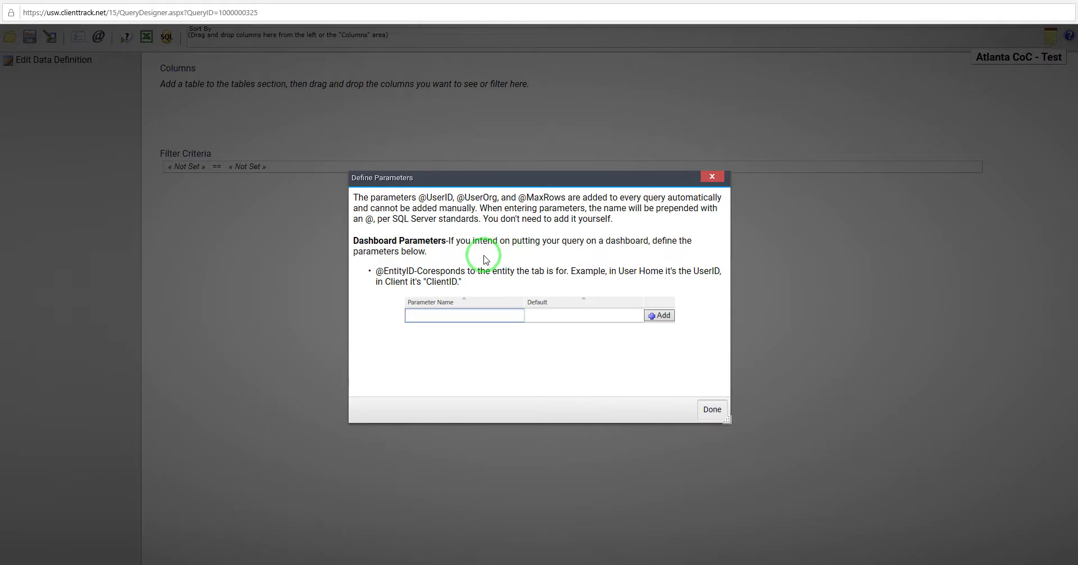
left_click(713, 177)
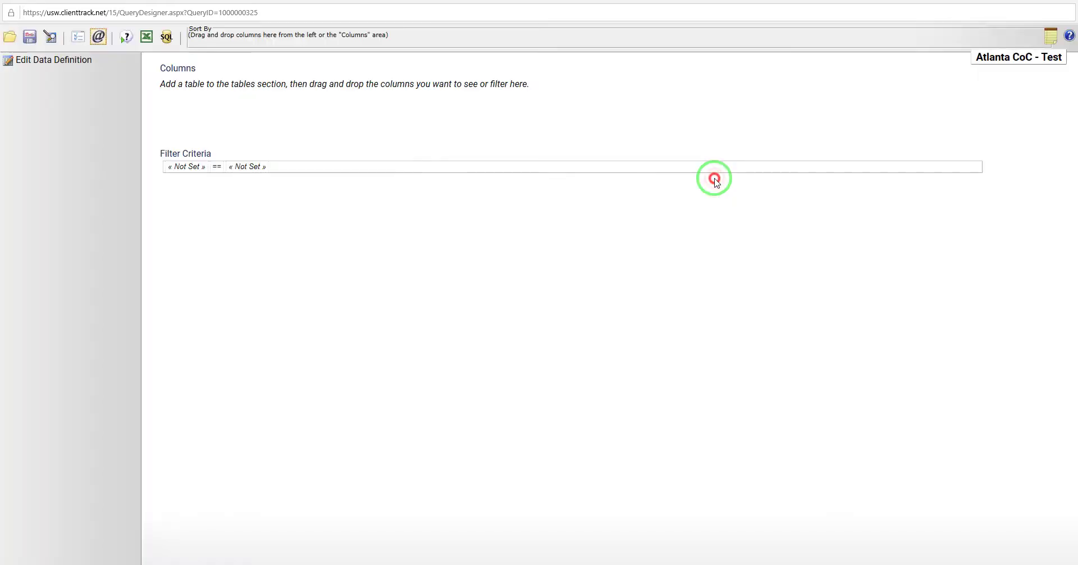
Step: Try to run the "Atlanta CoC - Test" query before adding any columns, and dismiss the resulting message
left_click(126, 39)
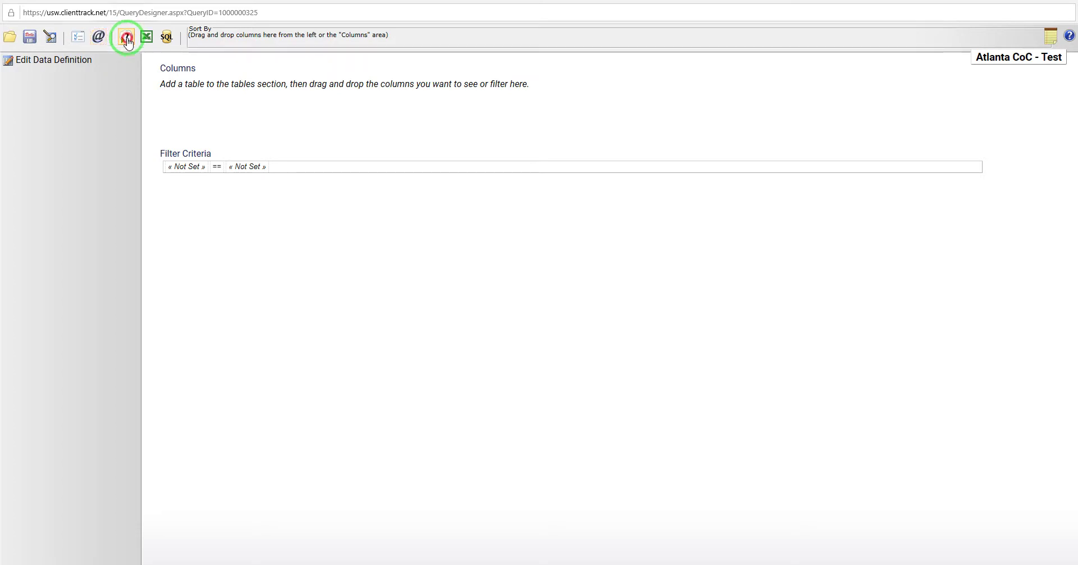
left_click(557, 328)
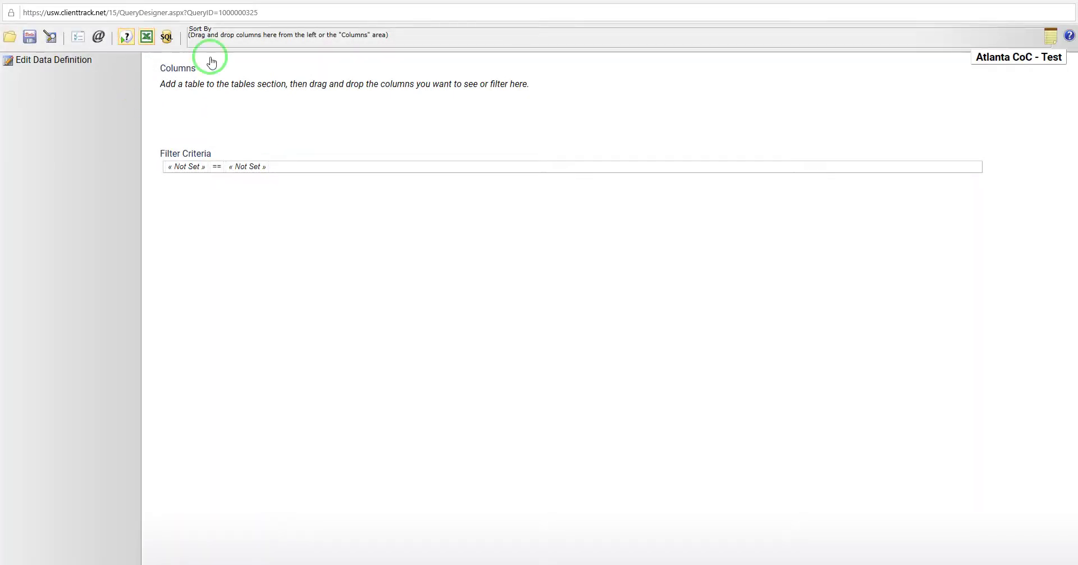
left_click(126, 36)
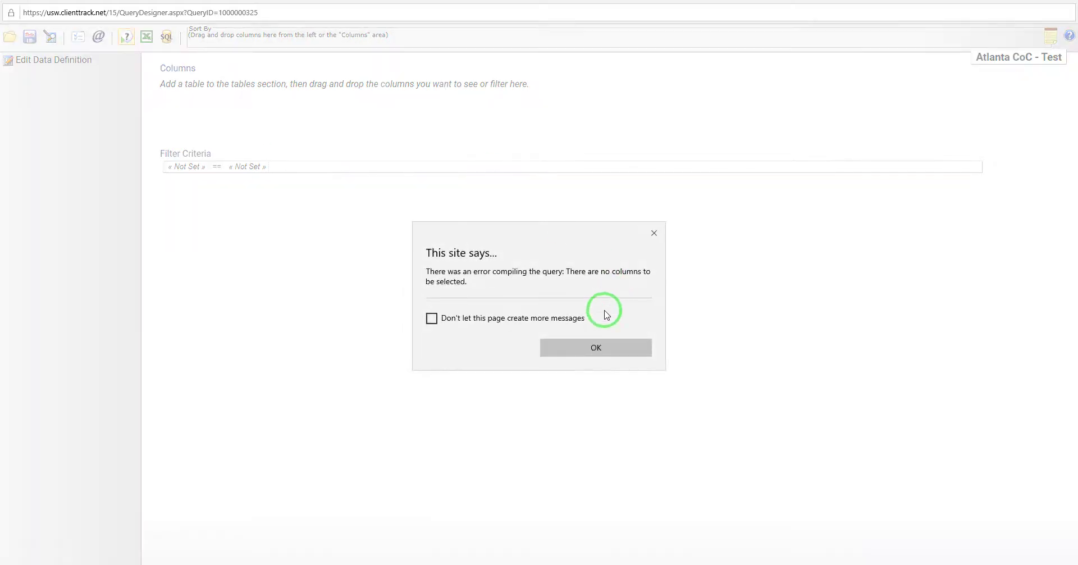
left_click(581, 345)
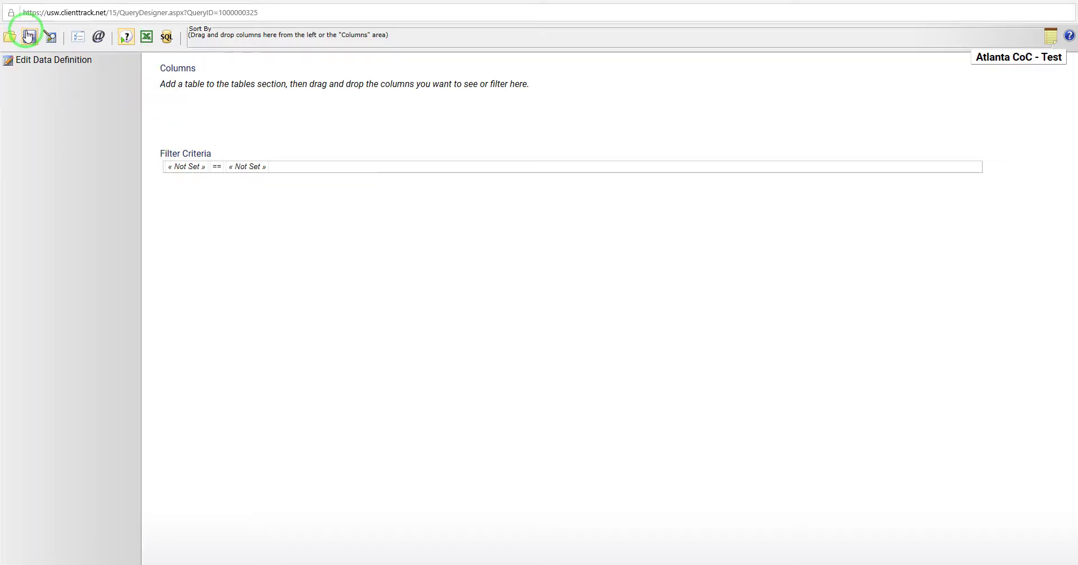
left_click(126, 39)
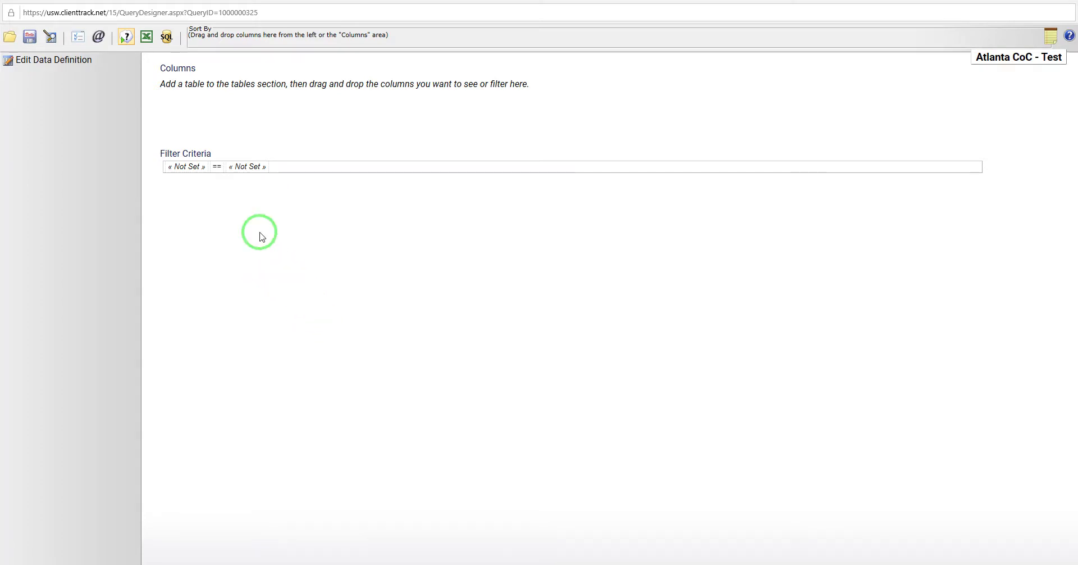
left_click(126, 39)
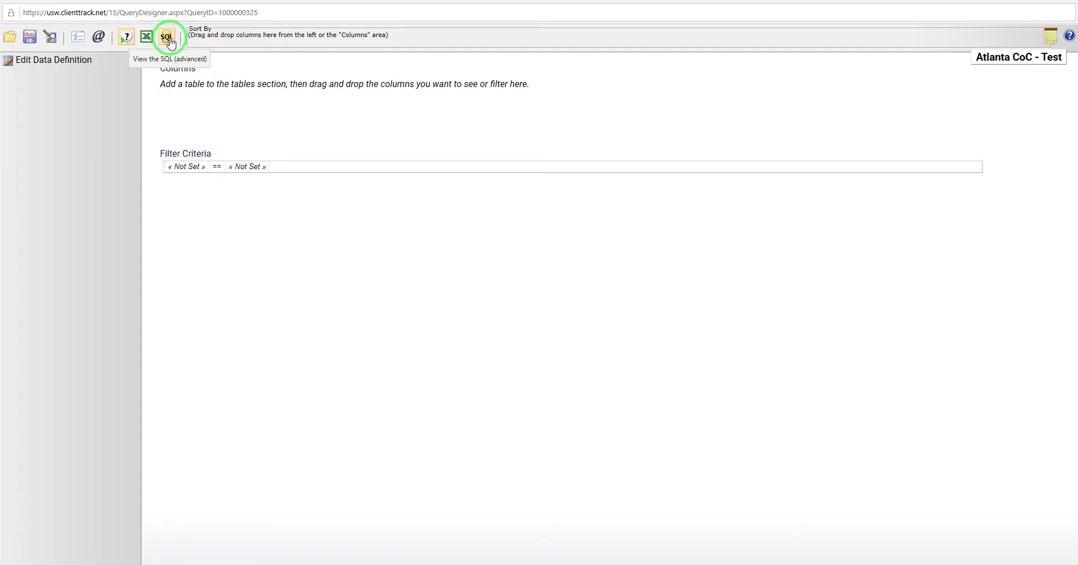
Step: View the SQL generated for the current query and close it
left_click(170, 41)
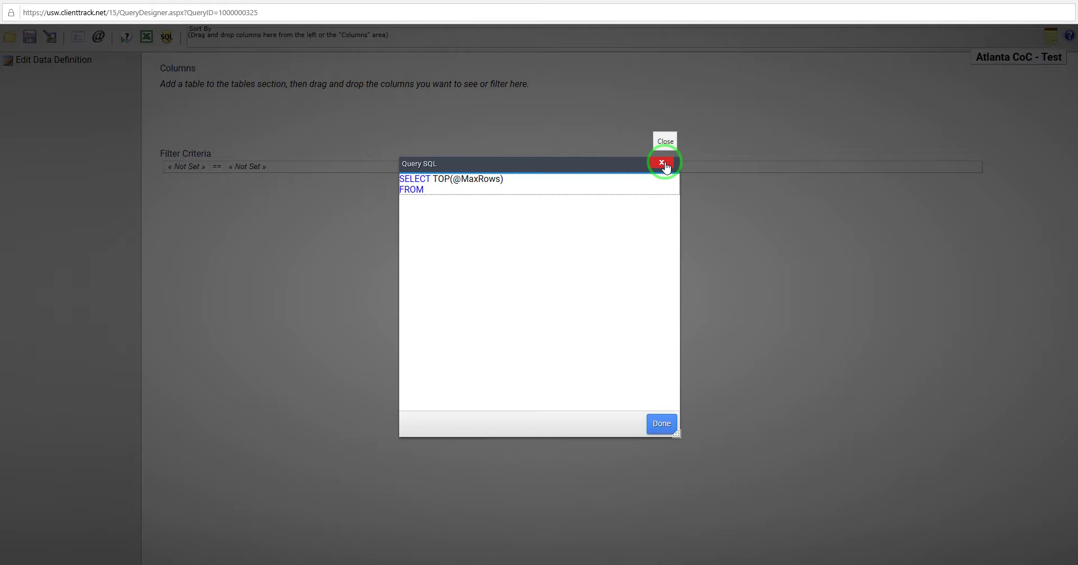
left_click(663, 163)
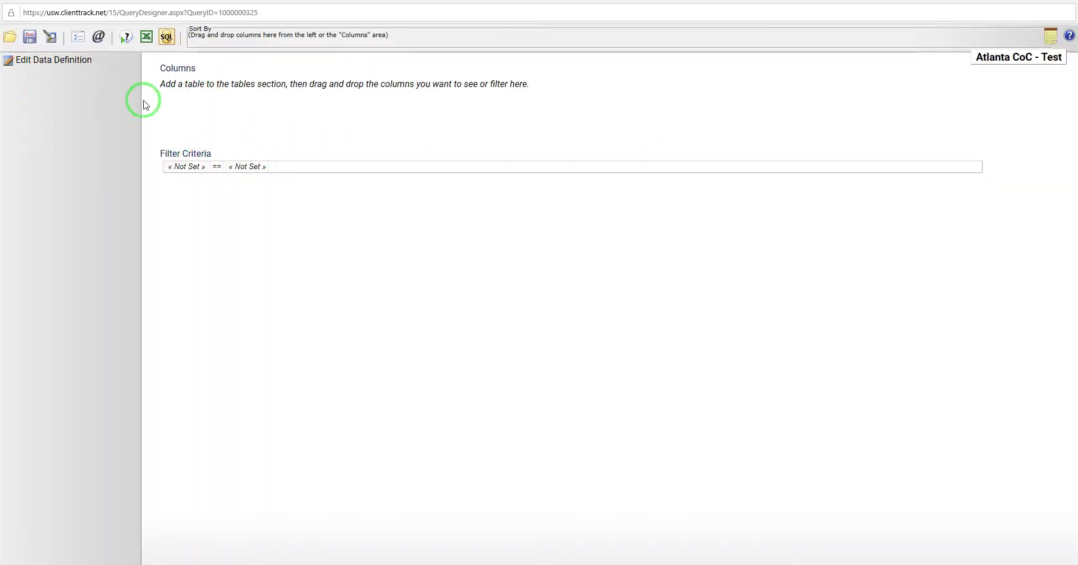
left_click(166, 38)
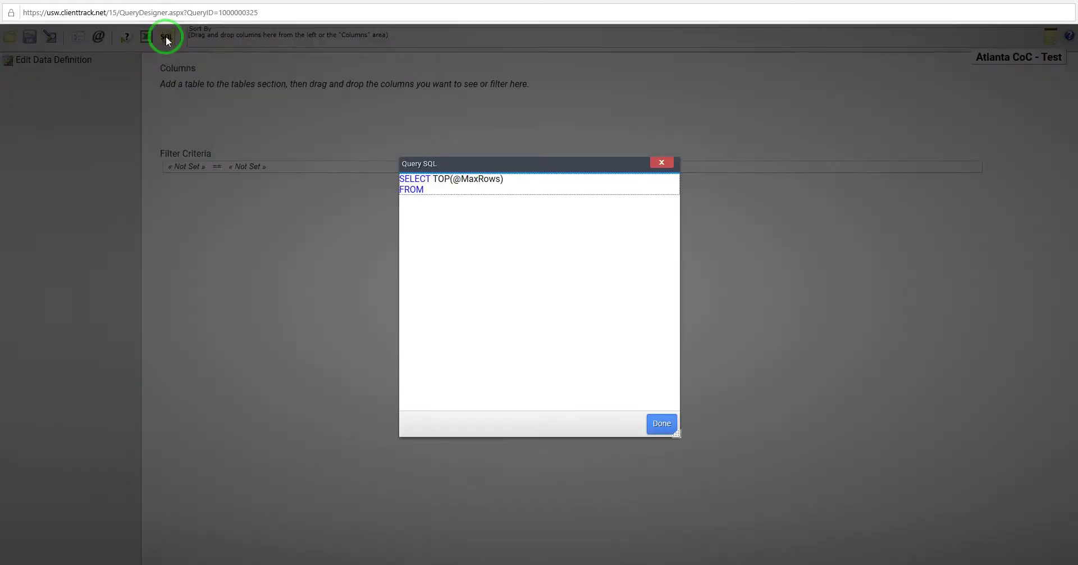
left_click(669, 168)
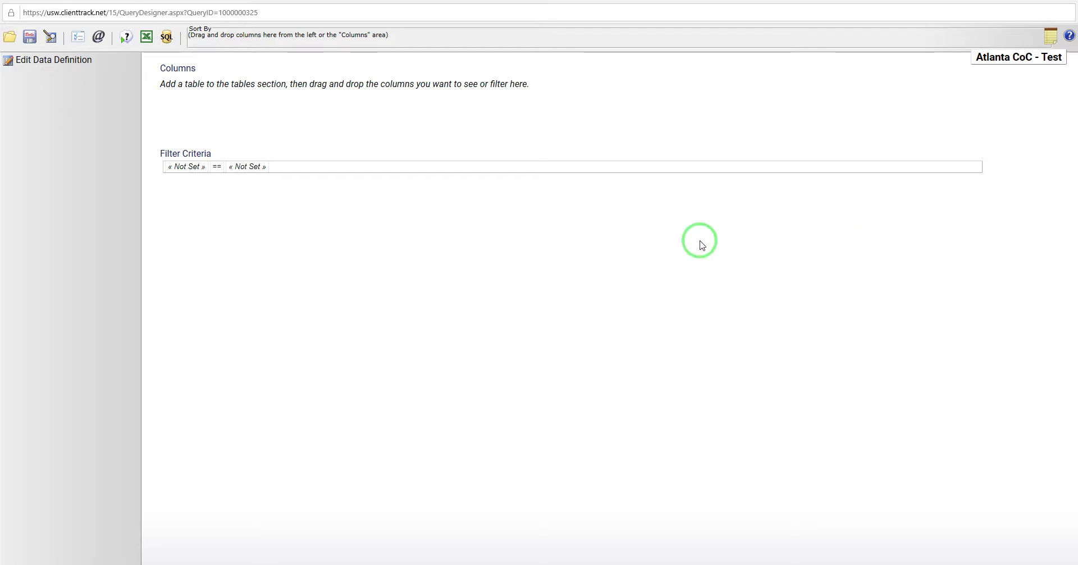
Step: Open the query's data definition and bring up the list of tables that can be added
left_click(62, 61)
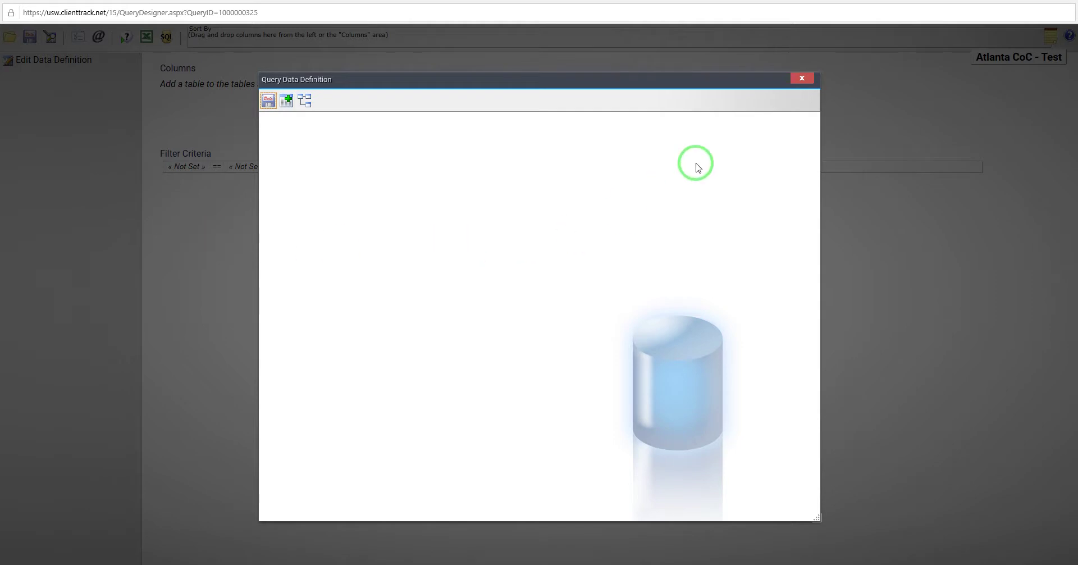
left_click_drag(568, 83, 509, 78)
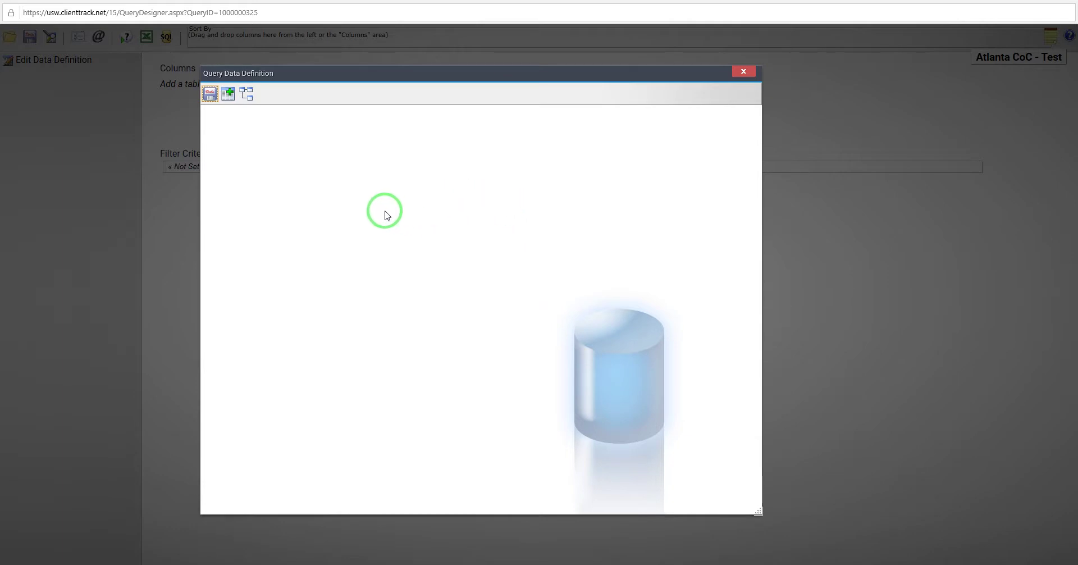
left_click(742, 71)
left_click(54, 70)
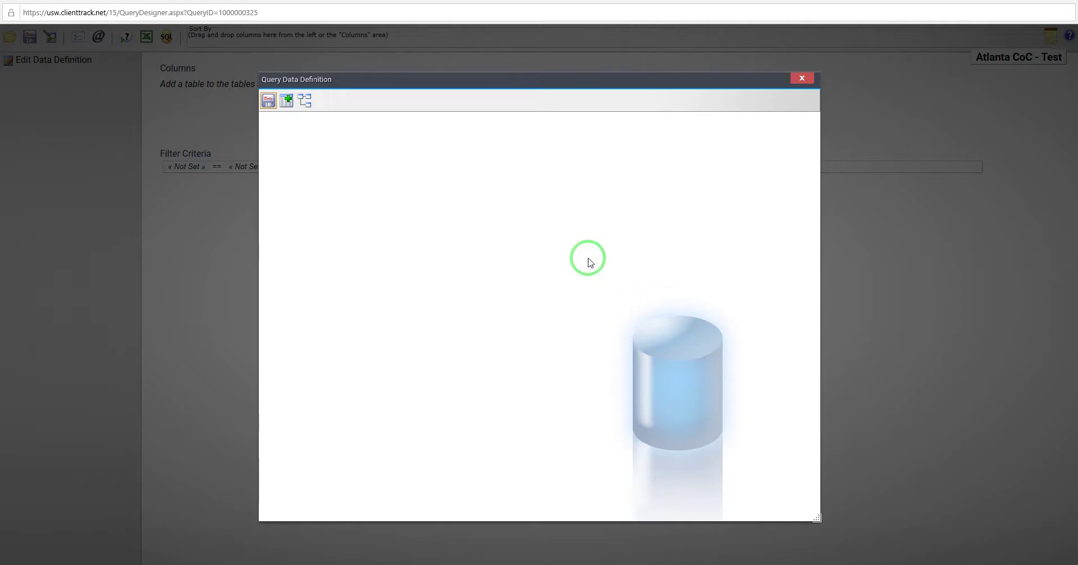
left_click(286, 101)
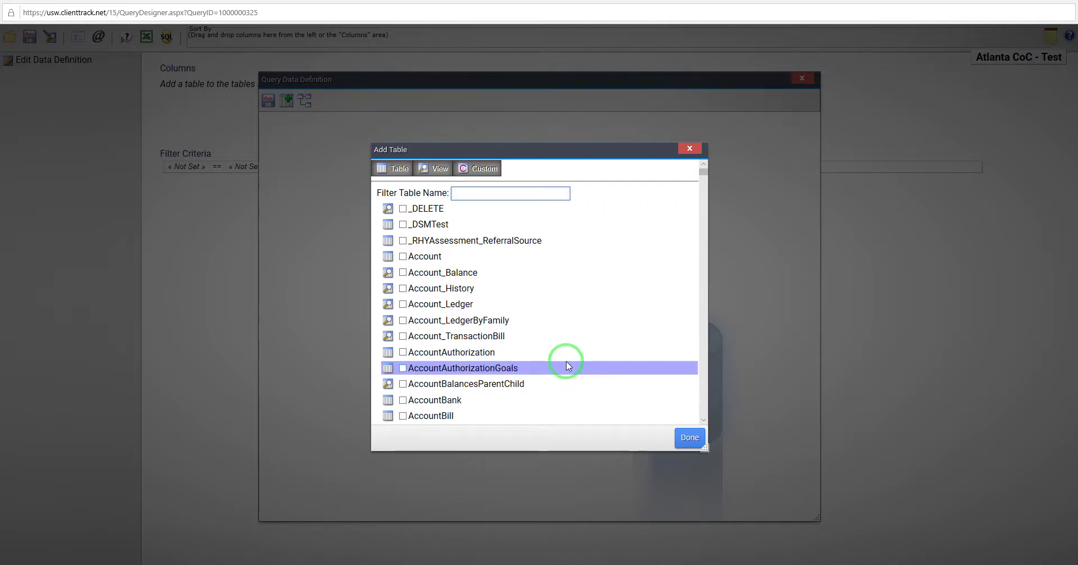
Step: Examine the Add Table list by hiding and restoring views and custom items, and locate the empty table name filter
mouse_move(703, 172)
left_mouse_down()
mouse_move(683, 433)
mouse_move(691, 173)
left_mouse_up()
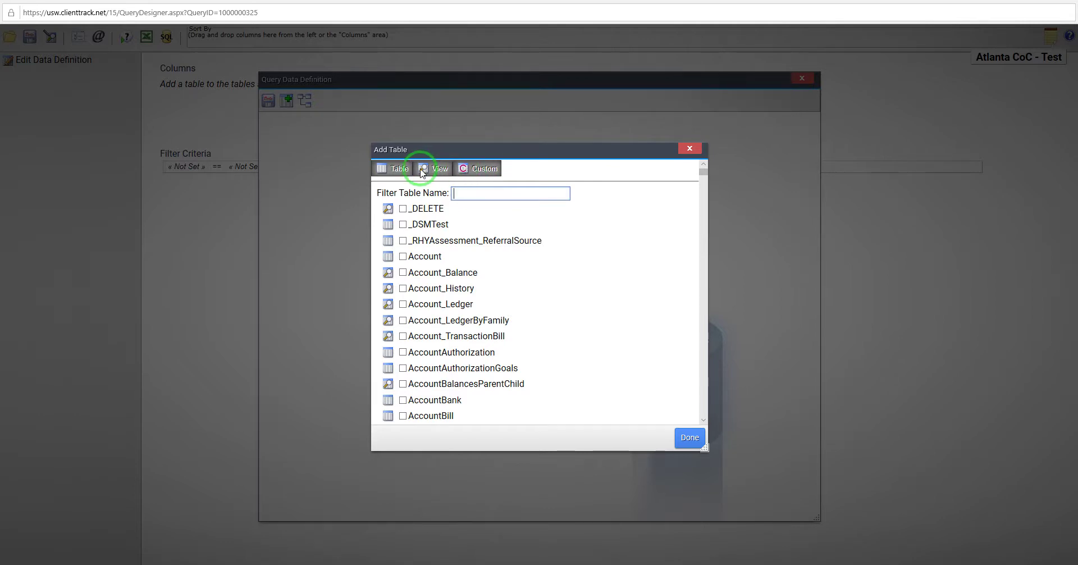
left_click(465, 168)
left_click(422, 169)
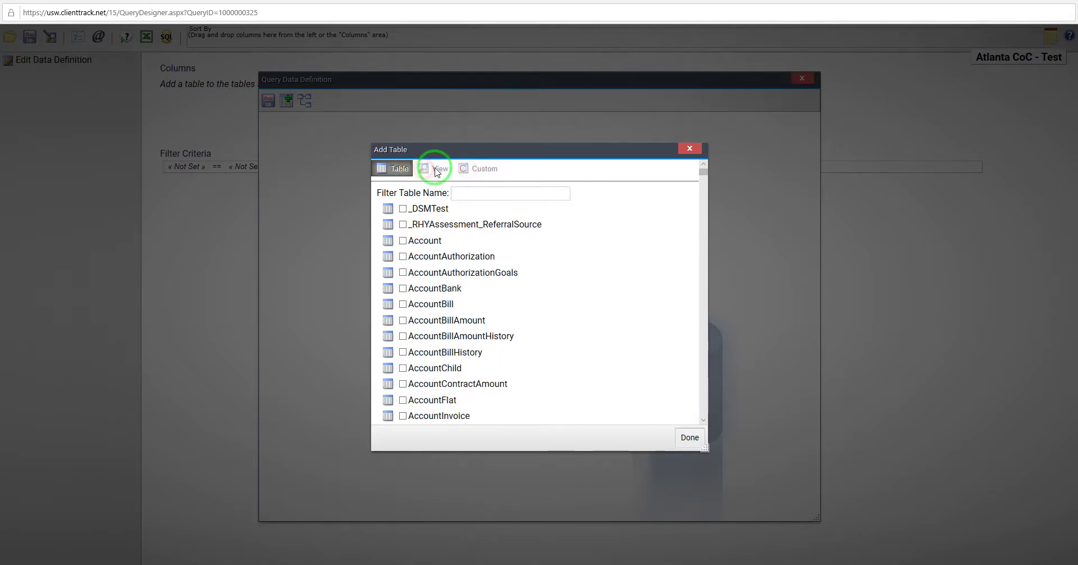
left_click(418, 168)
left_click(483, 168)
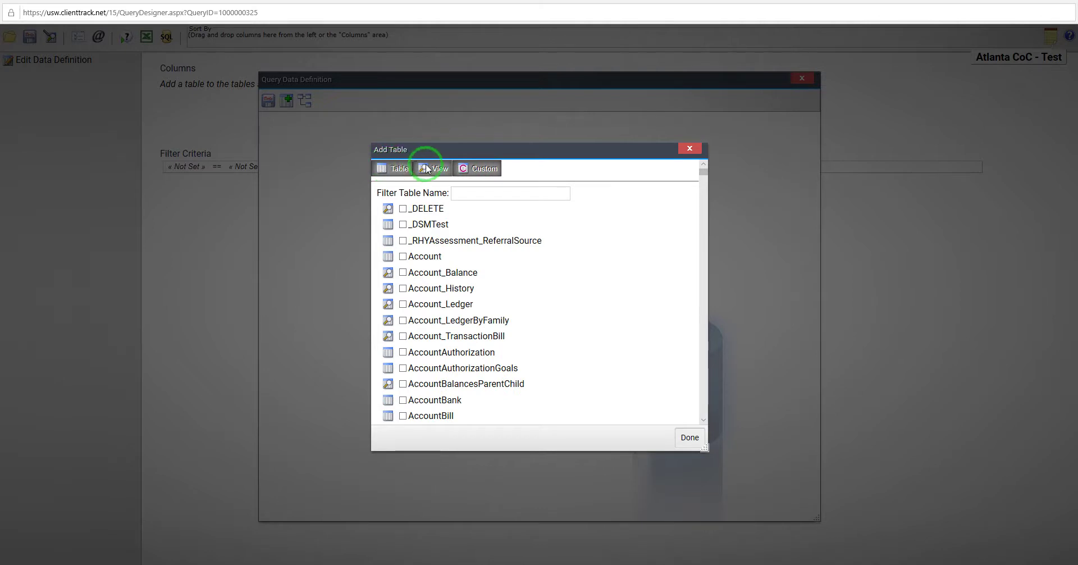
left_click(476, 193)
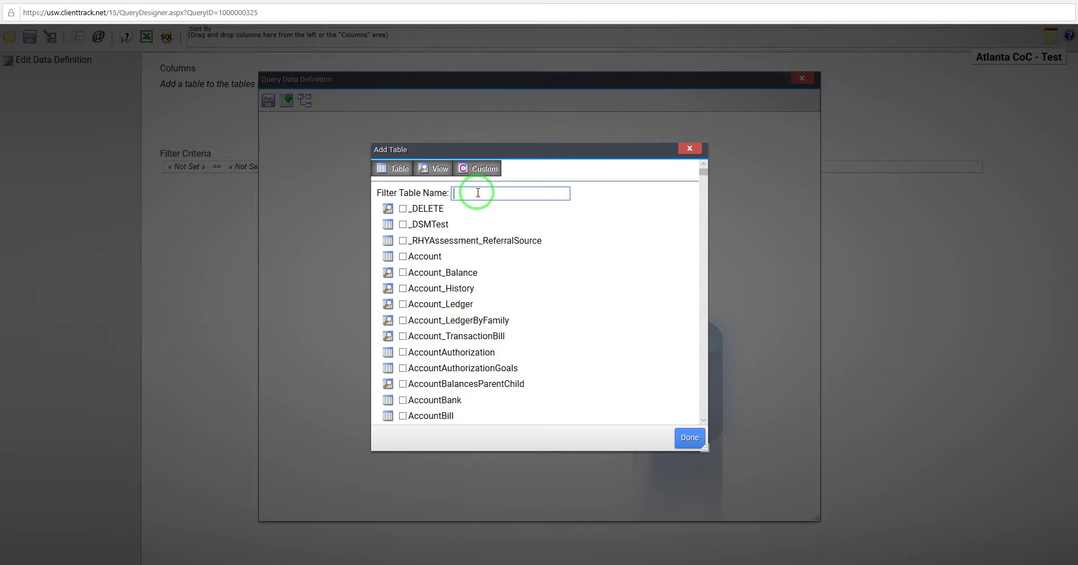
left_click(512, 190)
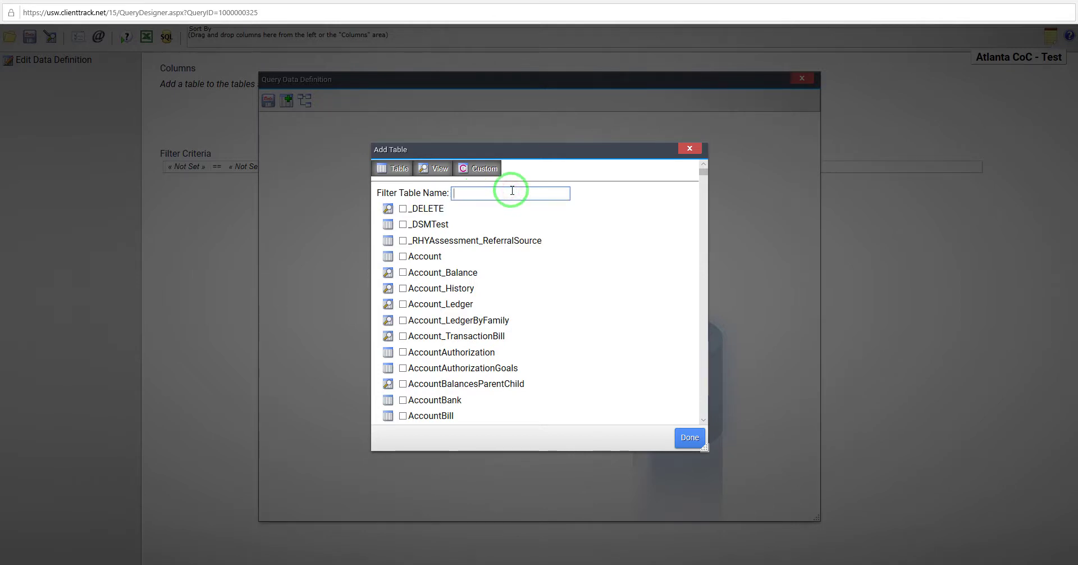
left_click(482, 192)
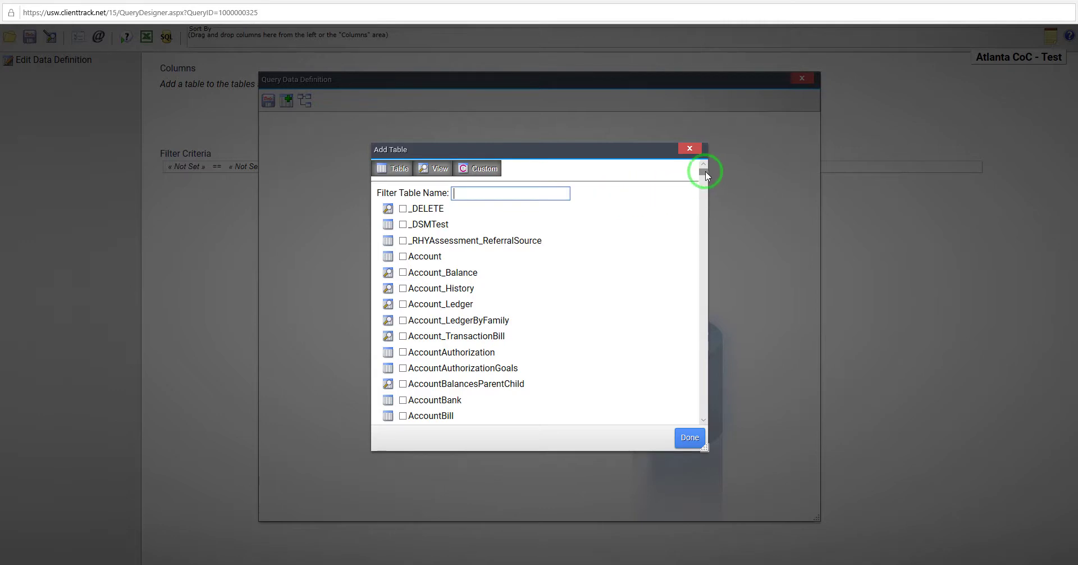
mouse_move(706, 176)
left_mouse_down()
mouse_move(705, 328)
mouse_move(707, 167)
left_mouse_up()
left_click(491, 192)
Step: Switch to the main ClientTrack window that has the navigation menu
mouse_move(485, 564)
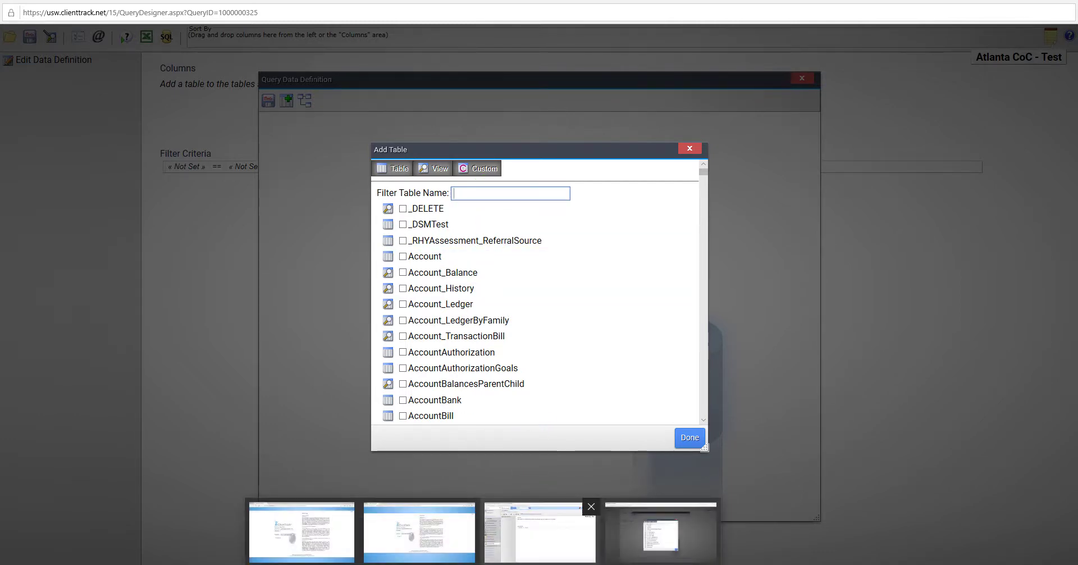
left_click(539, 535)
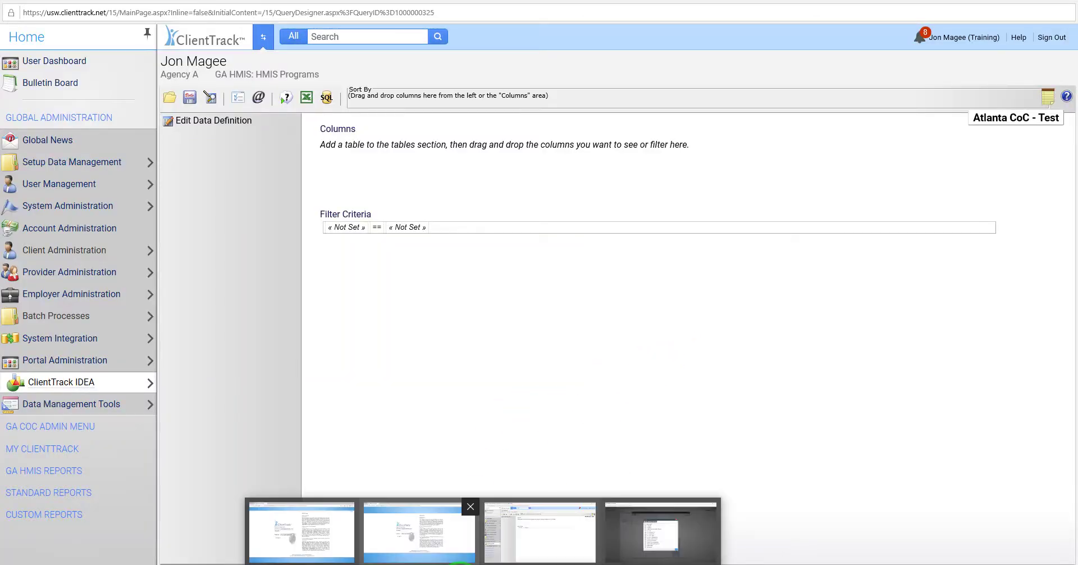
left_click(460, 559)
left_click(365, 564)
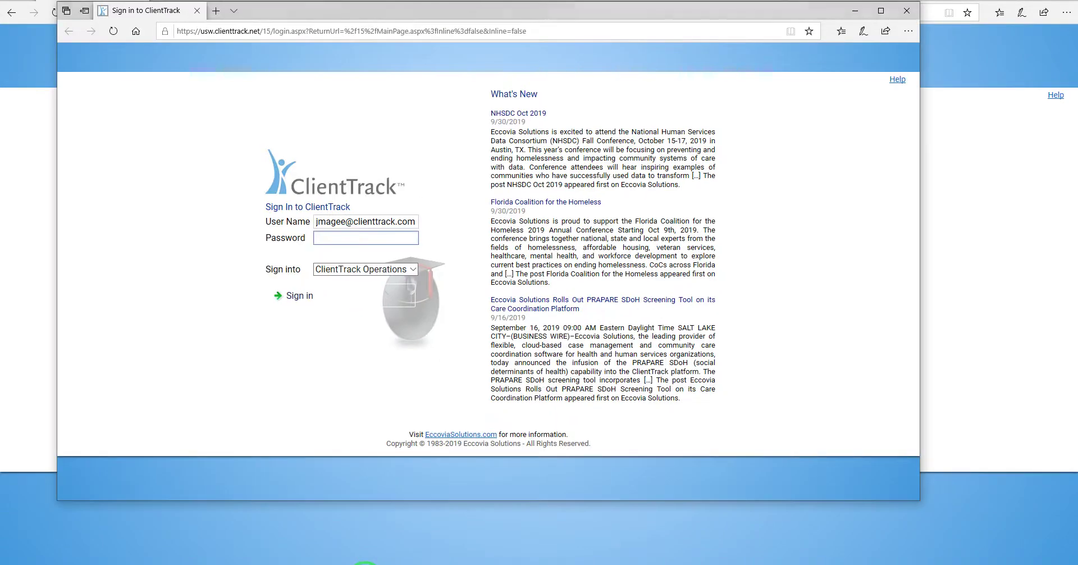
left_click(502, 563)
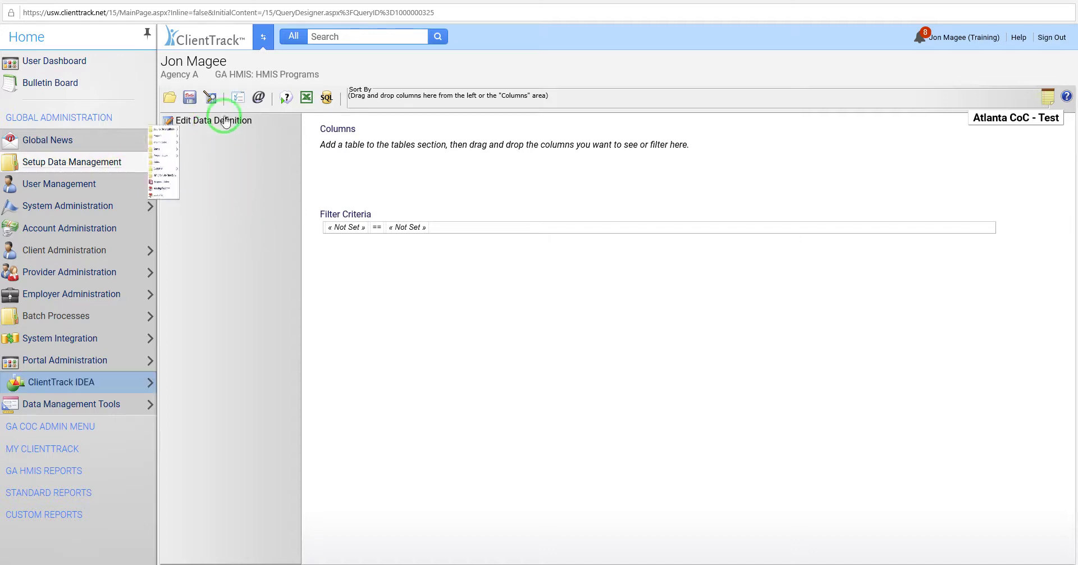
Step: Switch to the Clients workspace, open the current client's record for editing, and review the basic information and demographics fields
left_click(263, 36)
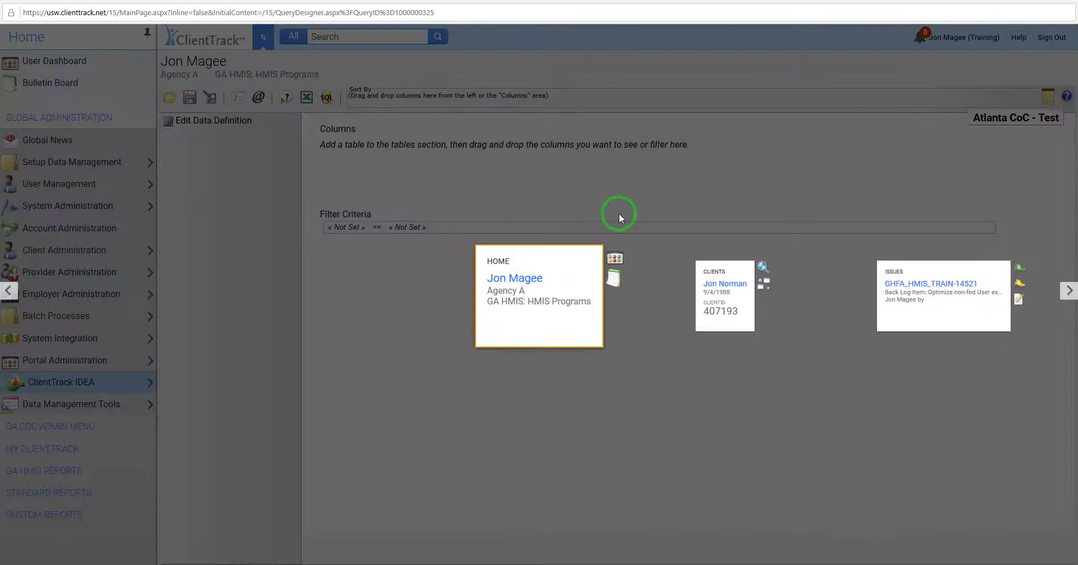
left_click(729, 311)
left_click(89, 167)
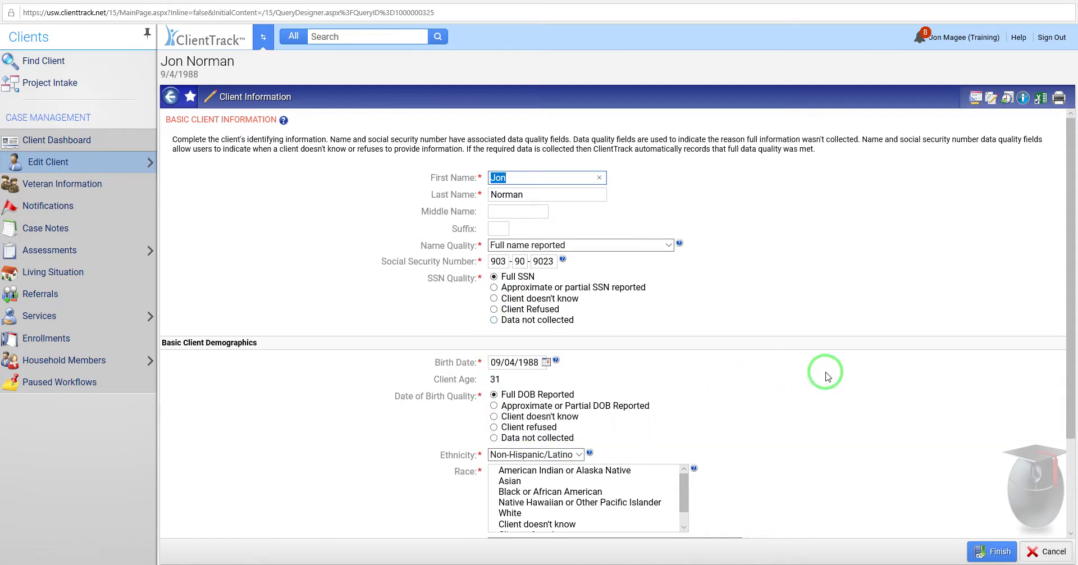
scroll(825, 377, "down", 1)
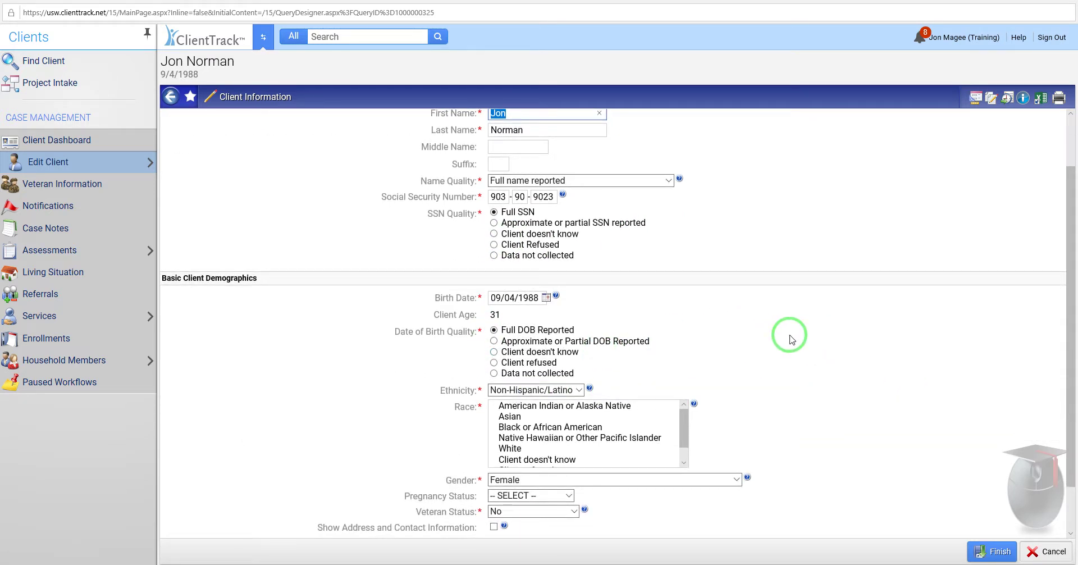
scroll(791, 337, "up", 1)
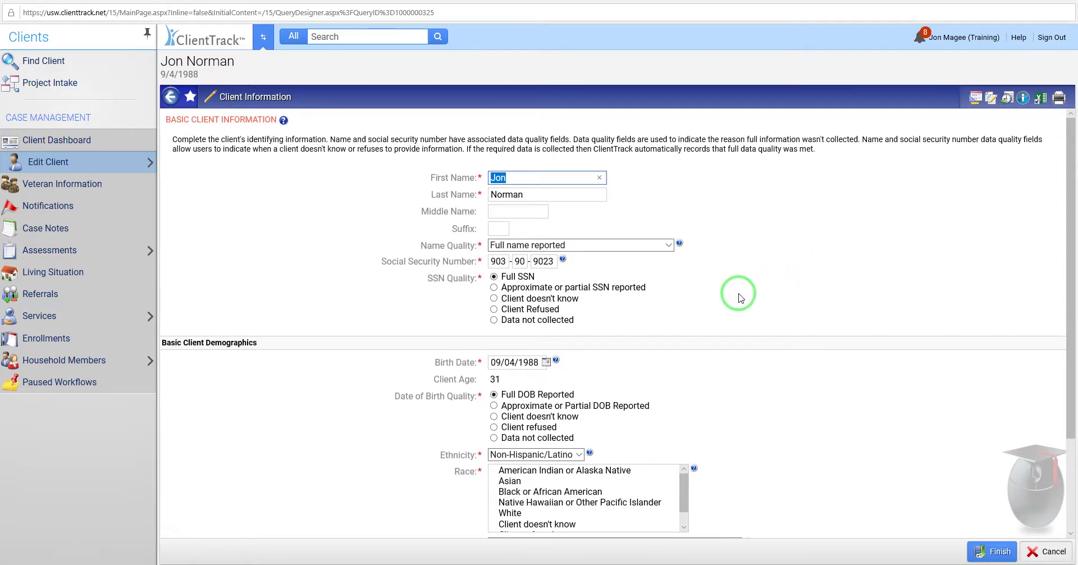
Step: Check the Client Information form's audit information for its primary table, and open the form's design in read-only mode
left_click(1024, 99)
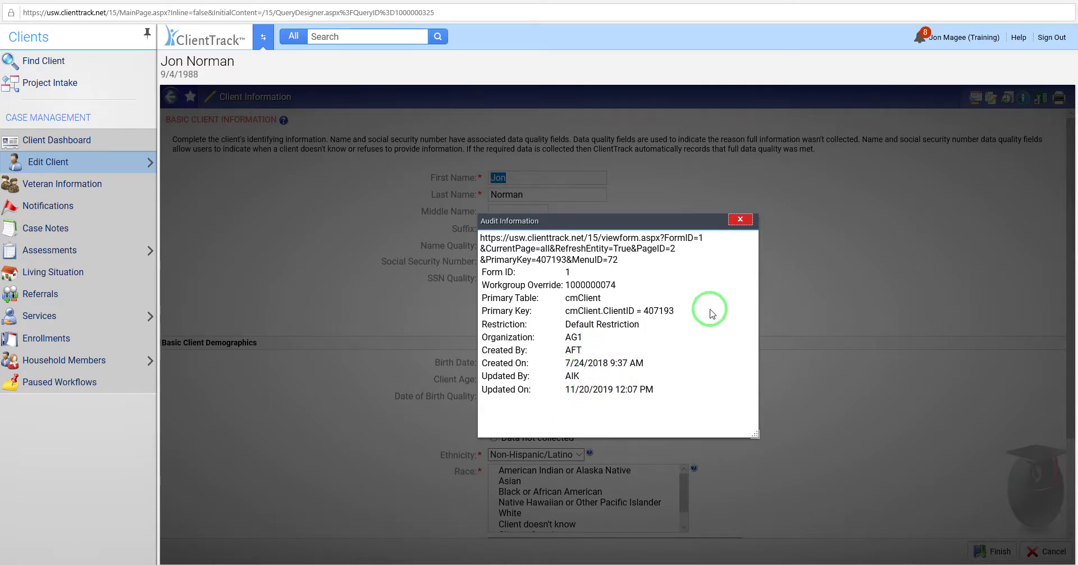
left_click(741, 219)
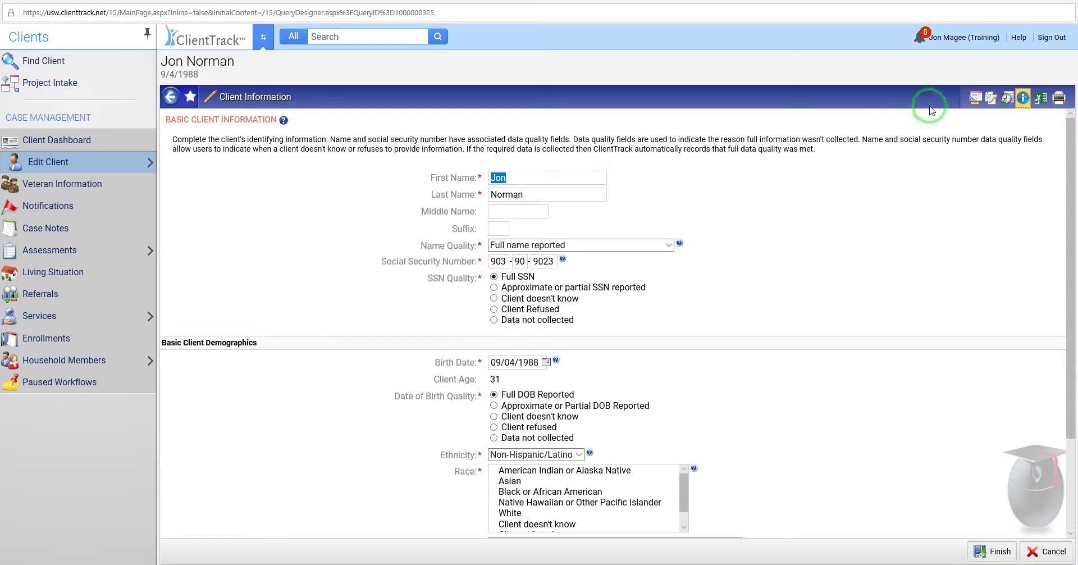
left_click(976, 100)
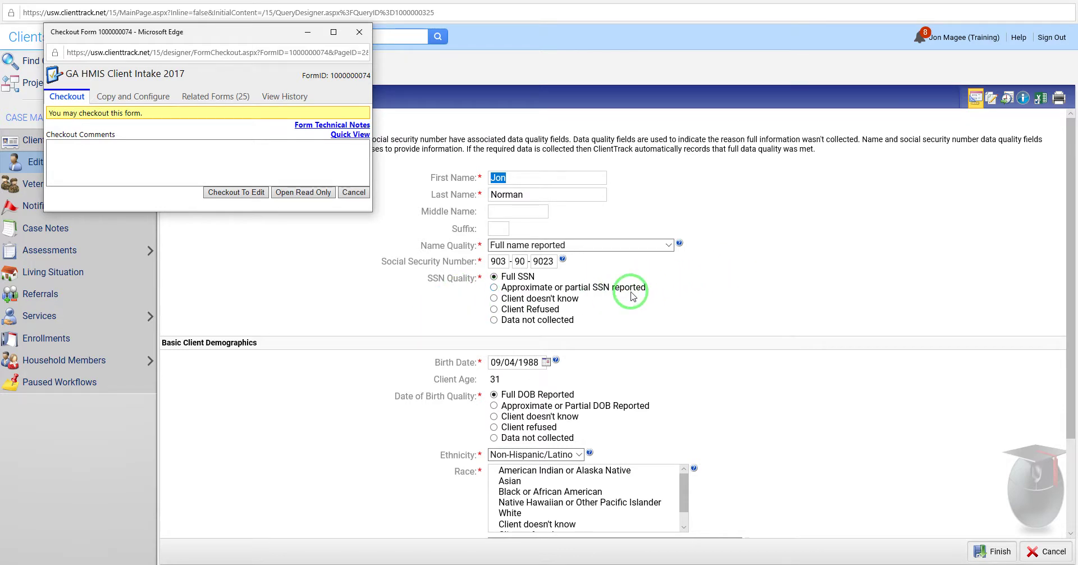
left_click(303, 192)
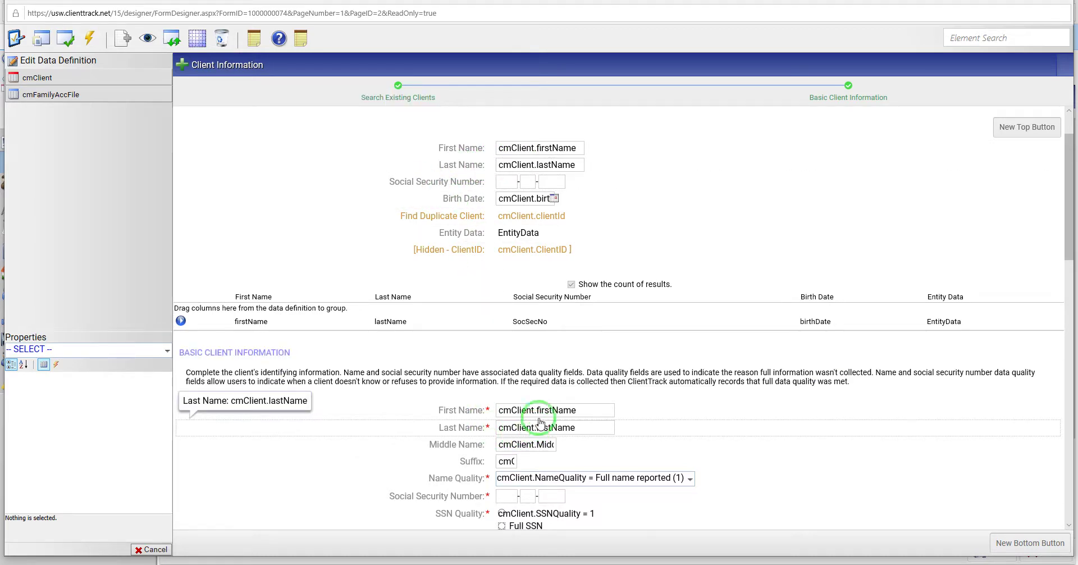
Step: Examine which table and column each client form field is bound to, from basic information and demographics through contact and family information
scroll(730, 396, "down", 4)
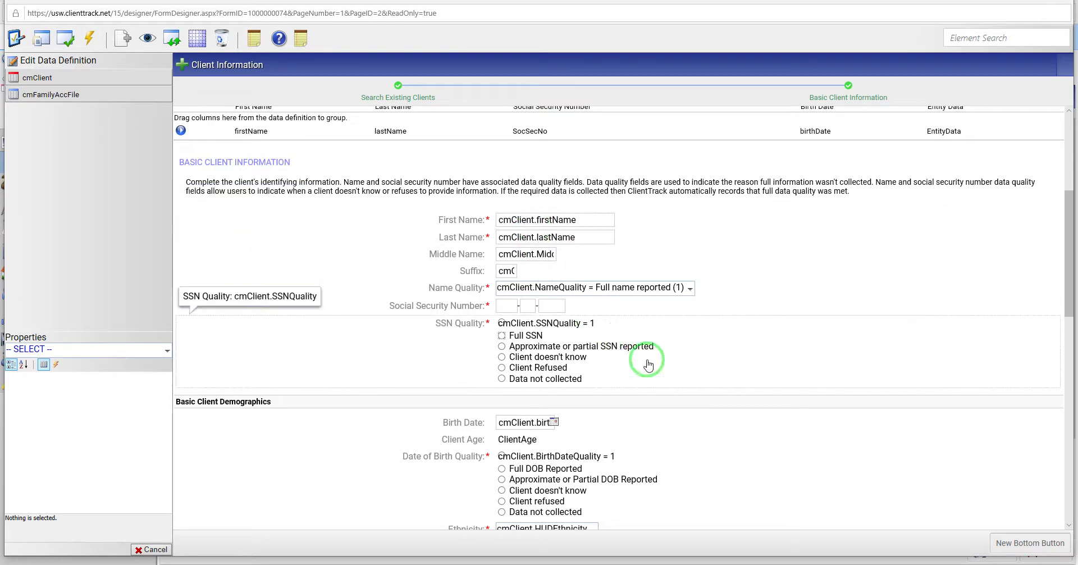
scroll(699, 377, "down", 1)
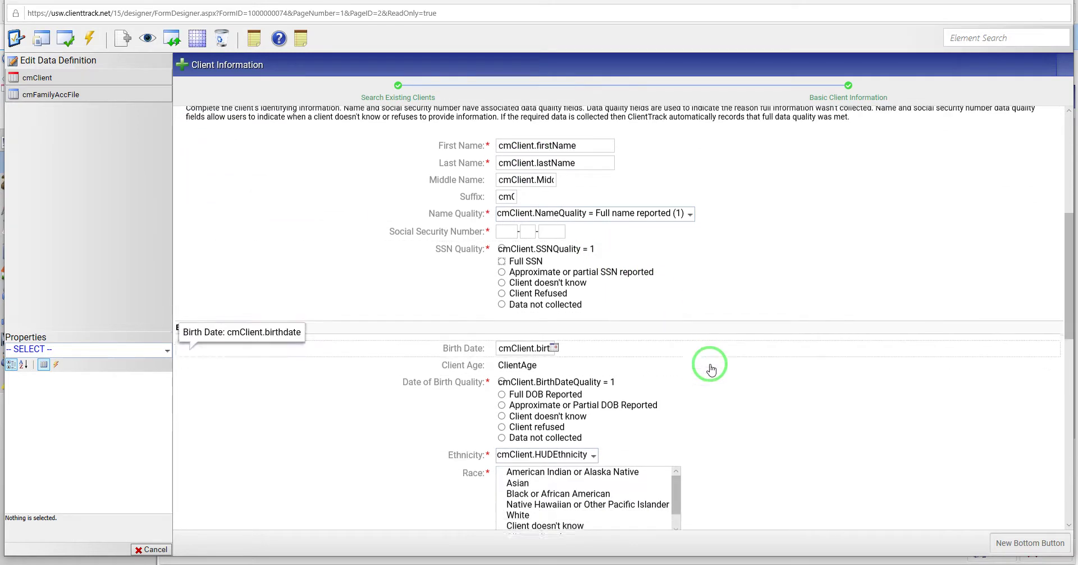
scroll(539, 269, "down", 1)
scroll(753, 332, "down", 1)
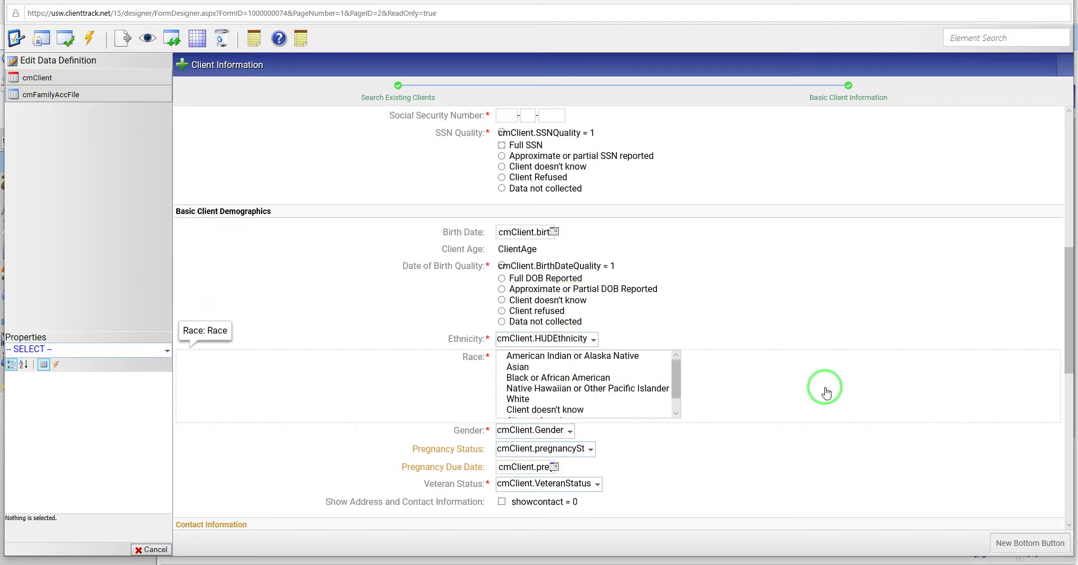
scroll(826, 392, "down", 1)
scroll(824, 388, "down", 1)
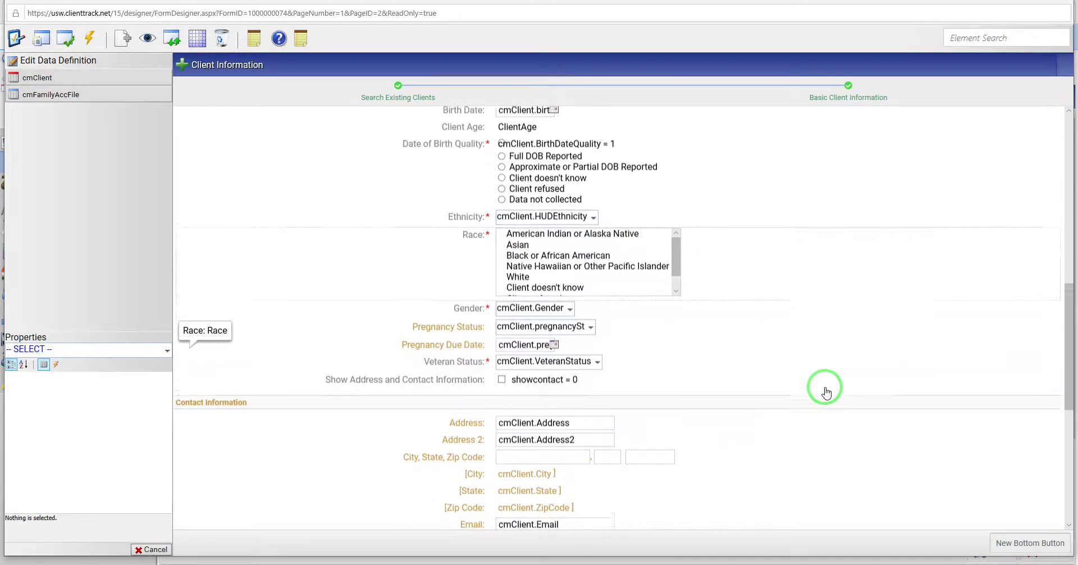
scroll(646, 364, "down", 1)
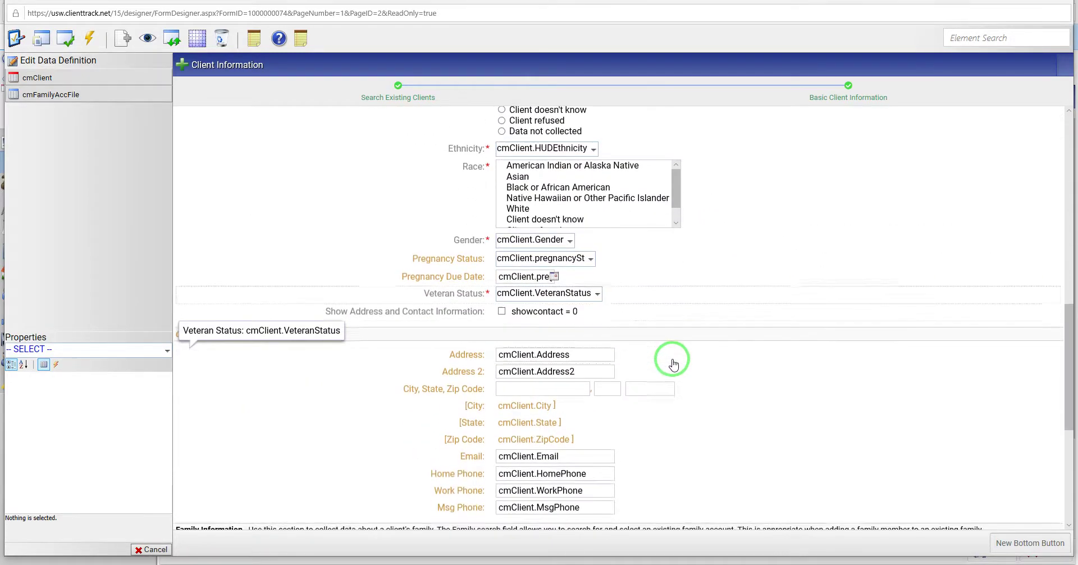
scroll(747, 349, "down", 1)
scroll(752, 351, "down", 2)
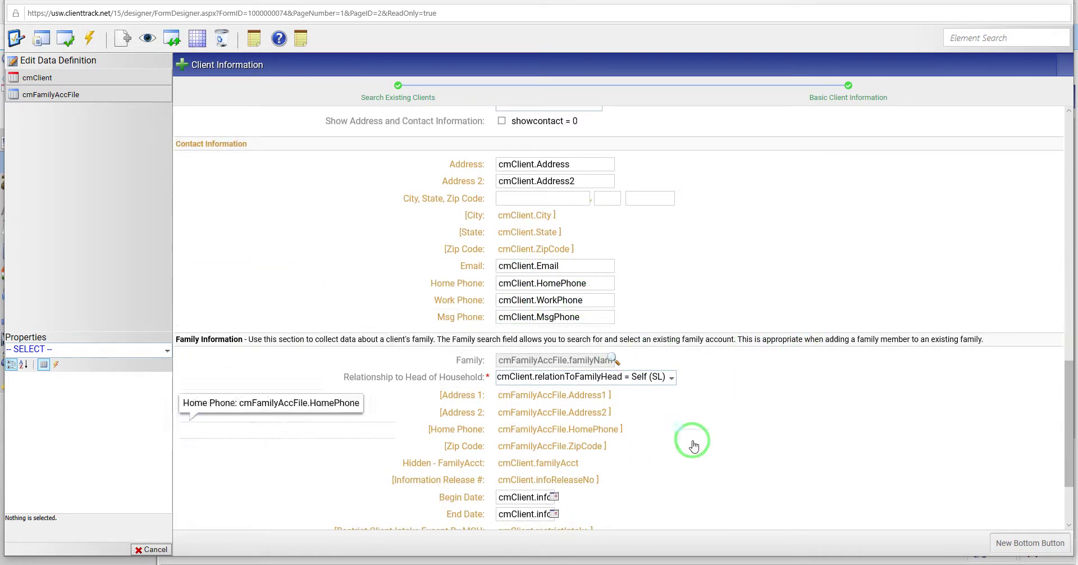
scroll(737, 422, "up", 10)
scroll(736, 424, "up", 3)
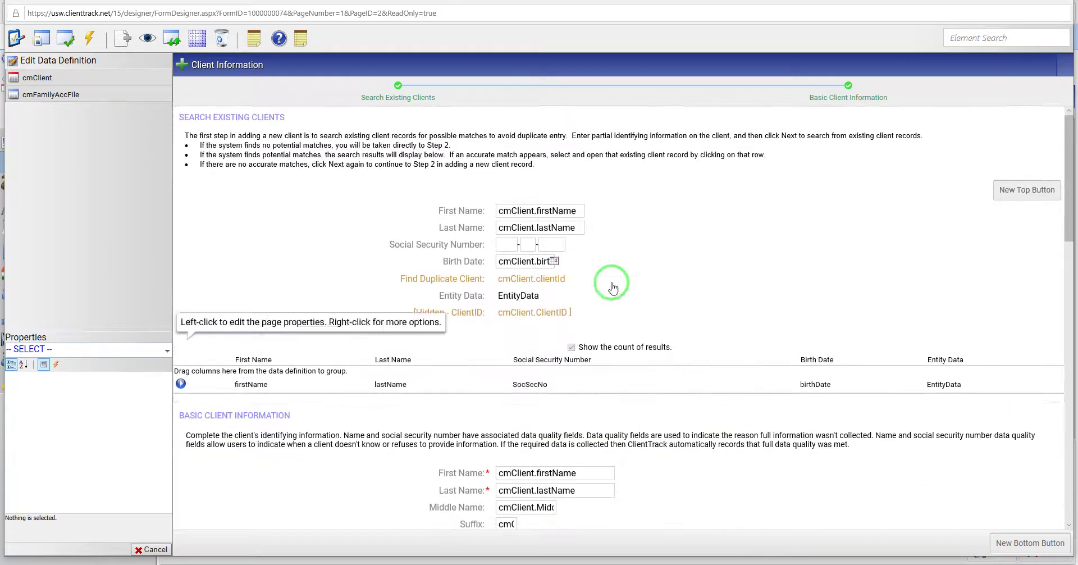
Step: Open the form's data definition, trace the link between cmClient's FamilyAcct and cmFamilyAccFile's FamilyAcctID, and return to the Query Designer
left_click(67, 62)
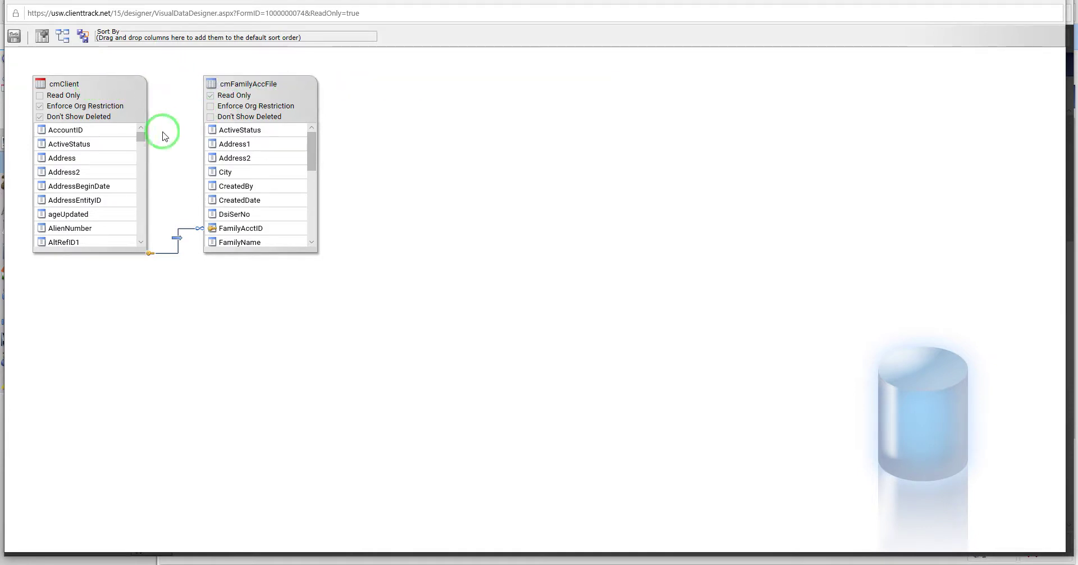
left_click_drag(141, 137, 137, 180)
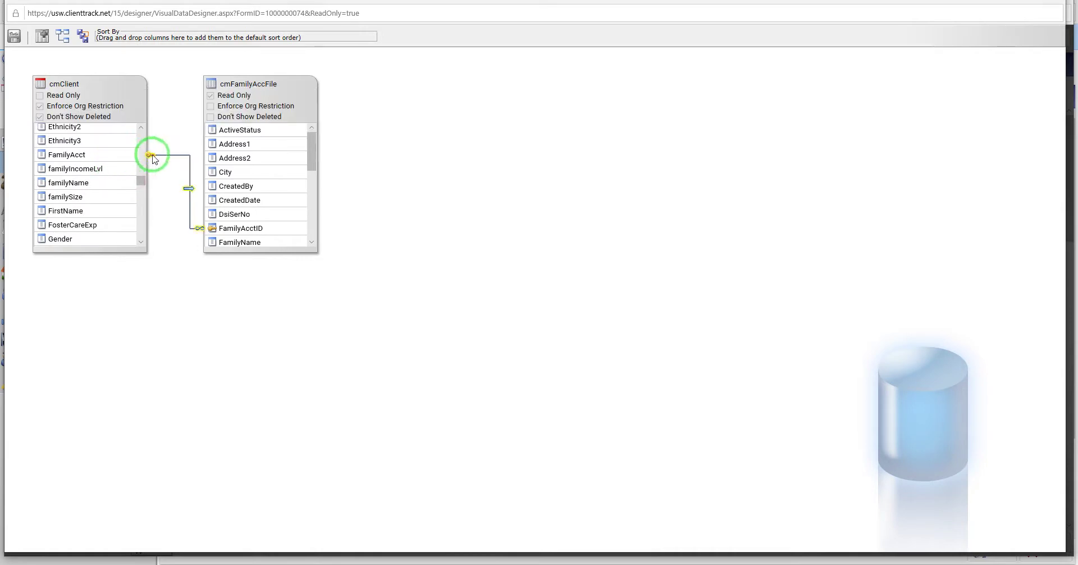
left_click_drag(311, 161, 312, 167)
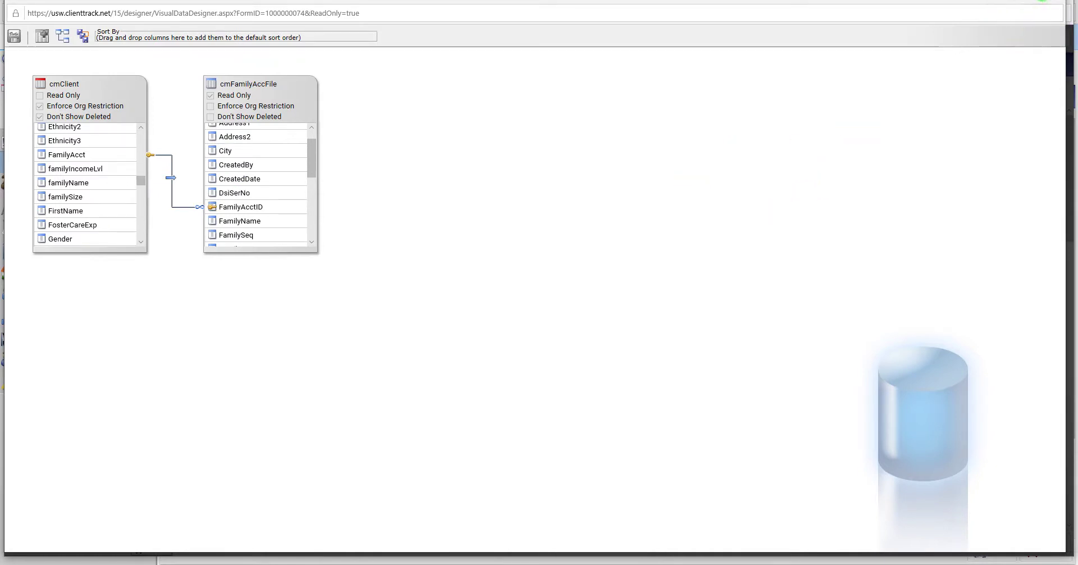
left_click(1051, 1)
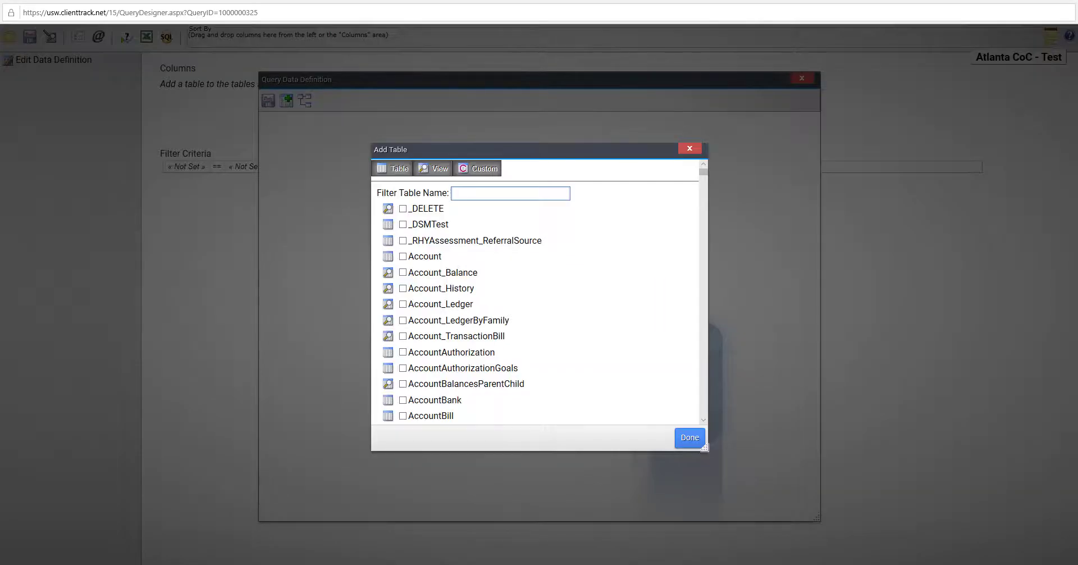
Step: Filter the table list by "cmcli" and add the cmClient table to the query's data definition
left_click(485, 191)
type("cmcli")
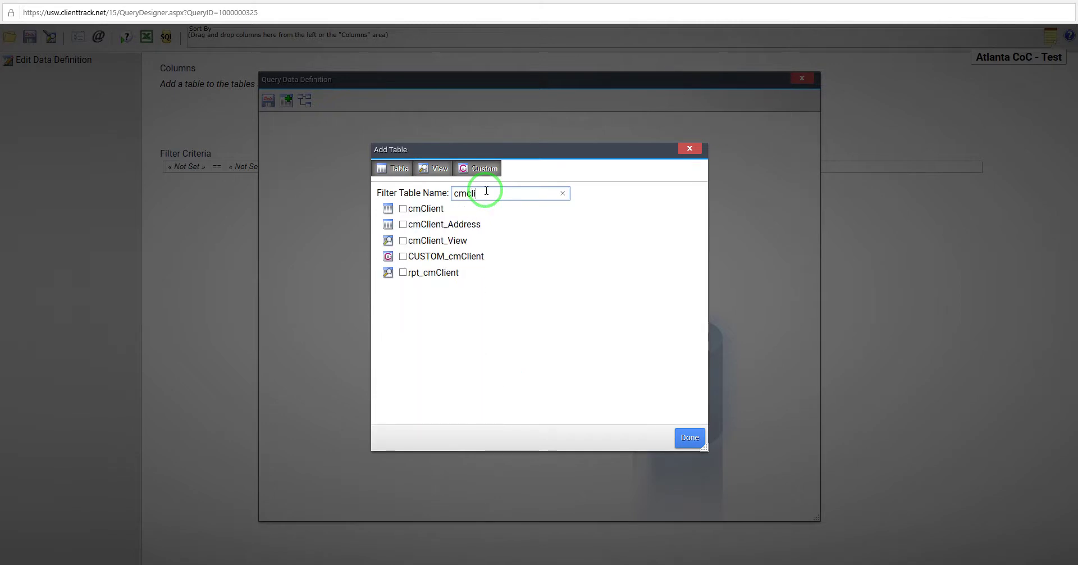
left_click(402, 209)
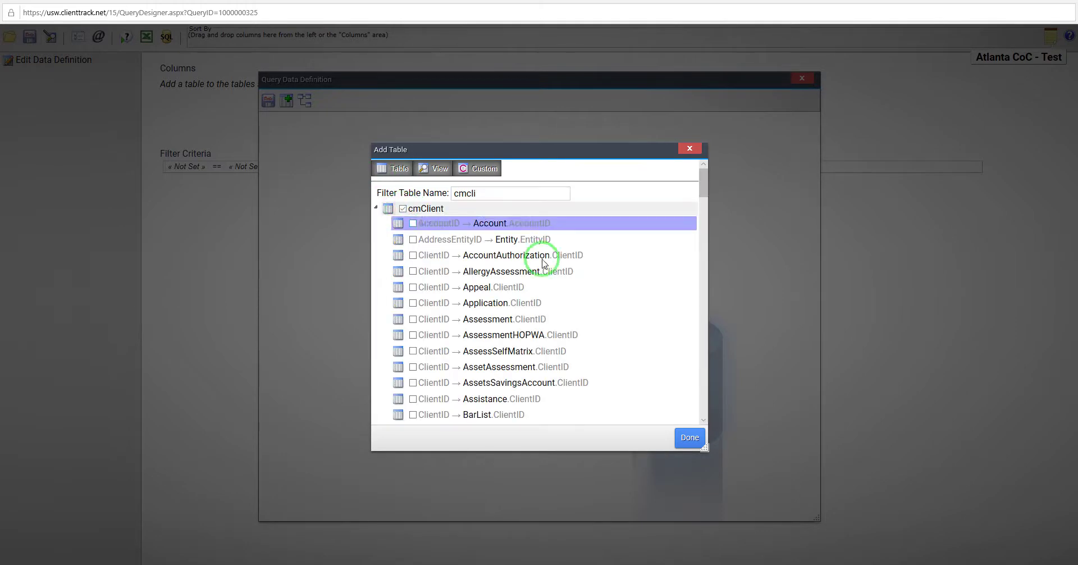
left_click(695, 442)
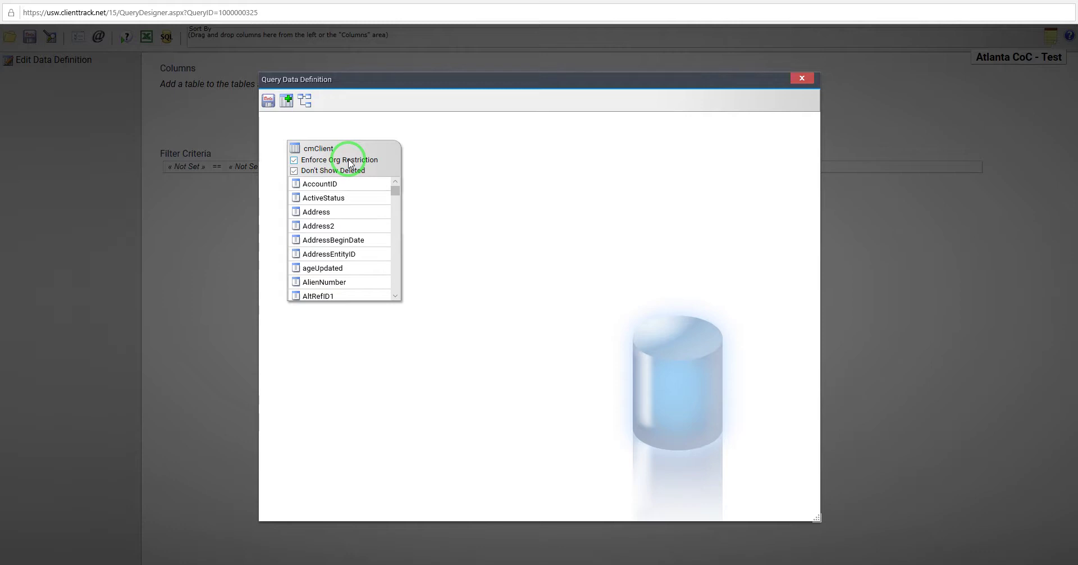
Step: Turn off Enforce Org Restriction and Don't Show Deleted for the cmClient table, and save the data definition
left_click(293, 161)
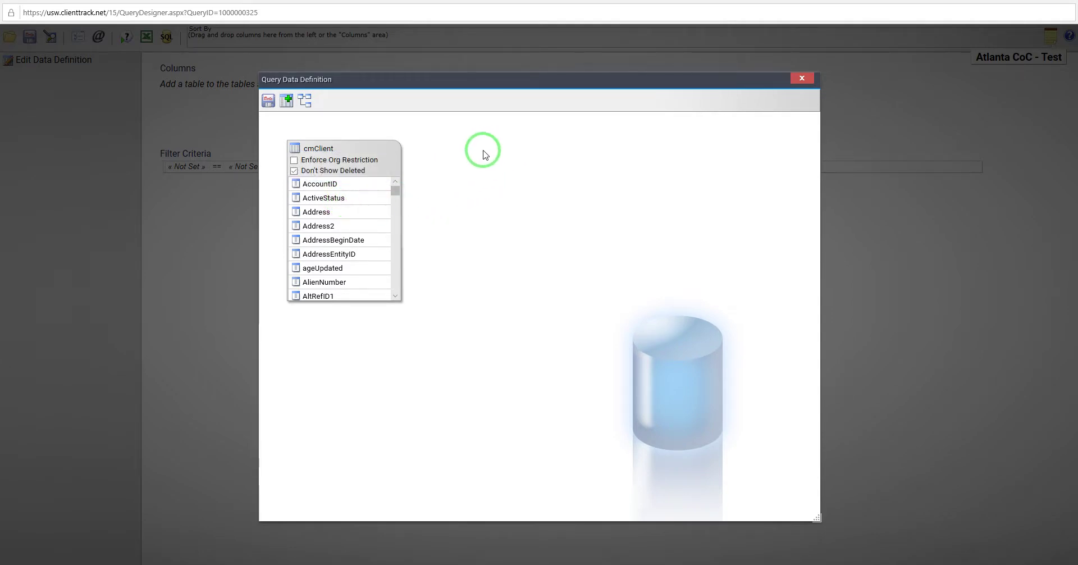
left_click(294, 173)
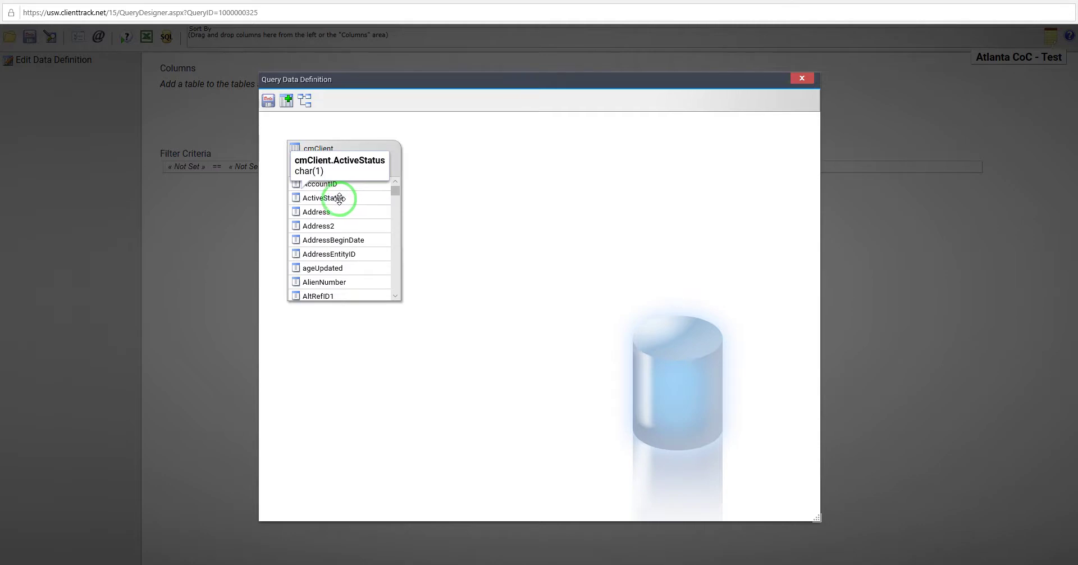
left_click(268, 100)
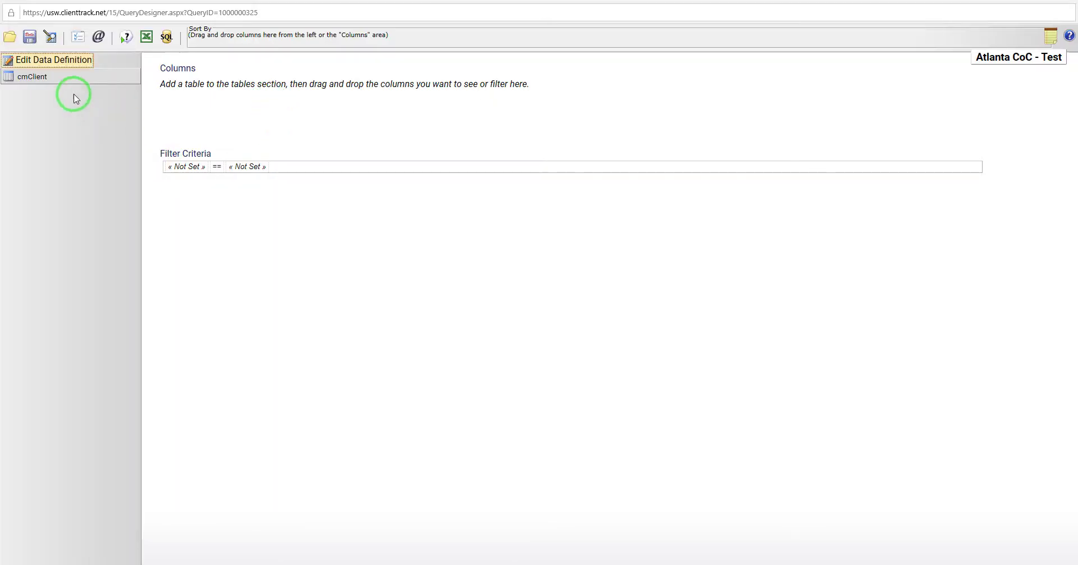
Step: Expand the cmClient field list and add ClientID and ActiveStatus, in that order, as the query's columns
left_click(53, 77)
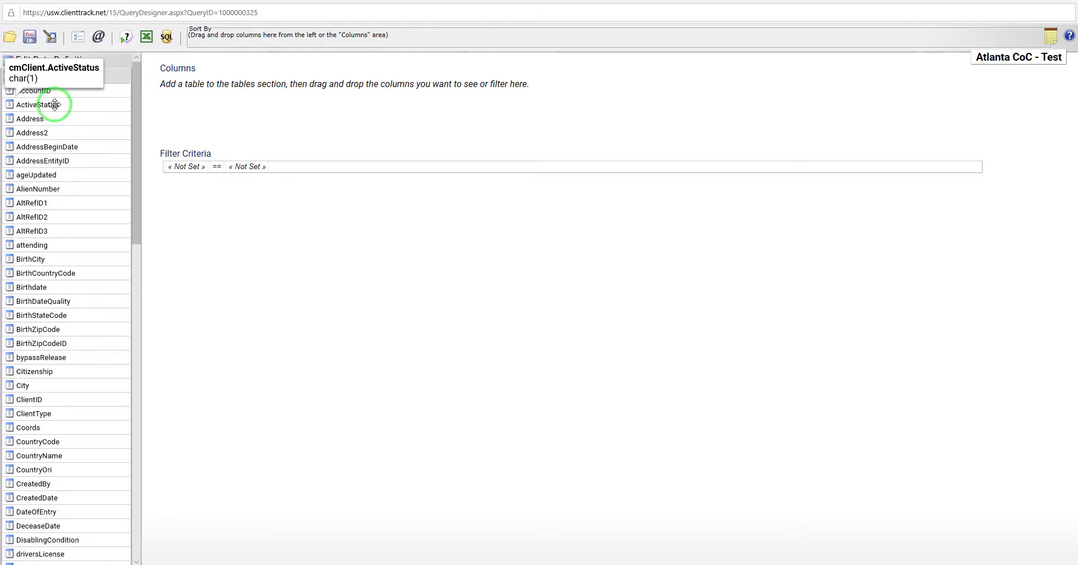
left_click_drag(55, 105, 55, 81)
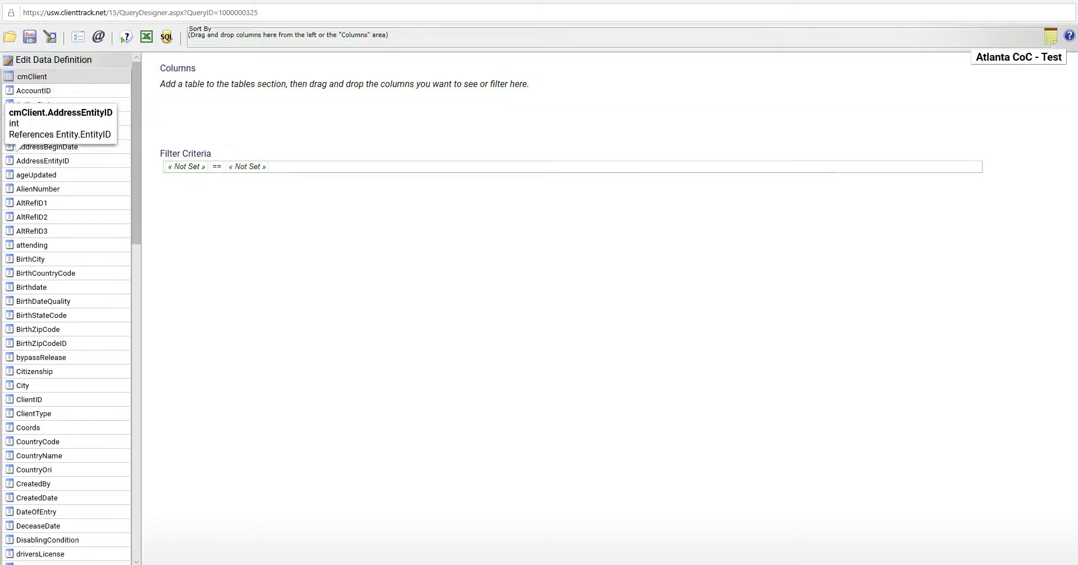
left_click(53, 77)
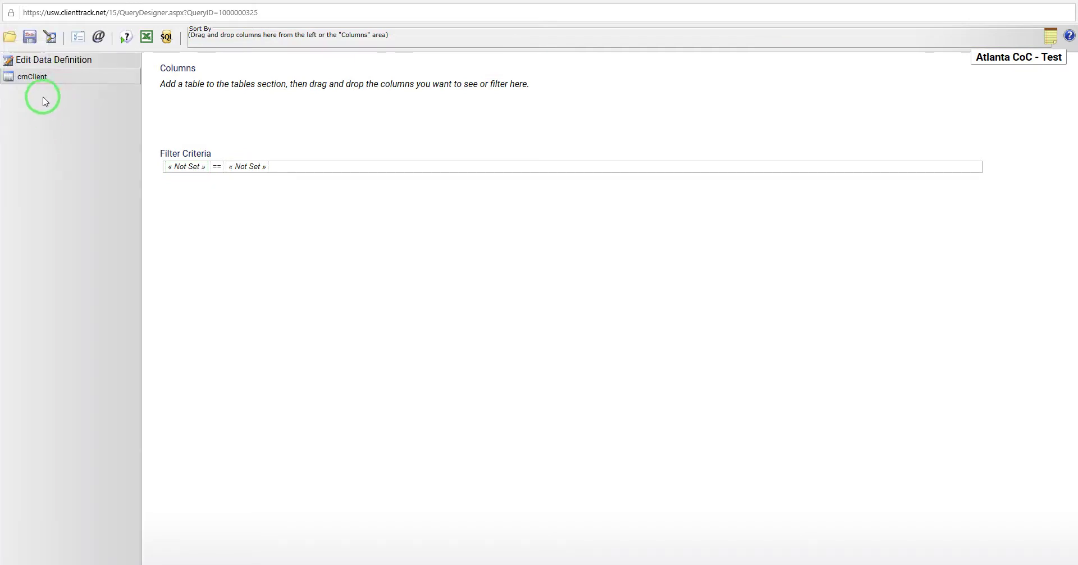
left_click(55, 76)
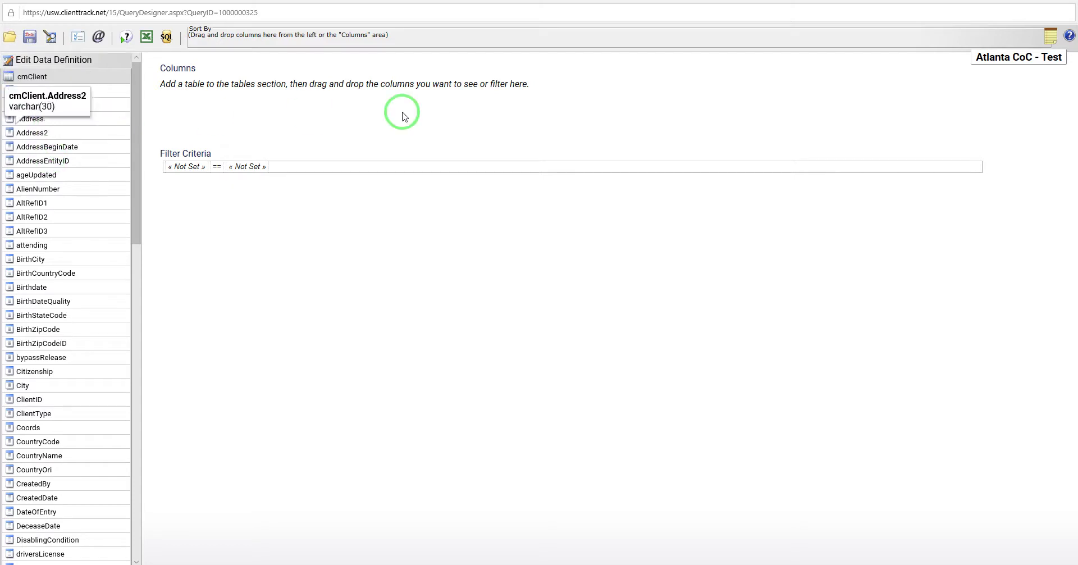
left_click_drag(135, 169, 134, 218)
left_click_drag(66, 259, 189, 89)
left_click_drag(137, 187, 140, 68)
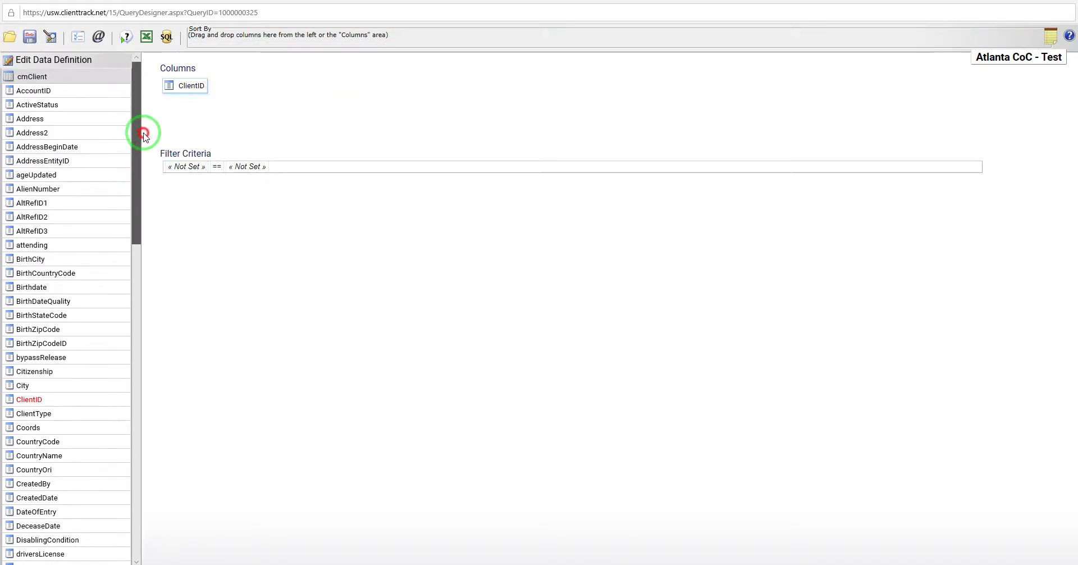
left_click_drag(36, 104, 236, 87)
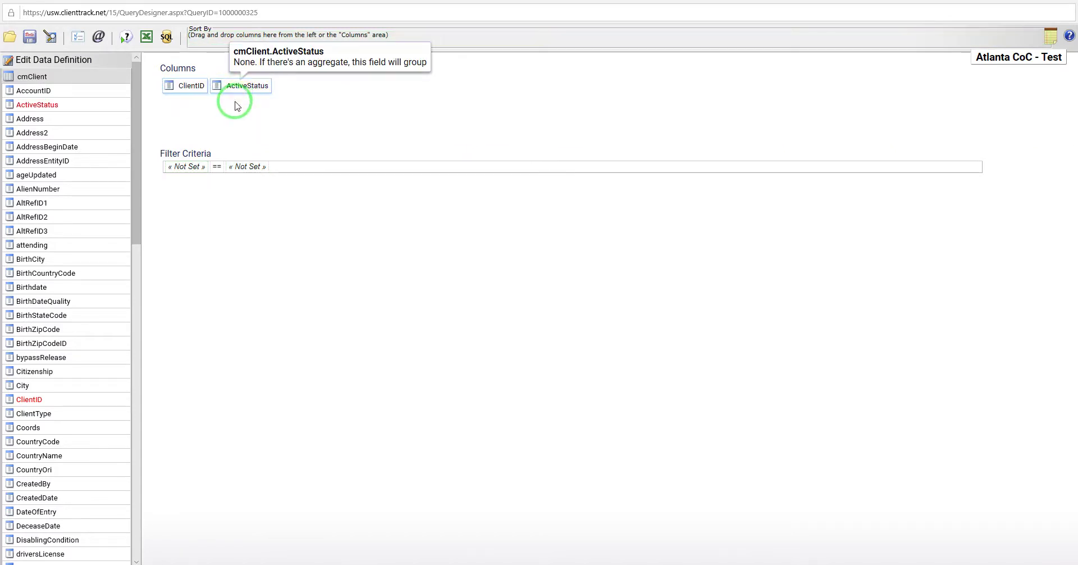
left_click(124, 37)
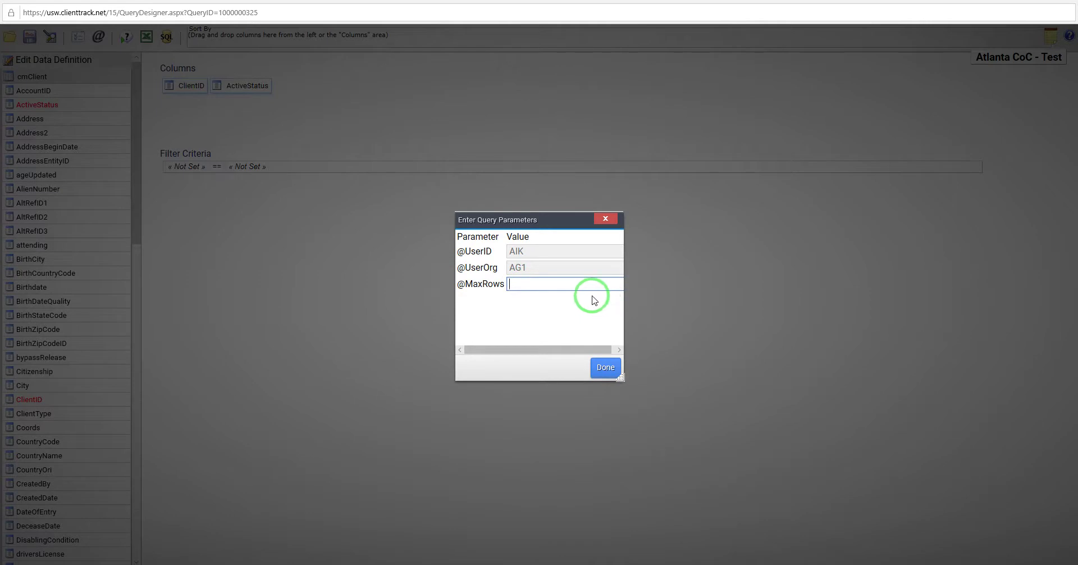
left_click(604, 368)
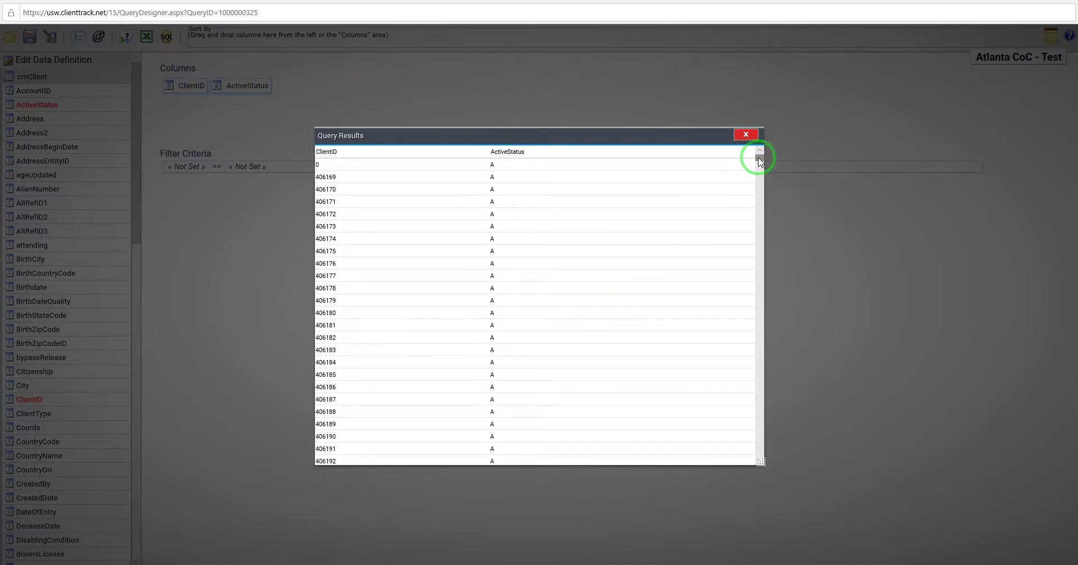
mouse_move(758, 160)
left_mouse_down()
mouse_move(744, 330)
mouse_move(750, 459)
left_mouse_up()
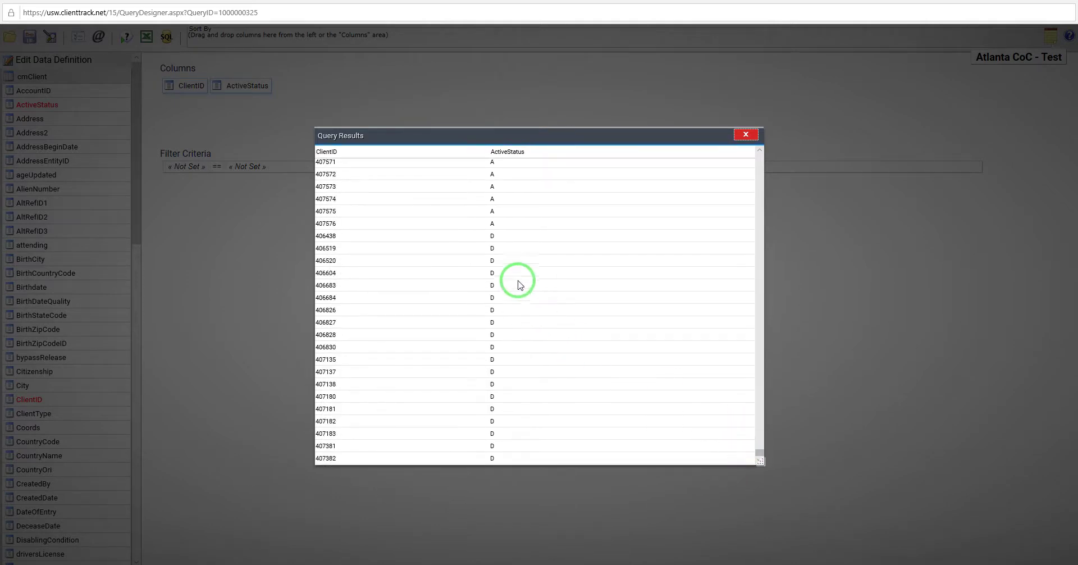
left_click(752, 136)
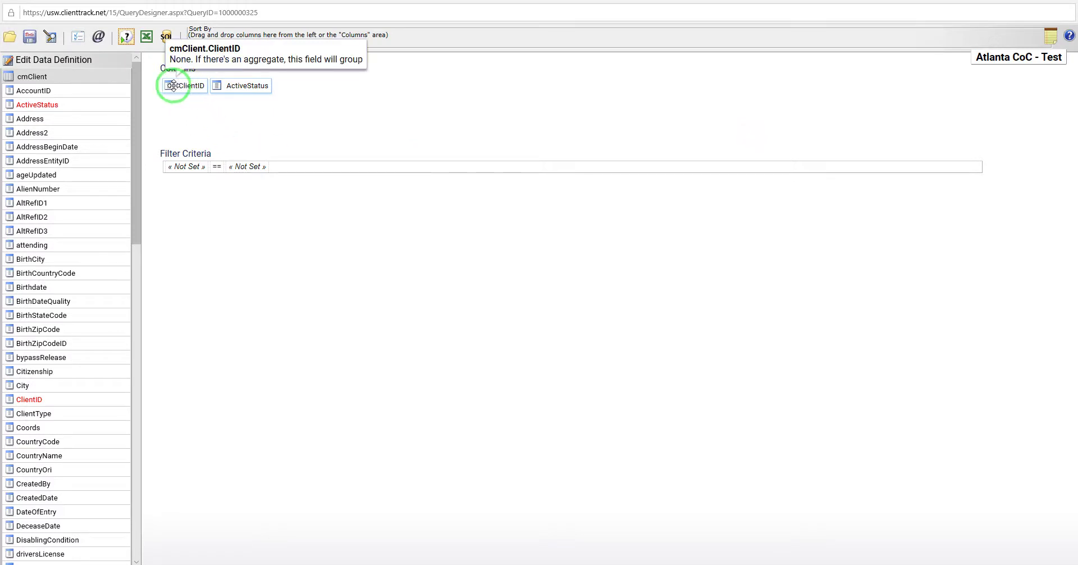
Step: Turn Don't Show Deleted back on for the cmClient table and save the data definition
left_click(71, 59)
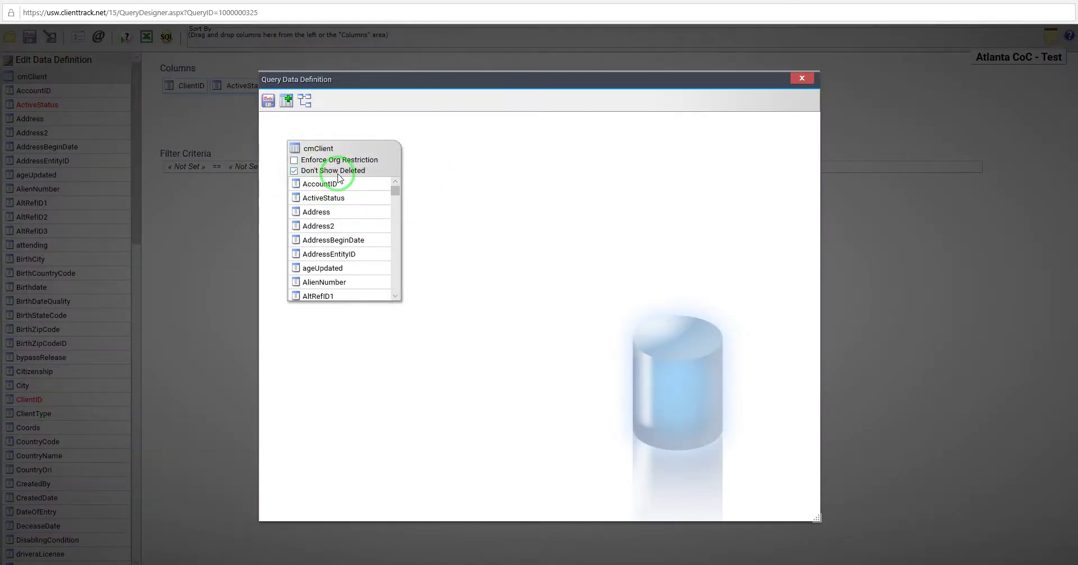
left_click(268, 100)
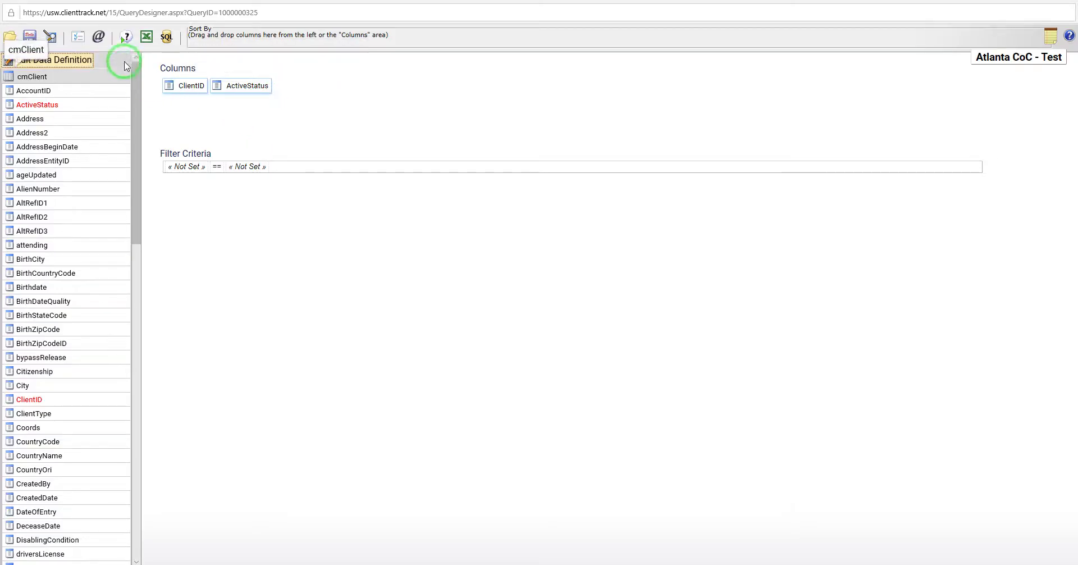
left_click(125, 37)
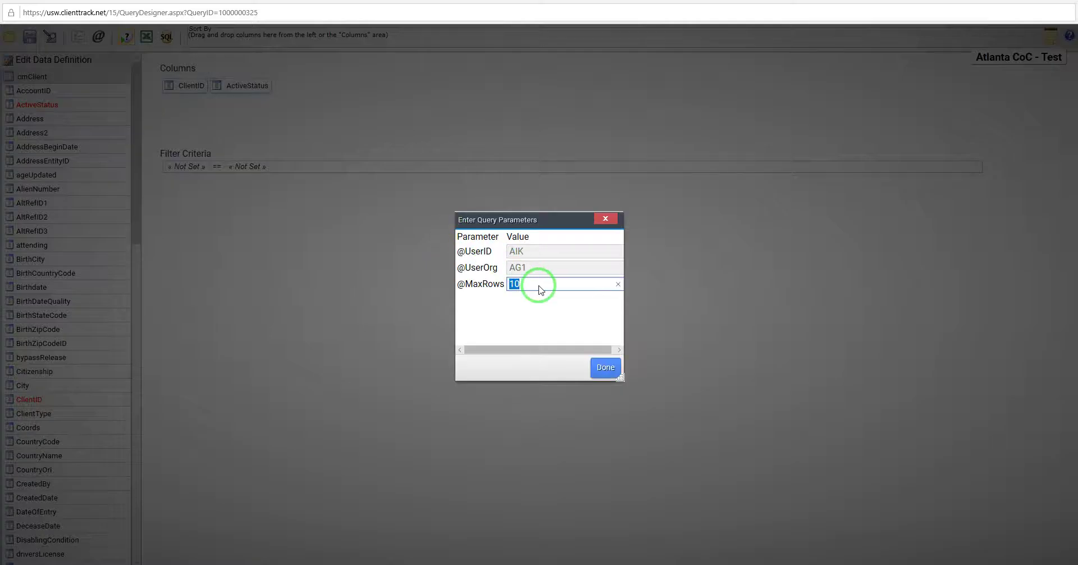
key("BackSpace")
left_click(606, 368)
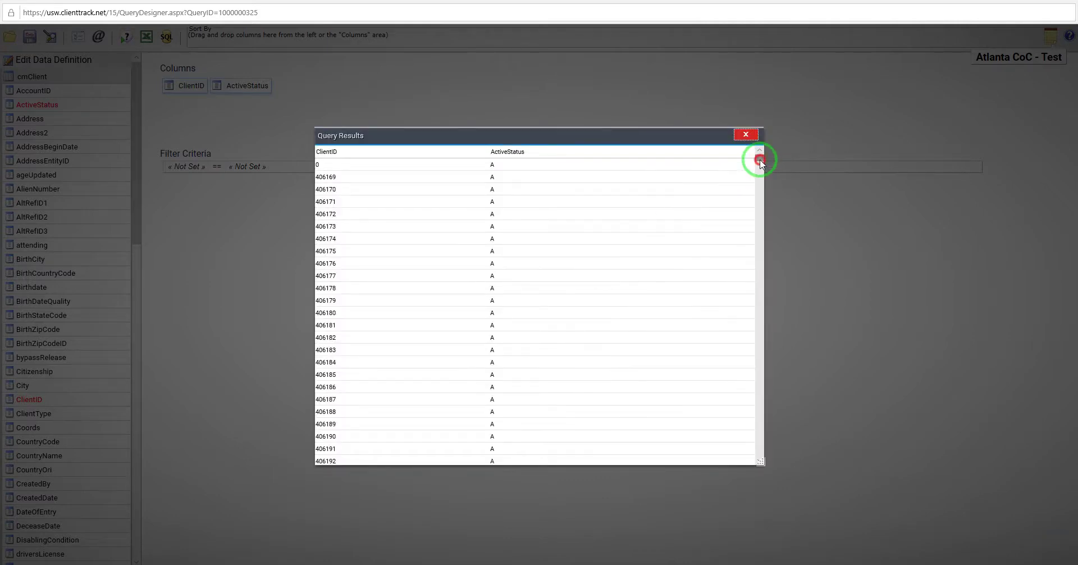
Step: Review the ActiveStatus values down to the last returned row and close the results
left_click_drag(760, 161, 761, 452)
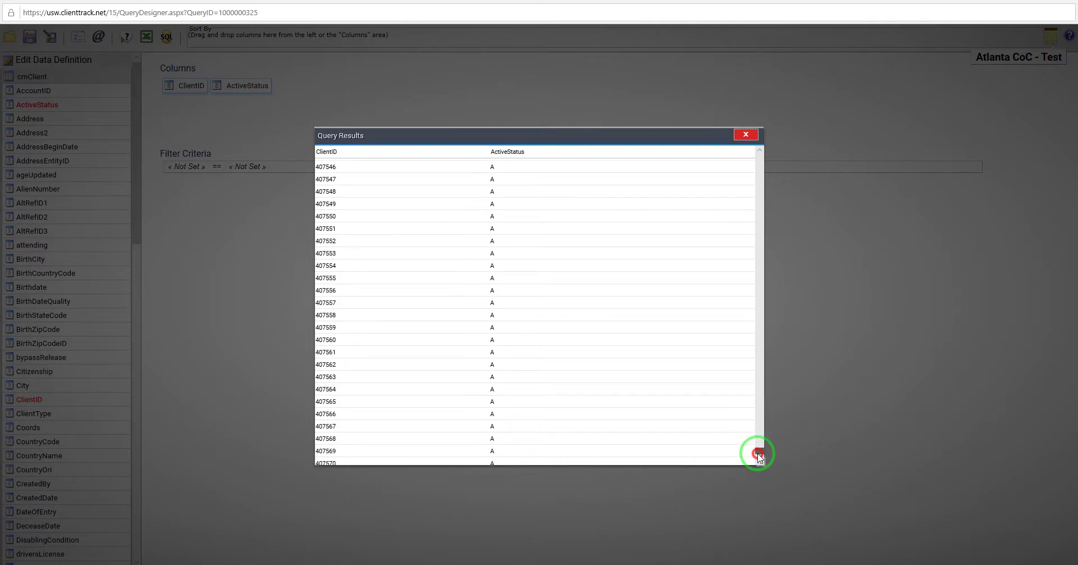
left_click(747, 136)
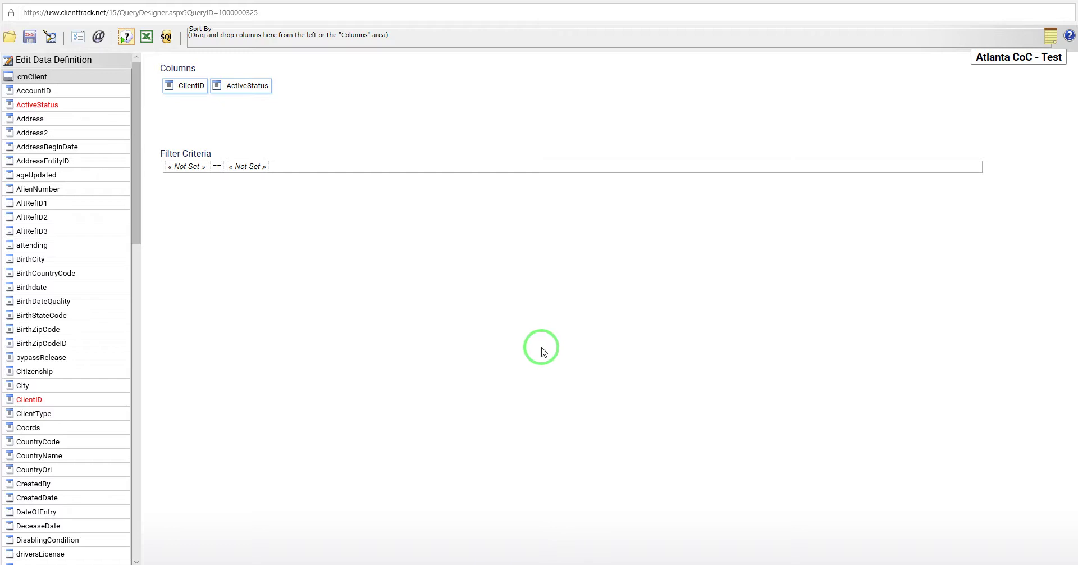
Step: Remove ActiveStatus from the query's columns, then run the query with only ClientID and close the results
left_click(249, 84)
left_click(247, 121)
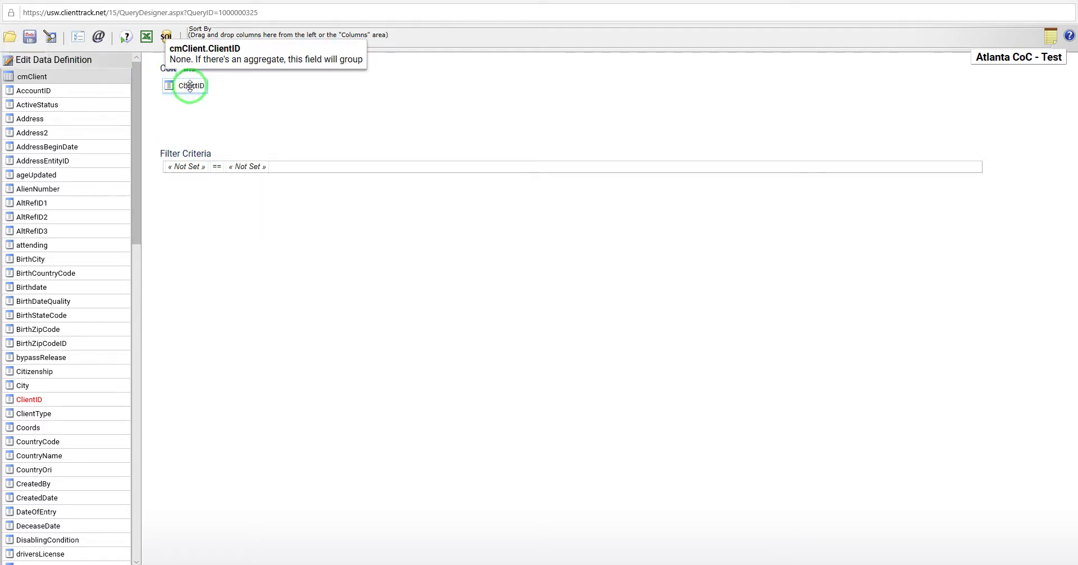
left_click(126, 38)
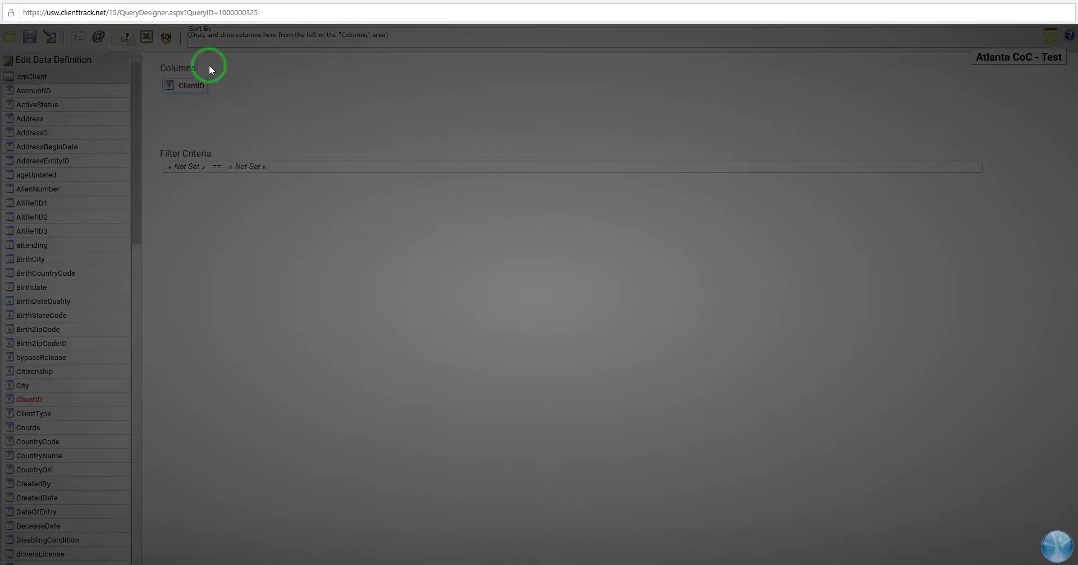
left_click(604, 371)
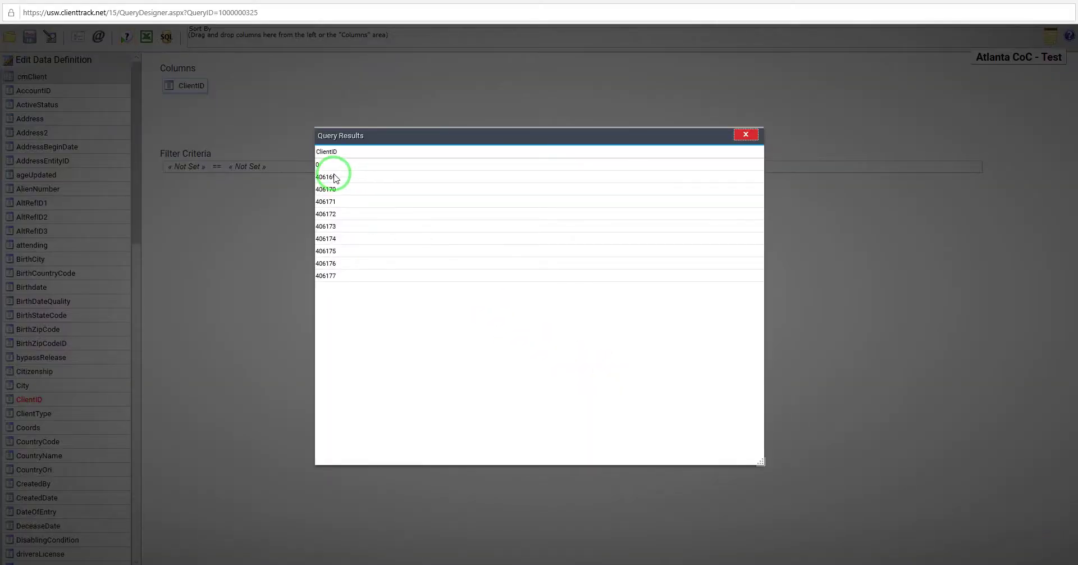
left_click(746, 135)
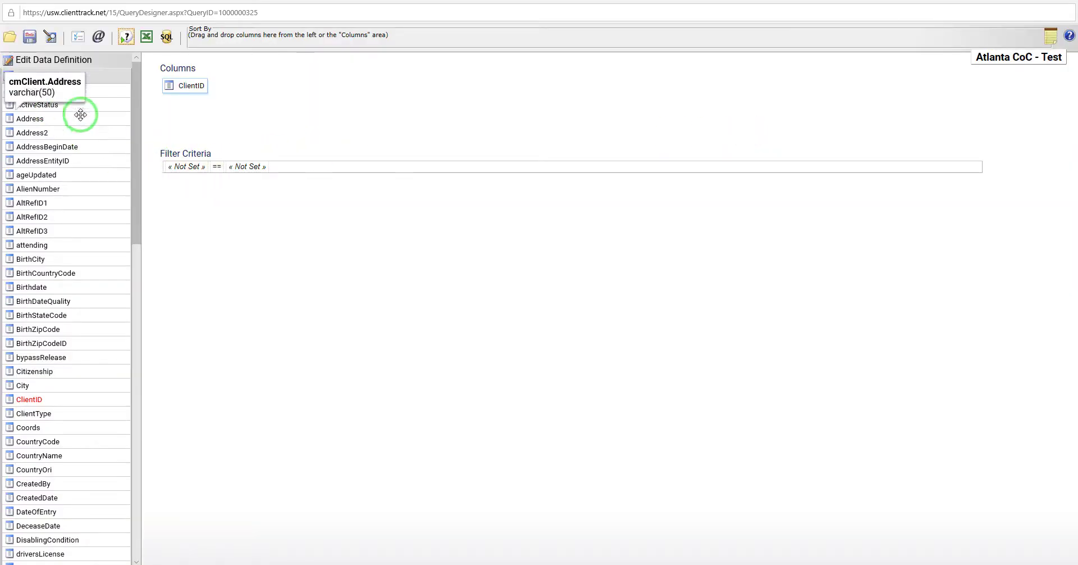
Step: Add the cmClient FirstName field as a query column after ClientID
scroll(137, 137, "down", 1)
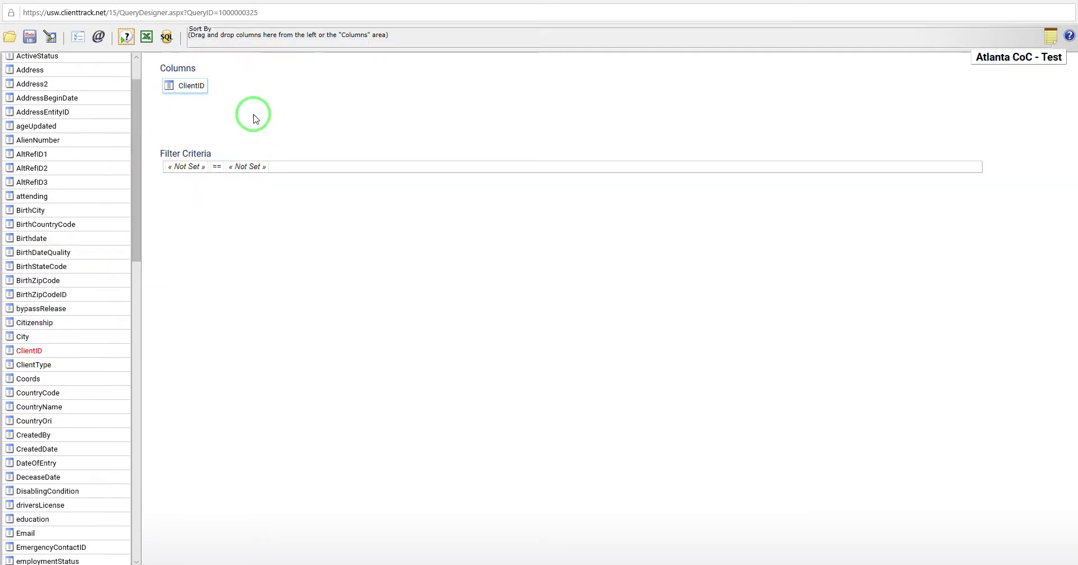
left_click_drag(138, 241, 133, 272)
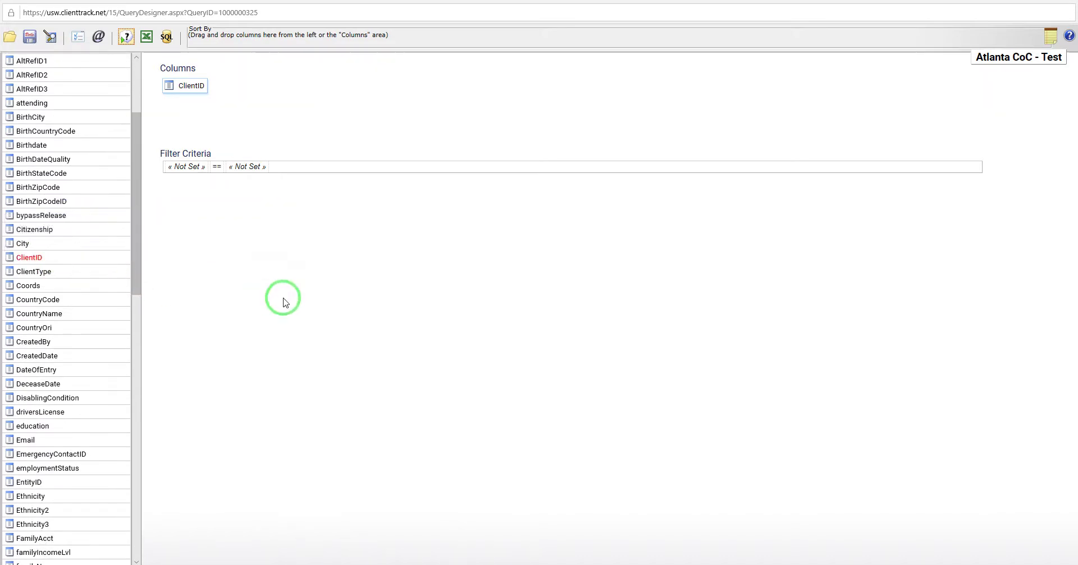
left_click_drag(137, 218, 133, 278)
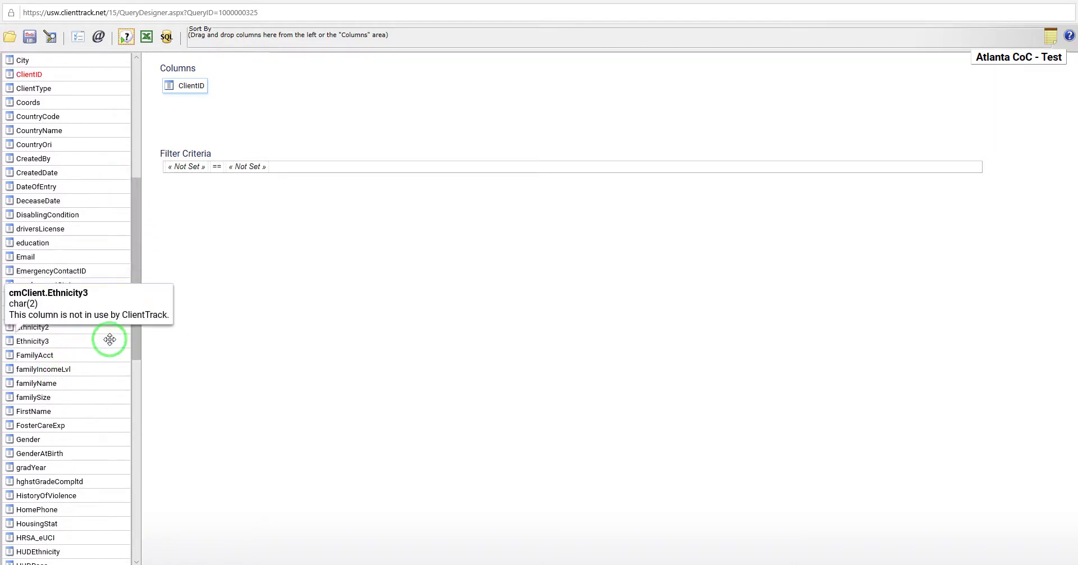
left_click_drag(72, 410, 243, 85)
left_click_drag(137, 248, 140, 218)
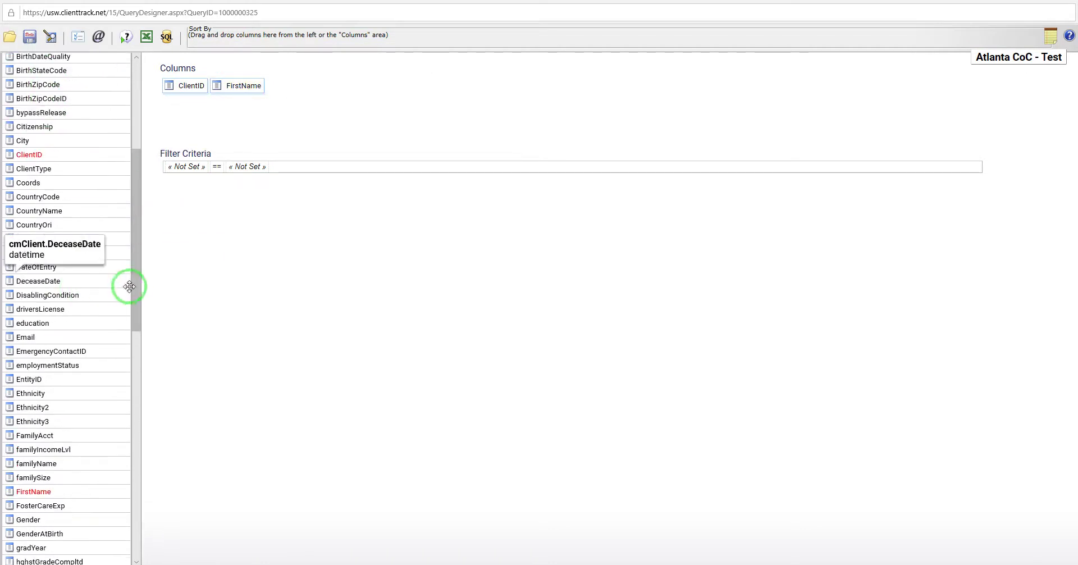
left_click_drag(137, 273, 141, 263)
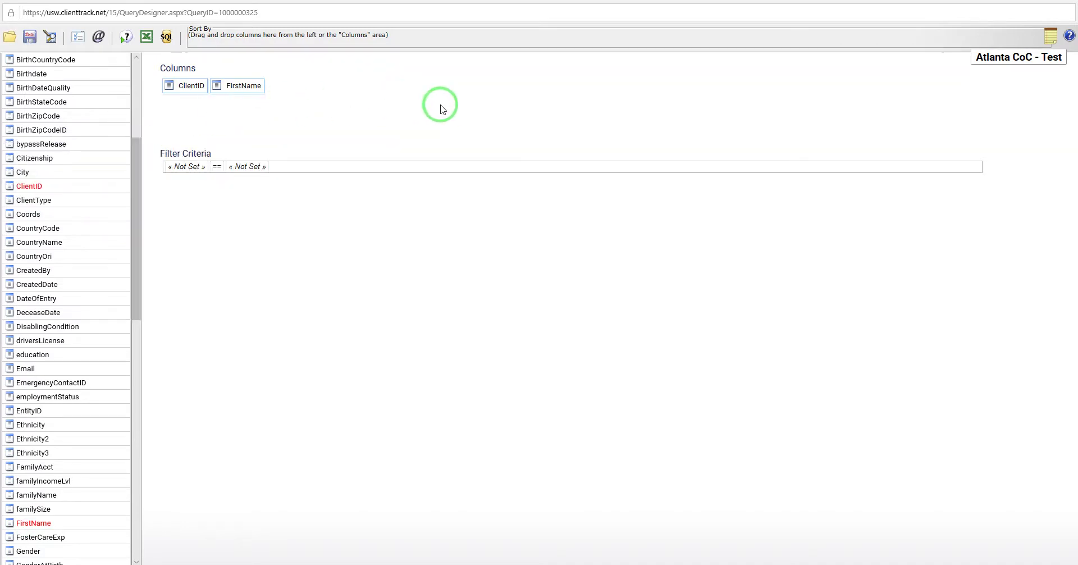
mouse_move(141, 281)
left_mouse_down()
mouse_move(138, 349)
mouse_move(145, 281)
left_mouse_up()
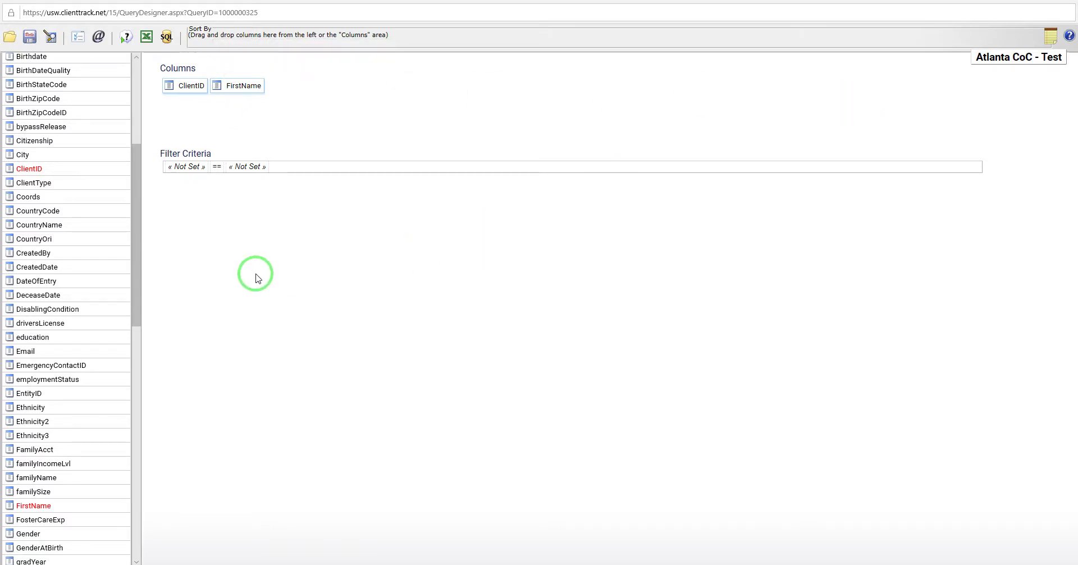
left_click_drag(137, 271, 138, 337)
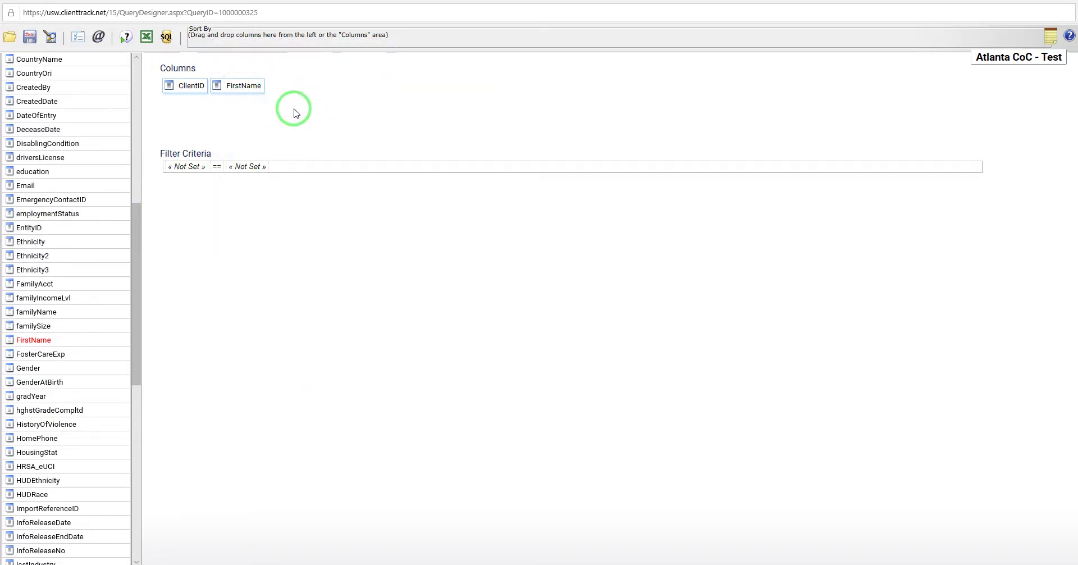
left_click(126, 37)
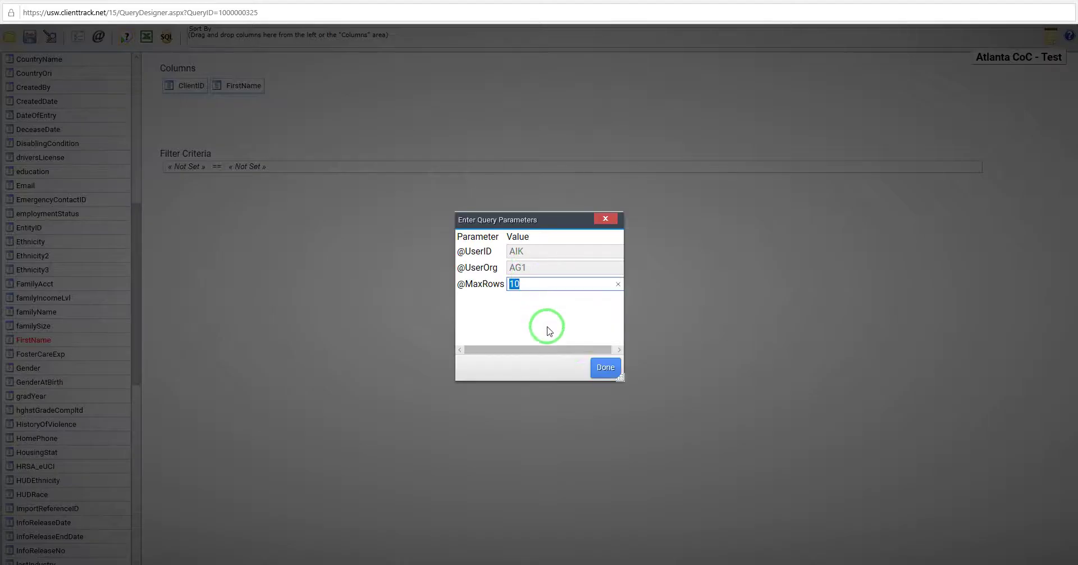
left_click(605, 366)
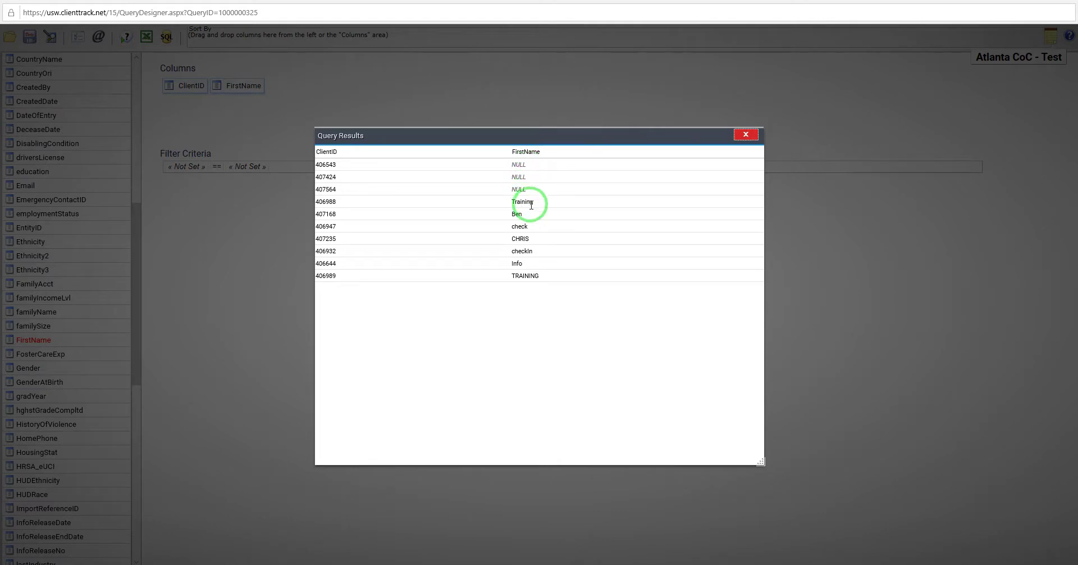
left_click(746, 135)
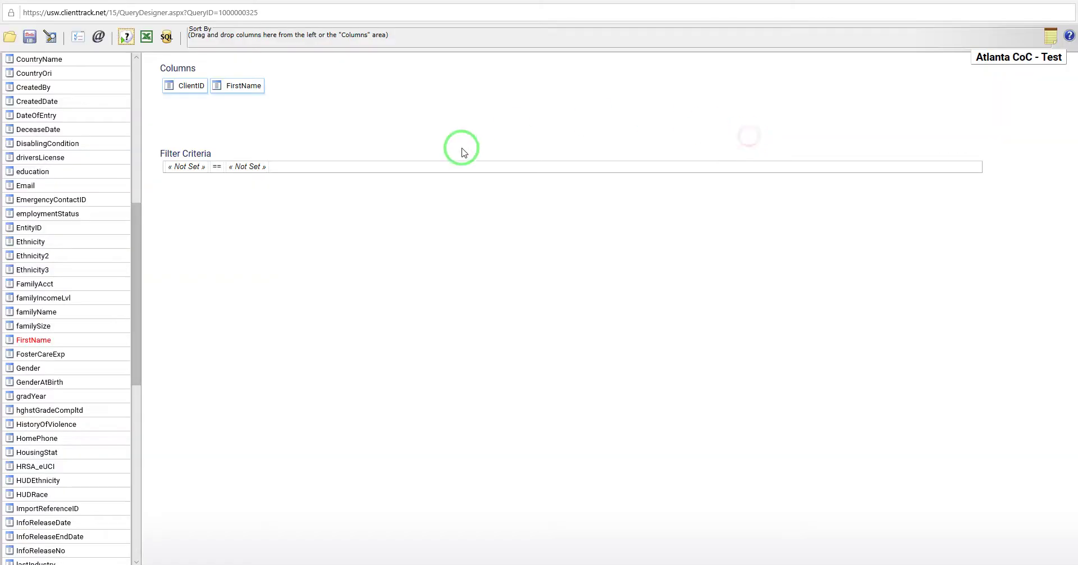
Step: Set the empty filter criterion's field to cmClient.FirstName
left_click(182, 168)
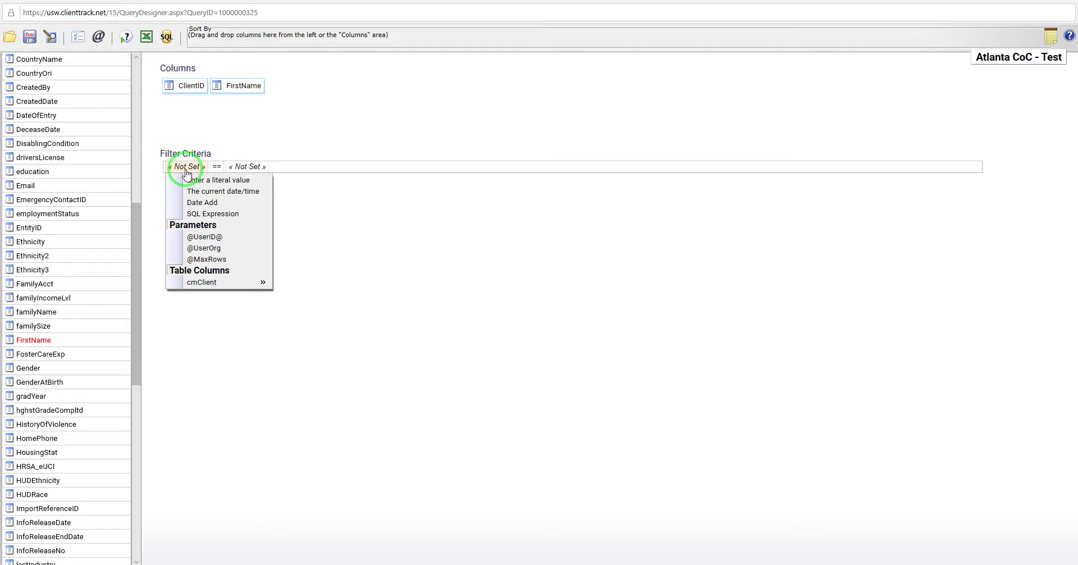
mouse_move(200, 282)
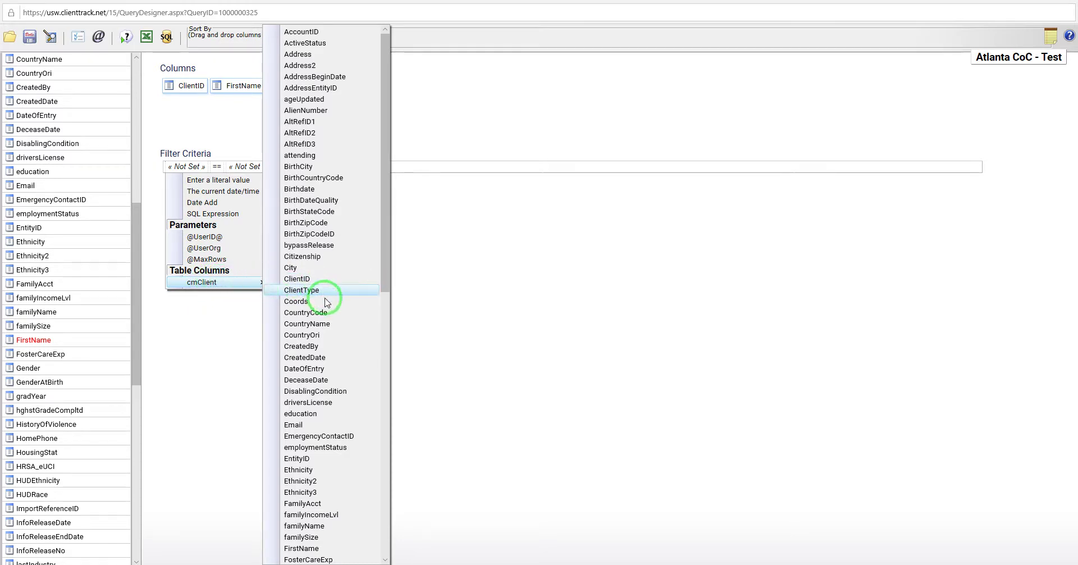
left_click_drag(383, 260, 385, 361)
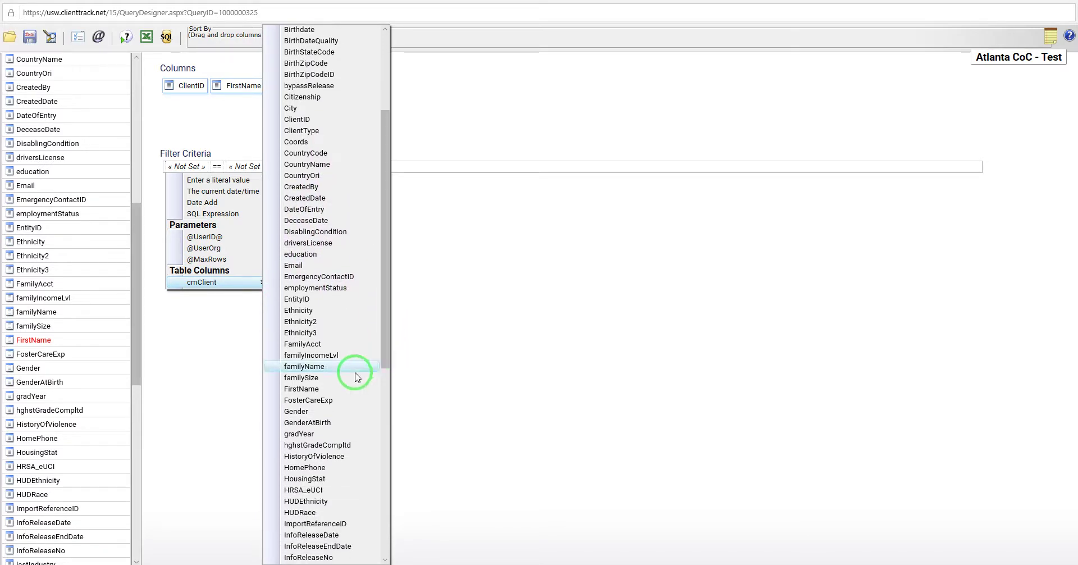
left_click(311, 392)
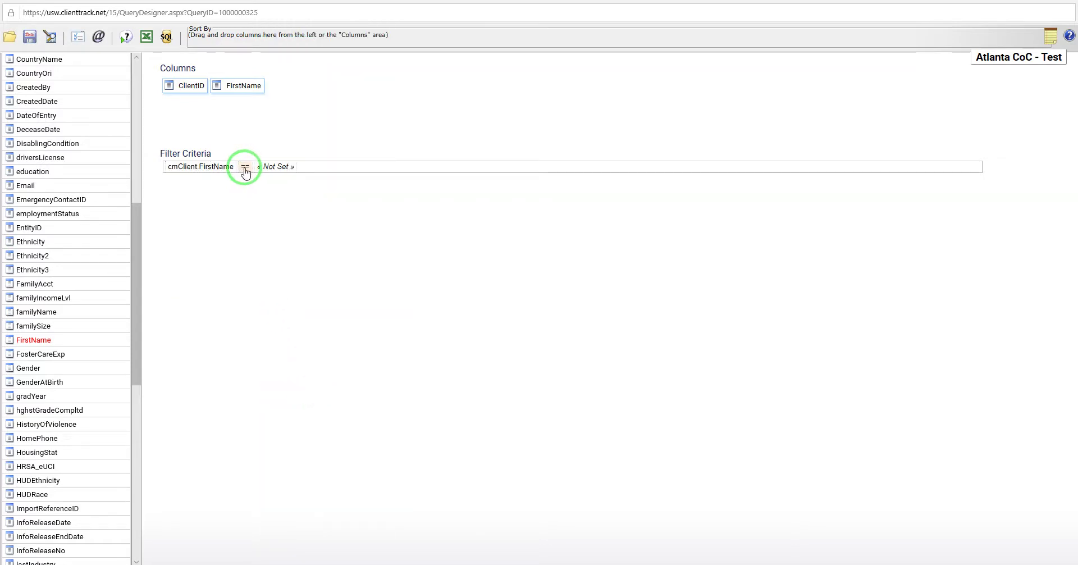
Step: Change the filter criterion to cmClient.CreatedDate >= the literal value 1/1/19
left_click(246, 168)
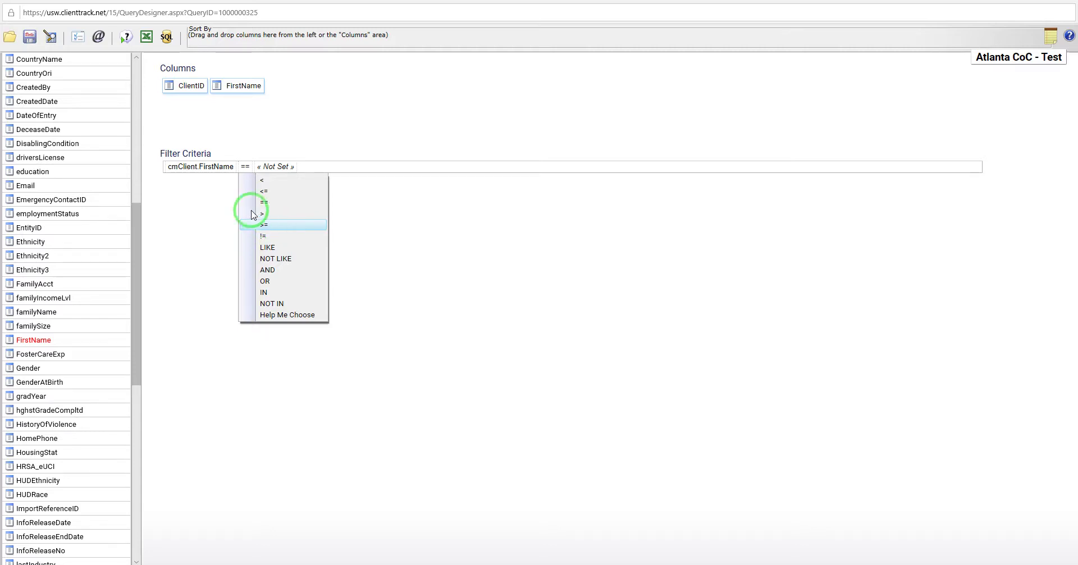
left_click(211, 168)
mouse_move(213, 283)
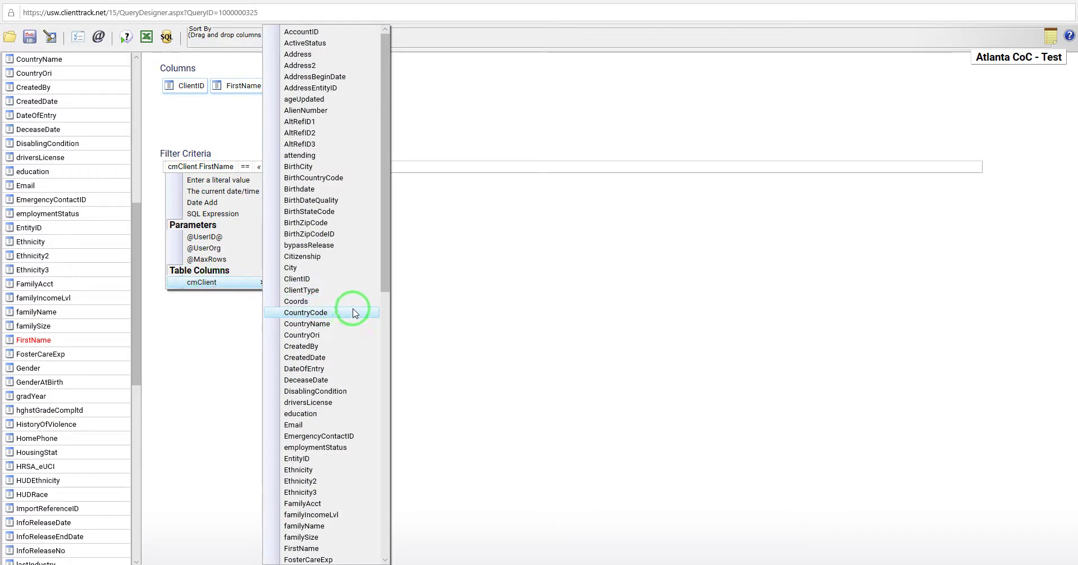
left_click(333, 364)
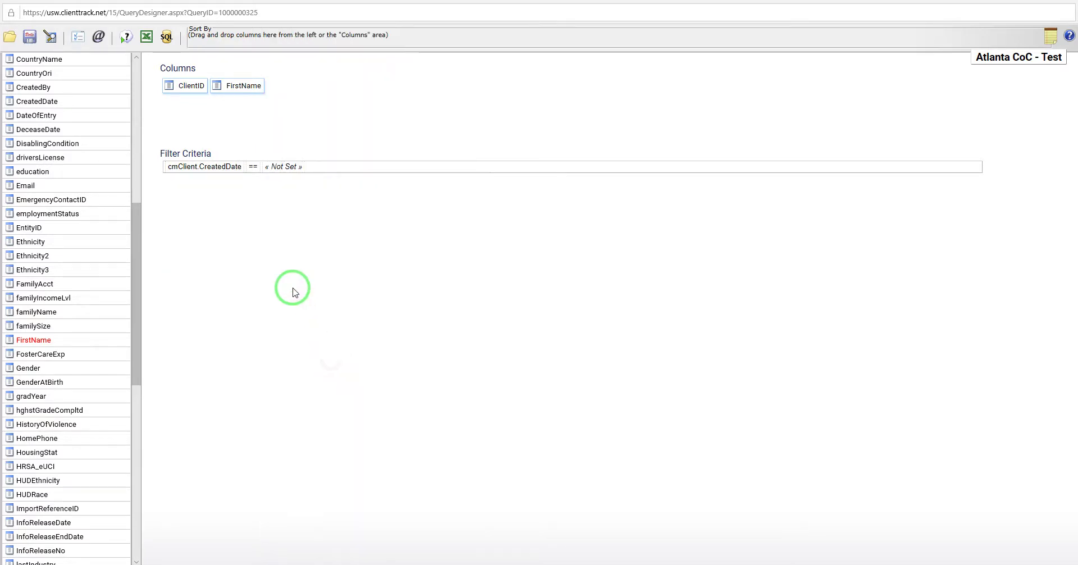
left_click(253, 168)
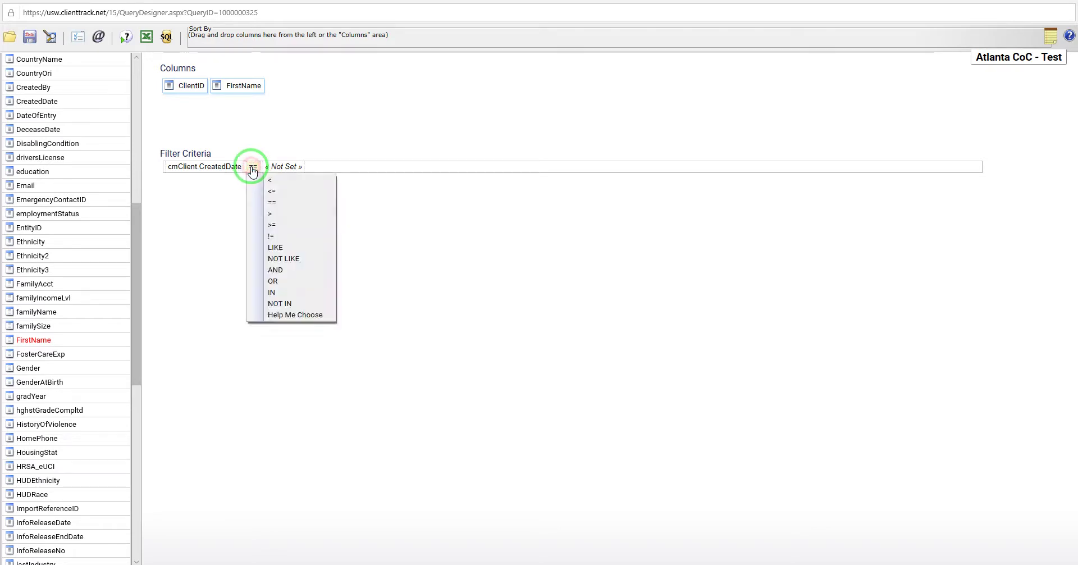
left_click(275, 225)
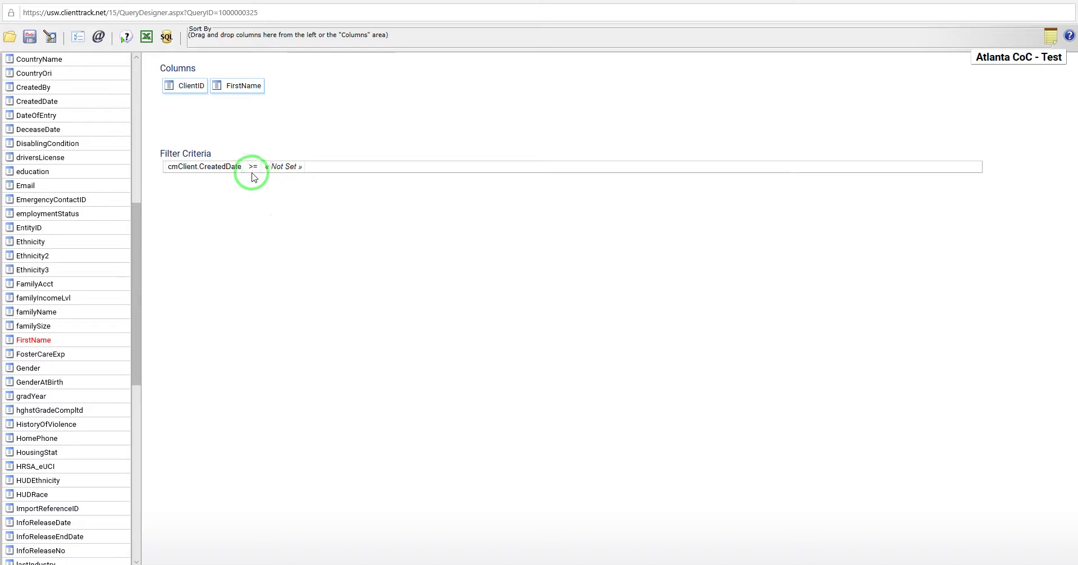
left_click(284, 168)
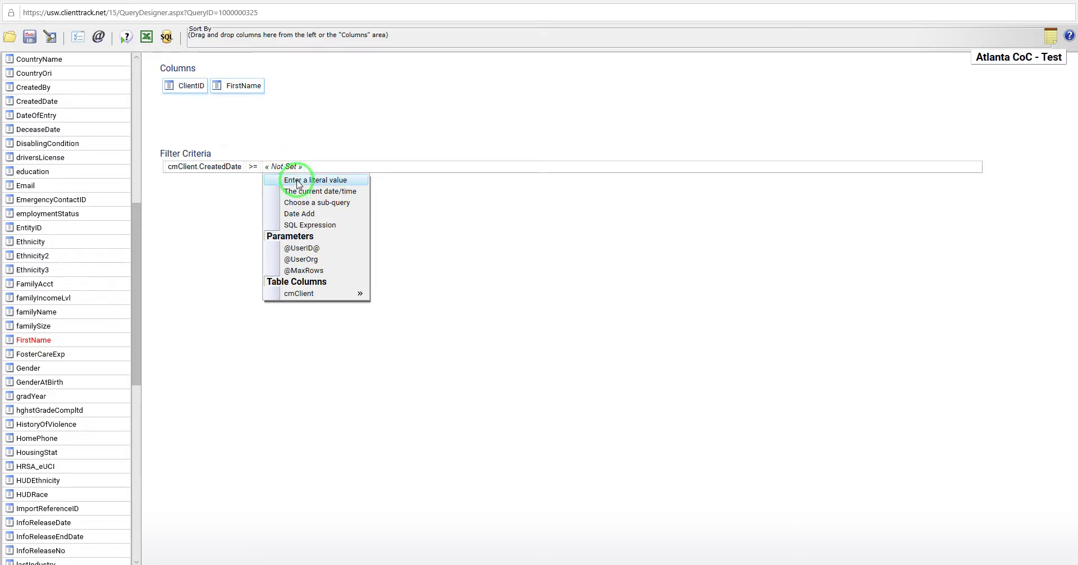
left_click(299, 182)
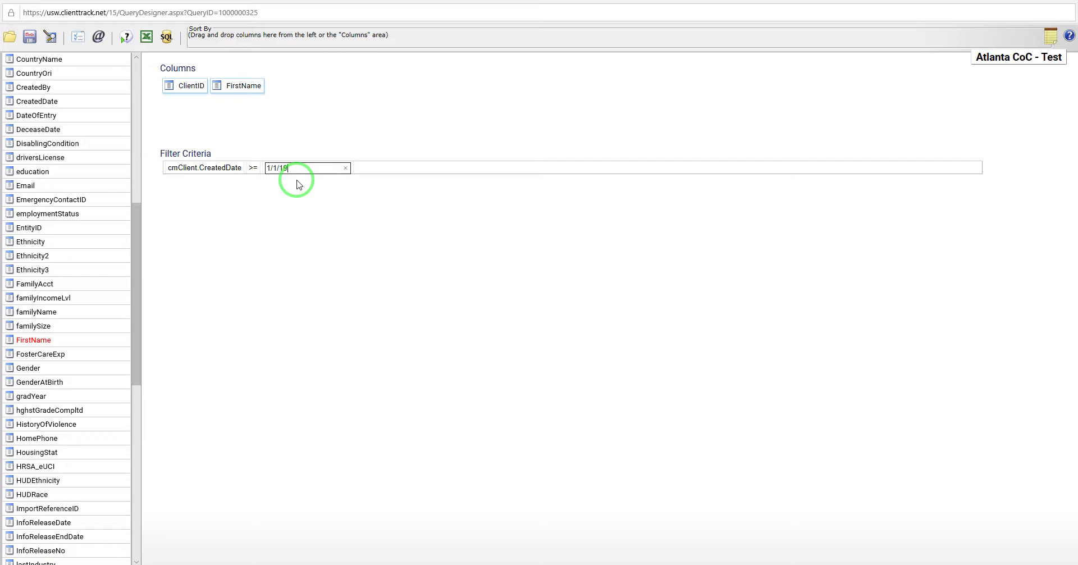
left_click(305, 197)
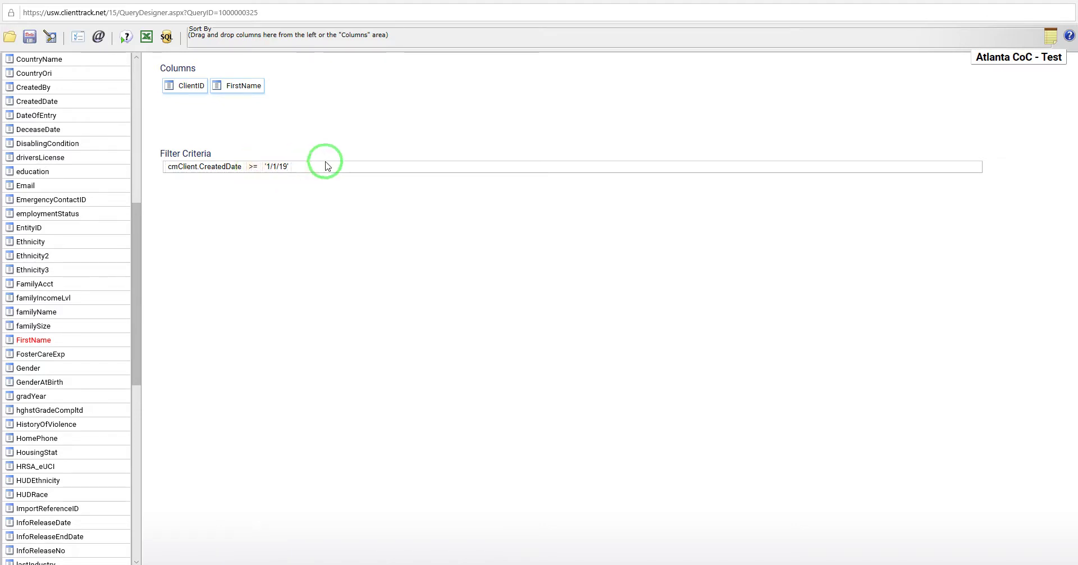
Step: Set the filter criterion's operator to == and its literal value to a sample first name
left_click(253, 171)
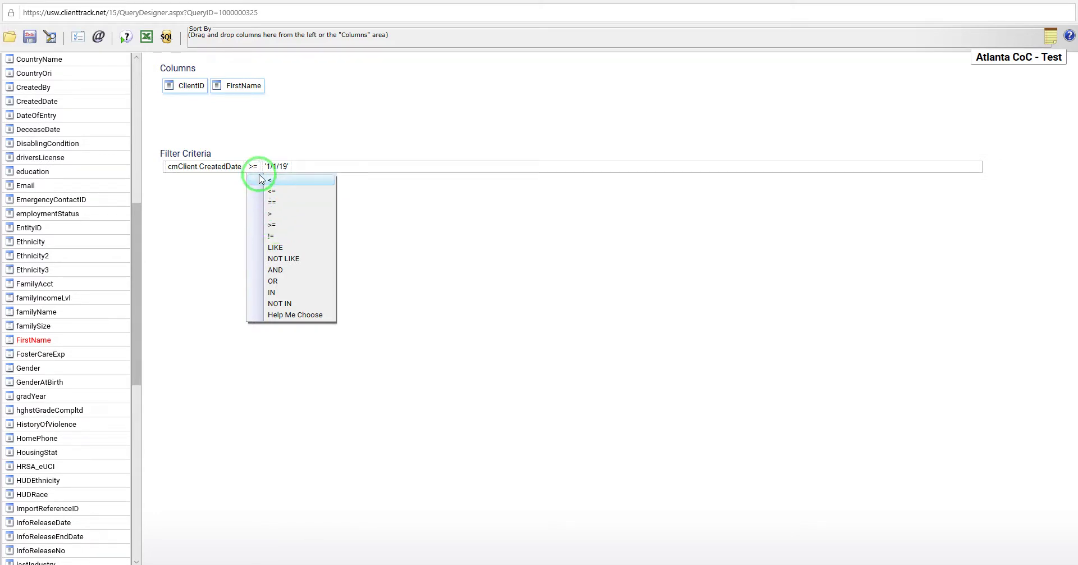
left_click(271, 203)
left_click(275, 169)
left_click(275, 169)
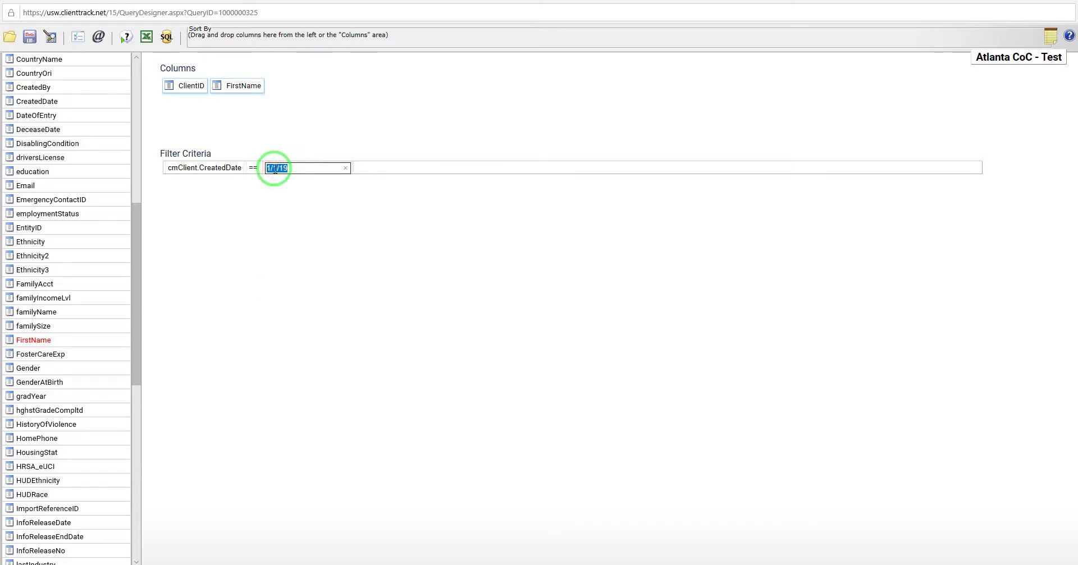
type("jon")
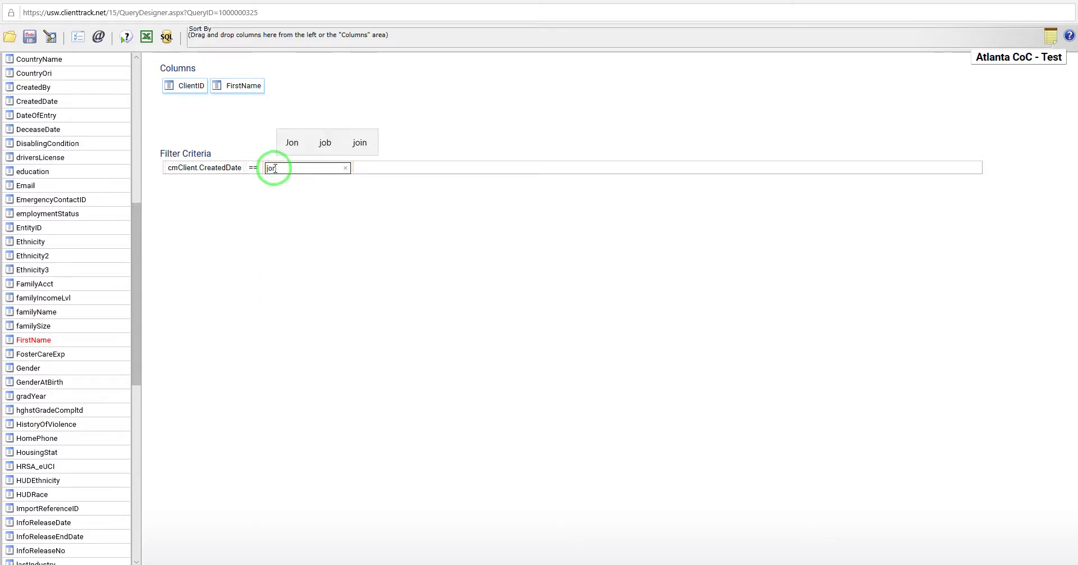
left_click(257, 186)
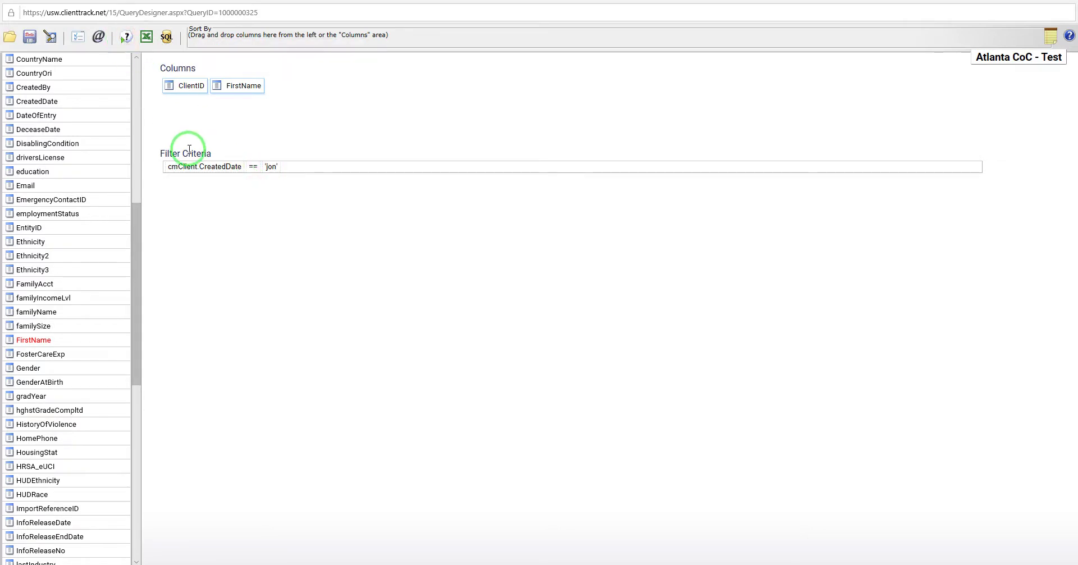
Step: Switch the filter criterion's field to cmClient.FirstName
left_click(211, 166)
mouse_move(212, 282)
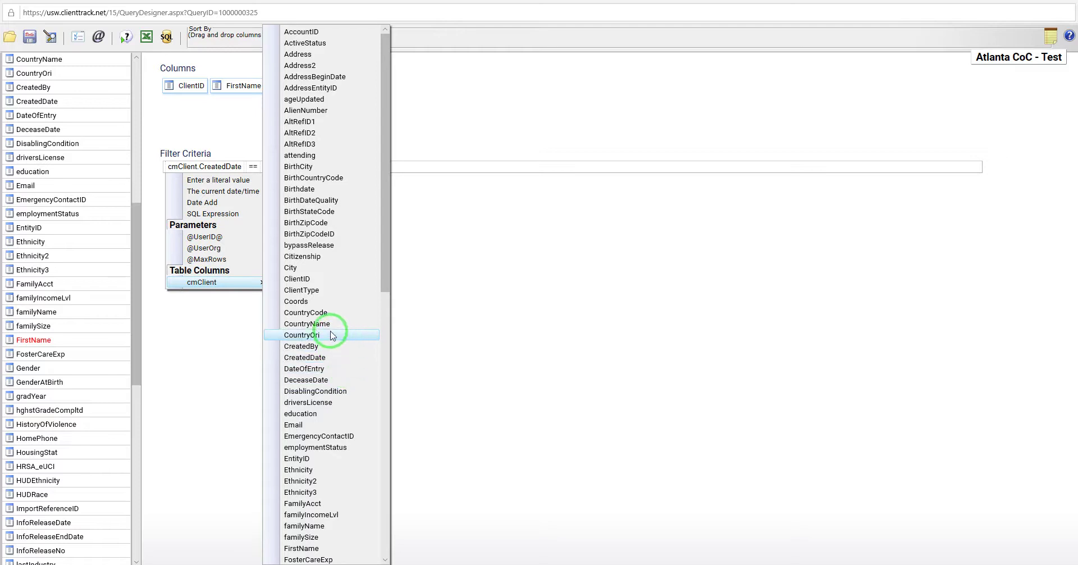
scroll(347, 436, "down", 2)
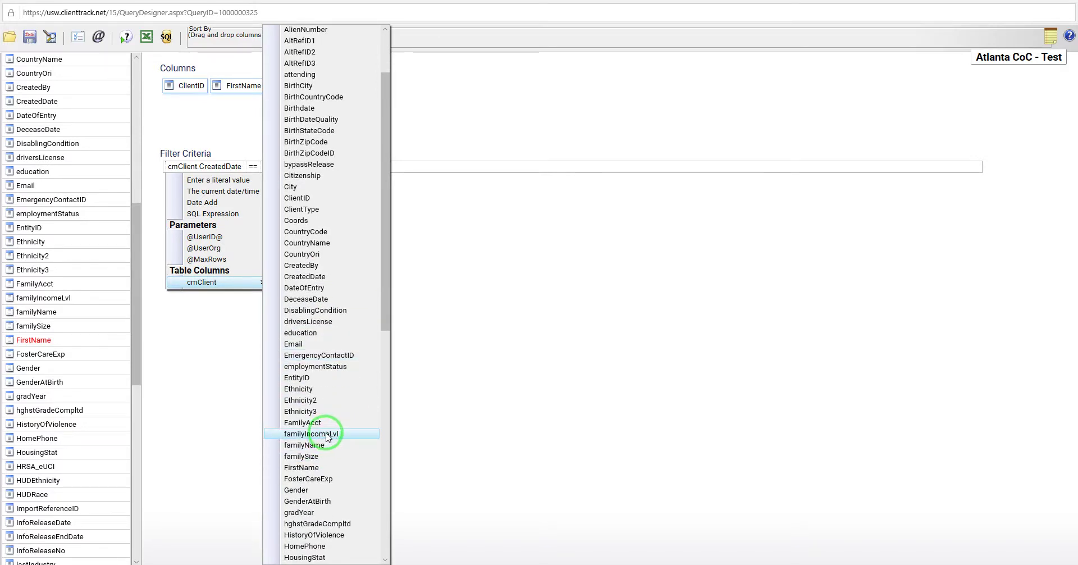
left_click(324, 466)
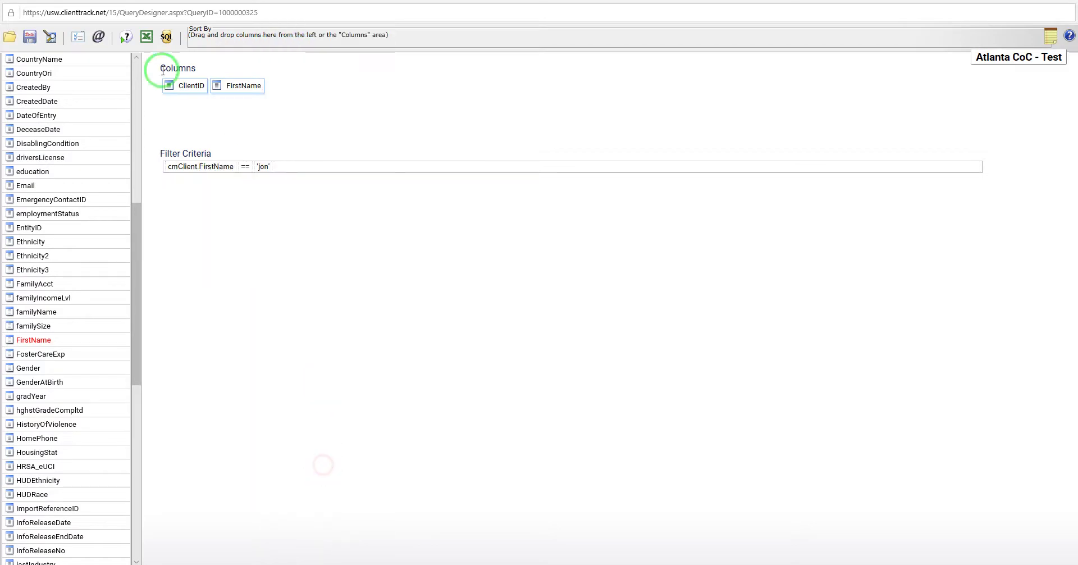
left_click(129, 36)
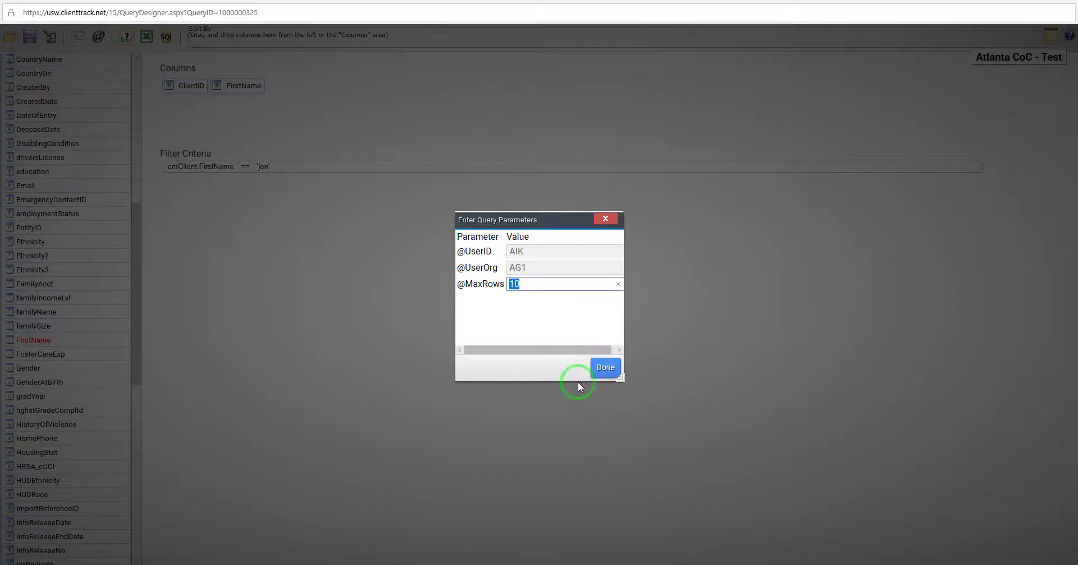
left_click(603, 367)
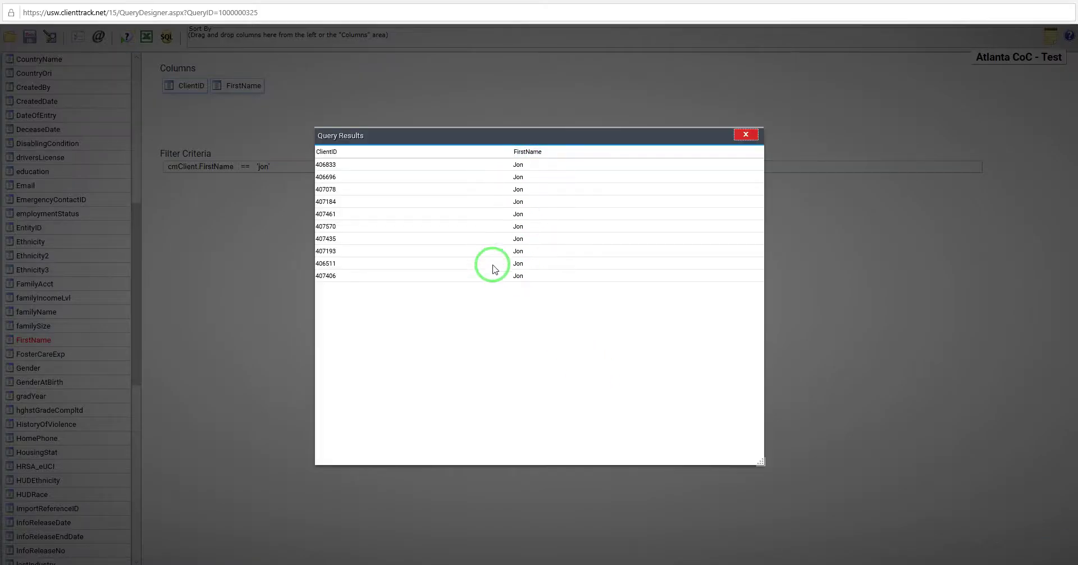
left_click(747, 135)
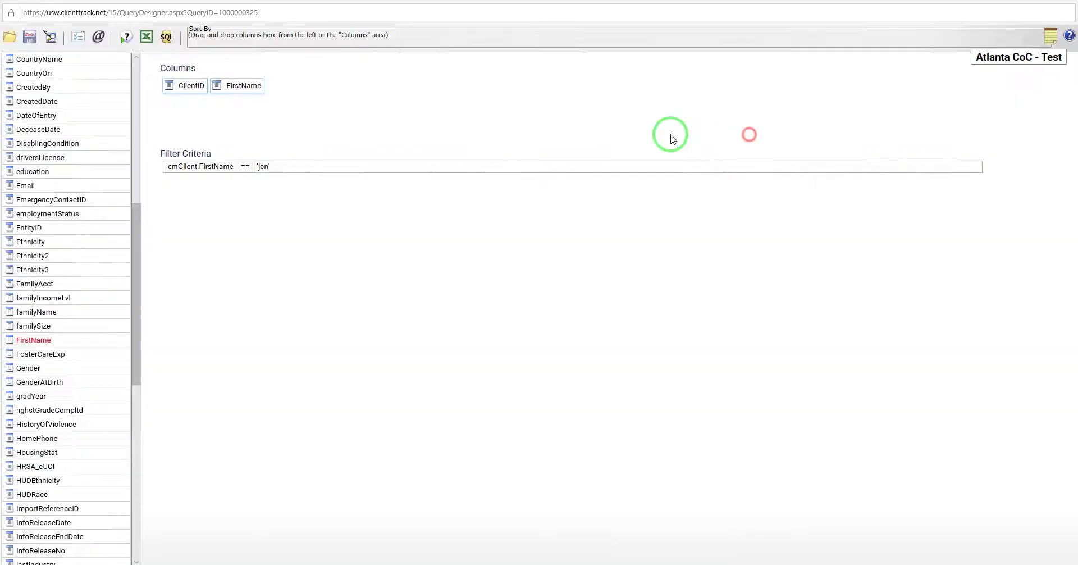
left_click(245, 166)
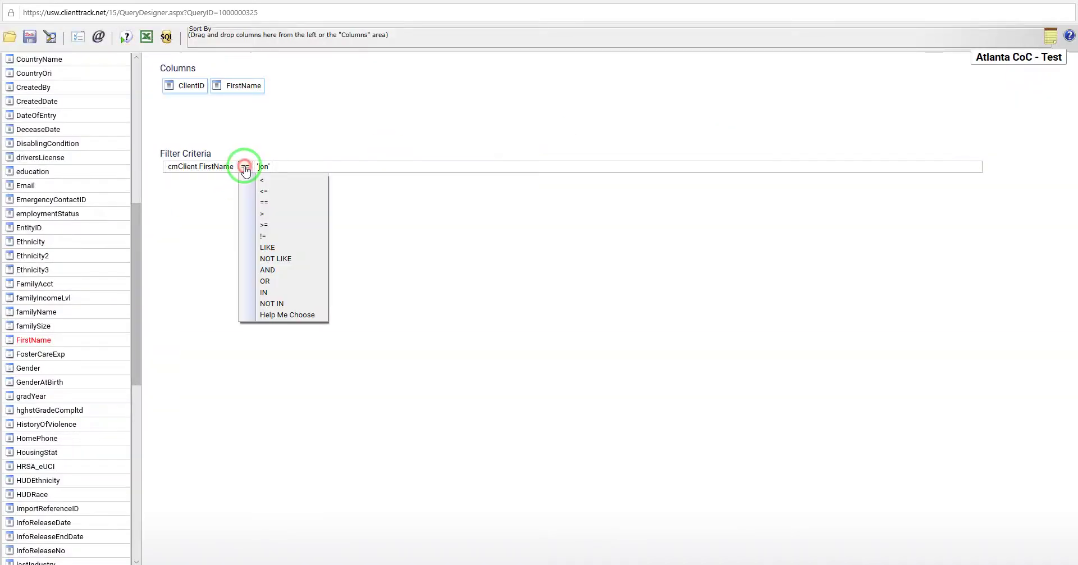
left_click(272, 236)
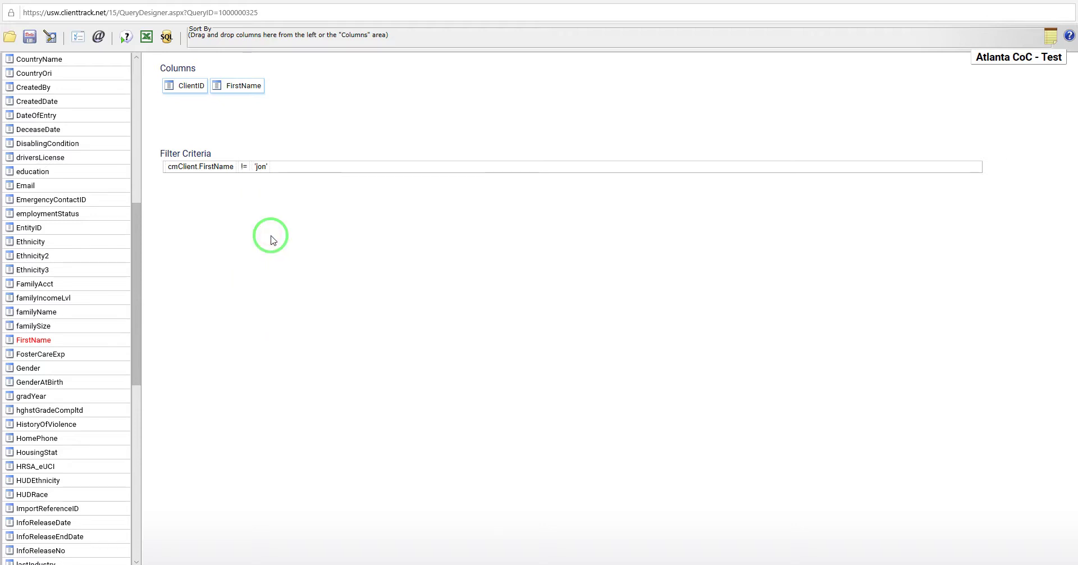
left_click(125, 38)
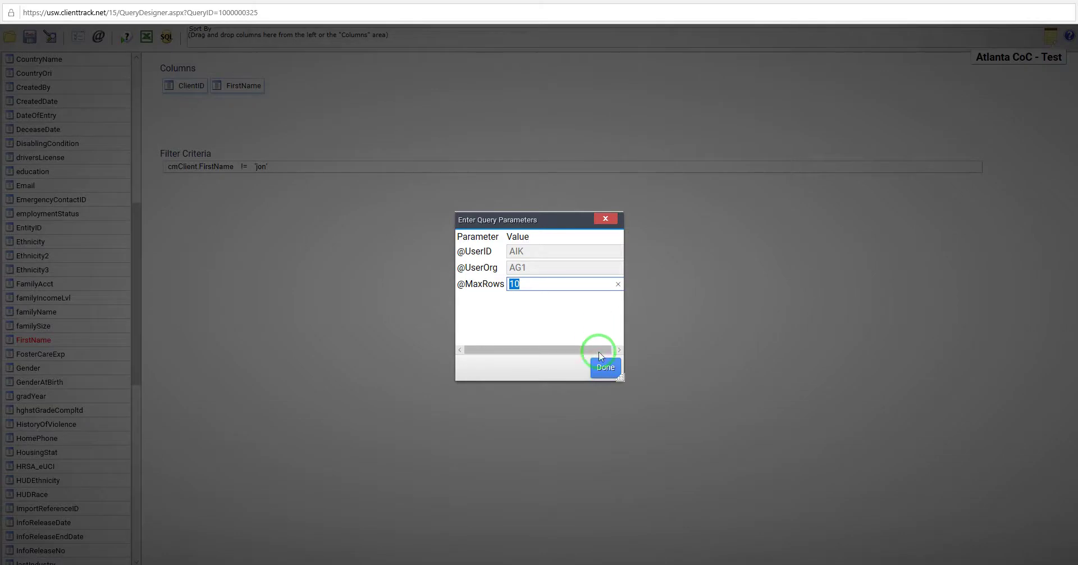
left_click(606, 368)
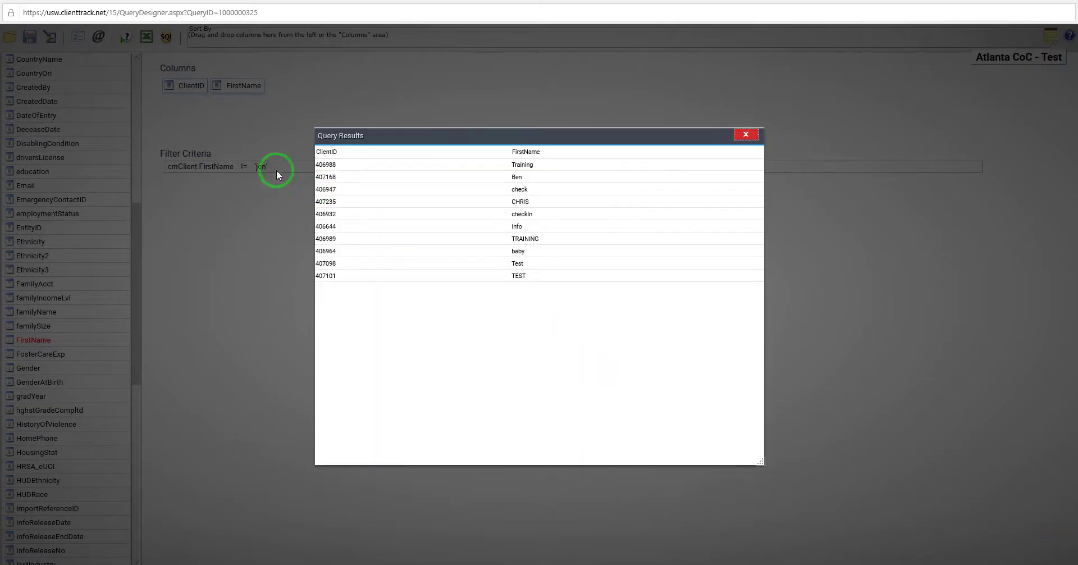
left_click(747, 136)
Step: Set the cmClient.FirstName criterion's operator to IN with a manually entered list of three sample first names
left_click(243, 167)
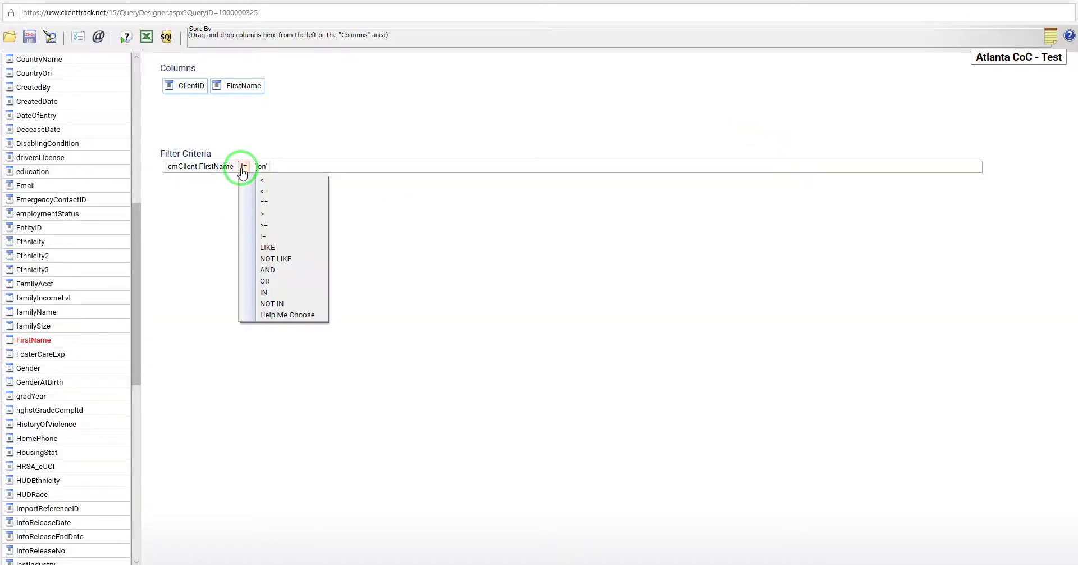
left_click(279, 293)
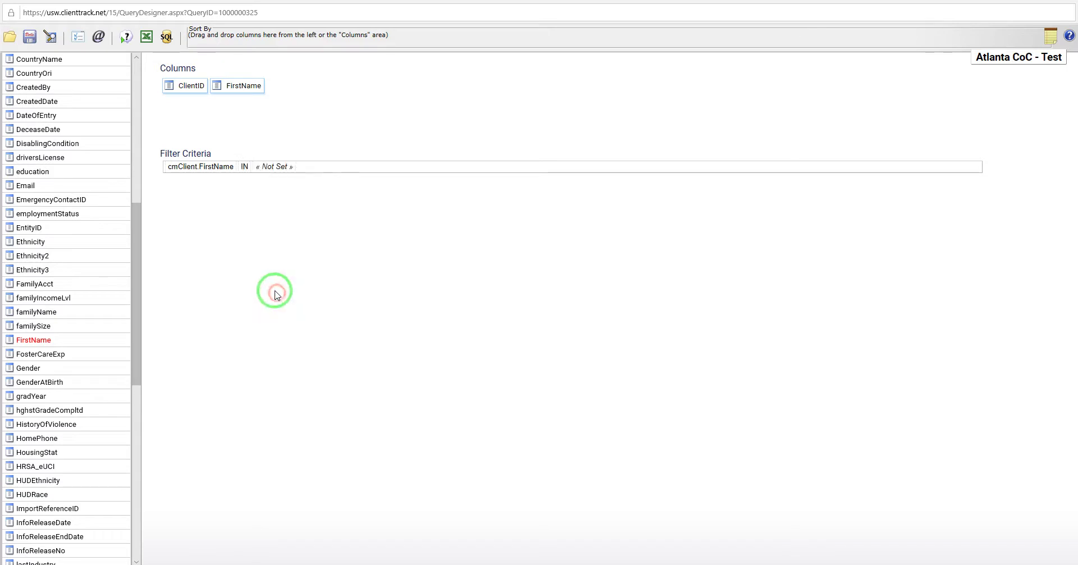
left_click(276, 166)
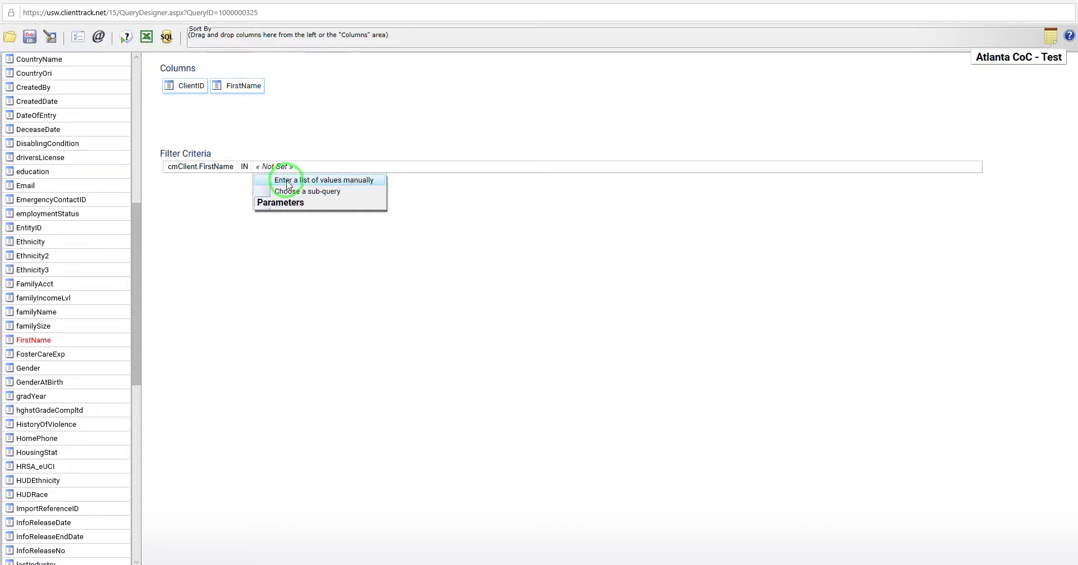
left_click(288, 181)
left_click(456, 283)
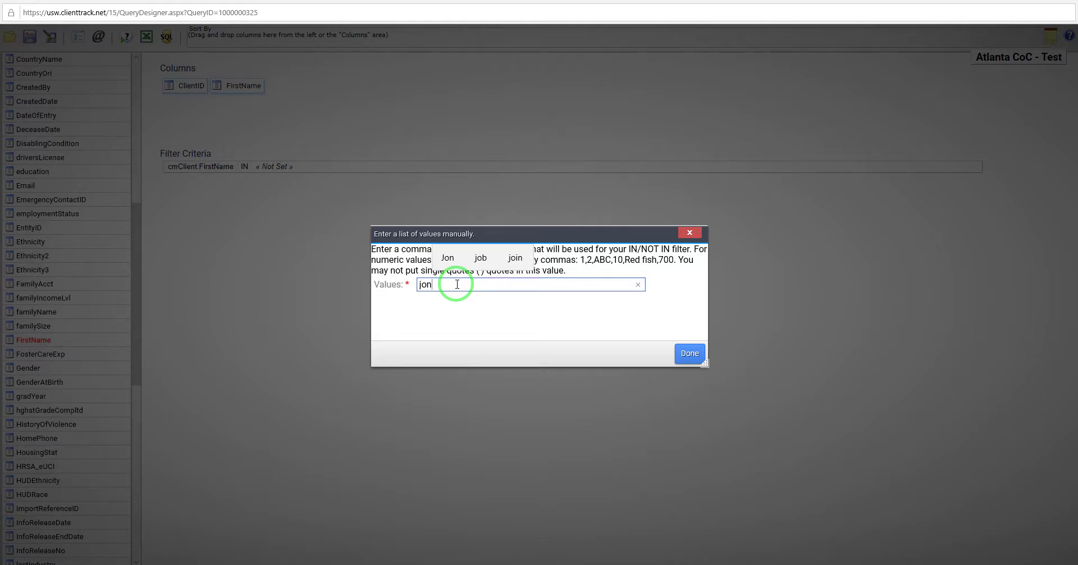
type("jon,adam,mary")
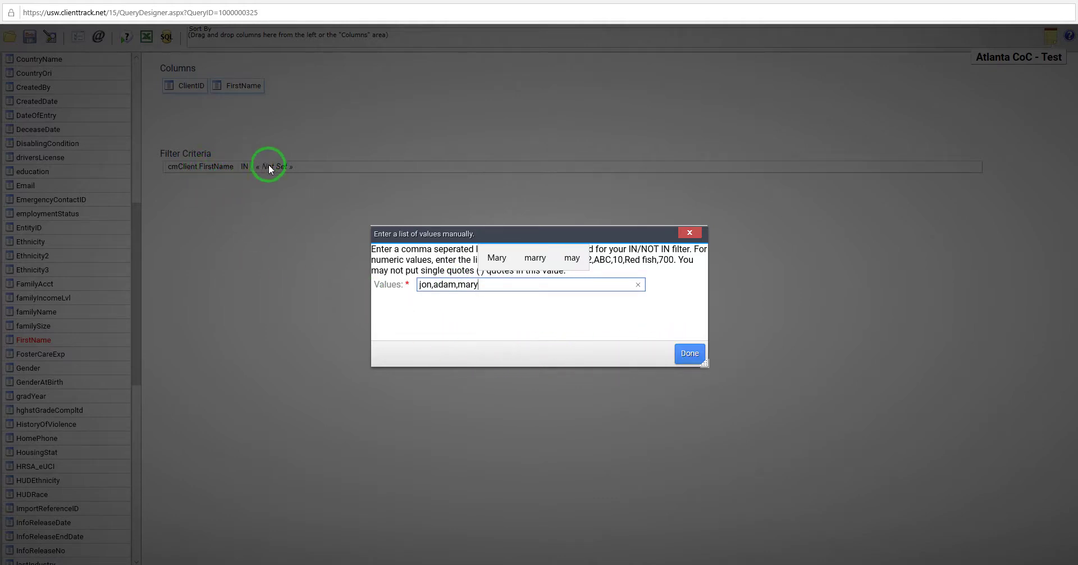
left_click(690, 353)
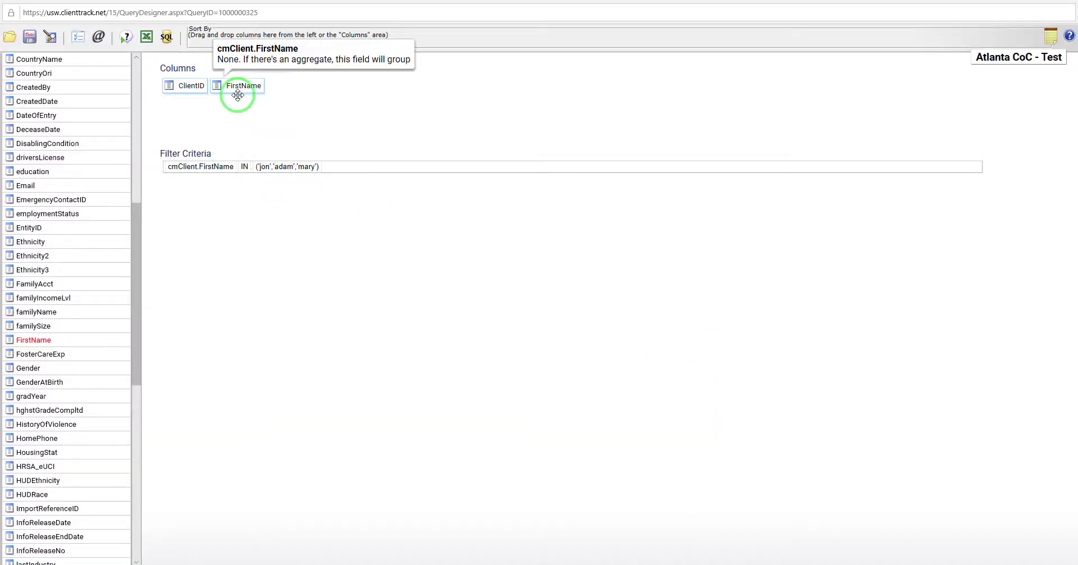
left_click(126, 36)
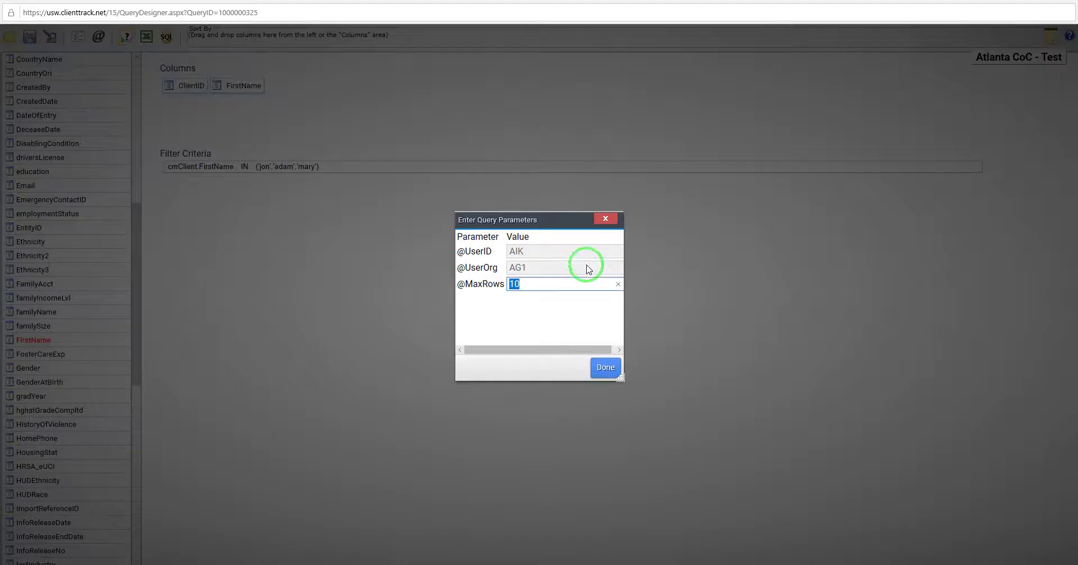
left_click(604, 364)
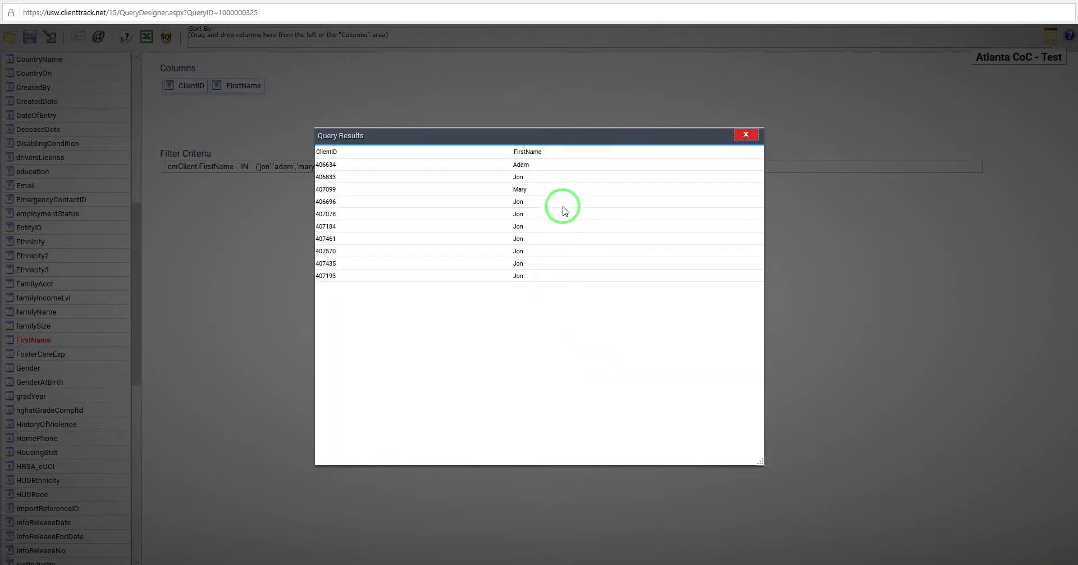
left_click(745, 135)
Step: Switch the cmClient.FirstName criterion's operator to NOT IN and show the options for its value
left_click(244, 167)
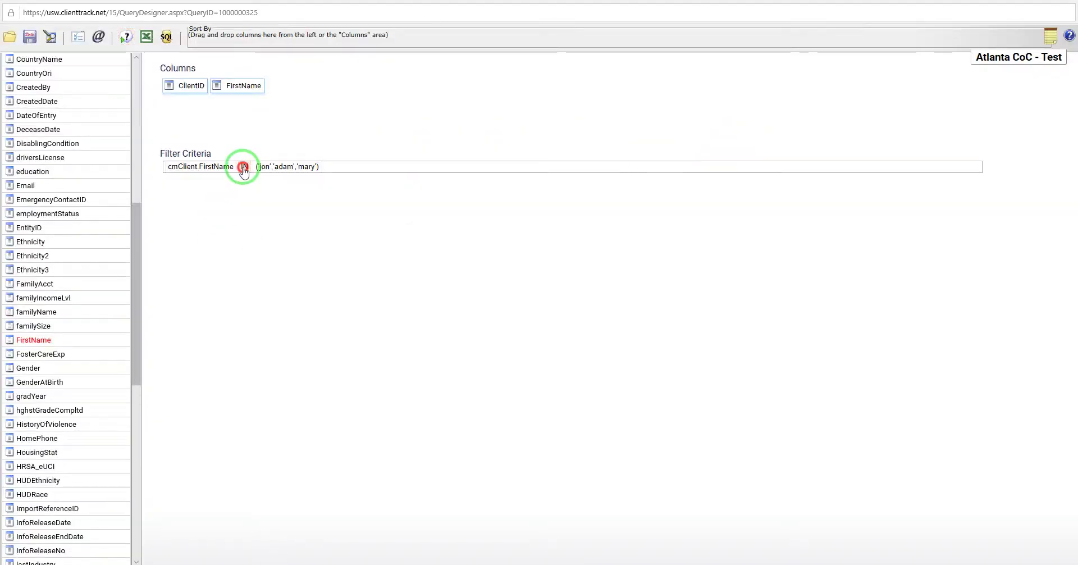
left_click(272, 303)
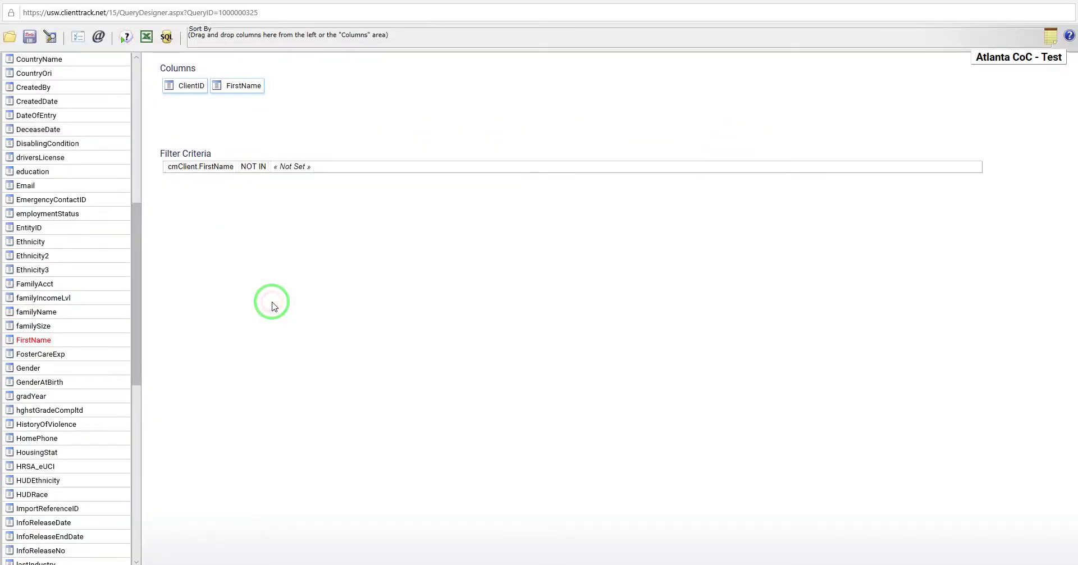
left_click(287, 168)
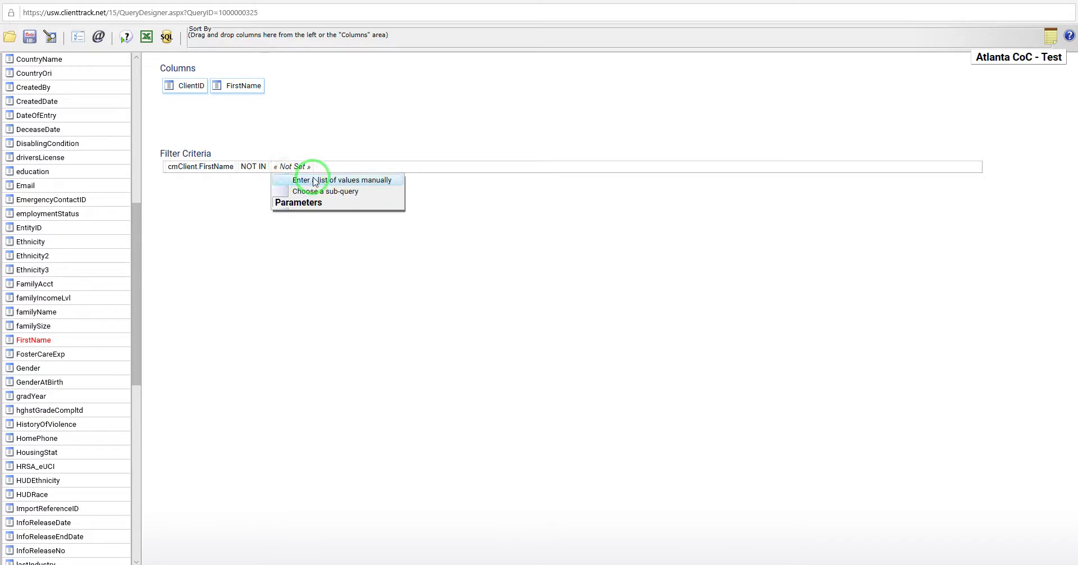
left_click(578, 231)
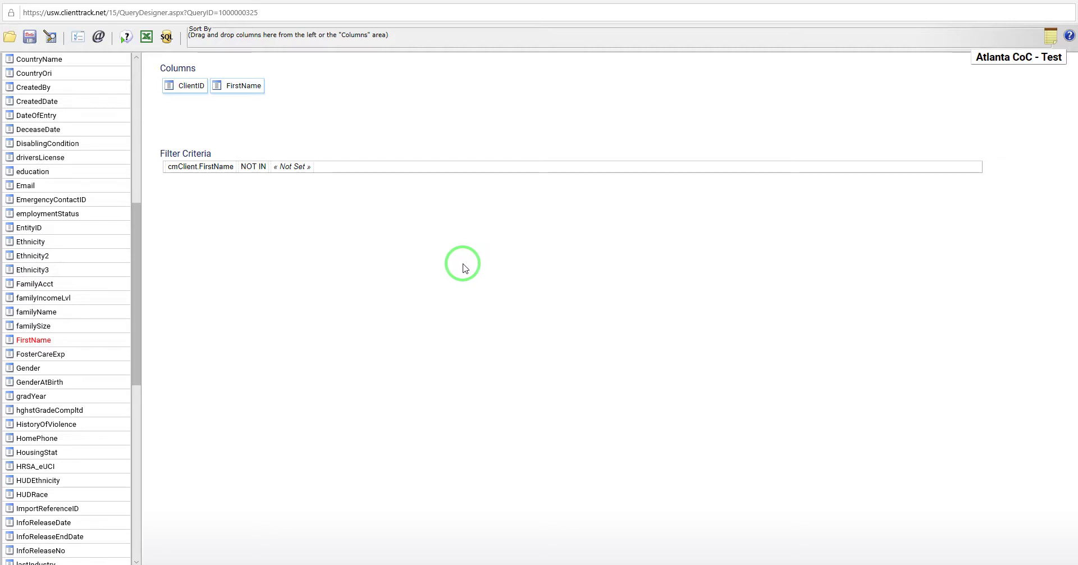
Step: Set the cmClient.FirstName criterion's operator back to == with a sample first name as the literal value
left_click(254, 166)
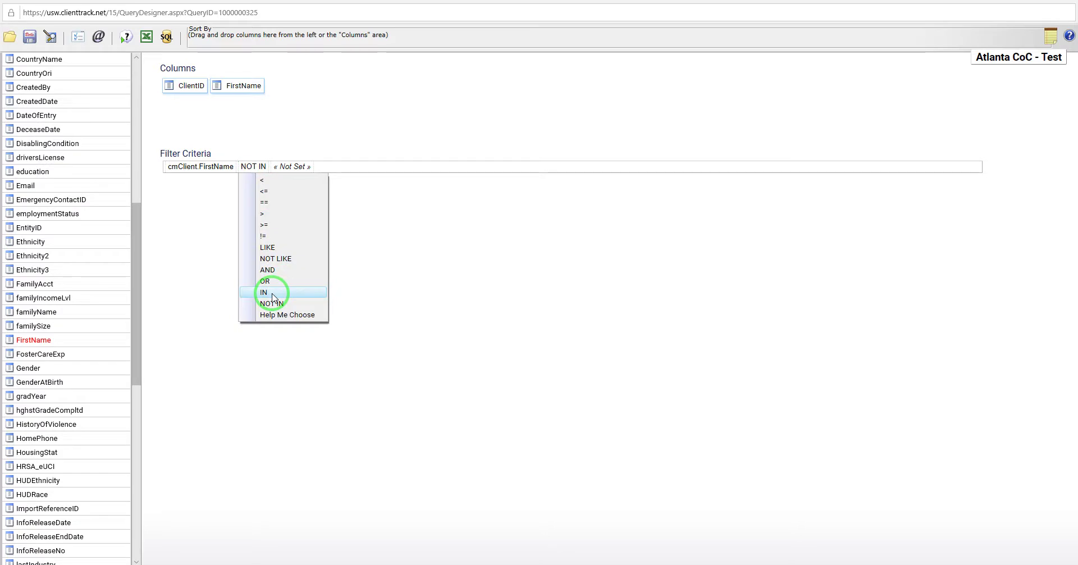
left_click(289, 204)
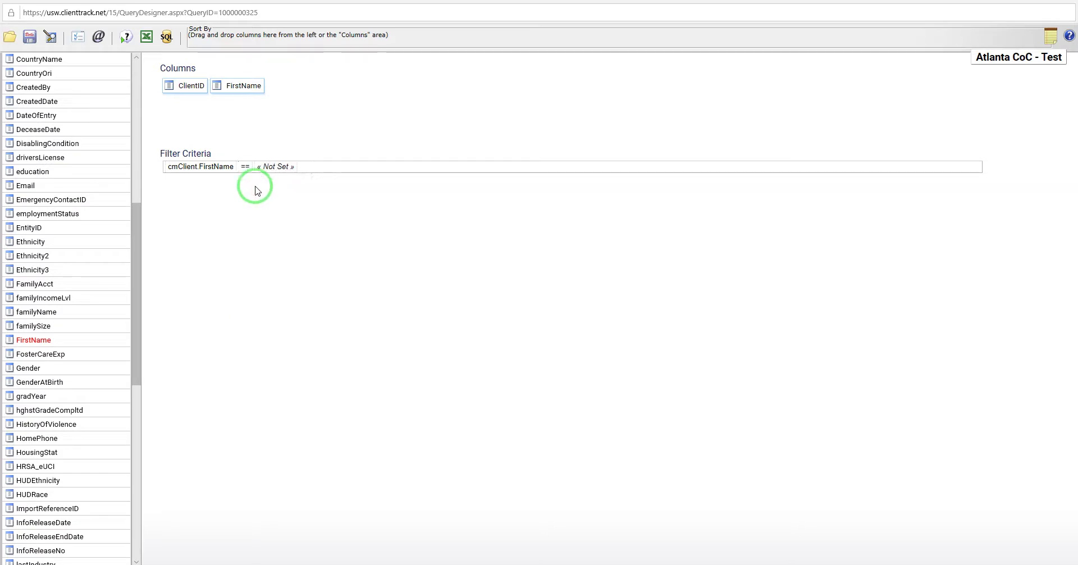
left_click(274, 166)
left_click(279, 180)
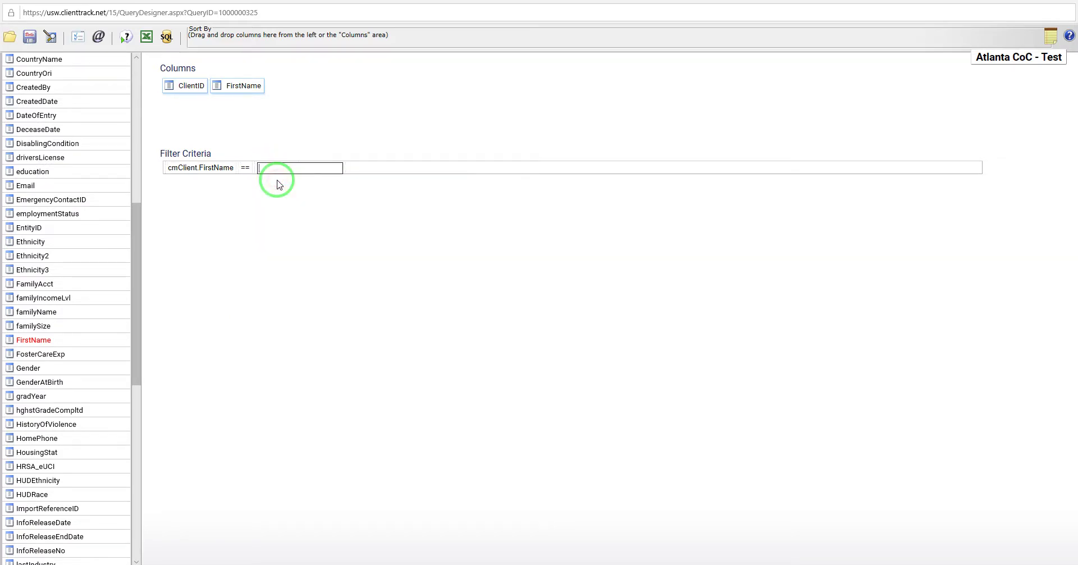
type("Jon")
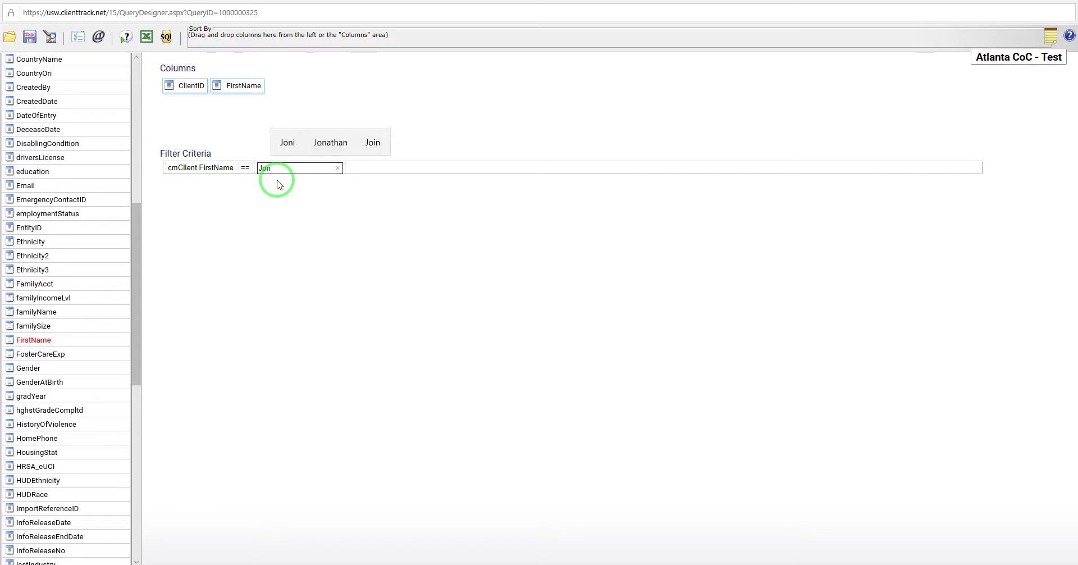
key("Return")
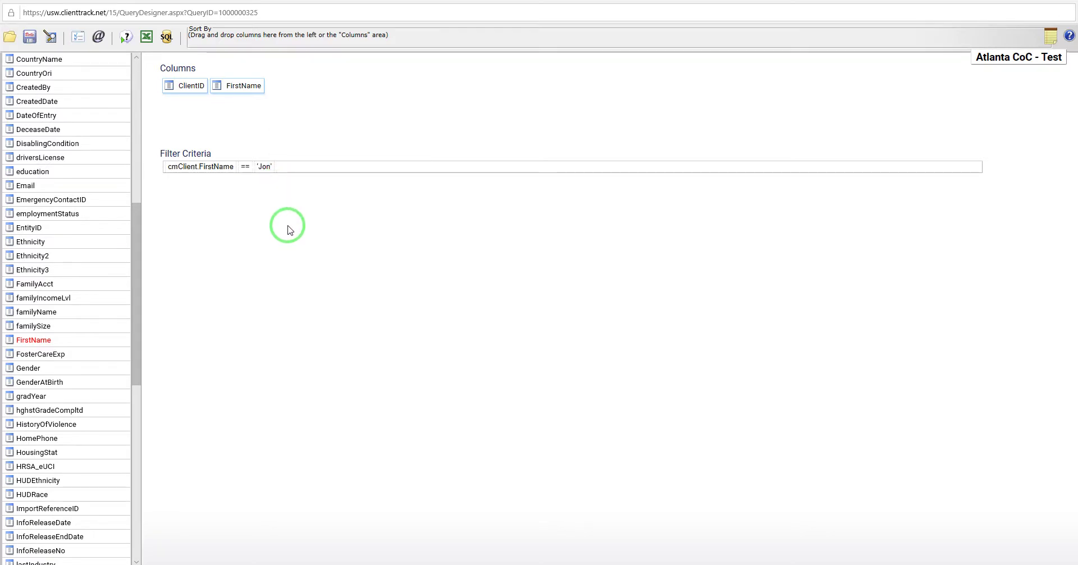
Step: Add a second, empty filter criterion joined to the cmClient.FirstName criterion with AND
left_click(246, 171)
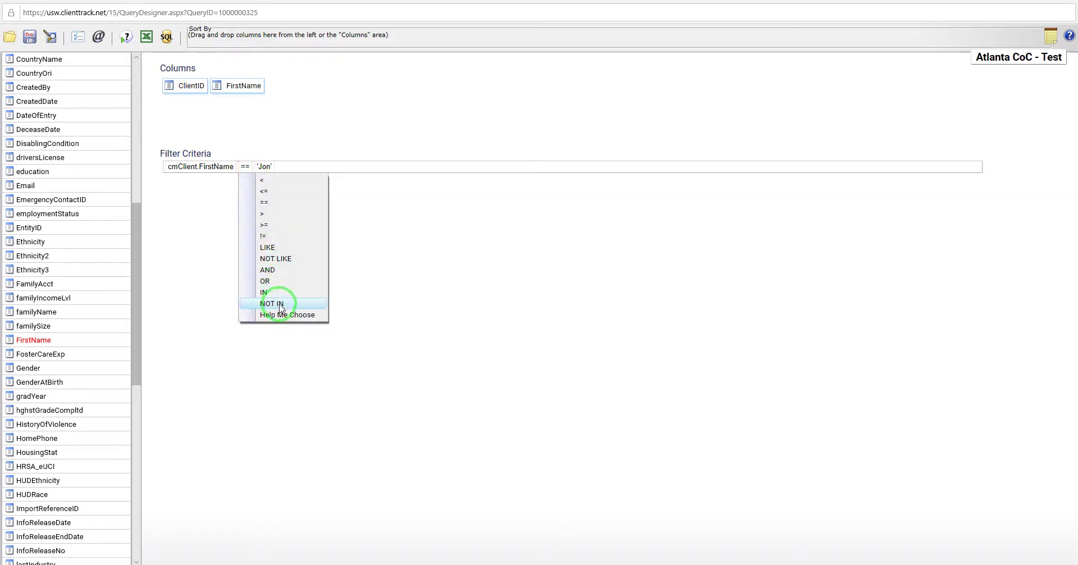
left_click(461, 249)
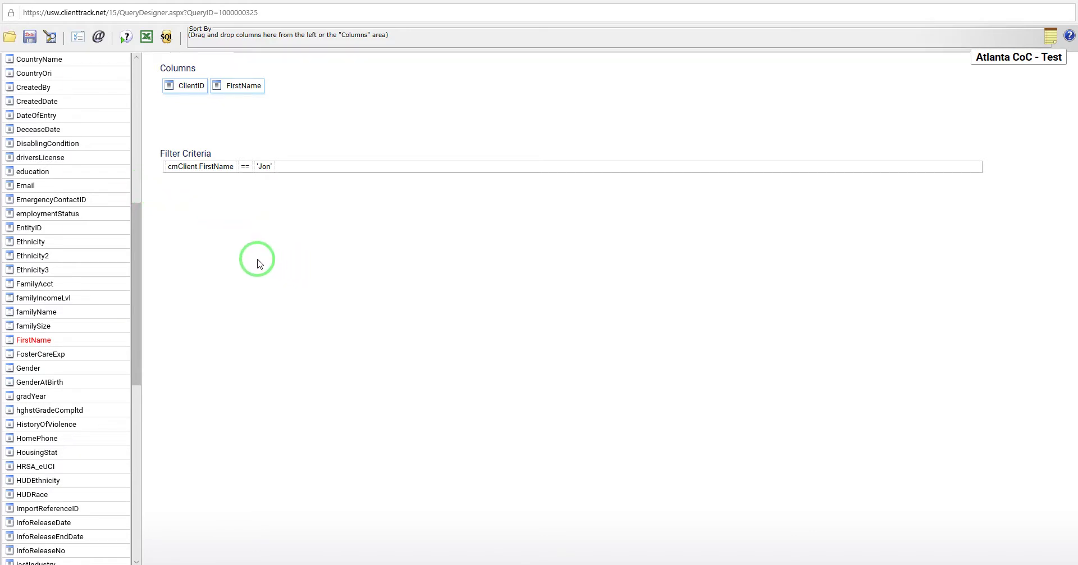
left_click(245, 167)
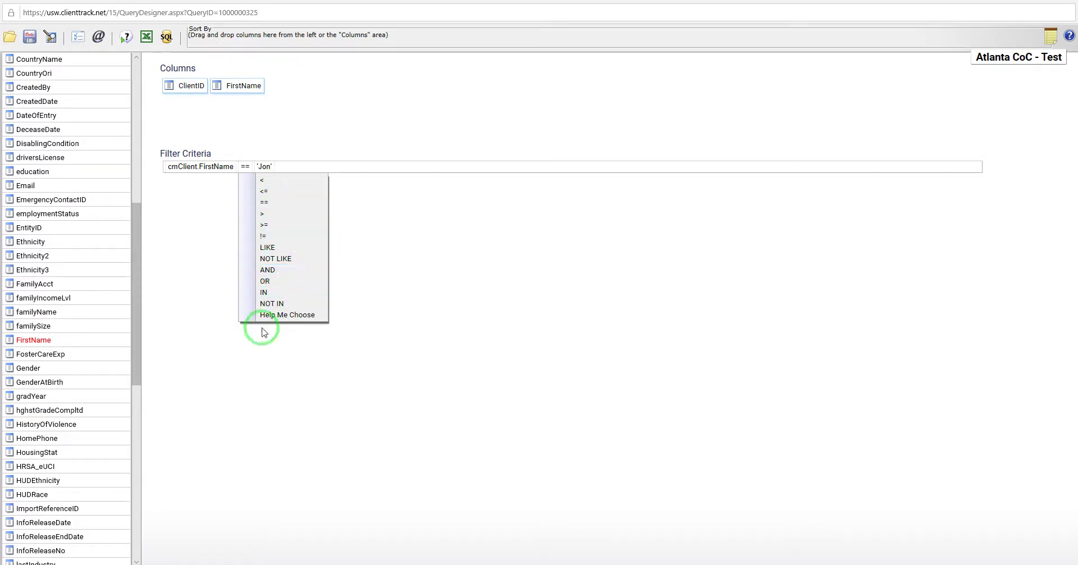
left_click(279, 274)
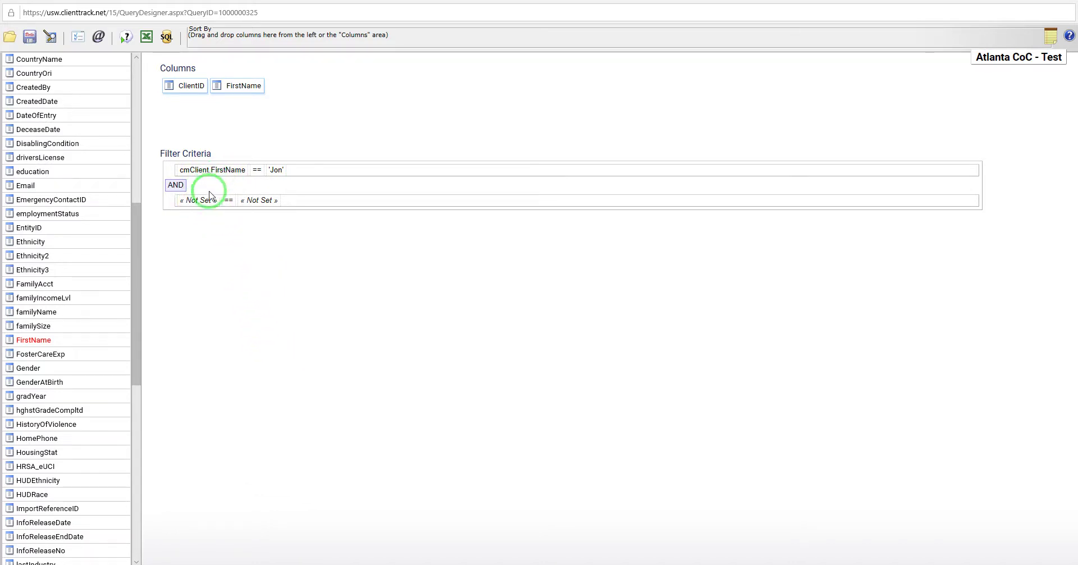
Step: Set the empty criterion below AND to cmClient.CreatedDate >= the literal value 1/1/19
left_click(196, 203)
mouse_move(233, 314)
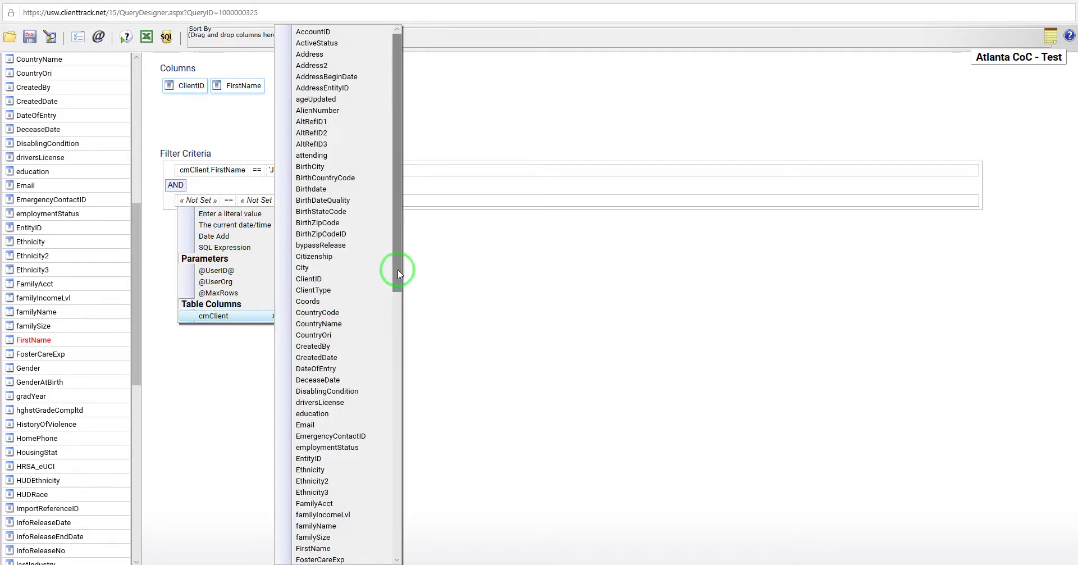
left_click(326, 358)
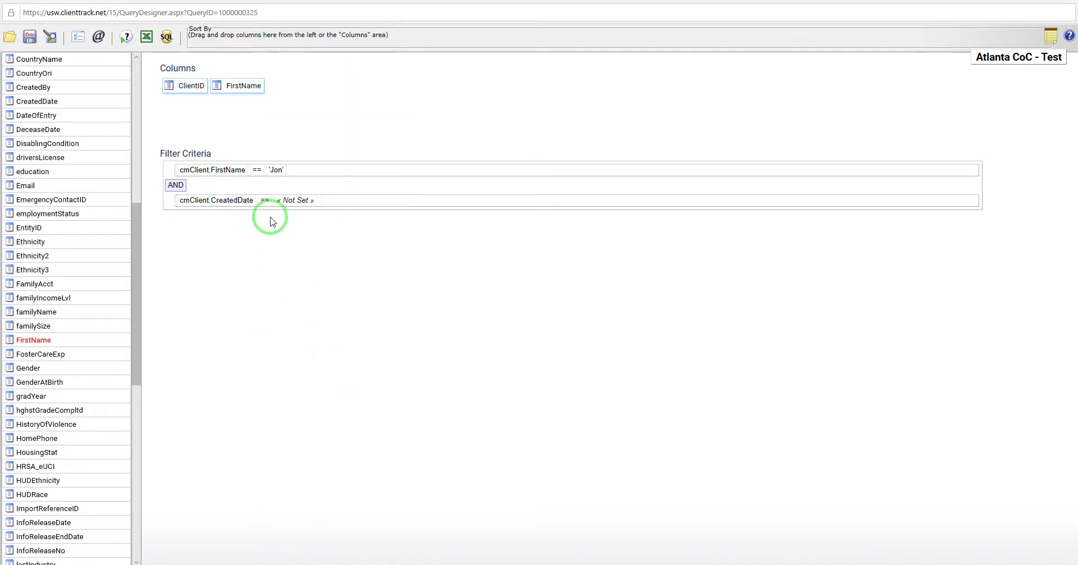
left_click(265, 201)
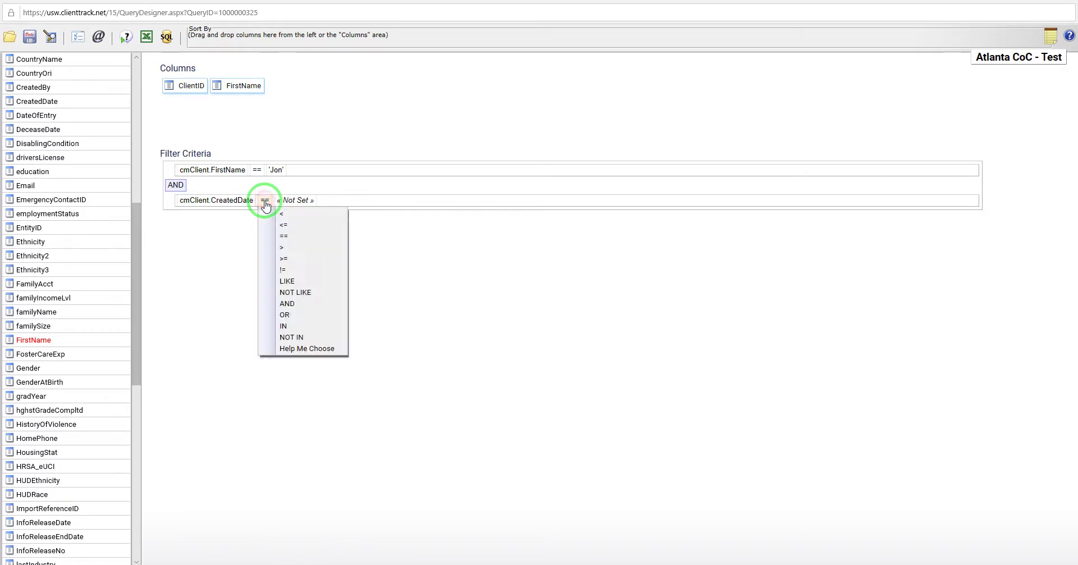
left_click(285, 258)
left_click(291, 200)
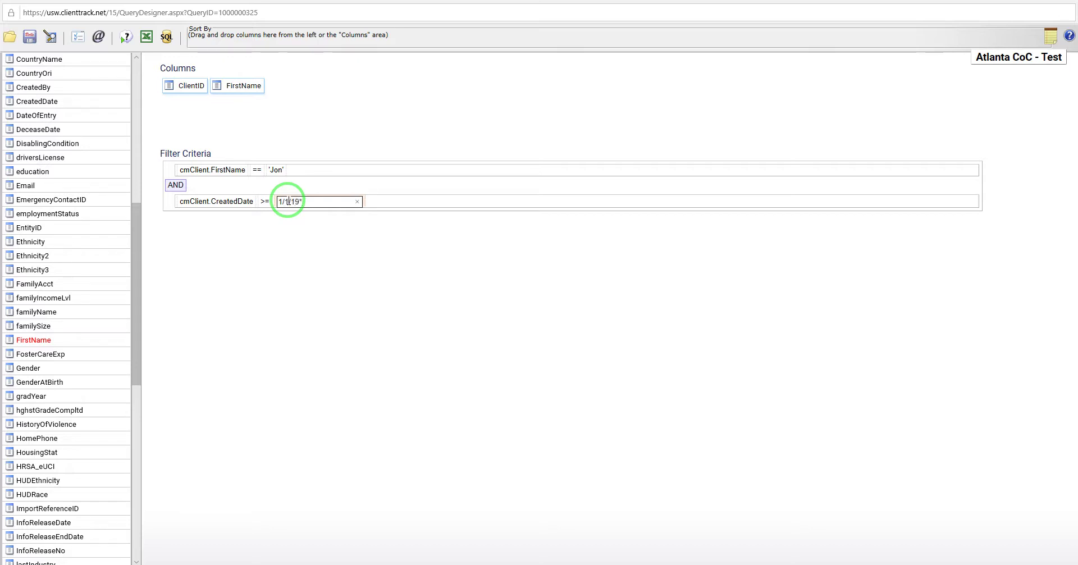
left_click(252, 304)
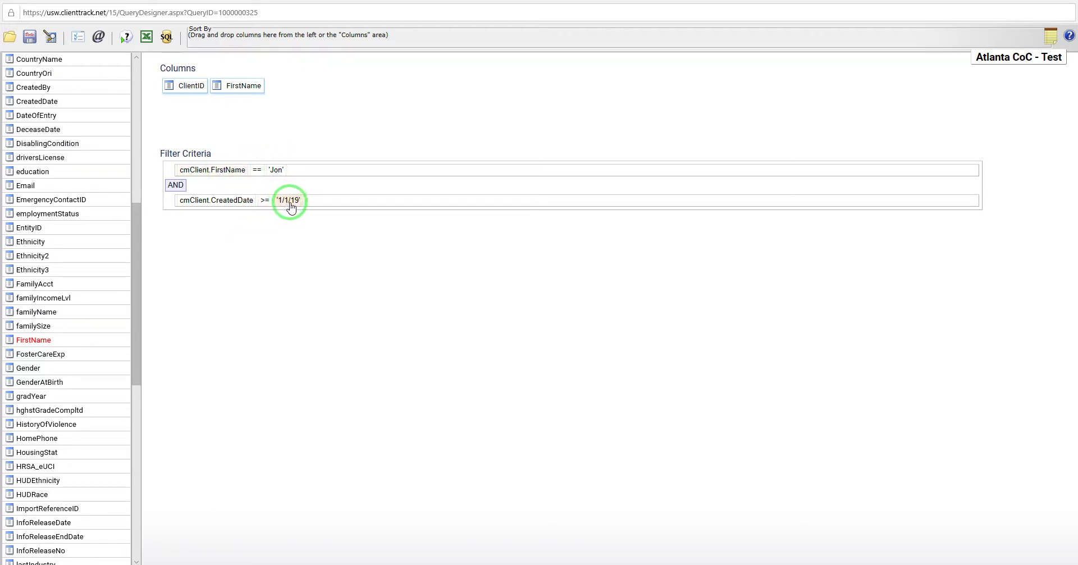
Step: Run the query with the combined first-name and created-date filter to view the matching clients
left_click(126, 36)
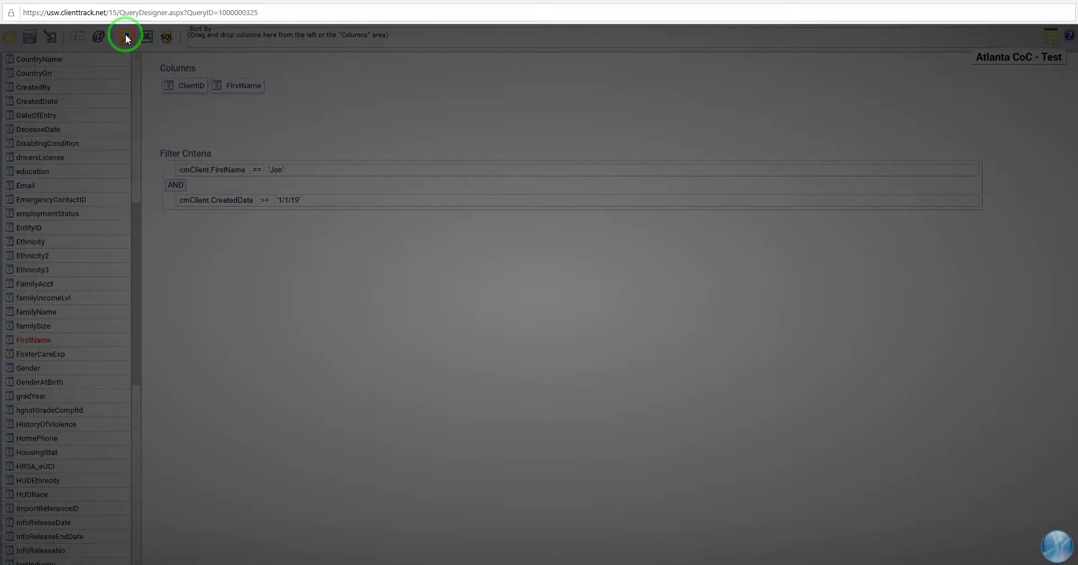
key("Return")
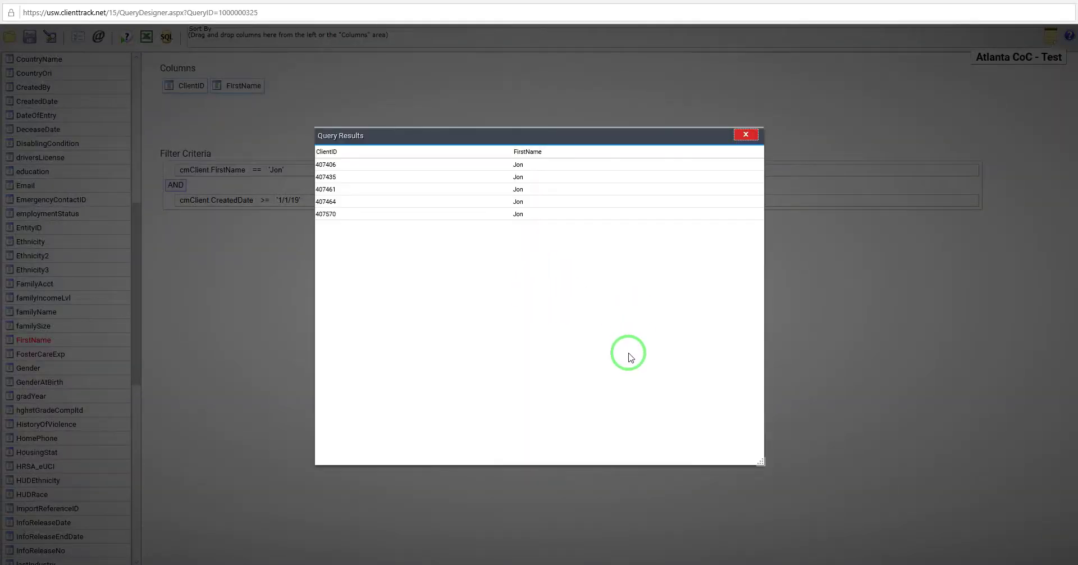
Step: Close the query results and add an empty criterion joined with OR to the cmClient.CreatedDate criterion
left_click(747, 134)
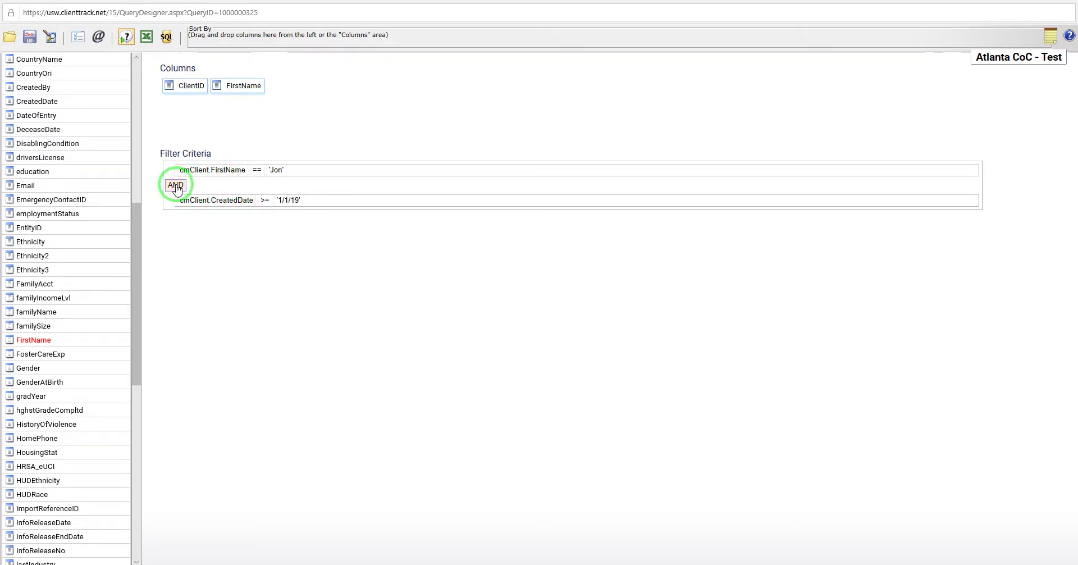
left_click(265, 200)
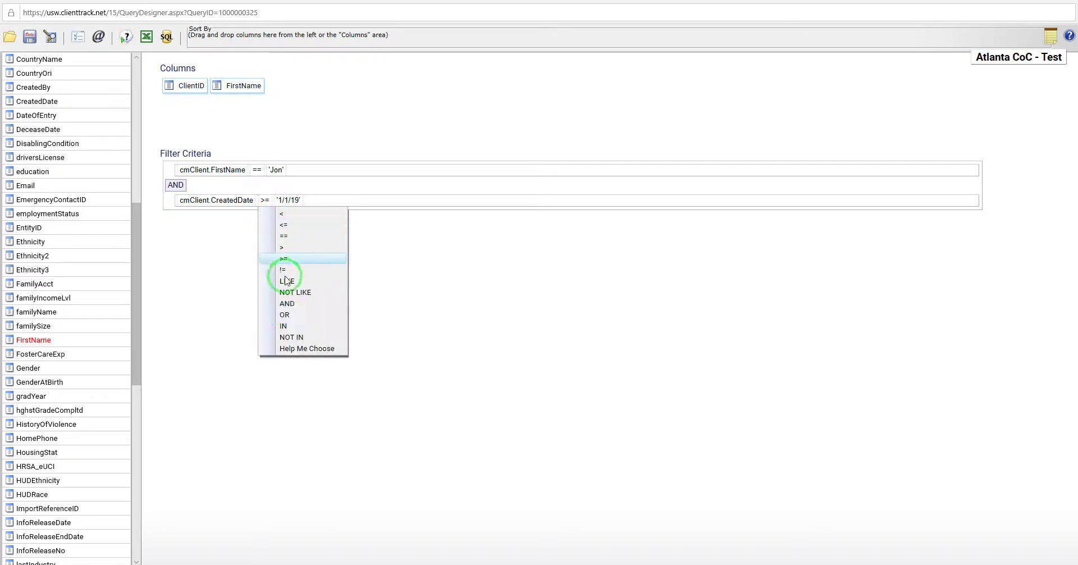
left_click(289, 315)
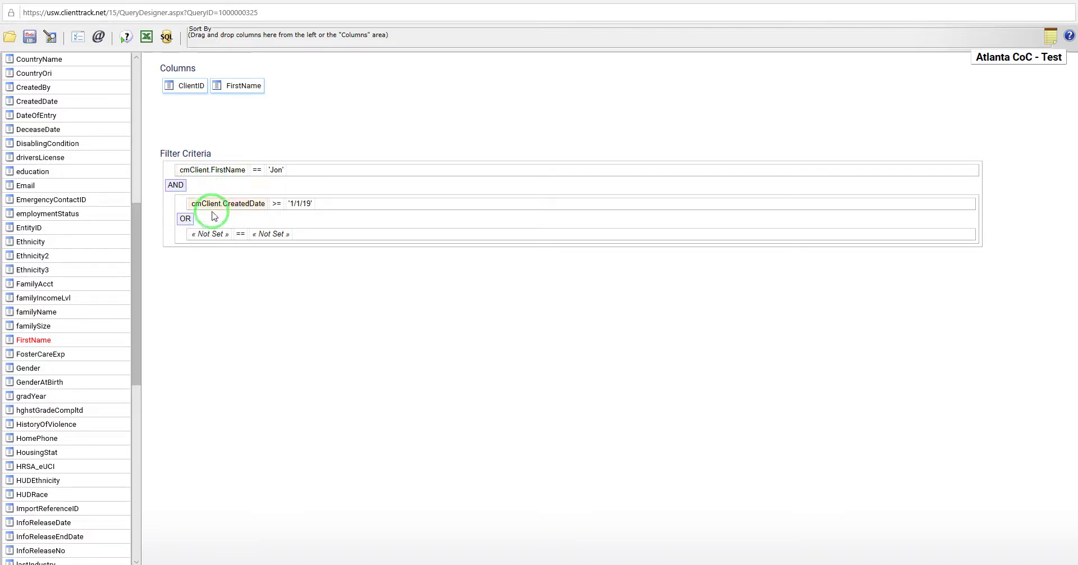
Step: Change the cmClient.FirstName criterion above AND to cmClient.CreatedDate >= the literal value 1/1/19
left_click(218, 174)
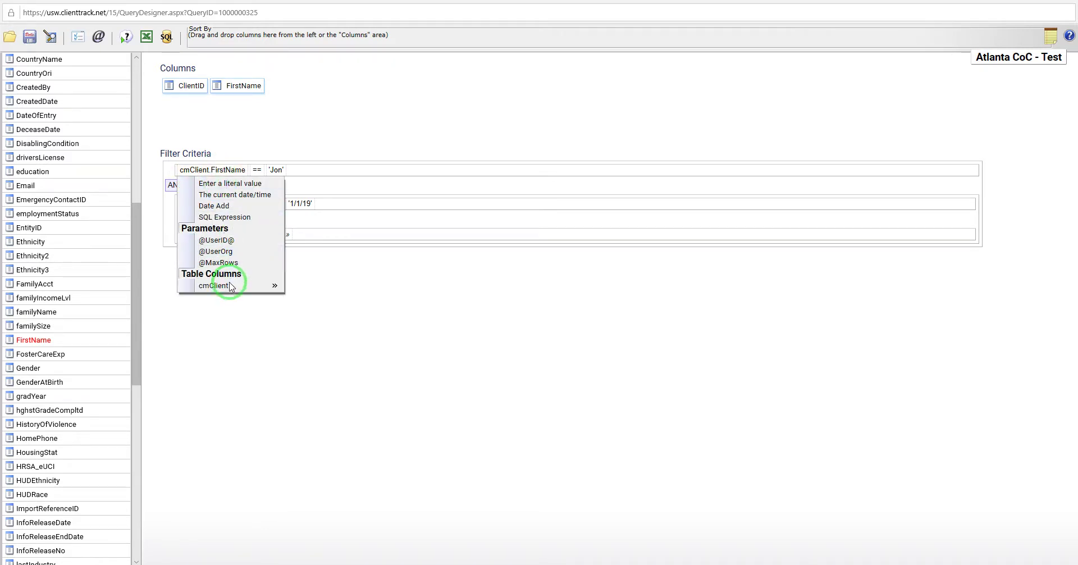
mouse_move(232, 285)
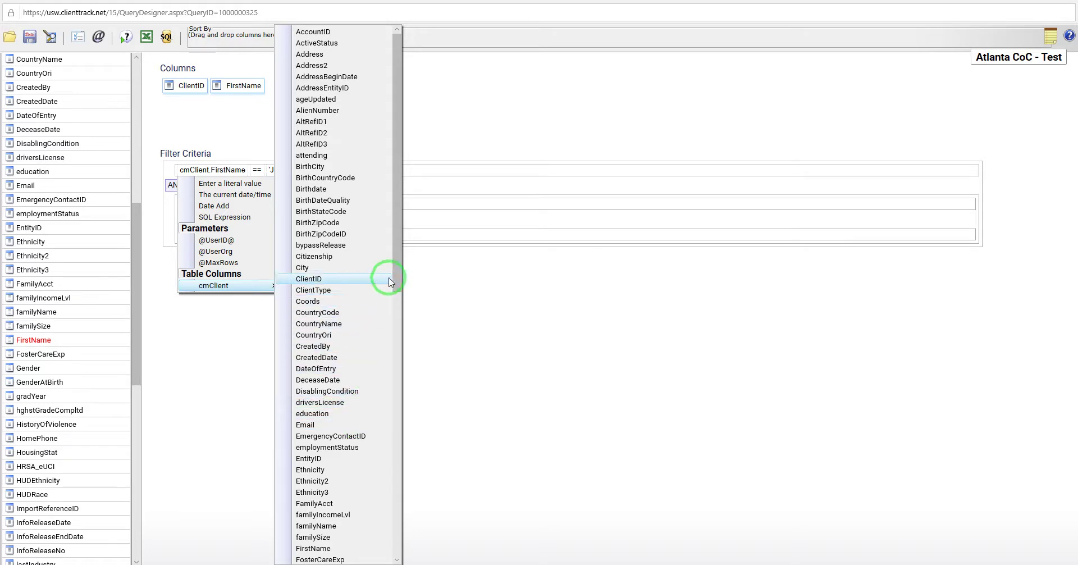
left_click_drag(397, 248, 398, 253)
left_click(323, 346)
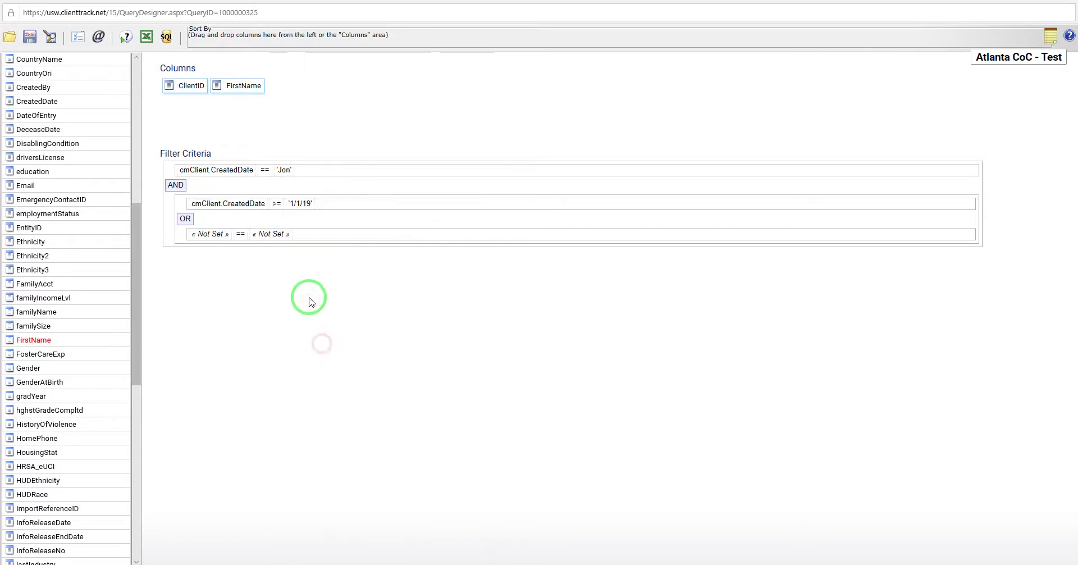
left_click(274, 174)
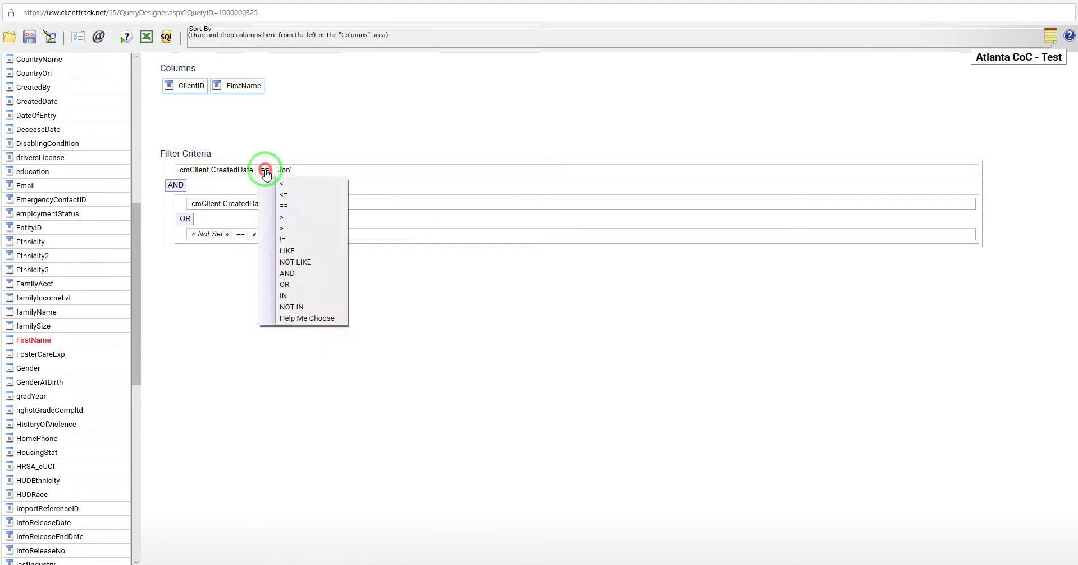
left_click(281, 227)
left_click(284, 170)
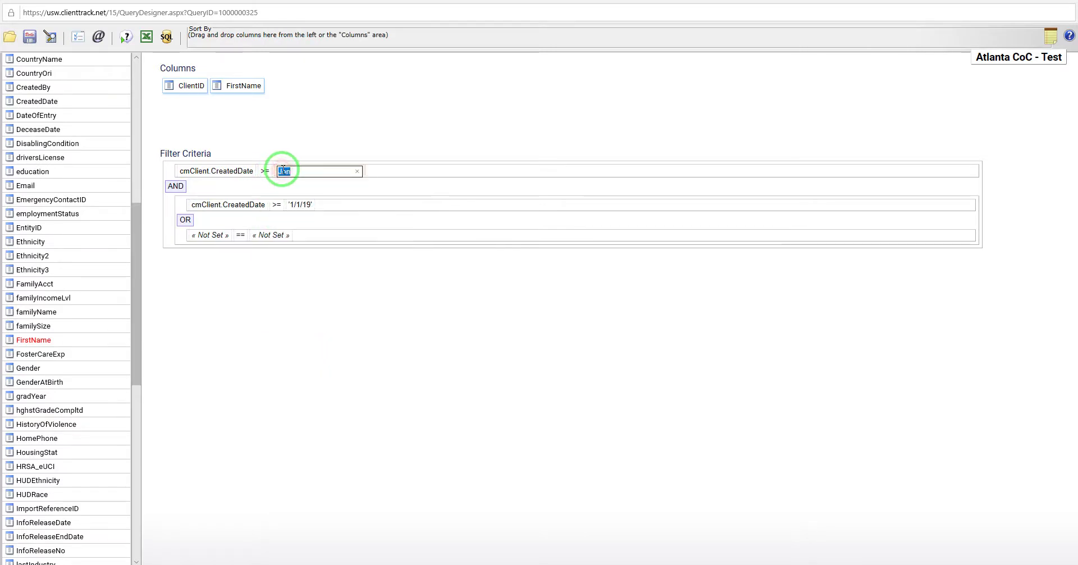
left_click(253, 296)
Step: Change the upper criterion in the nested OR group to cmClient.FirstName == a sample first name
left_click(263, 204)
mouse_move(239, 319)
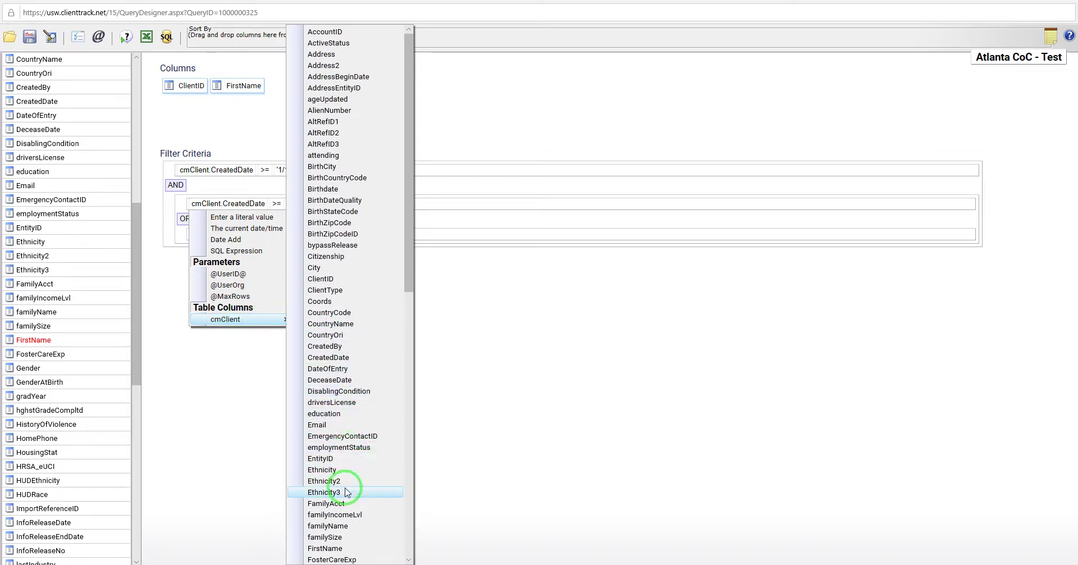
left_click(344, 548)
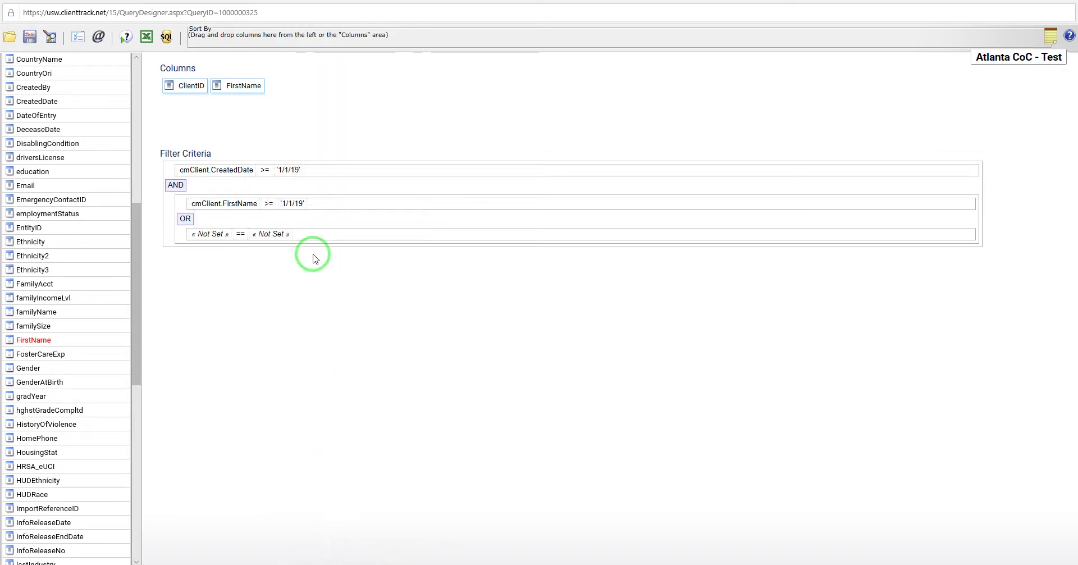
left_click(269, 203)
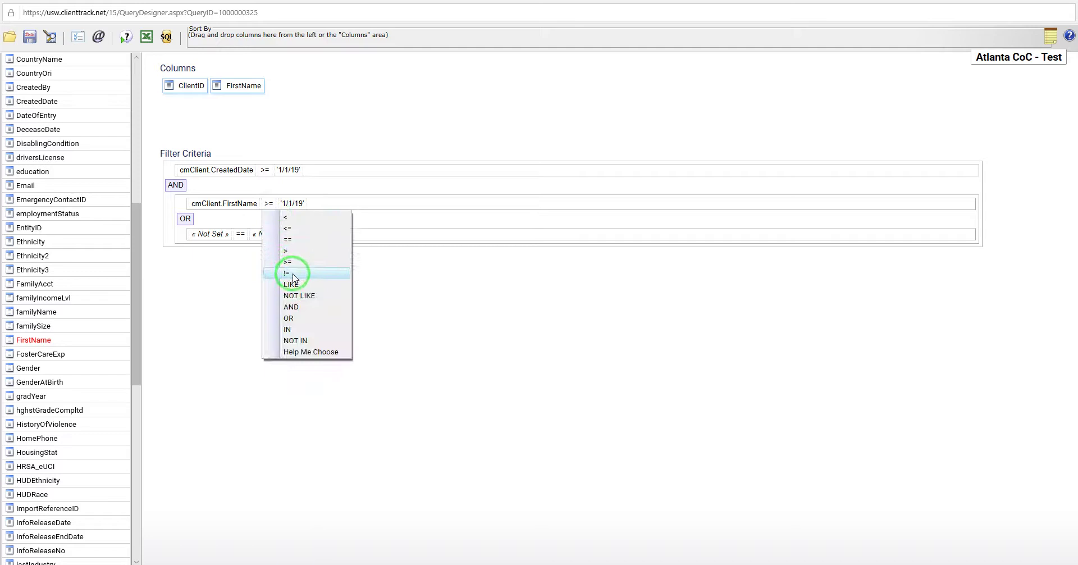
left_click(287, 239)
left_click(292, 204)
left_click(288, 202)
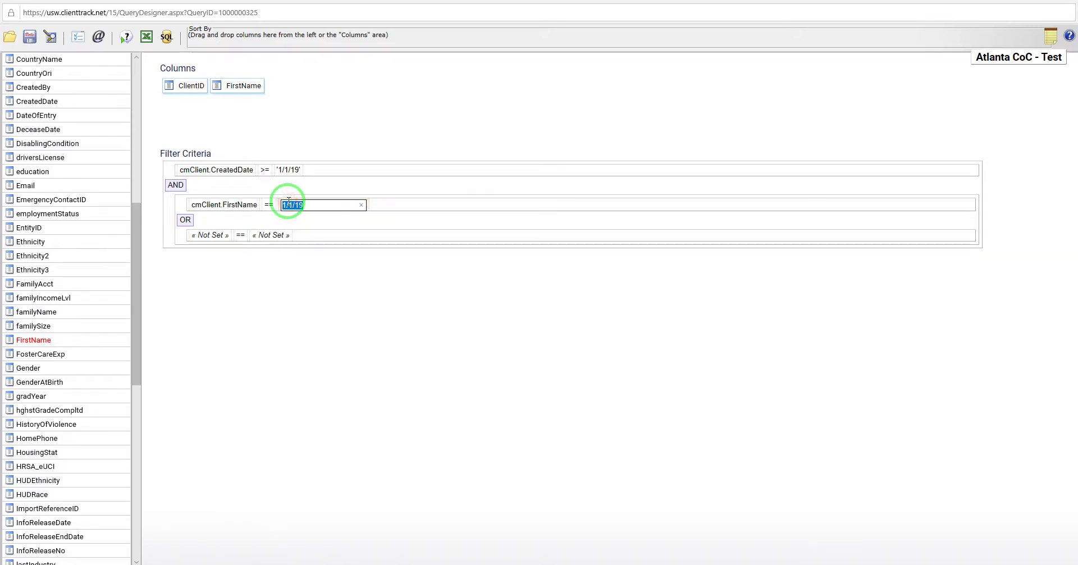
left_click(266, 301)
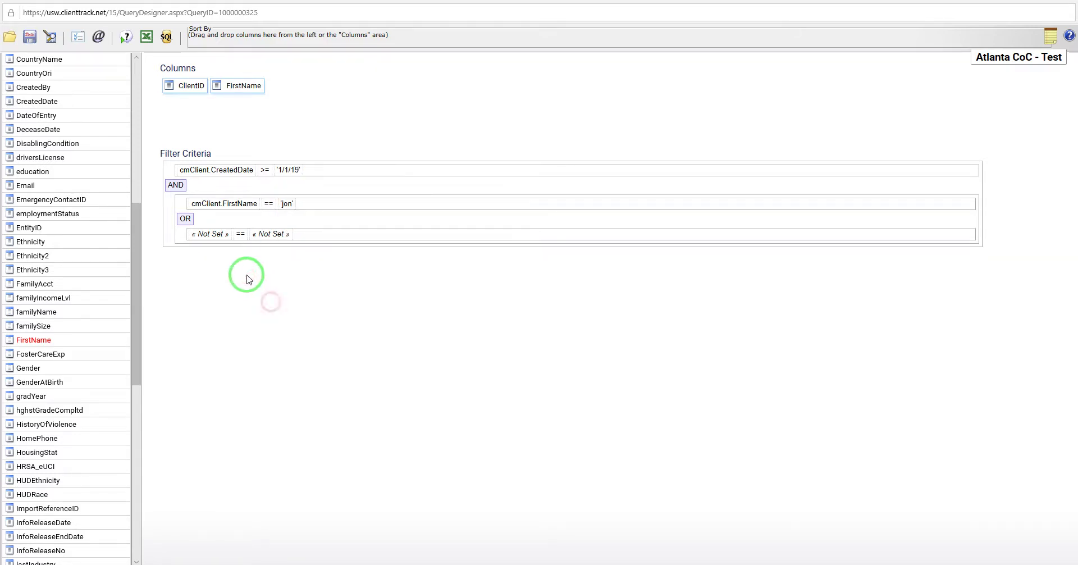
Step: Set the empty criterion below OR to cmClient.FirstName == a second sample first name as the literal value
left_click(212, 235)
mouse_move(228, 350)
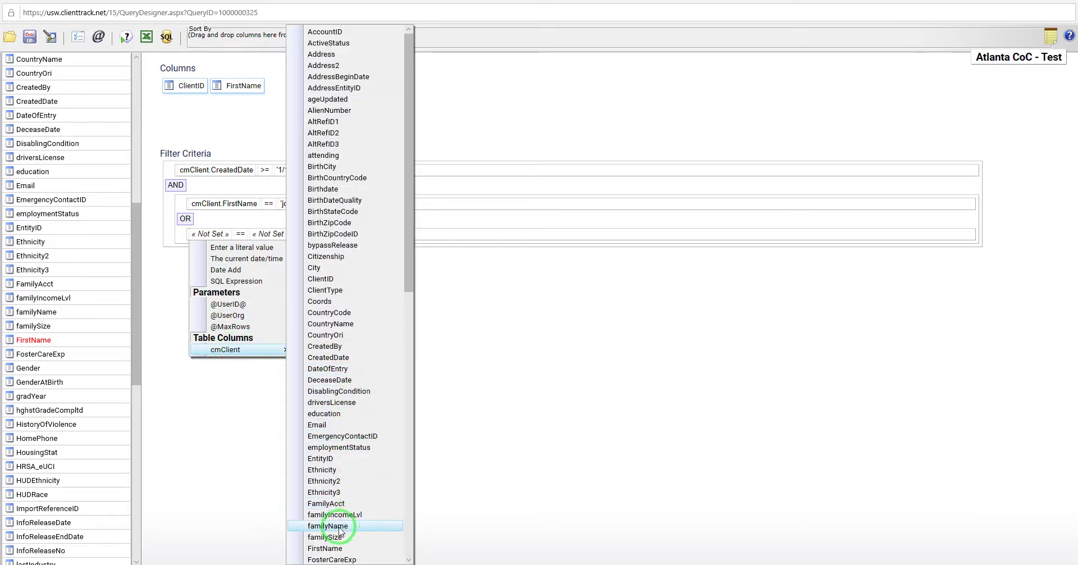
left_click(332, 549)
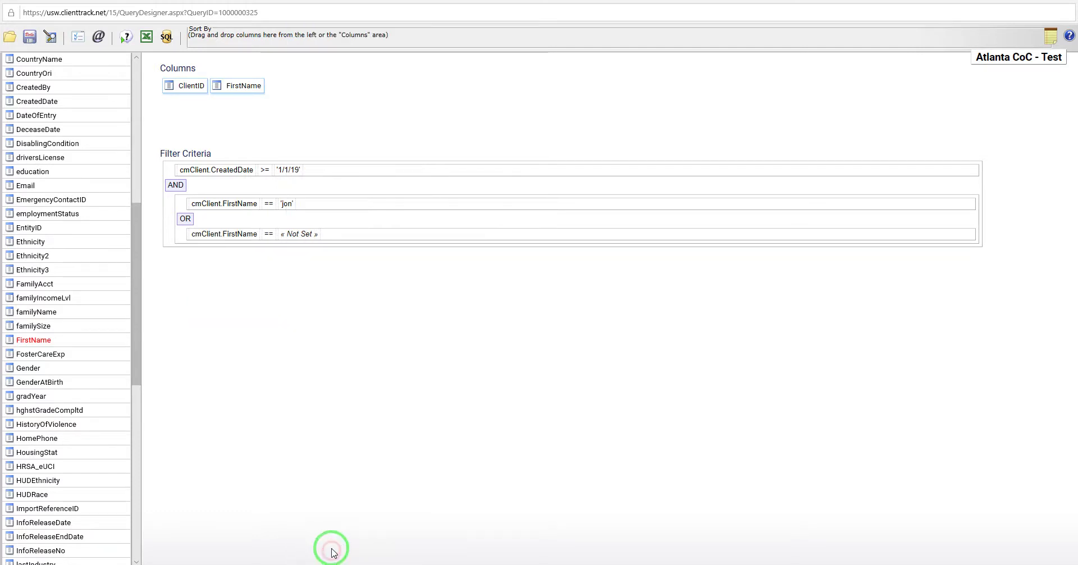
left_click(277, 244)
left_click(301, 245)
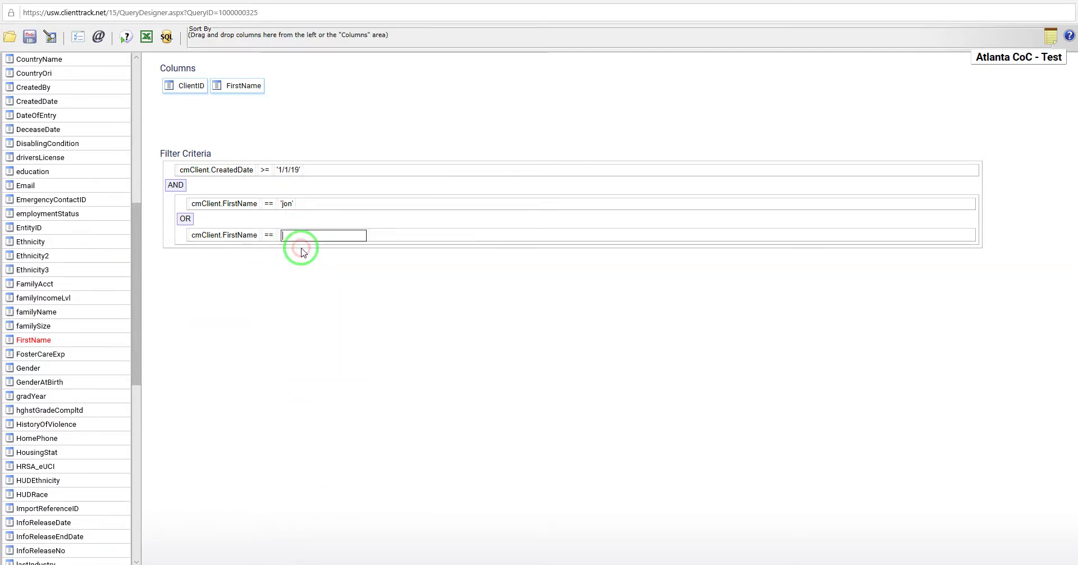
type("adam")
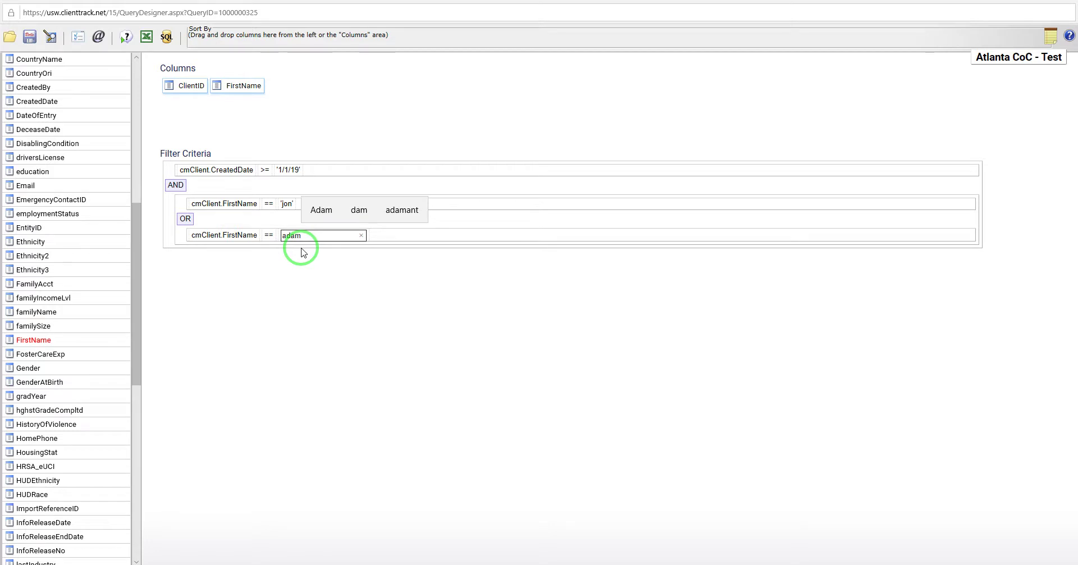
left_click(297, 319)
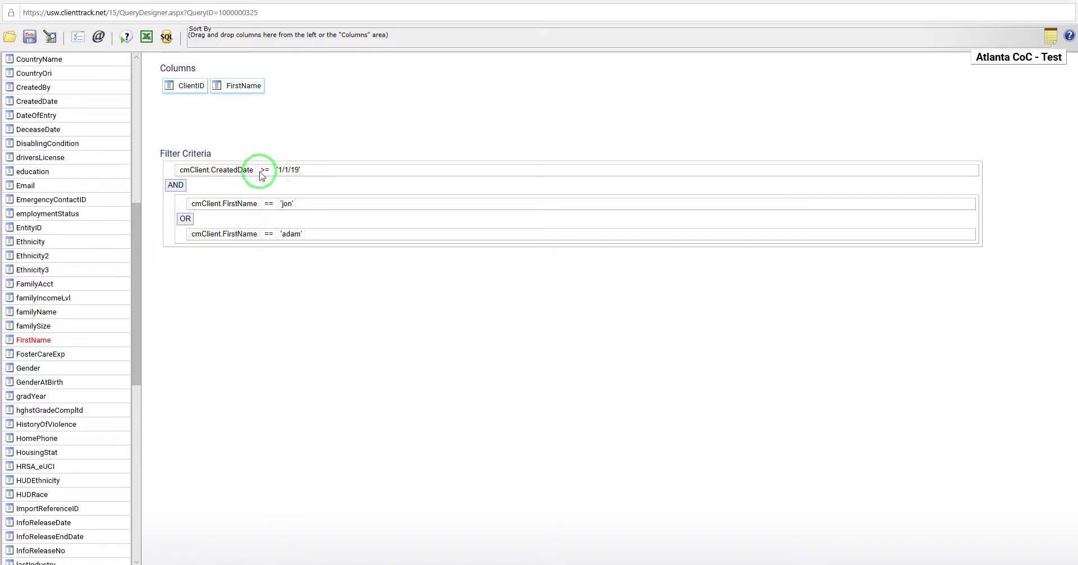
Step: Run the query with the created-date criterion and the nested OR first-name criteria, view the matching clients, and close the results
left_click(125, 39)
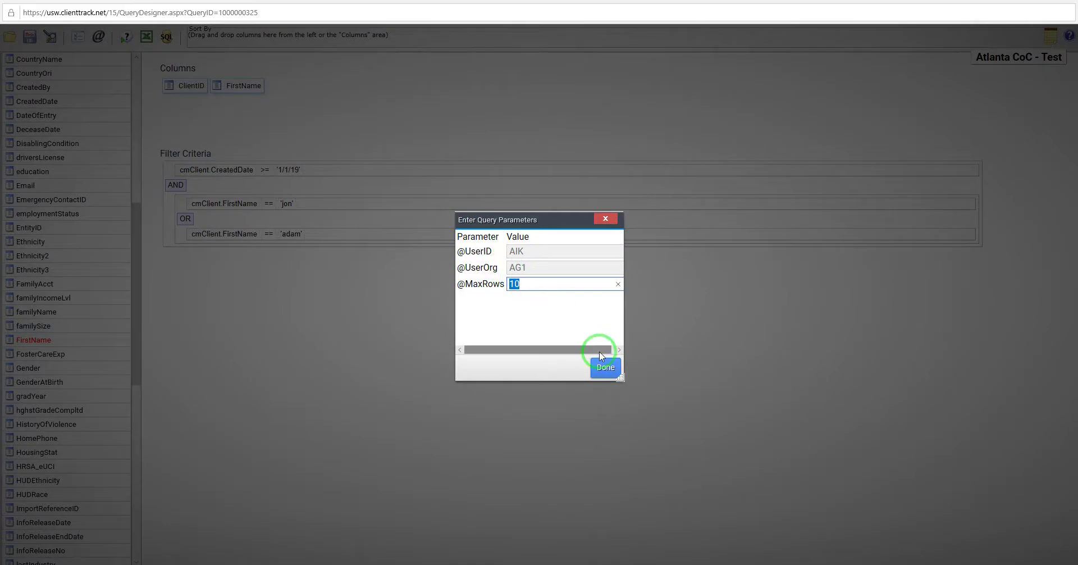
left_click(604, 368)
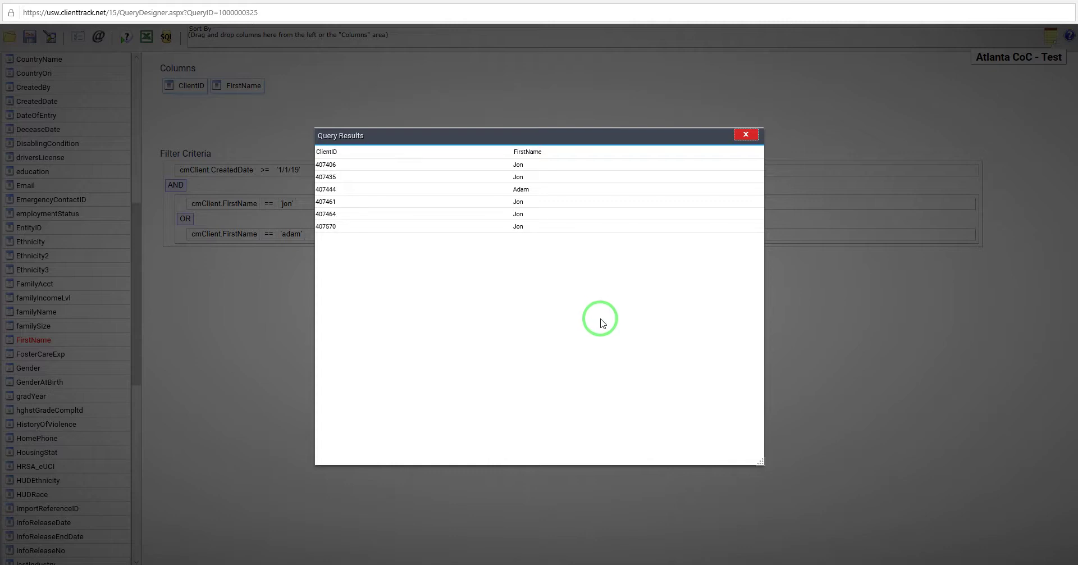
left_click(744, 135)
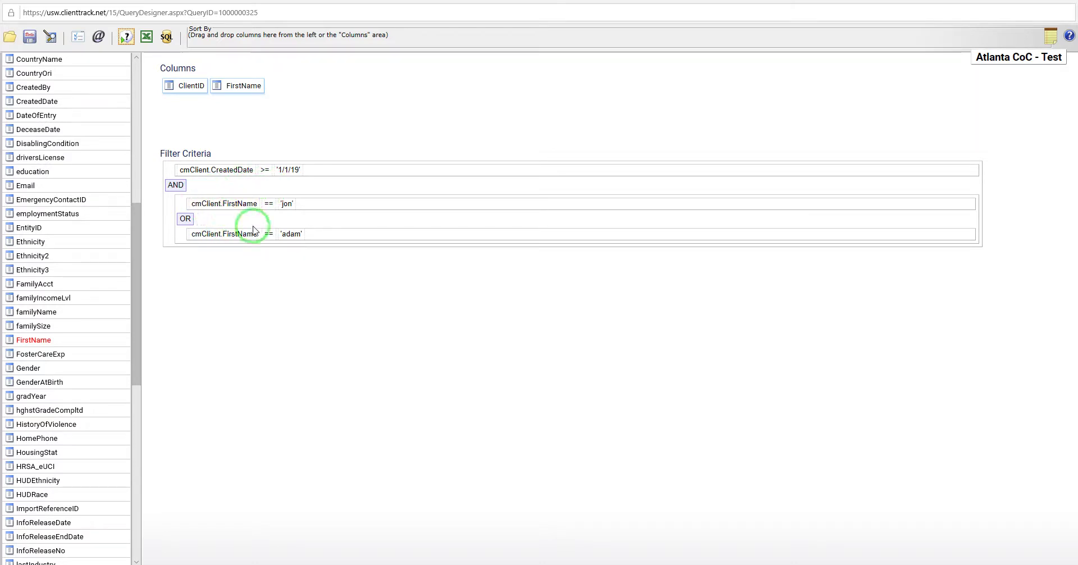
Step: Change the outer connector from AND to OR and the nested first-name connector from OR to AND
left_click(176, 186)
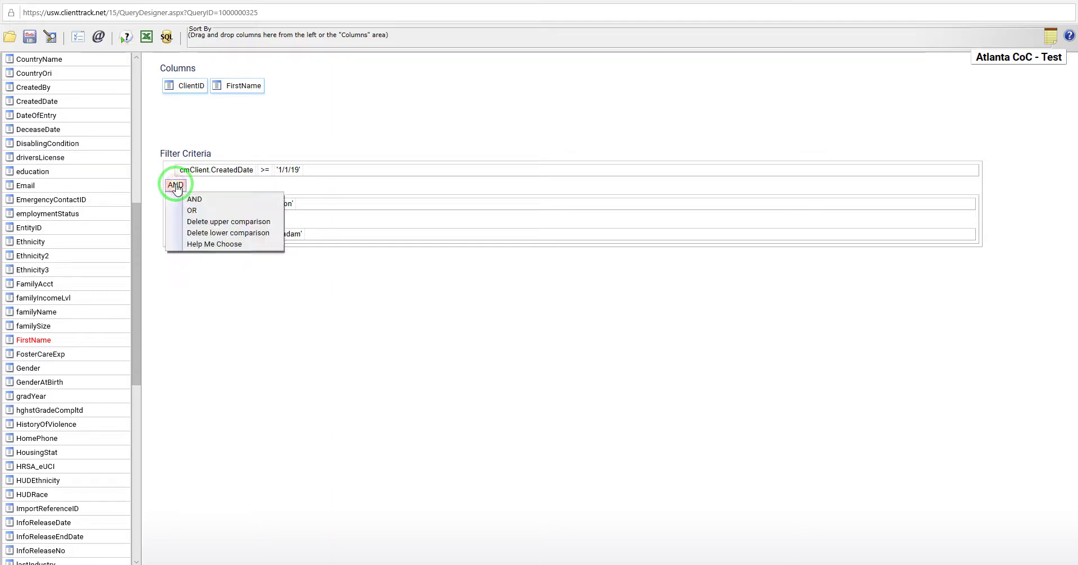
left_click(191, 210)
left_click(186, 218)
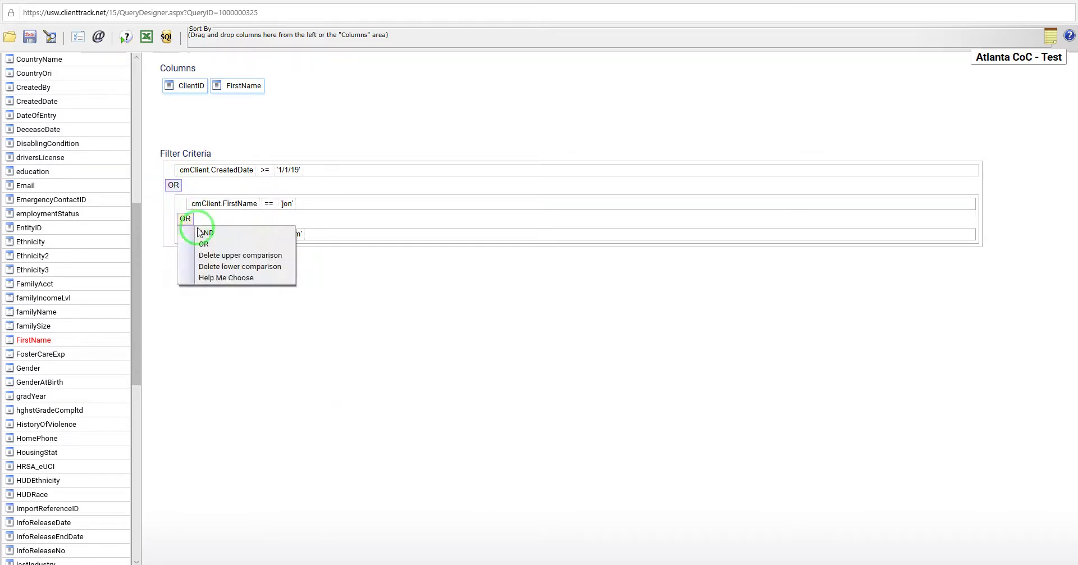
left_click(206, 233)
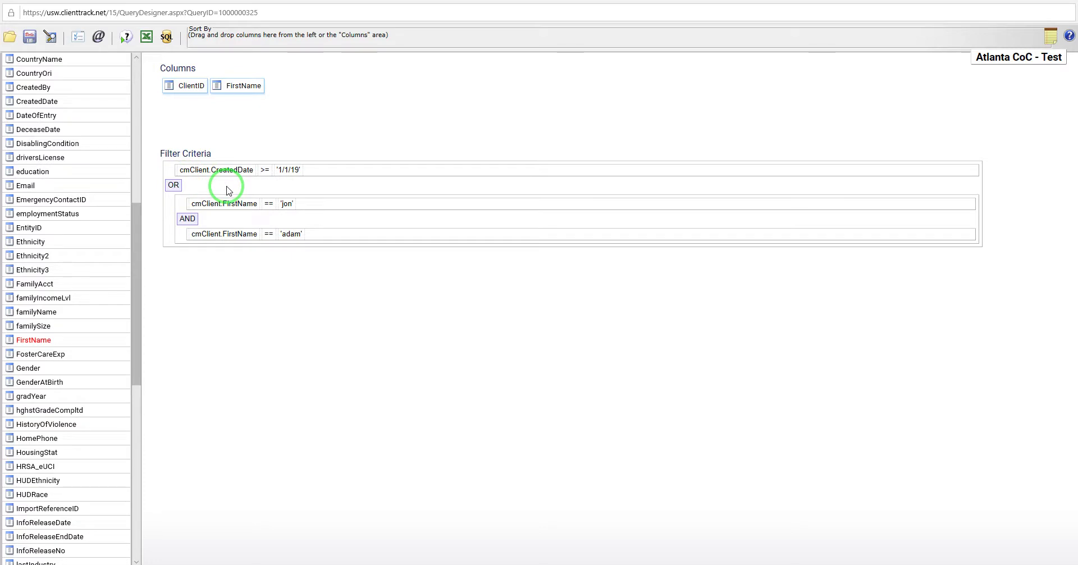
left_click(173, 185)
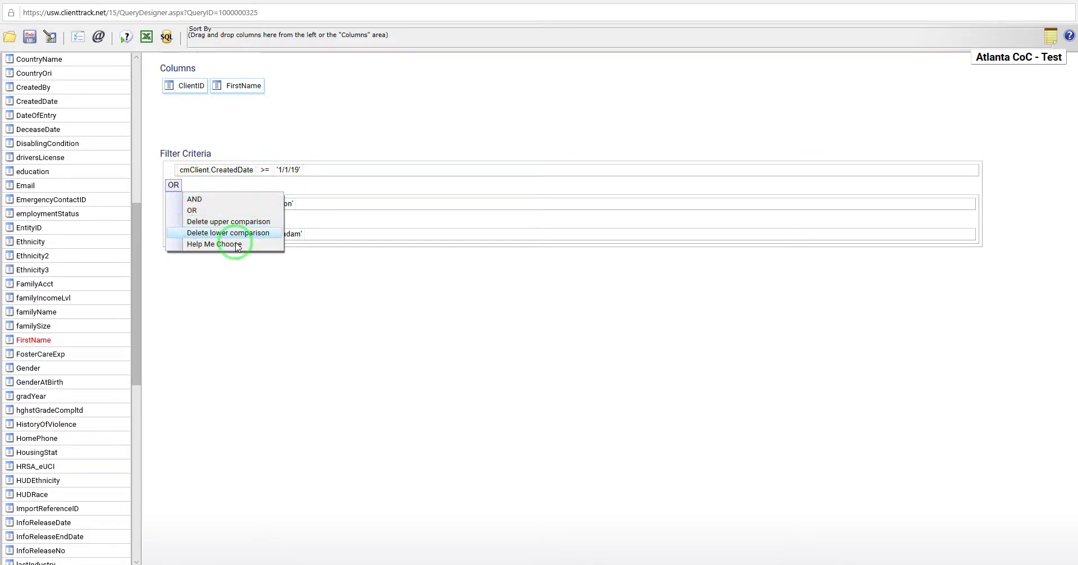
left_click(281, 299)
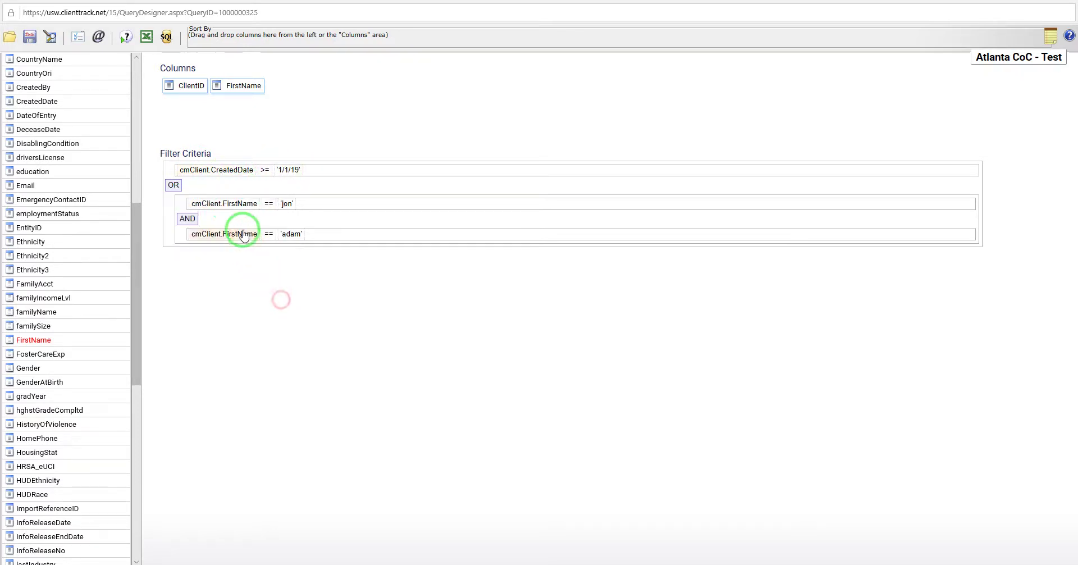
left_click(188, 220)
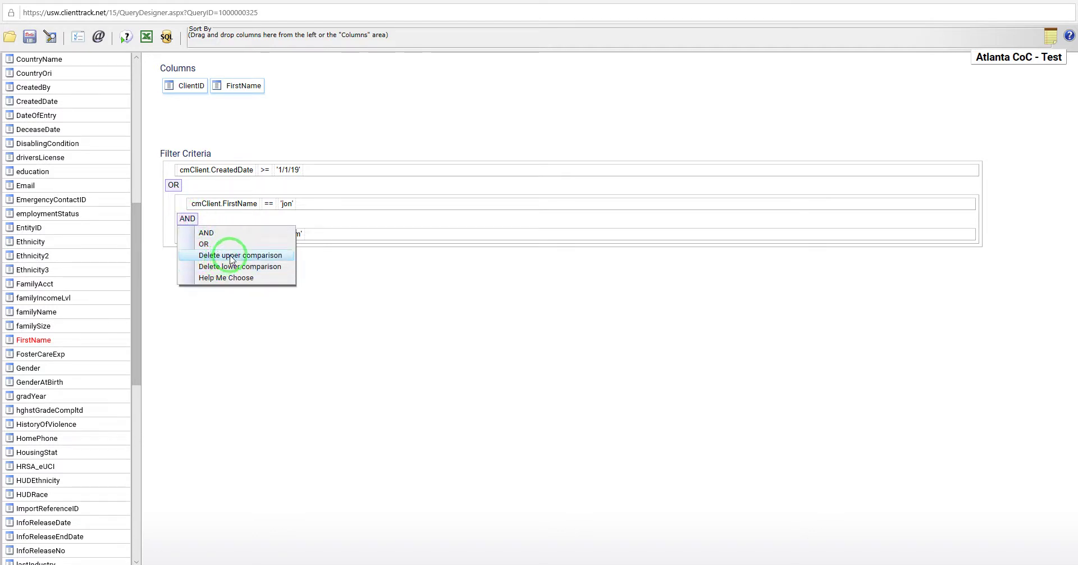
left_click(219, 310)
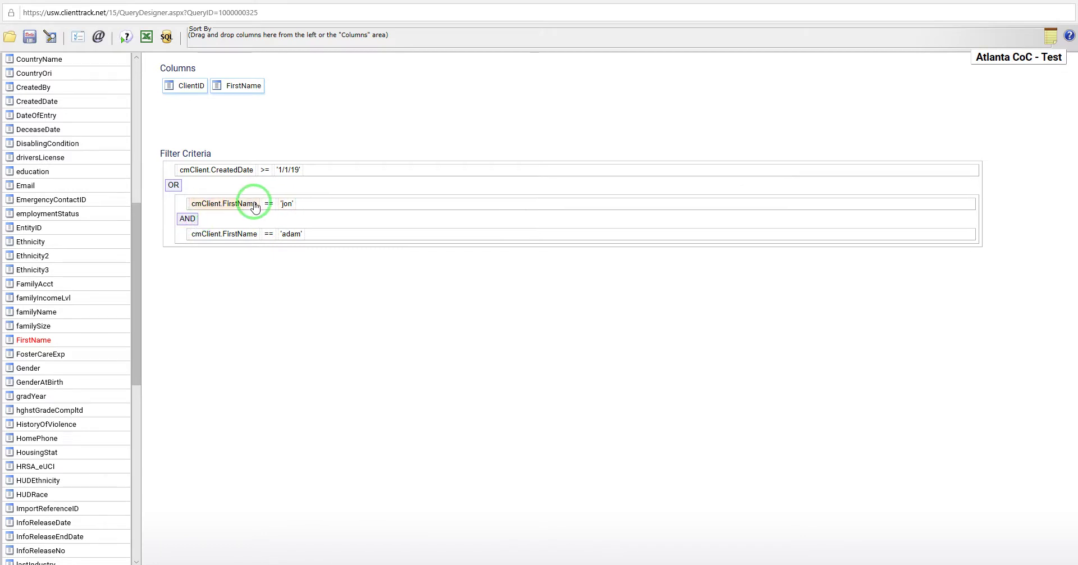
Step: Delete both cmClient.FirstName comparisons from the filter criteria, keeping the cmClient.CreatedDate criterion
left_click(187, 219)
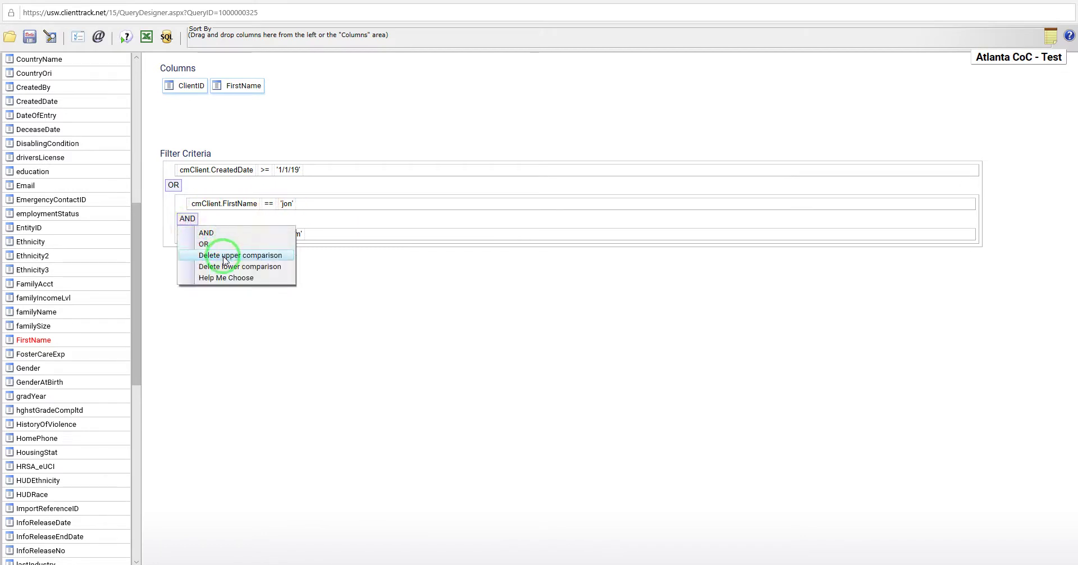
left_click(224, 256)
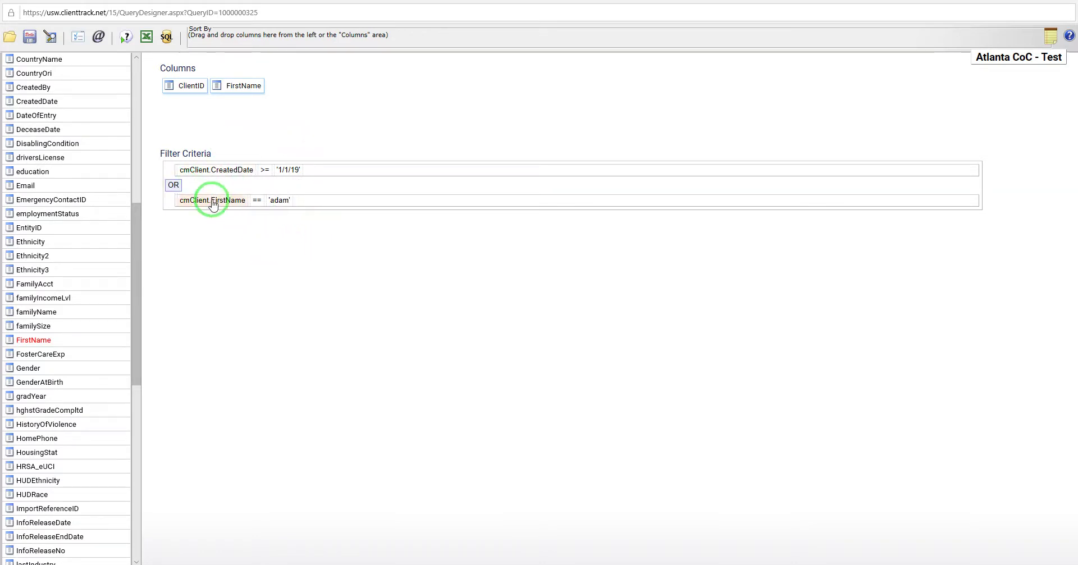
left_click(173, 184)
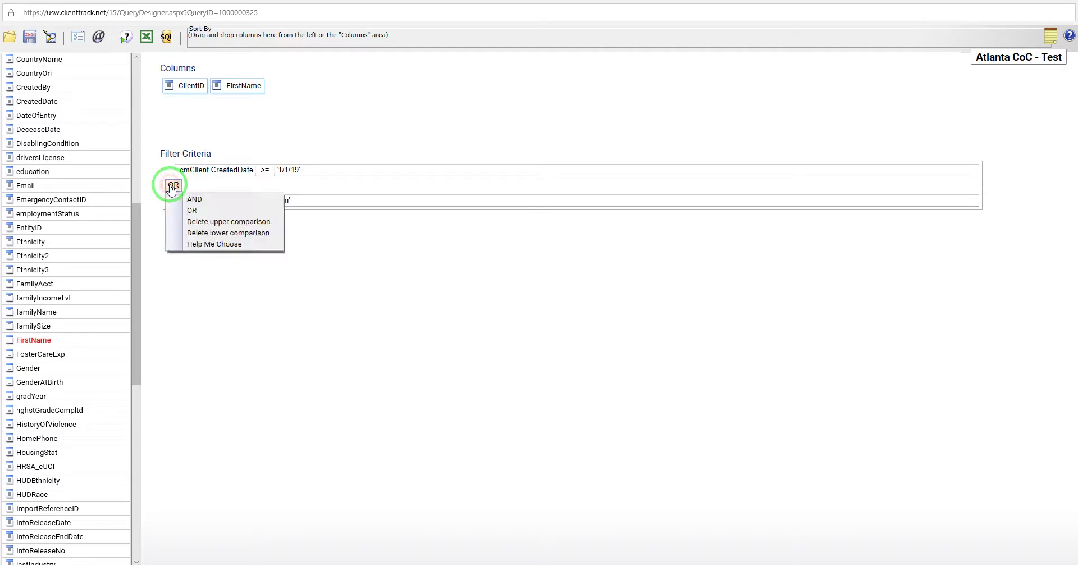
left_click(209, 234)
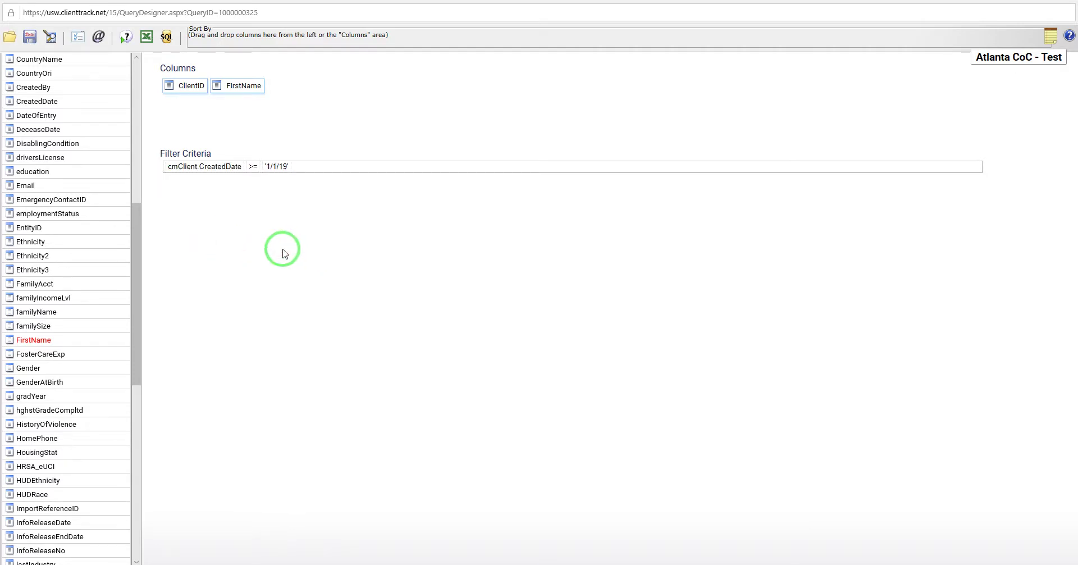
Step: Add an AND criterion setting cmClient.FirstName == a sample first name as the literal value, and move it above the cmClient.CreatedDate criterion
left_click(253, 167)
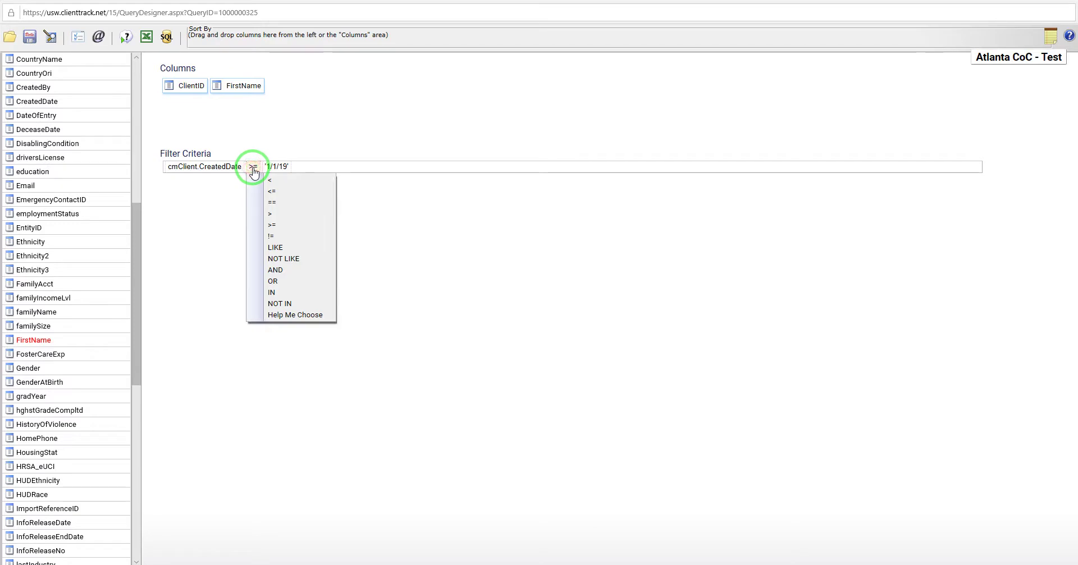
left_click(279, 270)
left_click(196, 200)
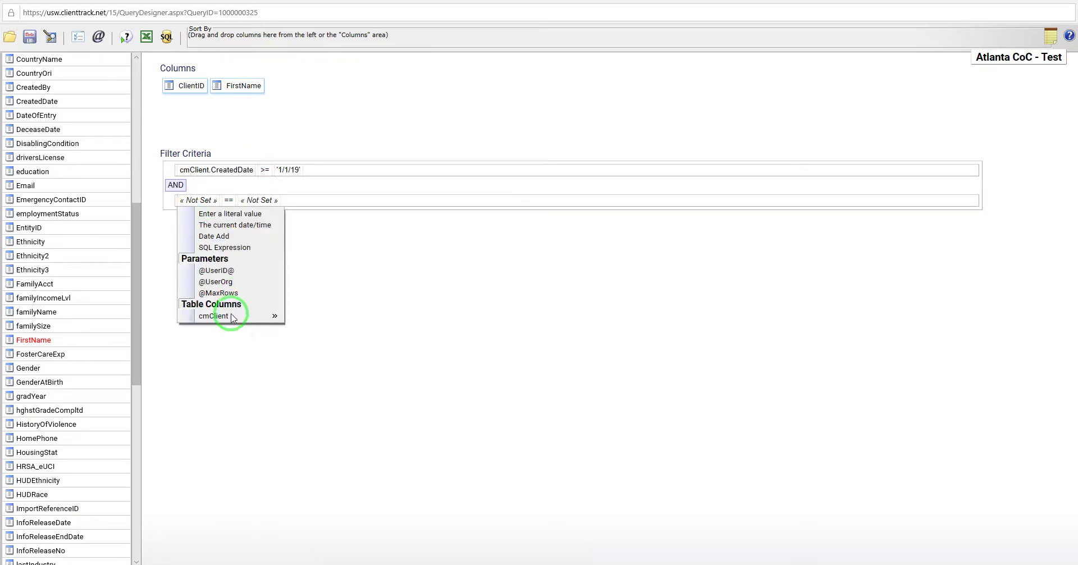
mouse_move(232, 318)
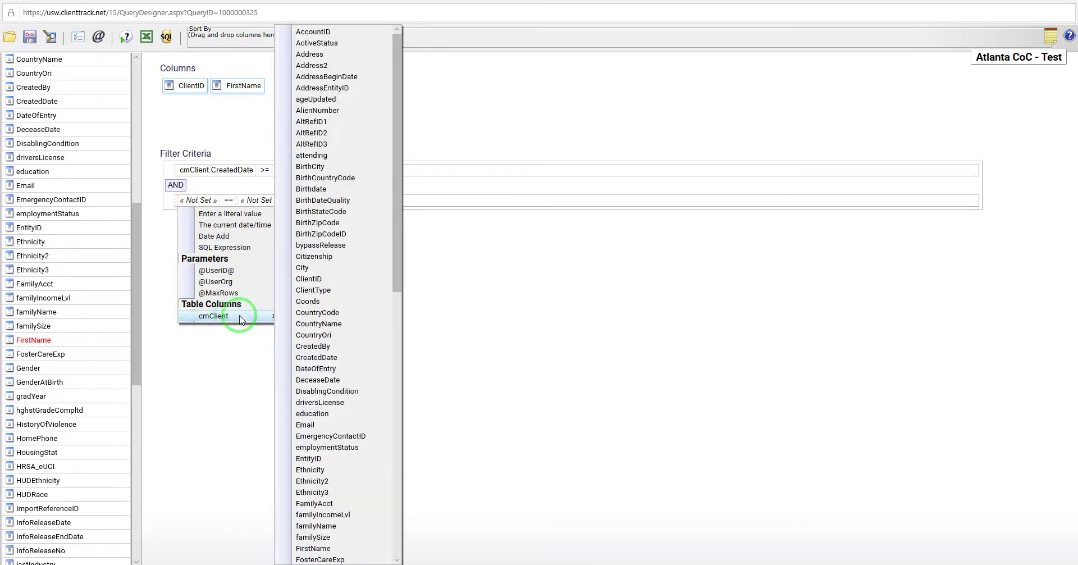
left_click(339, 547)
left_click(287, 200)
left_click(293, 214)
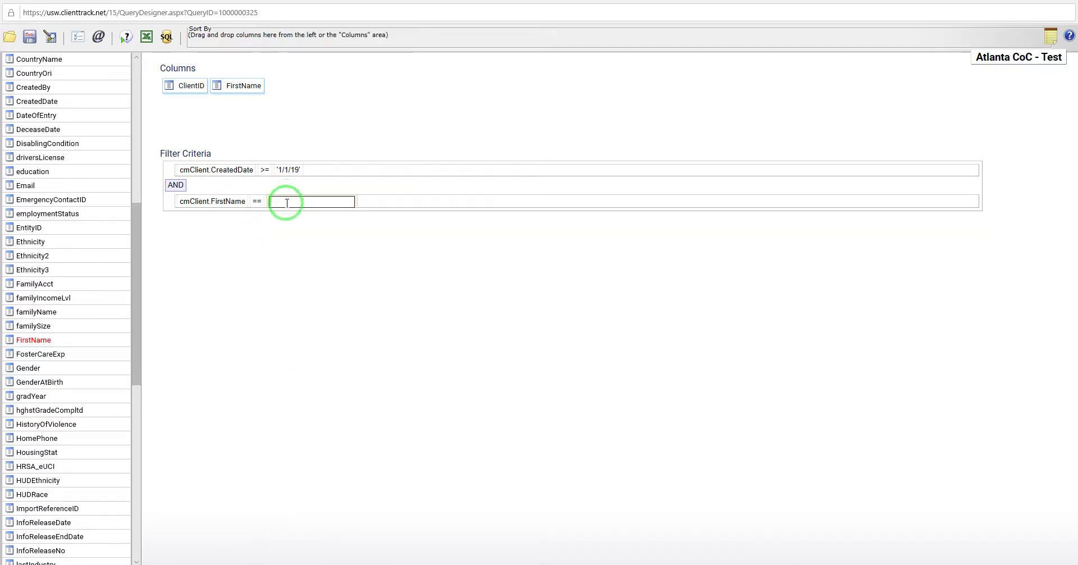
type("Jon")
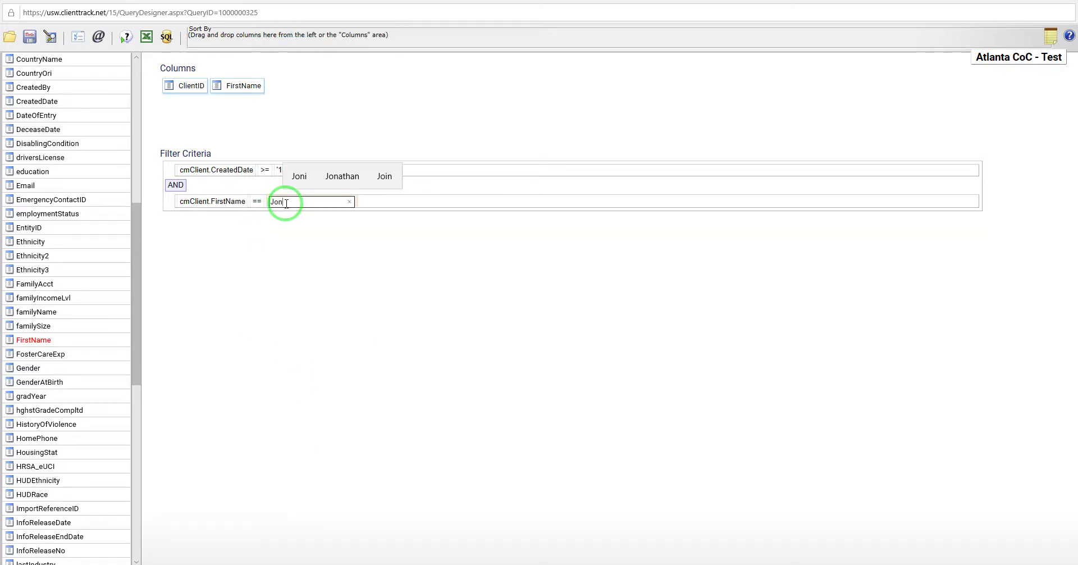
left_click(256, 234)
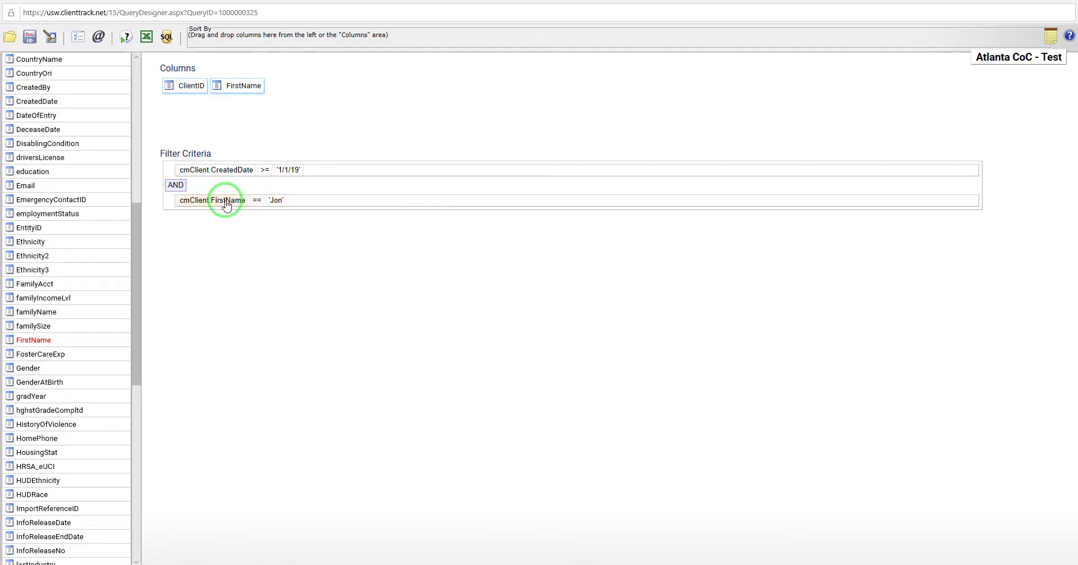
left_click_drag(219, 202, 234, 173)
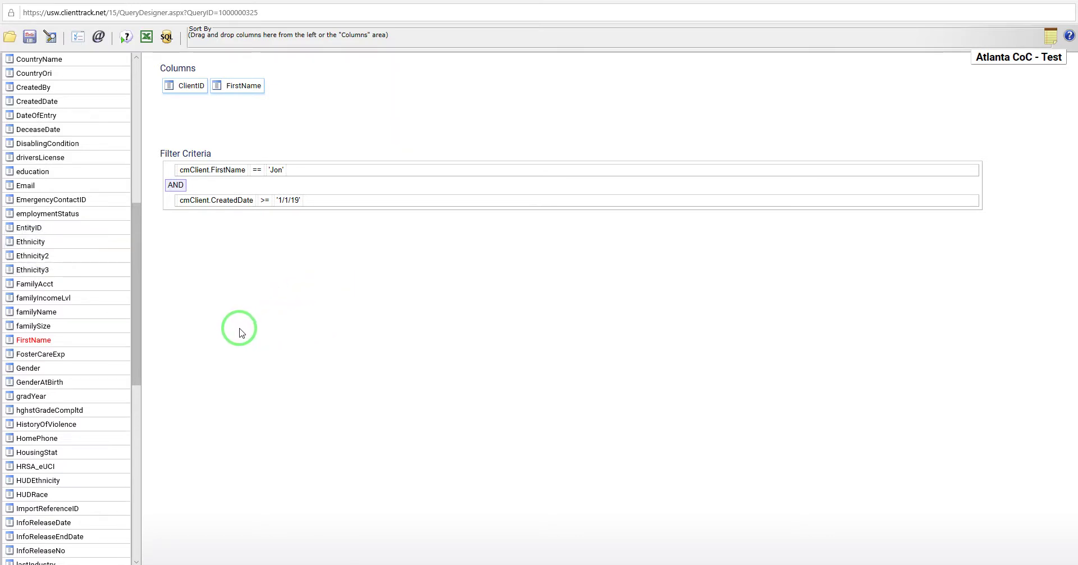
Step: Open the query's data definition for editing and examine the recommended cmClient table joins available when adding a table
left_click_drag(137, 308, 133, 115)
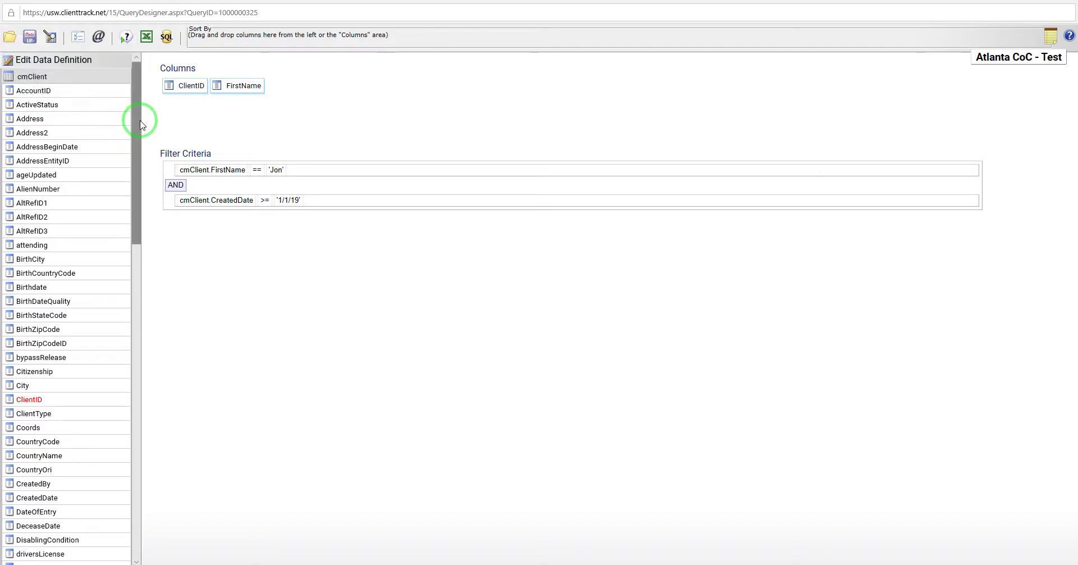
mouse_move(135, 120)
left_mouse_down()
mouse_move(153, 386)
mouse_move(137, 118)
left_mouse_up()
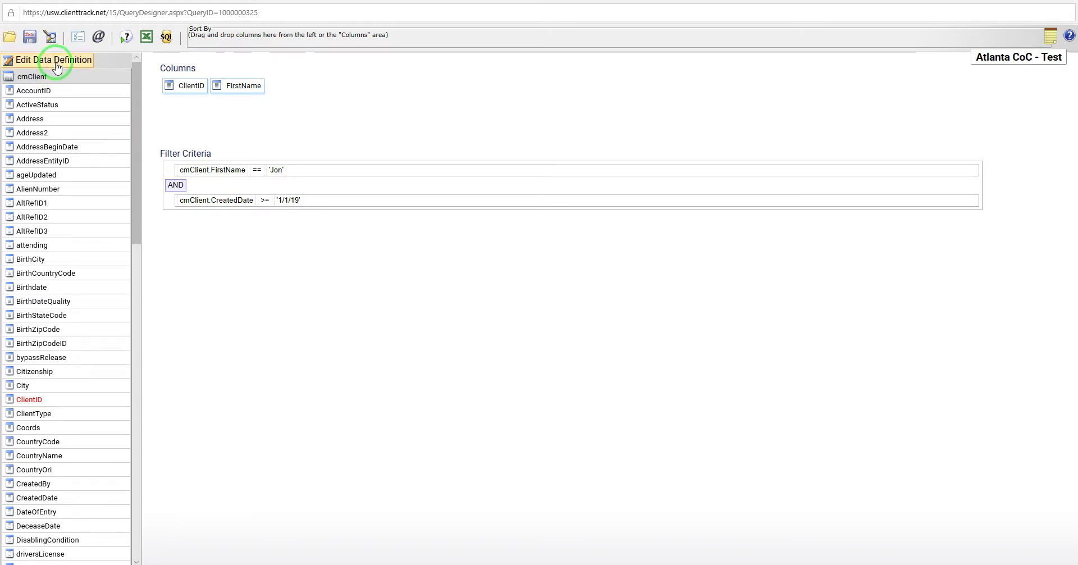
left_click(58, 66)
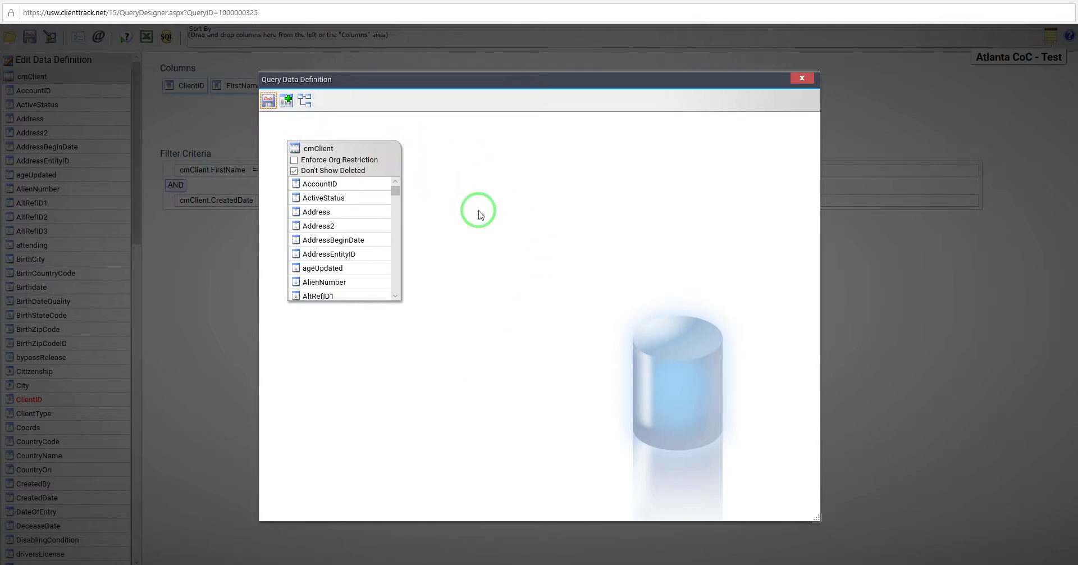
left_click(286, 102)
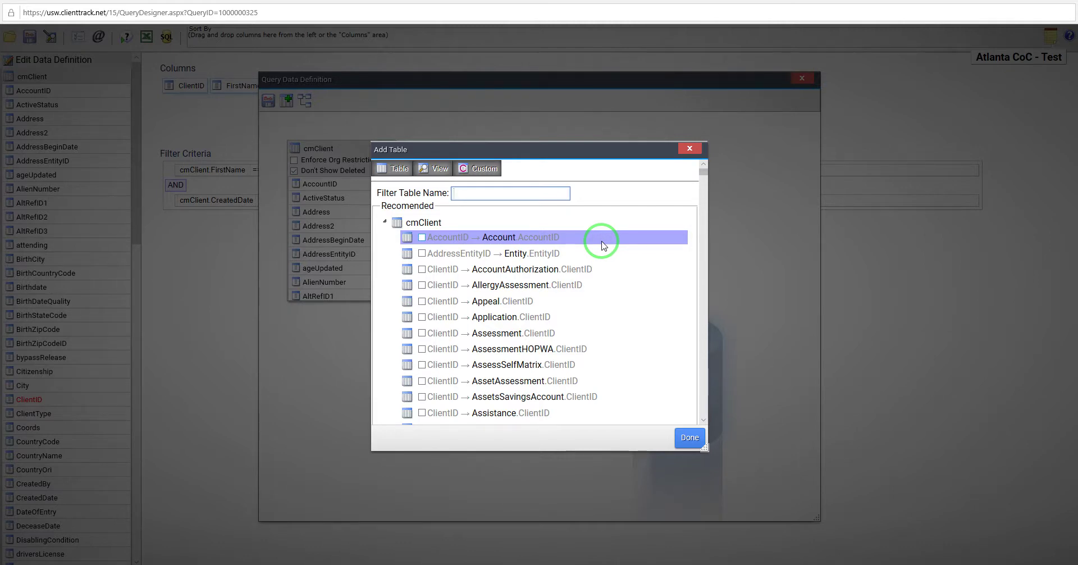
mouse_move(706, 178)
left_mouse_down()
mouse_move(698, 359)
mouse_move(705, 170)
left_mouse_up()
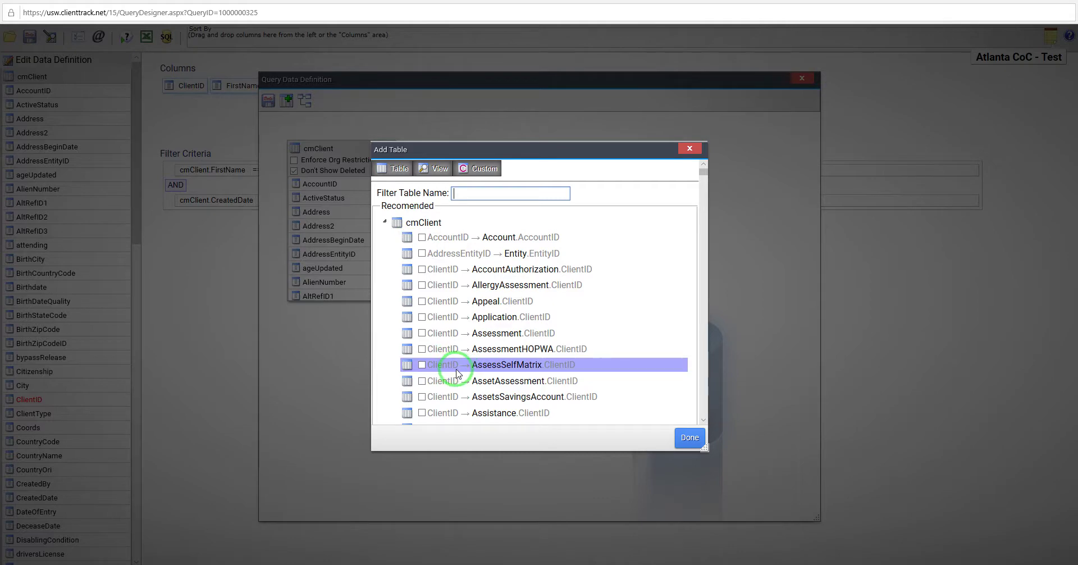
scroll(524, 296, "down", 1)
scroll(524, 296, "down", 5)
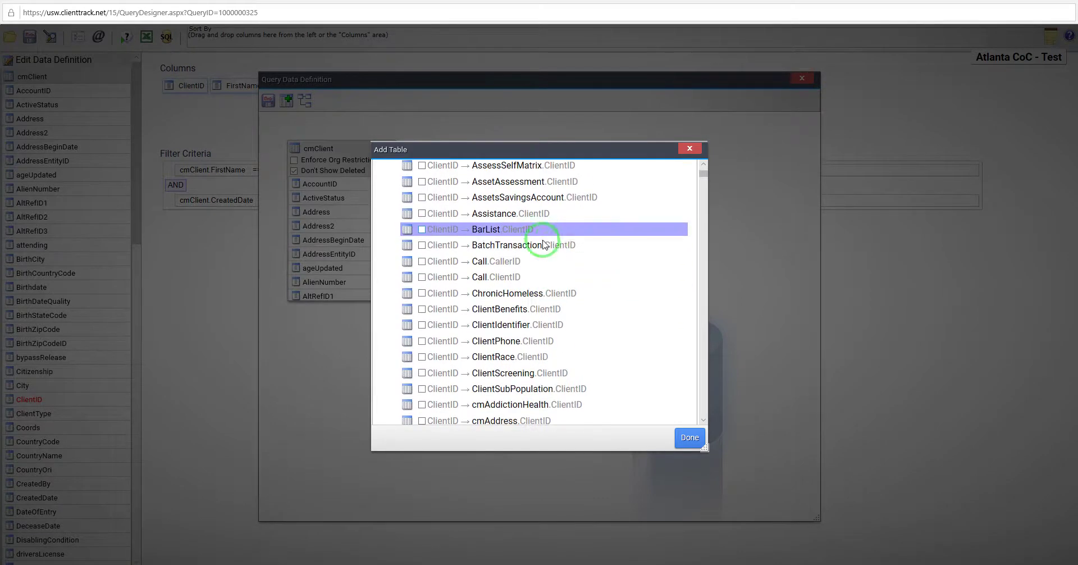
scroll(529, 374, "down", 20)
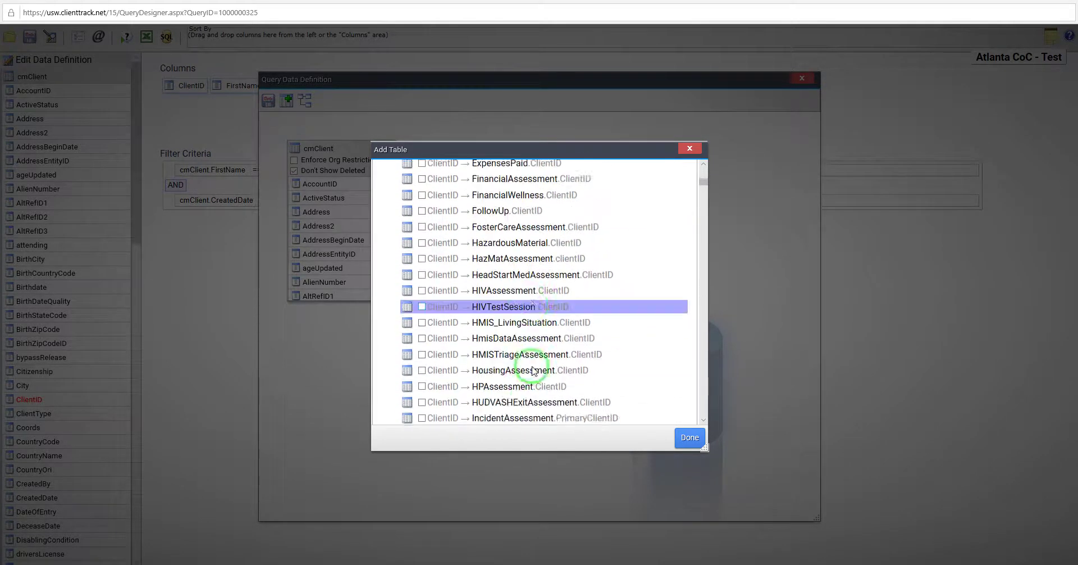
left_click_drag(704, 187, 708, 168)
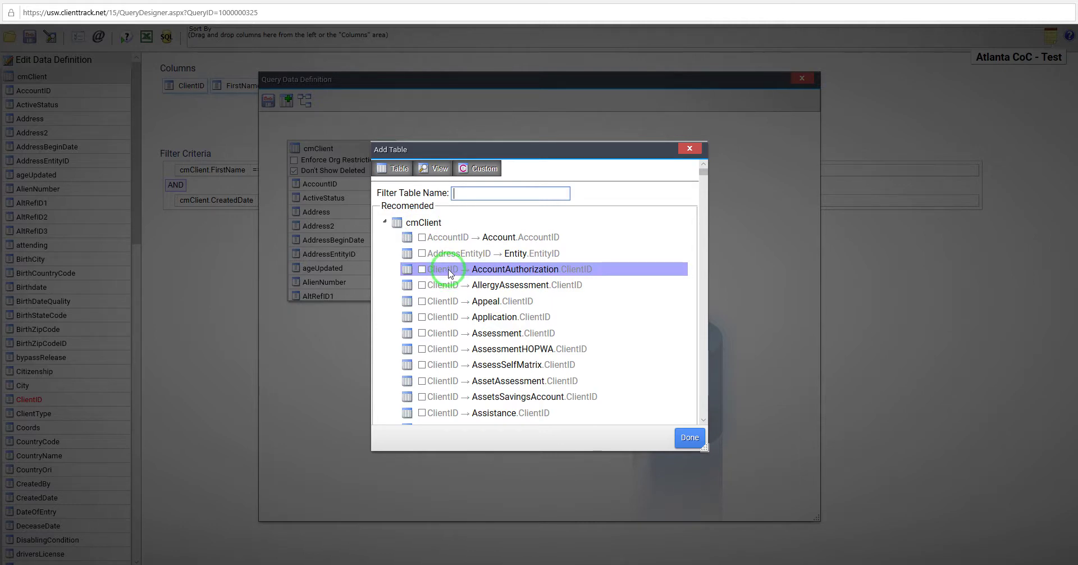
scroll(440, 347, "down", 1)
scroll(441, 347, "down", 2)
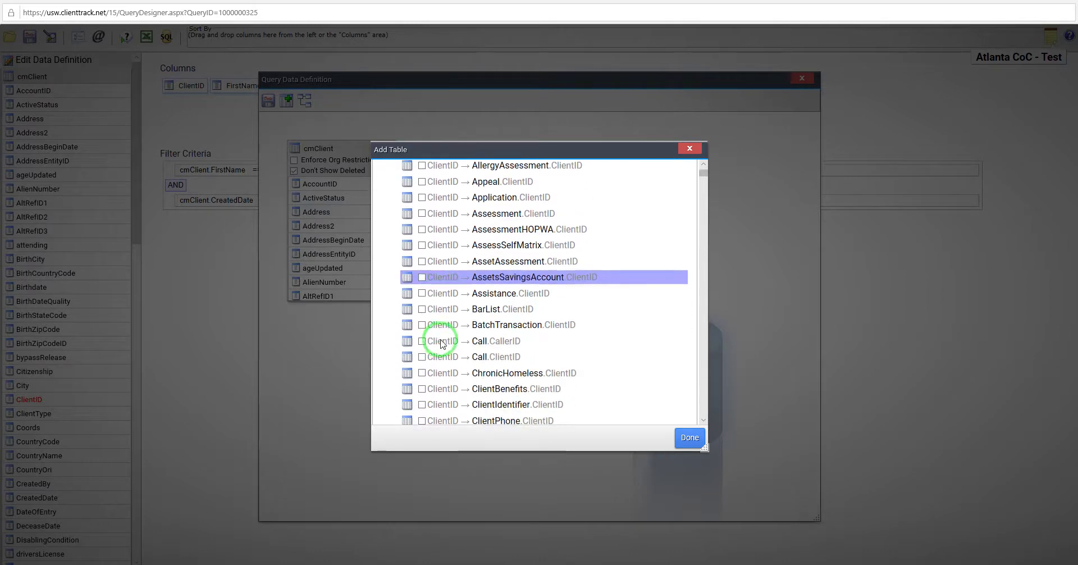
scroll(436, 351, "down", 3)
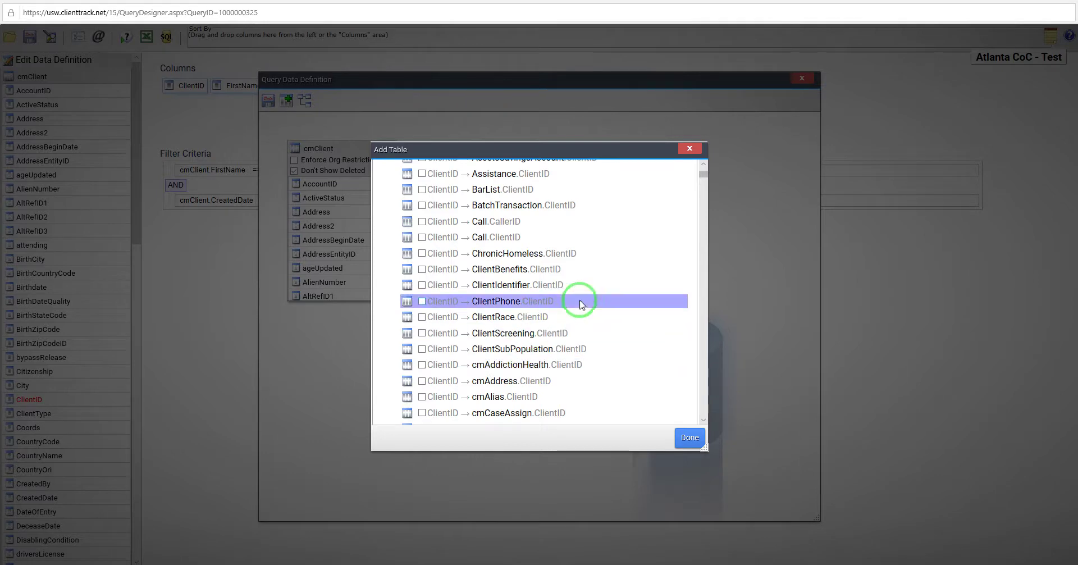
scroll(602, 294, "up", 6)
scroll(611, 300, "down", 2)
scroll(611, 299, "up", 4)
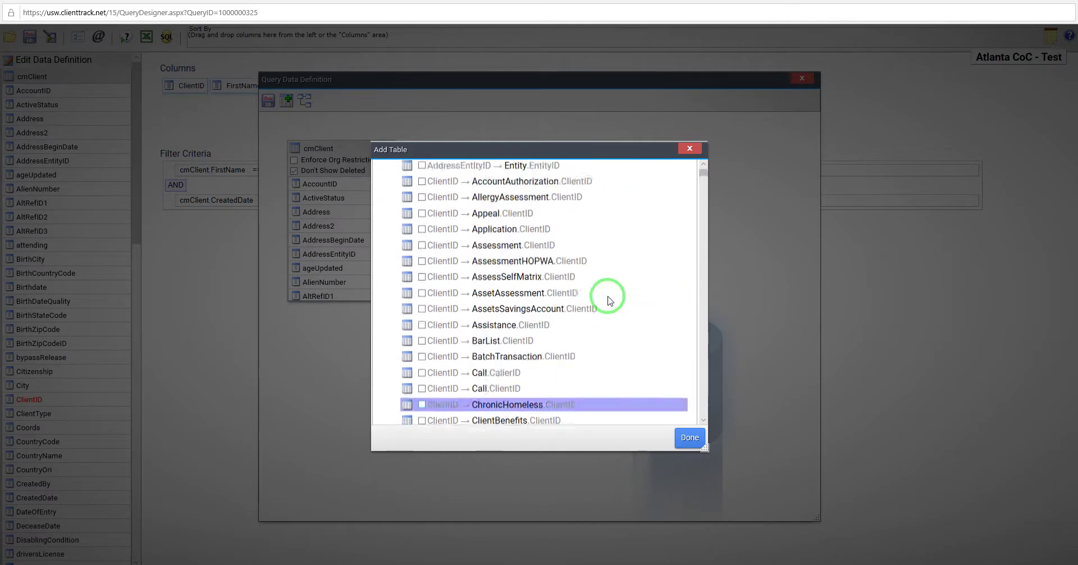
Step: Collapse the recommended cmClient joins, filter the table names by "enrollmen", and add the Enrollment table from the other tables
left_click(384, 222)
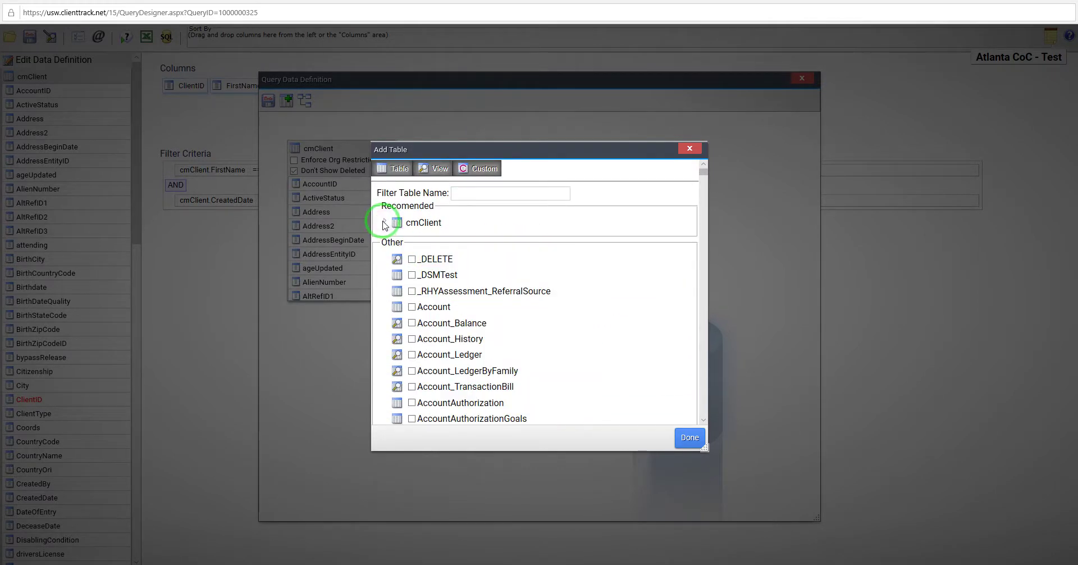
left_click(475, 194)
type("e")
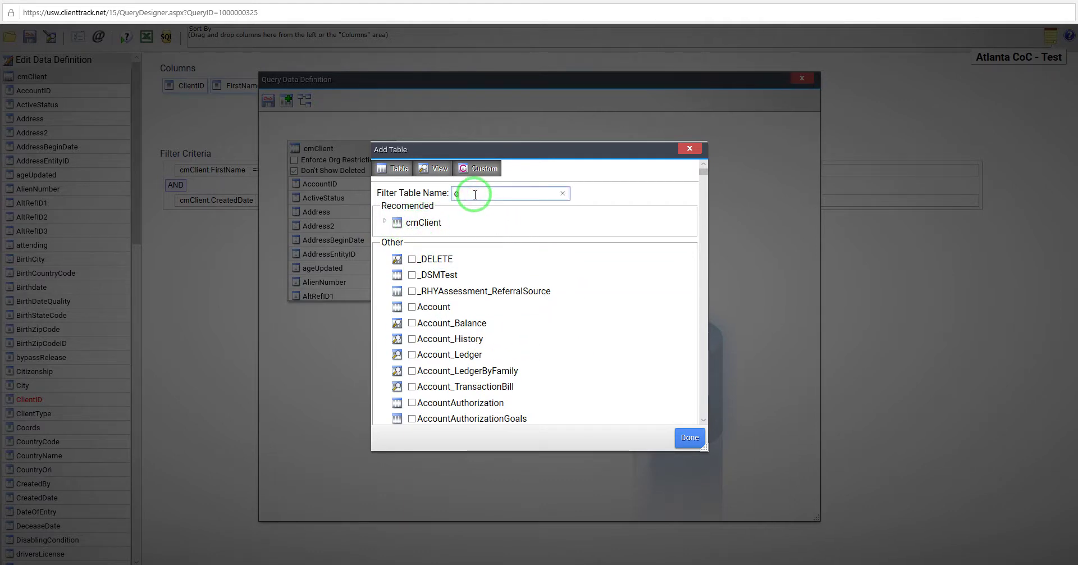
type("nrollmen")
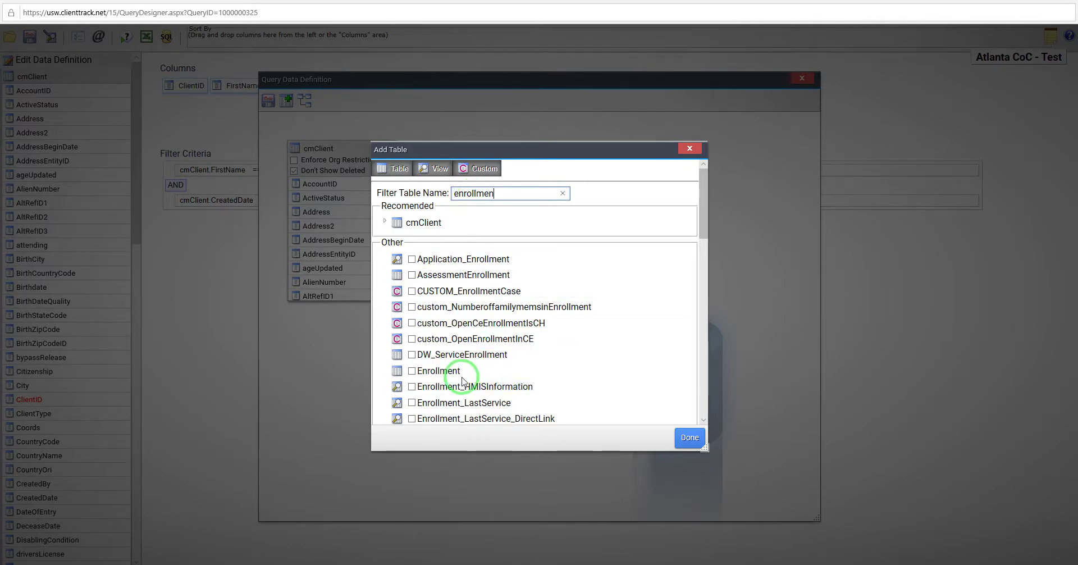
left_click(413, 372)
left_click(694, 438)
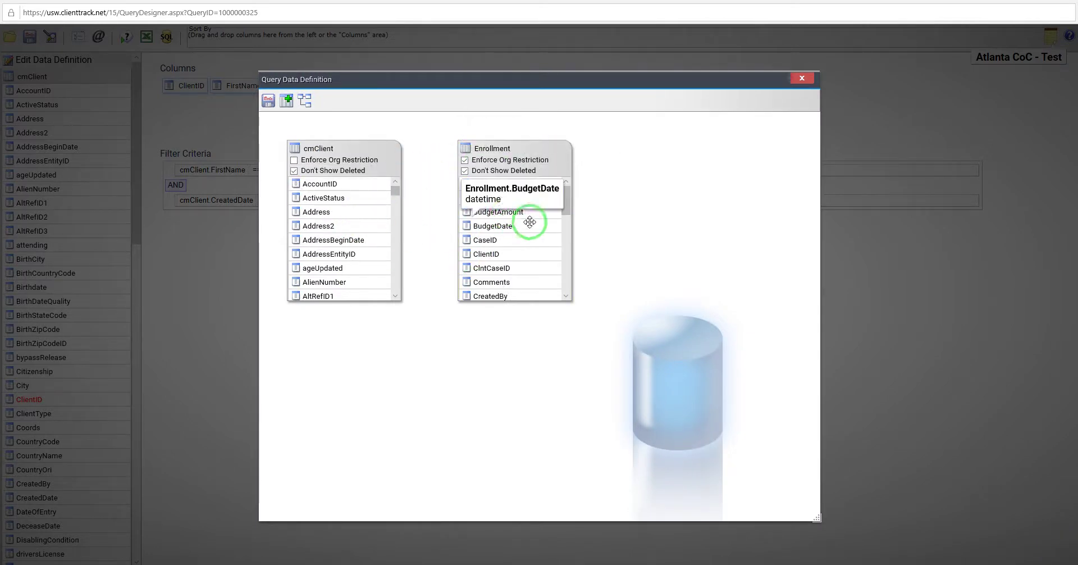
Step: Try to save the data definition without a join, then link cmClient.ClientID to Enrollment.ClientID
left_click(268, 100)
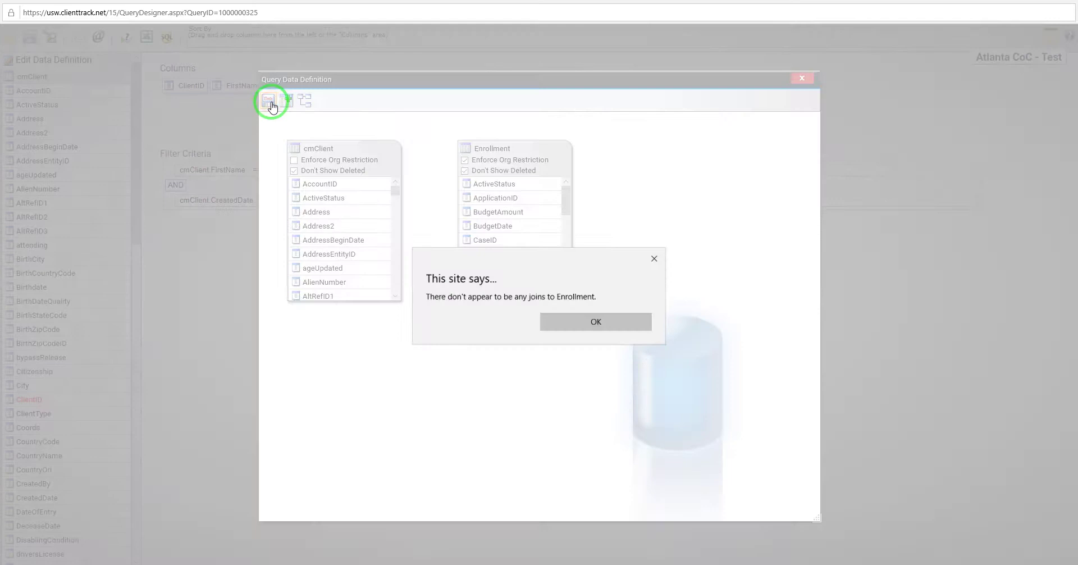
left_click(595, 331)
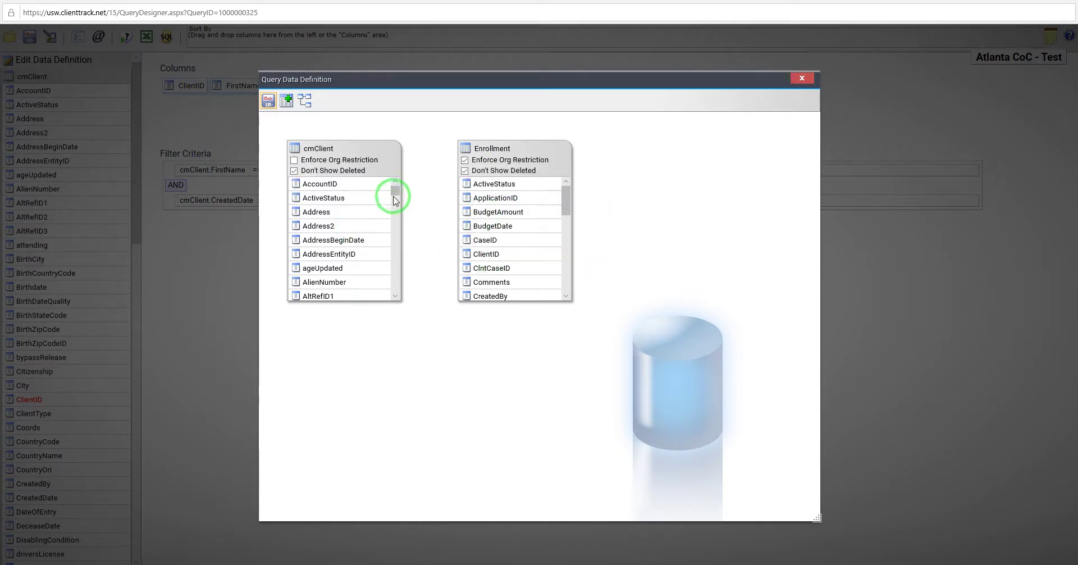
left_click_drag(394, 194, 396, 216)
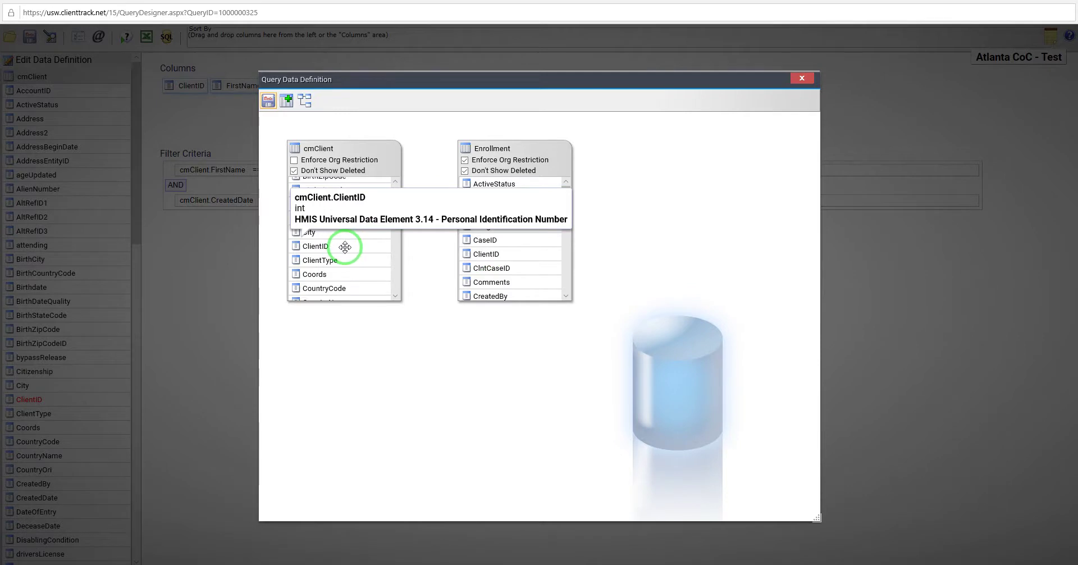
left_click_drag(345, 248, 500, 256)
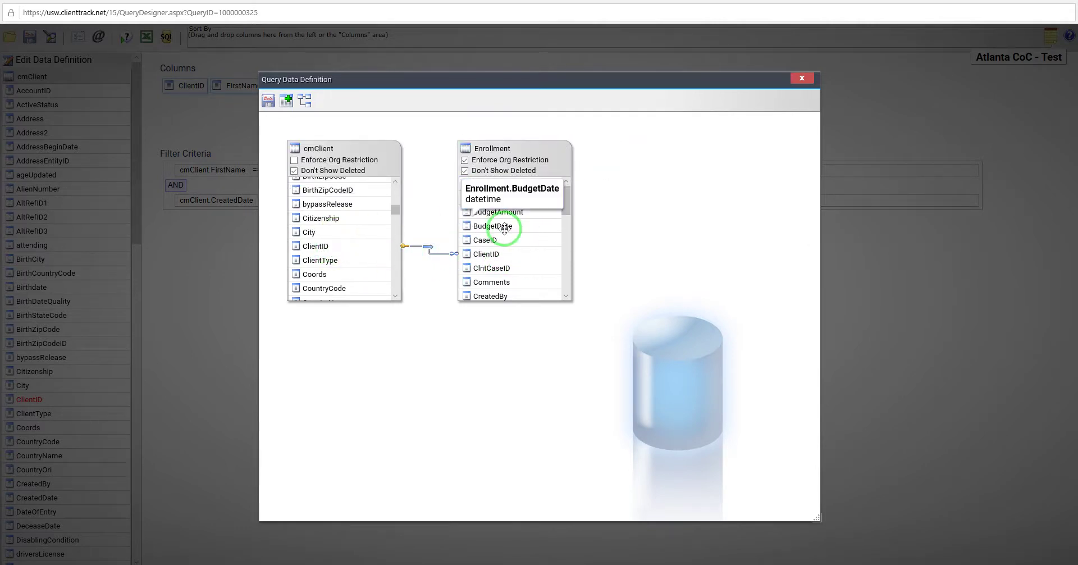
Step: Remove the Enrollment table and add it again through the recommended cmClient join ClientID → Enrollment.ClientID
right_click(531, 156)
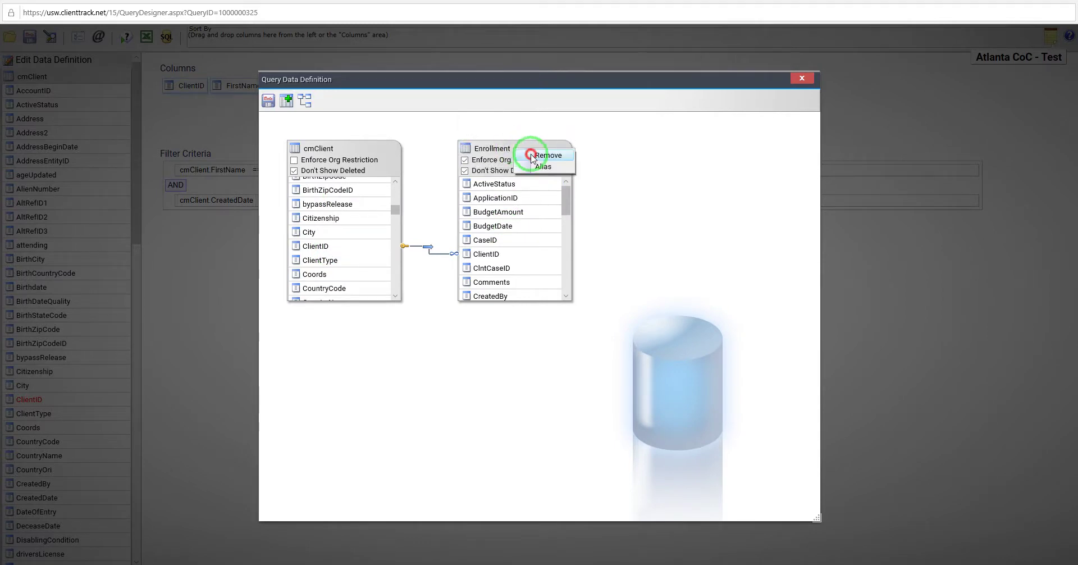
left_click(546, 156)
left_click(286, 100)
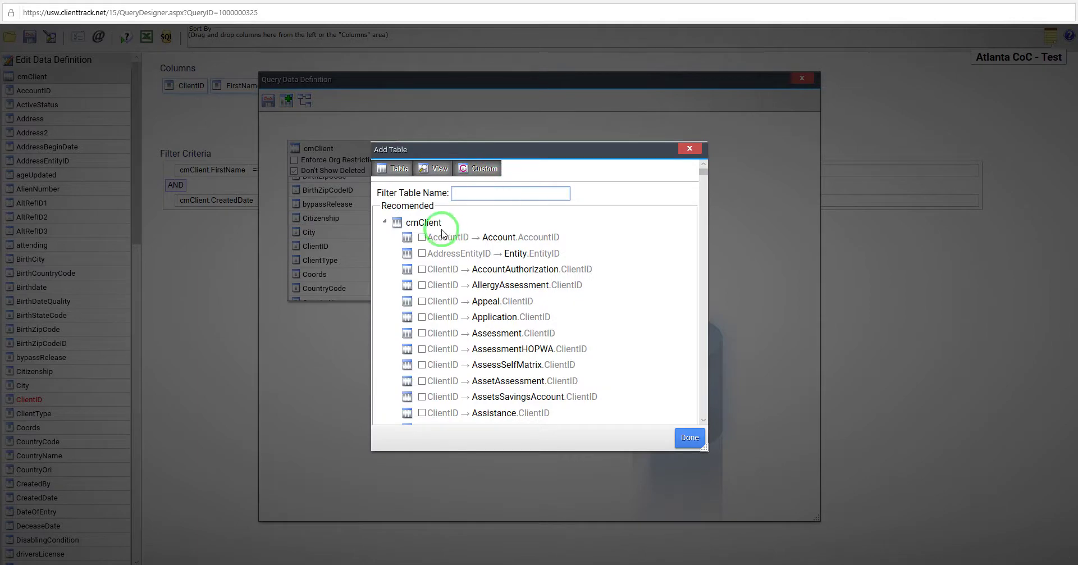
scroll(458, 335, "down", 5)
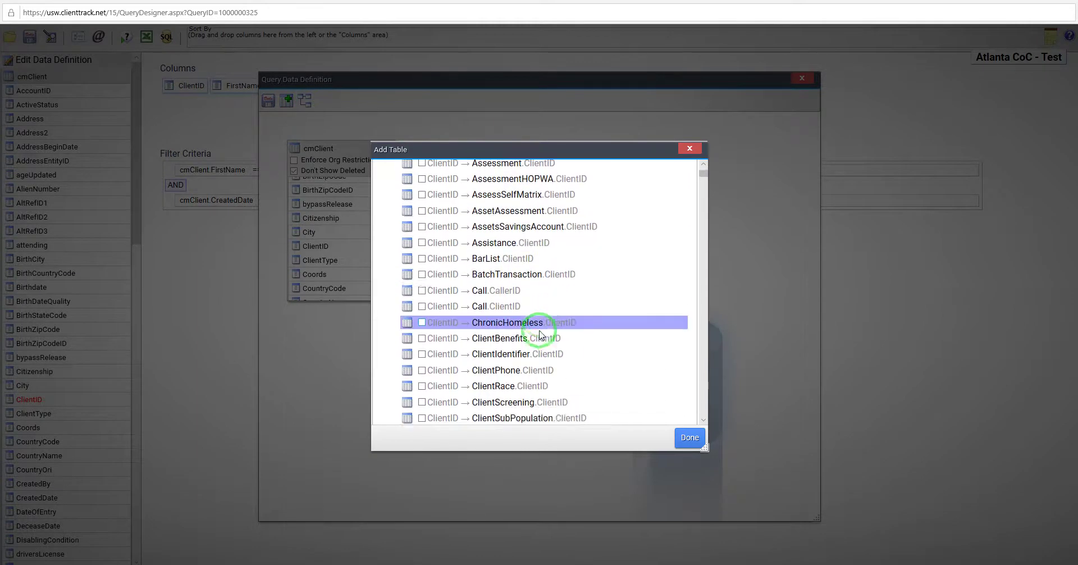
scroll(540, 334, "down", 8)
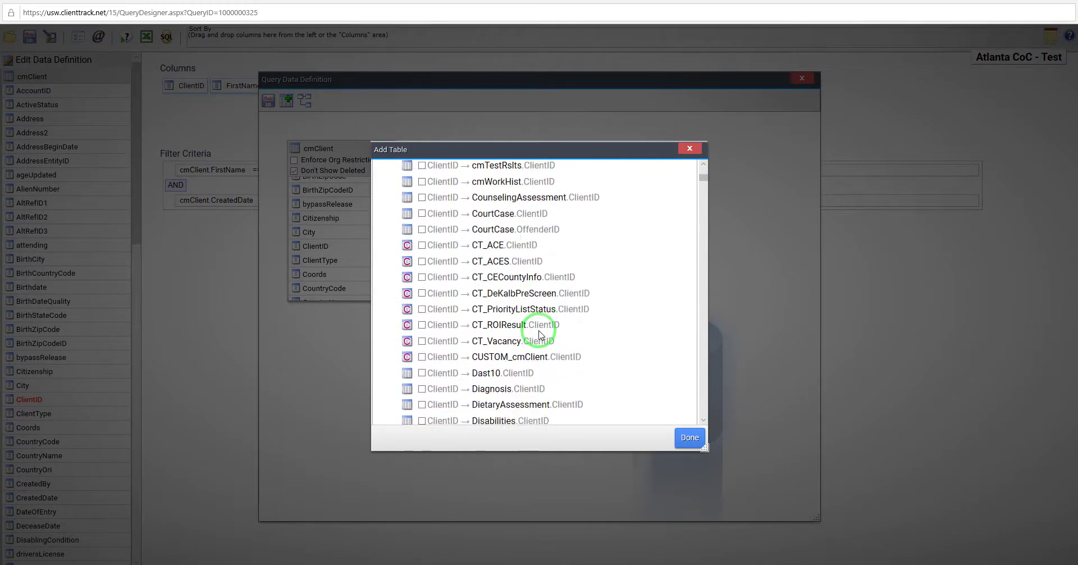
scroll(539, 334, "down", 4)
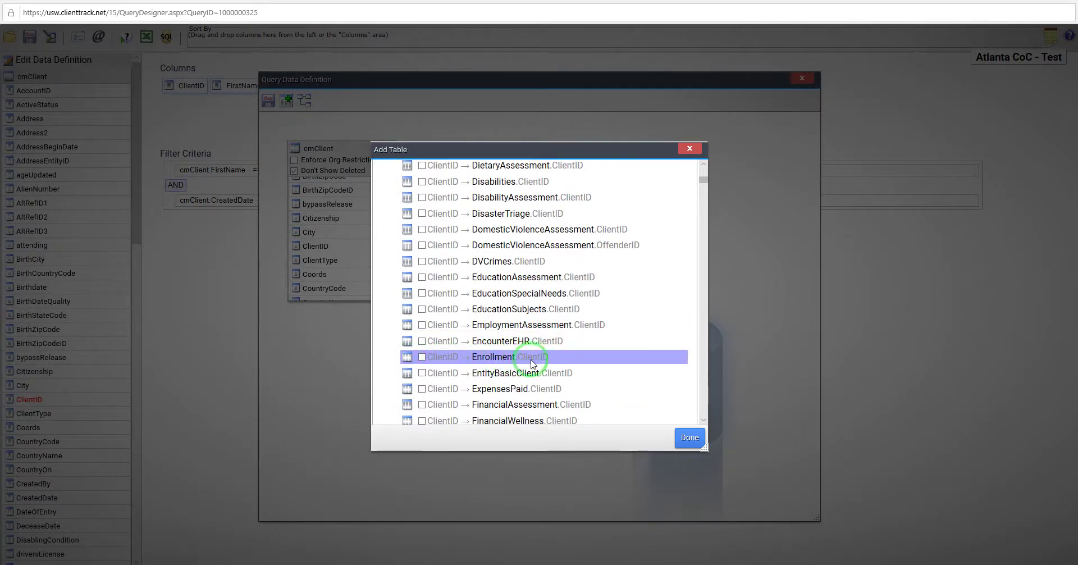
left_click(435, 364)
left_click(690, 438)
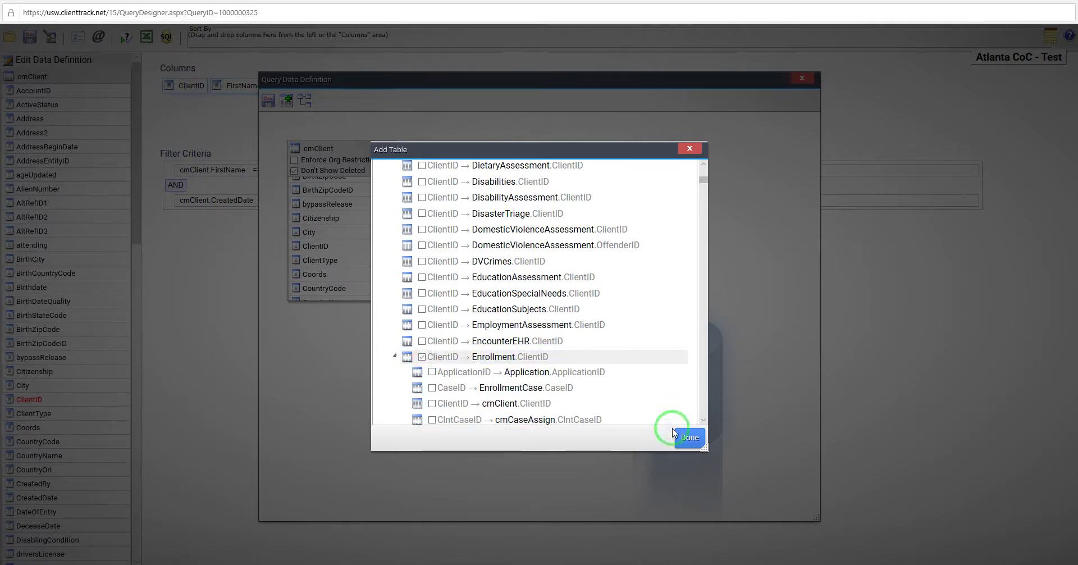
left_click(690, 438)
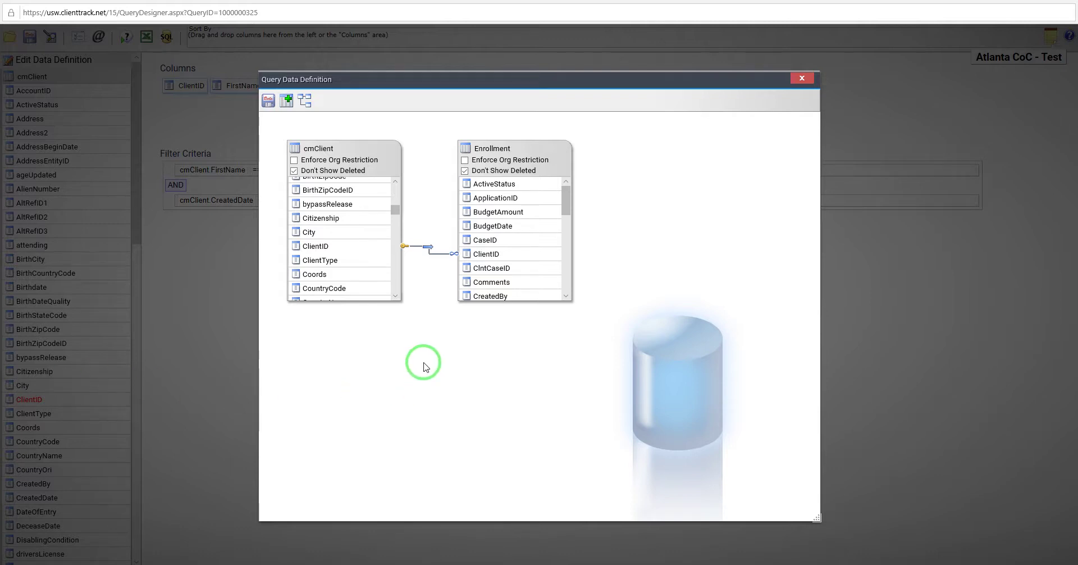
Step: Move the Query Data Definition window to uncover the query's columns and filter criteria values
mouse_move(428, 247)
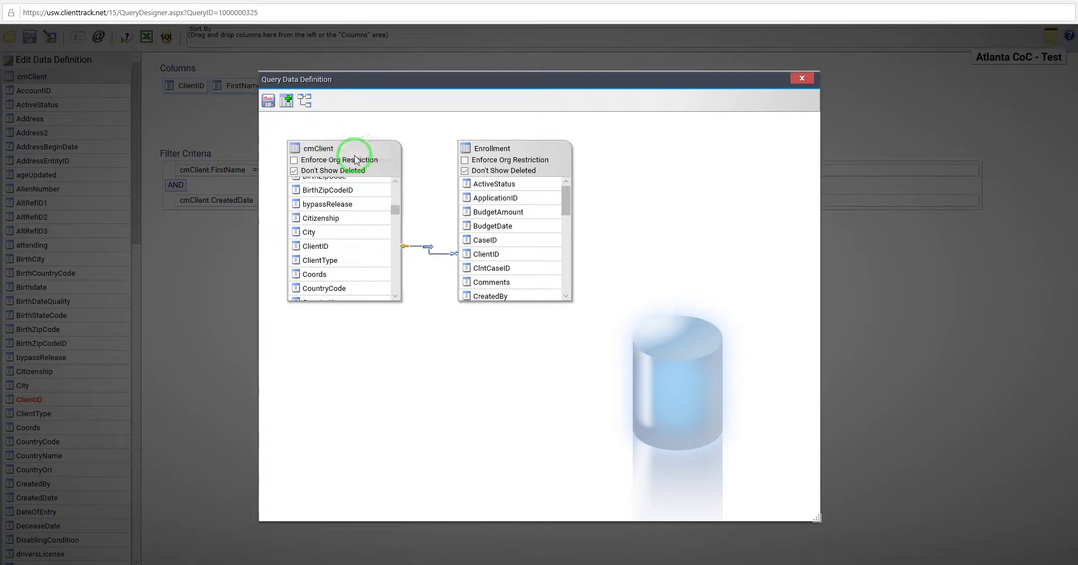
left_click_drag(392, 86, 463, 138)
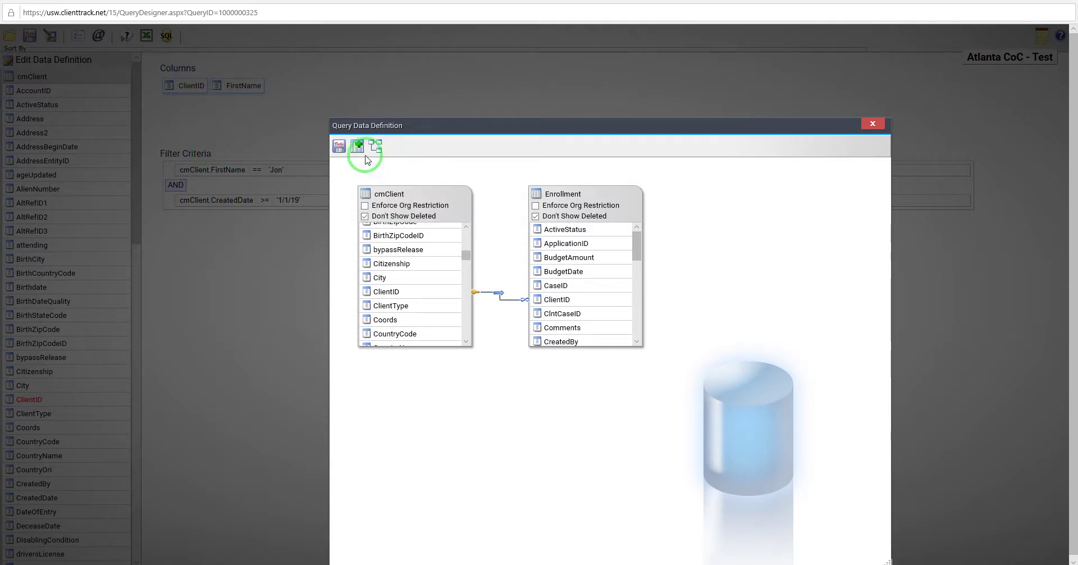
Step: Save the data definition with the joined Enrollment table and delete the CreatedDate comparison from the filter criteria
left_click(339, 147)
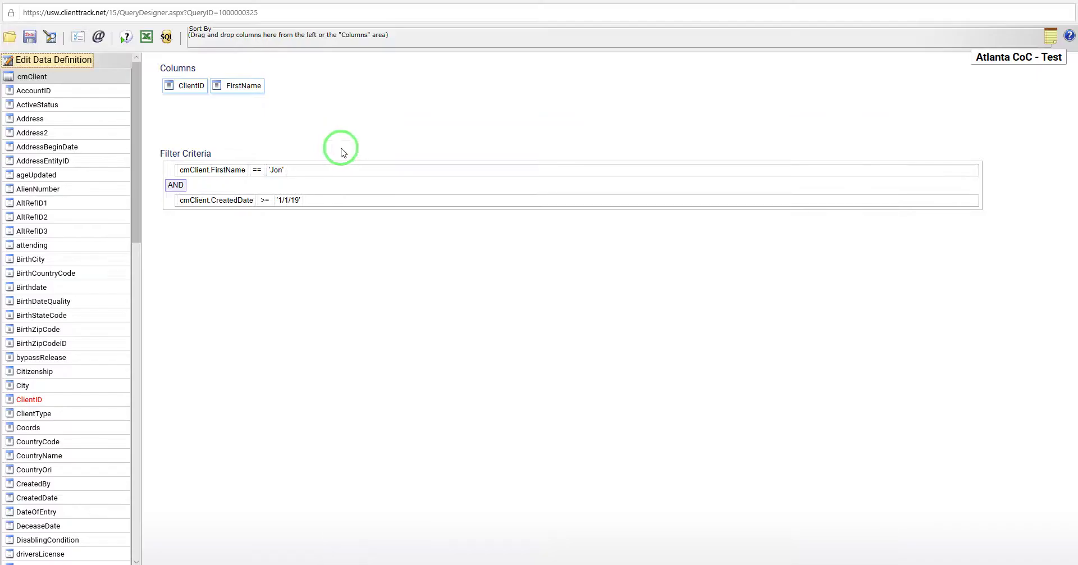
left_click(176, 186)
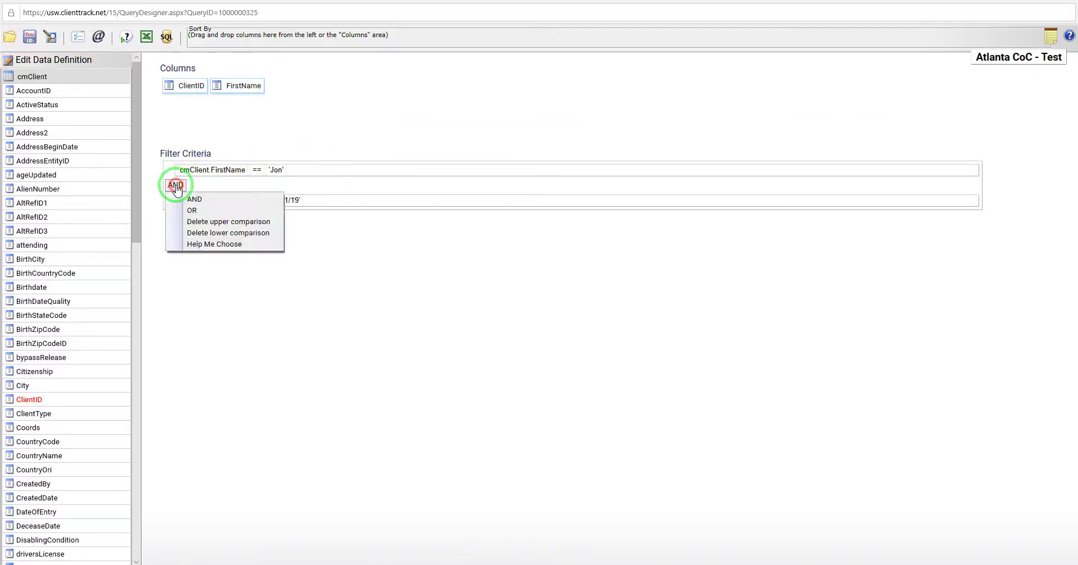
left_click(202, 233)
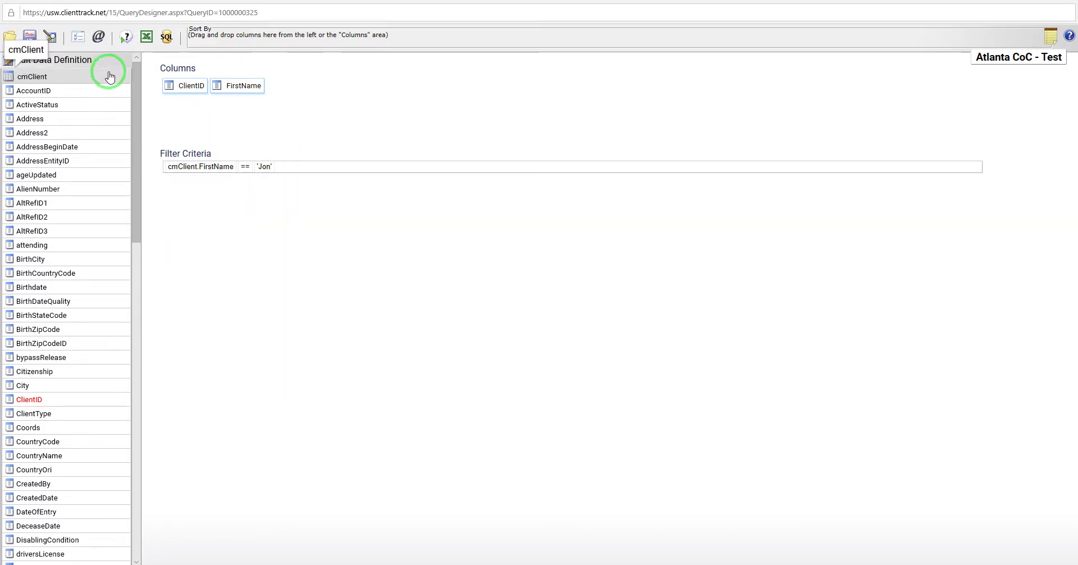
Step: Run the query with a maximum of 10 rows, review the ClientID and FirstName results, and close them
left_click(125, 37)
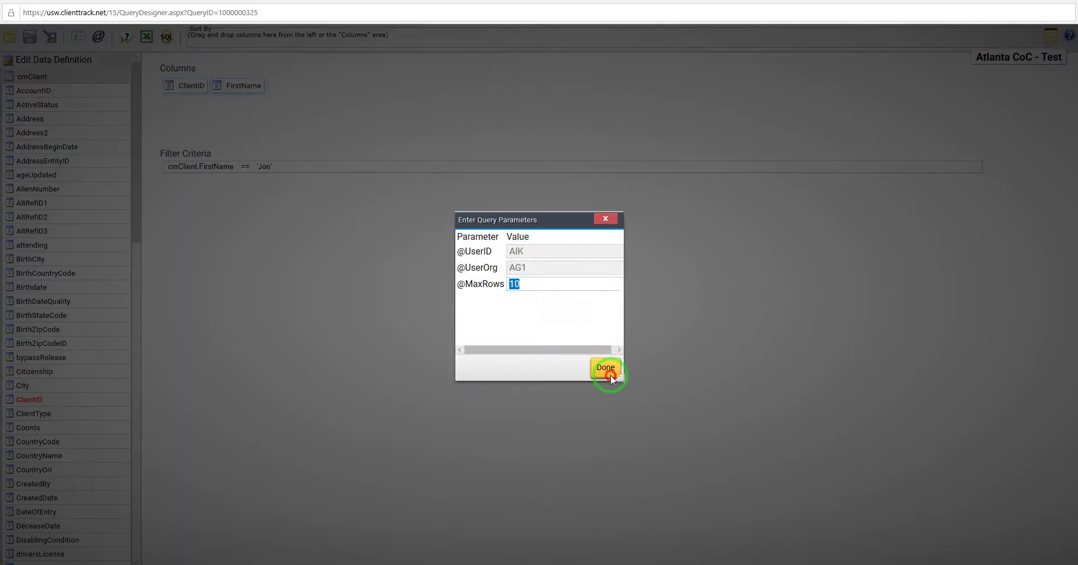
left_click(607, 370)
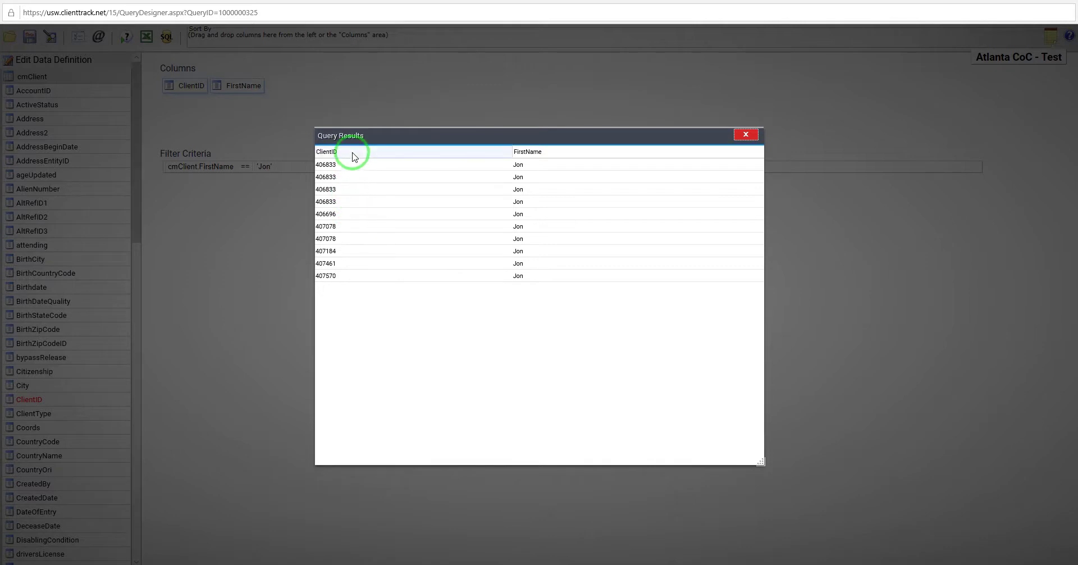
left_click(747, 135)
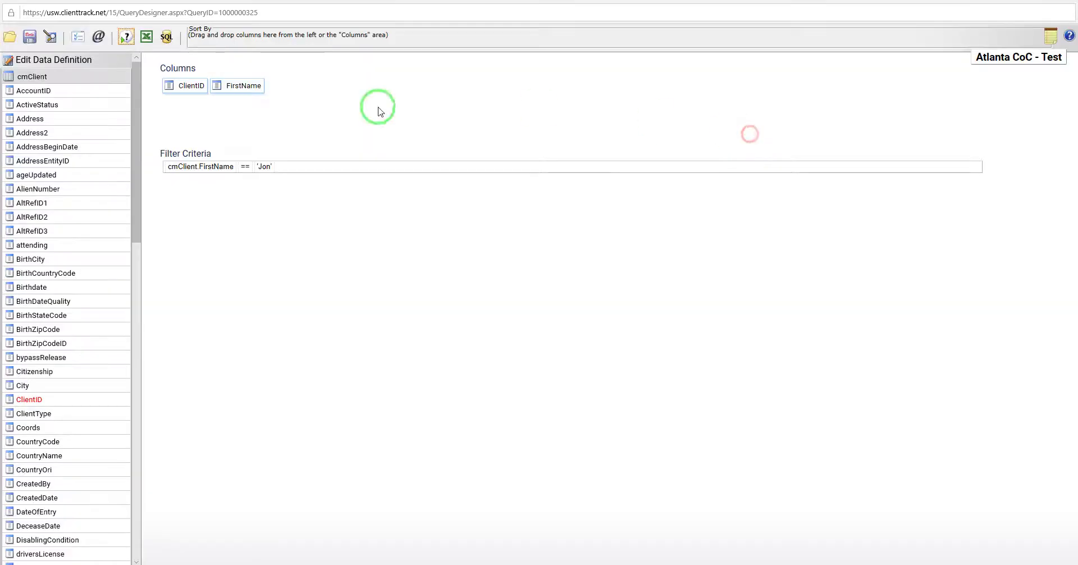
Step: Collapse the cmClient fields, expand the Enrollment table, and add CaseID as a column after FirstName
left_click(96, 80)
left_click(72, 93)
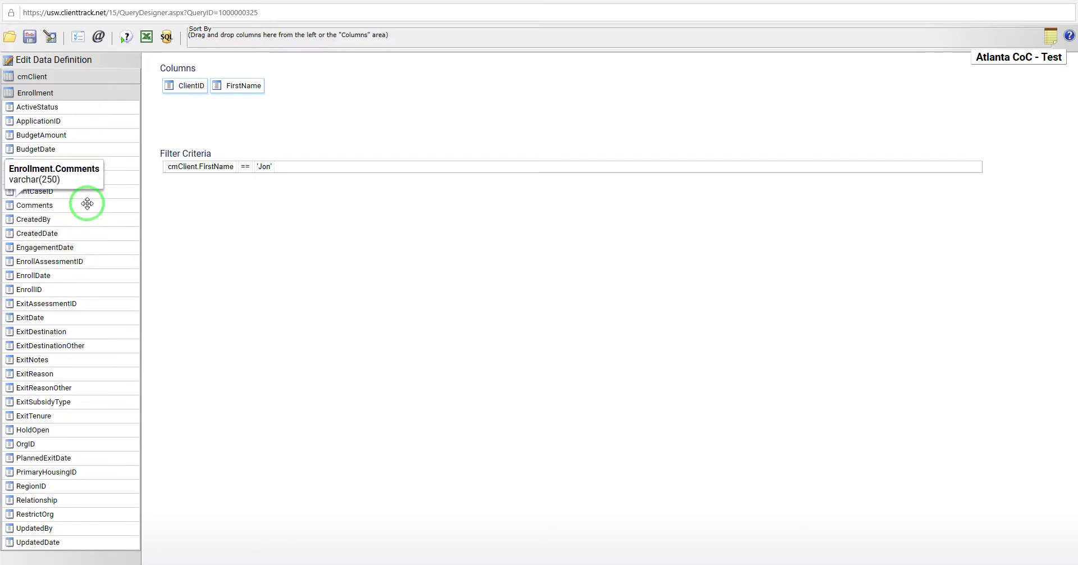
left_click_drag(49, 164, 291, 89)
Step: Run the query with a maximum of 10 rows, then rerun it with a higher row limit, reviewing the CaseID values
left_click(126, 36)
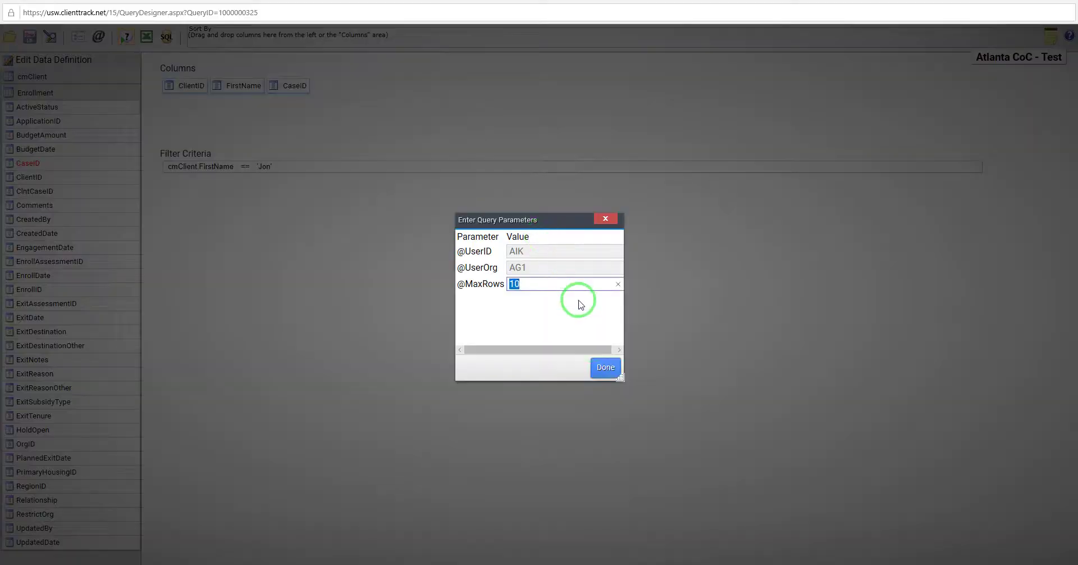
left_click(604, 367)
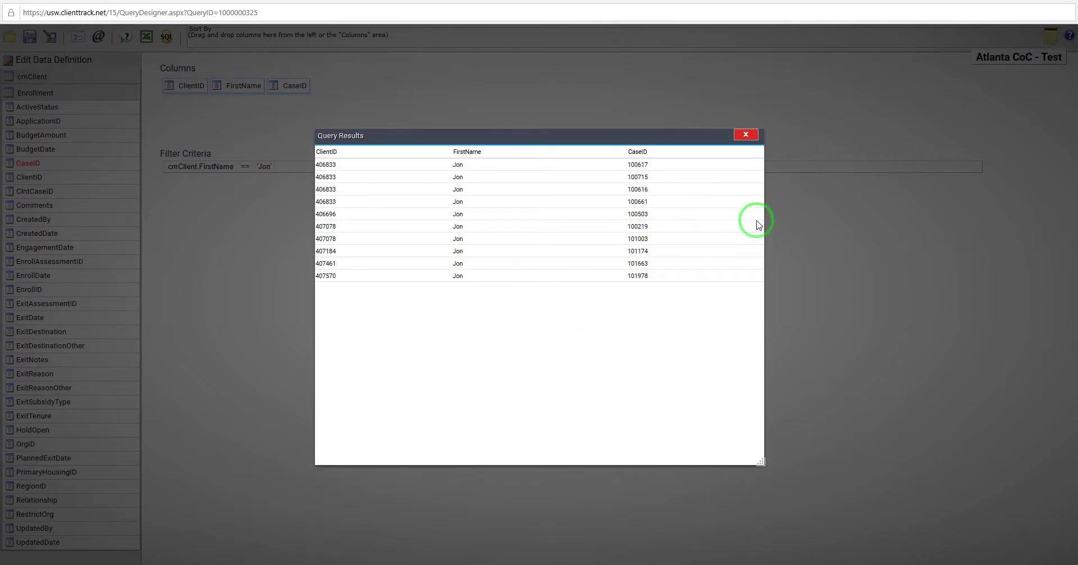
left_click(746, 135)
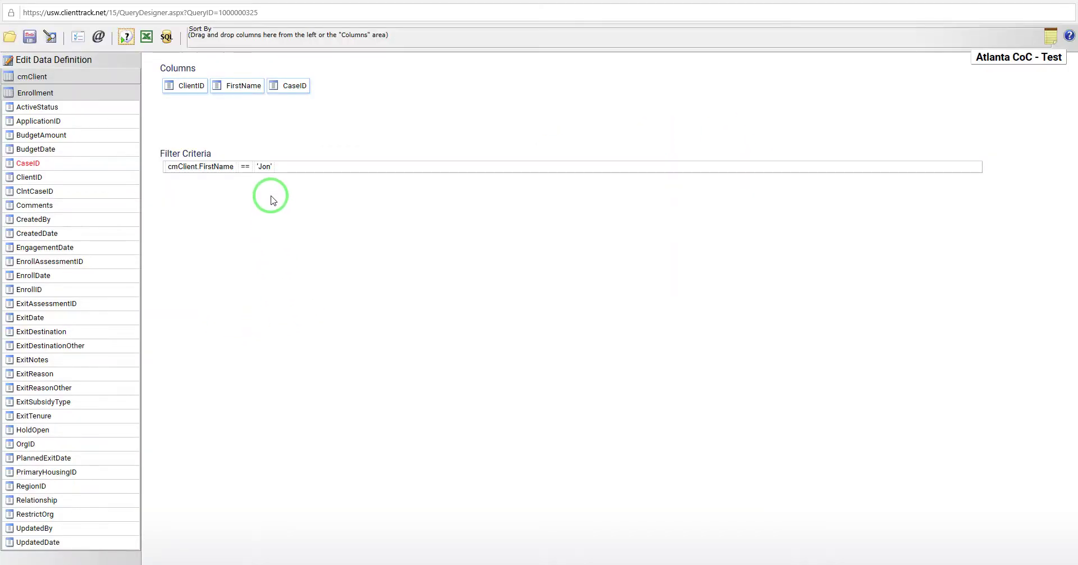
left_click(119, 36)
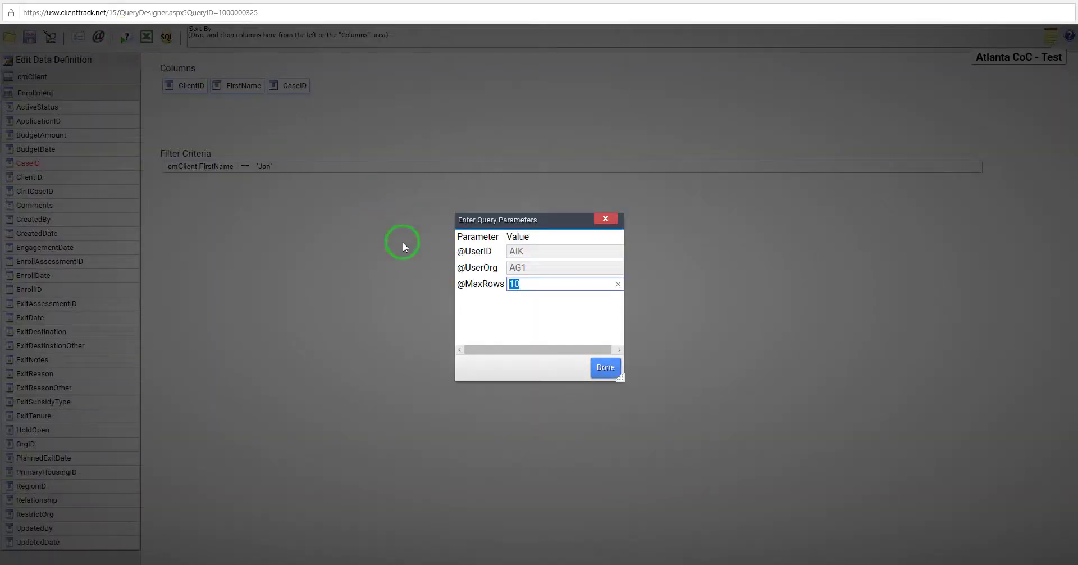
left_click(604, 367)
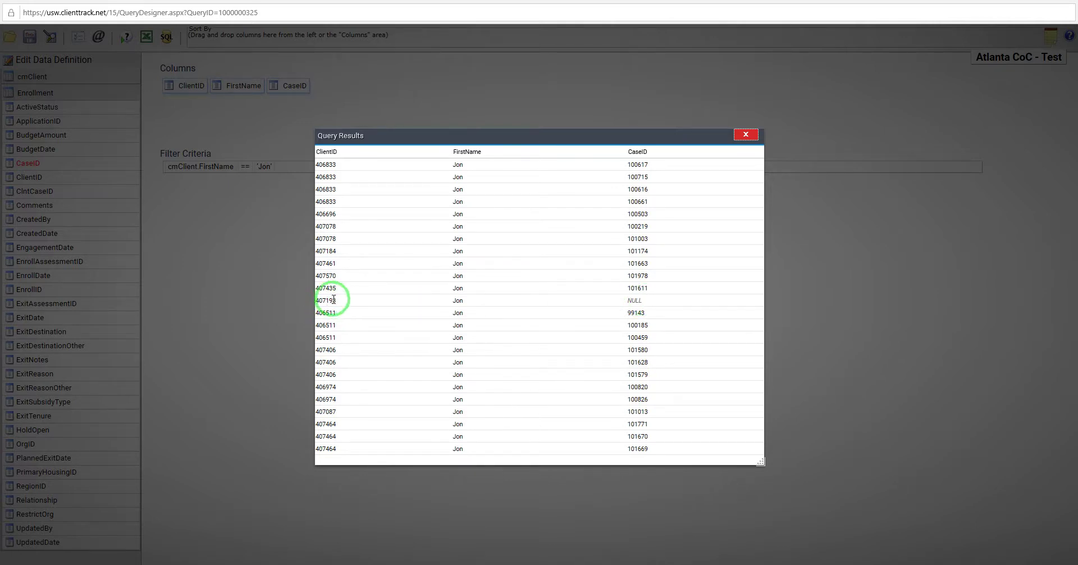
left_click(746, 135)
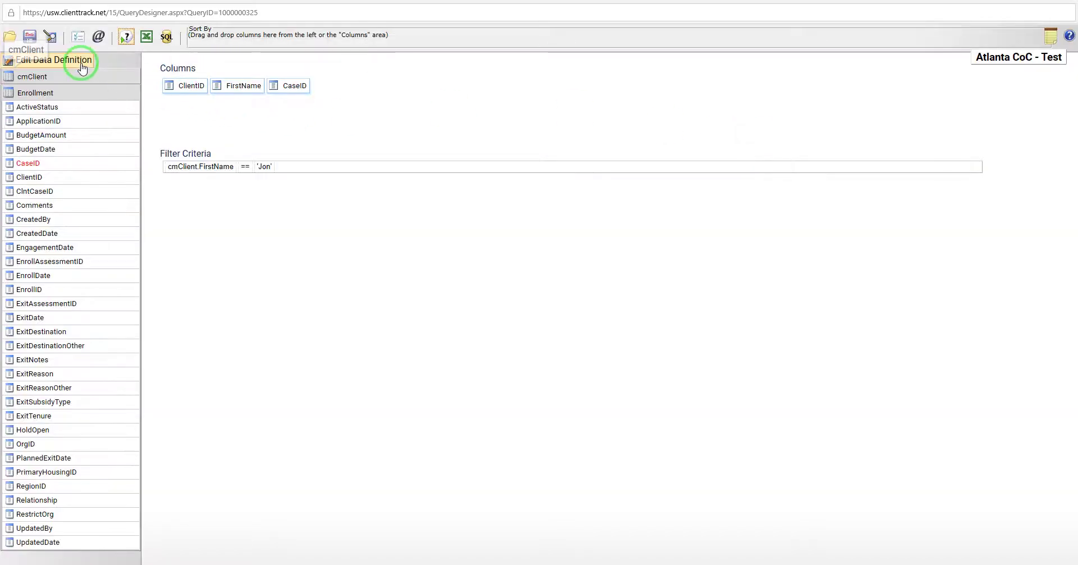
Step: Change the outer join between cmClient.ClientID and Enrollment.ClientID to an inner join and save the data definition
left_click(79, 61)
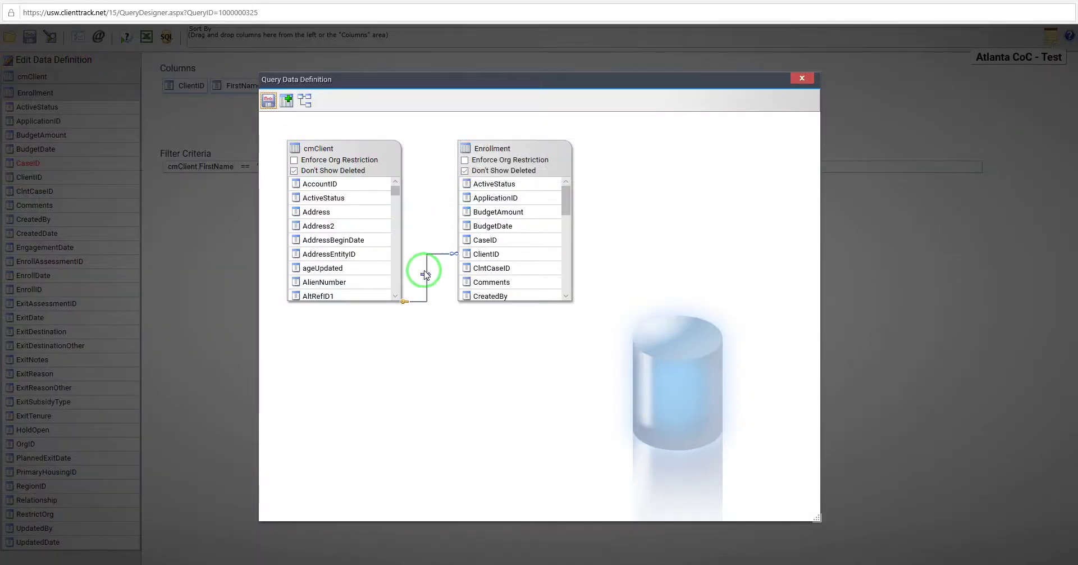
mouse_move(425, 273)
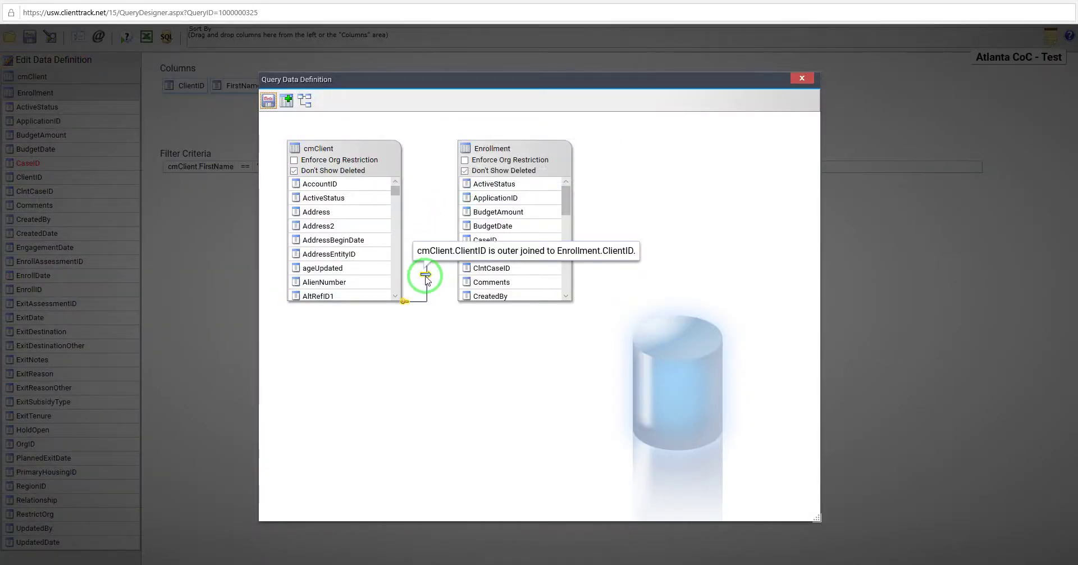
left_click(426, 276)
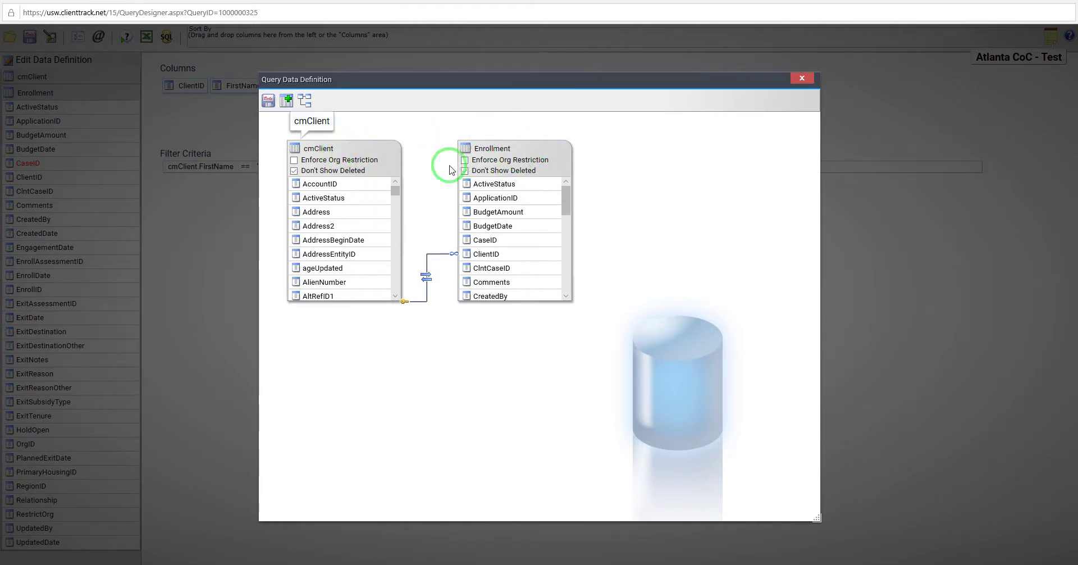
left_click(268, 102)
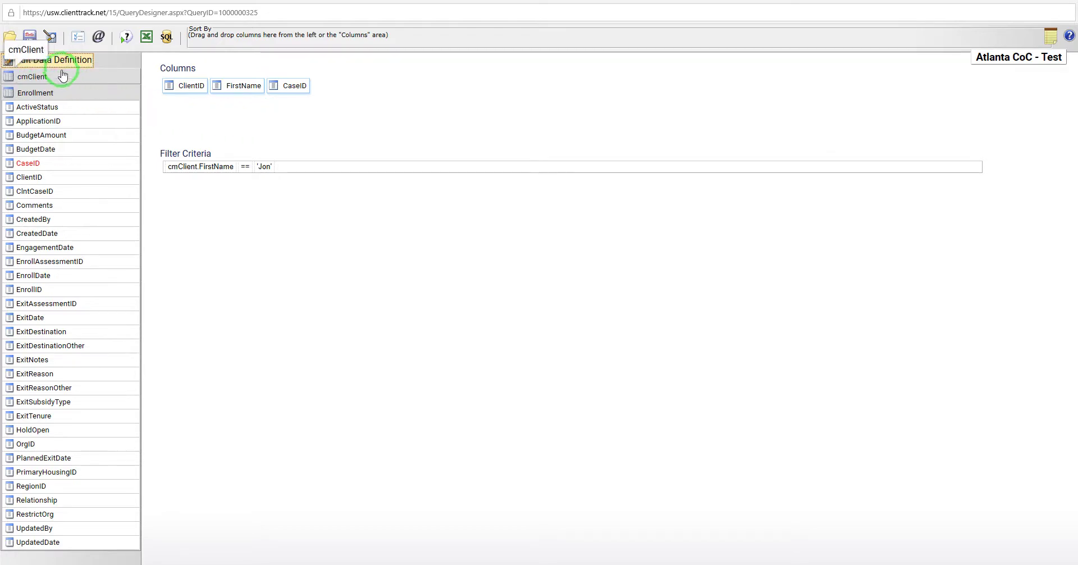
Step: Rerun the query with the inner join and a raised row limit, review the results, and close them
left_click(126, 38)
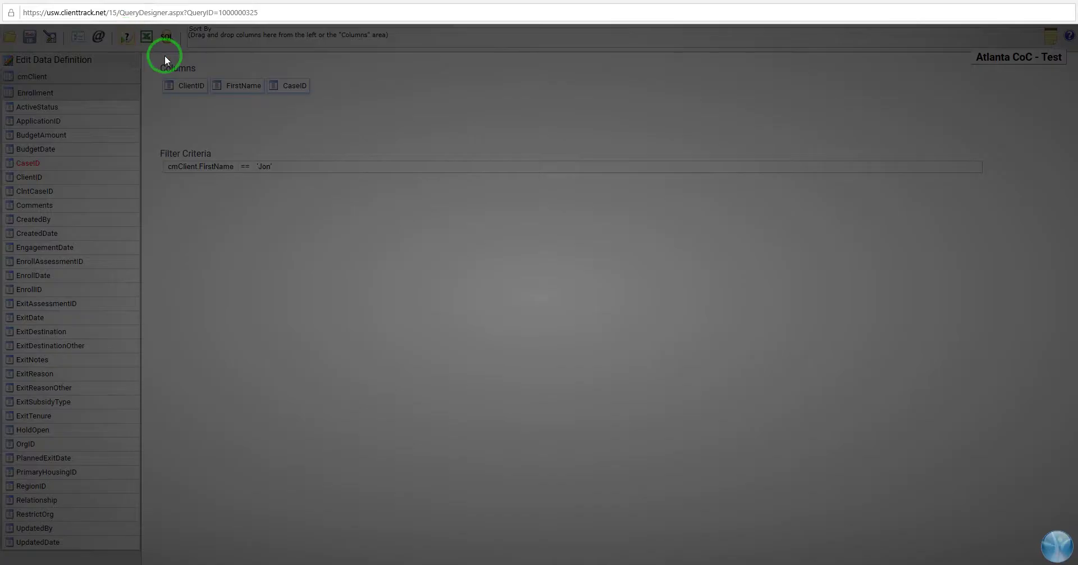
left_click(533, 285)
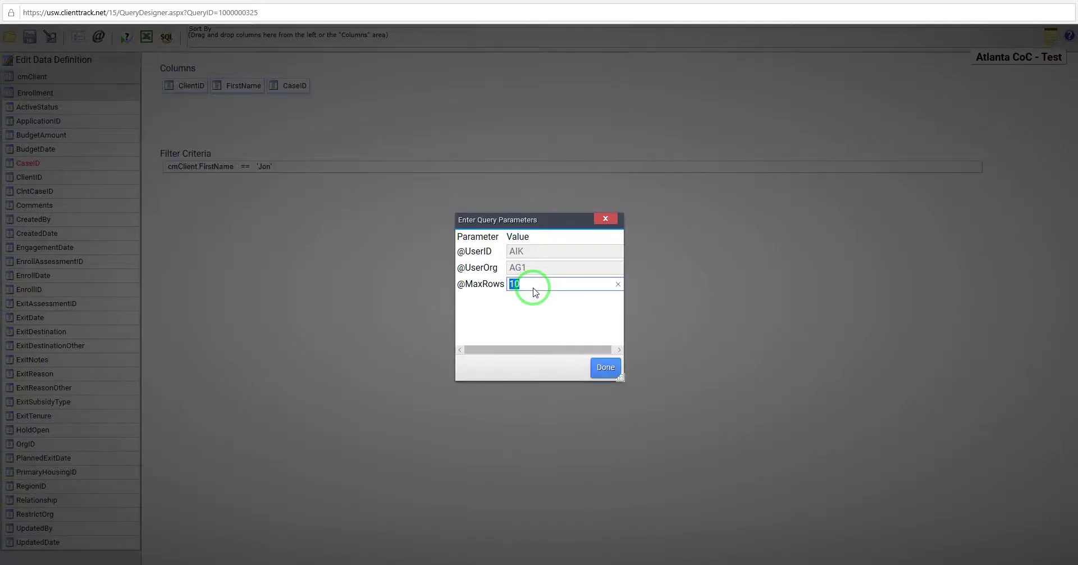
left_click(610, 367)
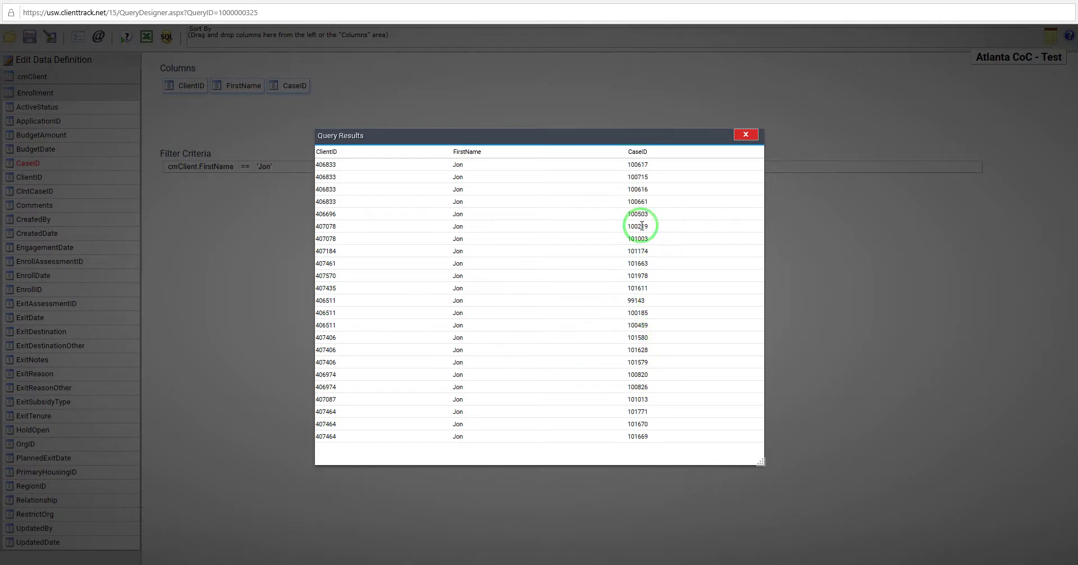
left_click(745, 135)
Step: Switch the join between cmClient and Enrollment back to outer, discard the change, and collapse the Enrollment fields
left_click(68, 59)
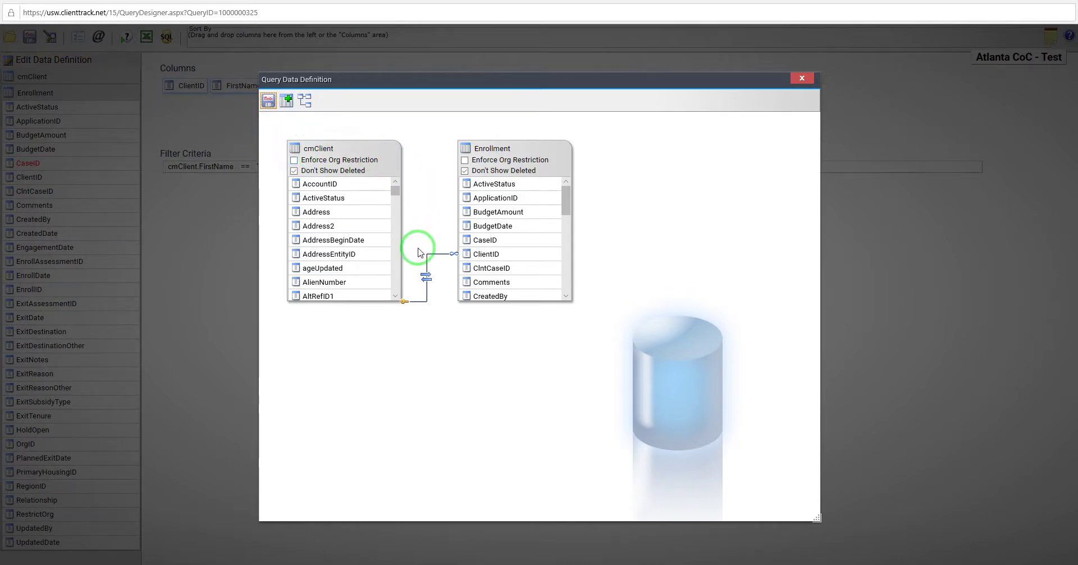
left_click(426, 277)
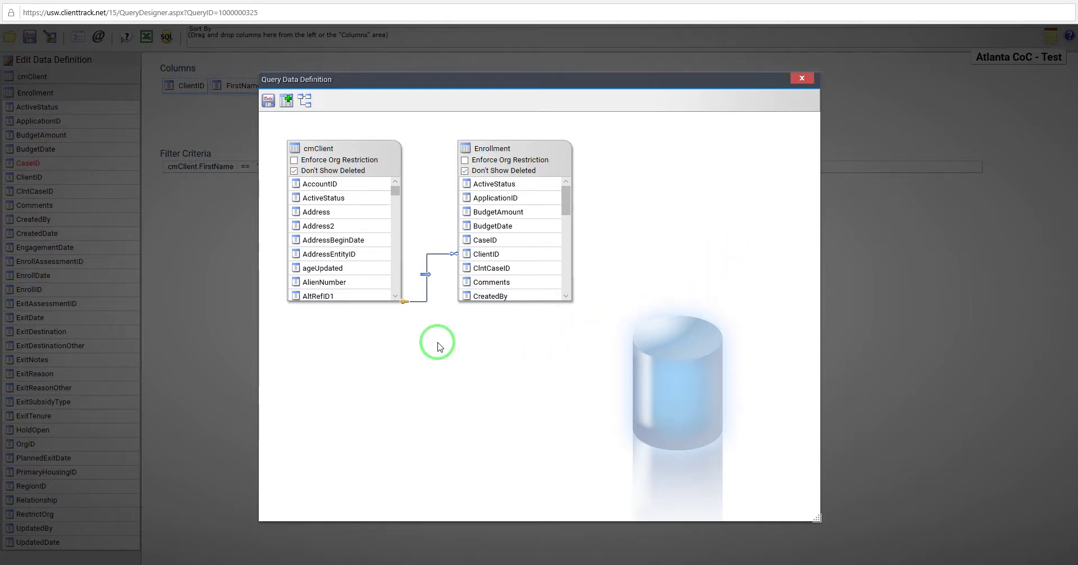
left_click(804, 78)
left_click(50, 93)
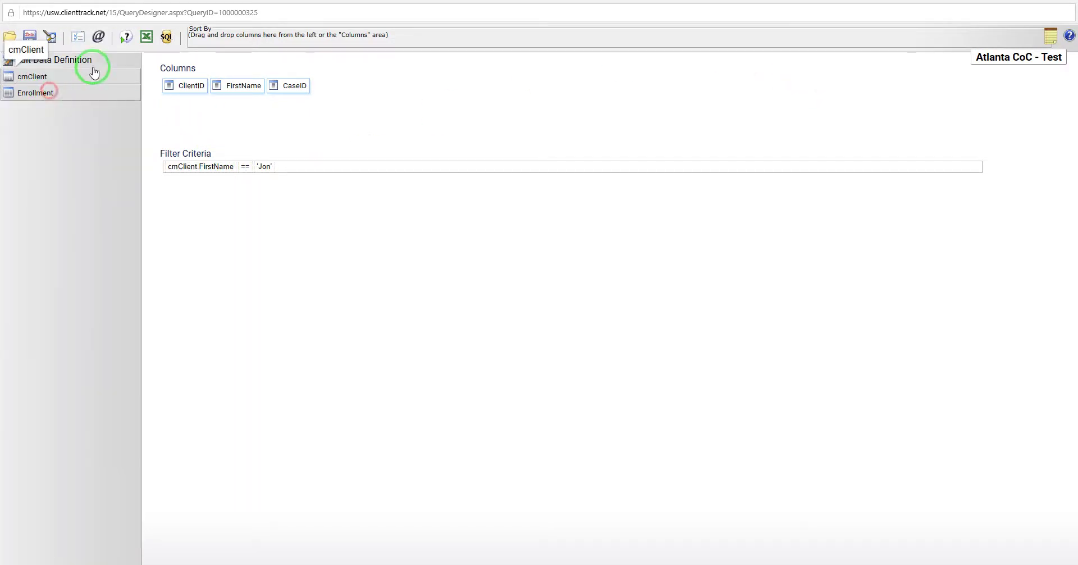
Step: Open the data definition and browse the recommended cmClient joins without adding a table
left_click(77, 60)
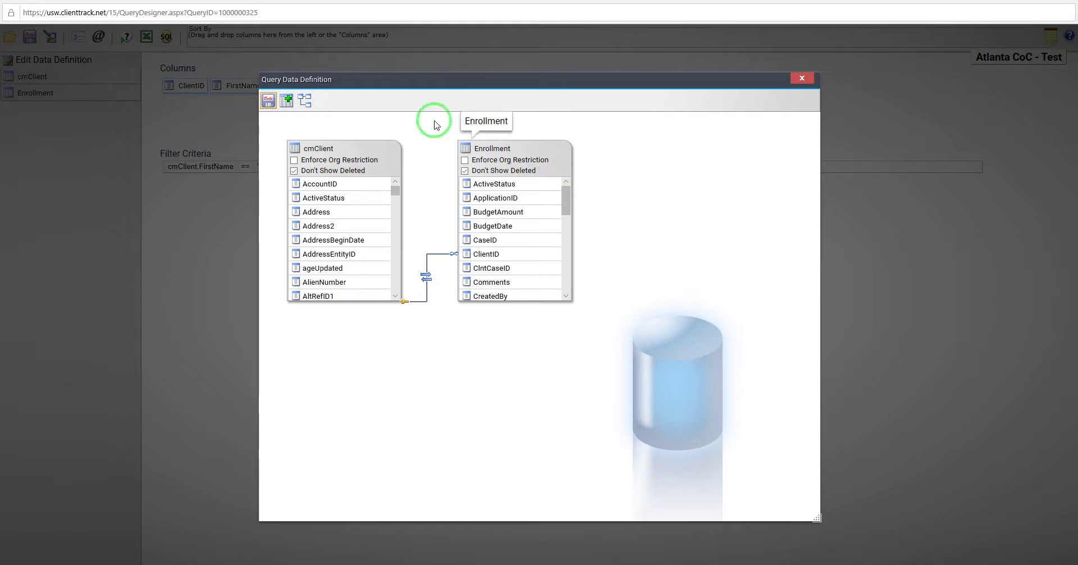
left_click(287, 102)
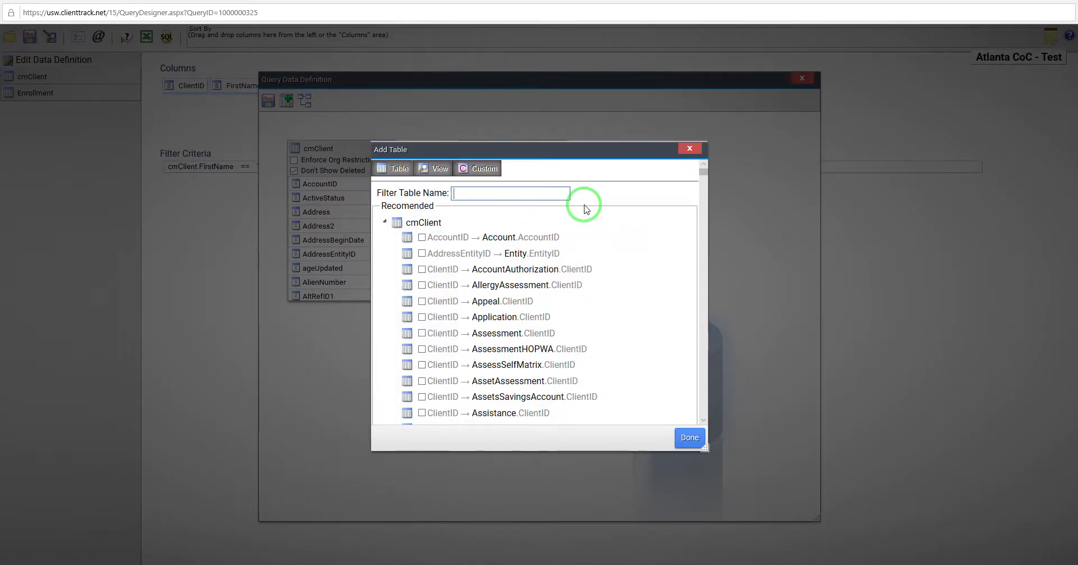
left_click(618, 350)
scroll(626, 356, "down", 1)
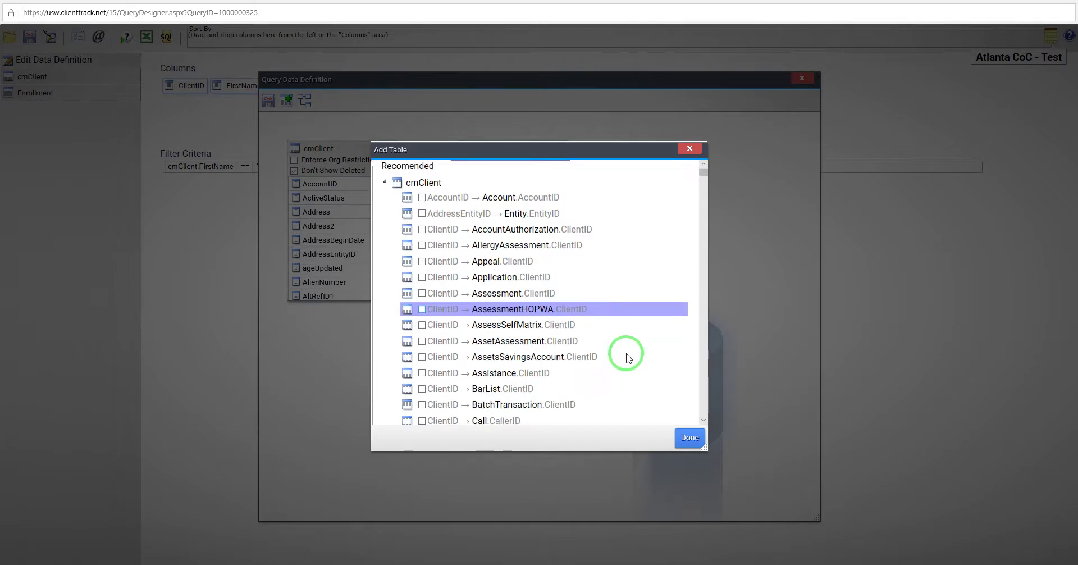
scroll(628, 358, "down", 3)
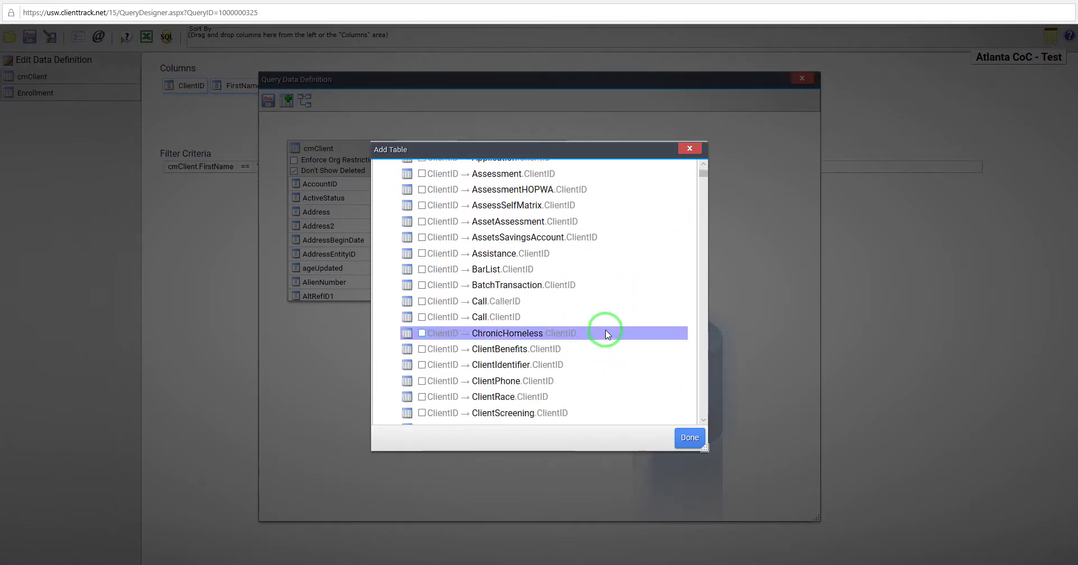
left_click(690, 148)
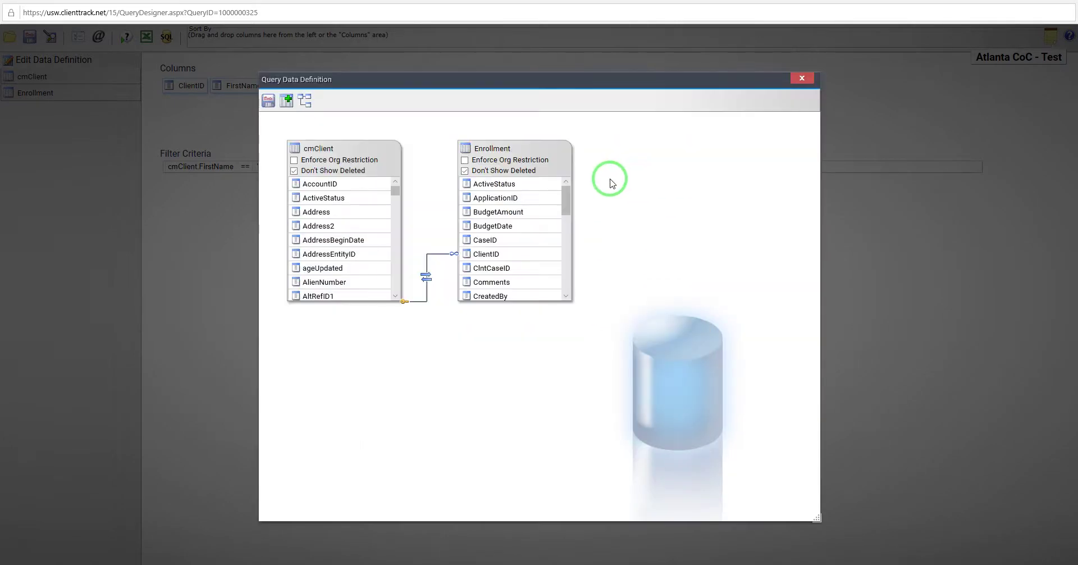
Step: Add the EnrollmentCase table through the recommended Enrollment join CaseID → EnrollmentCase.CaseID and turn off its Enforce Org Restriction
mouse_move(569, 213)
left_mouse_down()
mouse_move(572, 281)
mouse_move(577, 197)
mouse_move(579, 238)
mouse_move(578, 212)
left_mouse_up()
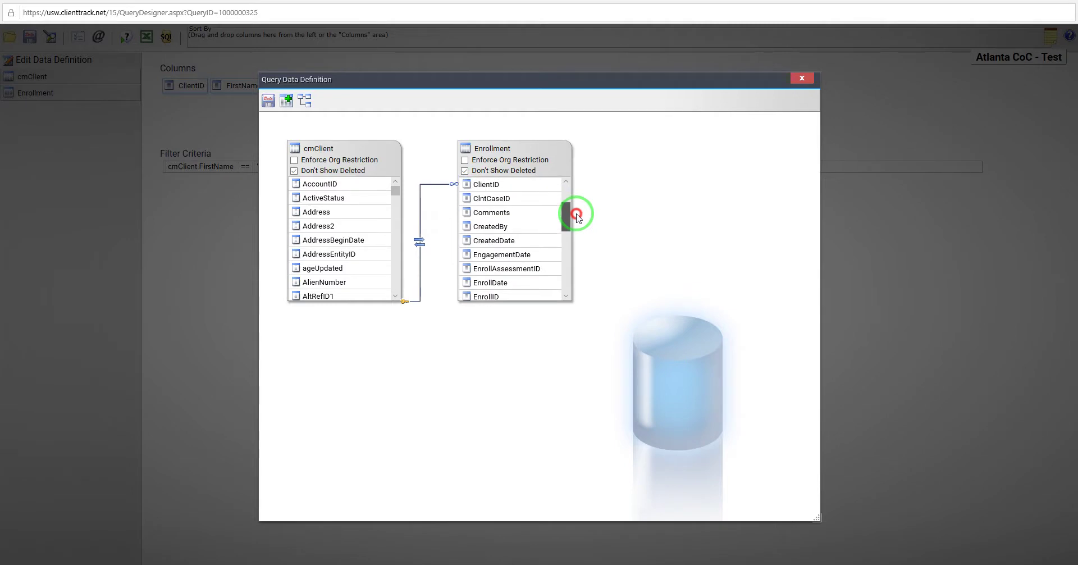
left_click(288, 102)
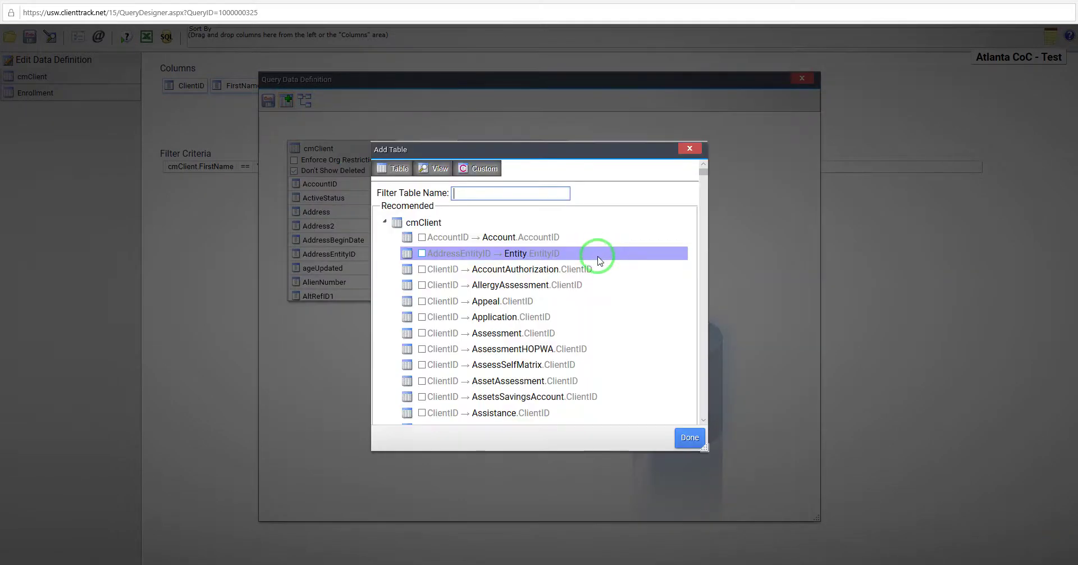
left_click(387, 223)
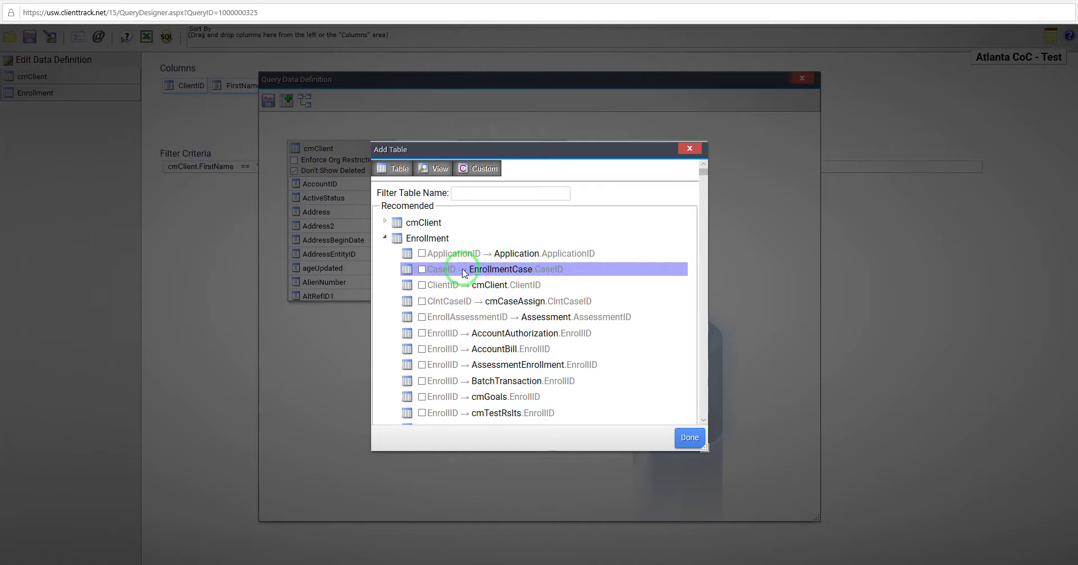
left_click(422, 270)
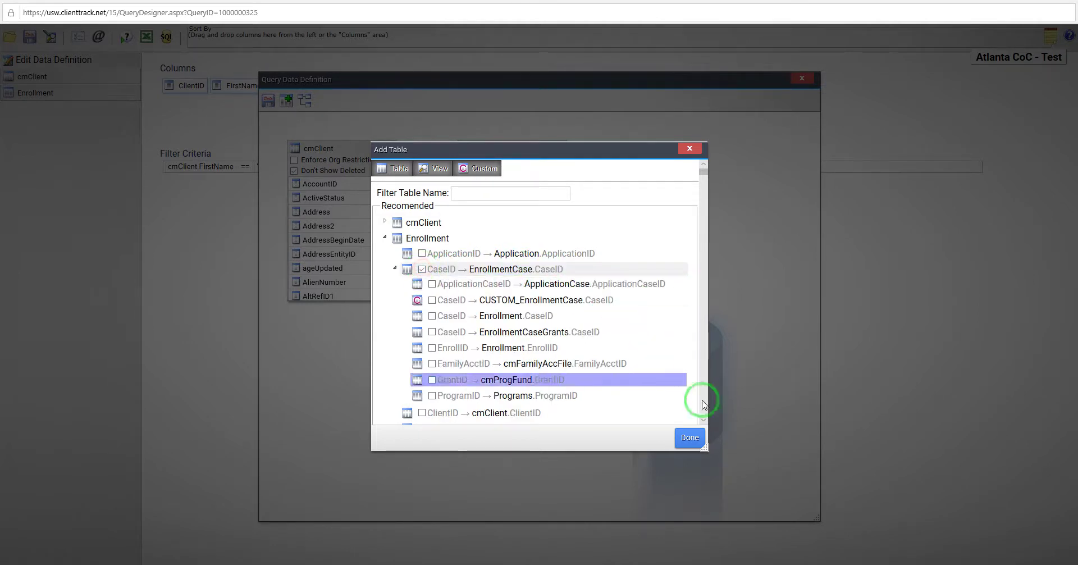
left_click(690, 437)
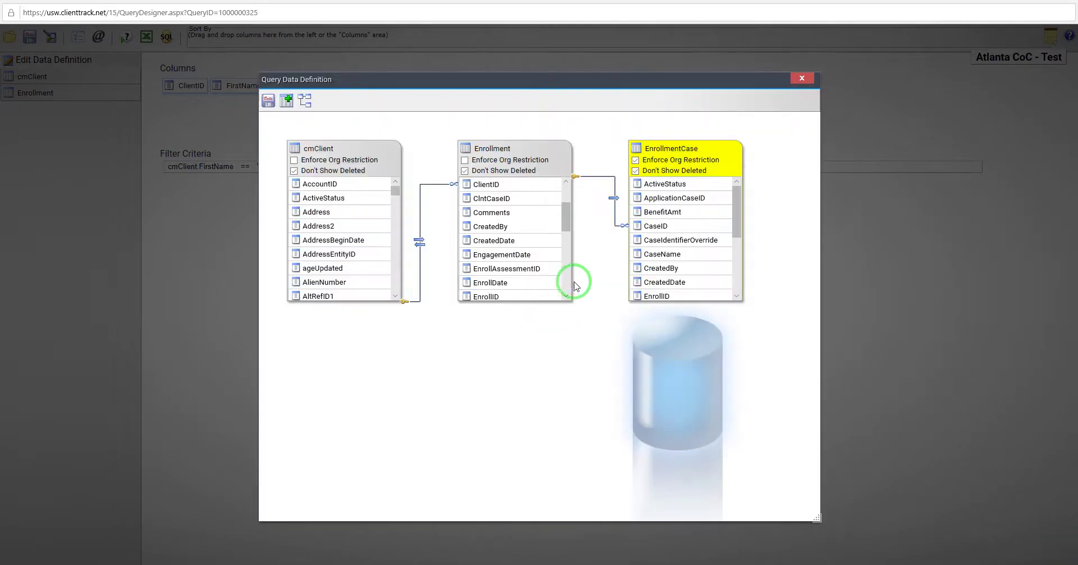
left_click(635, 160)
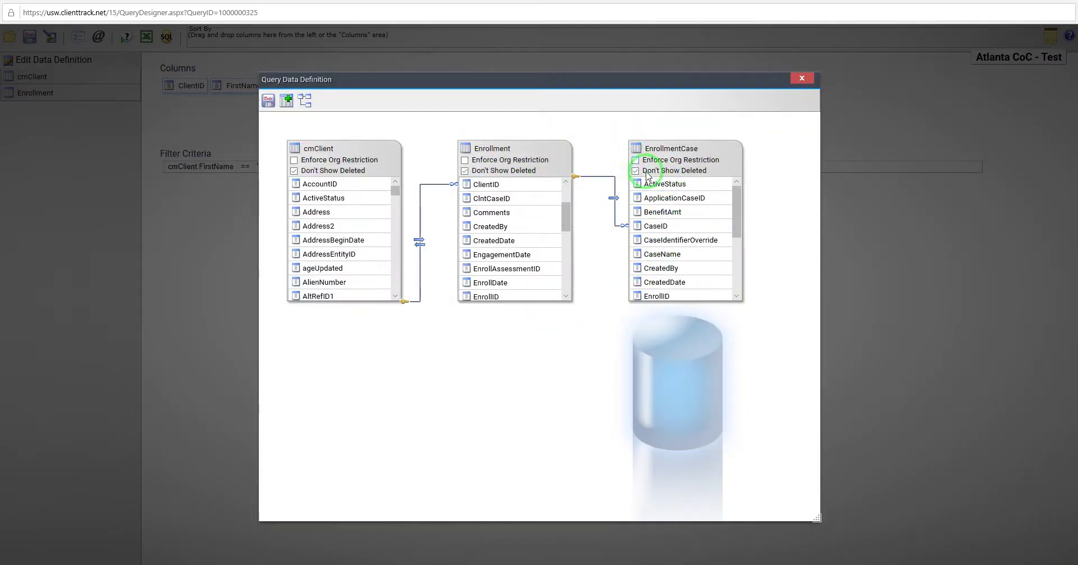
left_click_drag(737, 205, 743, 265)
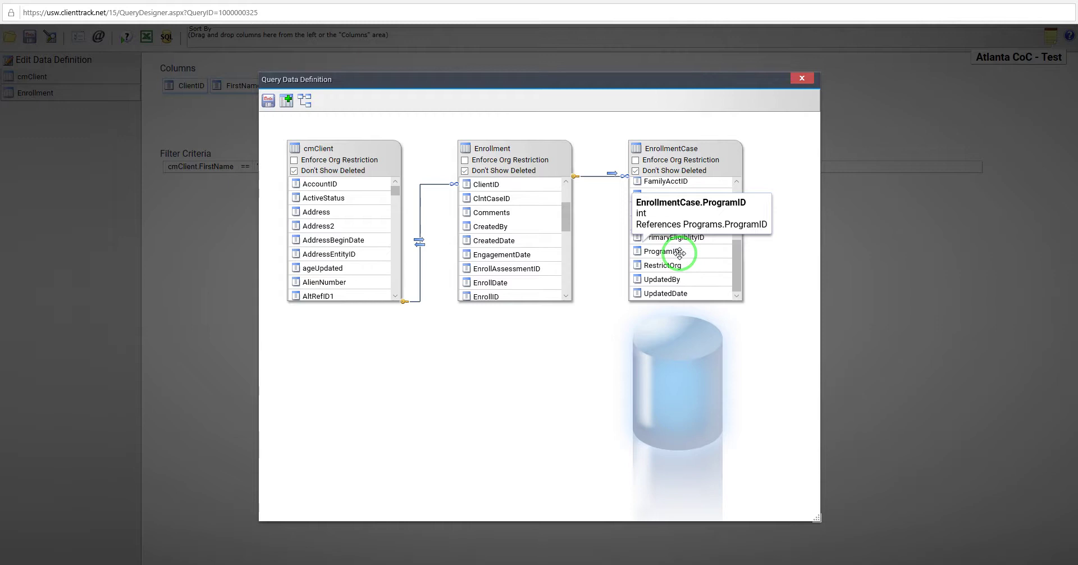
Step: Add the Programs table through the recommended EnrollmentCase join ProgramID → Programs.ProgramID
left_click(739, 266)
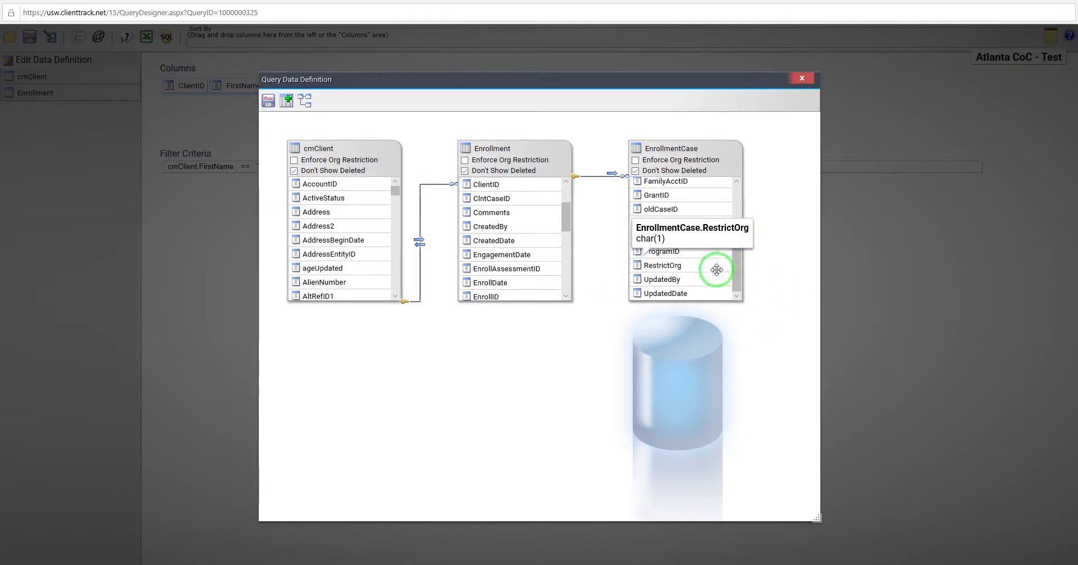
left_click(287, 102)
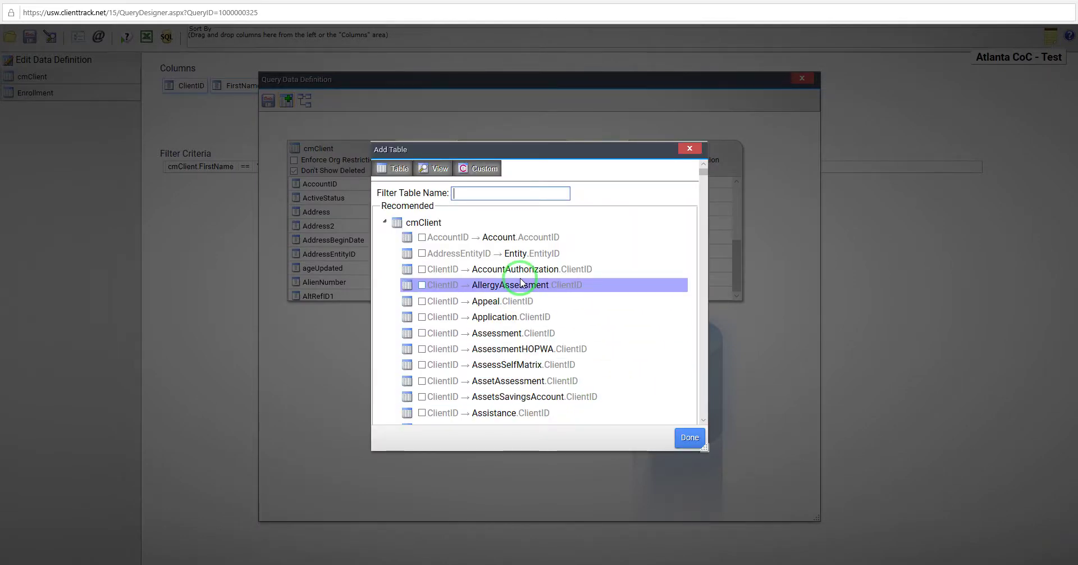
left_click(385, 222)
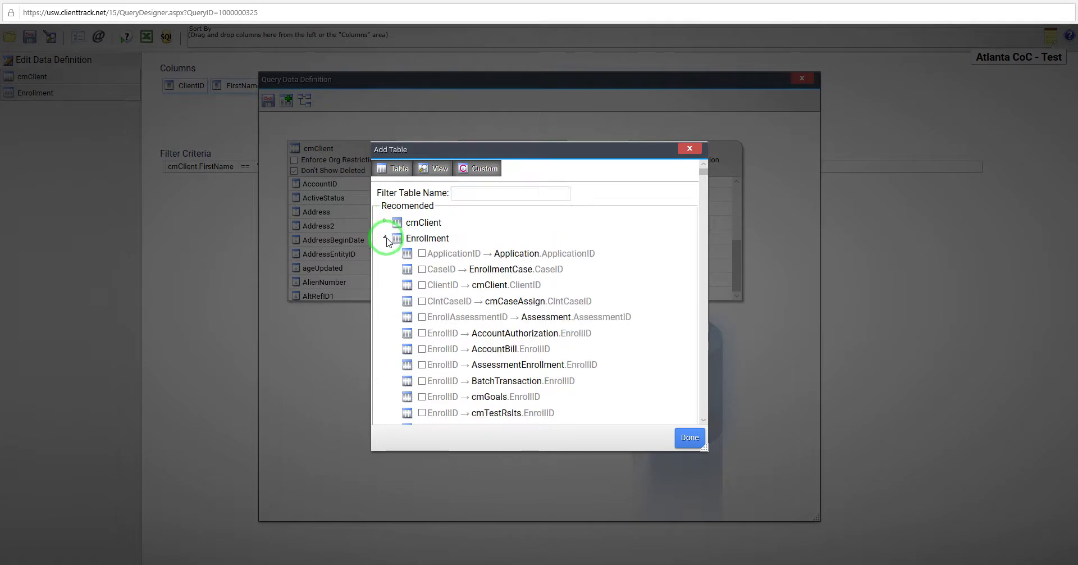
left_click(384, 239)
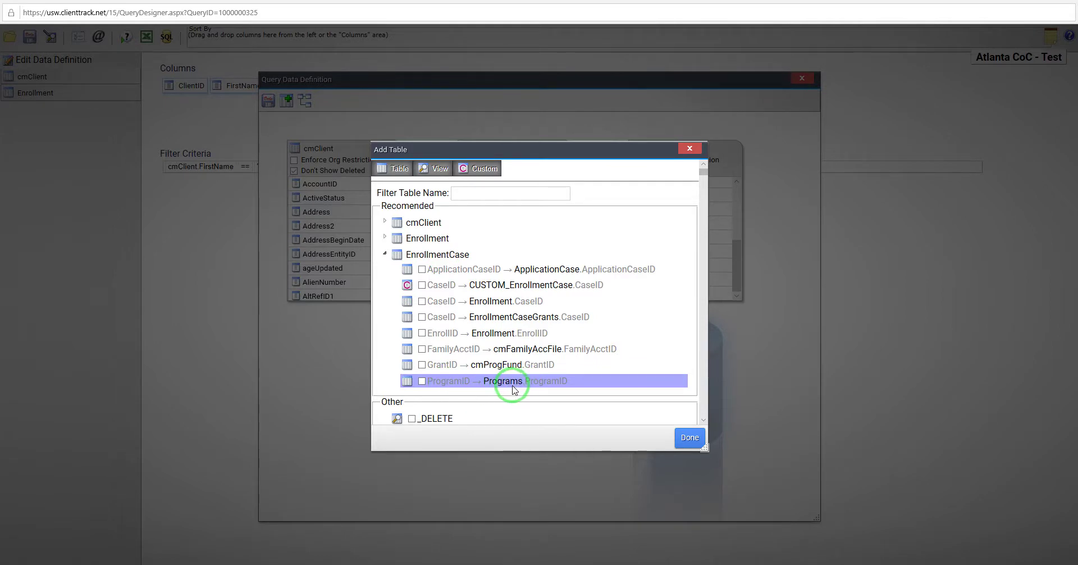
left_click(421, 382)
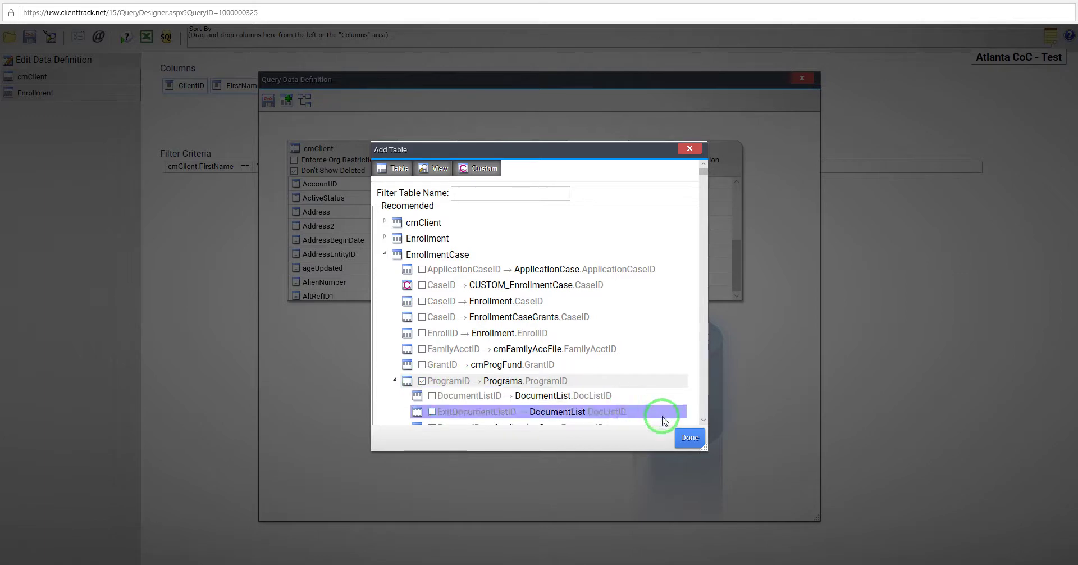
left_click(690, 439)
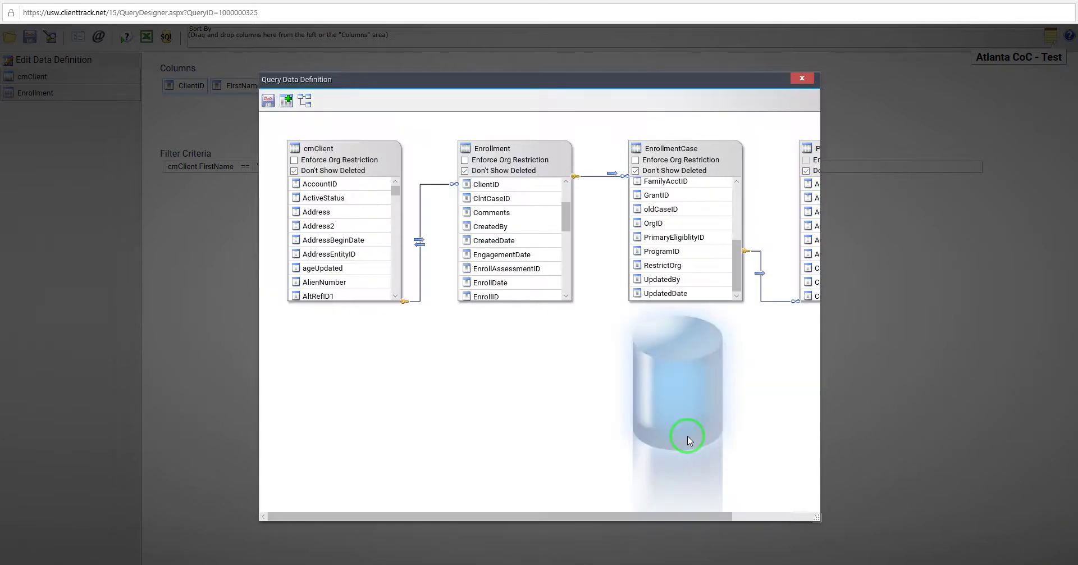
Step: Look through the fields of the Programs table and save the data definition
left_click_drag(548, 518, 677, 518)
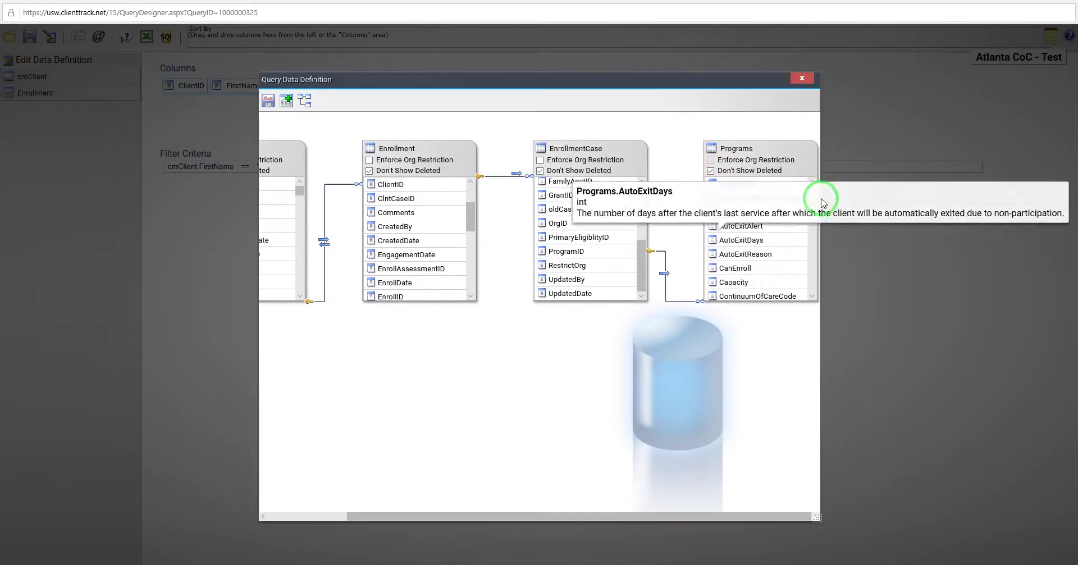
left_click_drag(813, 197, 812, 251)
mouse_move(751, 264)
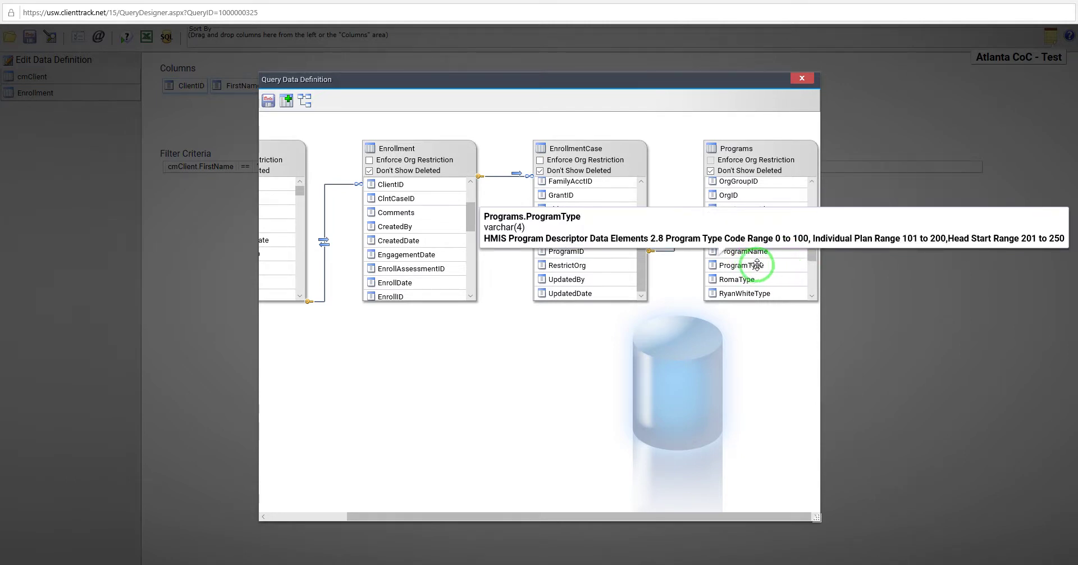
left_click_drag(812, 248, 813, 248)
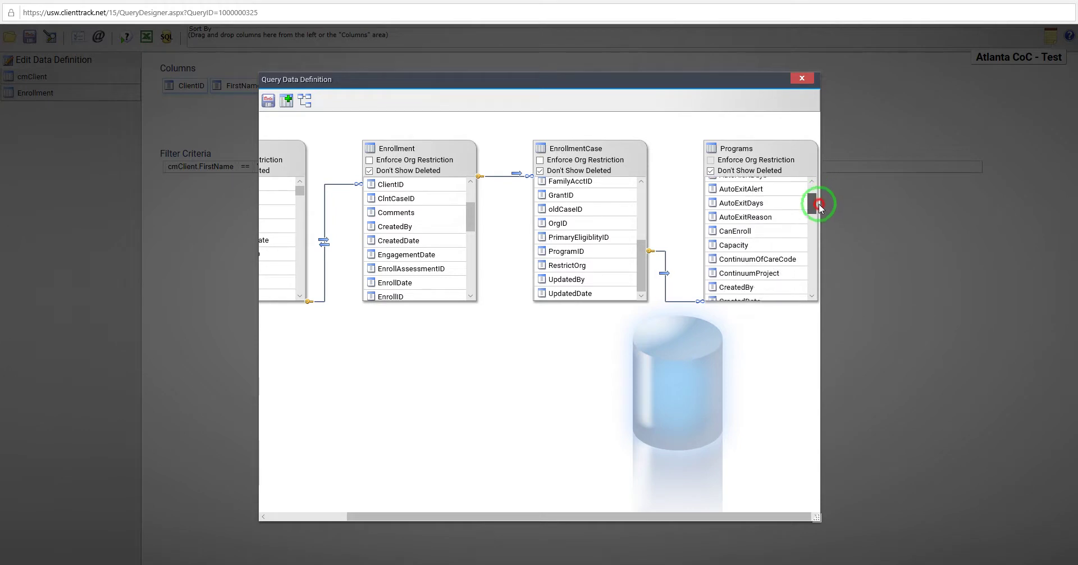
left_click(270, 102)
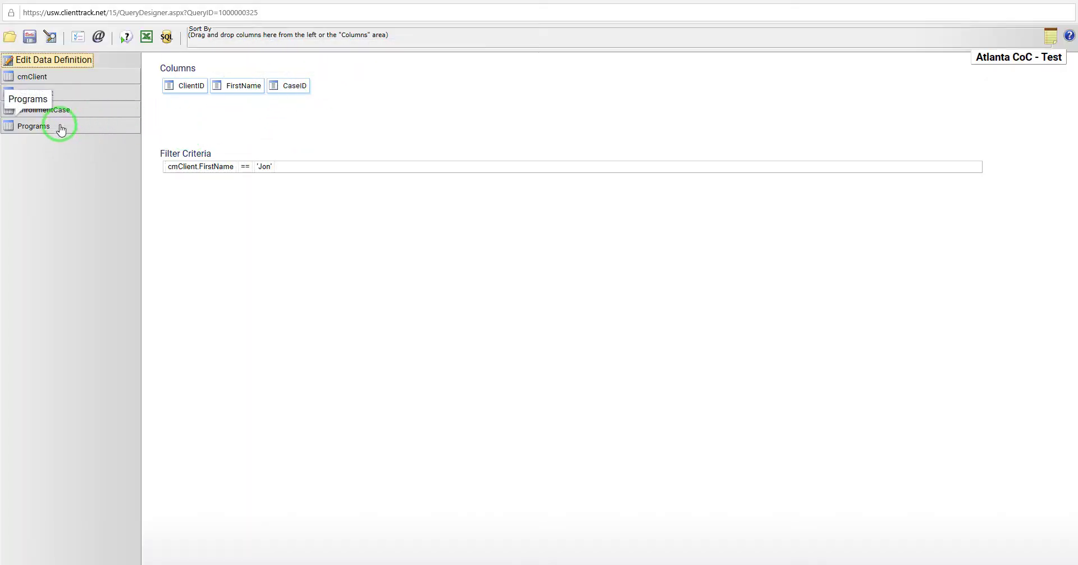
Step: Add EnrollDate from Enrollment and ProgramName from Programs as columns after CaseID
left_click(71, 130)
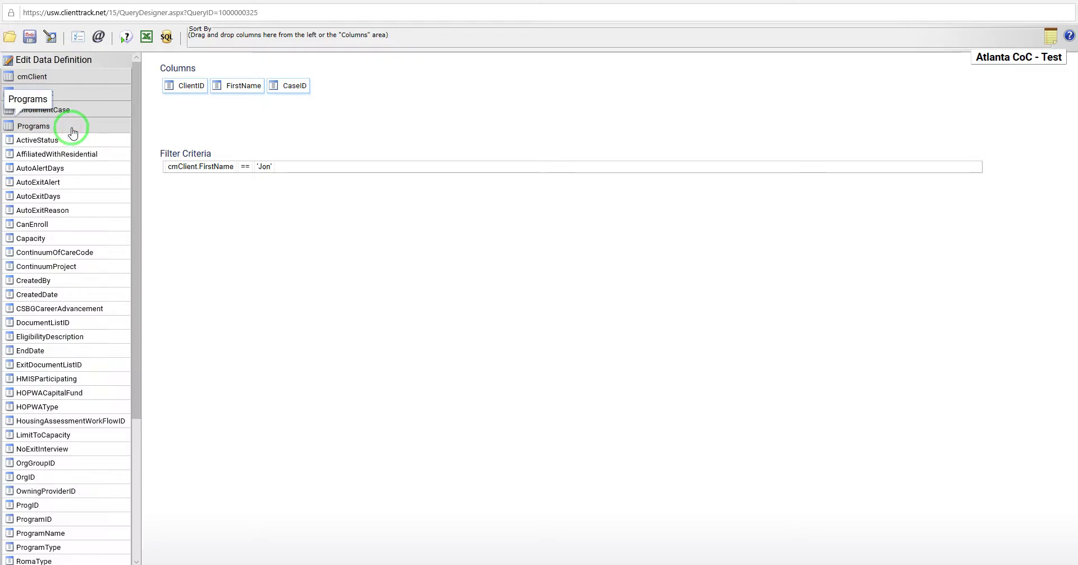
left_click(66, 91)
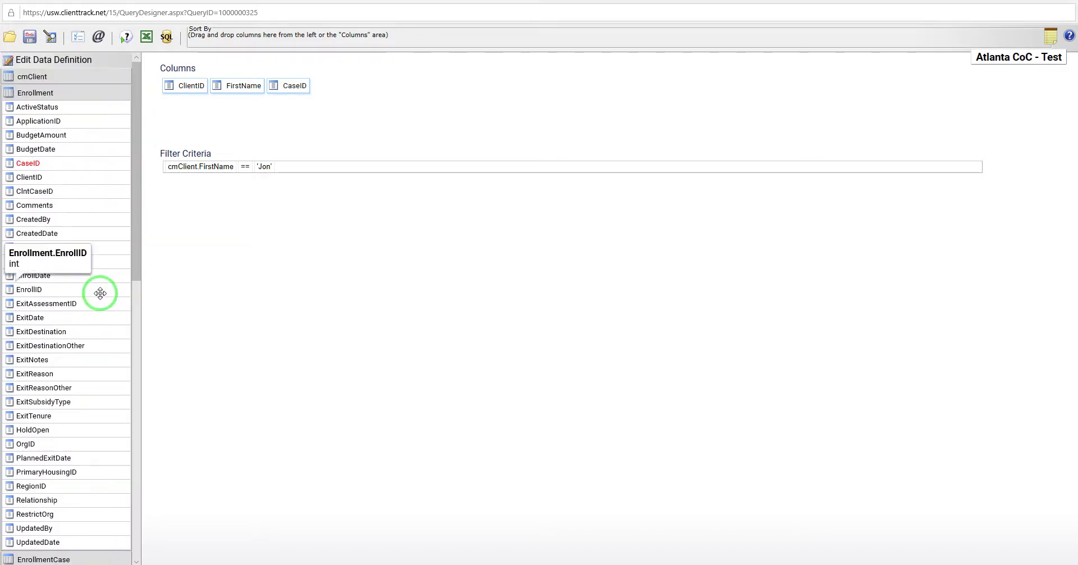
left_click_drag(60, 274, 326, 100)
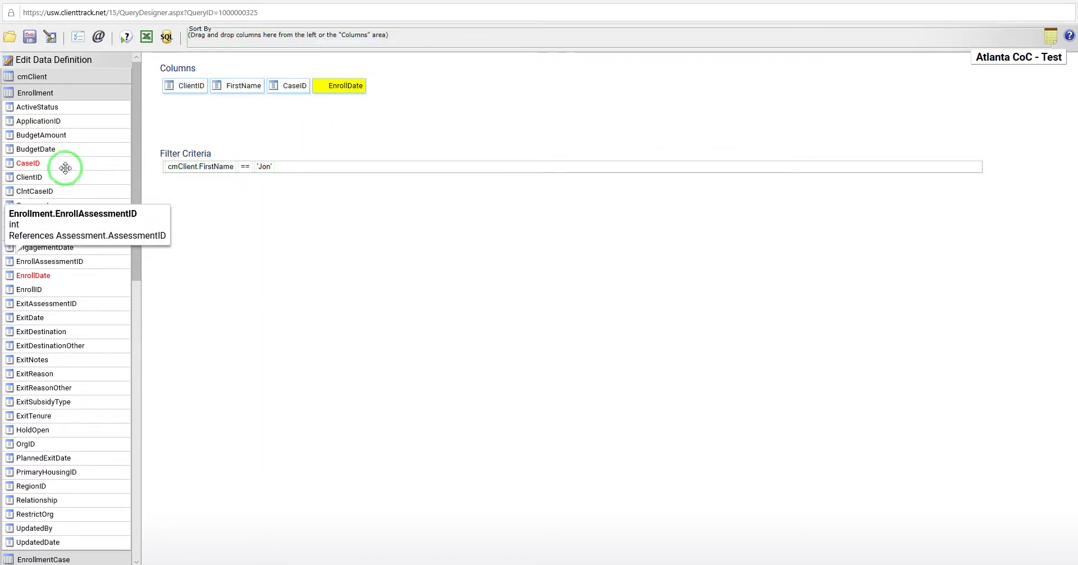
left_click(59, 94)
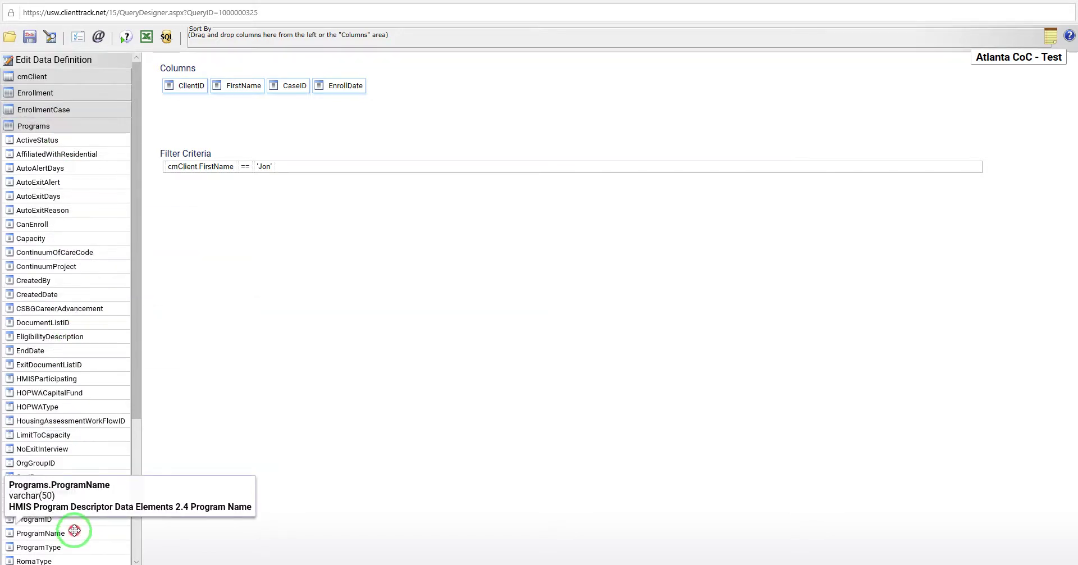
left_click_drag(75, 536, 393, 87)
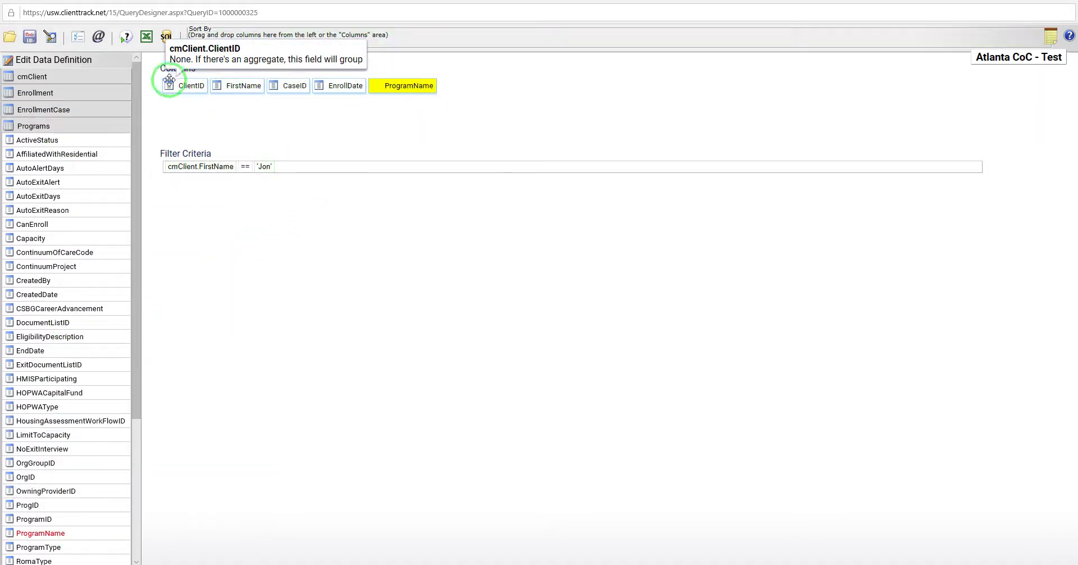
left_click(126, 36)
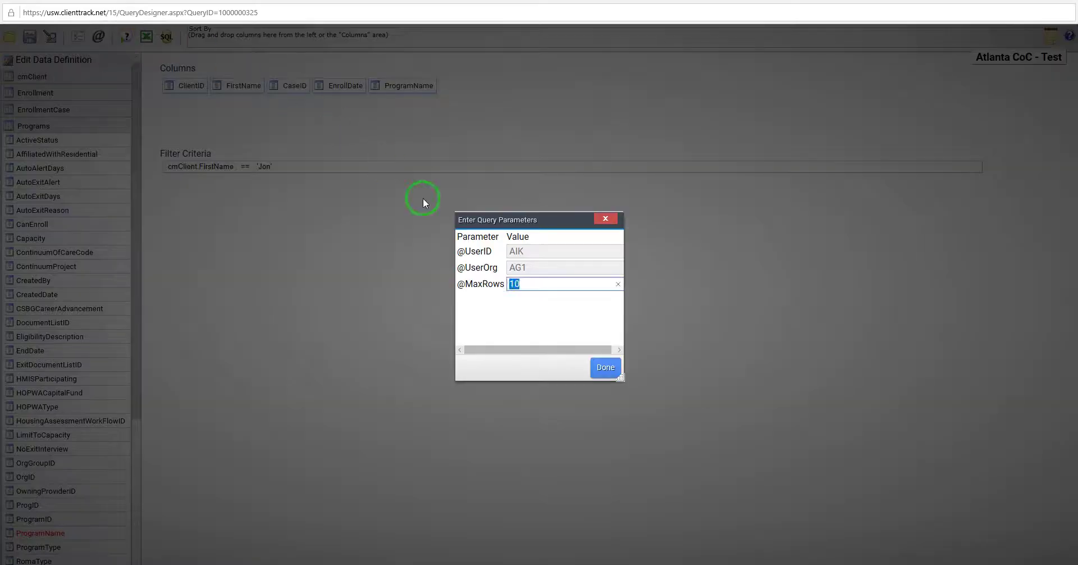
left_click(602, 365)
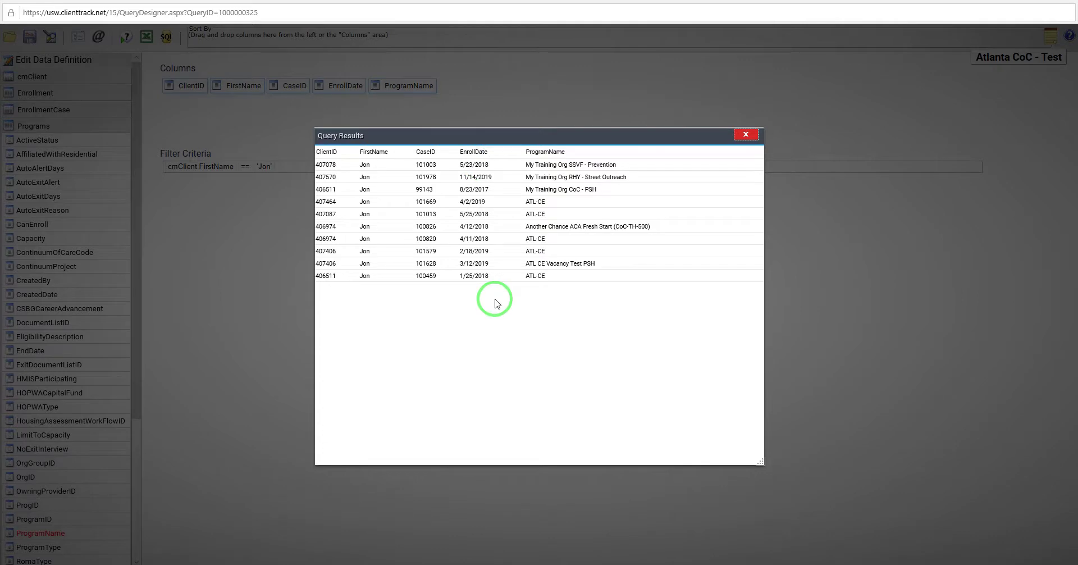
left_click(742, 135)
left_click(98, 130)
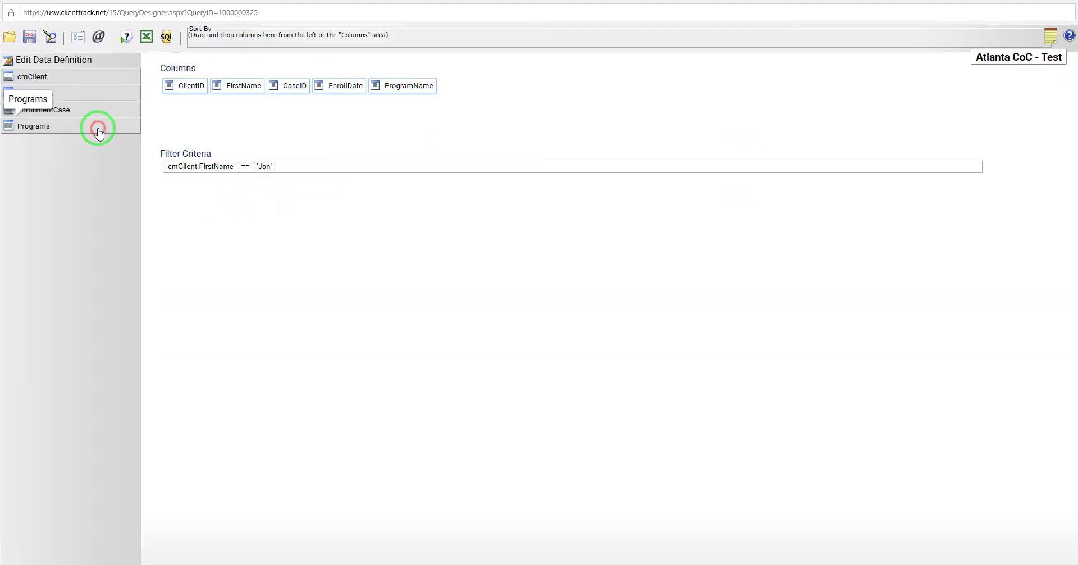
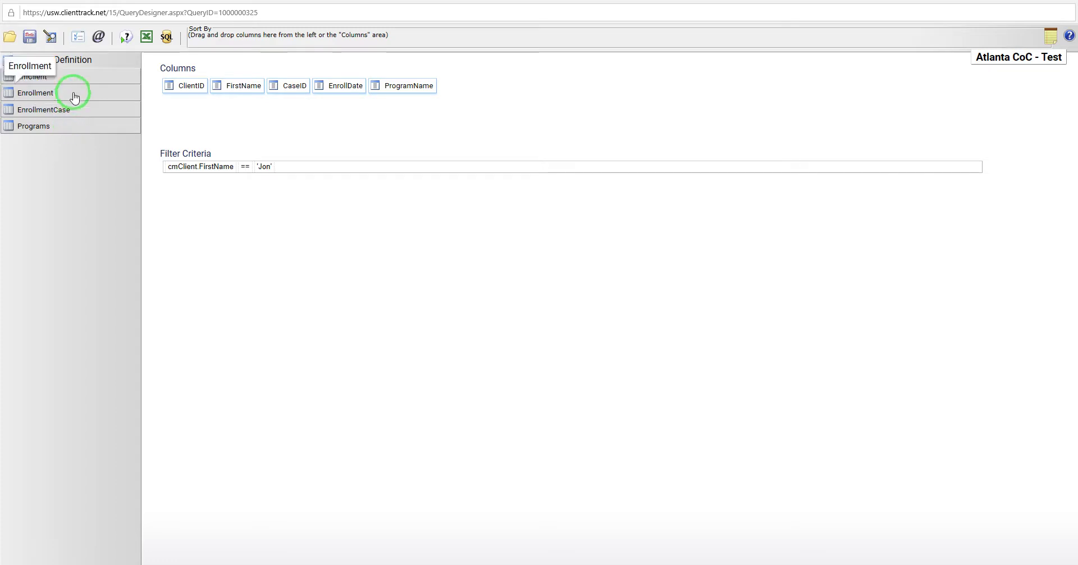
Step: Add the Assessment table through the recommended Enrollment join EnrollAssessmentID → Assessment.AssessmentID and turn off its Enforce Org Restriction
left_click(64, 67)
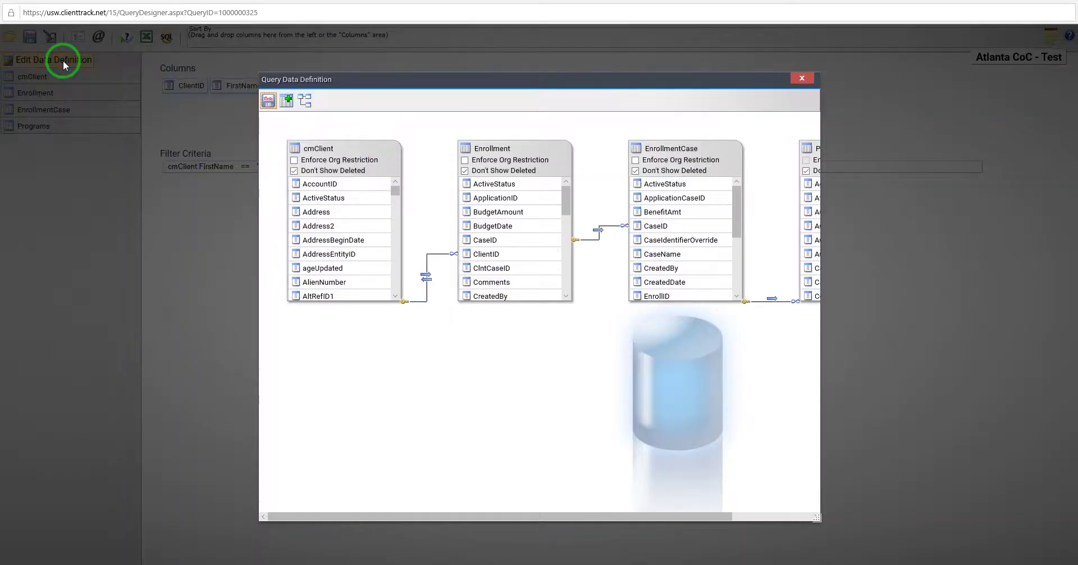
left_click_drag(458, 517, 502, 521)
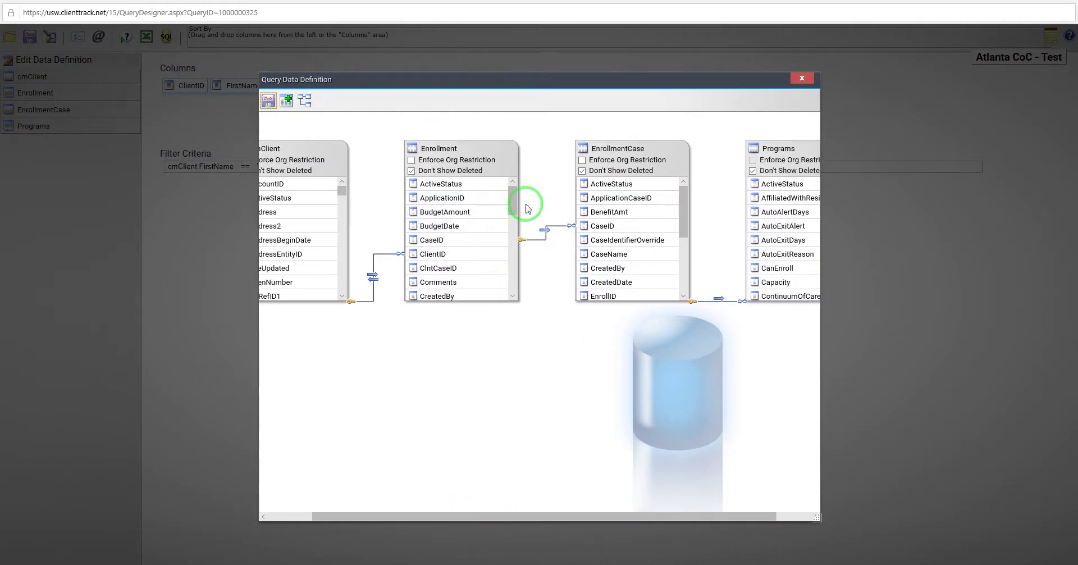
left_click(287, 102)
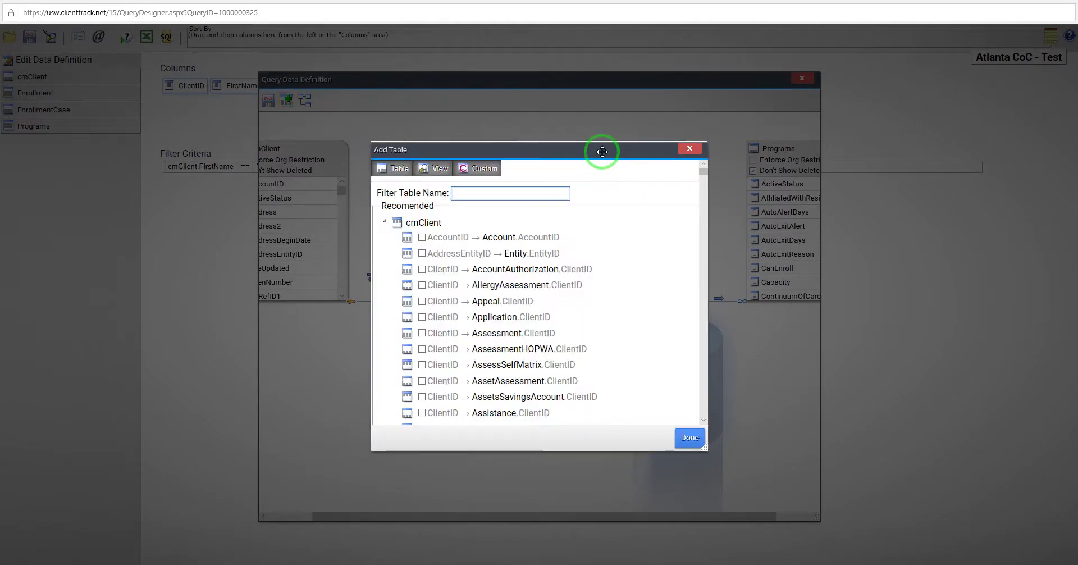
left_click_drag(602, 151, 560, 116)
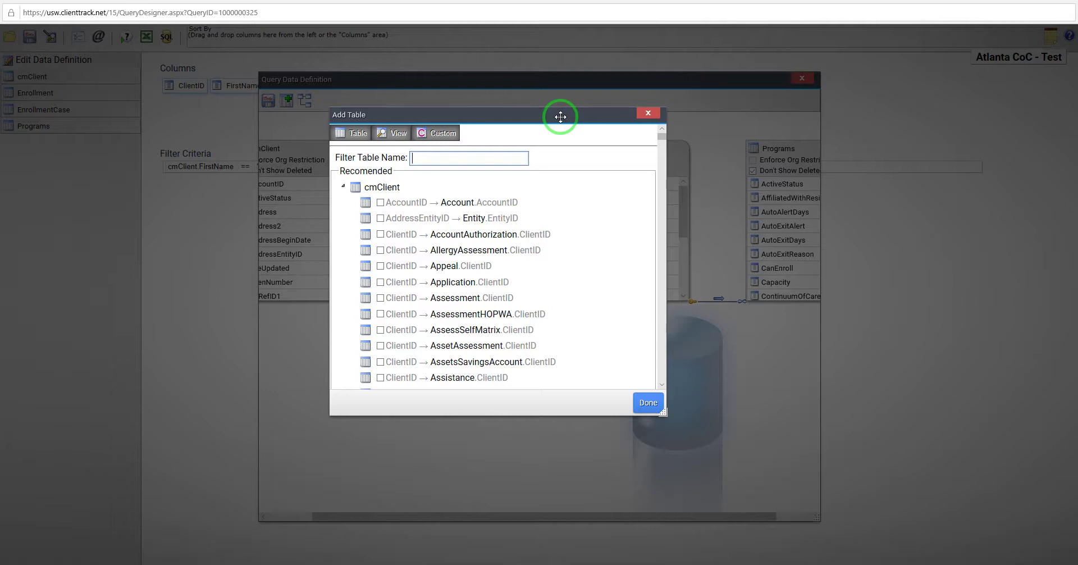
left_click(343, 188)
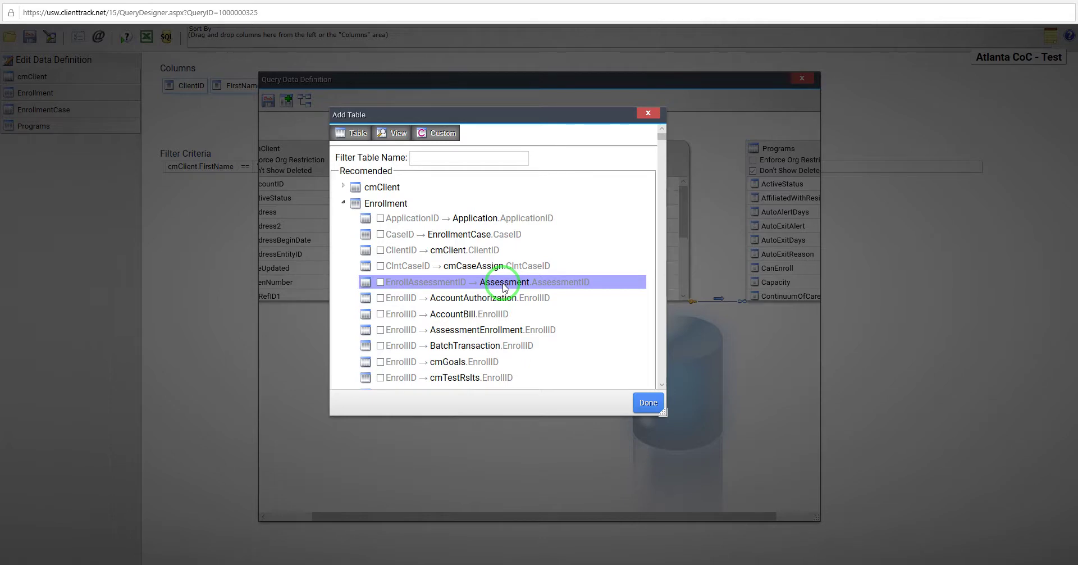
left_click(381, 282)
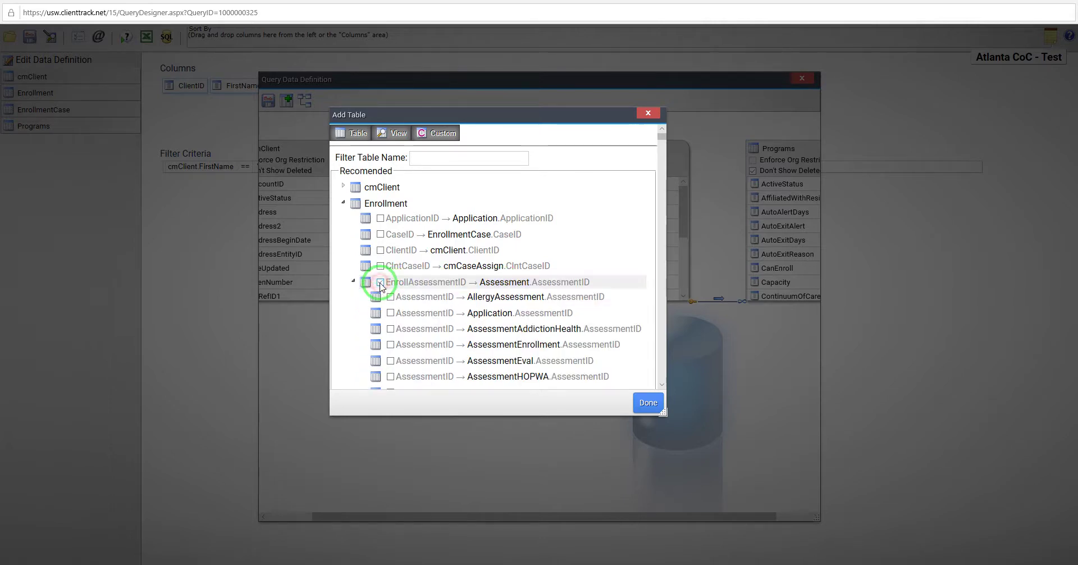
left_click(649, 407)
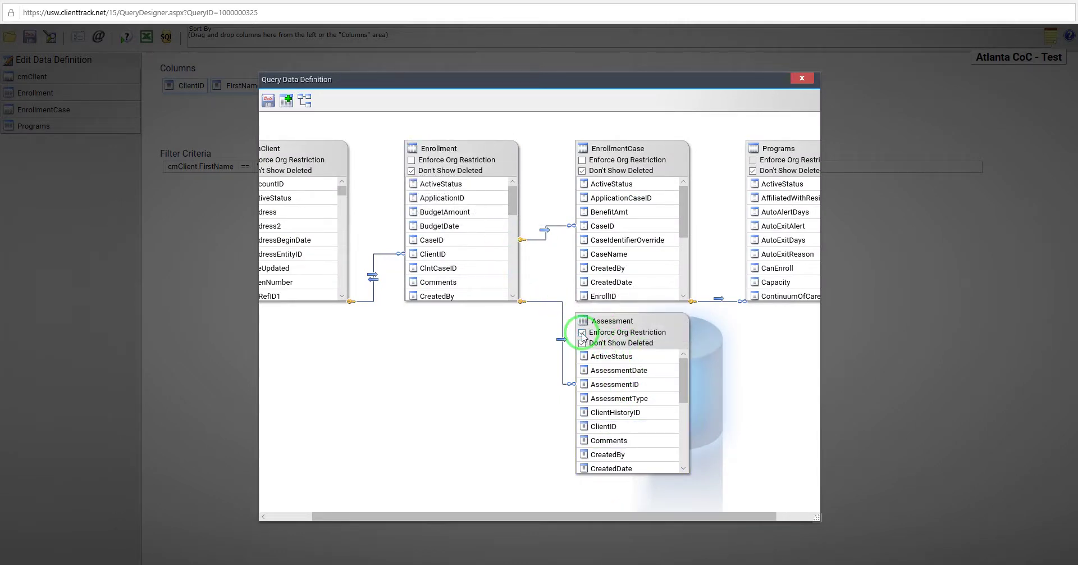
left_click(582, 333)
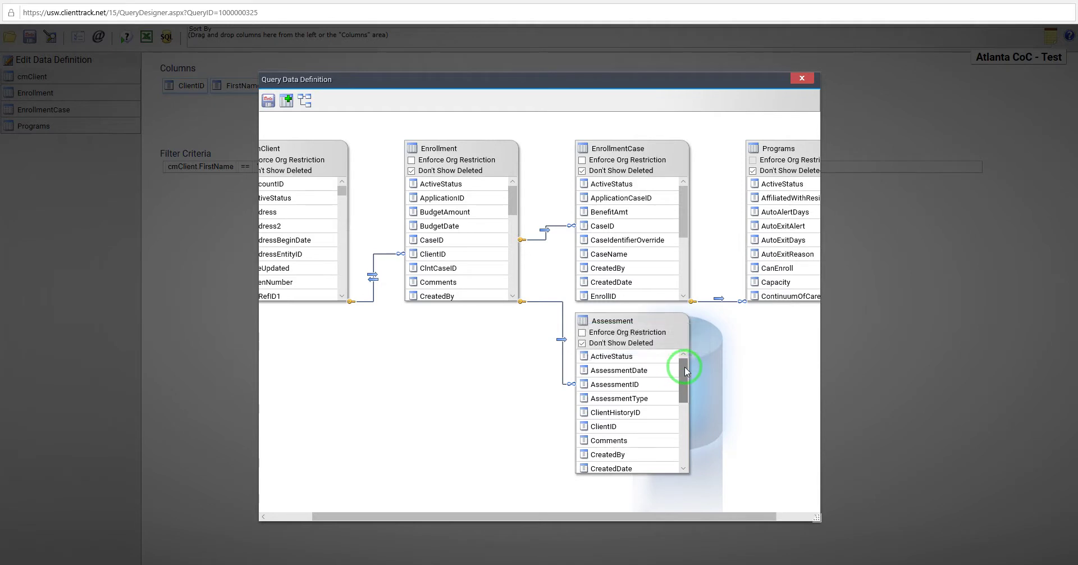
Step: Start adding another table and collapse the recommended joins of cmClient, Enrollment, EnrollmentCase and Programs
scroll(666, 366, "down", 2)
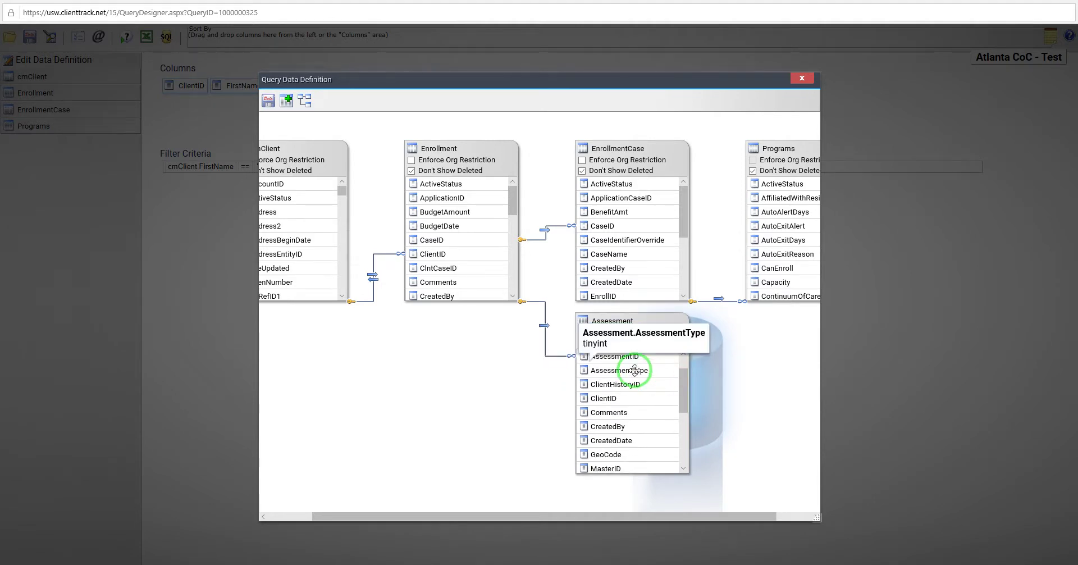
mouse_move(683, 378)
left_mouse_down()
mouse_move(690, 443)
mouse_move(690, 378)
left_mouse_up()
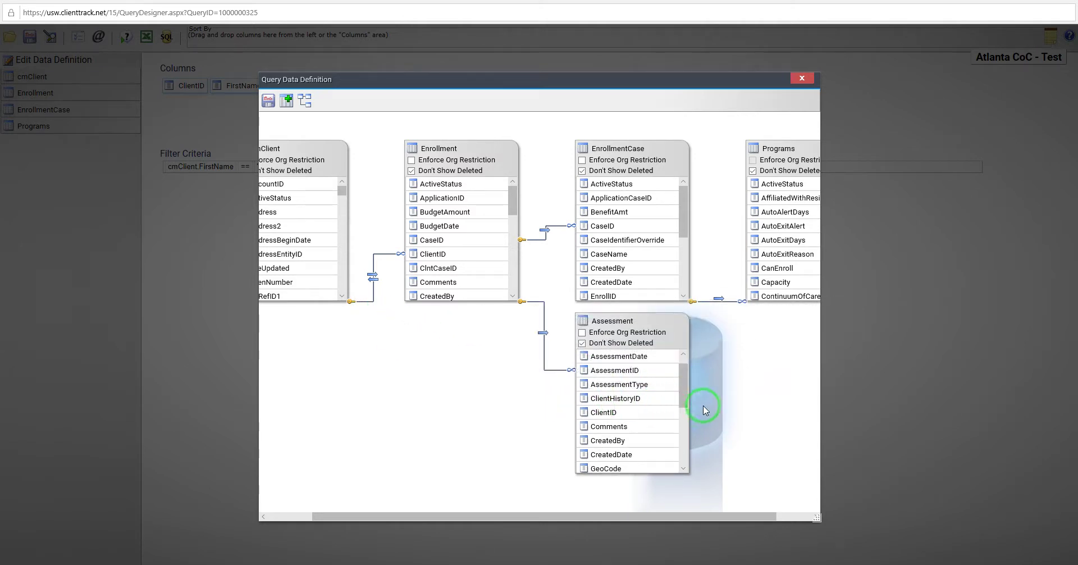
left_click(287, 102)
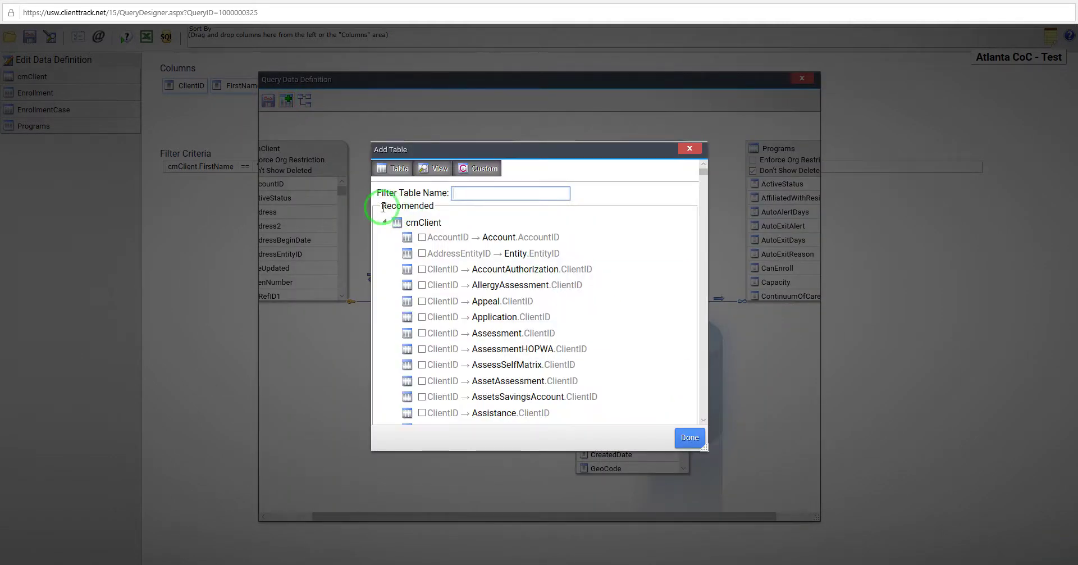
left_click(385, 223)
left_click(385, 238)
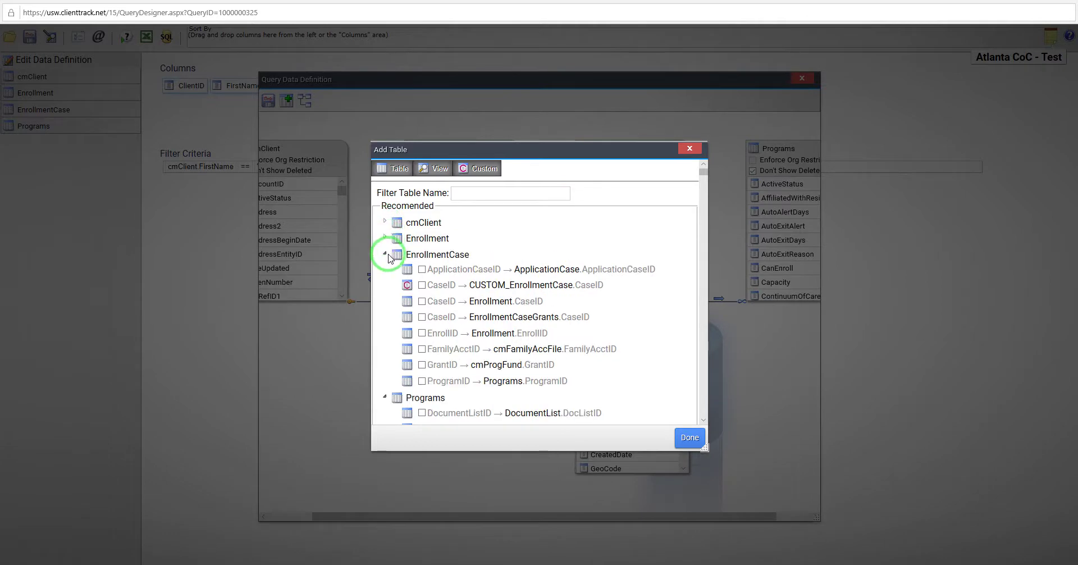
left_click(386, 254)
left_click(385, 270)
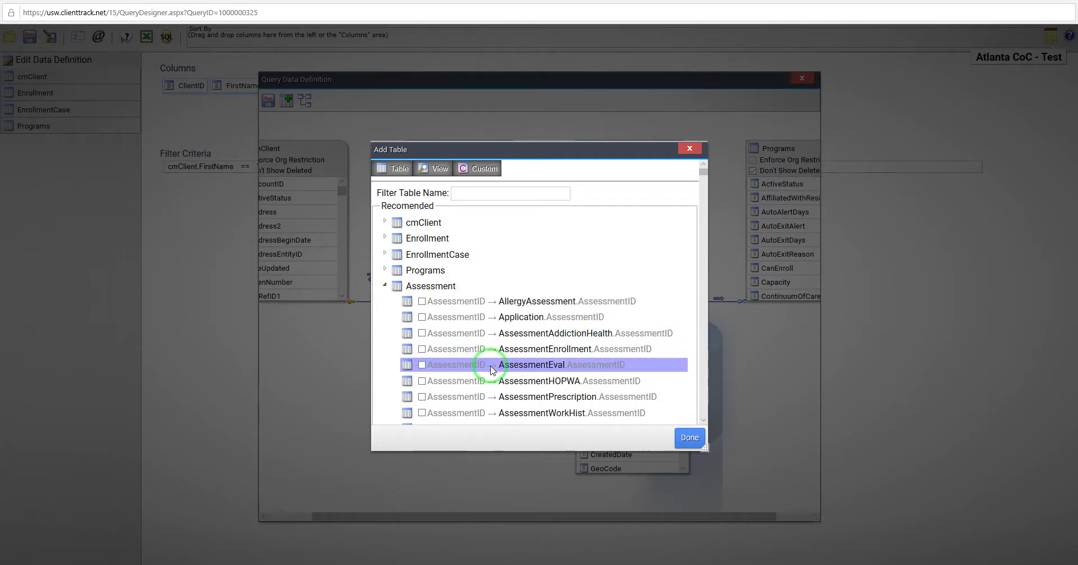
Step: Look through the recommended AssessmentID joins of the Assessment table for the available assessment tables
scroll(506, 368, "down", 3)
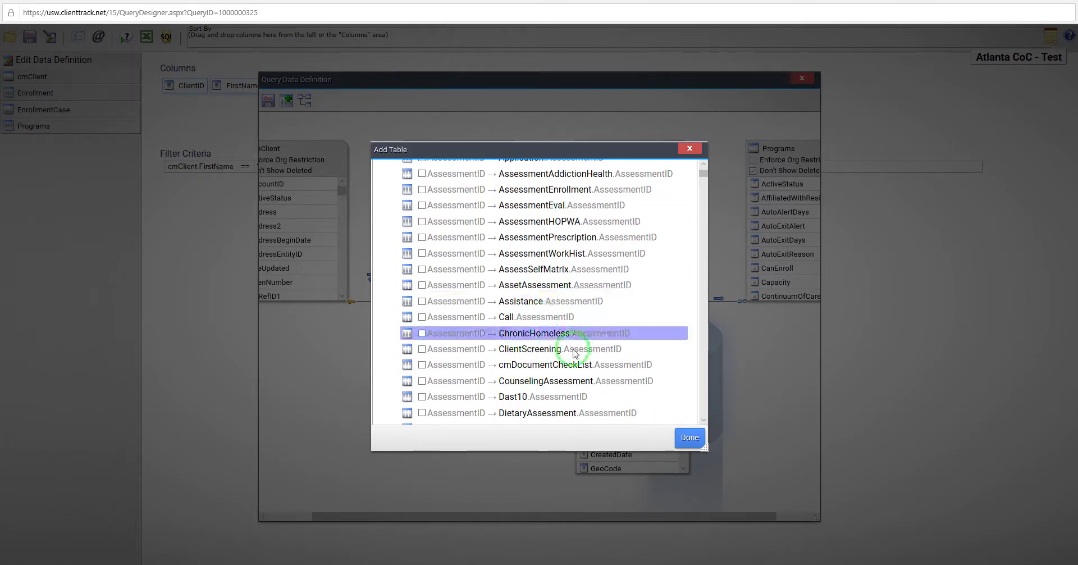
scroll(557, 286, "down", 5)
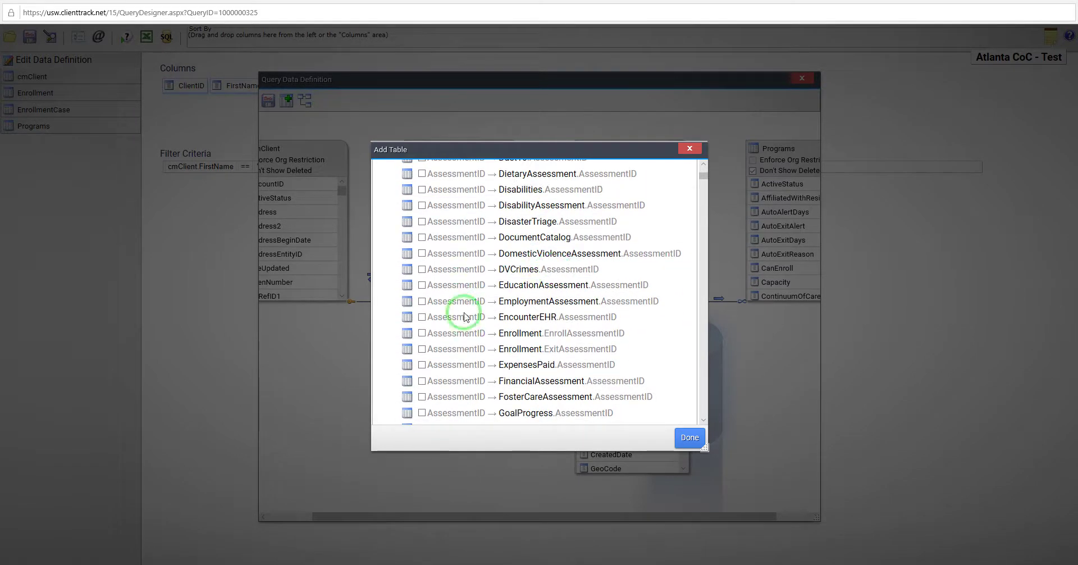
scroll(558, 286, "down", 3)
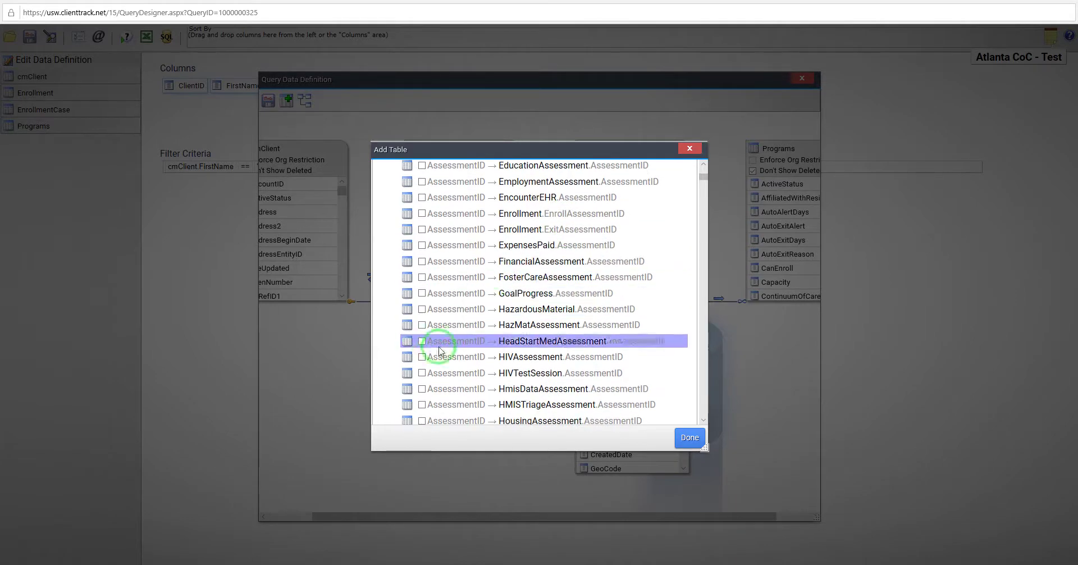
scroll(450, 337, "down", 3)
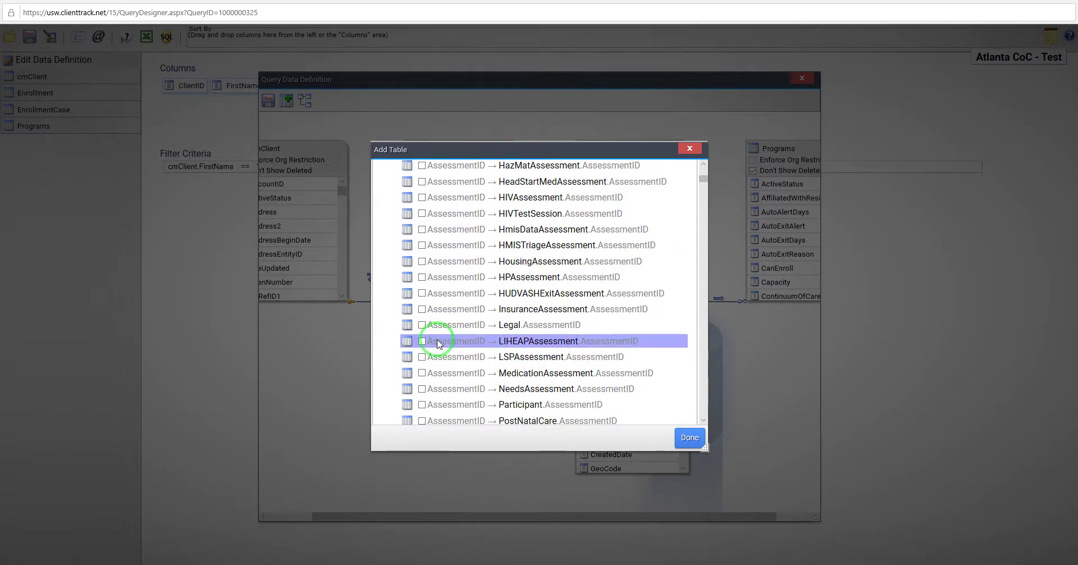
scroll(449, 340, "down", 2)
scroll(499, 304, "down", 3)
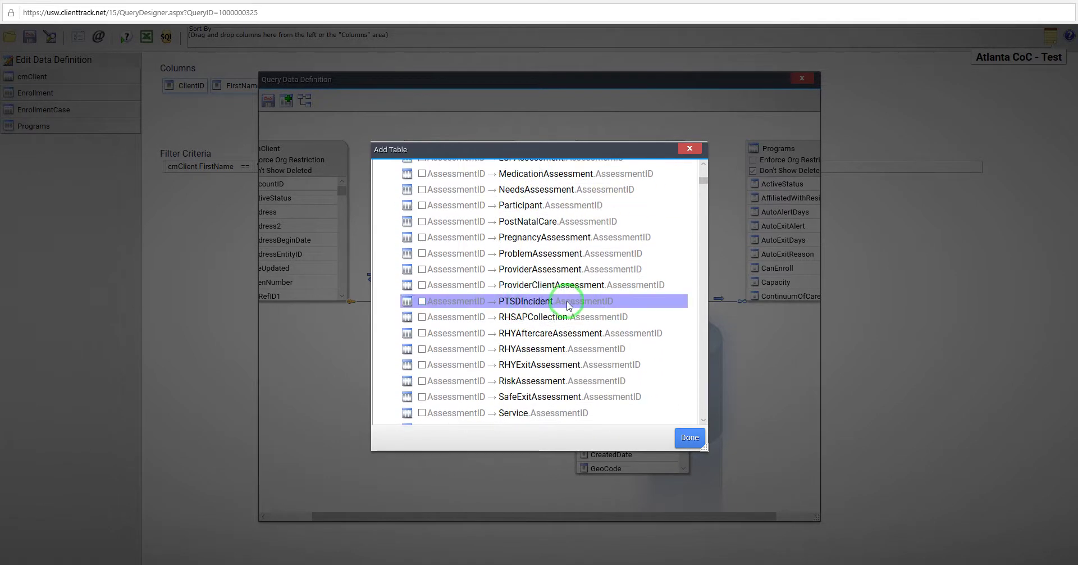
scroll(545, 320, "down", 2)
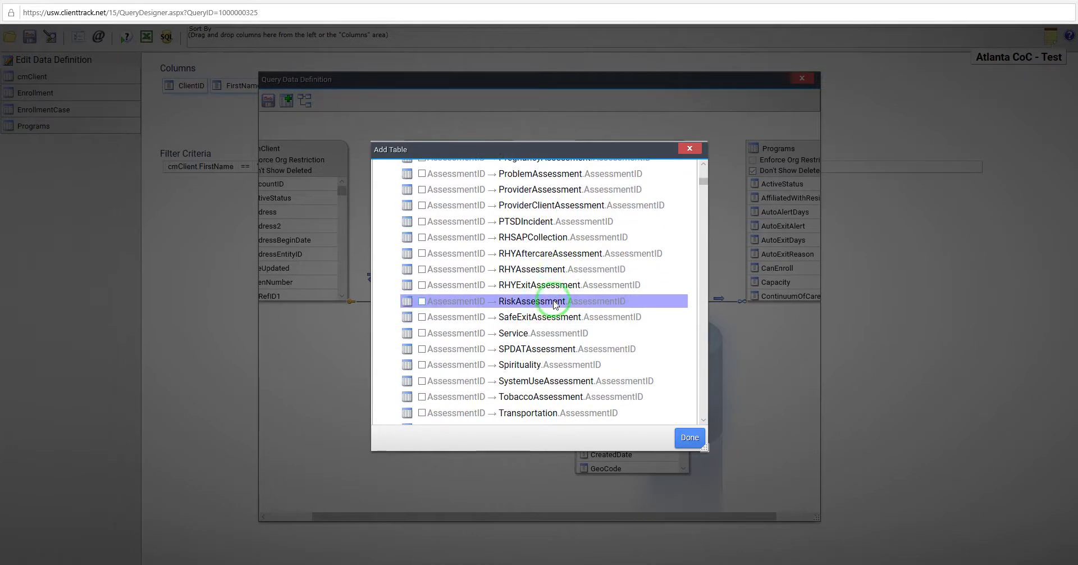
scroll(542, 292, "down", 3)
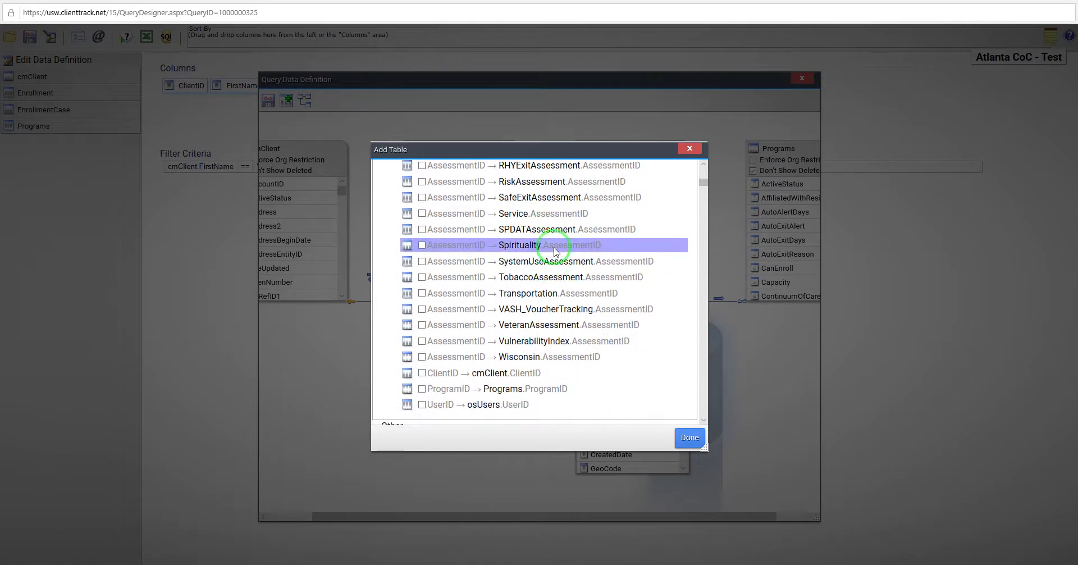
scroll(558, 349, "up", 5)
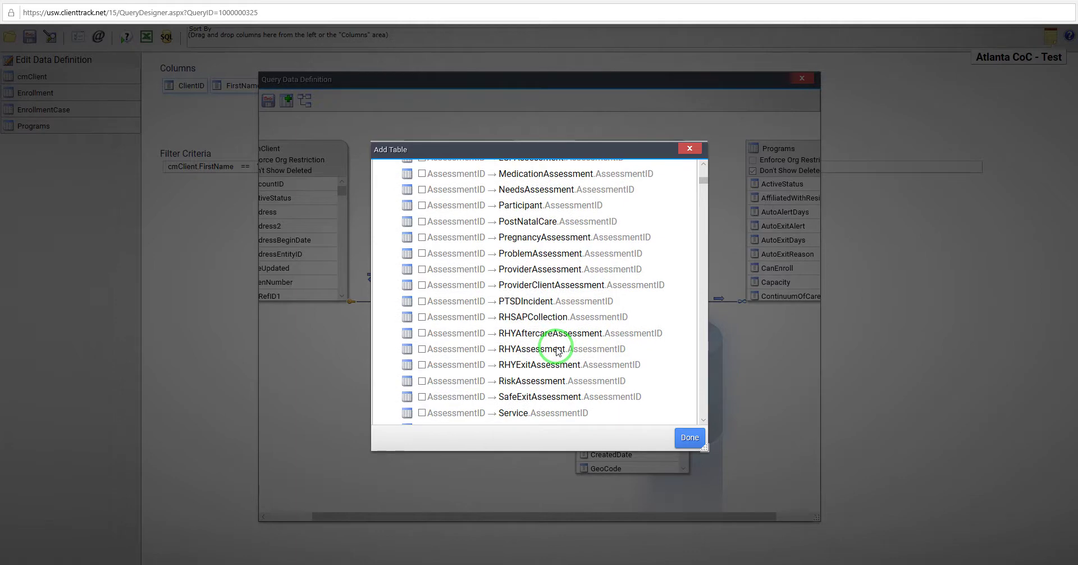
scroll(558, 352, "up", 5)
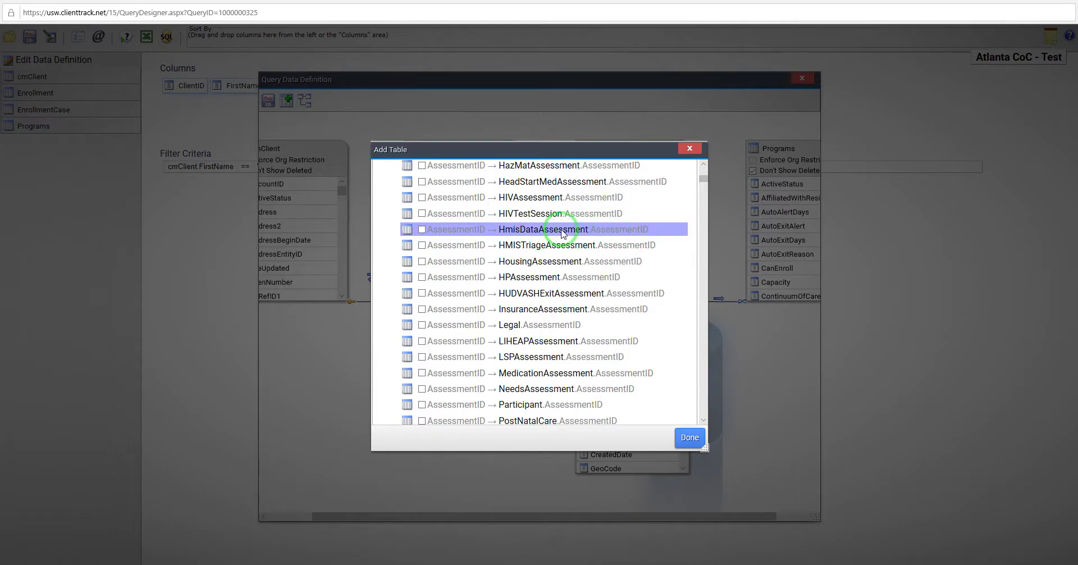
Step: Add the HmisDataAssessment table through the recommended Assessment join AssessmentID → HmisDataAssessment.AssessmentID and turn off its Enforce Org Restriction
left_click(422, 229)
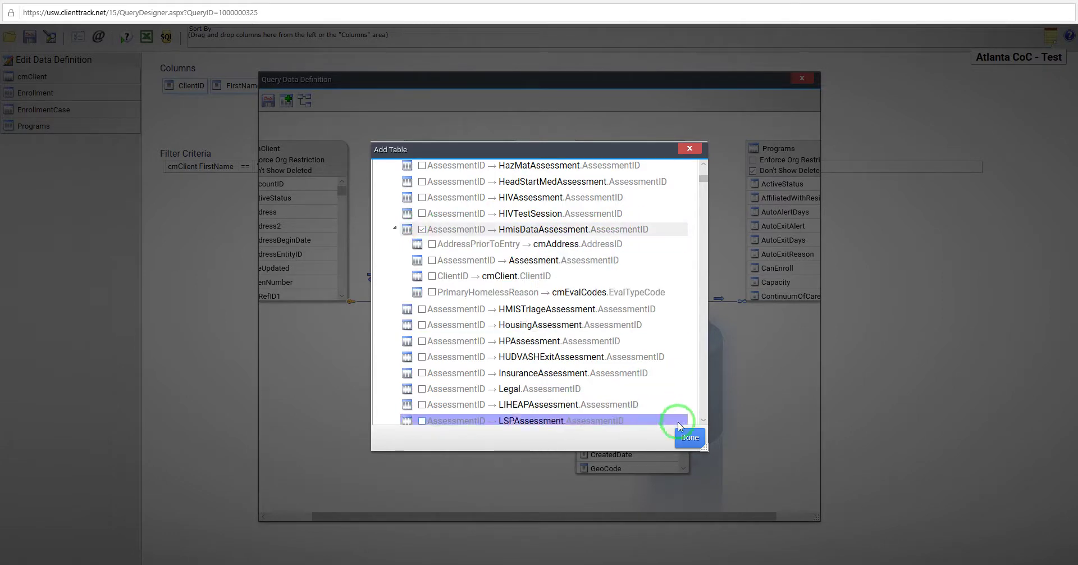
left_click(688, 441)
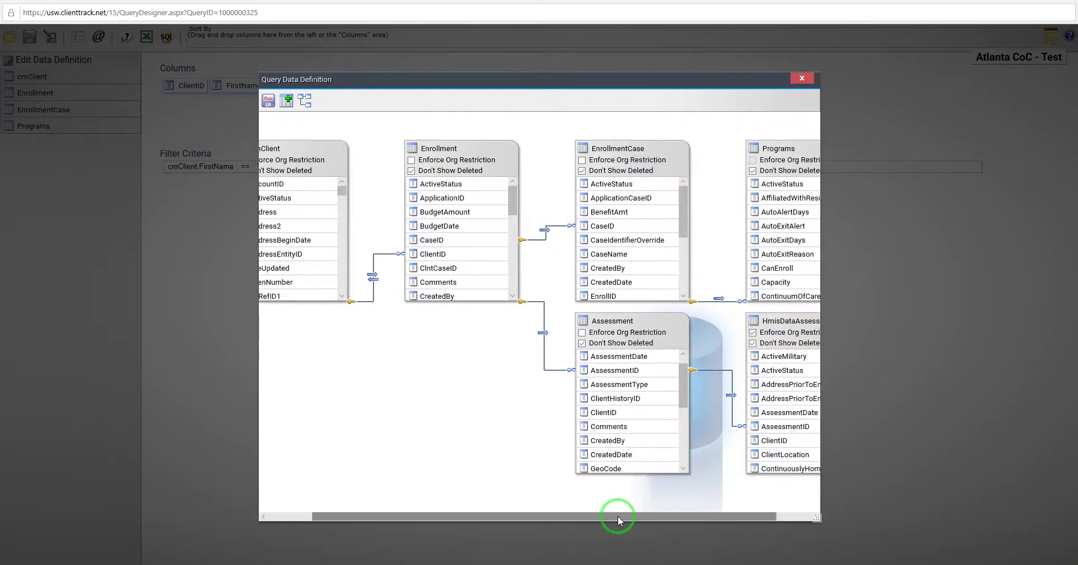
left_click_drag(616, 512, 729, 506)
left_click(712, 333)
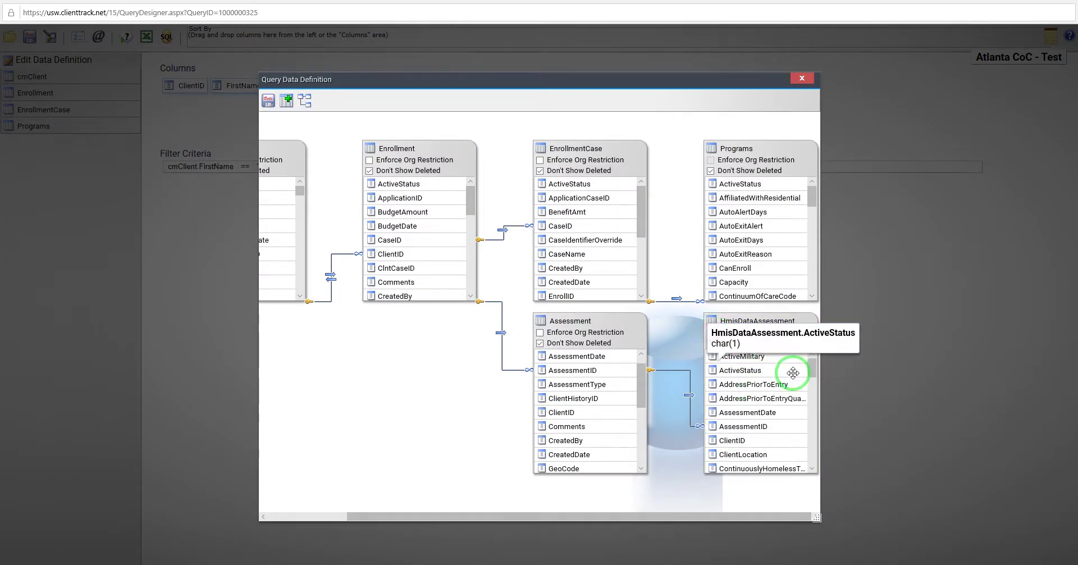
Step: Examine the homelessness and housing fields of the HmisDataAssessment table in the query data definition
left_click_drag(811, 366, 809, 411)
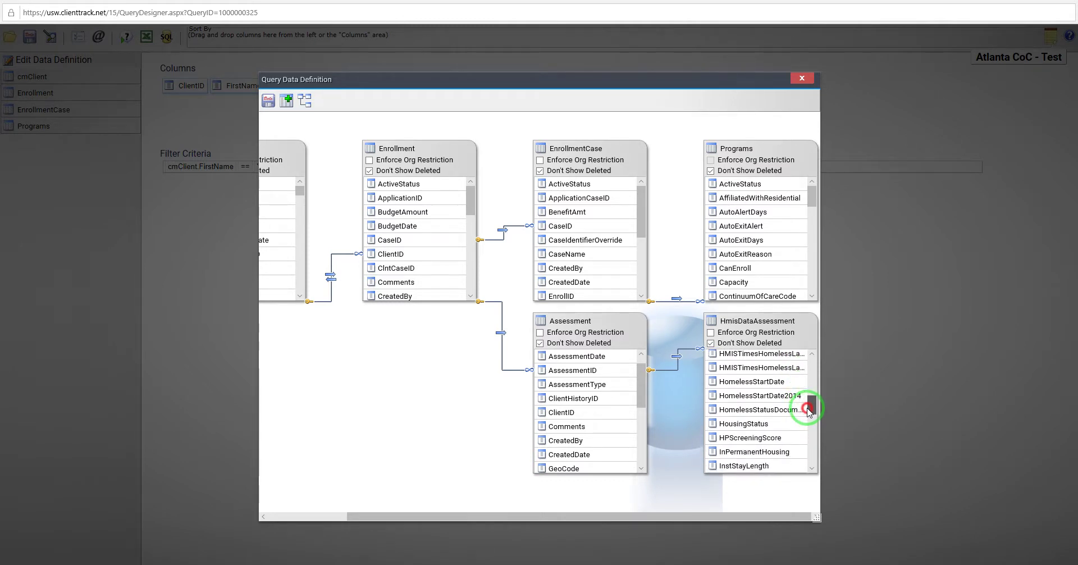
left_click_drag(810, 411, 809, 413)
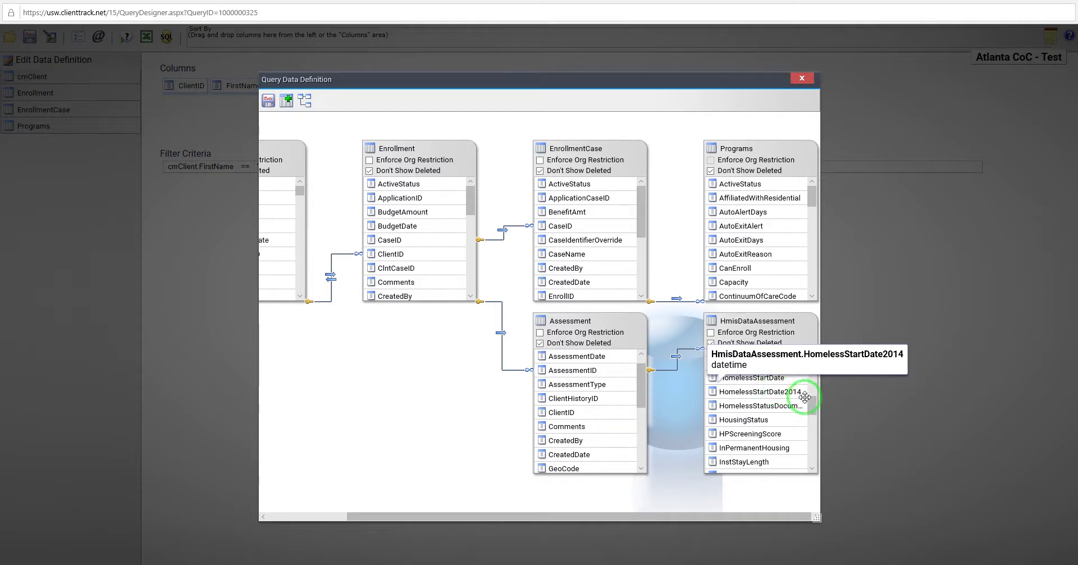
left_click_drag(811, 400, 811, 408)
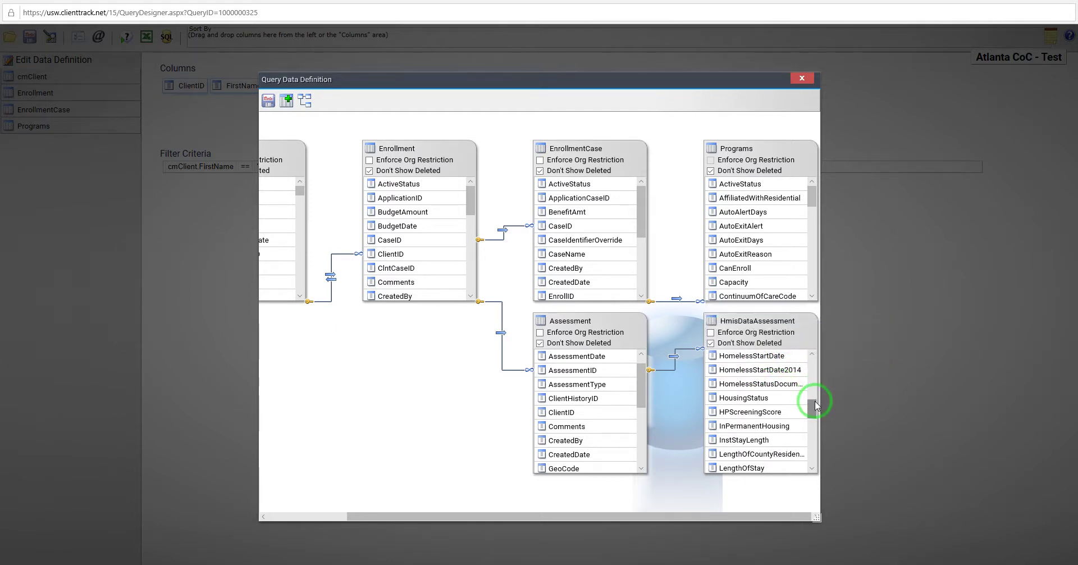
left_click_drag(816, 405, 816, 393)
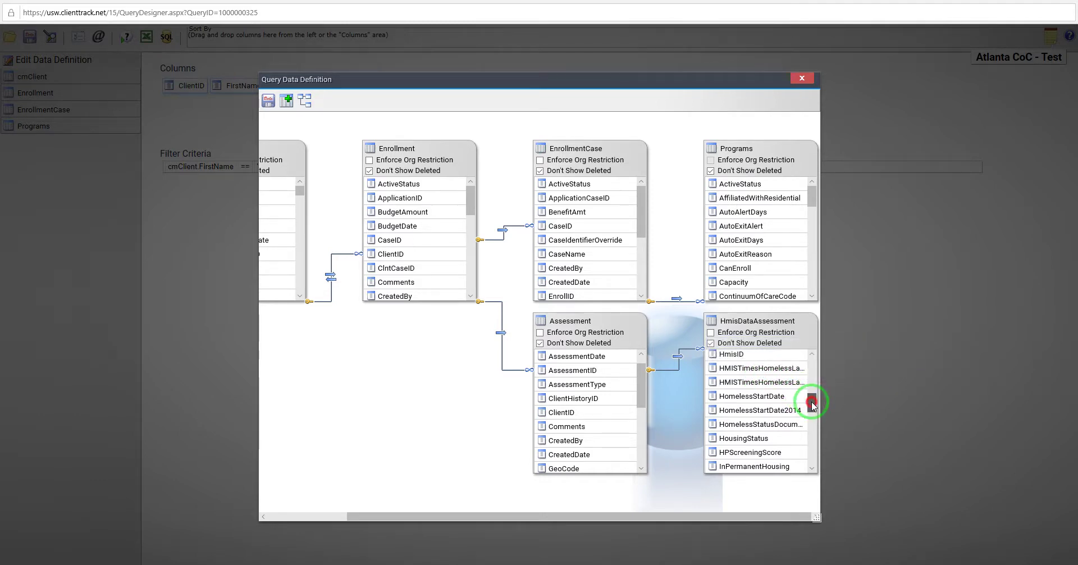
mouse_move(813, 402)
left_mouse_down()
mouse_move(815, 368)
mouse_move(814, 392)
left_mouse_up()
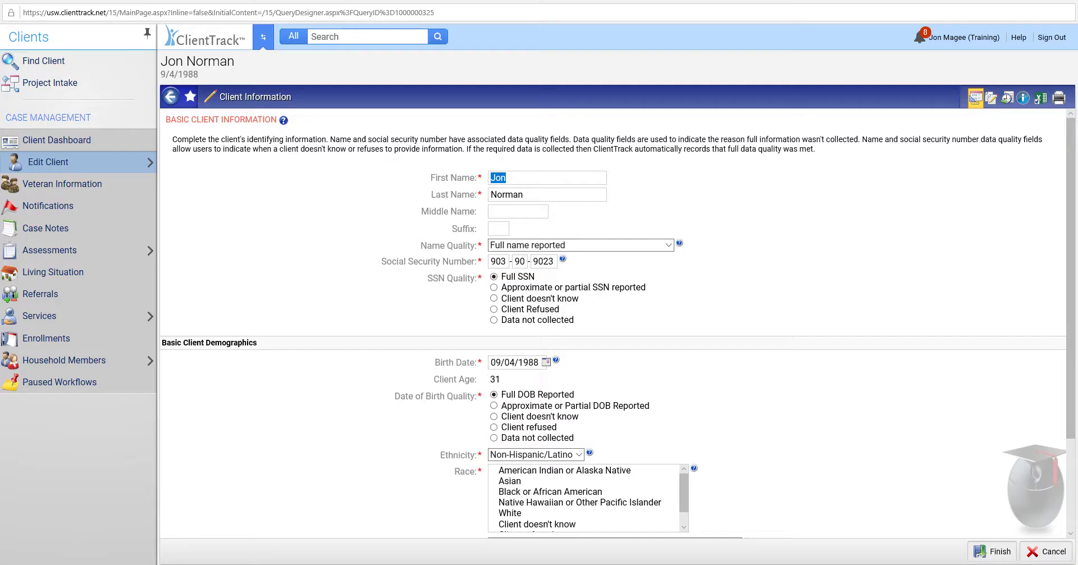
Step: Switch to the client record and open the 05/01/2018 entry assessment from its Universal Data assessments
left_click(263, 37)
left_click(549, 317)
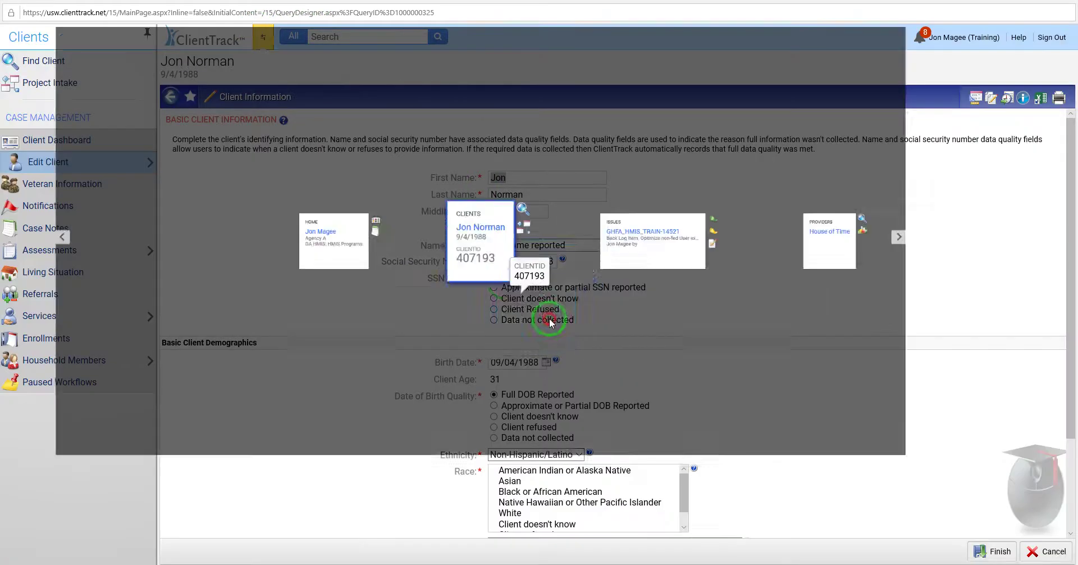
mouse_move(96, 249)
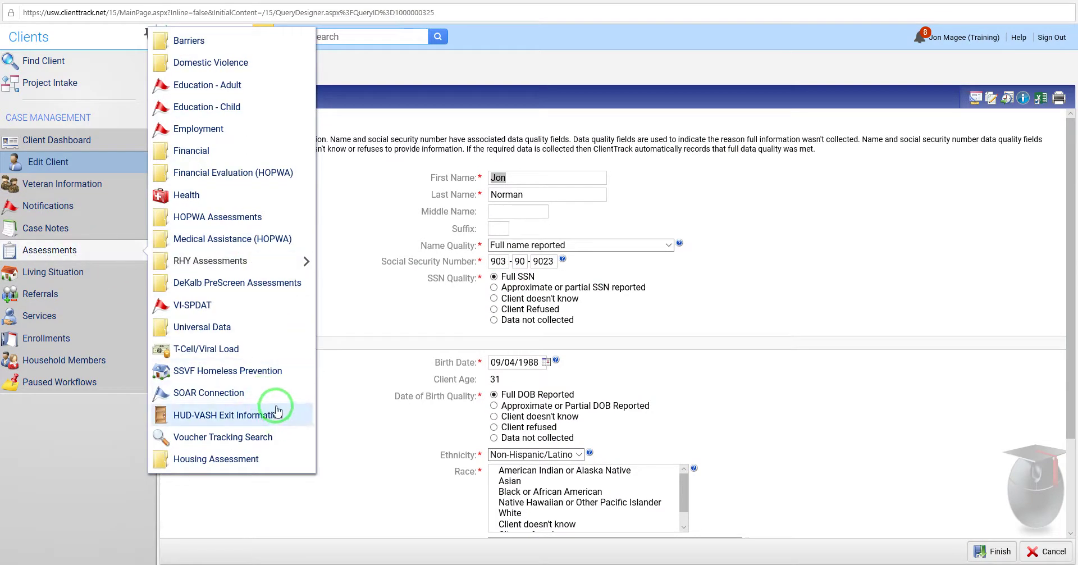
left_click(248, 329)
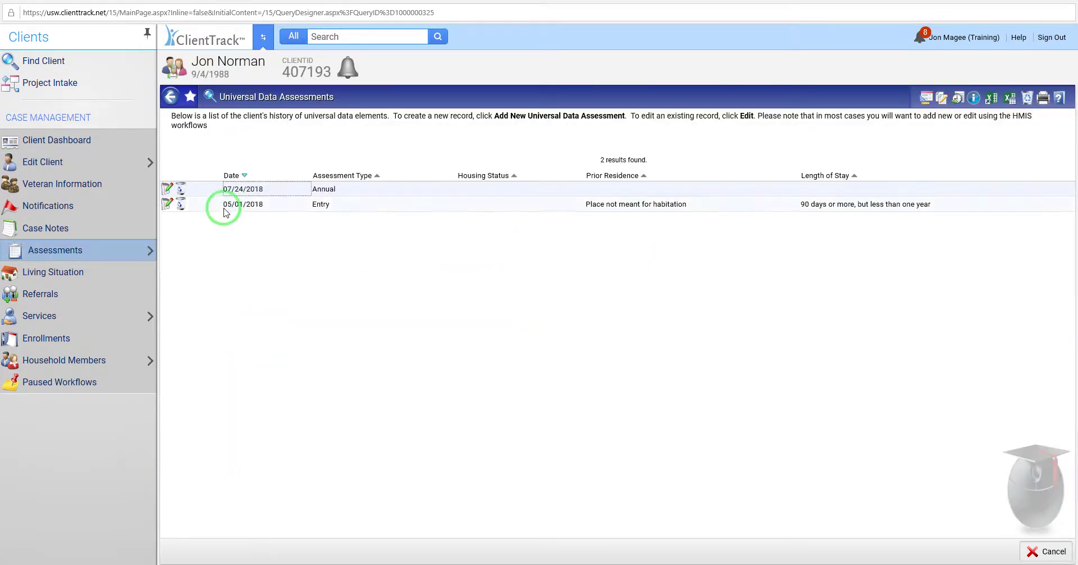
left_click(166, 190)
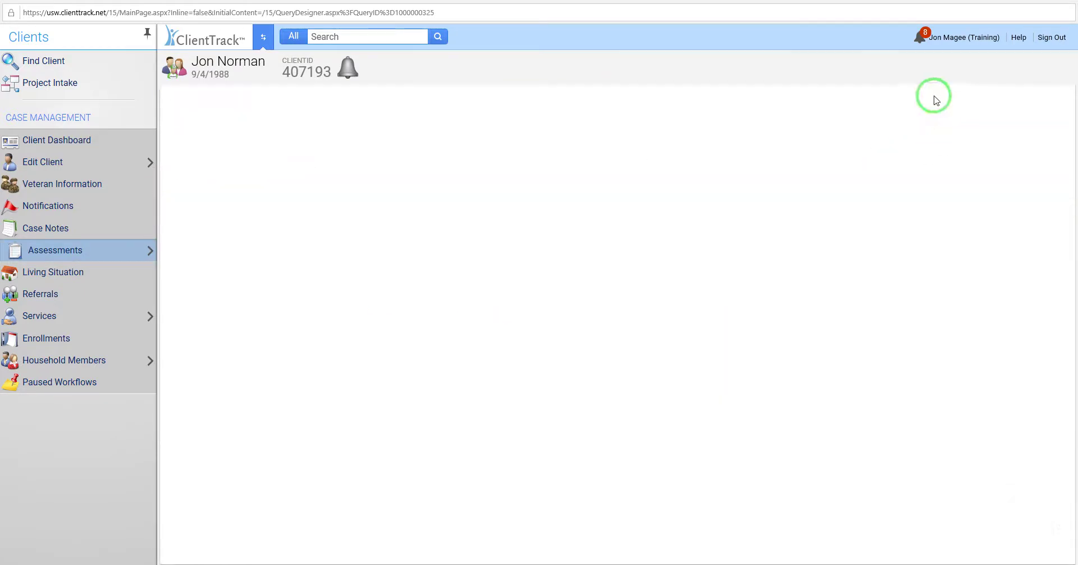
Step: Open the Universal Data Assessment form read-only in the form designer and examine which data column each field uses, including Client Location
left_click(961, 100)
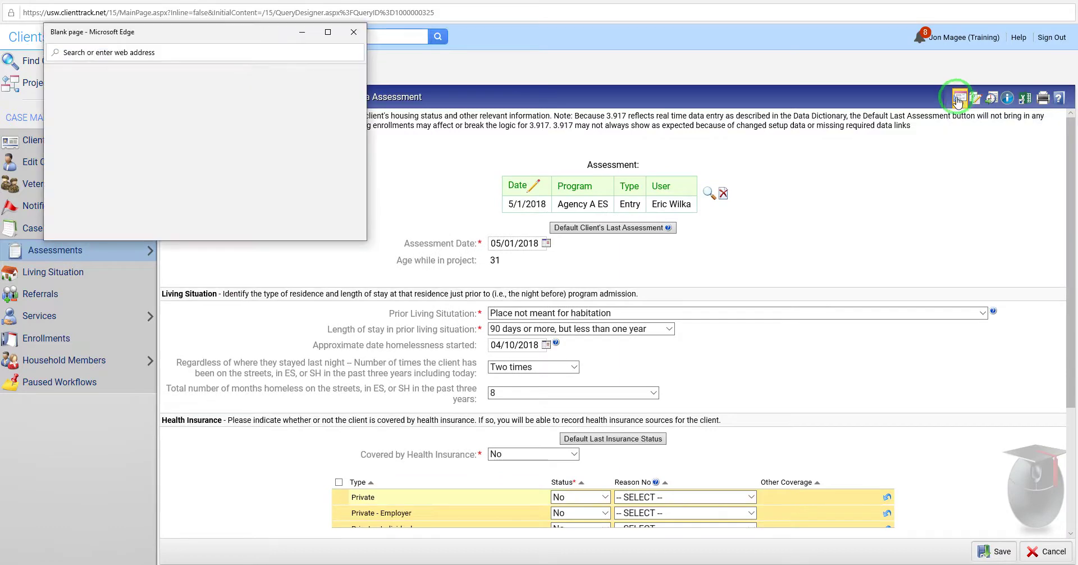
left_click(303, 192)
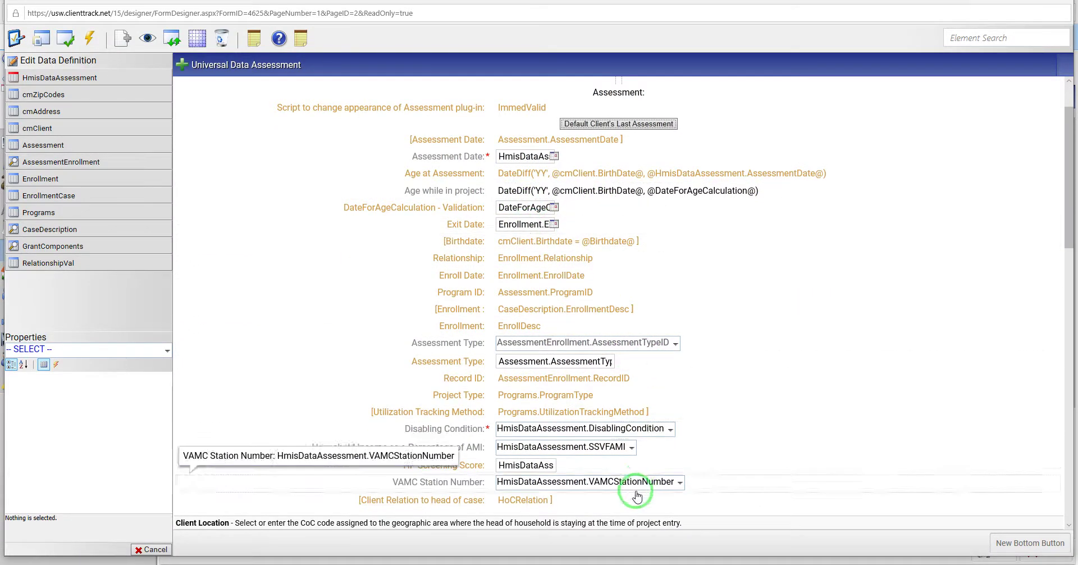
scroll(635, 489, "down", 2)
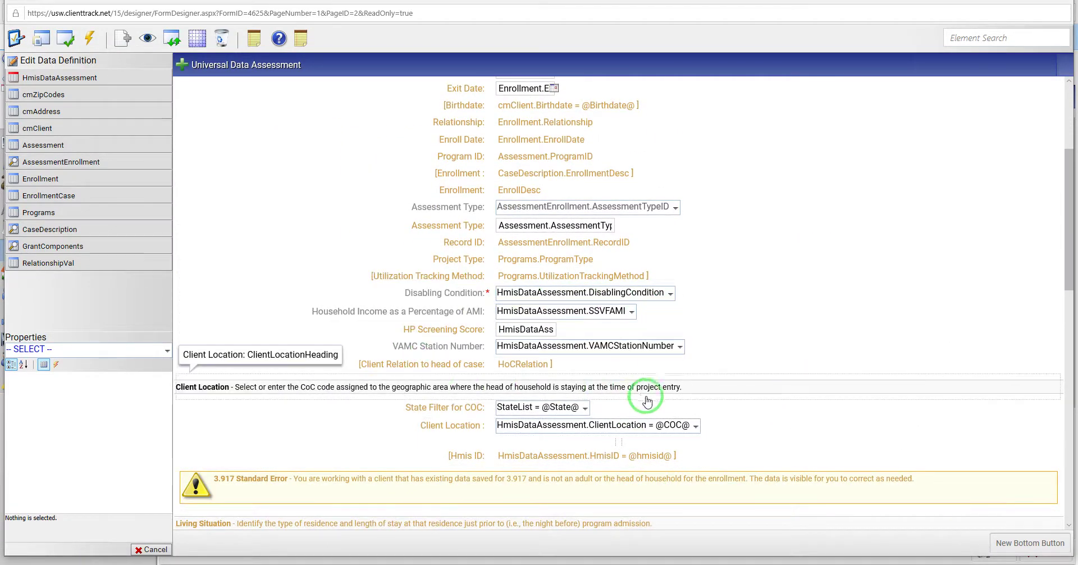
scroll(646, 392, "down", 5)
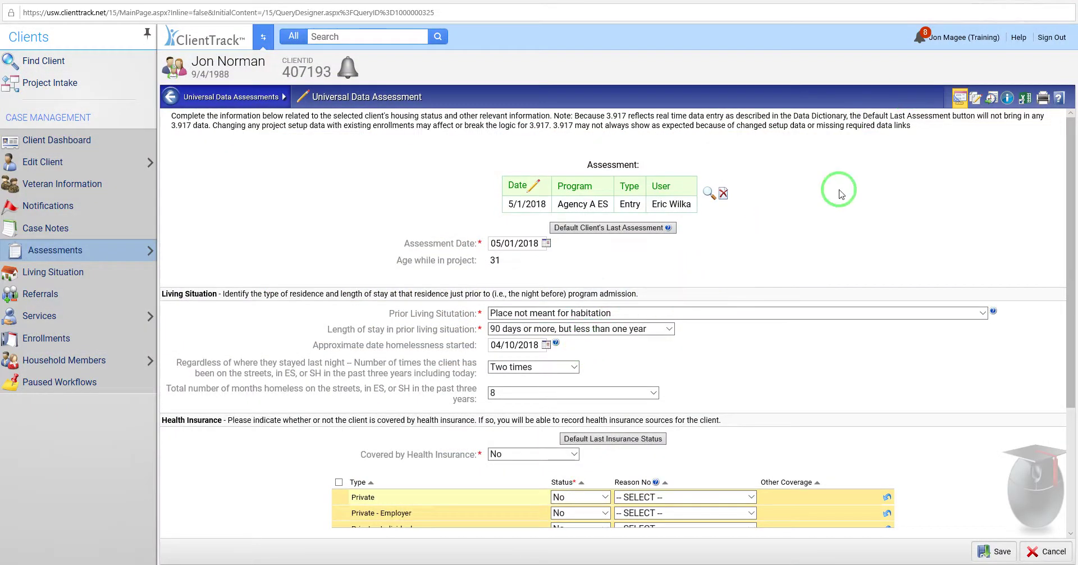
Step: Review the field labels and data columns in the assessment form's Quick View summary, and close the summary
left_click(961, 99)
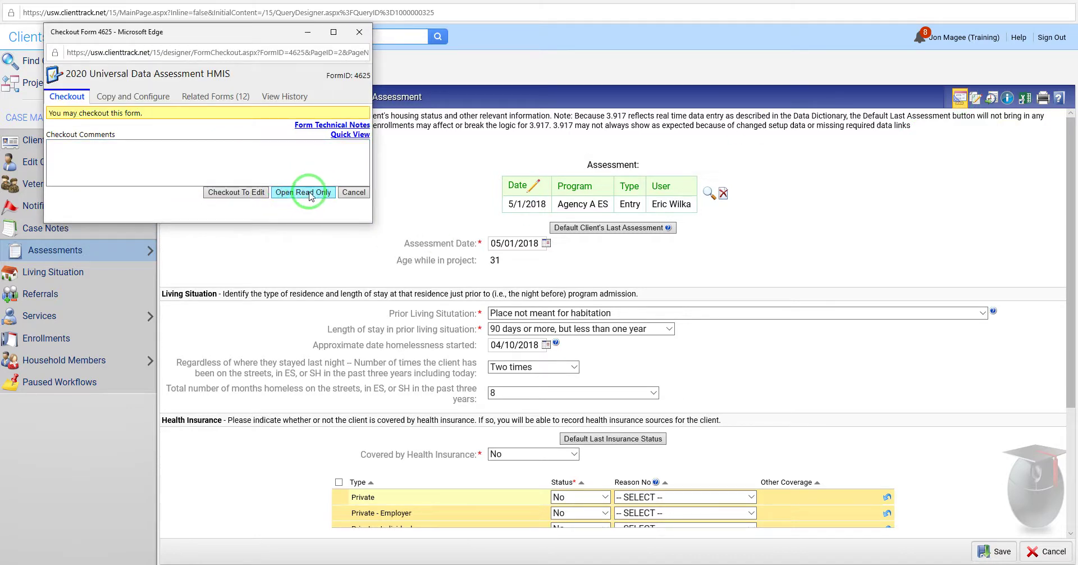
left_click(350, 135)
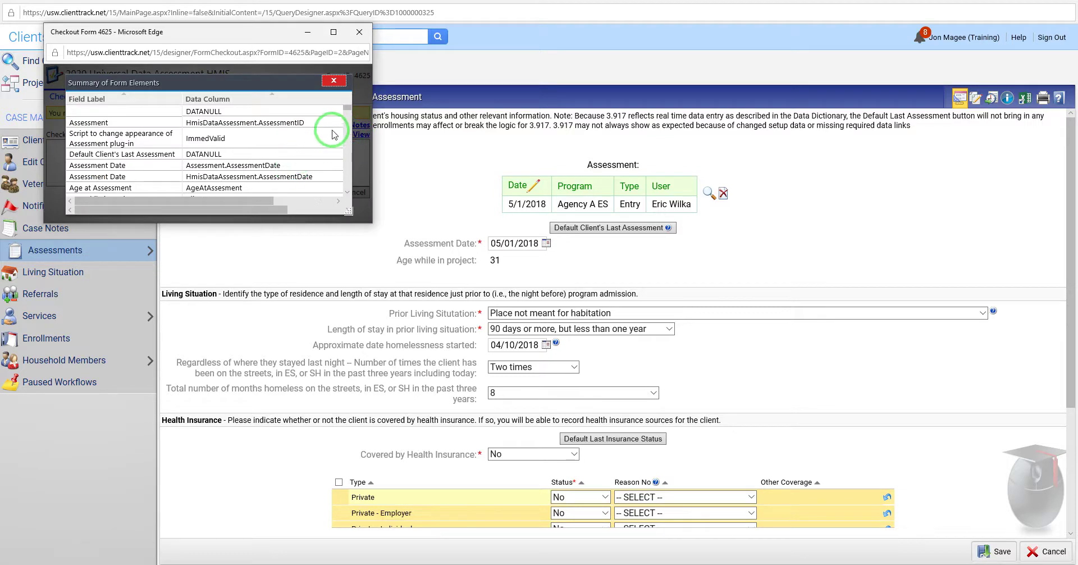
left_click_drag(347, 109, 345, 130)
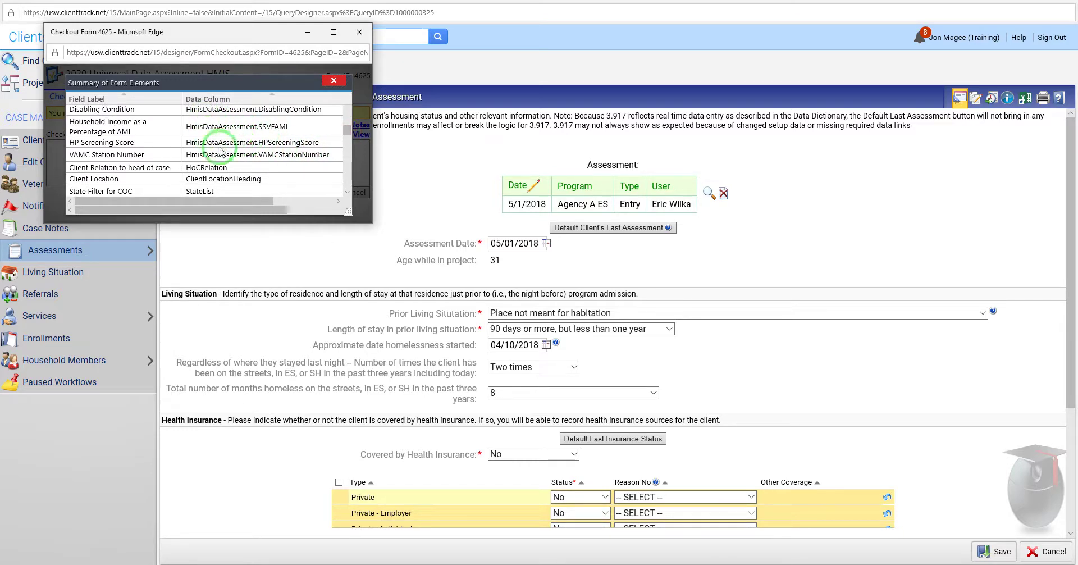
scroll(260, 116, "up", 2)
scroll(260, 116, "up", 4)
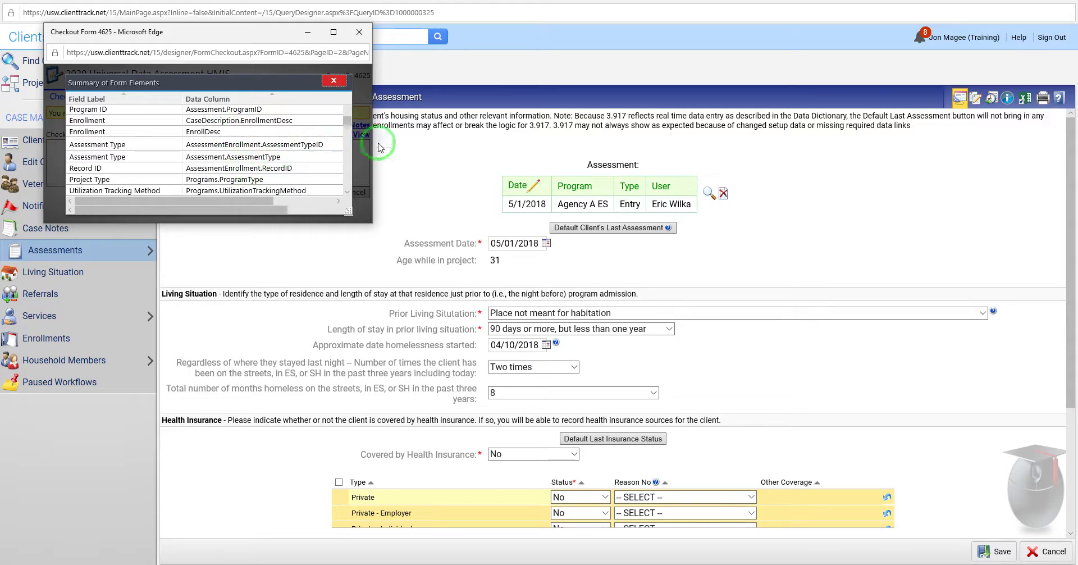
left_click(333, 80)
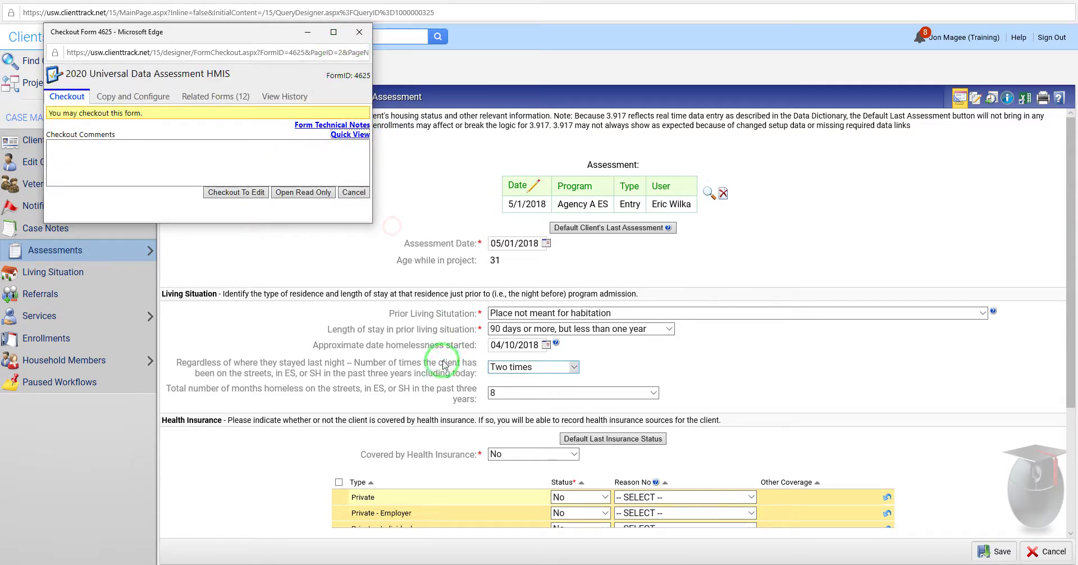
Step: Reopen the assessment form in read-only mode and look further down its fields for their source columns
left_click(303, 192)
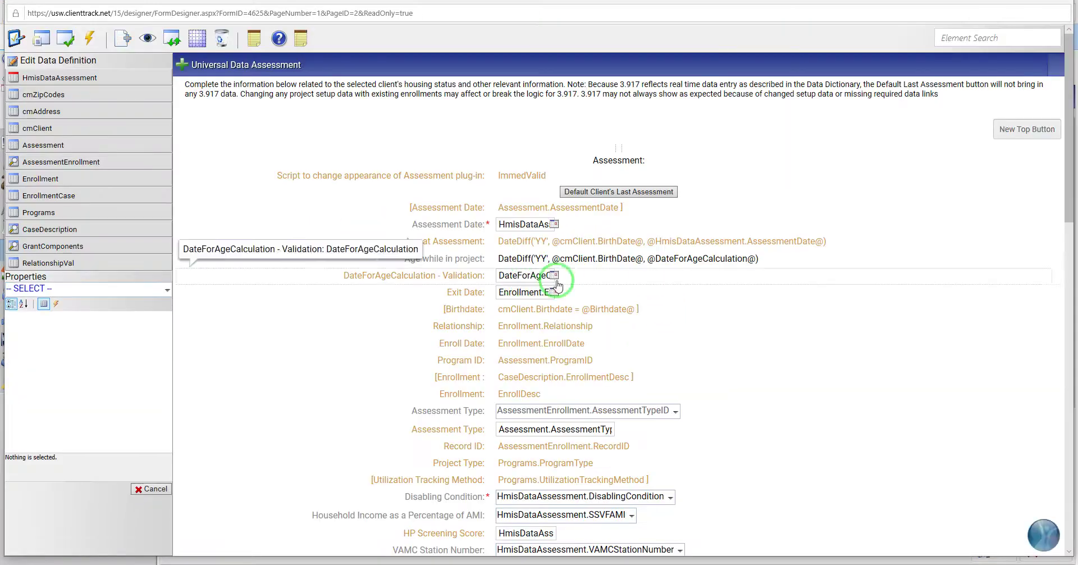
scroll(802, 393, "down", 5)
scroll(802, 395, "down", 3)
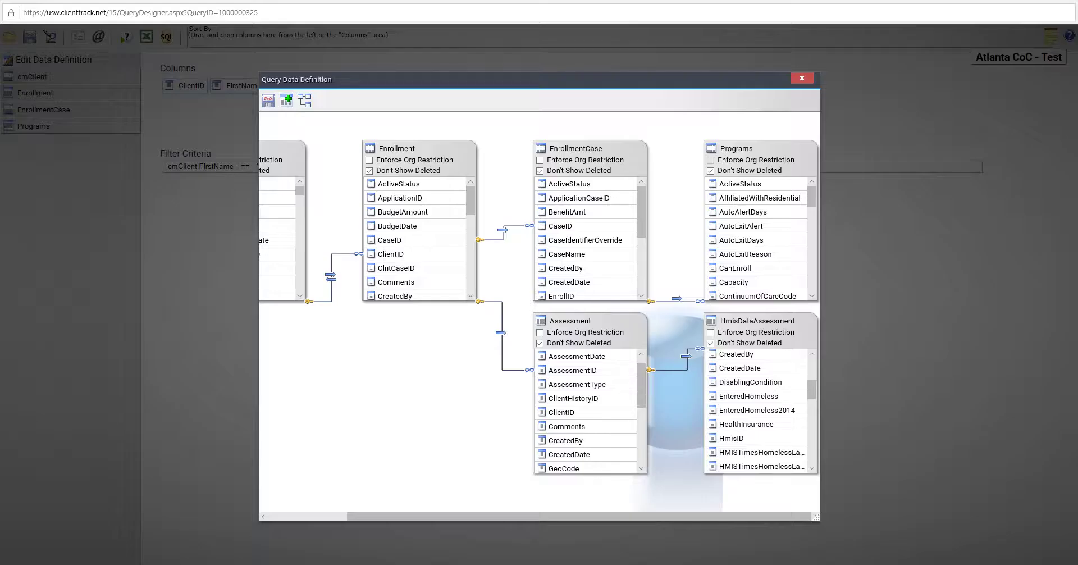
Step: Return to the query designer and save the data definition with the Assessment and HmisDataAssessment tables
left_click_drag(604, 515, 676, 515)
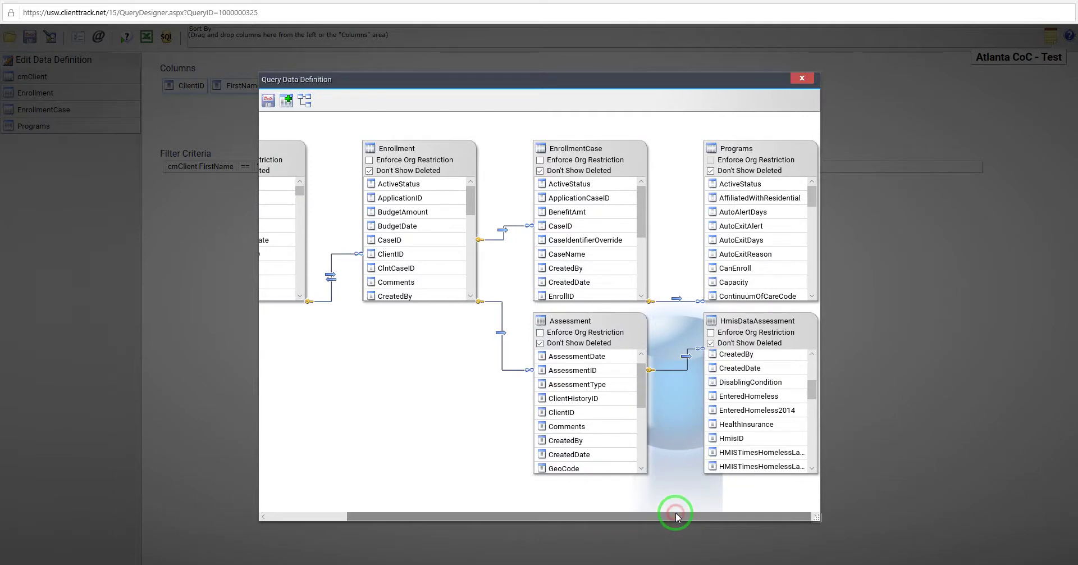
mouse_move(752, 402)
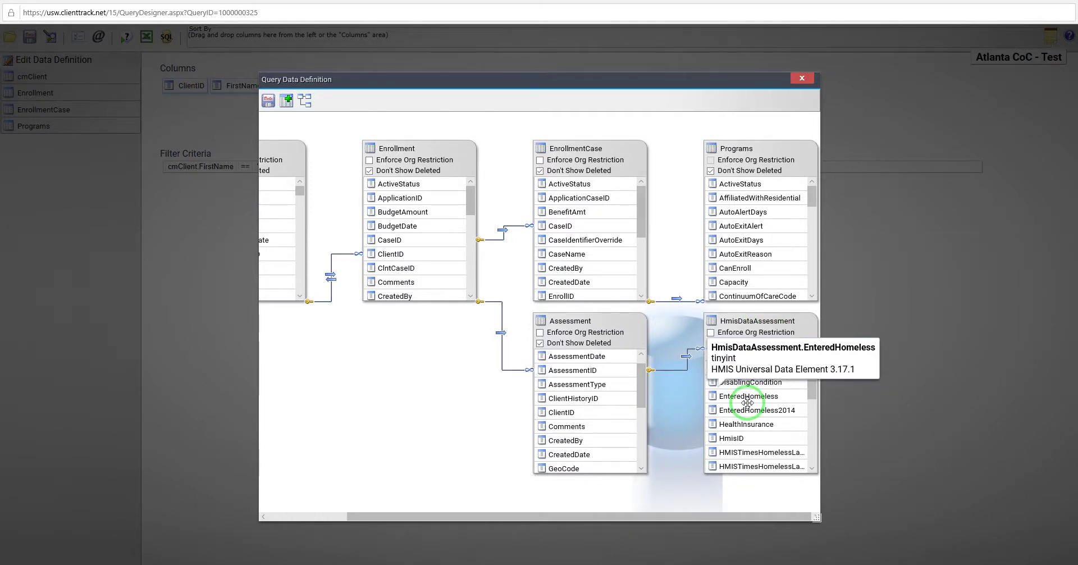
left_click(266, 101)
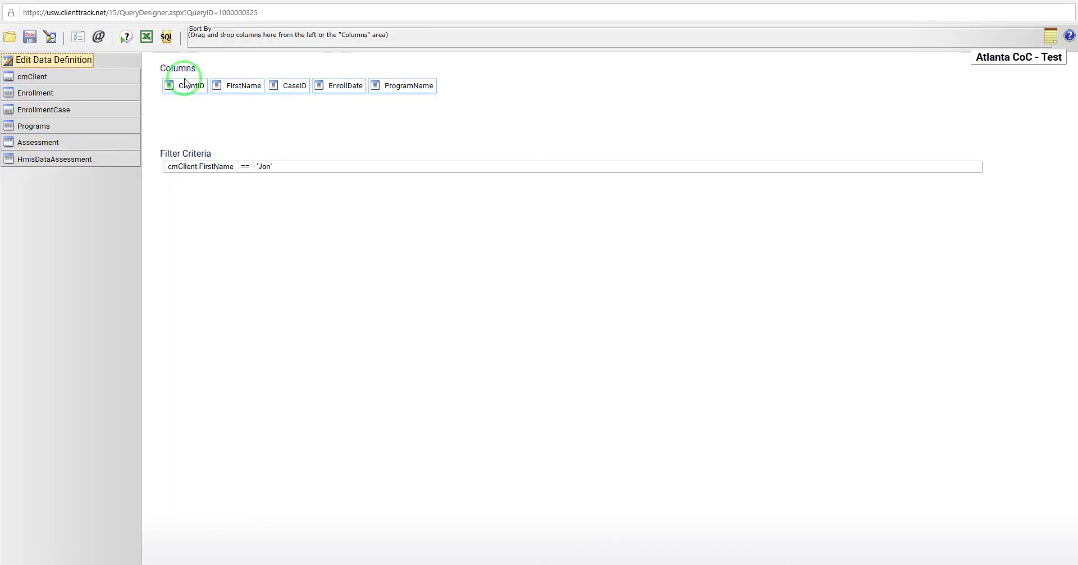
Step: Run the query with the maximum rows at 10, review the enrollments, and close the results
left_click(129, 37)
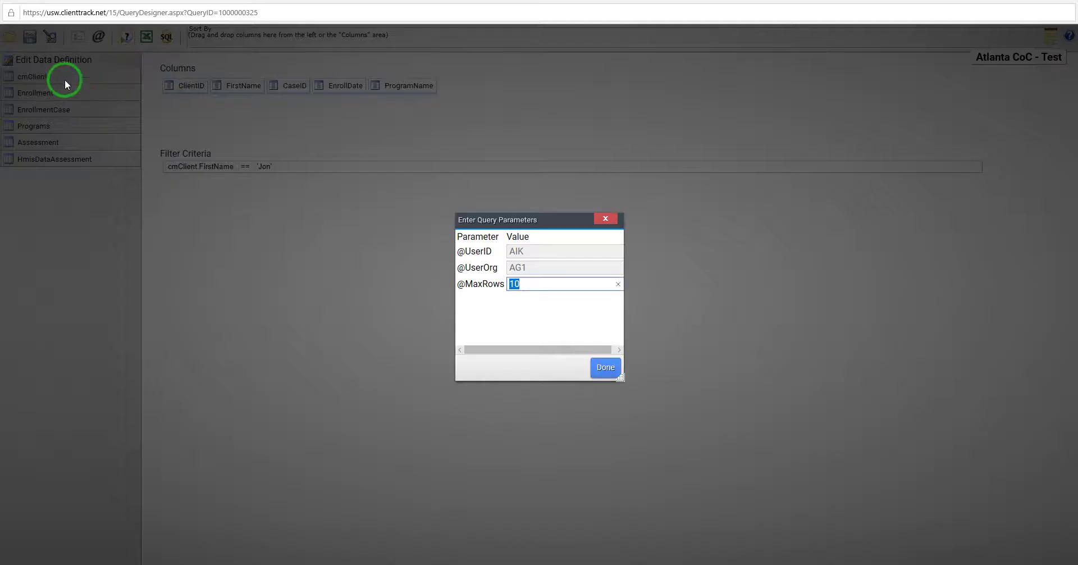
left_click(601, 369)
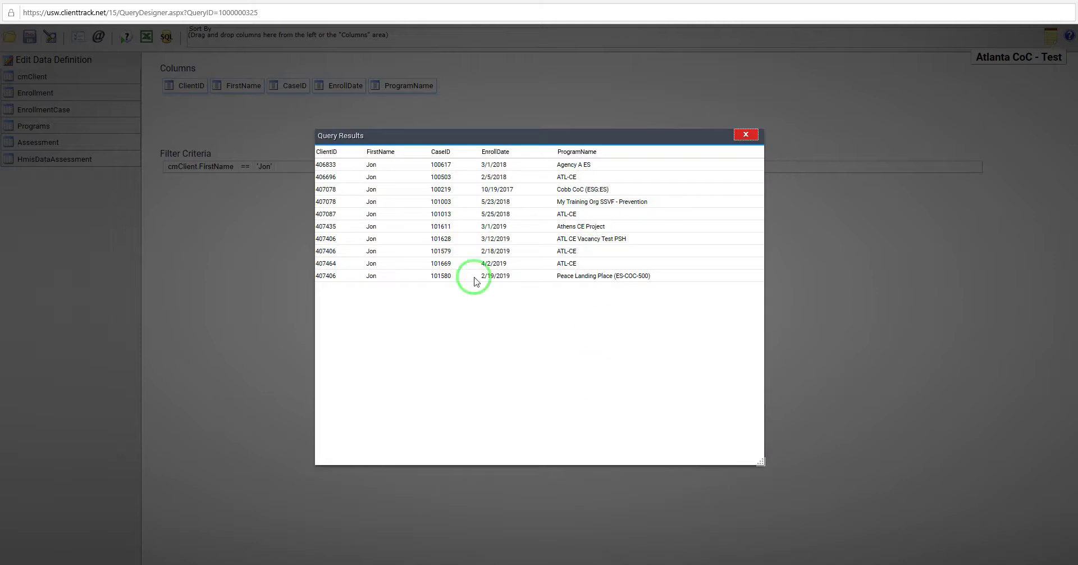
left_click(751, 136)
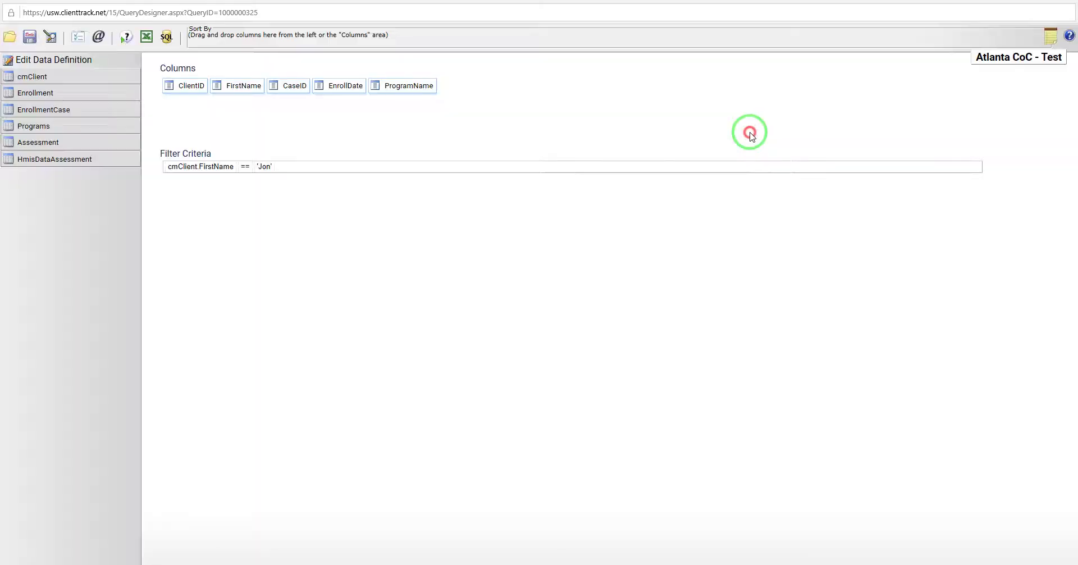
left_click(92, 162)
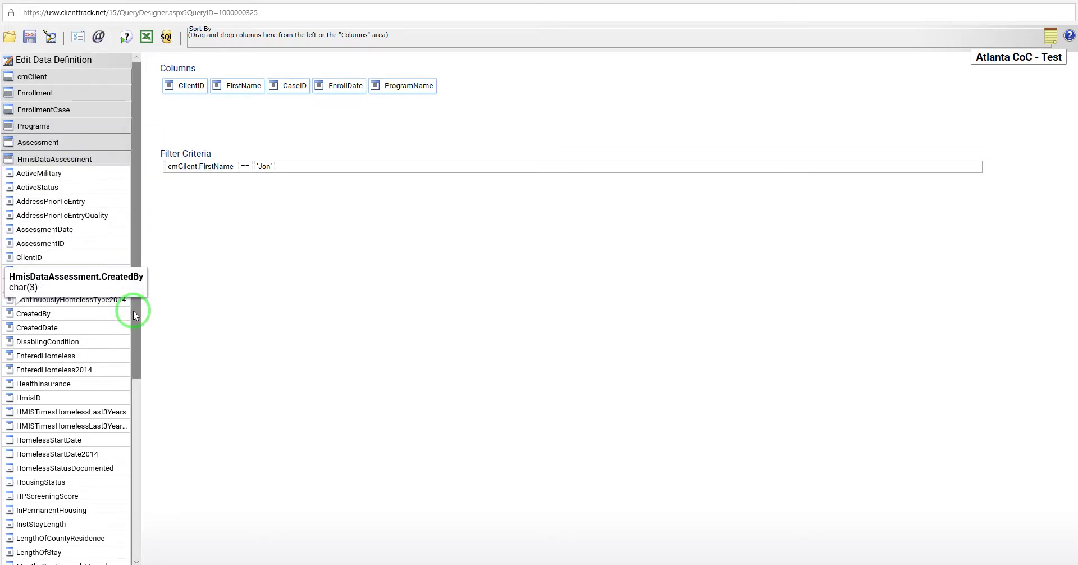
left_click_drag(89, 262, 477, 86)
left_click(124, 38)
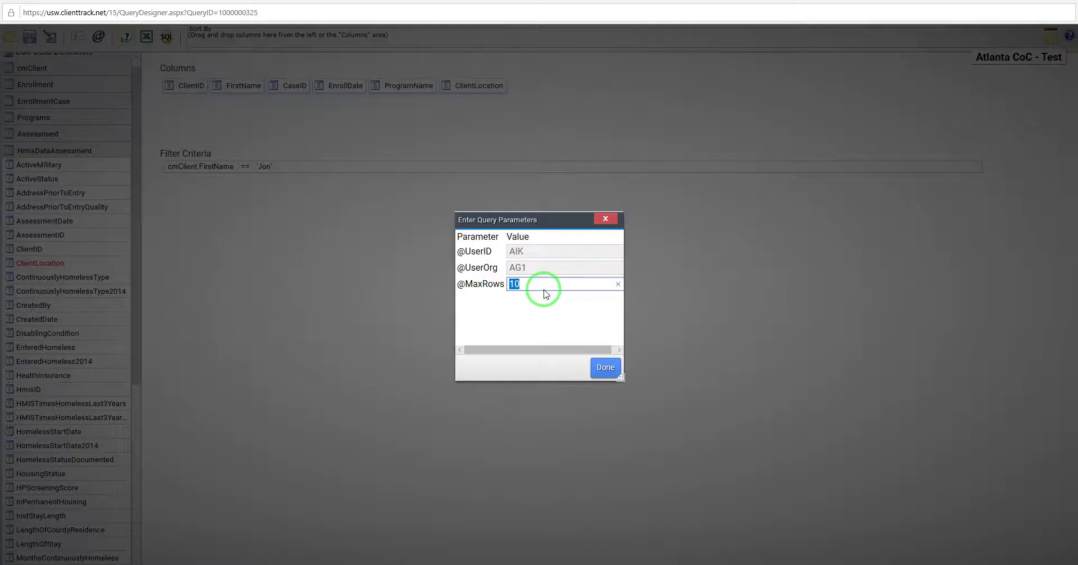
key("BackSpace")
left_click(606, 366)
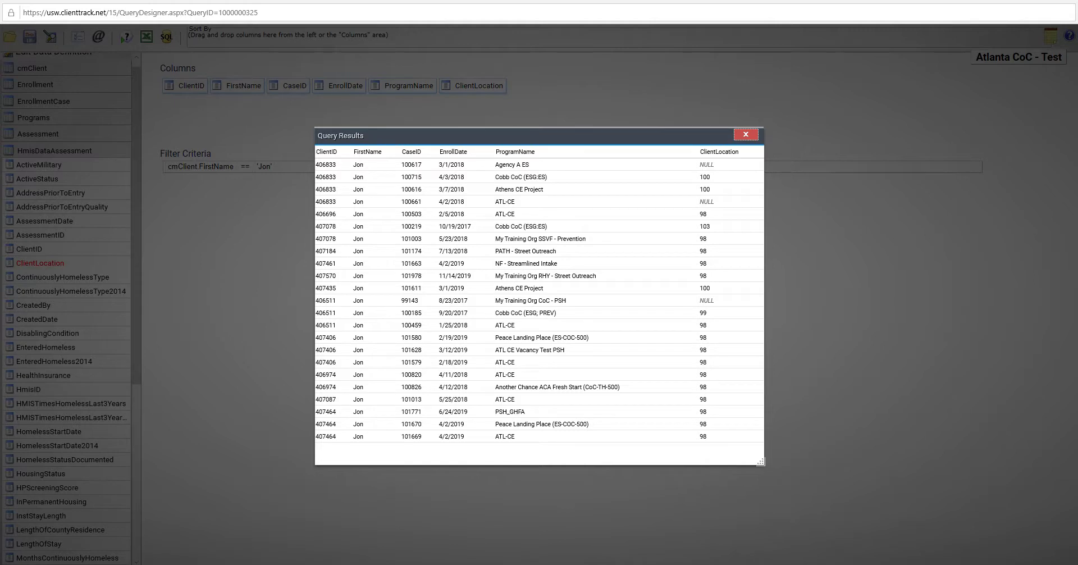
Step: Check the client location codes in the Word document Query Designer Training.docx, then return and close the query results
left_click_drag(0, 0, 520, 91)
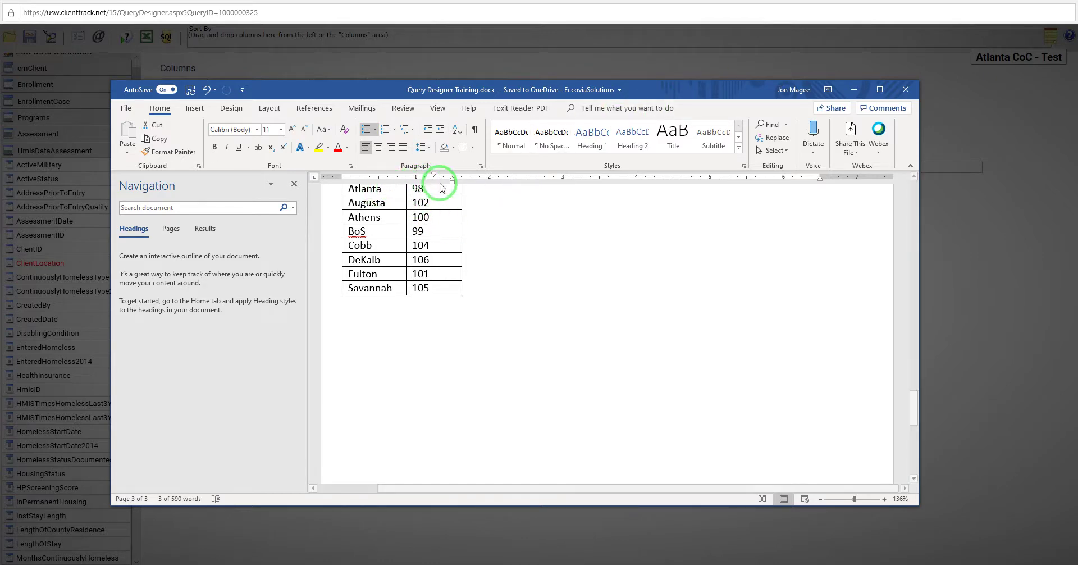
left_click_drag(759, 89, 0, 116)
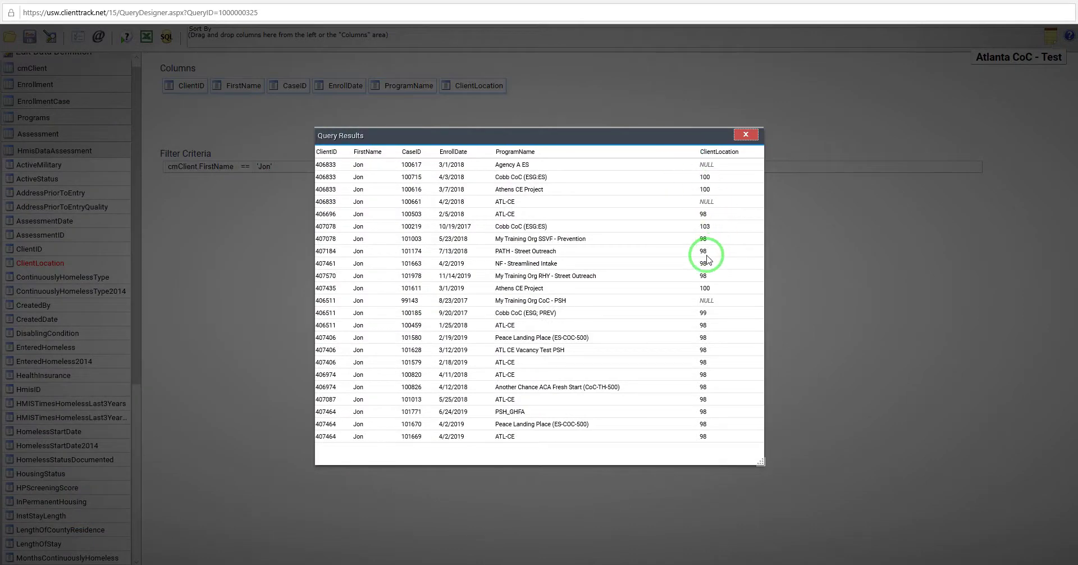
left_click(746, 137)
Step: Add an AND condition to the filter criteria requiring HmisDataAssessment.ClientLocation to equal 98
left_click(244, 168)
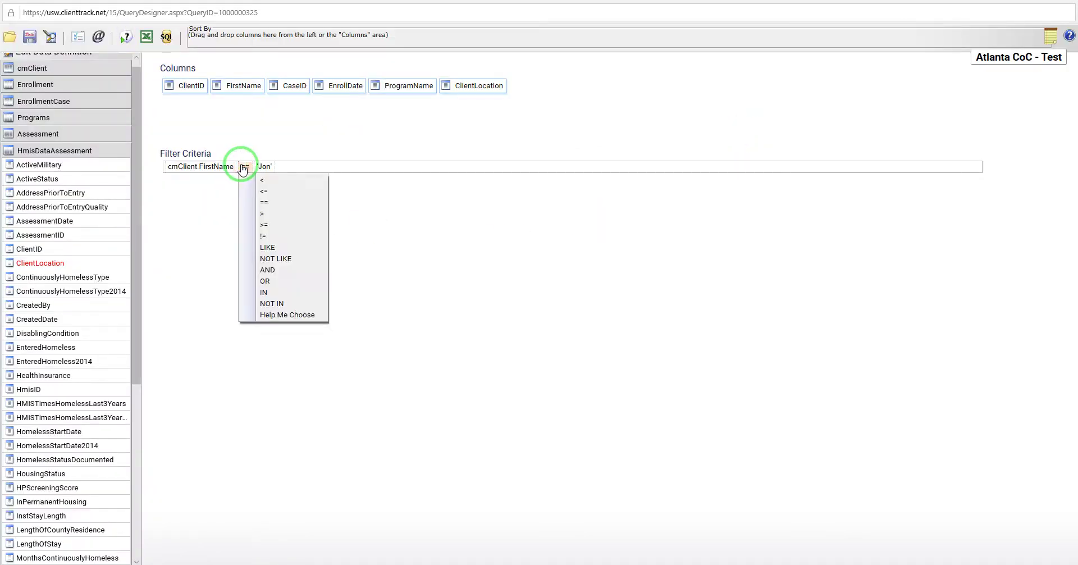
left_click(279, 271)
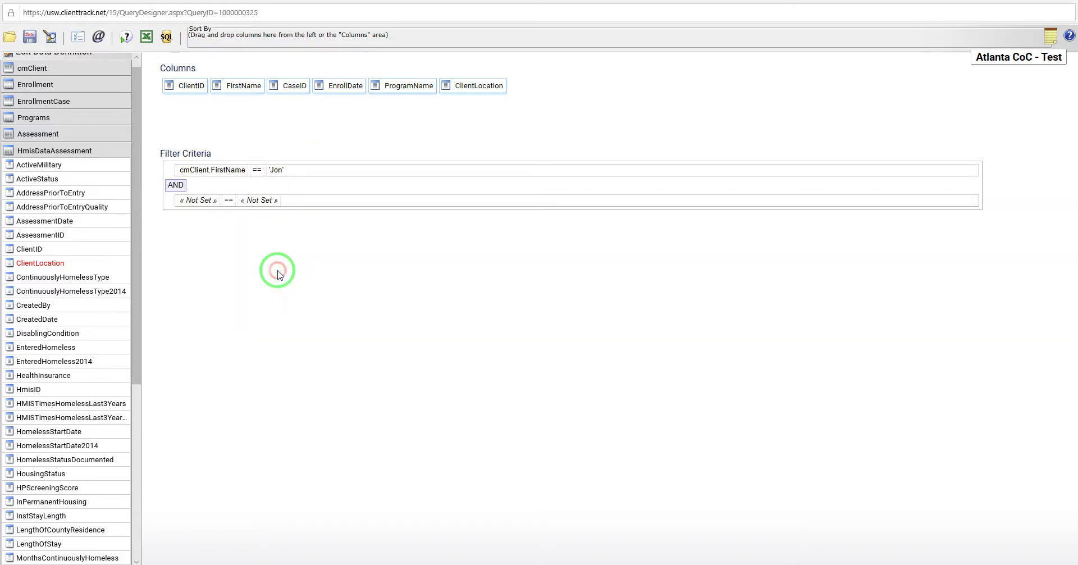
left_click(202, 202)
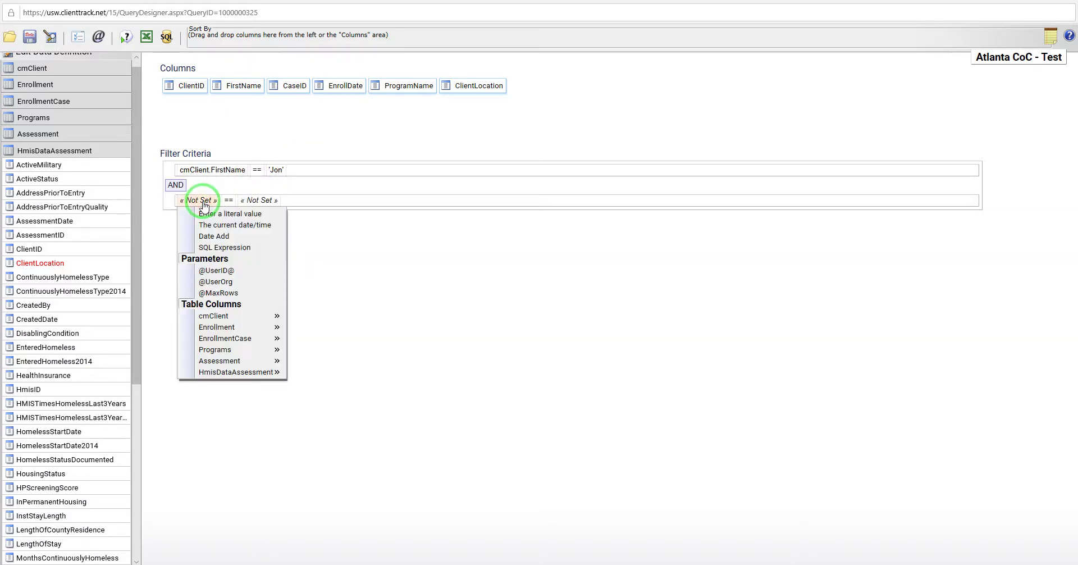
mouse_move(236, 372)
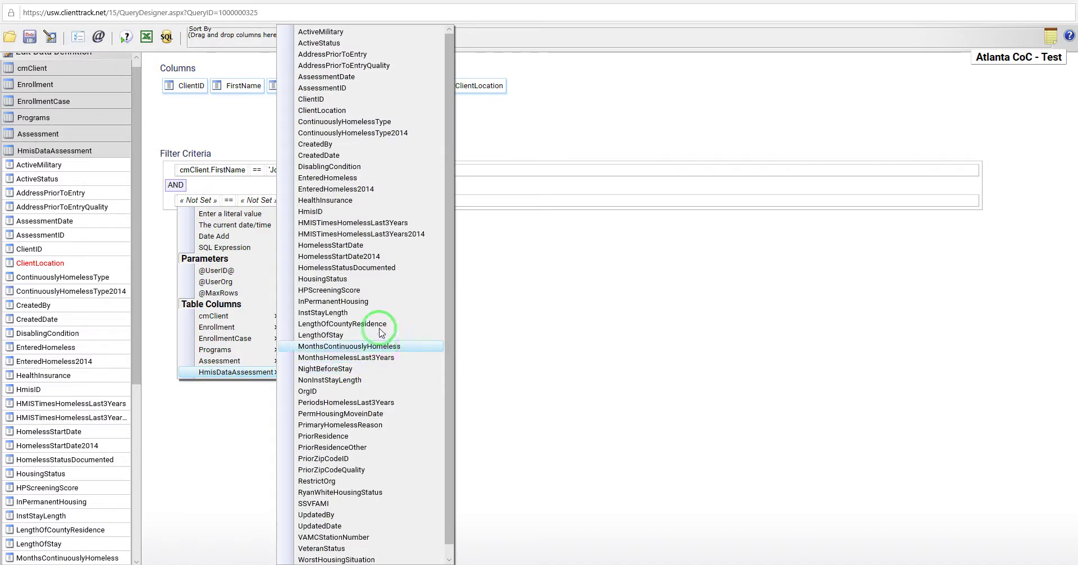
left_click(356, 111)
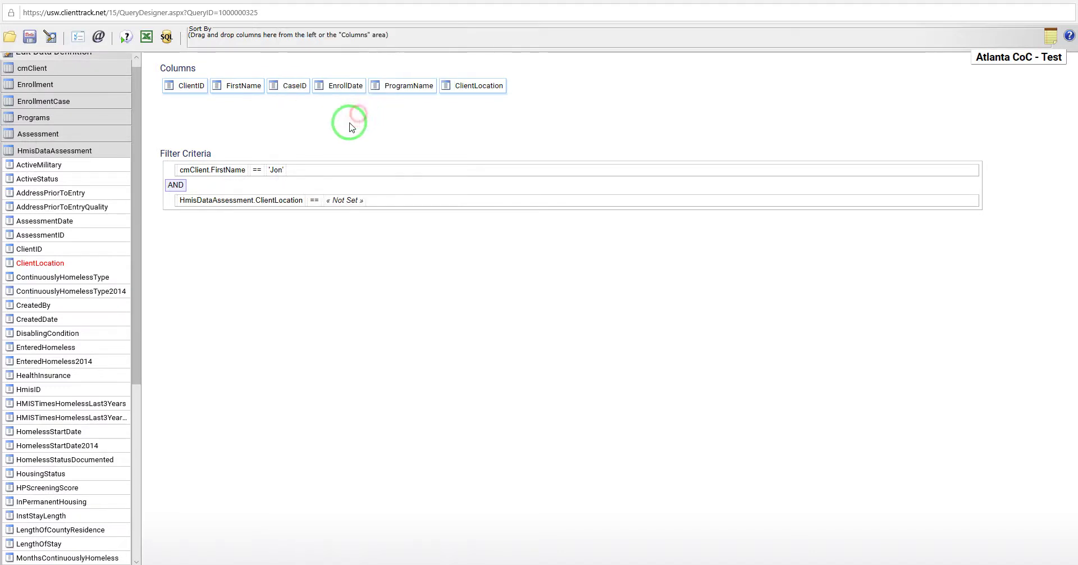
left_click(341, 200)
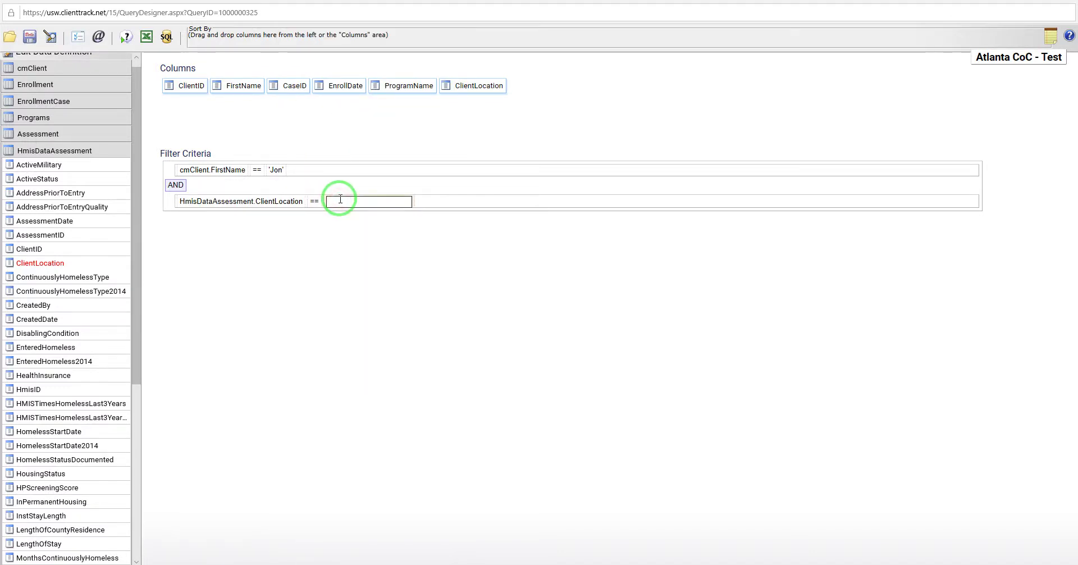
type("98")
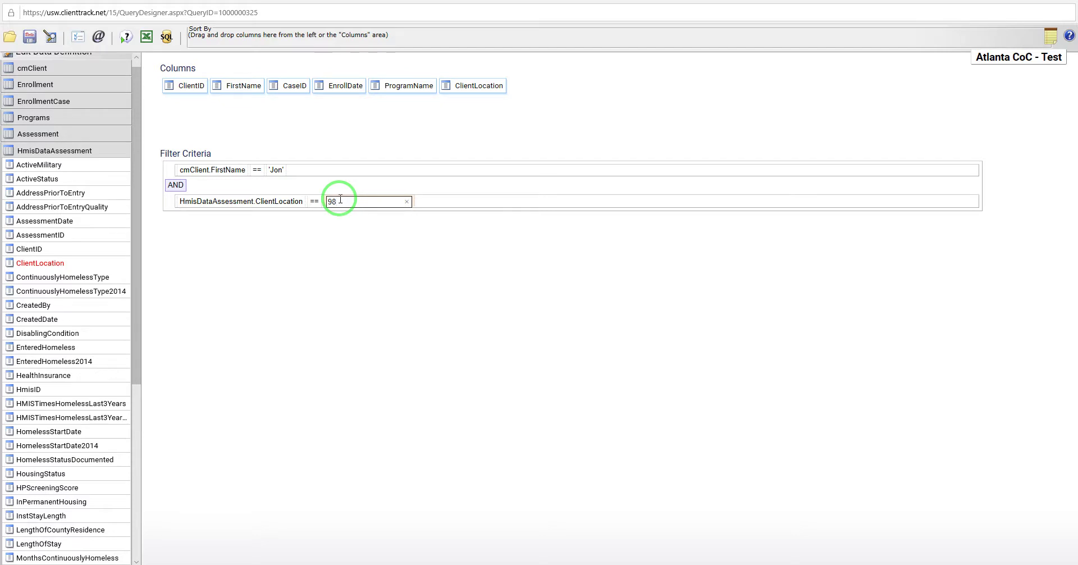
left_click(304, 243)
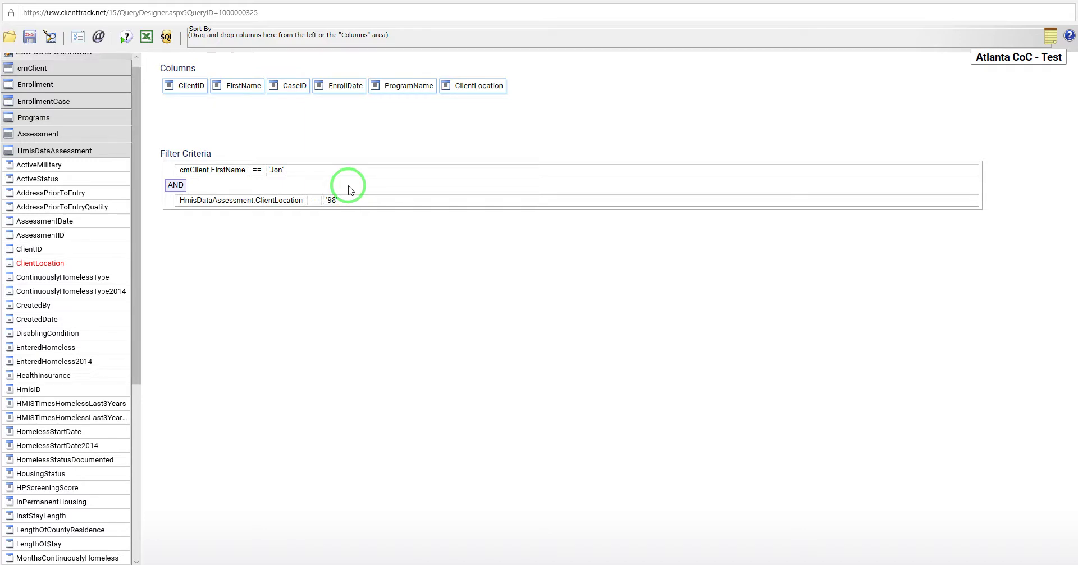
left_click(126, 37)
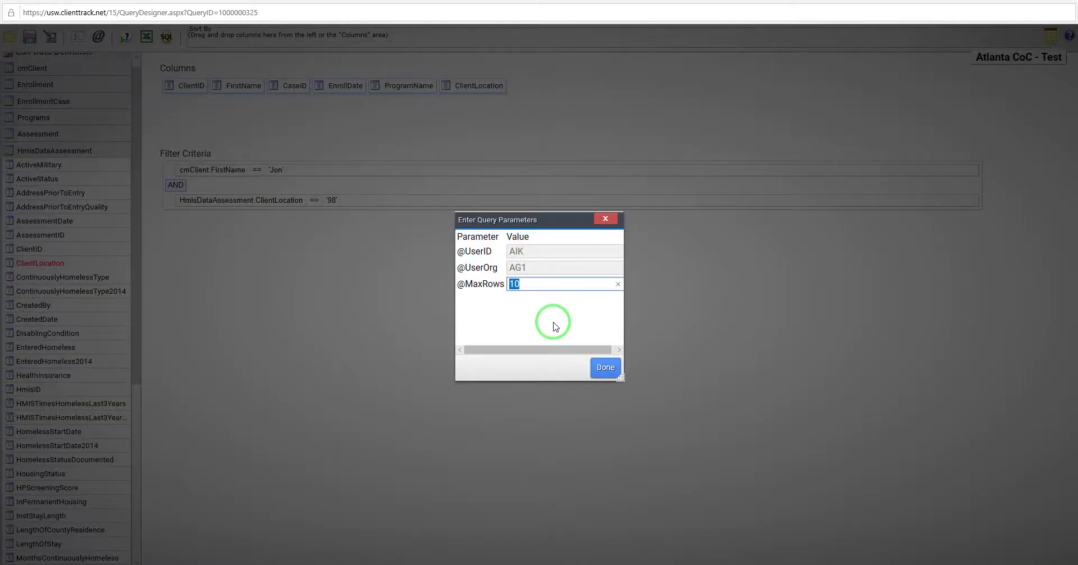
left_click(597, 362)
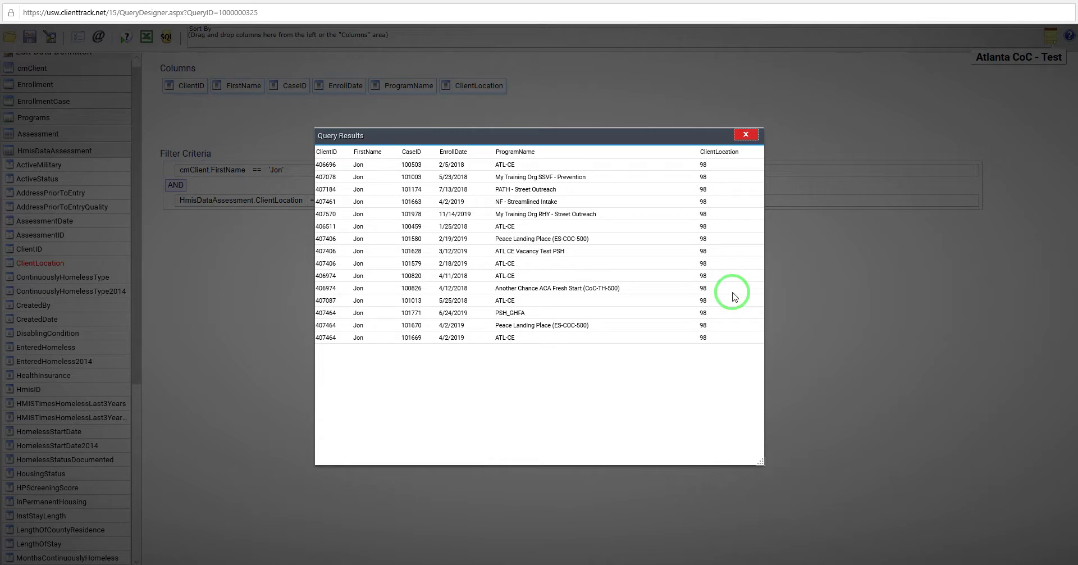
left_click(745, 134)
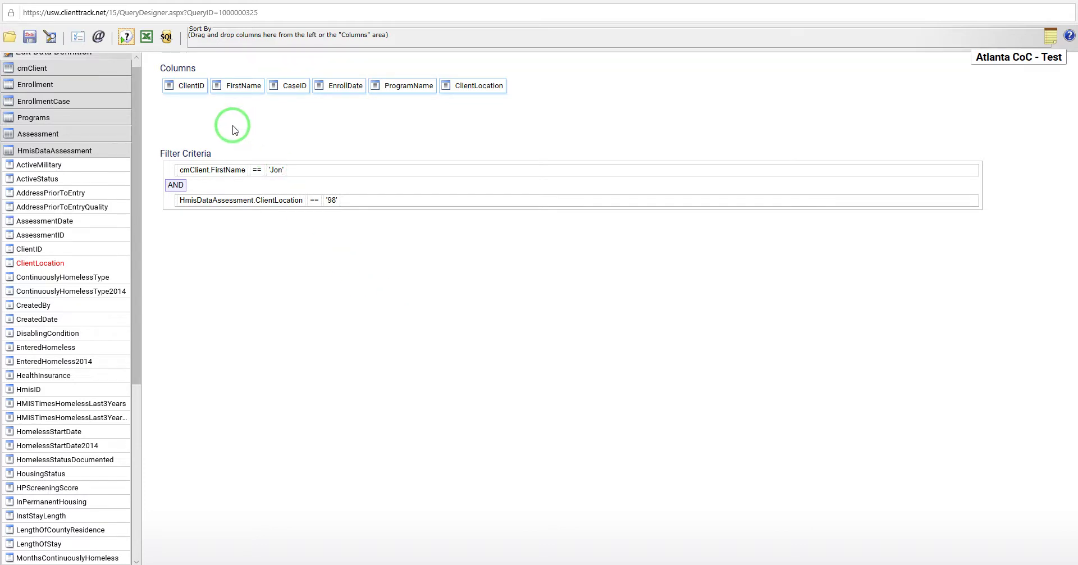
Step: Collapse the HmisDataAssessment columns and examine how EnrollAssessmentID joins Enrollment to Assessment in the query data definition
left_click(112, 152)
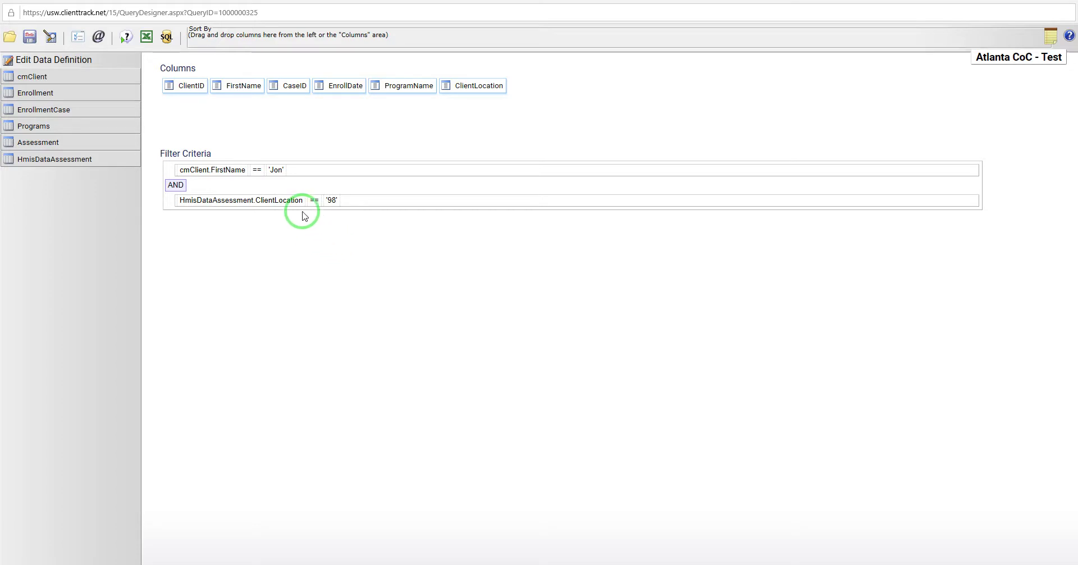
left_click(61, 62)
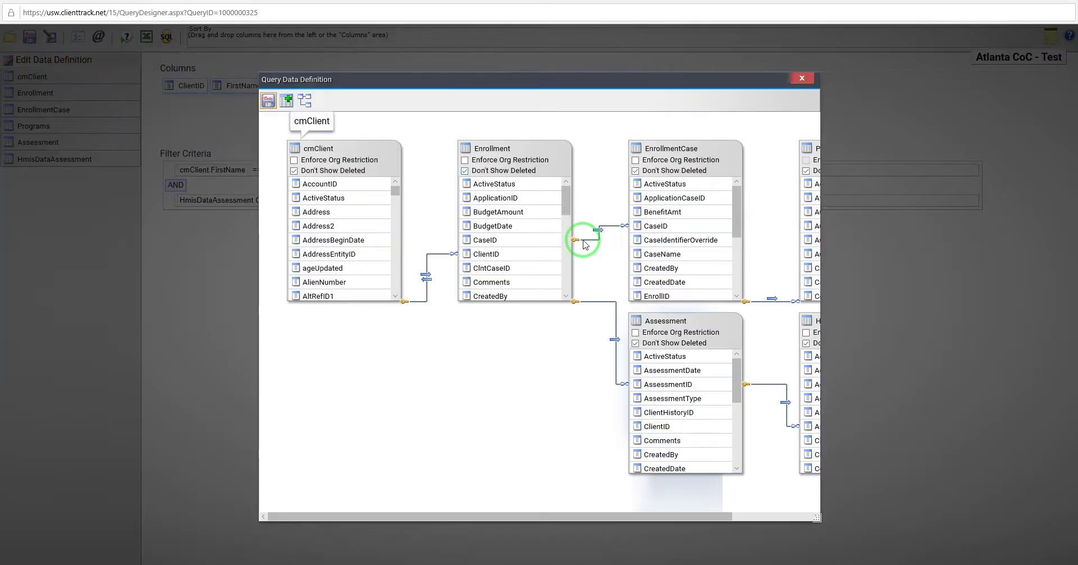
left_click_drag(505, 513, 631, 521)
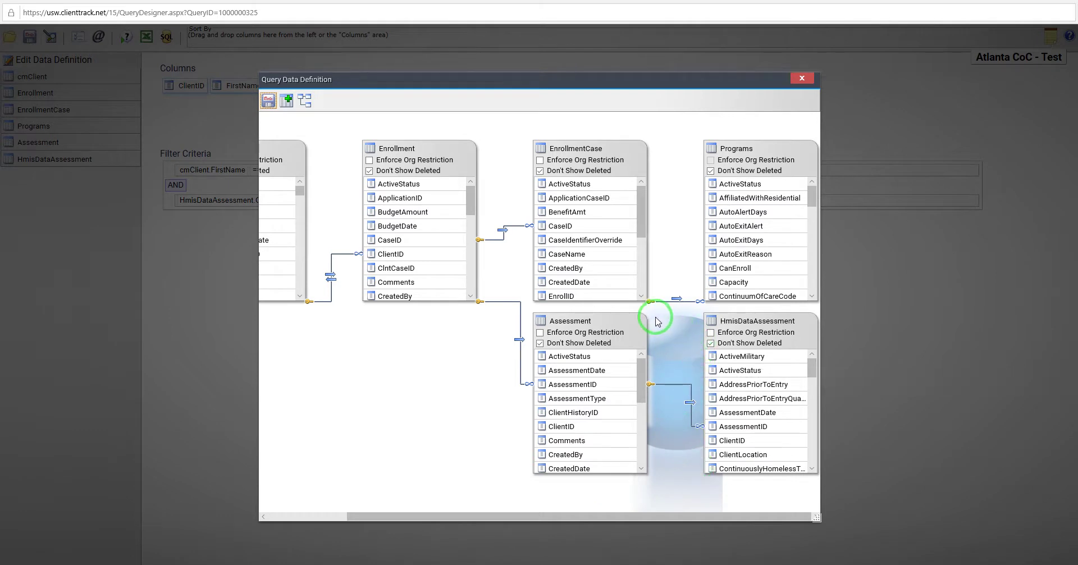
left_click_drag(472, 197, 472, 230)
mouse_move(414, 261)
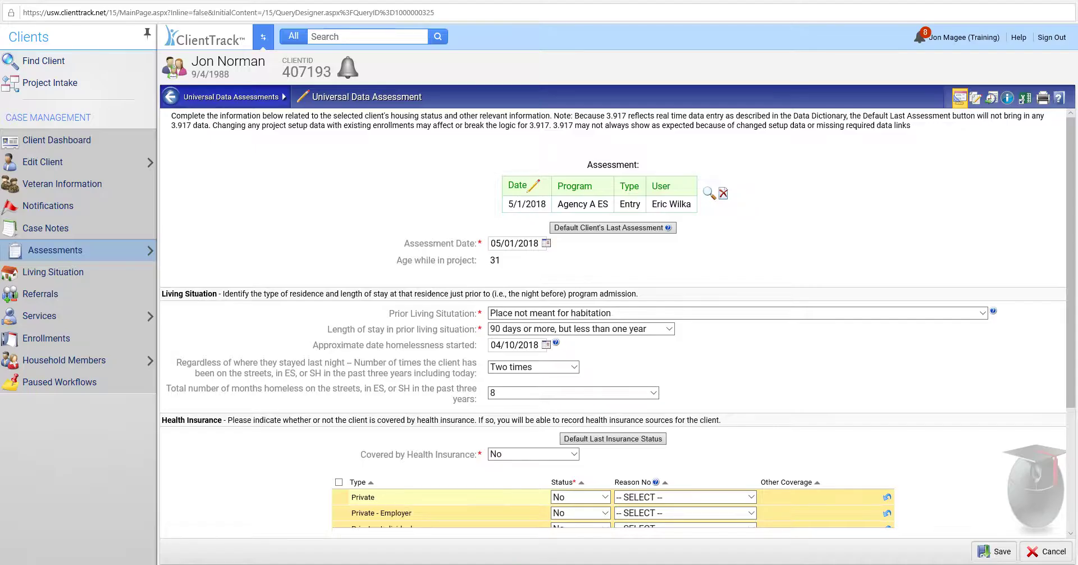
Step: Open the current client's dashboard in the main ClientTrack window and close the query data definition
left_click(263, 37)
left_click(522, 268)
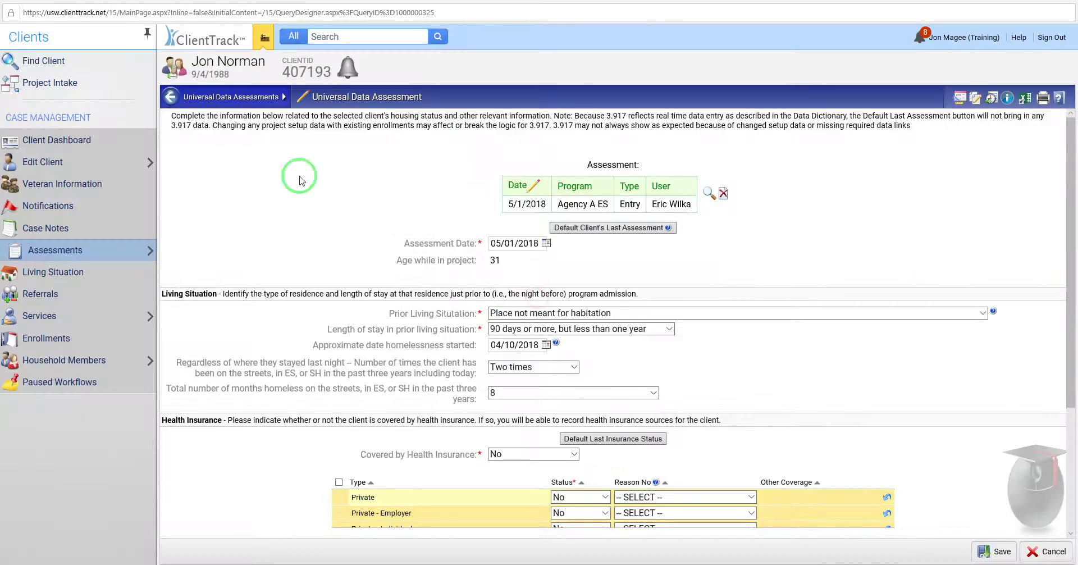
left_click(115, 142)
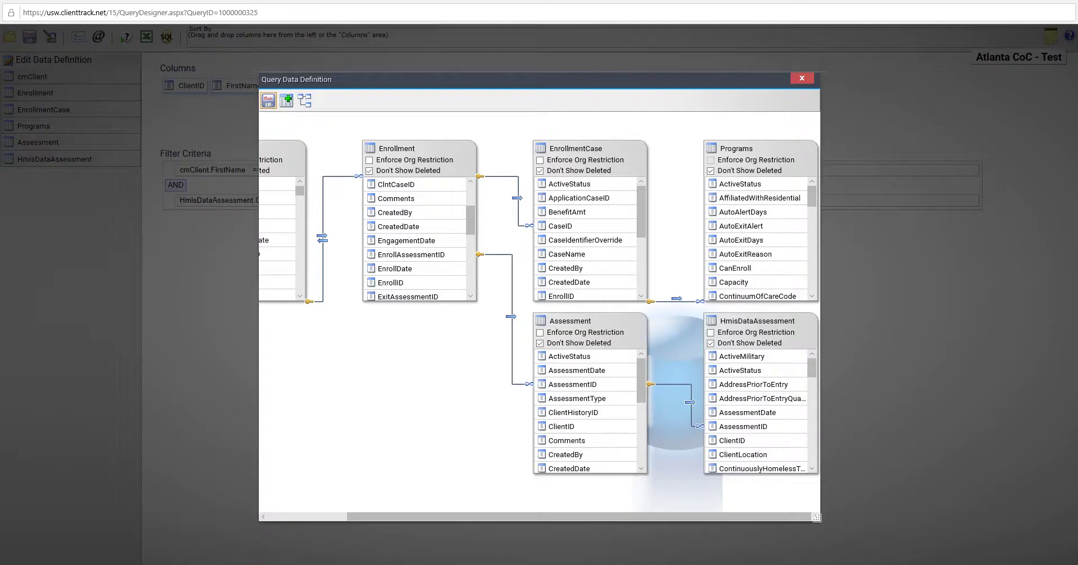
left_click(802, 78)
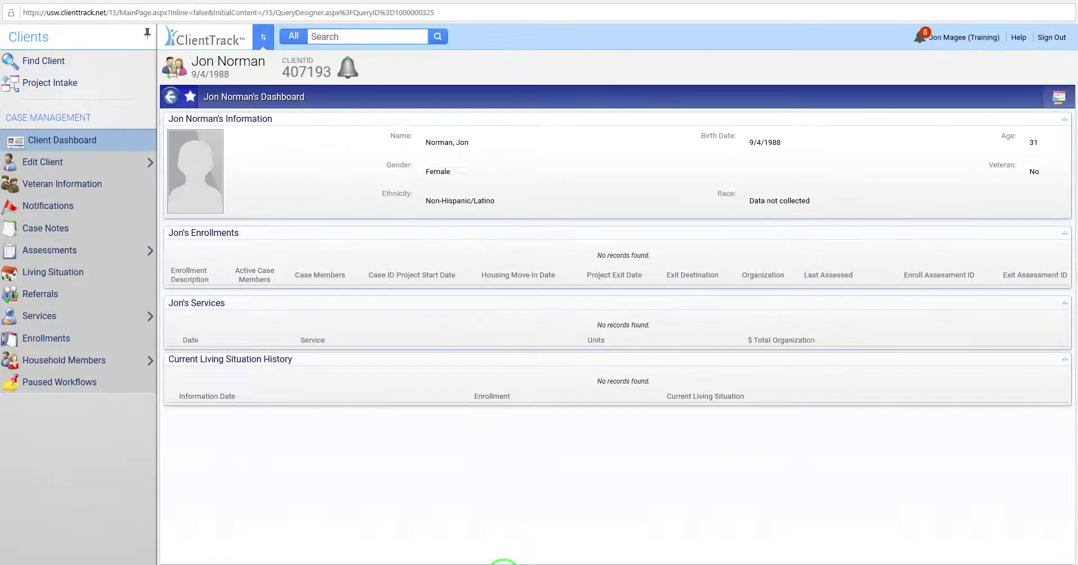
Step: Search all of ClientTrack for "test" and open a test client's dashboard from the Find Client results
left_click(364, 37)
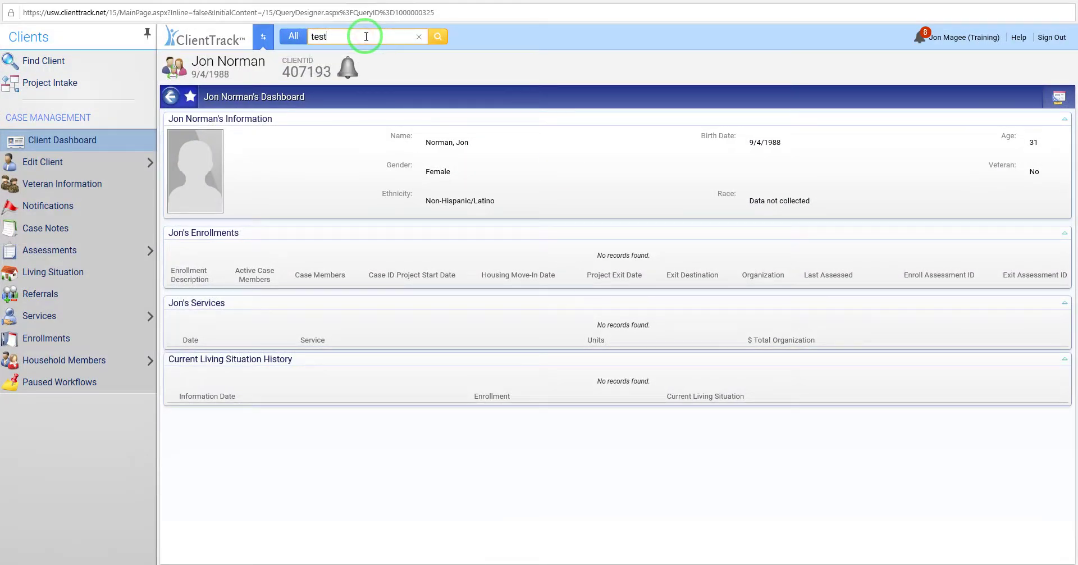
type("test")
key("Return")
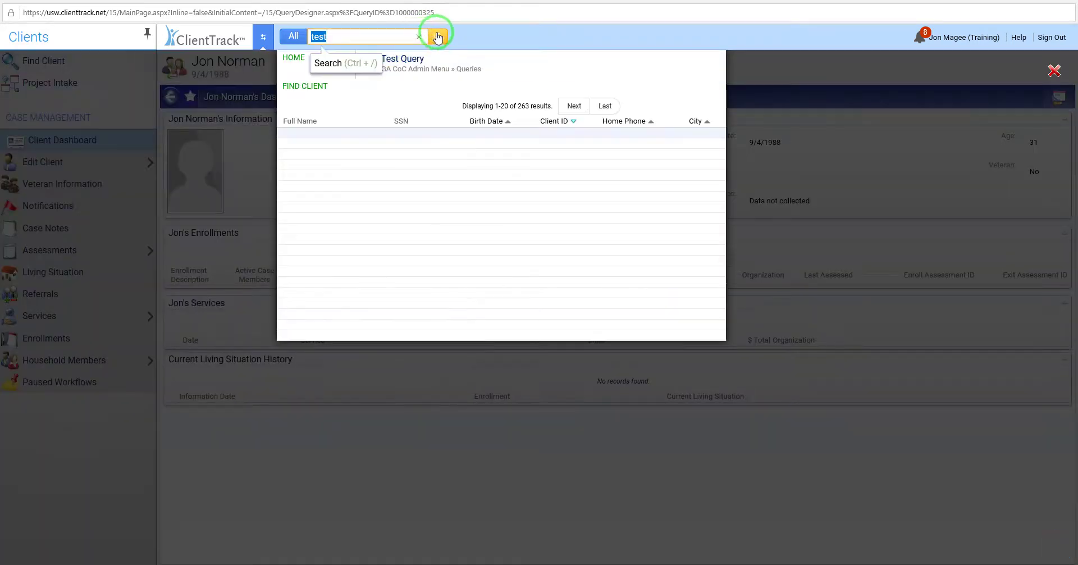
left_click(319, 228)
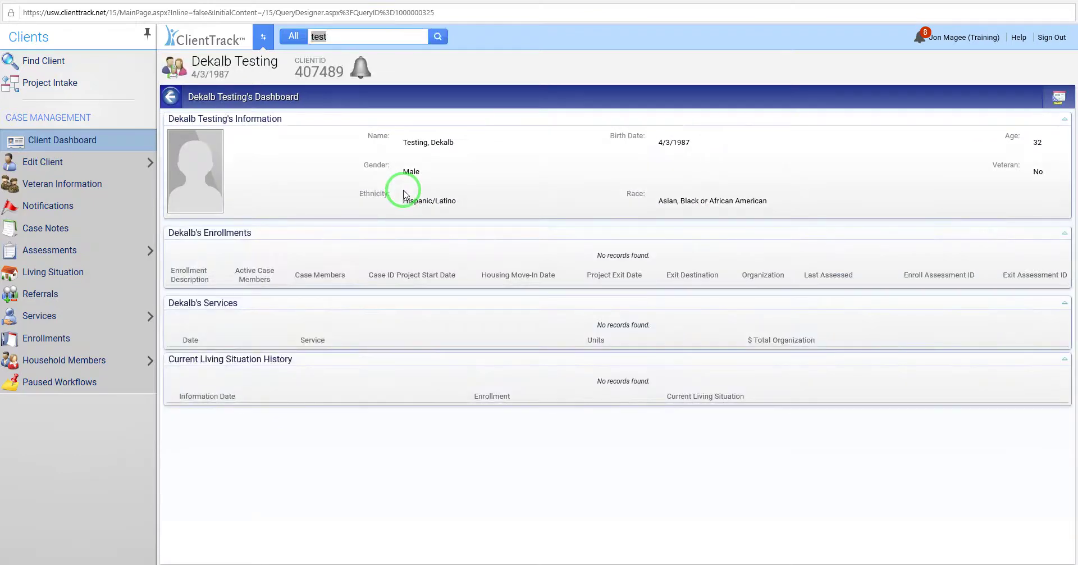
Step: Set the client's information release restriction to "Consent to share basic identifying information and shared project data" and save it
mouse_move(103, 167)
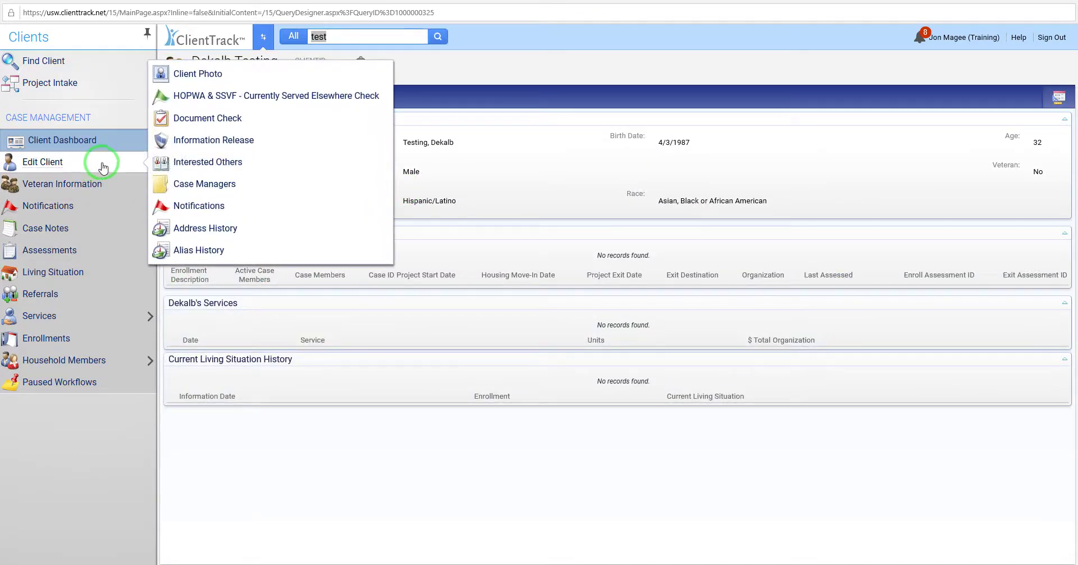
left_click(221, 140)
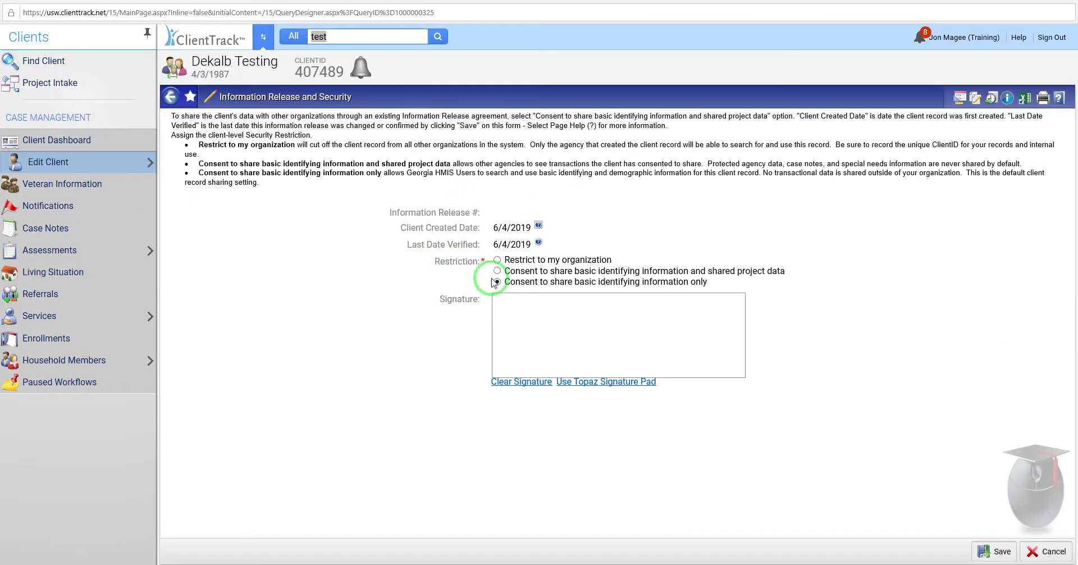
left_click(498, 273)
left_click(984, 553)
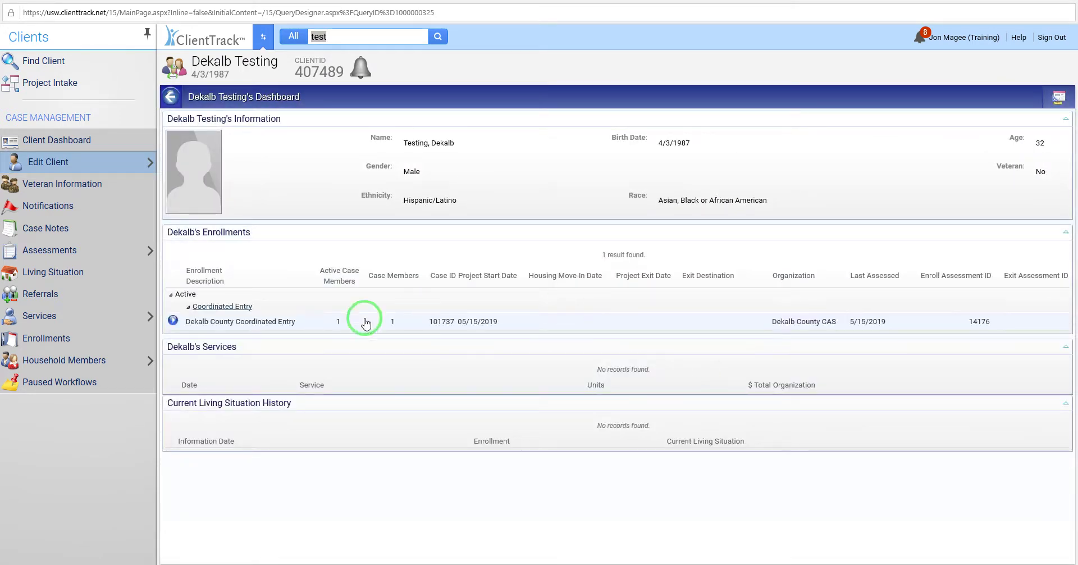
Step: Open Link Assessments for the Dekalb County Coordinated Entry enrollment and open its form read-only in the Form Designer
left_click(173, 321)
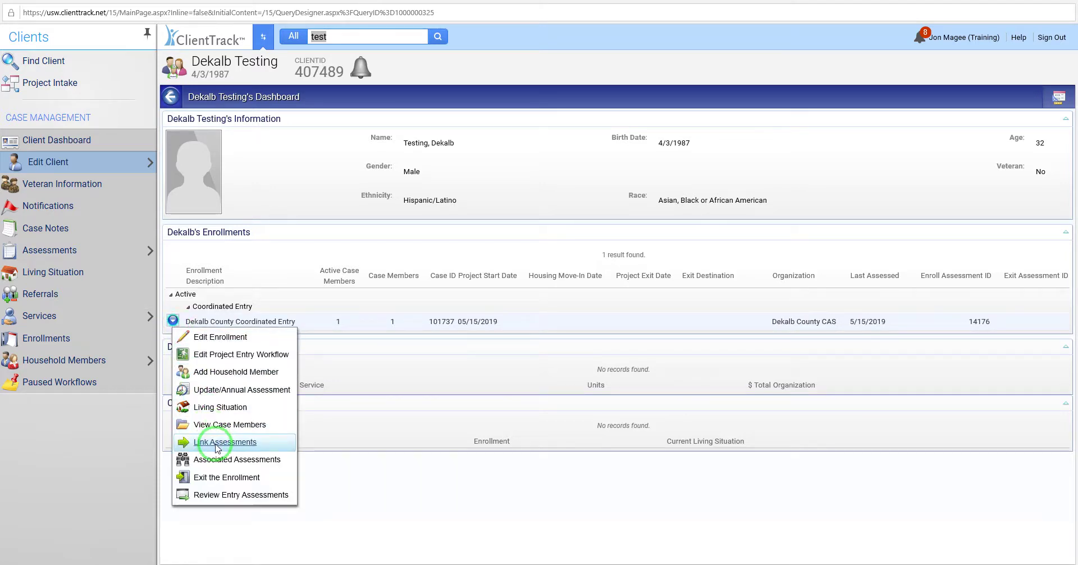
left_click(216, 448)
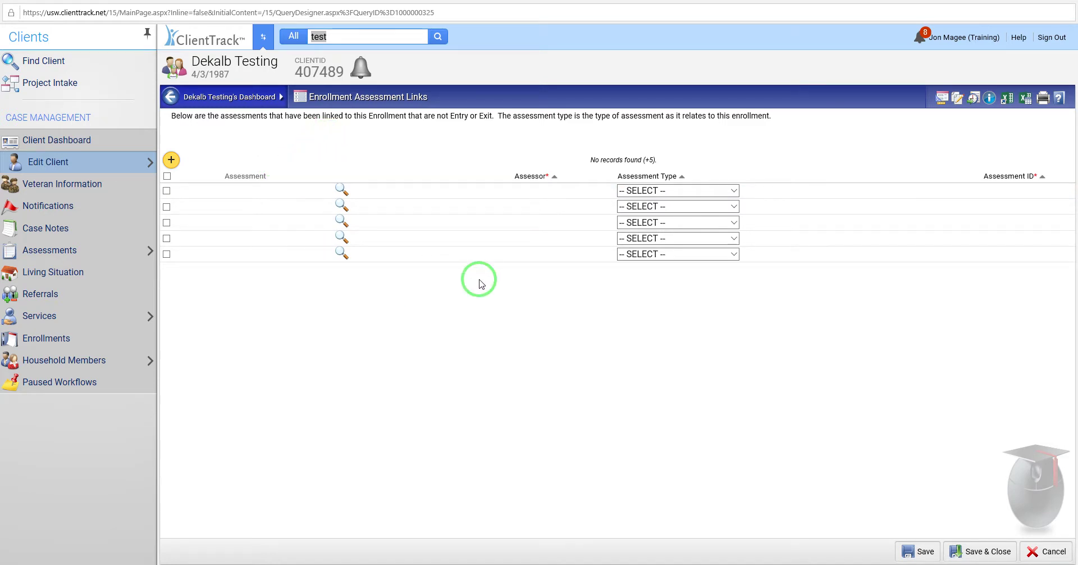
left_click(943, 102)
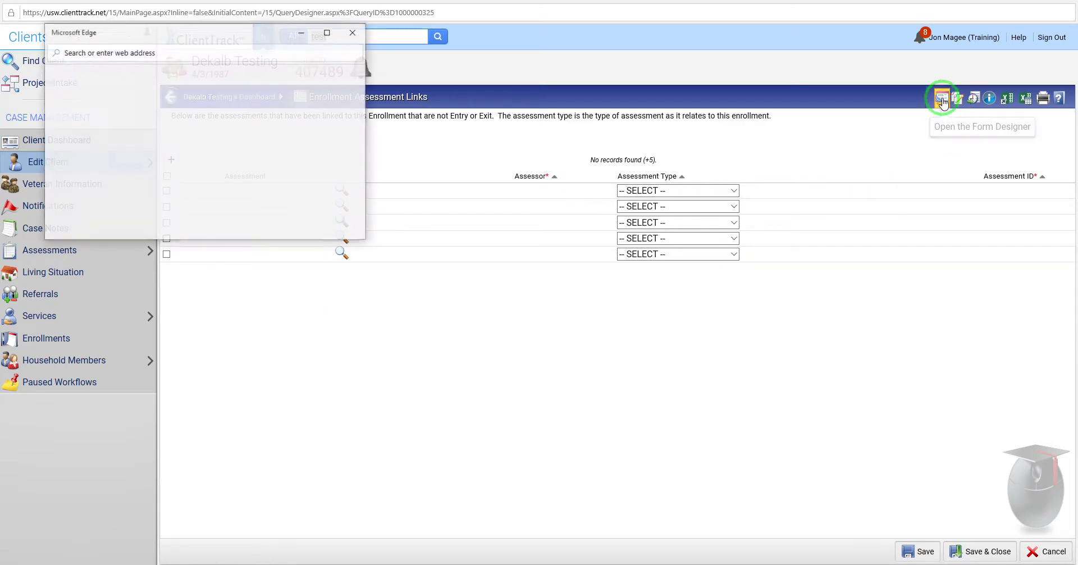
left_click(288, 183)
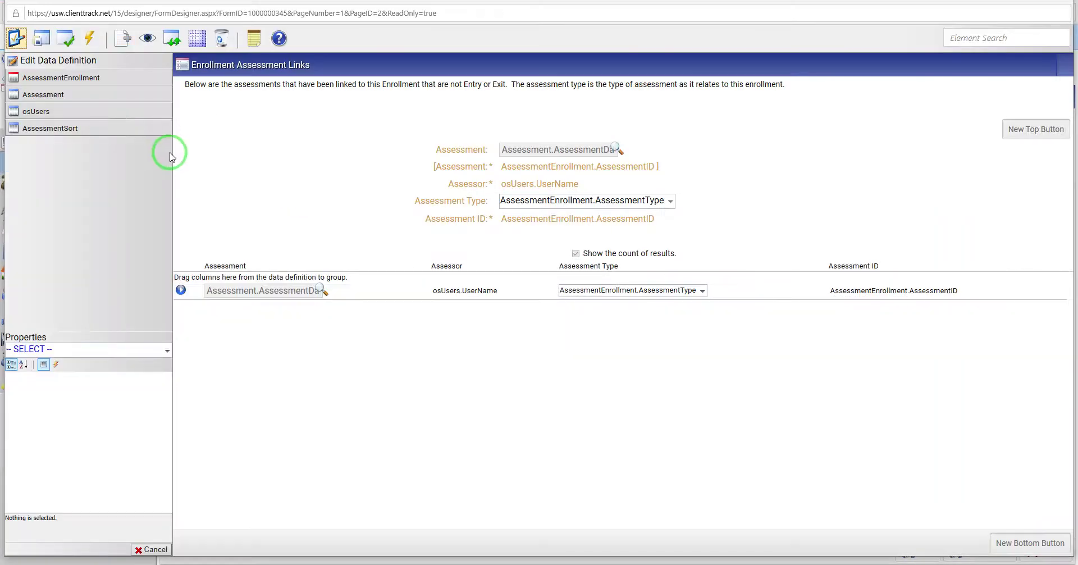
Step: Examine the AssessmentEnrollment and Assessment joins in the form's data definition, then close the definition and the Form Designer
left_click(73, 63)
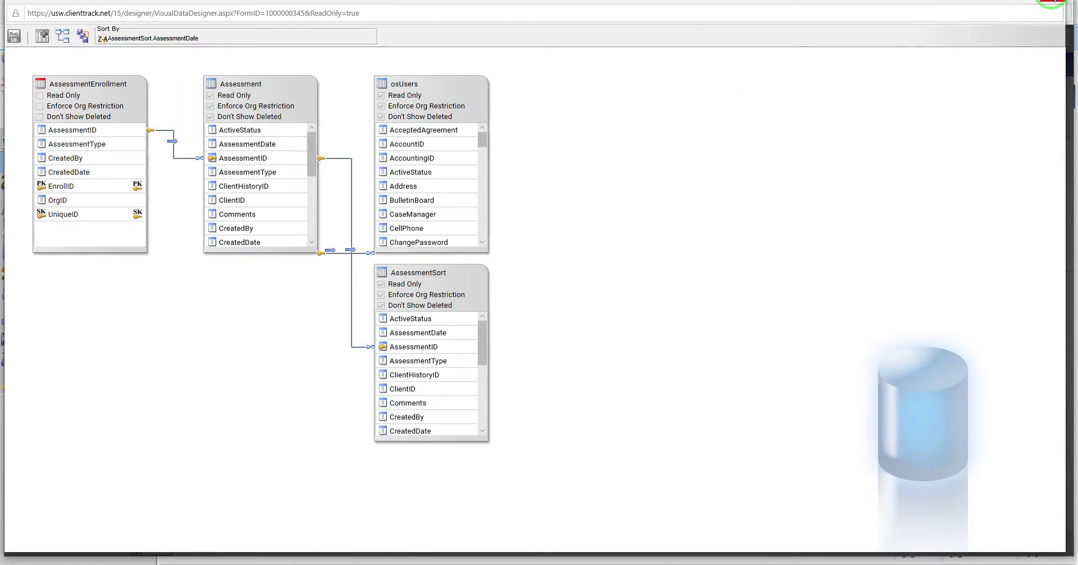
left_click(1053, 1)
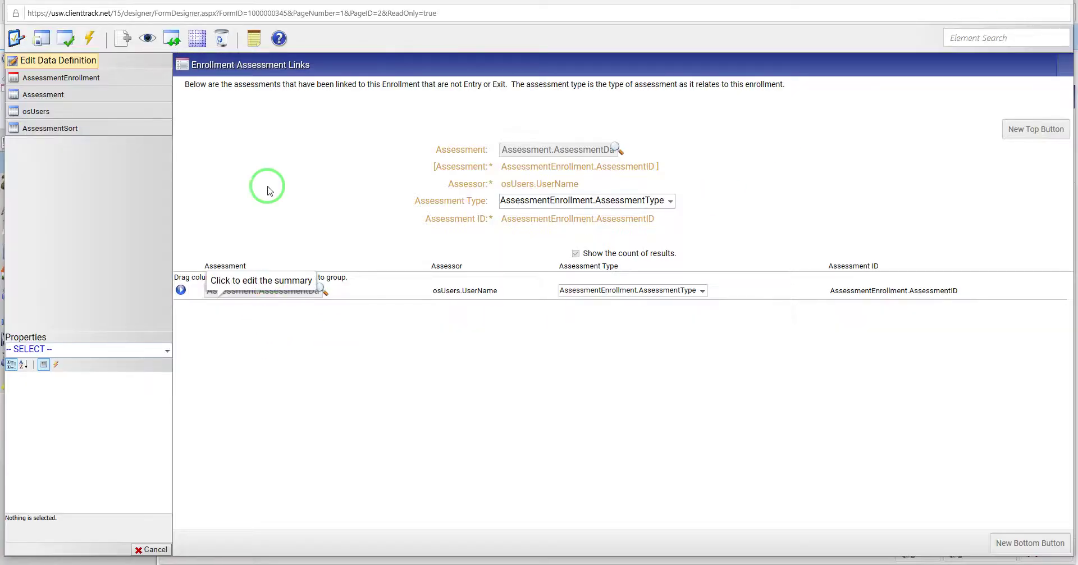
left_click(1056, 1)
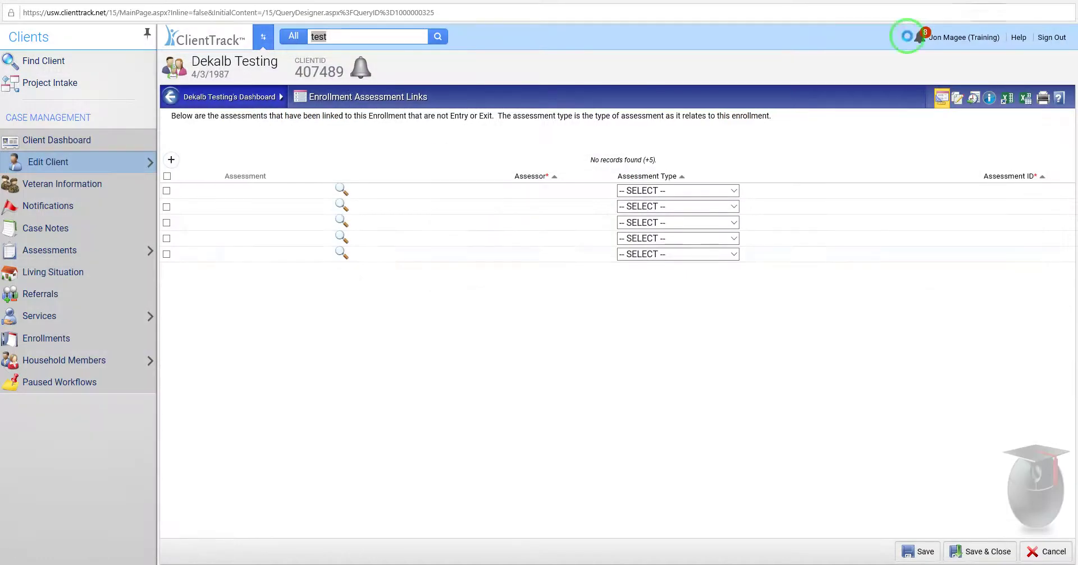
Step: View the Associated Assessments of the Dekalb County Coordinated Entry enrollment and open that form read-only in the Form Designer
left_click(97, 140)
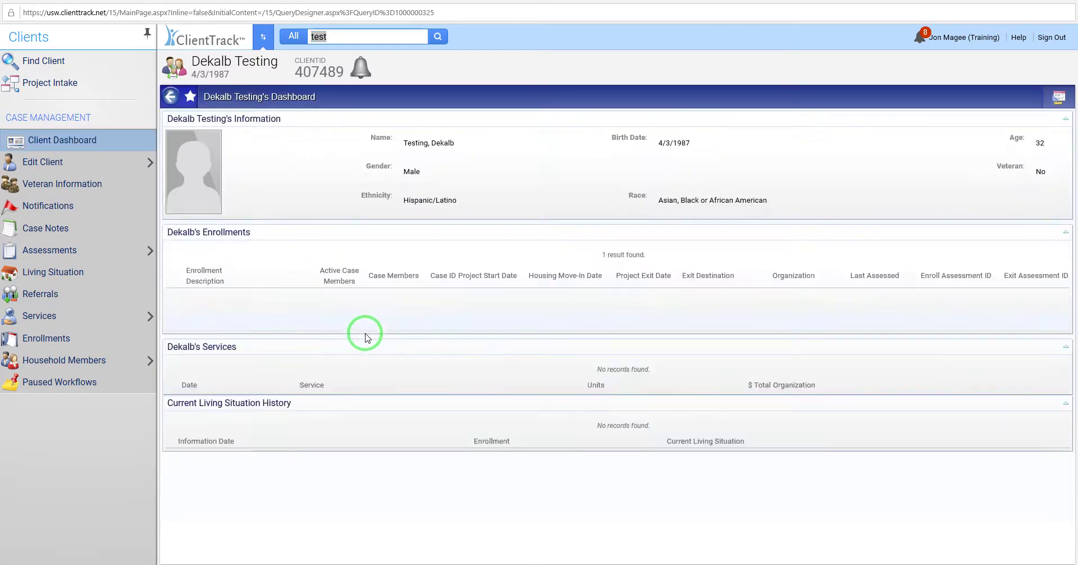
left_click(173, 321)
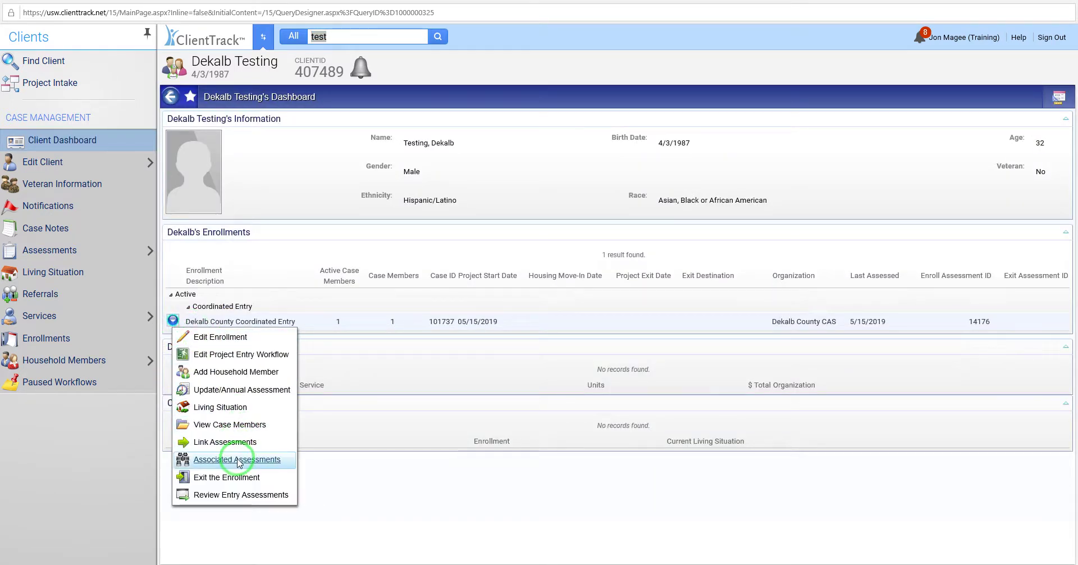
left_click(237, 459)
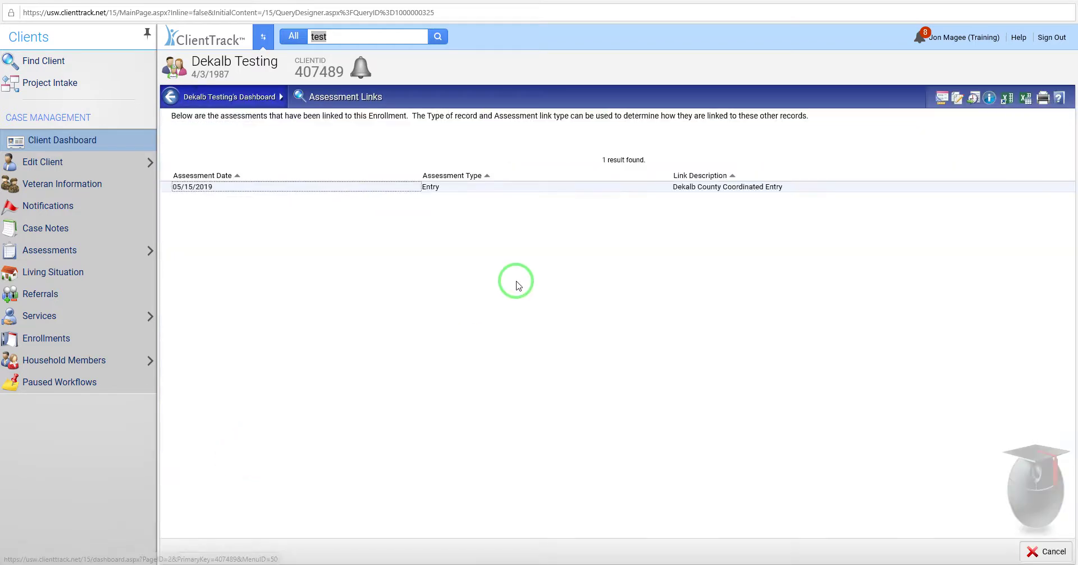
left_click(942, 102)
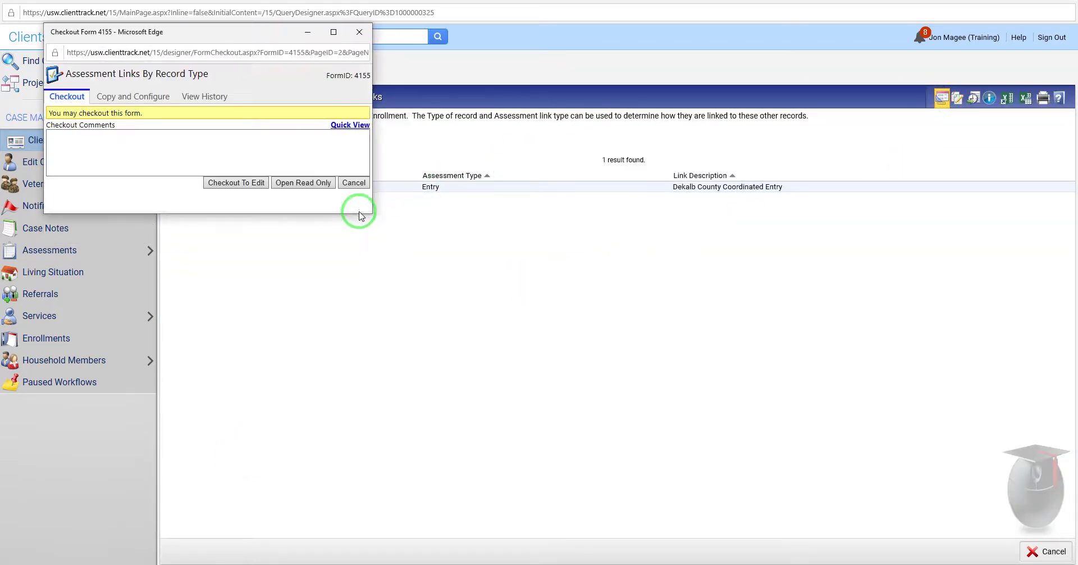
left_click(301, 185)
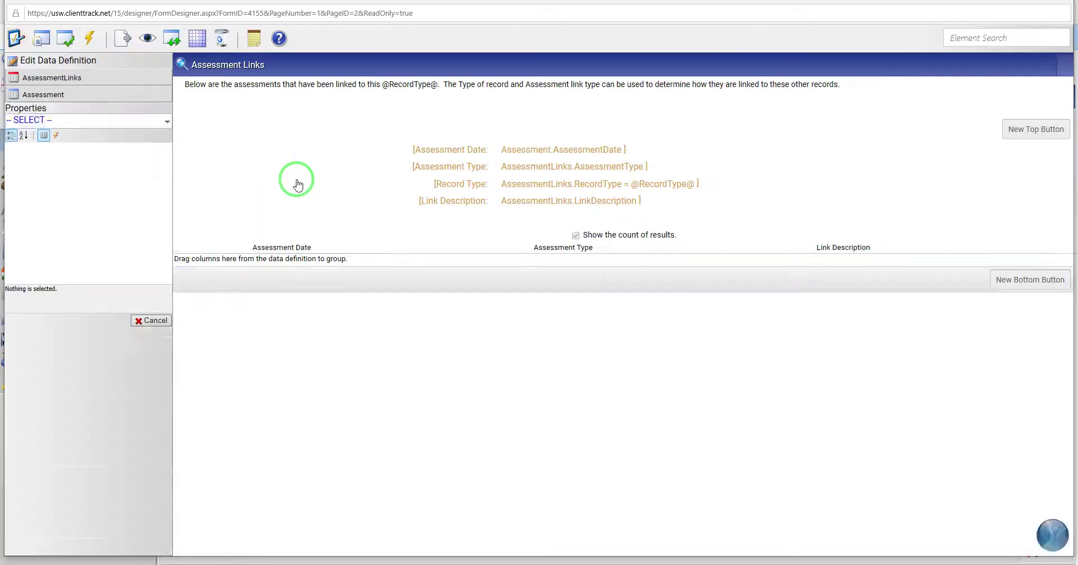
Step: Examine the fields and join of AssessmentLinks and Assessment in the form's data definition, and close the definition and the Form Designer
left_click(78, 66)
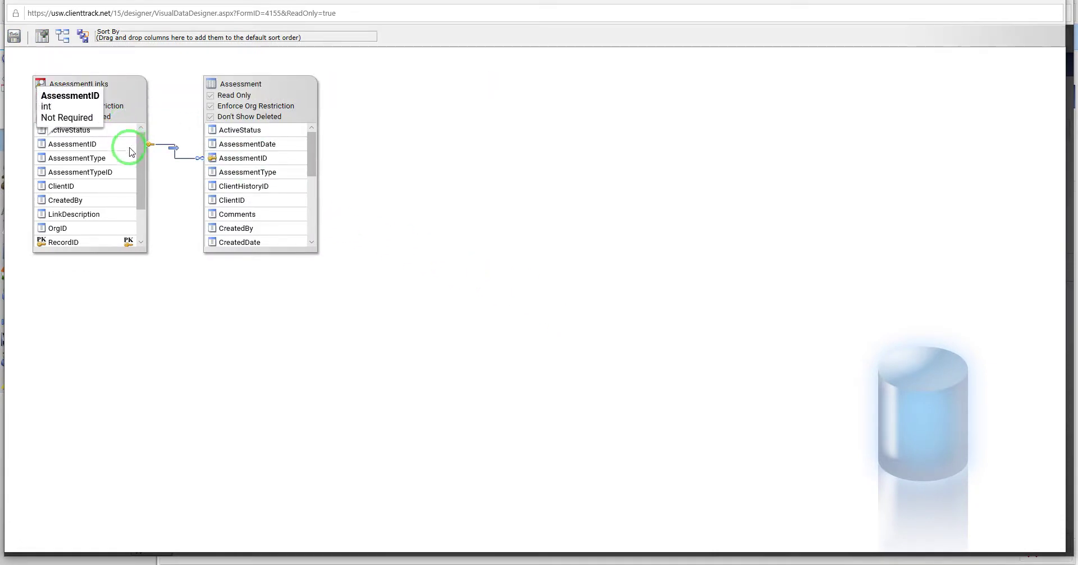
left_click_drag(141, 159, 138, 195)
left_click_drag(141, 182, 141, 144)
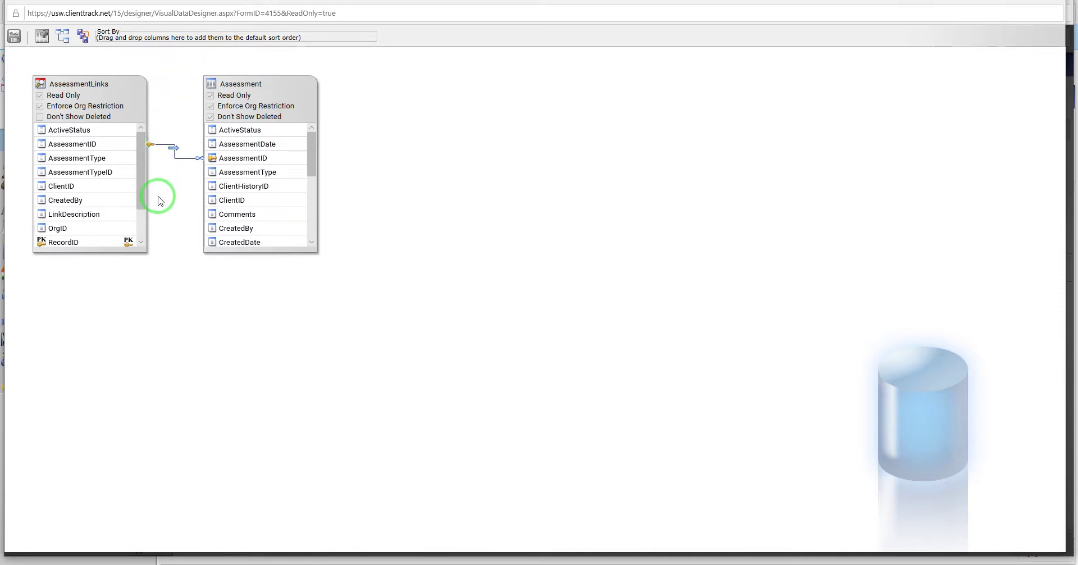
mouse_move(139, 160)
left_mouse_down()
mouse_move(142, 149)
mouse_move(143, 186)
mouse_move(140, 140)
left_mouse_up()
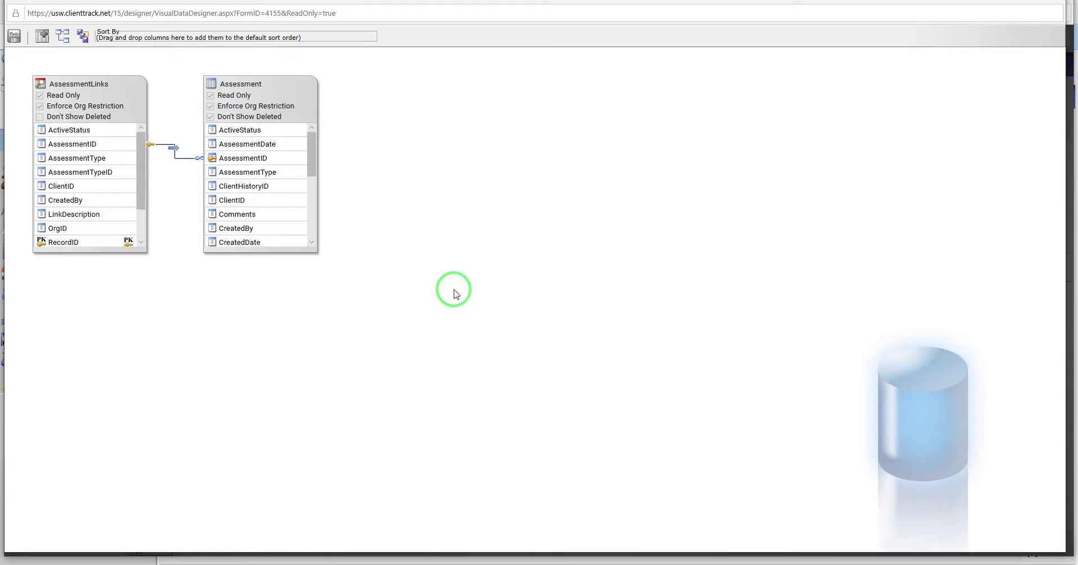
mouse_move(139, 175)
left_mouse_down()
mouse_move(141, 220)
mouse_move(142, 172)
left_mouse_up()
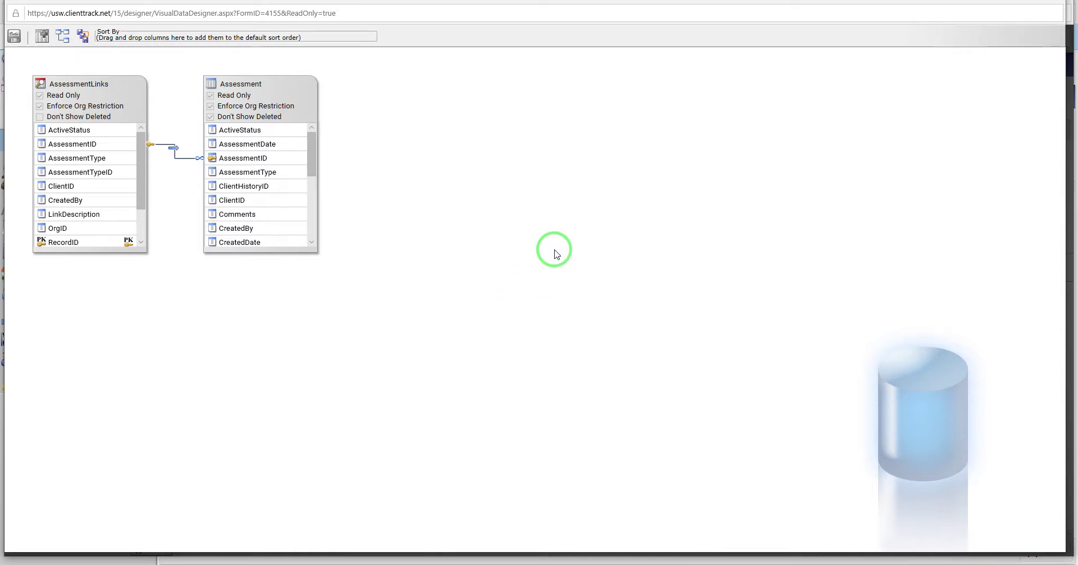
left_click(1049, 2)
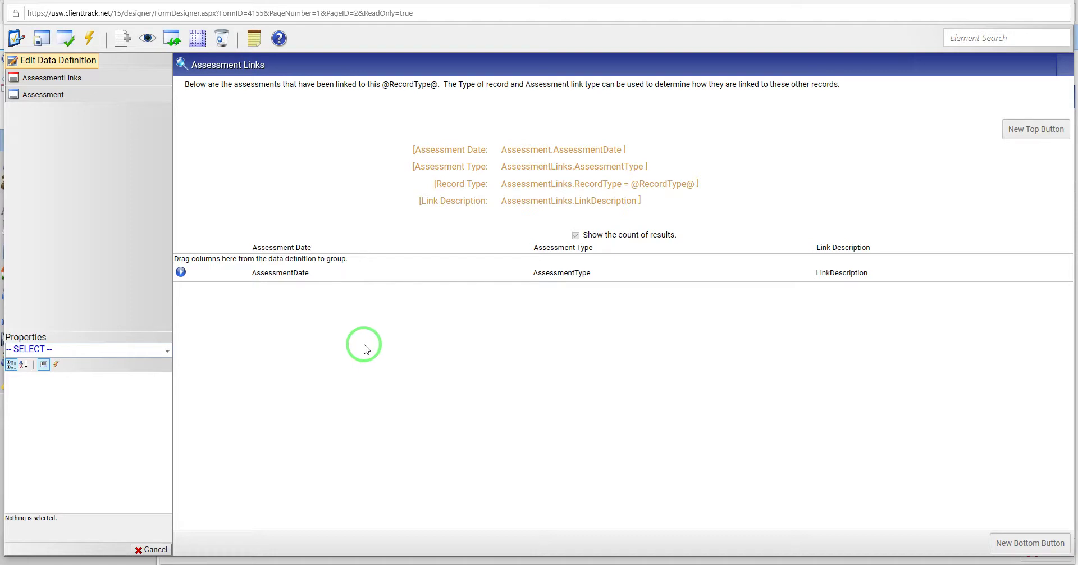
left_click(1063, 2)
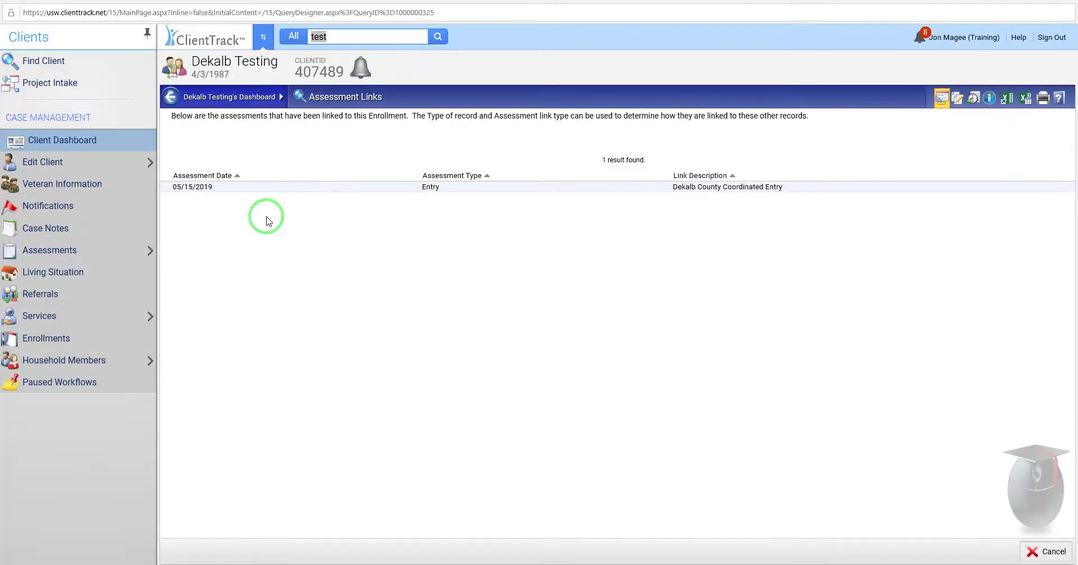
Step: Start an Update/Annual Assessment for the Dekalb County Coordinated Entry enrollment, keeping the enrollment unchanged and choosing Annual as the assessment type
left_click(115, 142)
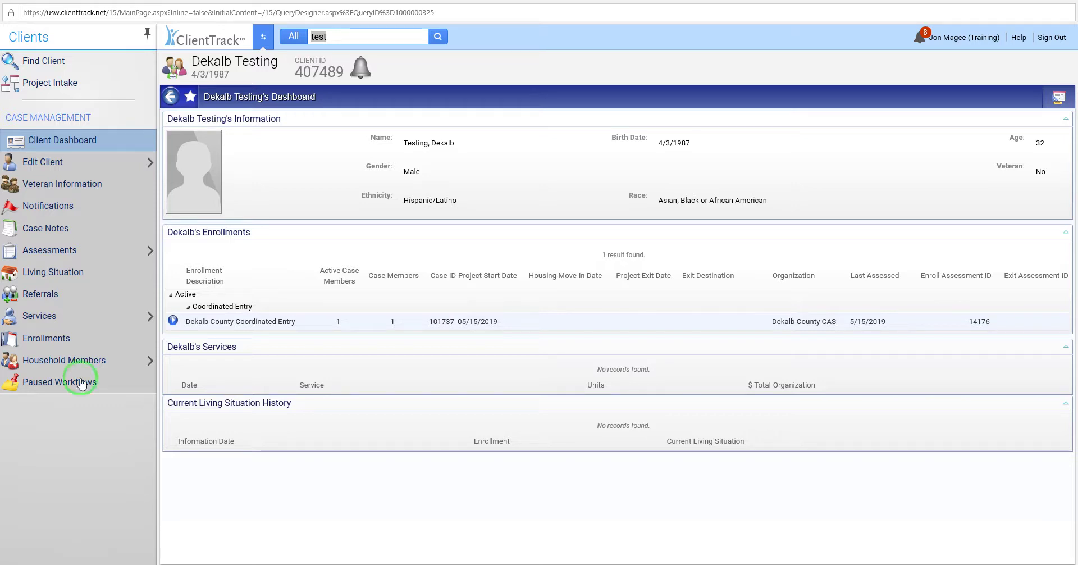
left_click(173, 321)
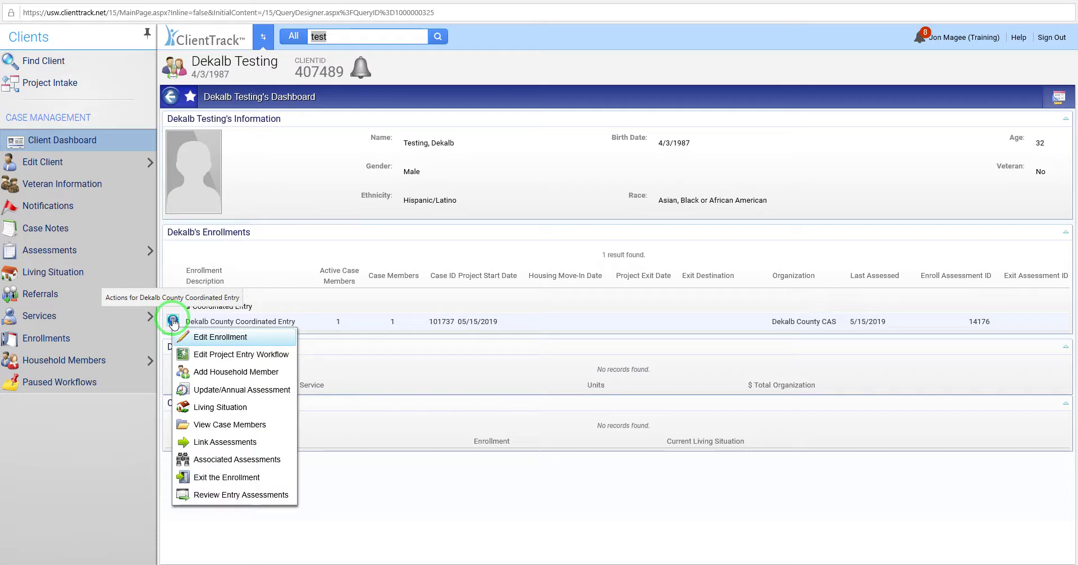
left_click(224, 393)
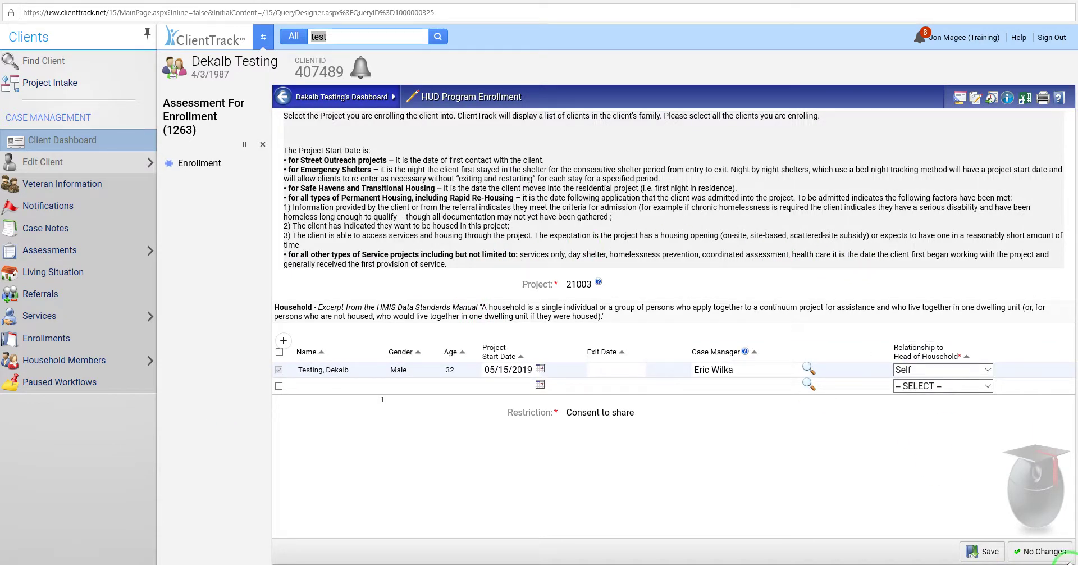
left_click(1034, 554)
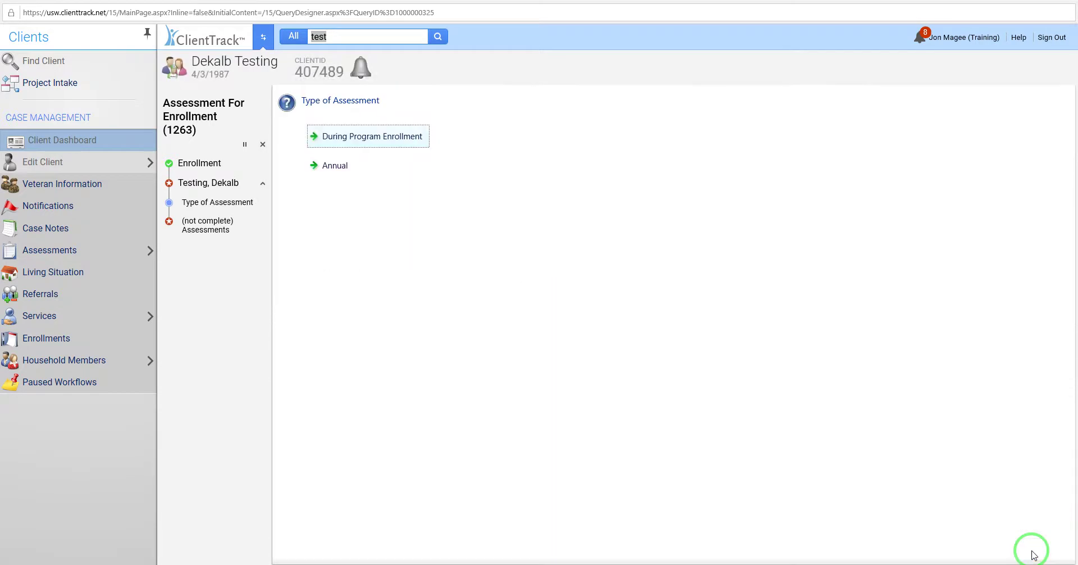
left_click(338, 165)
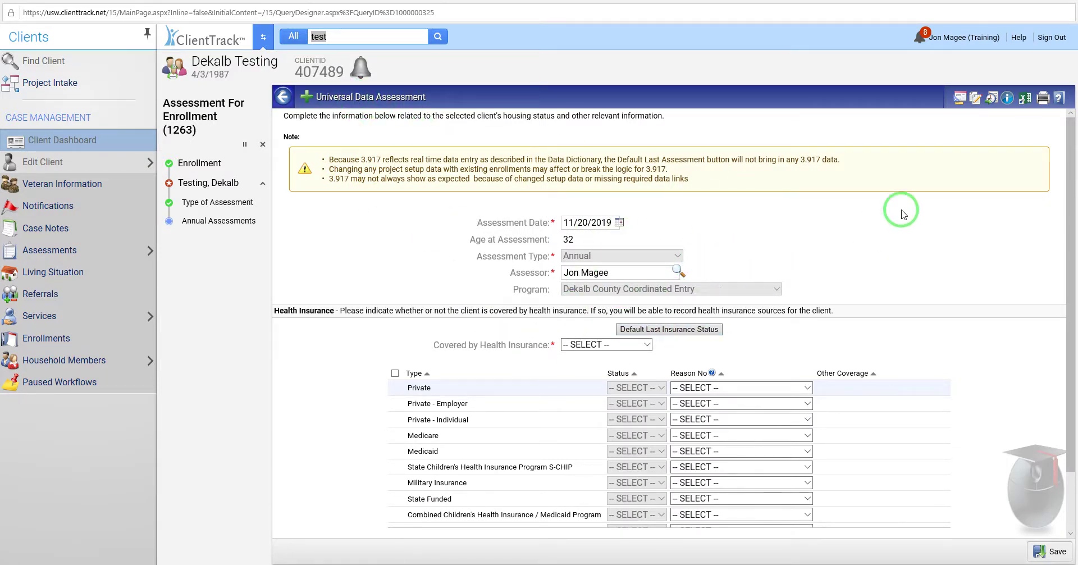
Step: Continue editing the checked-out Universal Data Assessment form in the Form Designer and open its data definition
left_click(960, 99)
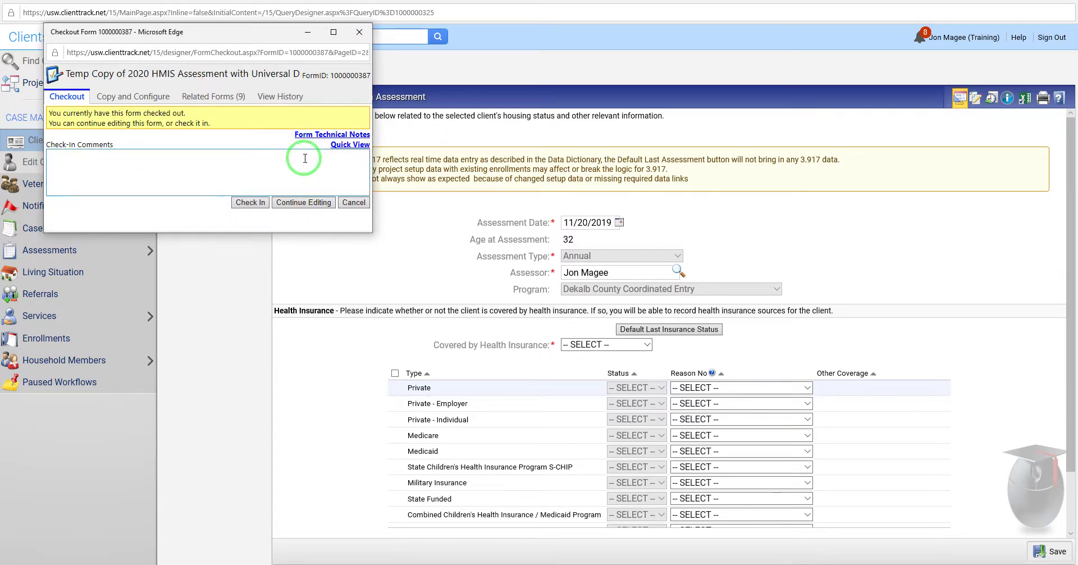
left_click(293, 207)
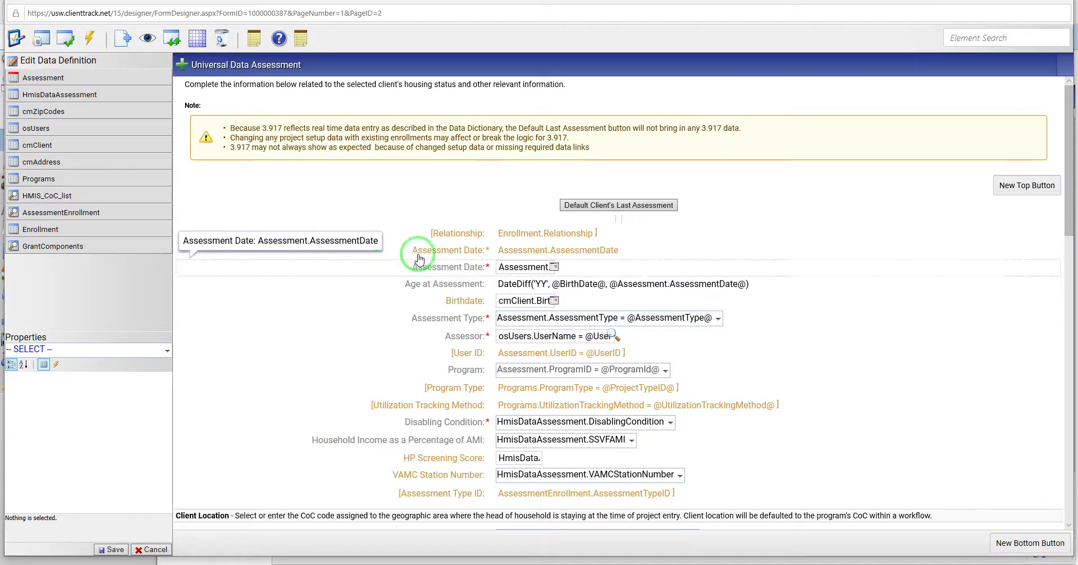
left_click(78, 67)
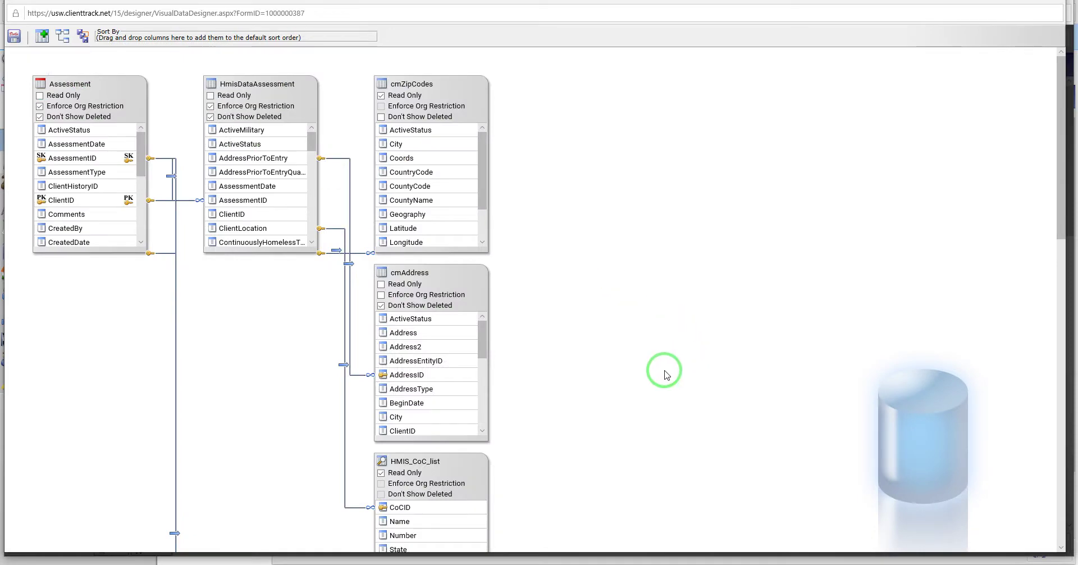
Step: Examine how Assessment, AssessmentEnrollment and Enrollment are joined in the form's data definition, shifting the Enrollment table slightly aside to inspect its fields
scroll(667, 375, "down", 10)
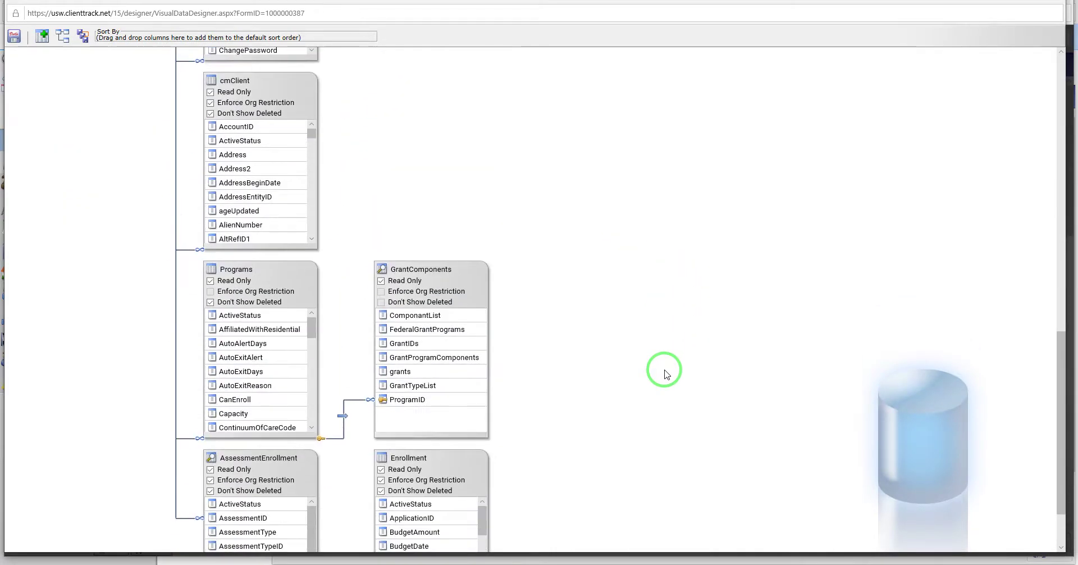
scroll(667, 374, "down", 3)
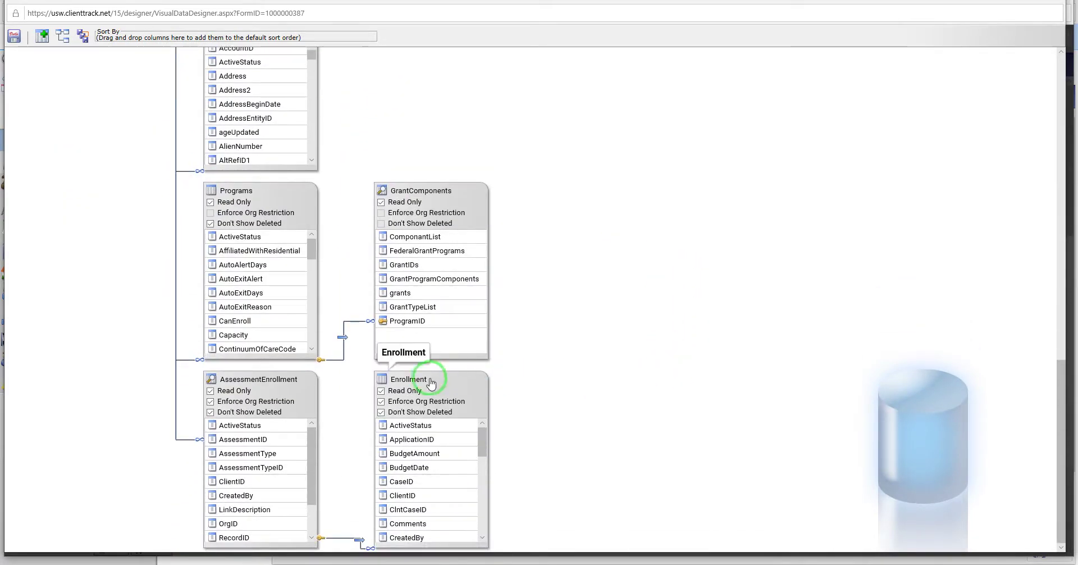
left_click_drag(434, 380, 455, 380)
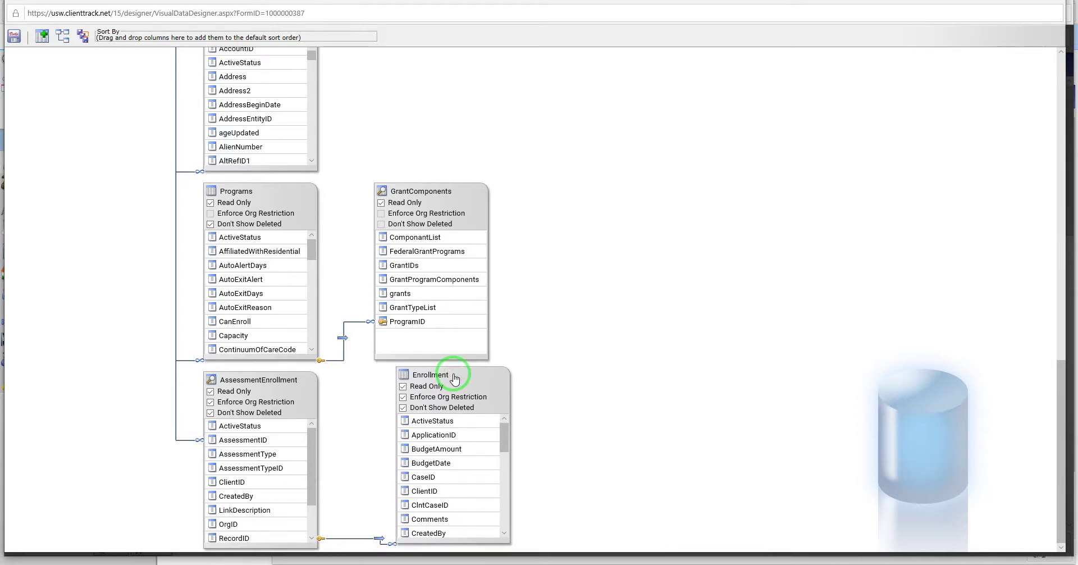
left_click_drag(503, 437, 500, 476)
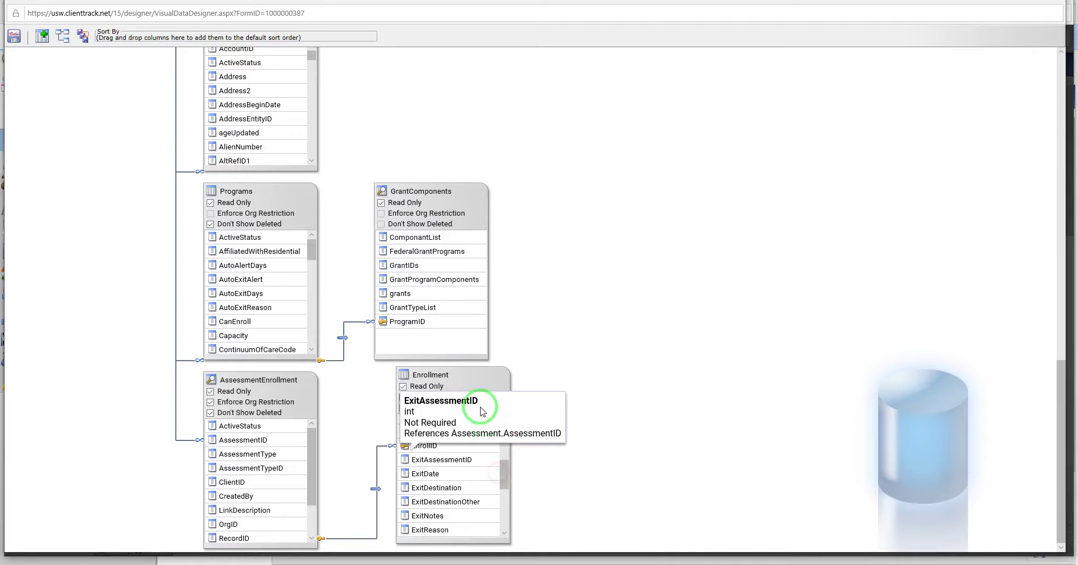
left_click_drag(315, 449, 315, 459)
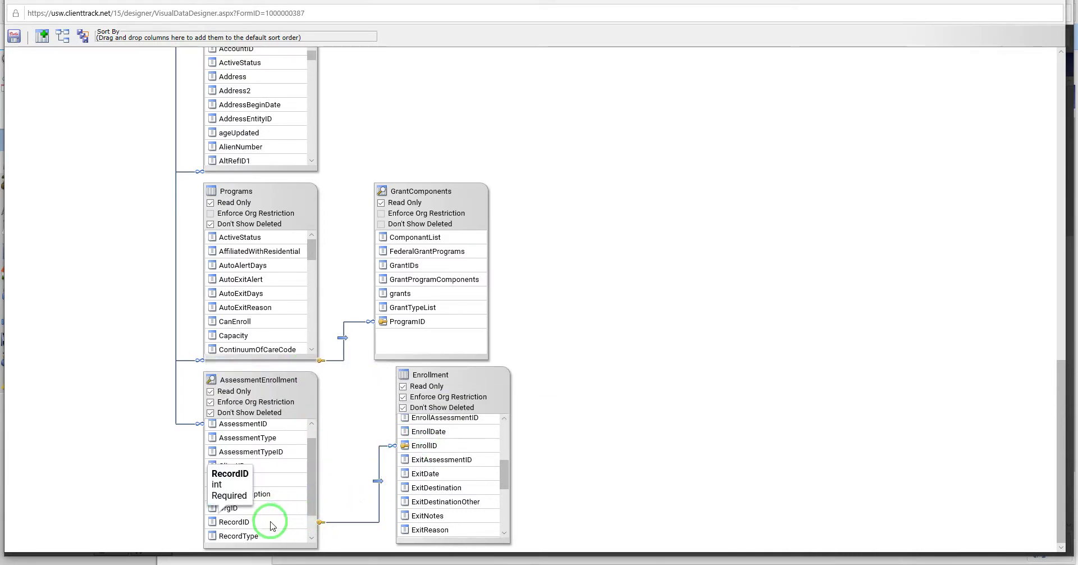
left_click_drag(312, 464, 313, 457)
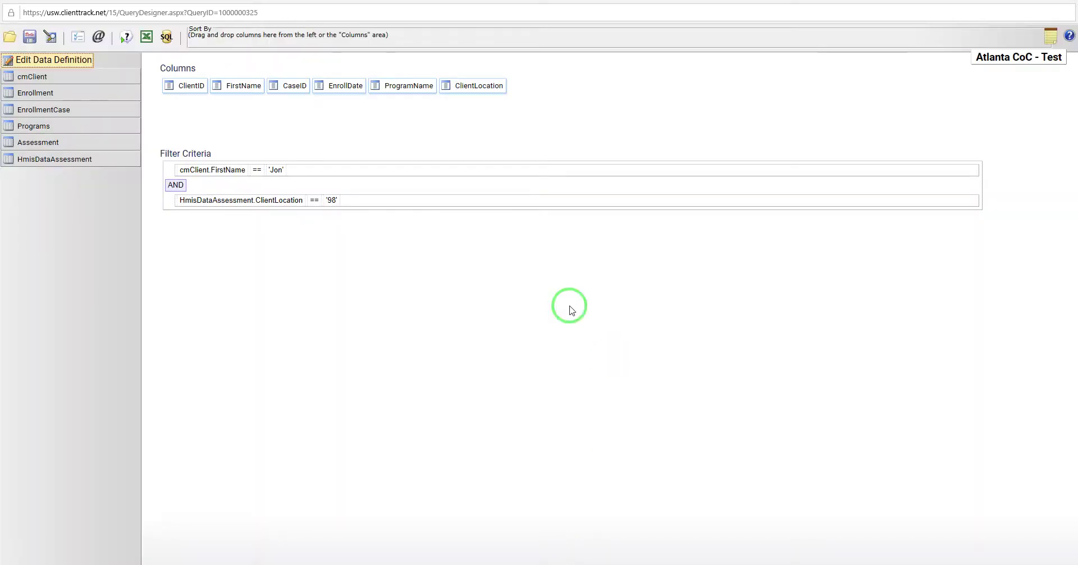
Step: Return to the Atlanta CoC - Test query and add AssessmentType from the Assessment table as its last column
left_click(62, 63)
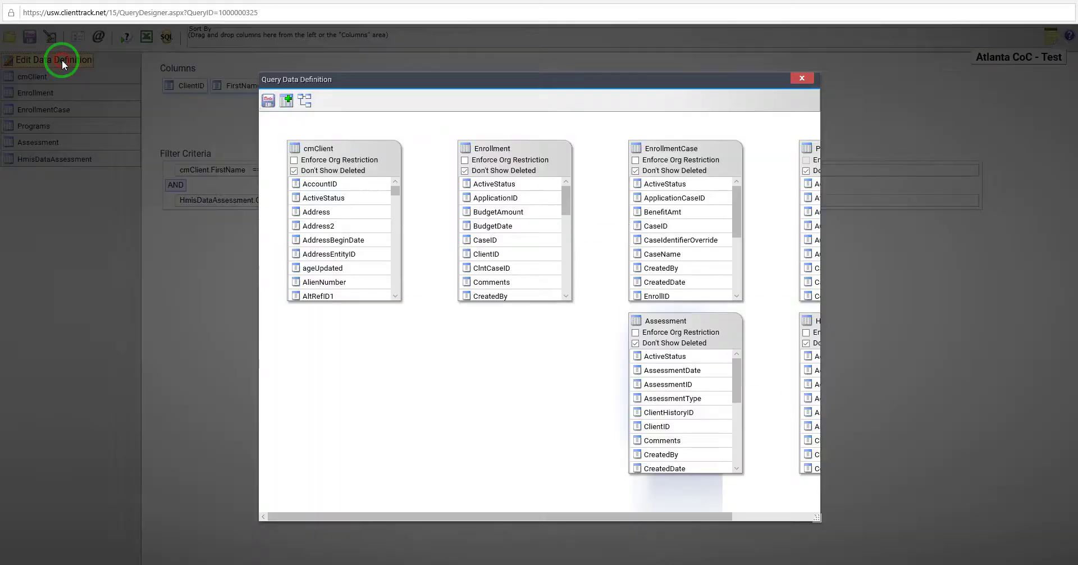
left_click(802, 78)
left_click(72, 141)
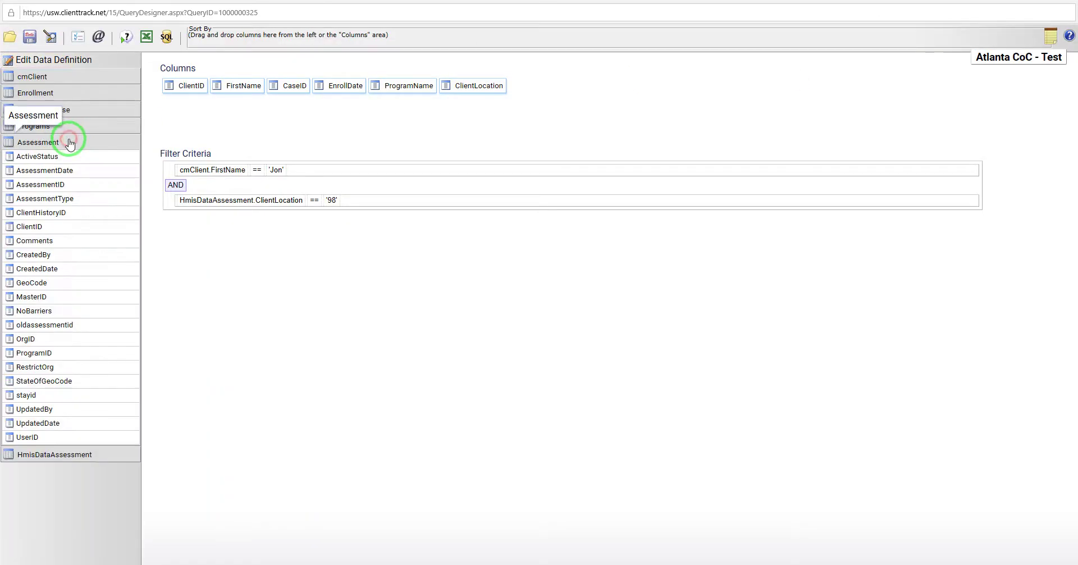
left_click_drag(63, 198, 540, 85)
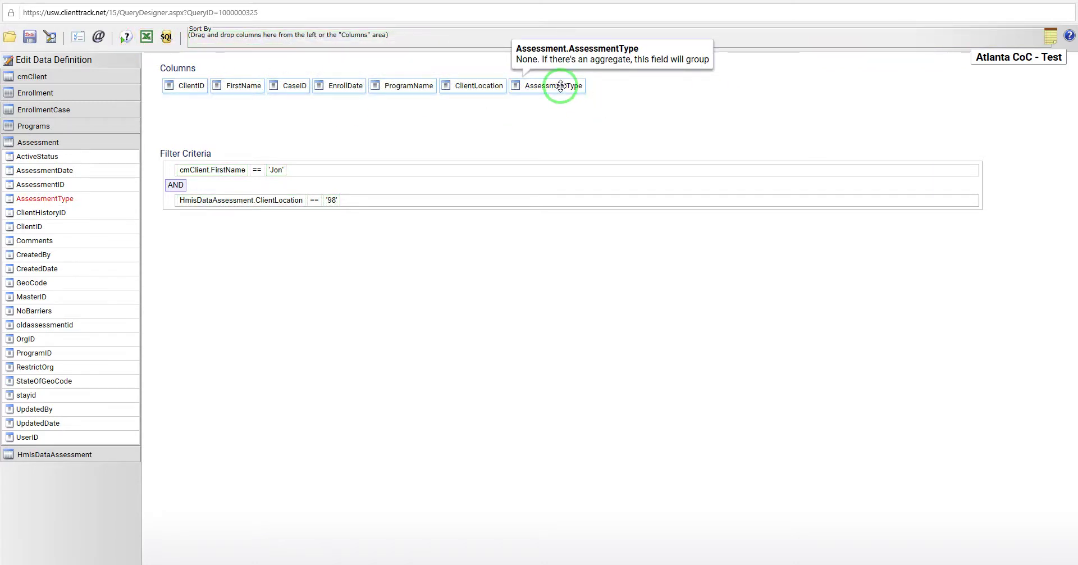
left_click(126, 37)
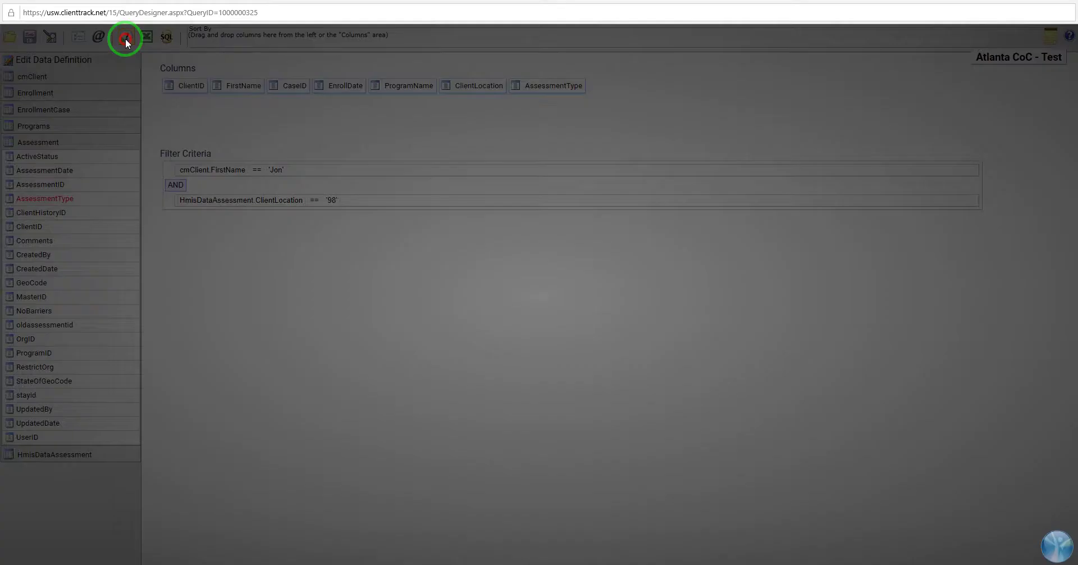
key("BackSpace")
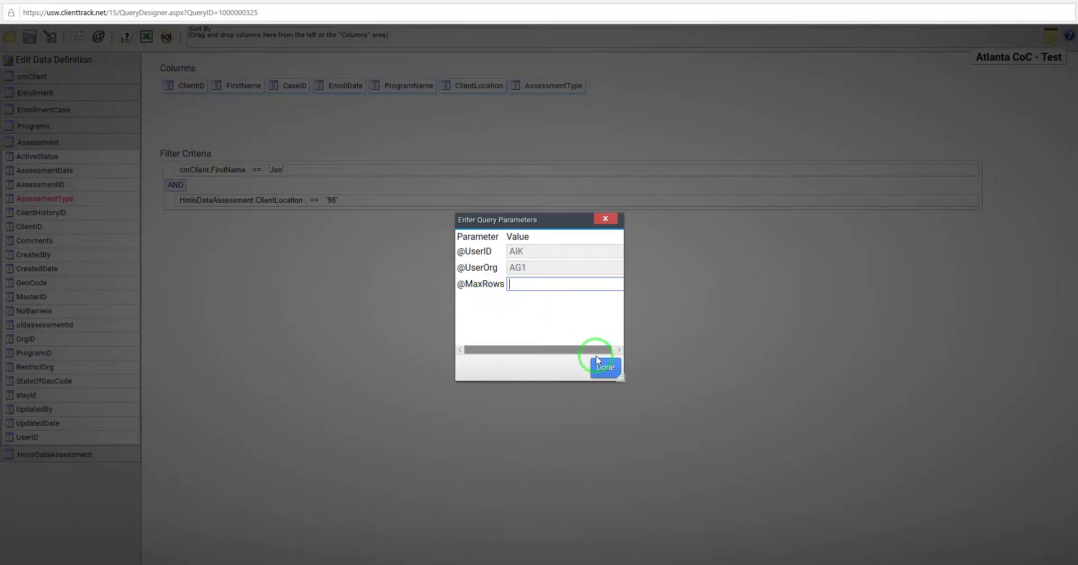
left_click(604, 366)
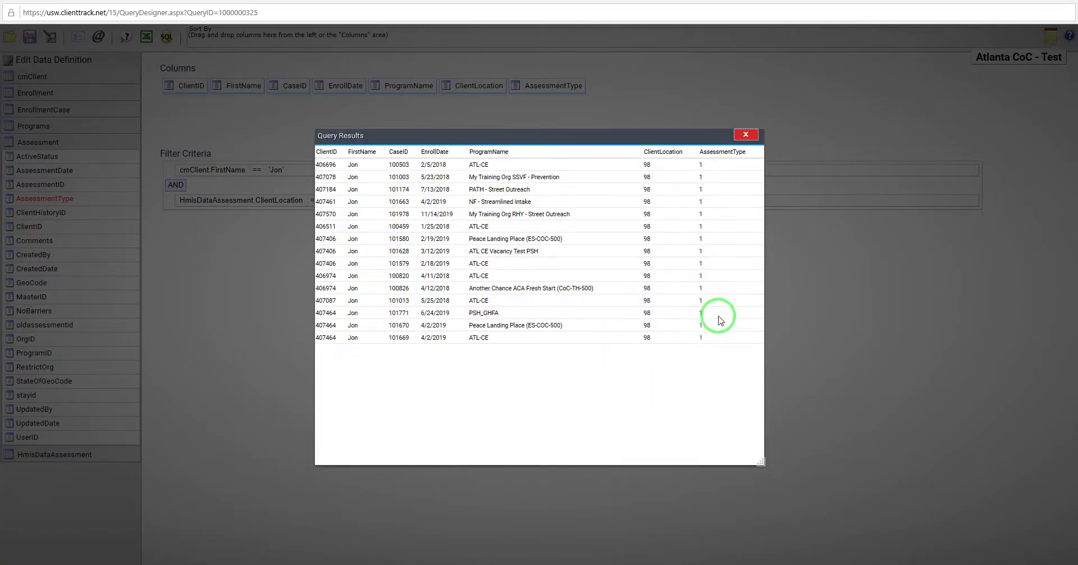
left_click(746, 135)
Step: Open the query's data definition, remove the join between Enrollment's EnrollAssessmentID and Assessment's AssessmentID, and shift the Assessment table slightly down
left_click(51, 58)
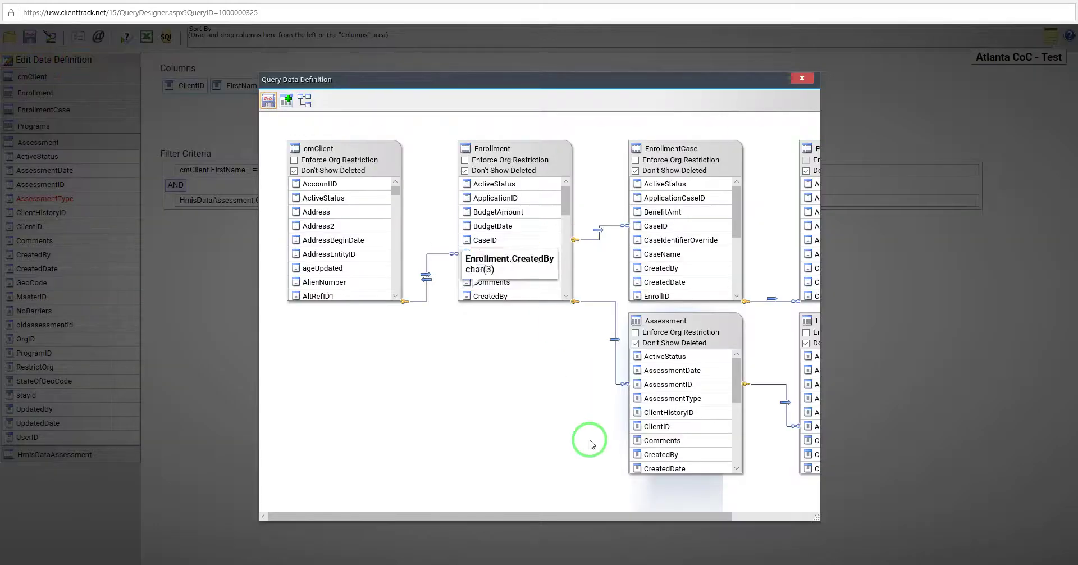
left_click_drag(550, 516, 612, 518)
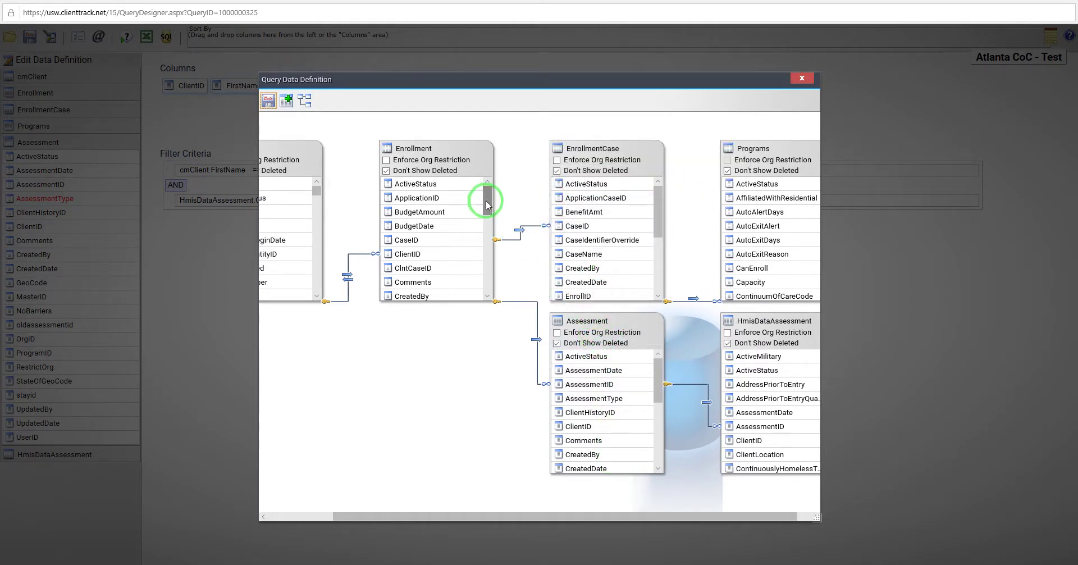
left_click_drag(486, 202, 484, 231)
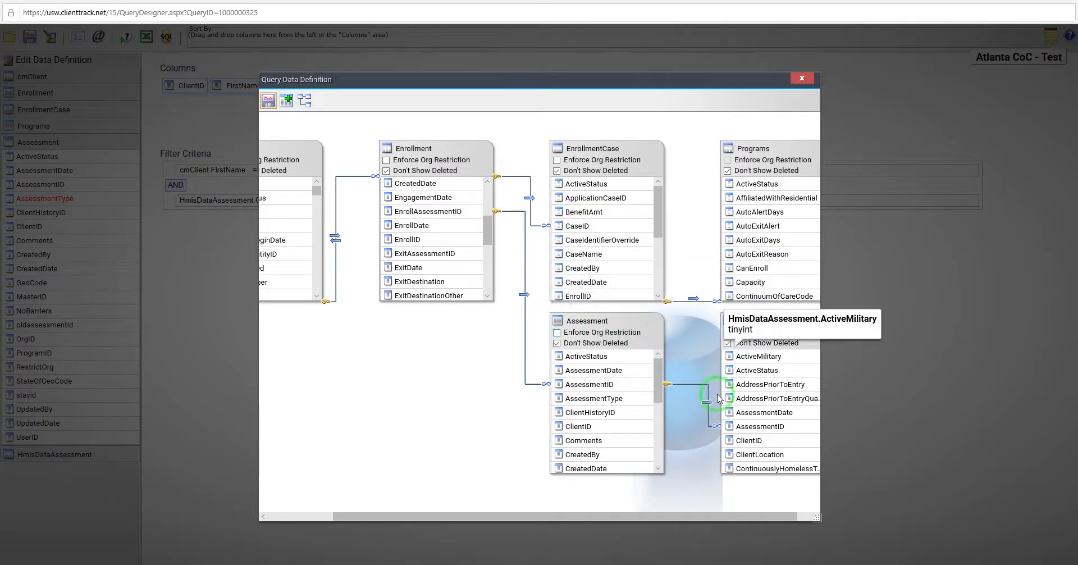
mouse_move(655, 515)
left_mouse_down()
mouse_move(703, 520)
mouse_move(649, 519)
left_mouse_up()
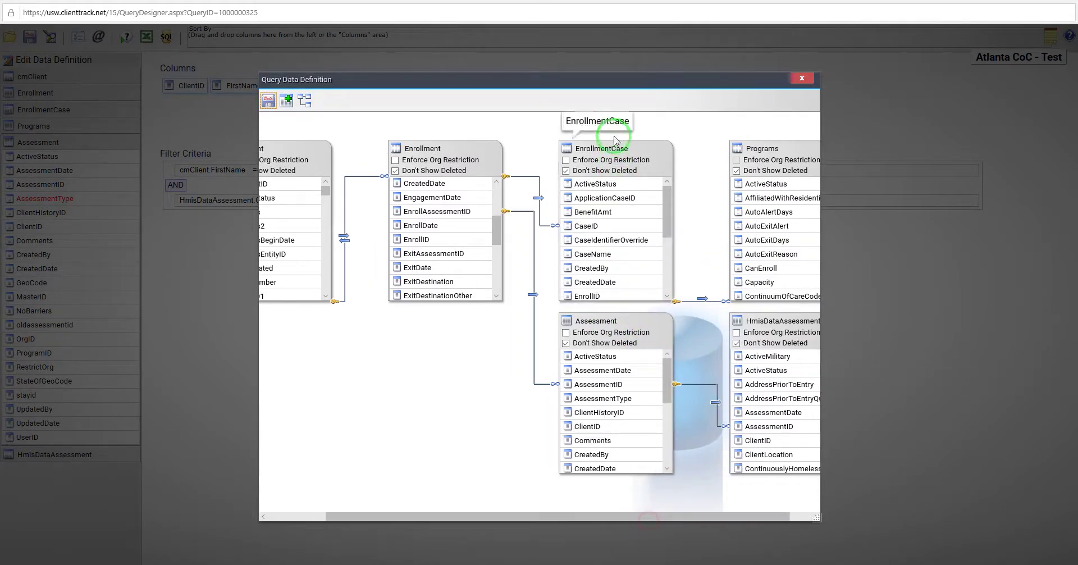
right_click(646, 321)
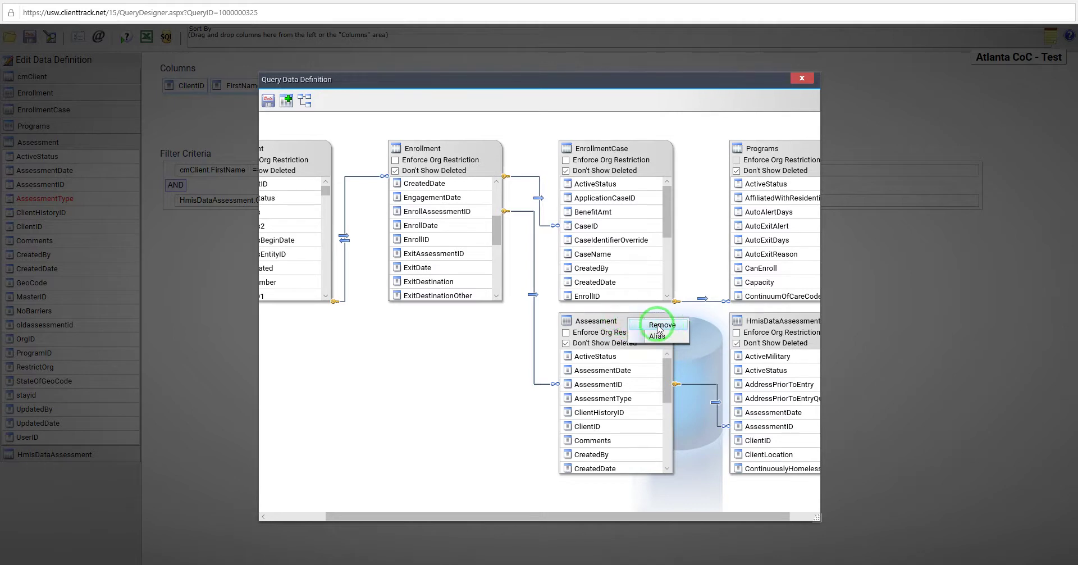
left_click(474, 338)
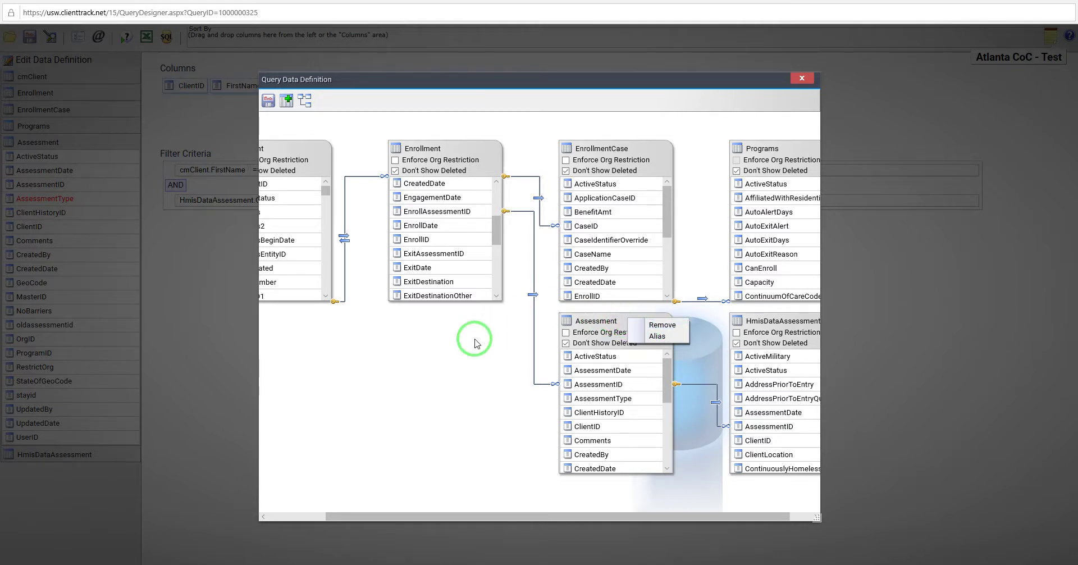
right_click(533, 296)
left_click(508, 298)
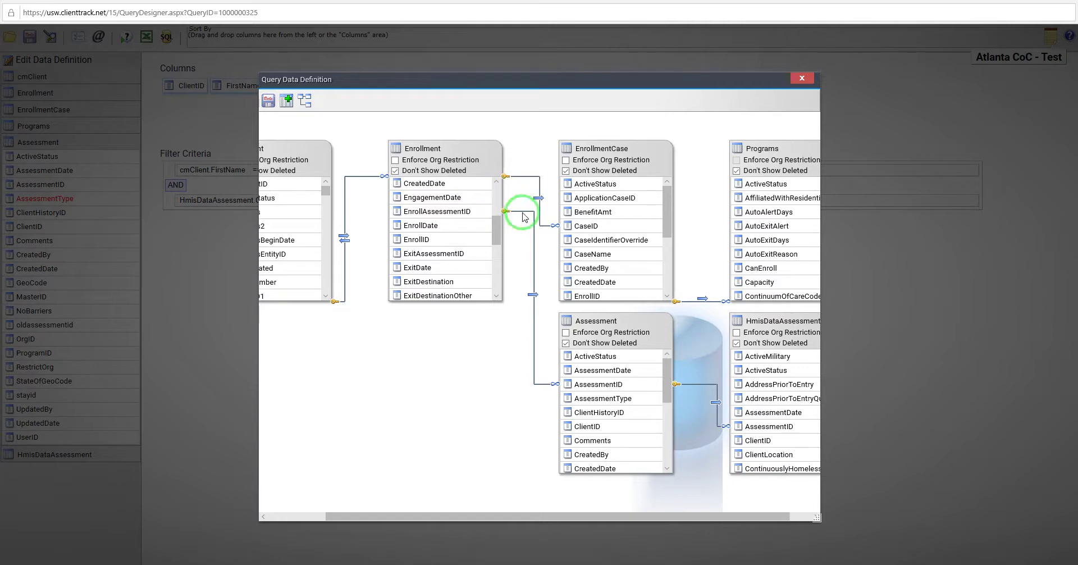
left_click(532, 297)
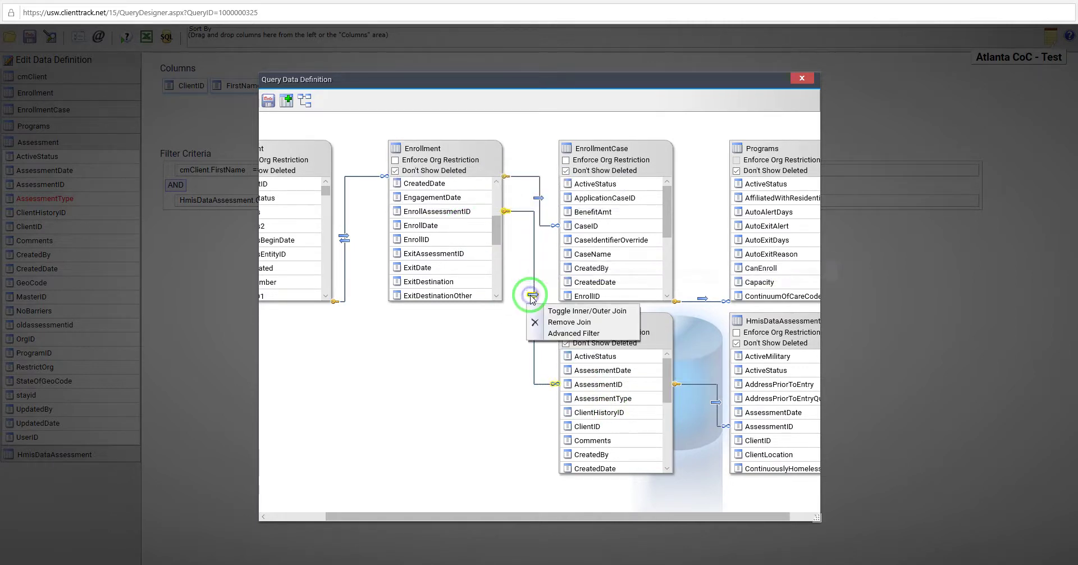
left_click(553, 324)
left_click_drag(634, 323, 642, 351)
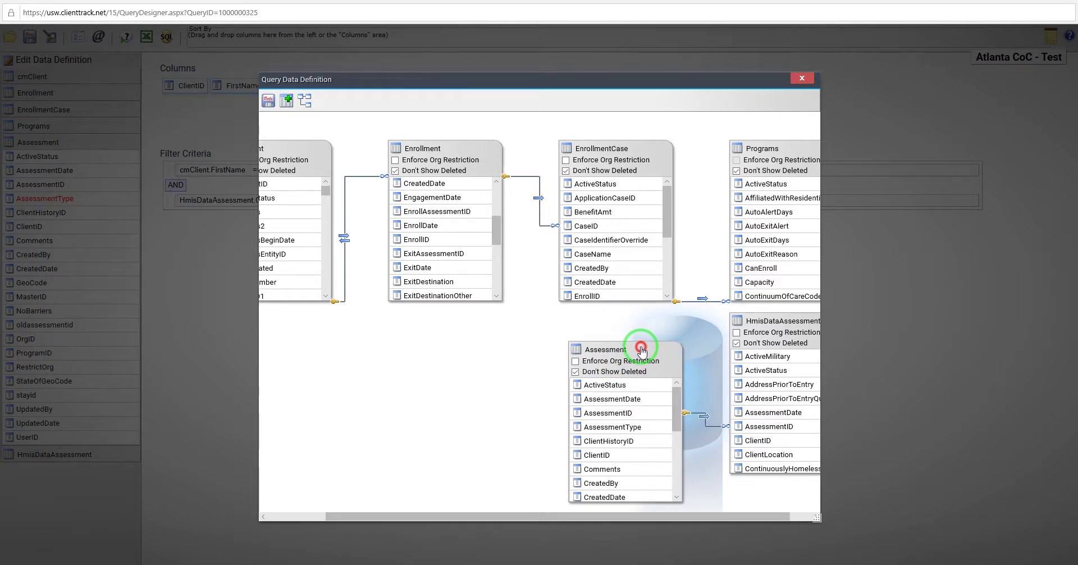
Step: Find AssessmentLinks by filtering table names for "assessmentli" and add it to the query's data definition
left_click(272, 108)
left_click(621, 320)
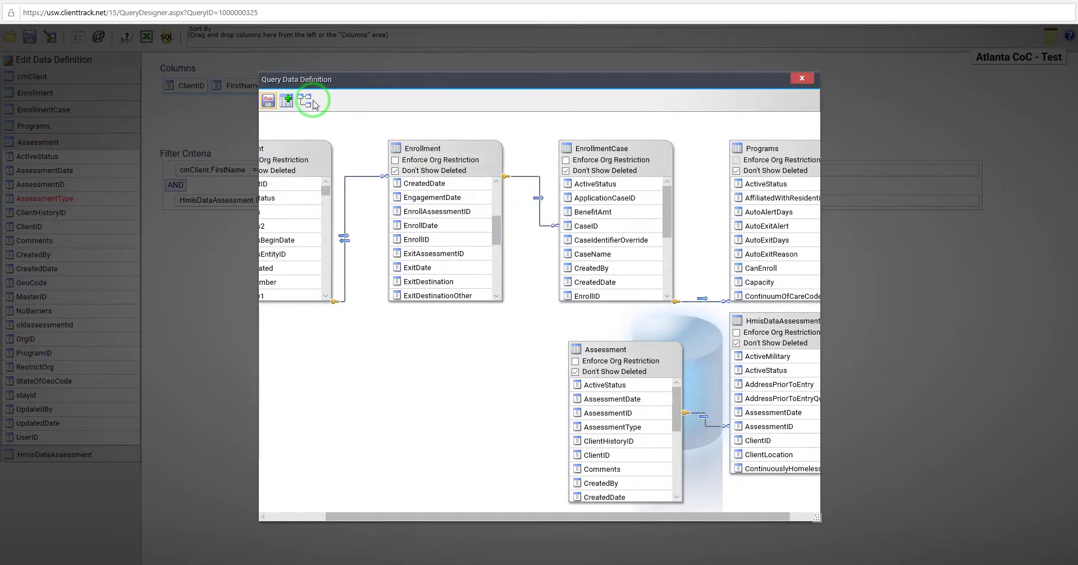
left_click(288, 101)
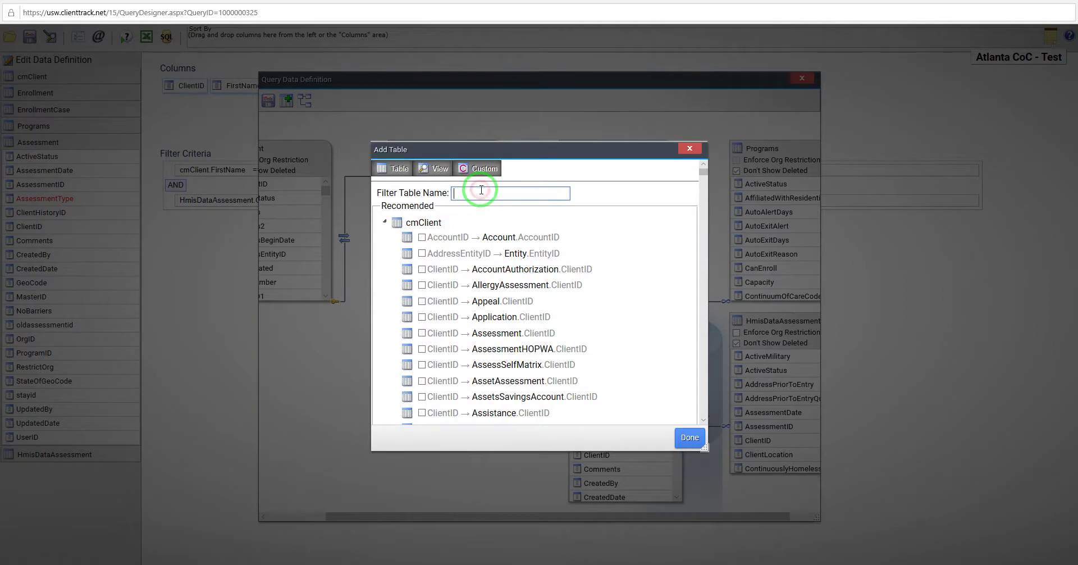
type("assessmentli")
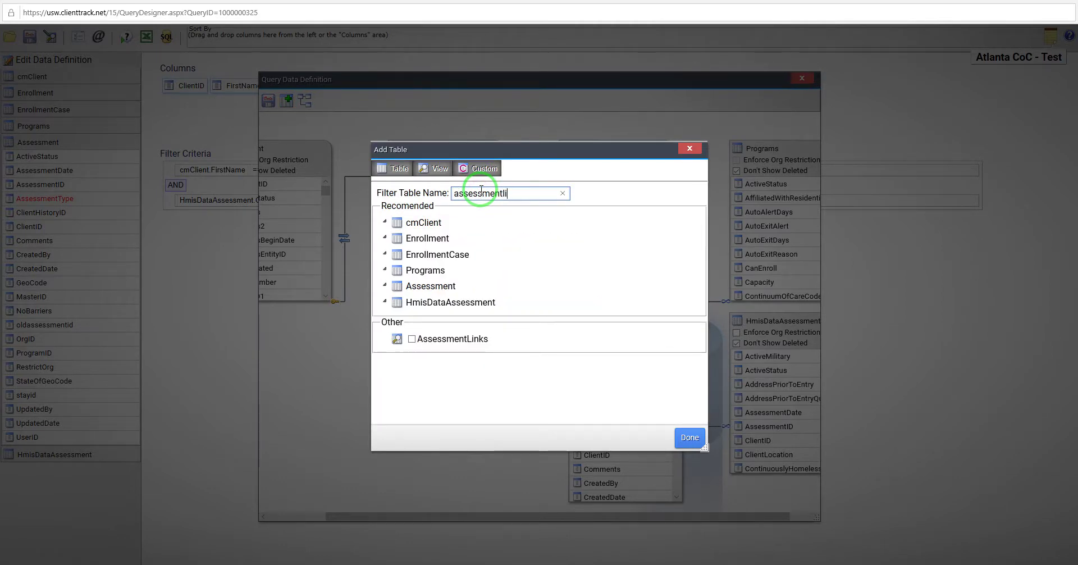
left_click(414, 340)
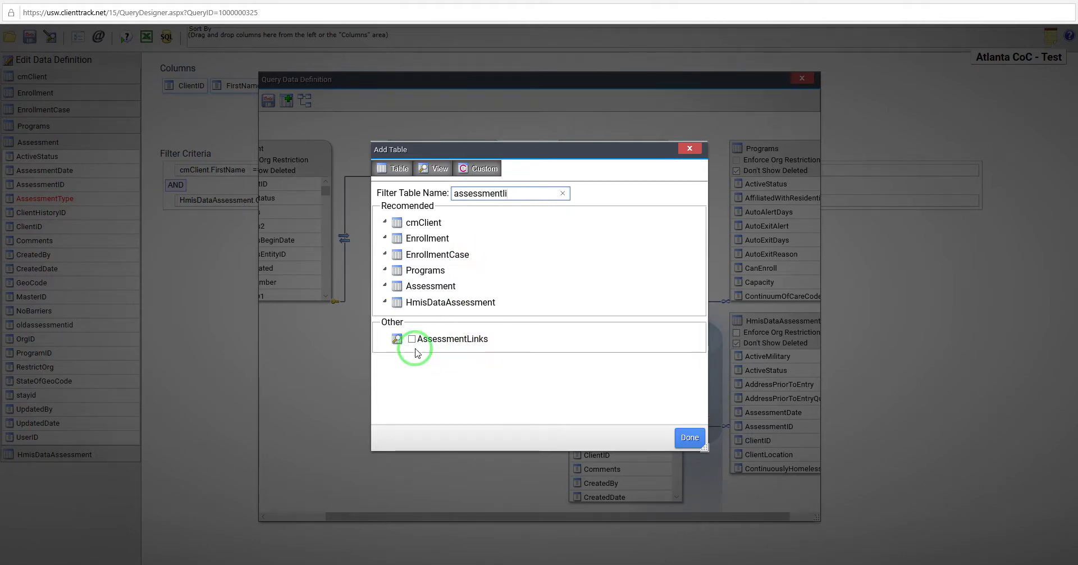
left_click(412, 340)
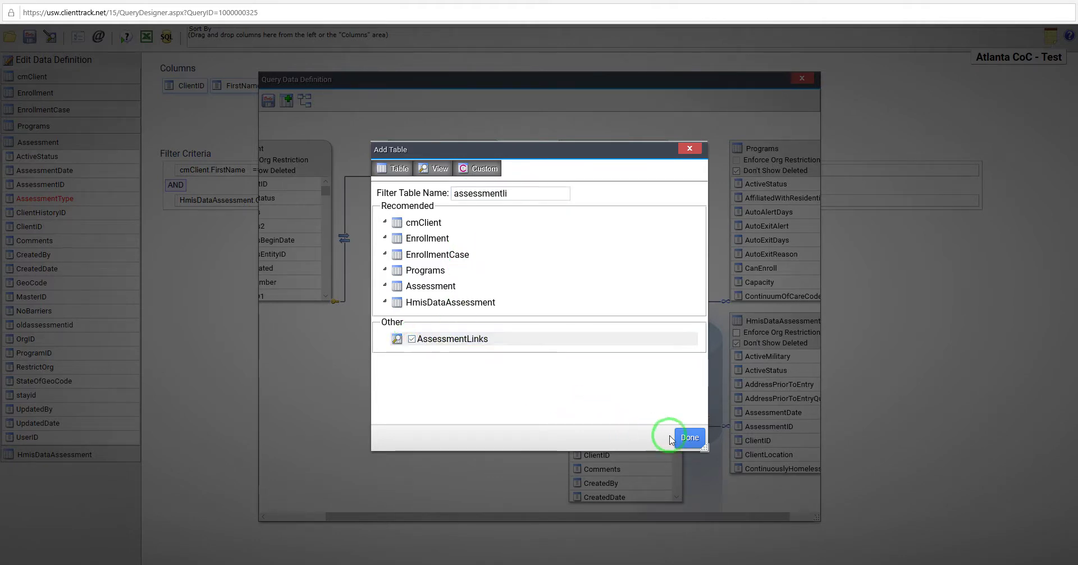
left_click(689, 438)
Step: Place the AssessmentLinks table below Enrollment, beside Assessment, and turn off its Enforce Org Restriction option
left_click_drag(590, 517, 719, 516)
left_click_drag(771, 150, 433, 349)
left_click(377, 355)
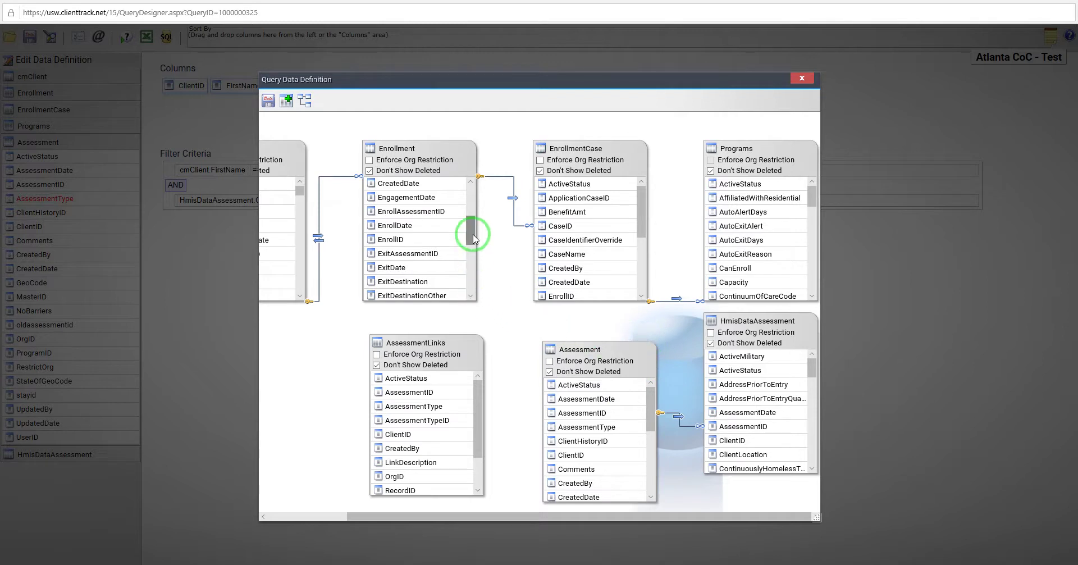
Step: Join Enrollment's EnrollID to AssessmentLinks' RecordID and AssessmentLinks' AssessmentID to Assessment's AssessmentID, and save the data definition
left_click_drag(471, 225, 471, 225)
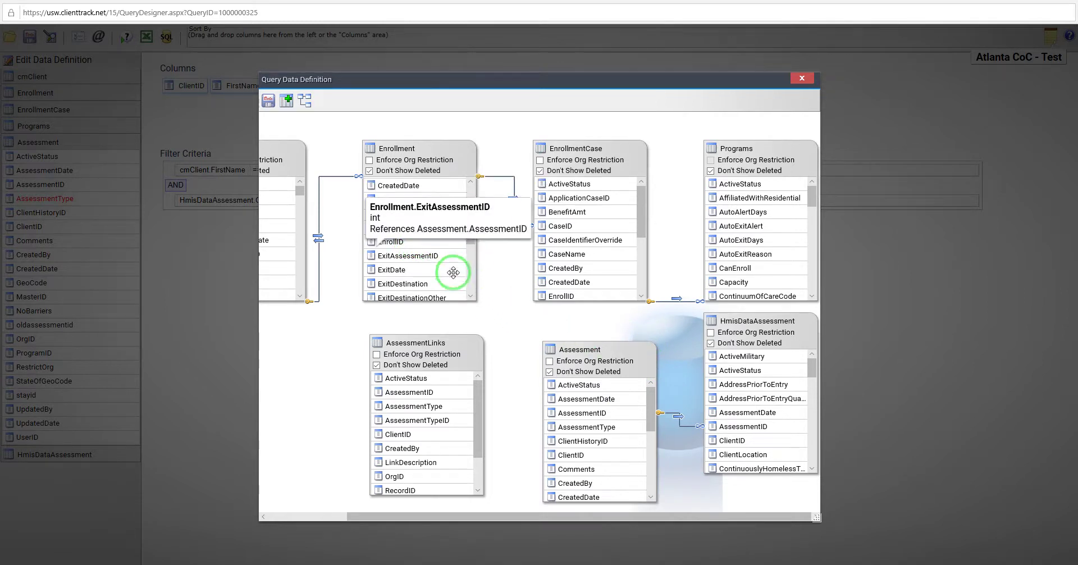
left_click_drag(476, 392, 476, 409)
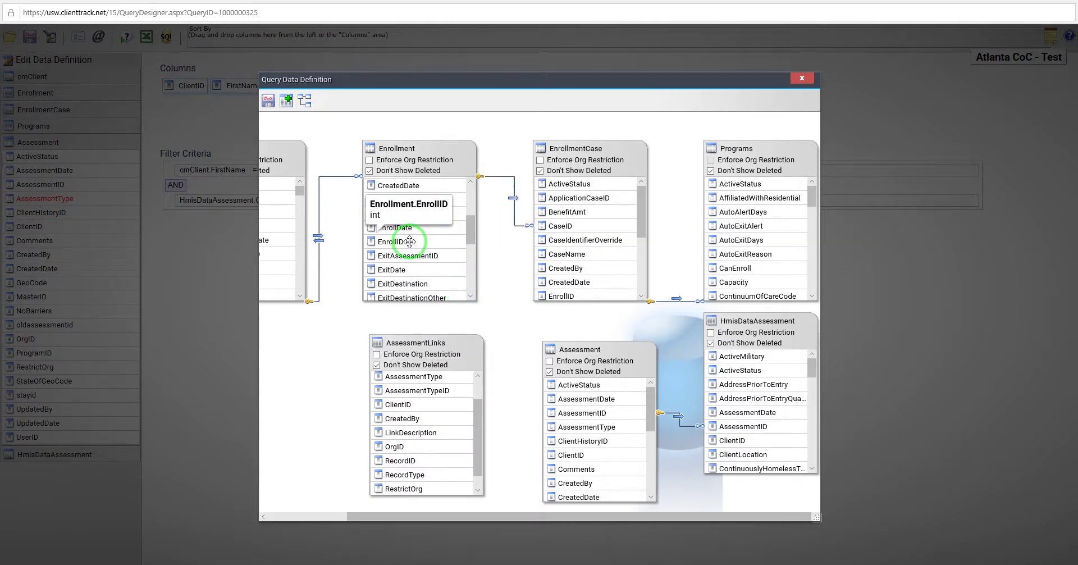
left_click_drag(410, 241, 413, 461)
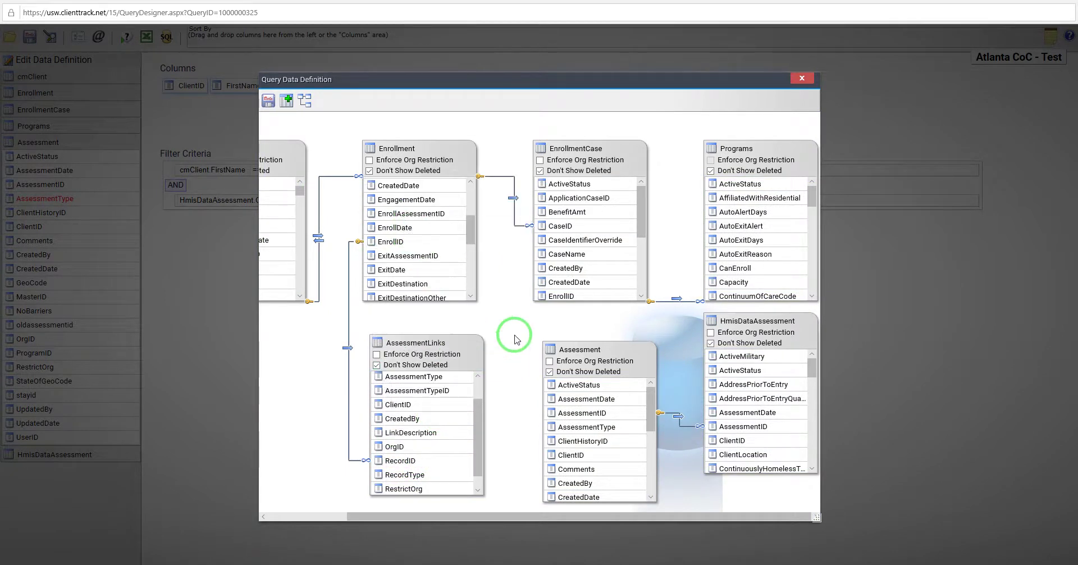
left_click_drag(479, 440, 480, 420)
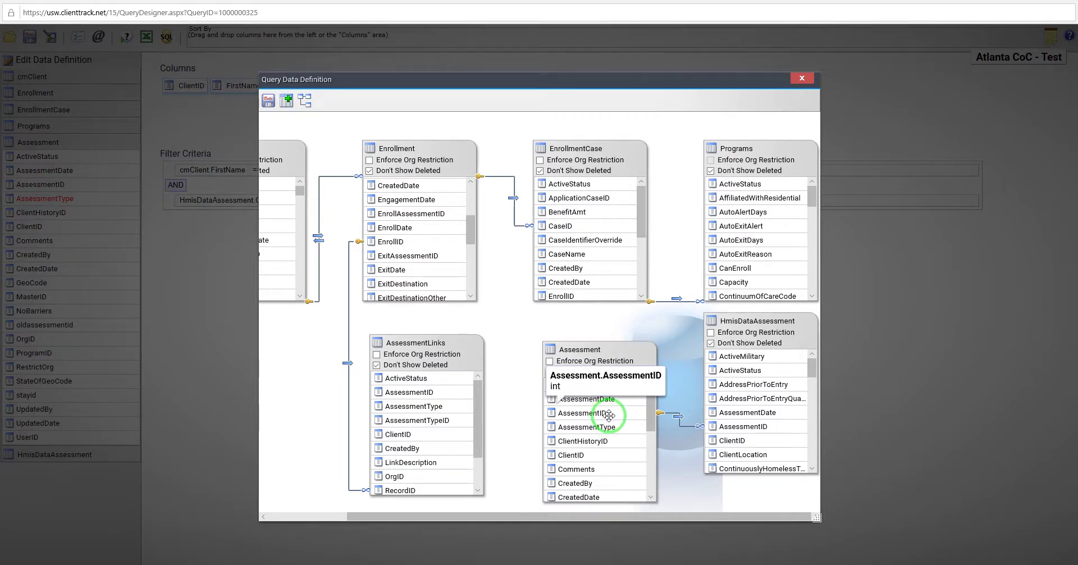
left_click_drag(444, 391, 578, 413)
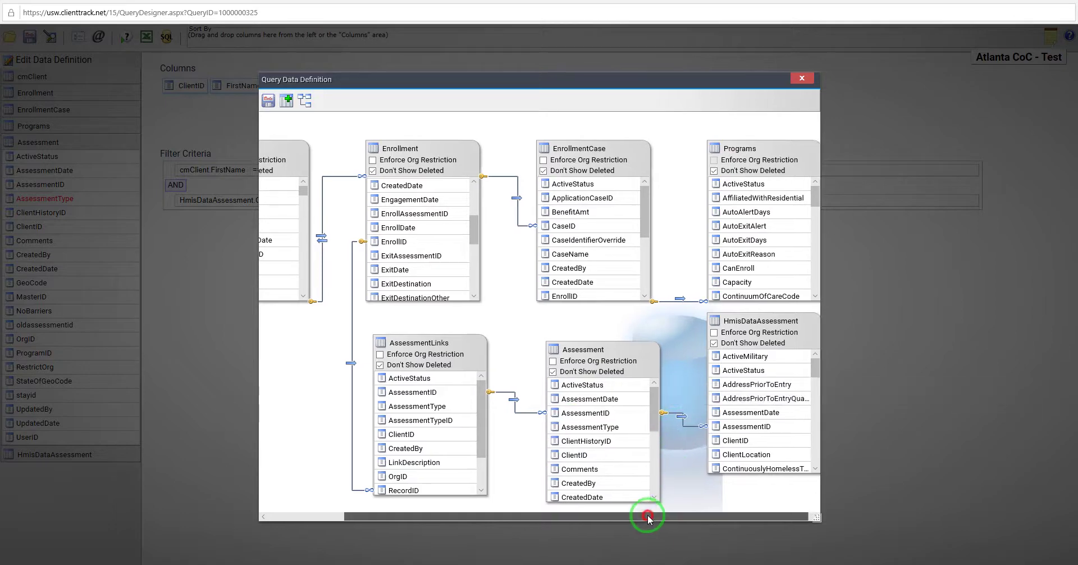
left_click_drag(643, 516, 574, 517)
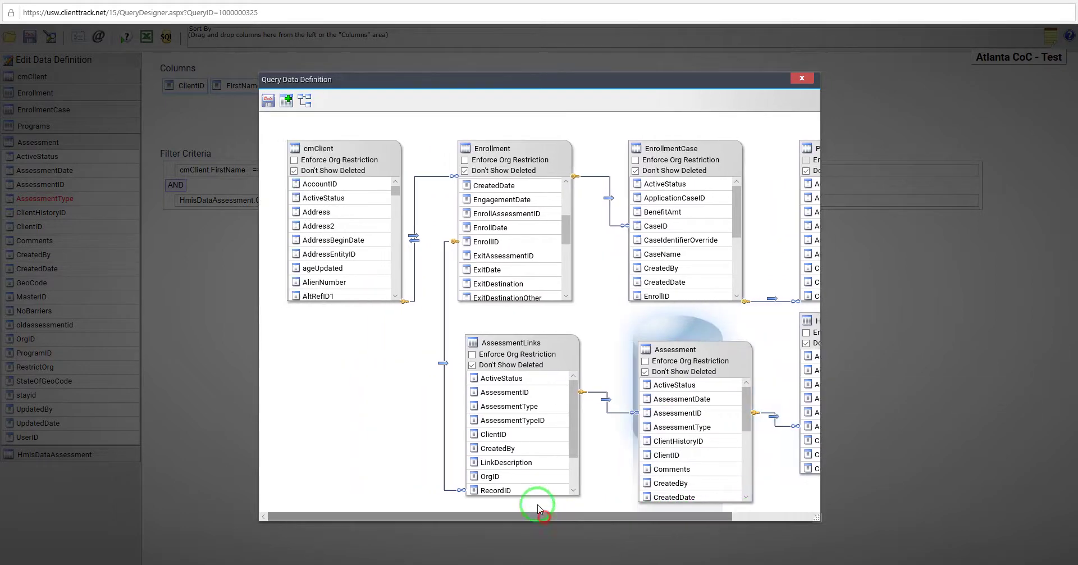
left_click(266, 101)
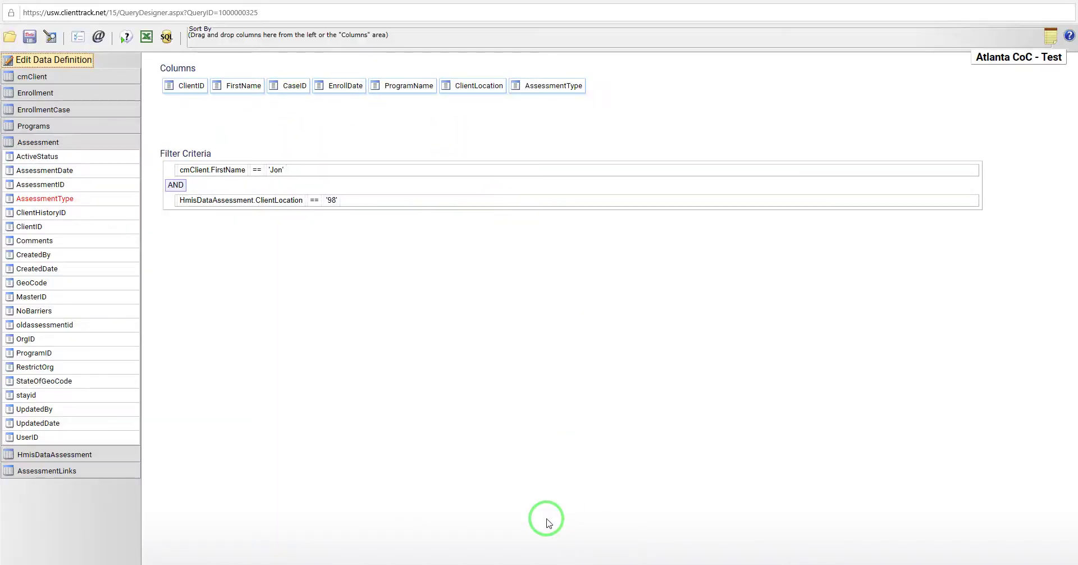
left_click(127, 37)
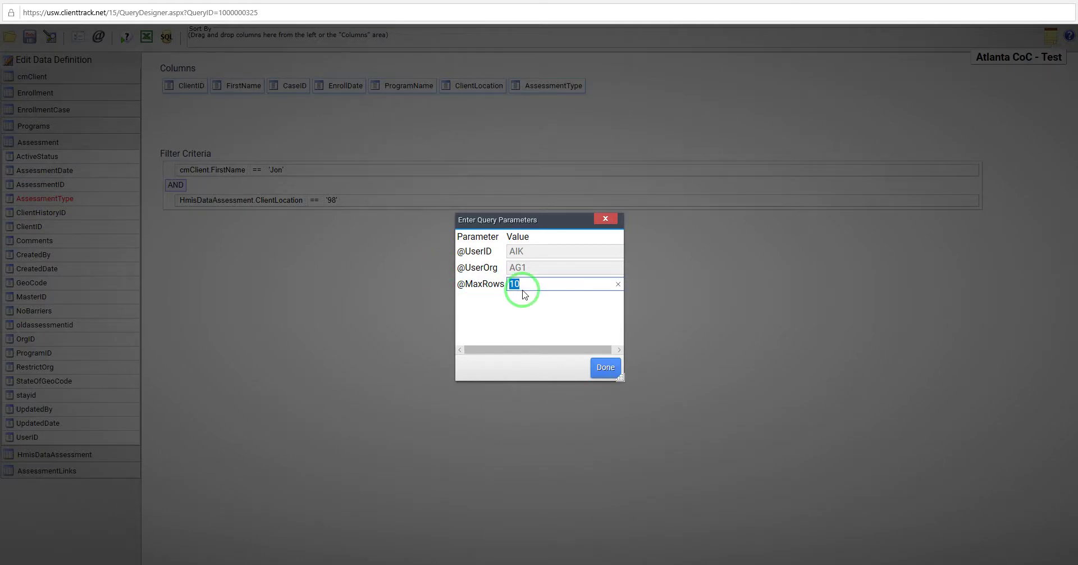
key("BackSpace")
left_click(606, 368)
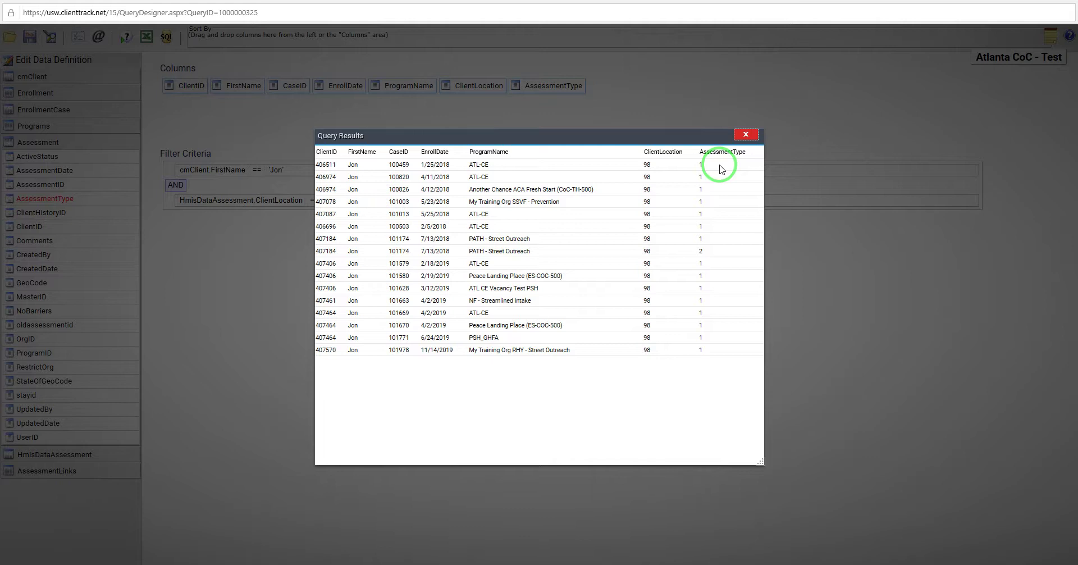
left_click(746, 136)
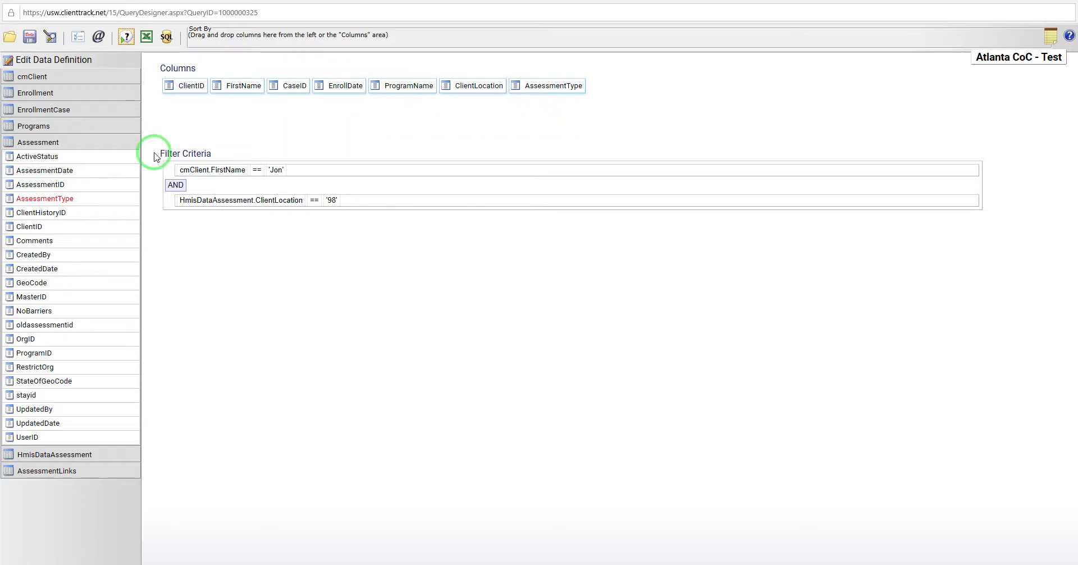
Step: Reopen the data definition, join the Assessment table's AssessmentType field to its value list, and save the definition
left_click(82, 145)
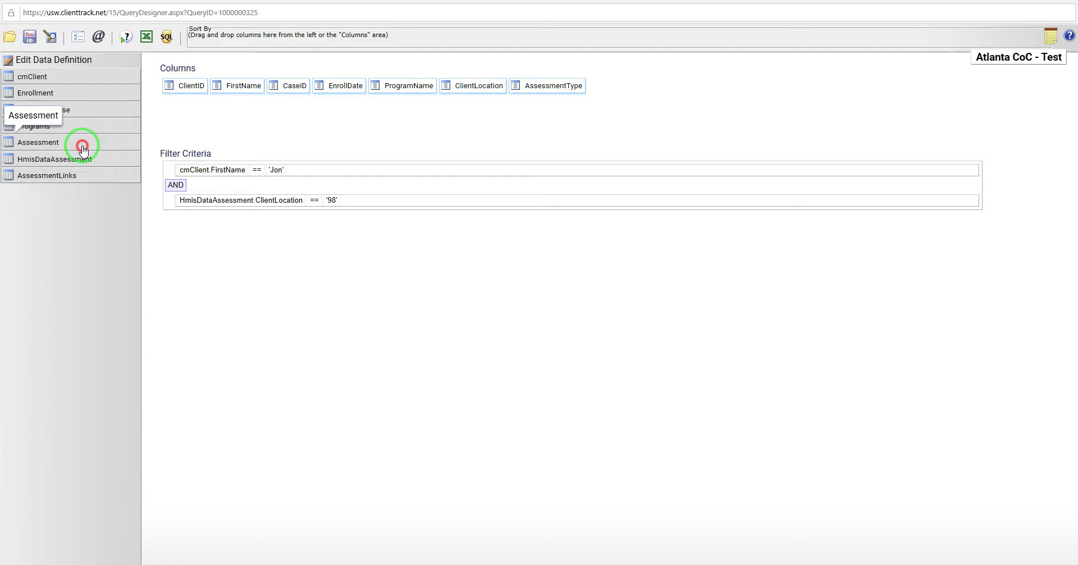
left_click(63, 58)
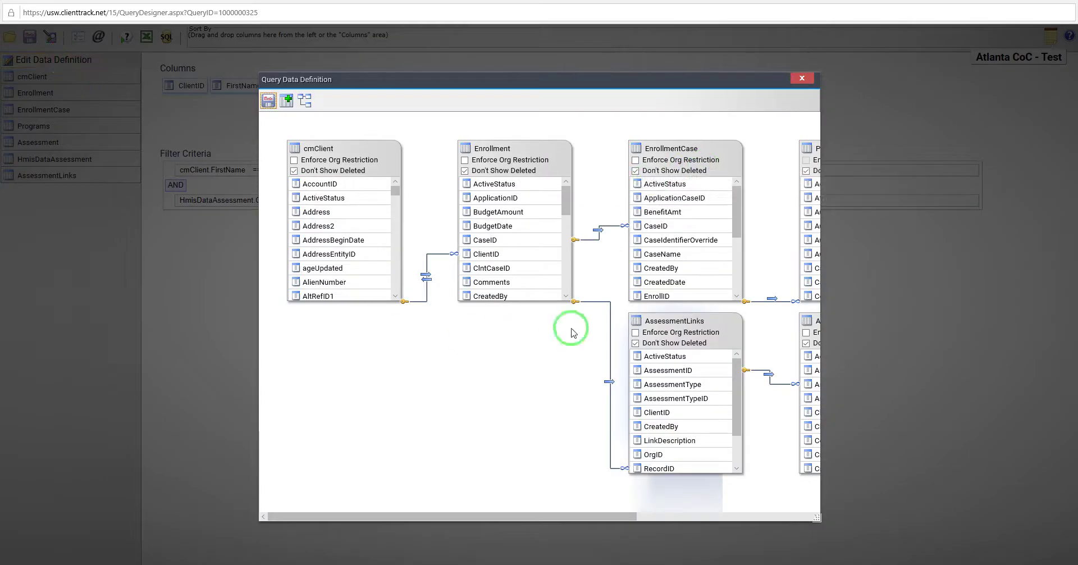
left_click_drag(520, 520, 694, 524)
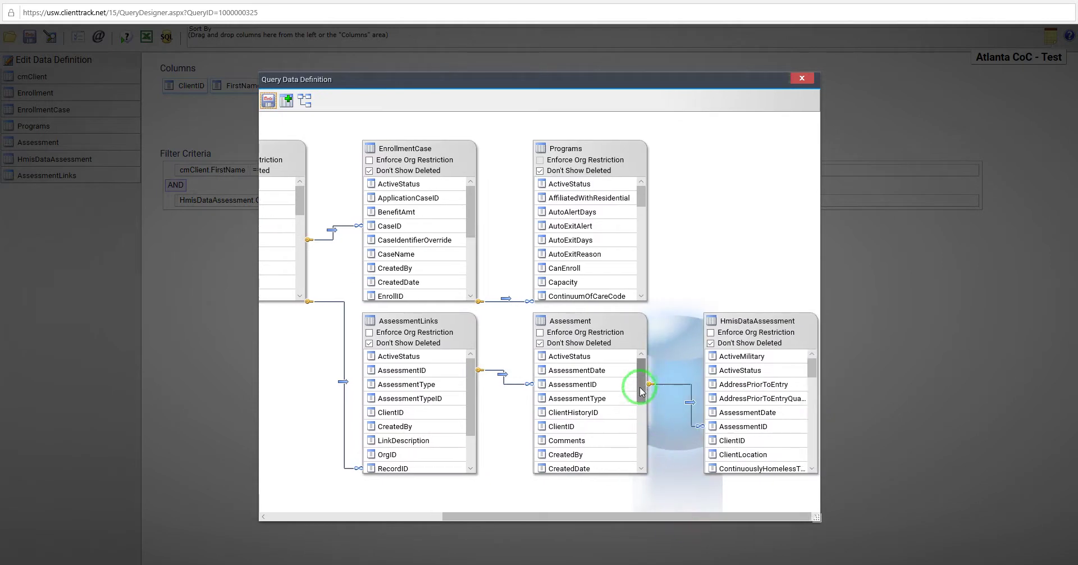
left_click_drag(641, 386, 642, 387)
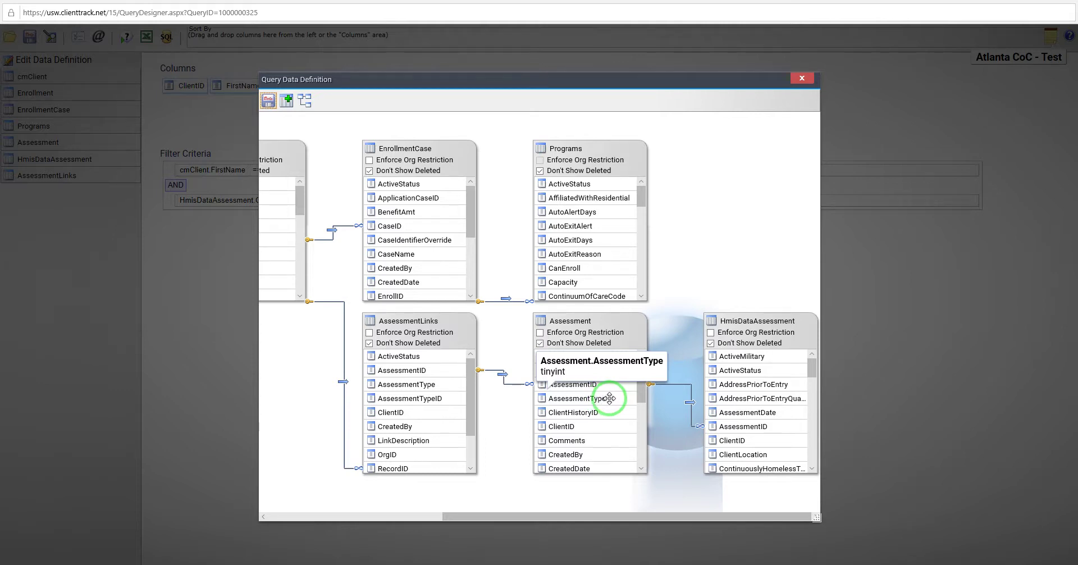
right_click(607, 398)
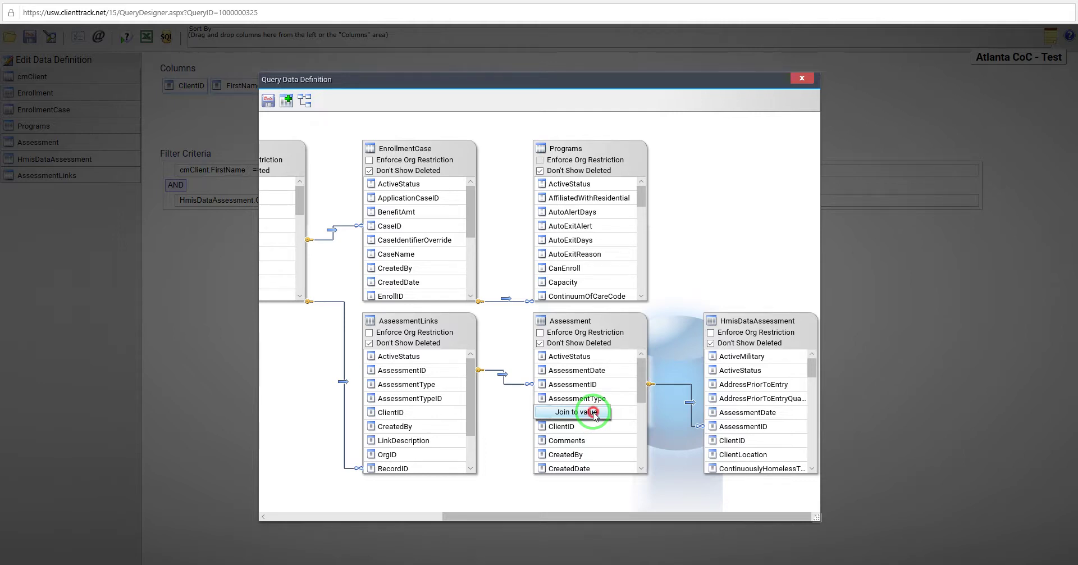
left_click(595, 414)
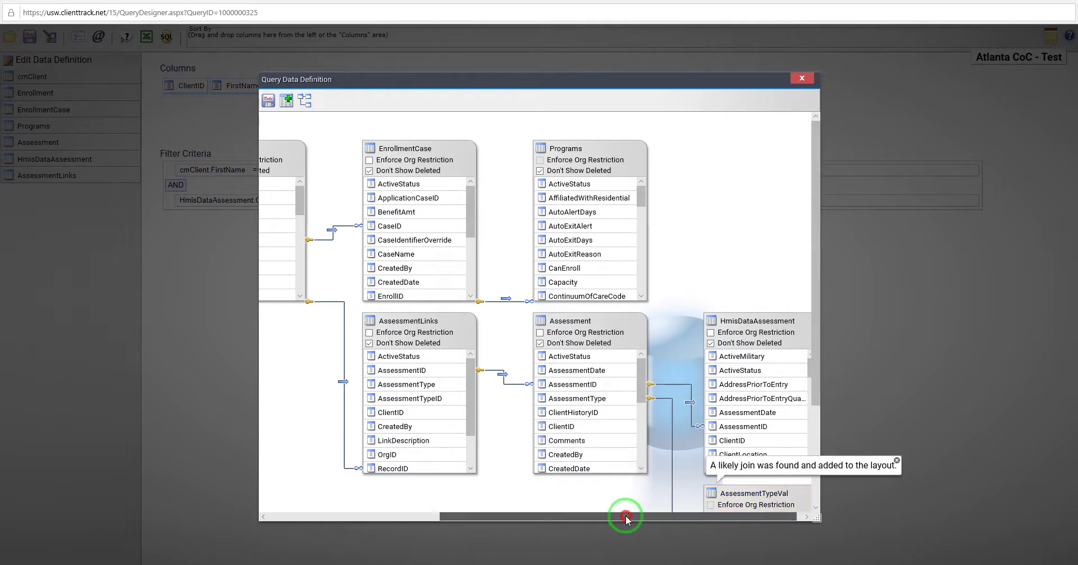
left_click_drag(626, 517, 682, 517)
left_click_drag(816, 348, 813, 447)
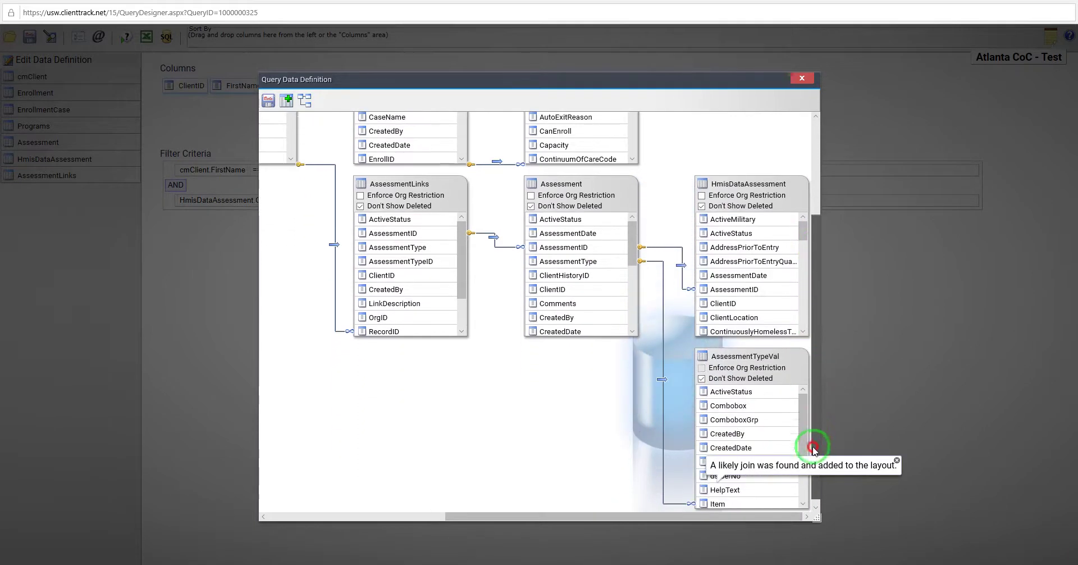
mouse_move(674, 418)
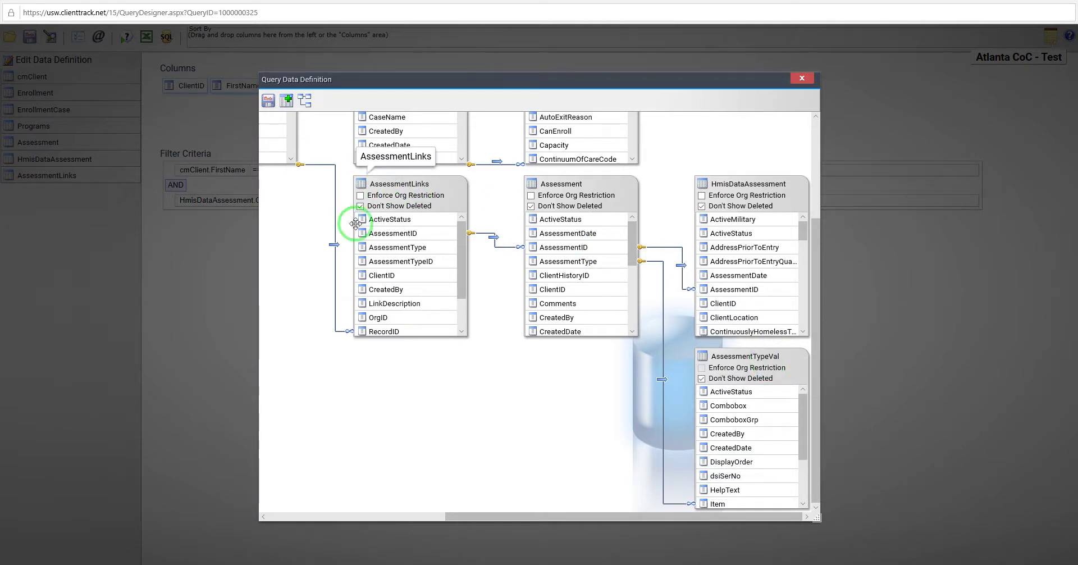
left_click(269, 99)
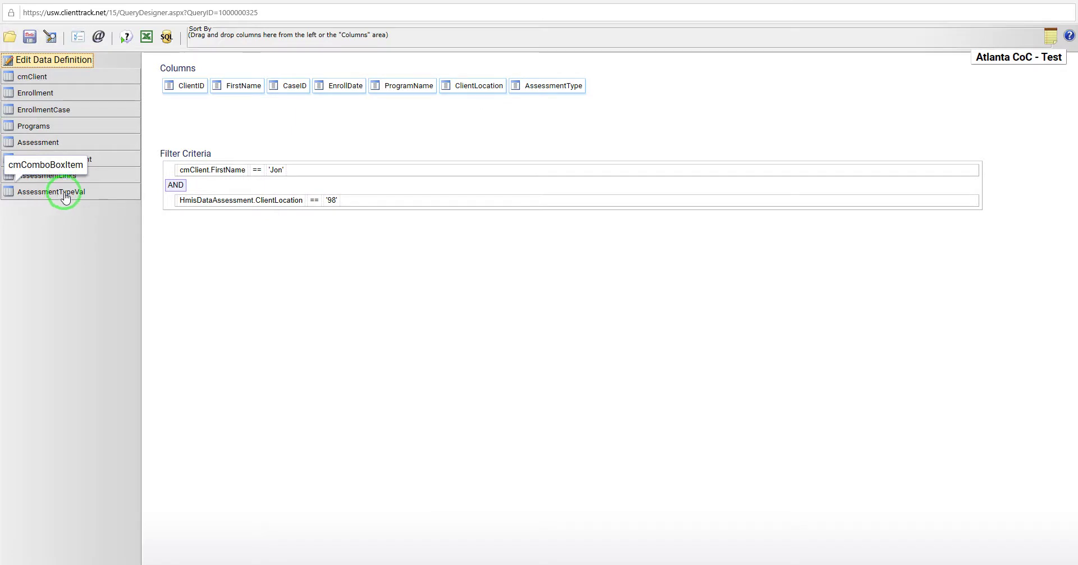
Step: Add the ItemDesc field from AssessmentTypeVal as the last query column and label it Assessment Type
left_click(60, 196)
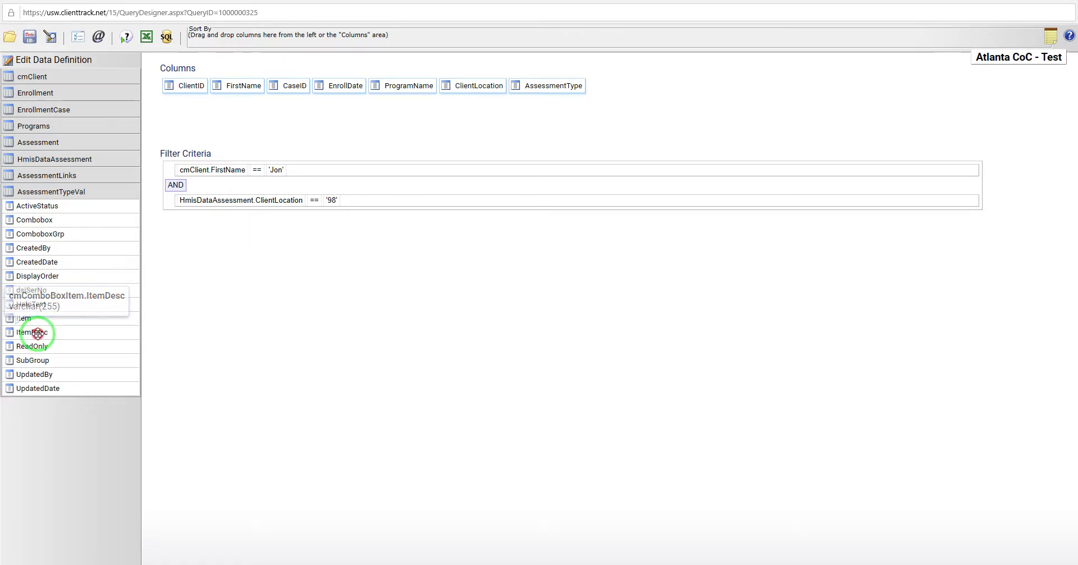
left_click_drag(36, 333, 612, 88)
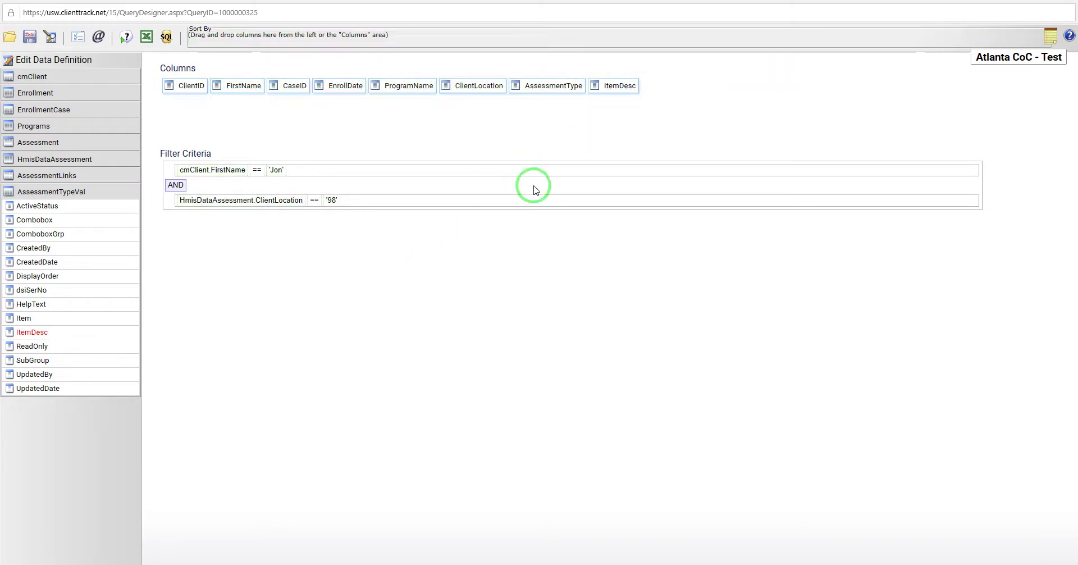
right_click(619, 86)
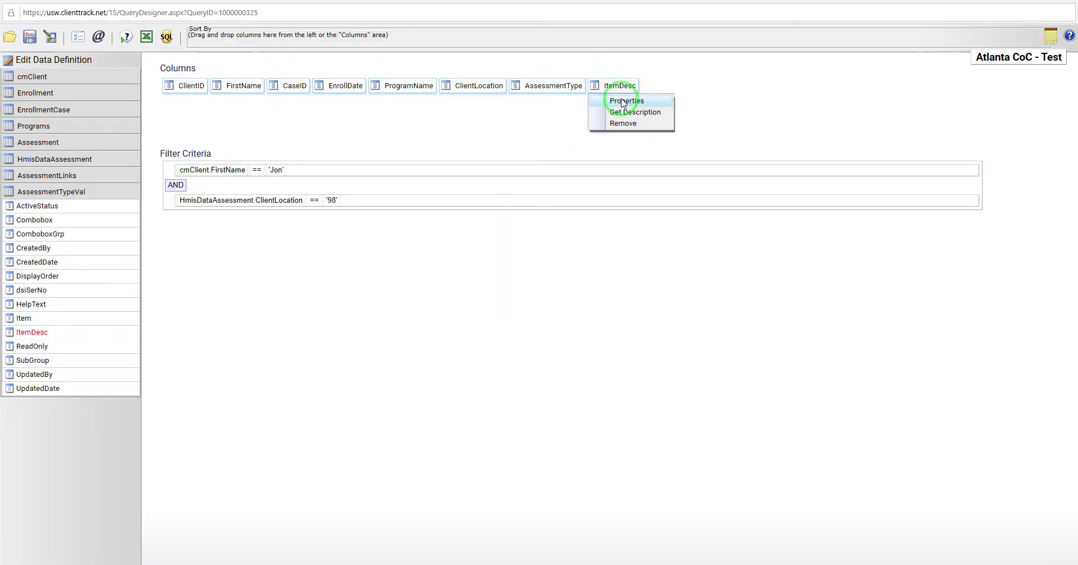
left_click(620, 99)
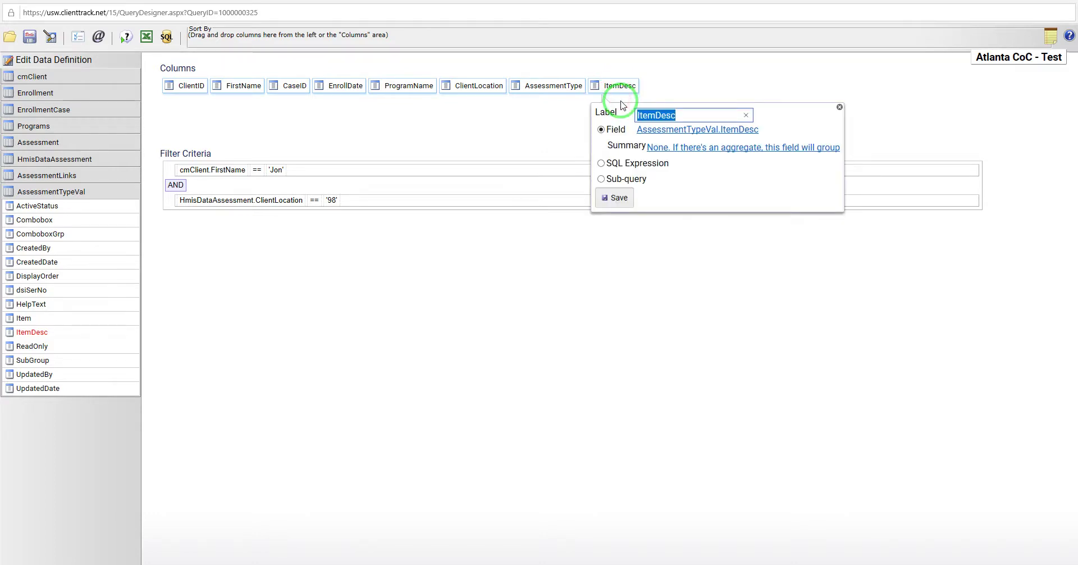
type("Assessment Type")
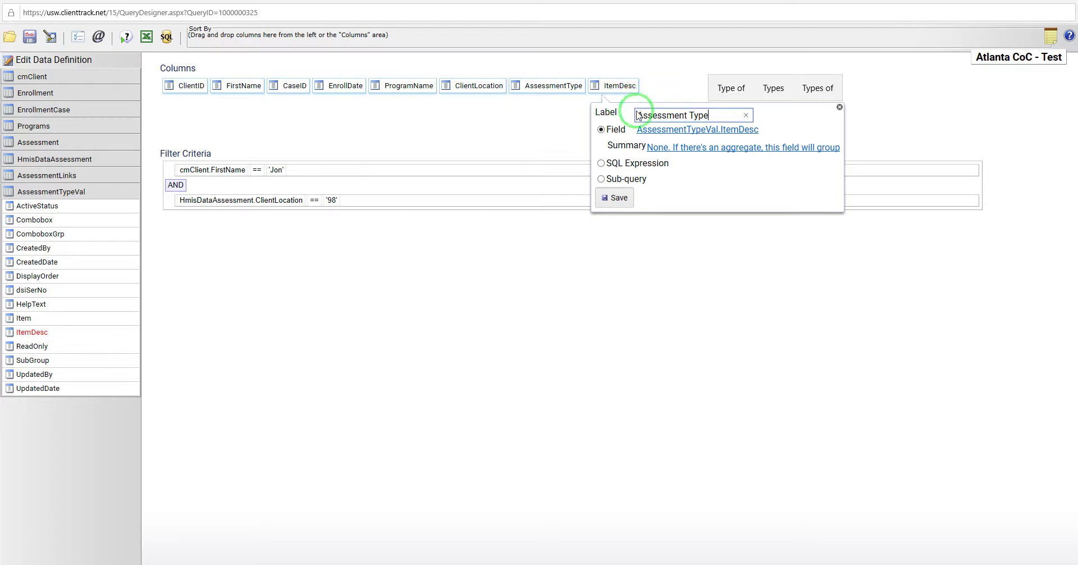
left_click(615, 198)
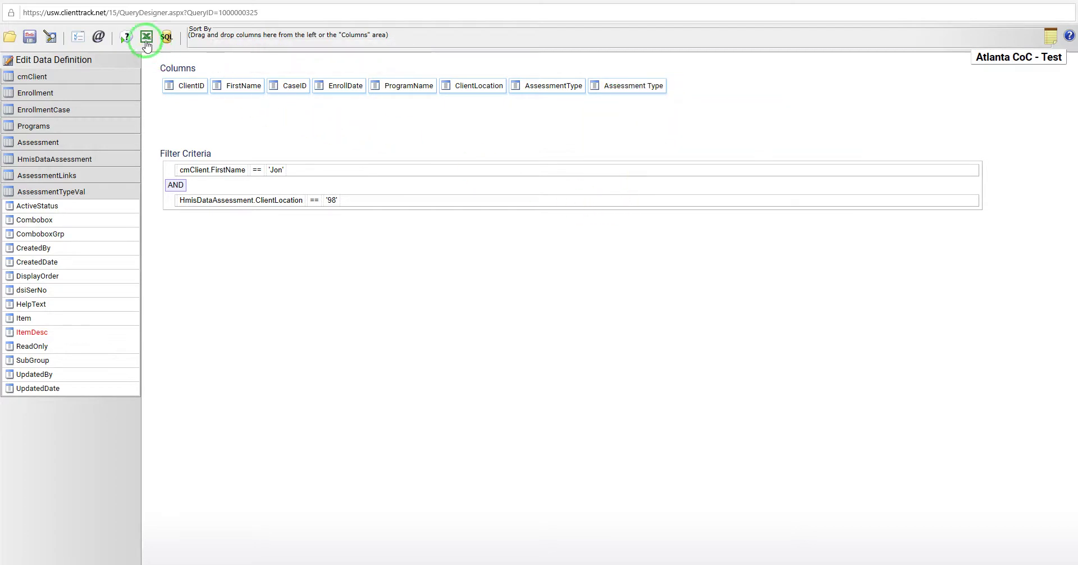
left_click(124, 36)
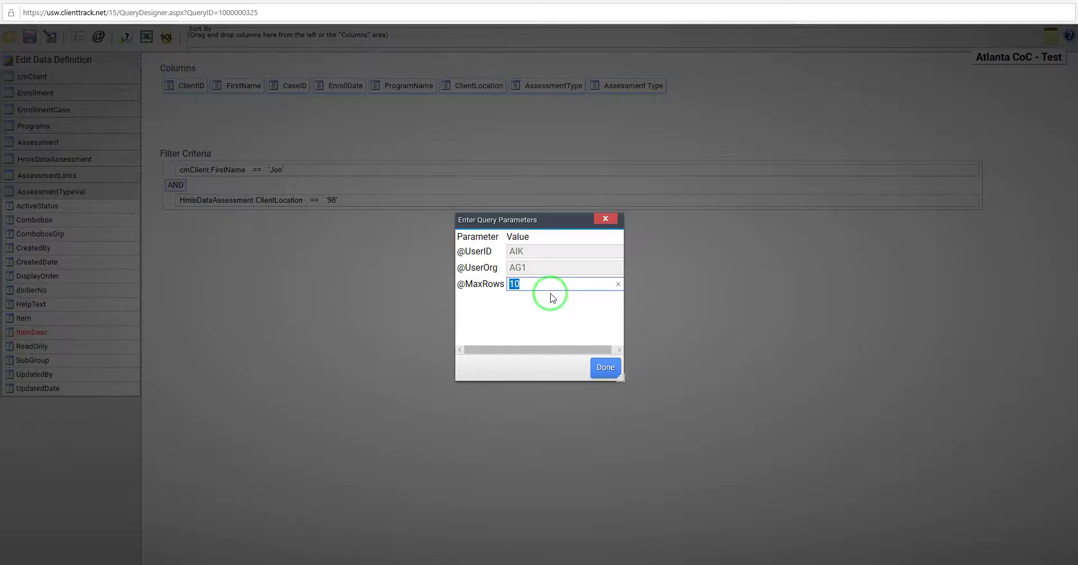
left_click(611, 372)
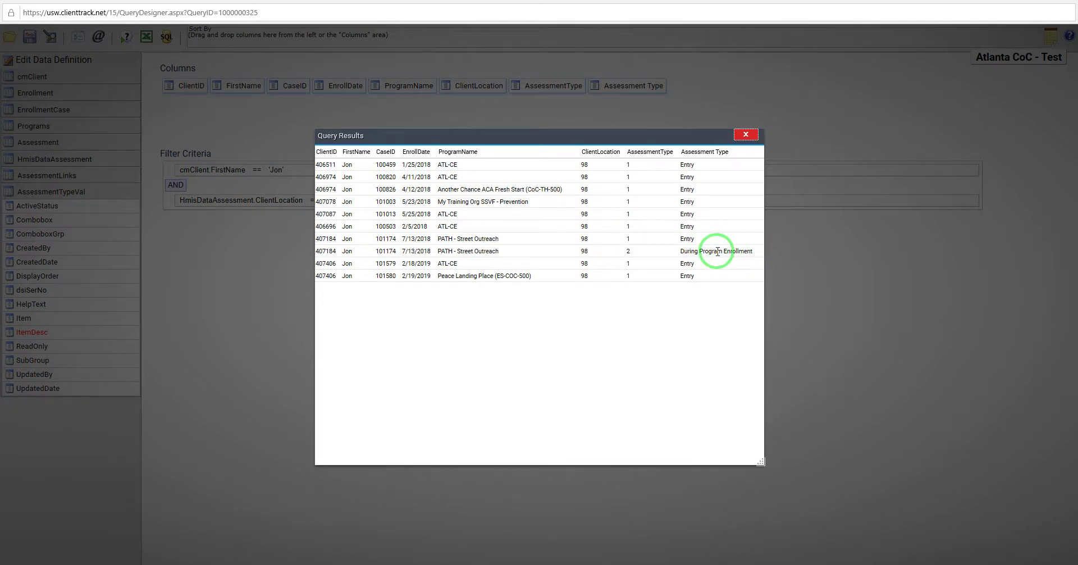
left_click(746, 135)
Step: Remove the coded AssessmentType column from the query and collapse the AssessmentTypeVal field list
right_click(540, 85)
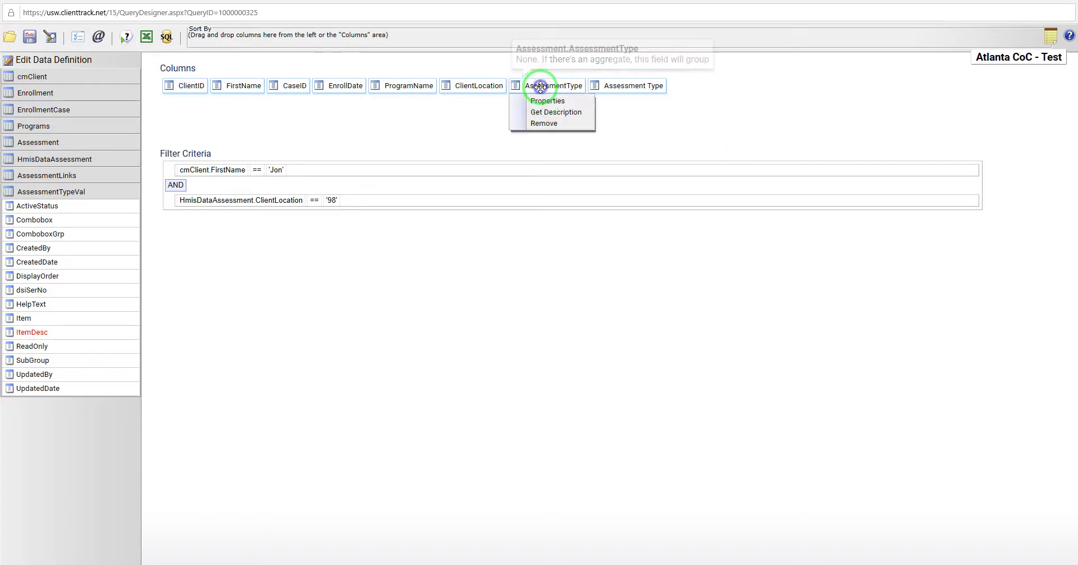
left_click(539, 123)
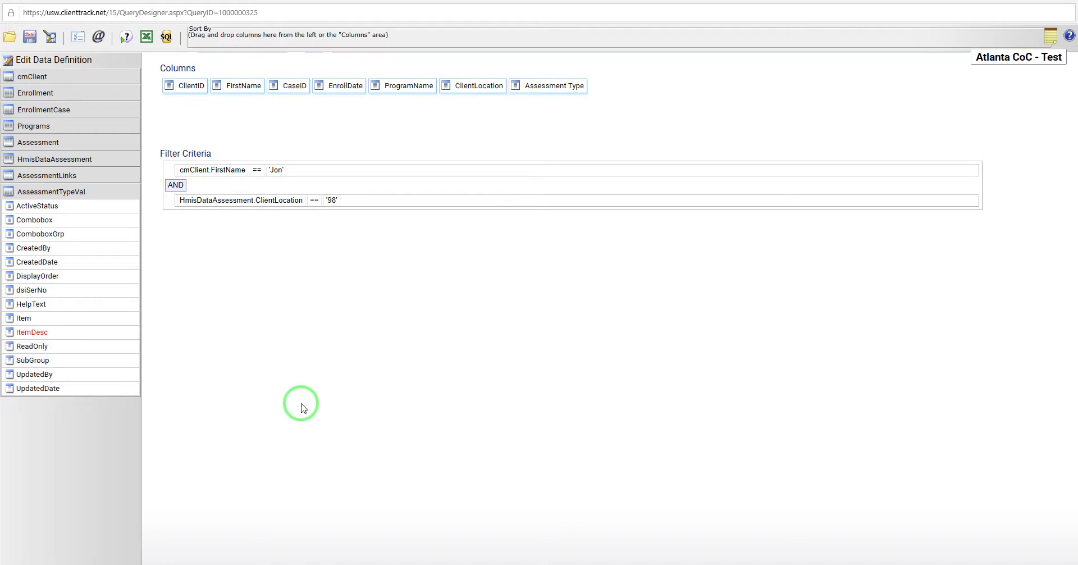
left_click(90, 192)
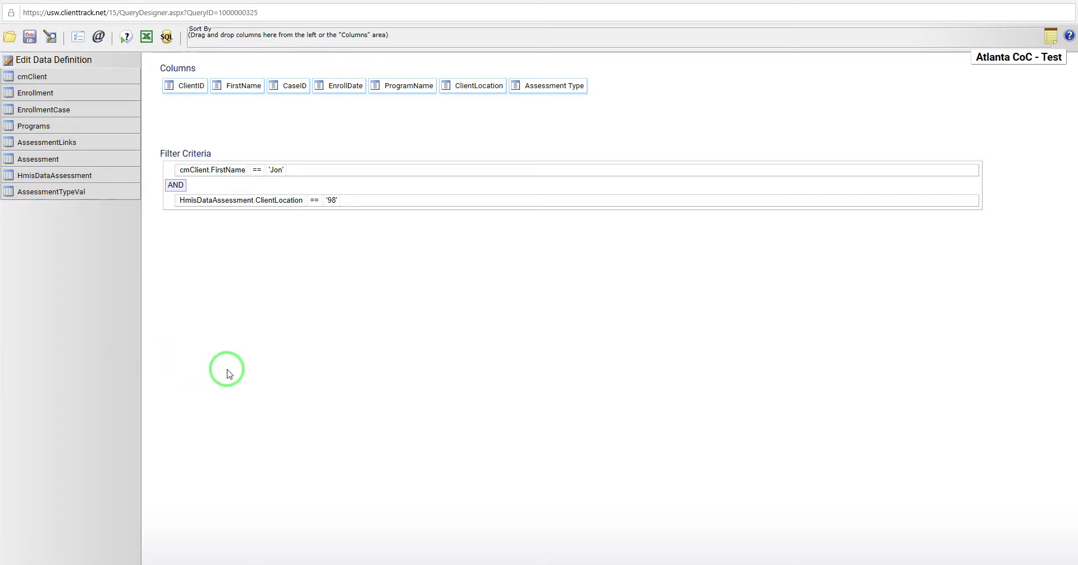
Step: Add a nested AND condition to the ClientLocation filter and set its left operand to Enrollment.EnrollDate
left_click(314, 203)
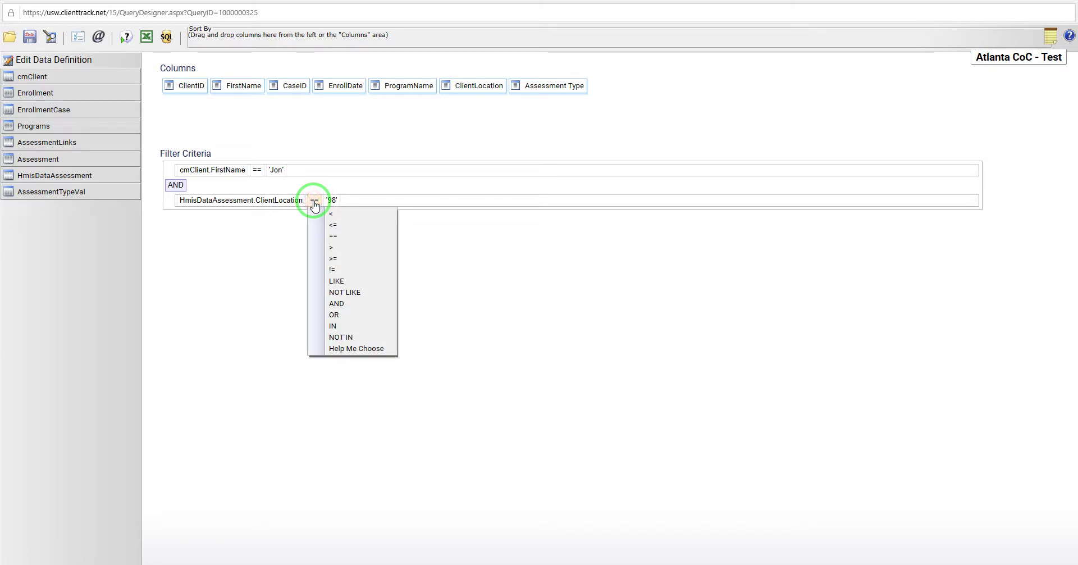
left_click(345, 304)
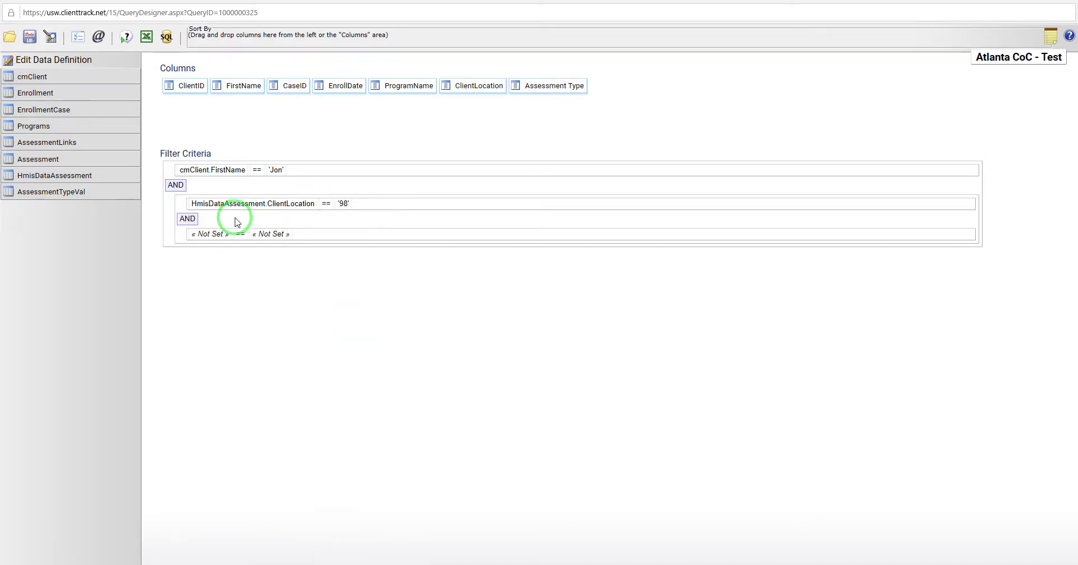
left_click(208, 239)
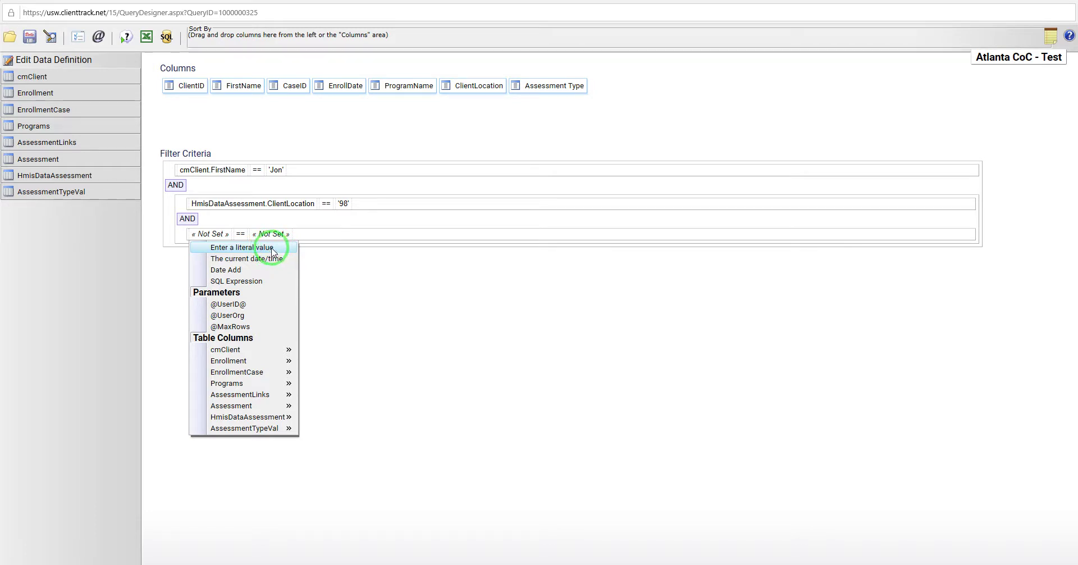
left_click(337, 268)
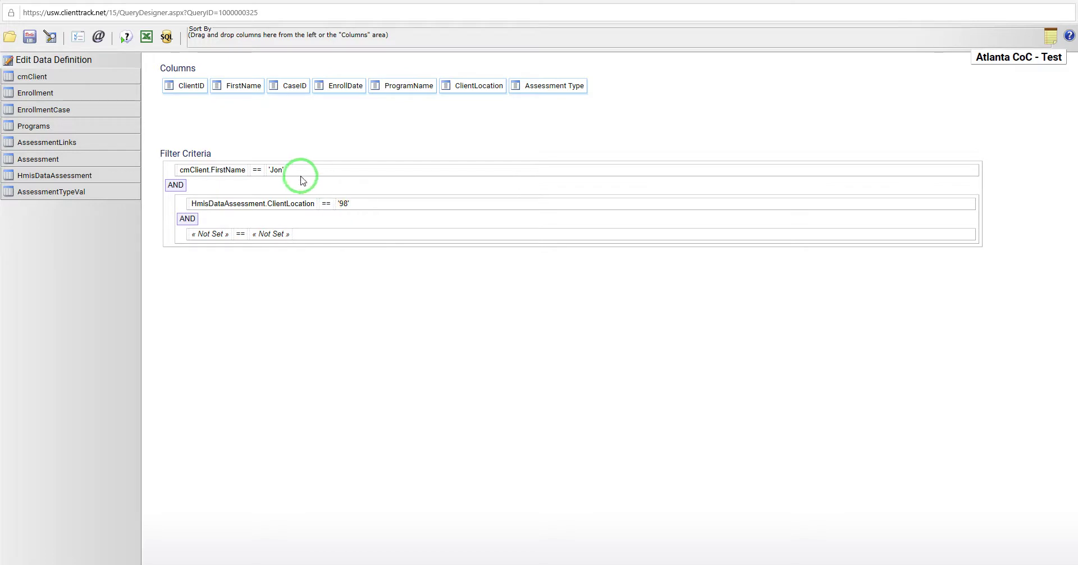
left_click(271, 235)
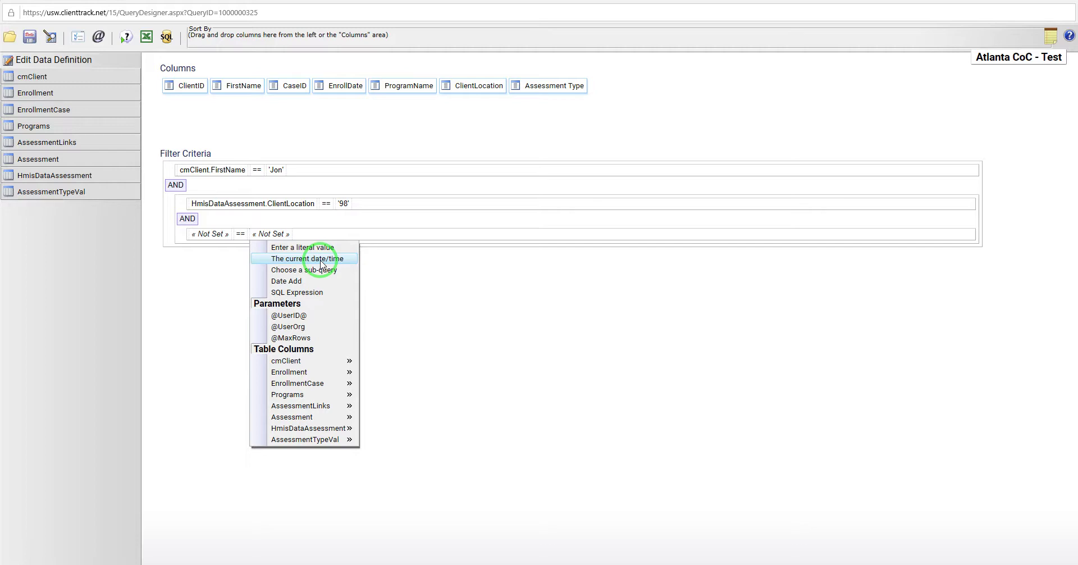
left_click(203, 278)
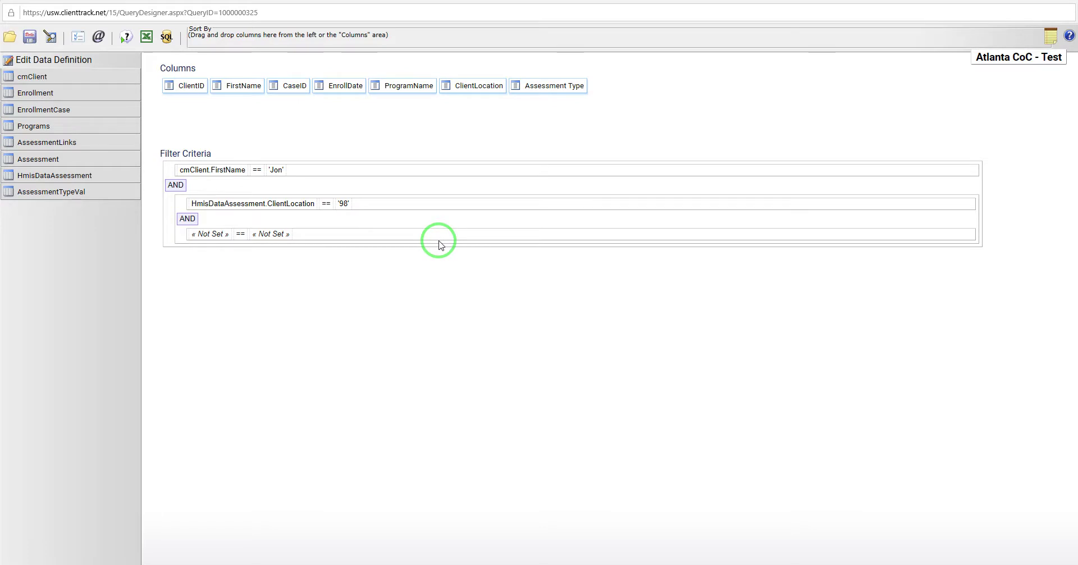
left_click(213, 235)
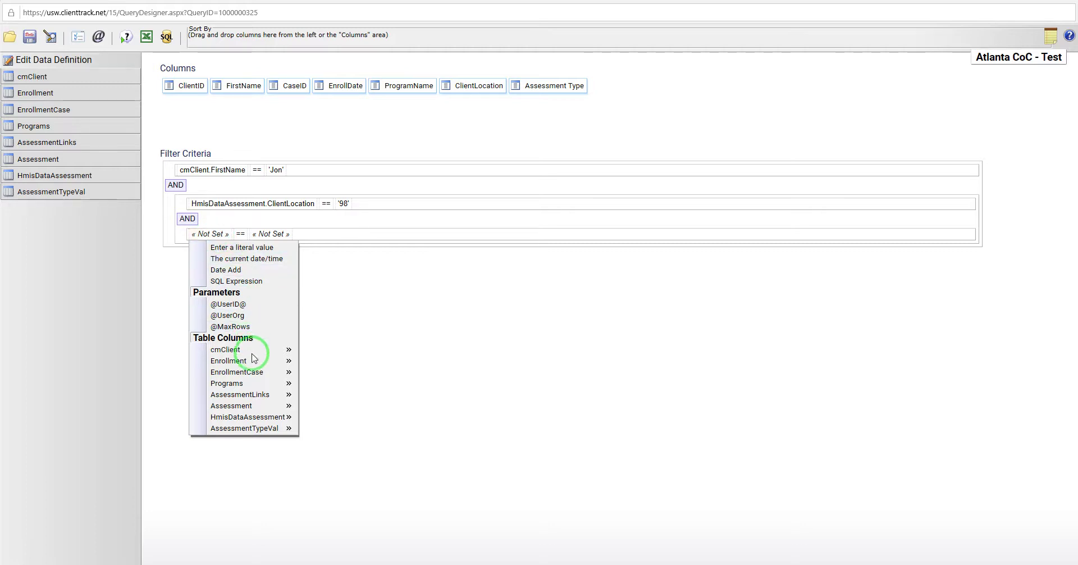
mouse_move(250, 360)
left_click(331, 348)
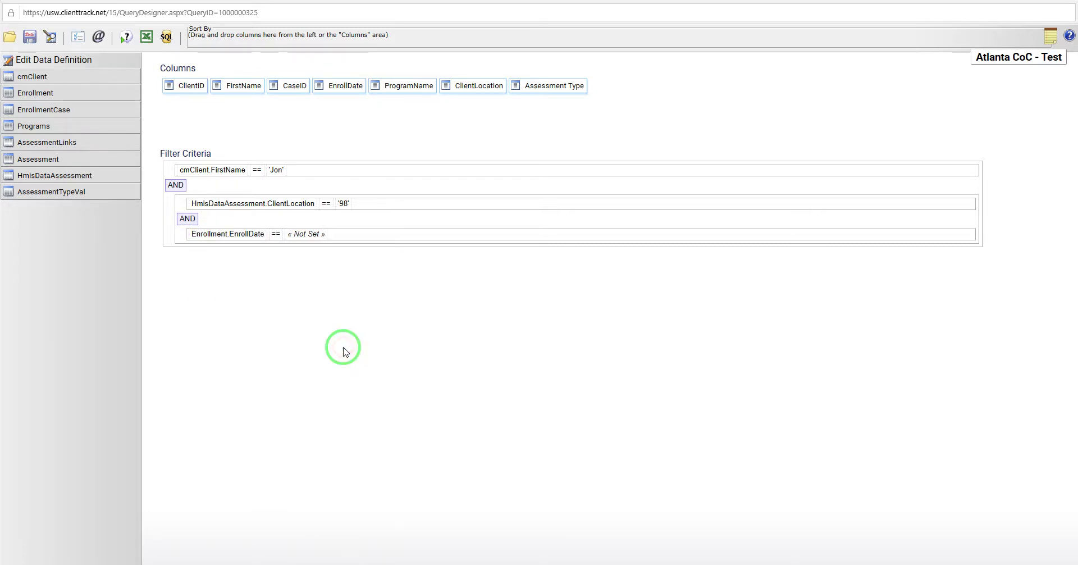
Step: Set the comparison value of the Enrollment.EnrollDate condition to a NULL literal
left_click(301, 235)
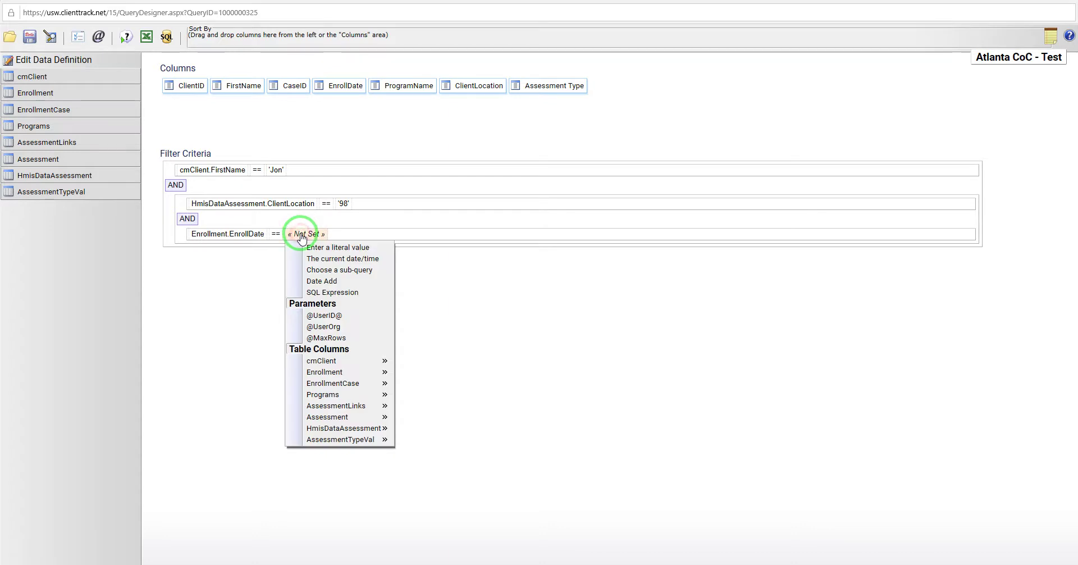
left_click(331, 248)
left_click(320, 299)
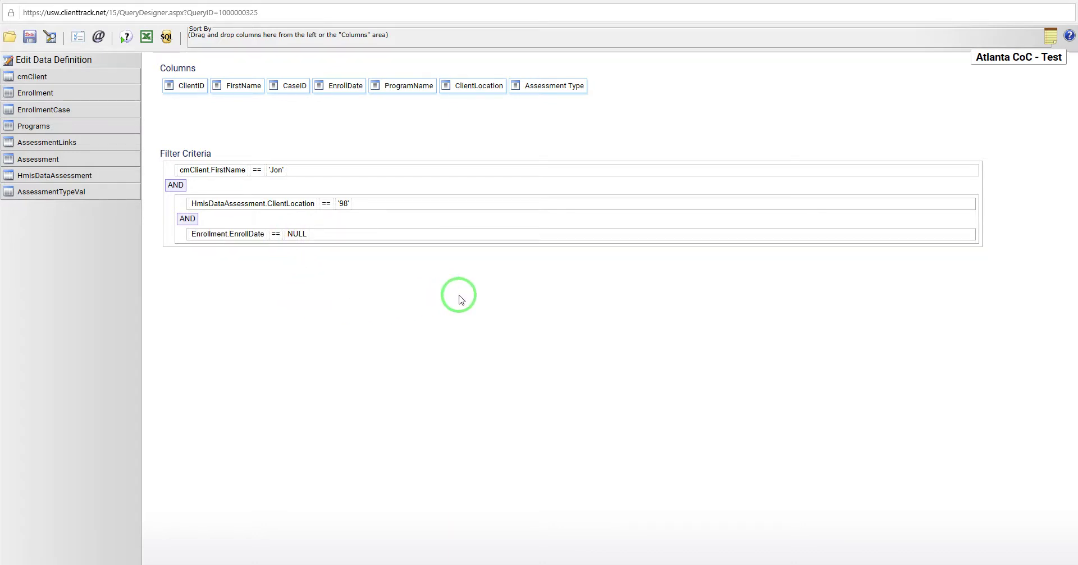
left_click(298, 241)
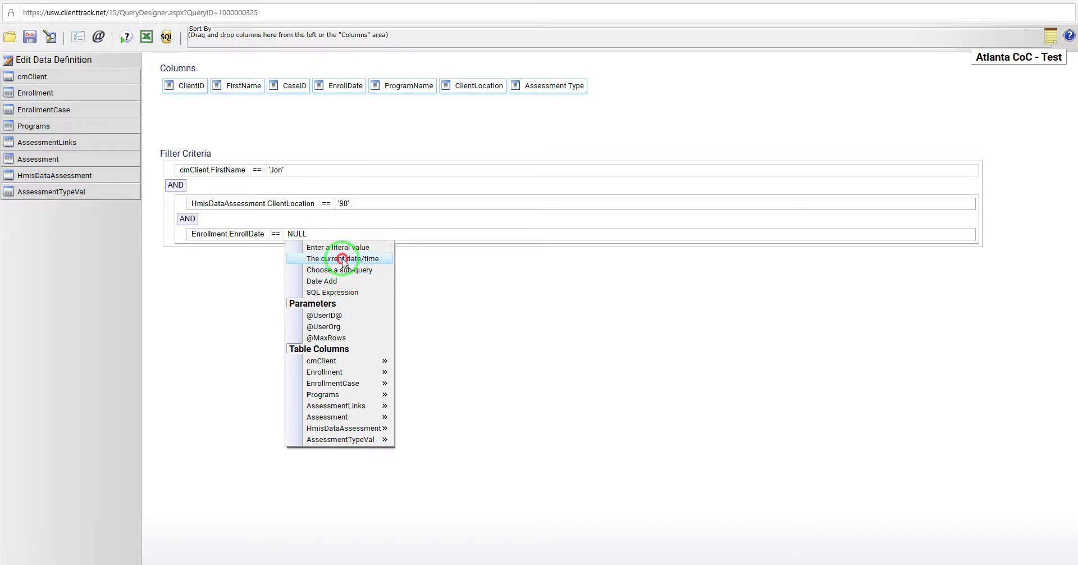
left_click(343, 259)
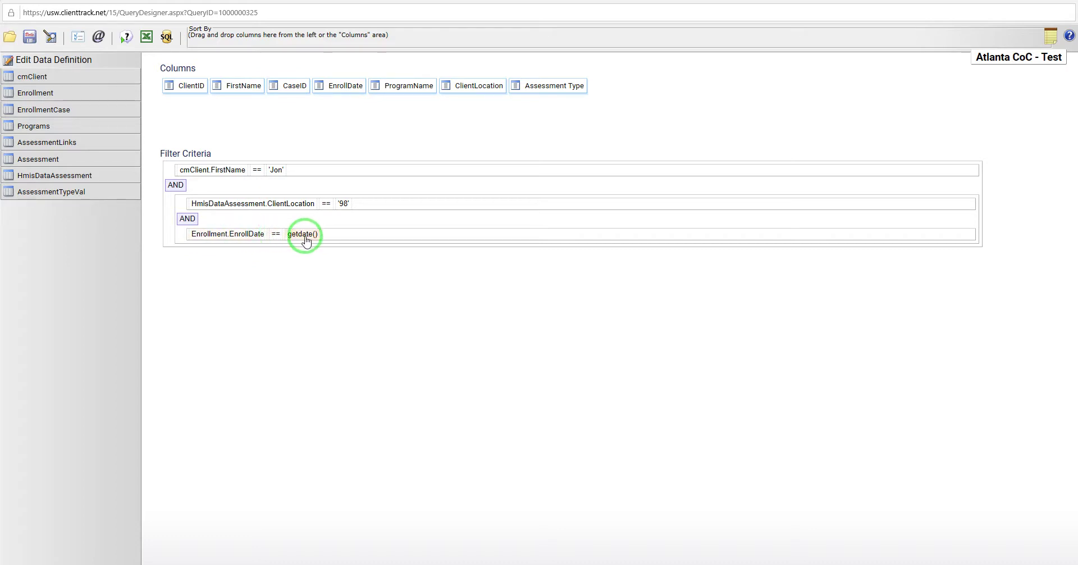
left_click(121, 40)
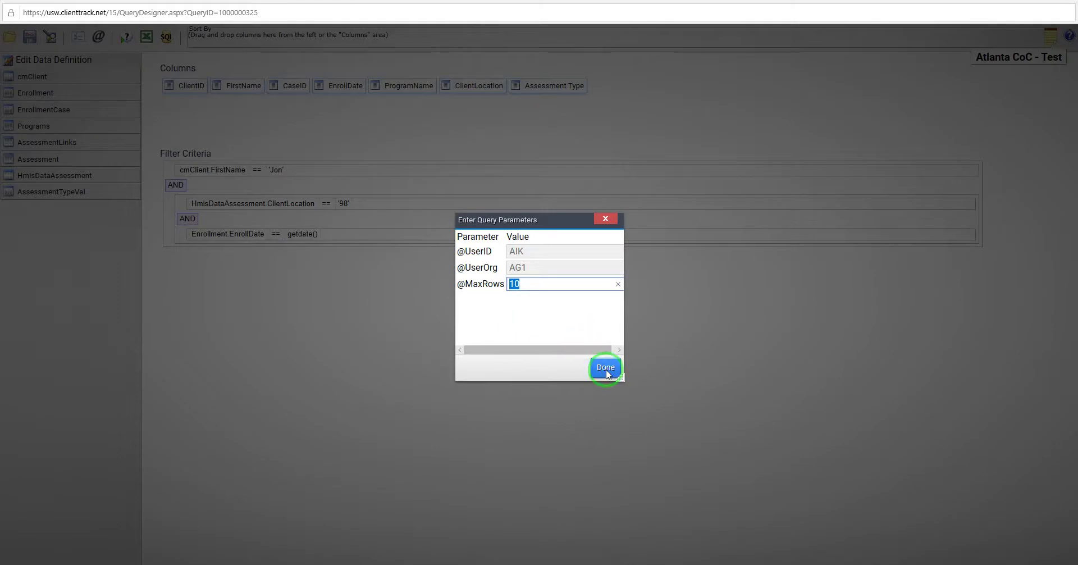
left_click(606, 368)
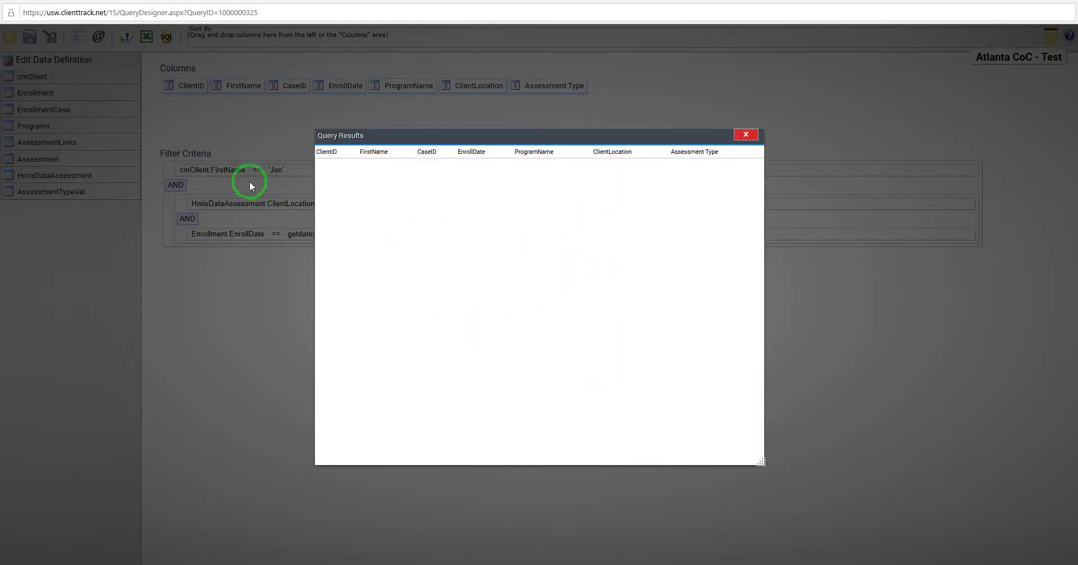
left_click_drag(557, 137, 510, 129)
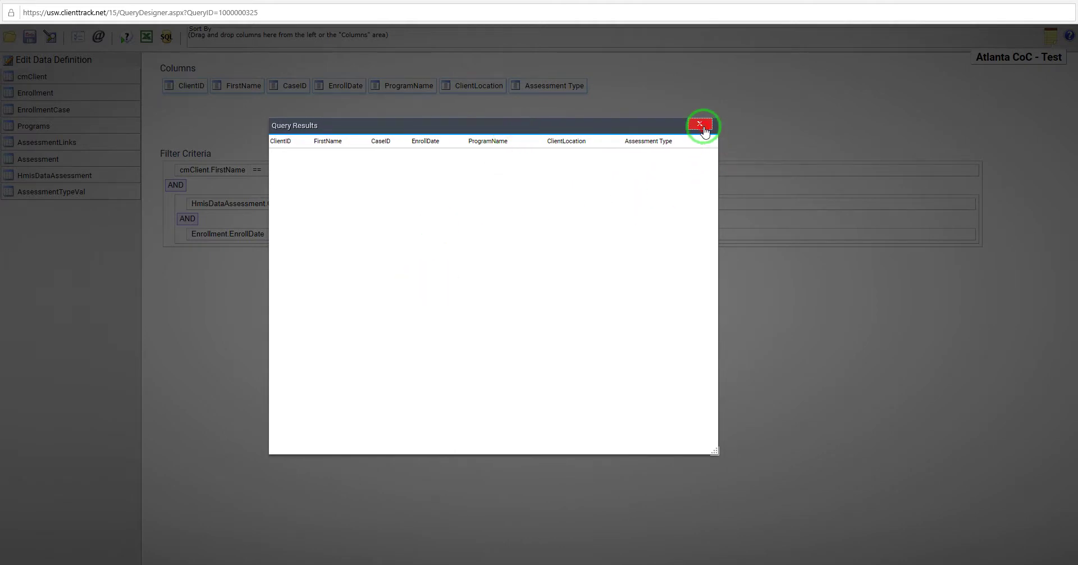
left_click(700, 124)
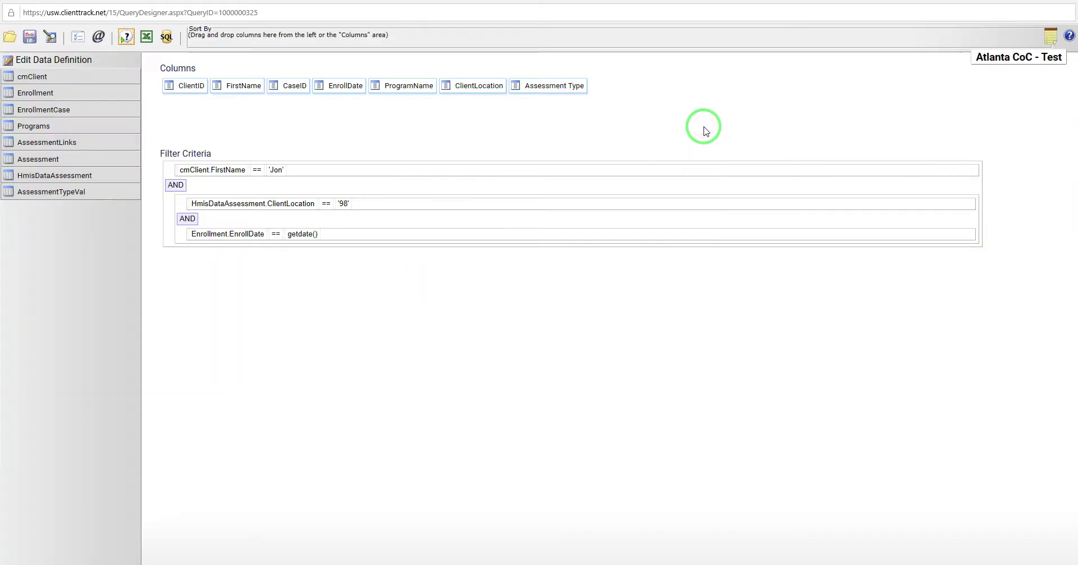
Step: Set the comparison value of the Enrollment.EnrollDate condition to a Date Add that subtracts 30 days from the current date/time
left_click(304, 239)
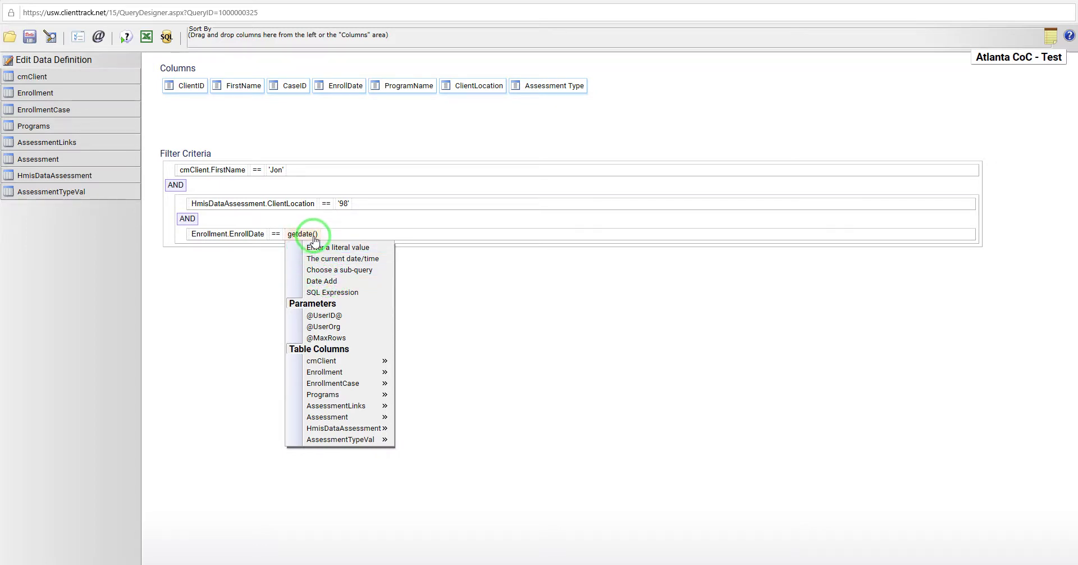
left_click(328, 282)
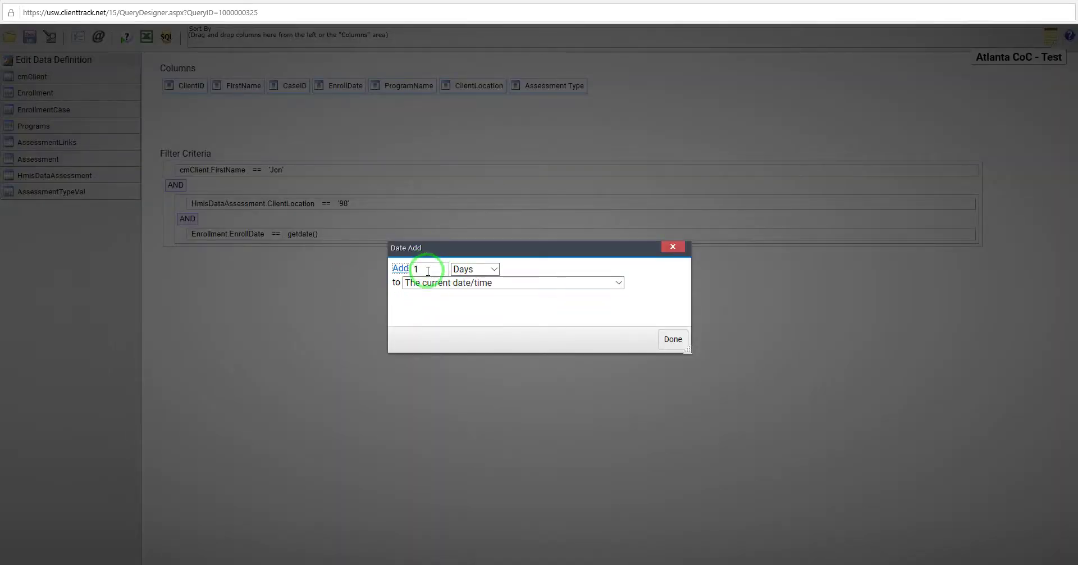
left_click(399, 269)
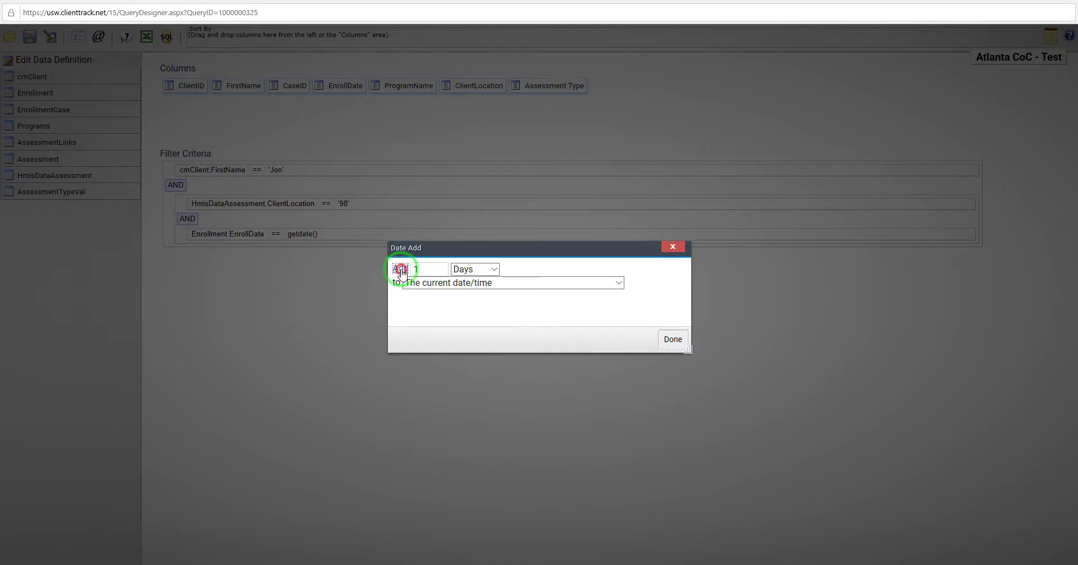
left_click(400, 269)
left_click(415, 270)
double_click(416, 270)
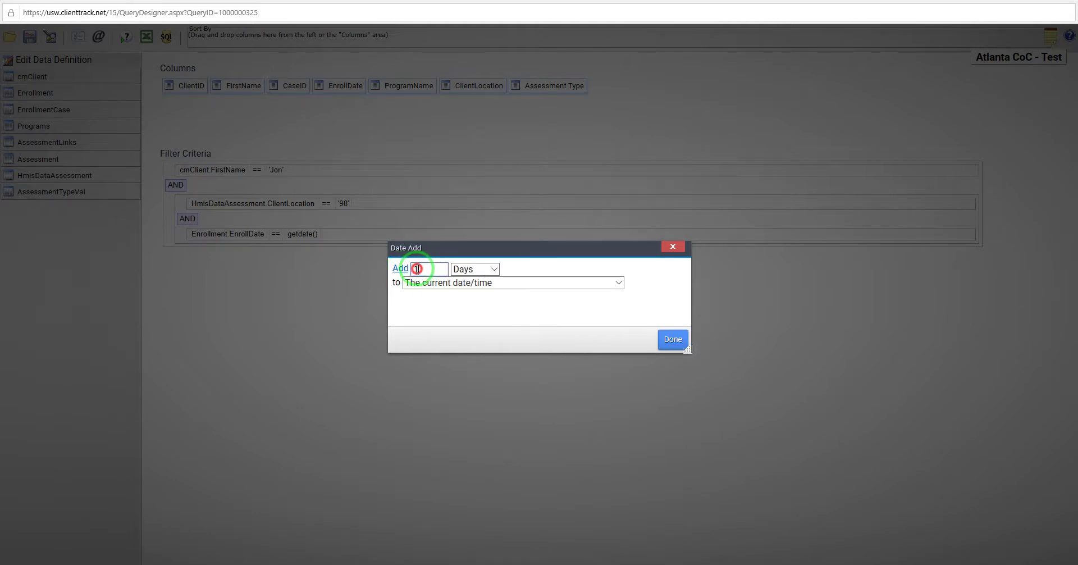
left_click(479, 269)
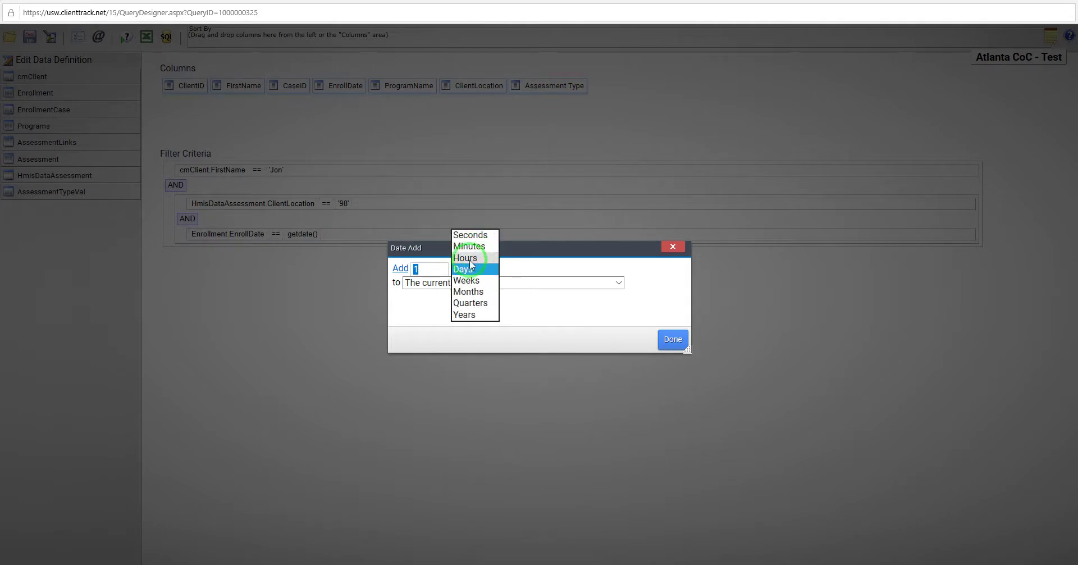
left_click(525, 263)
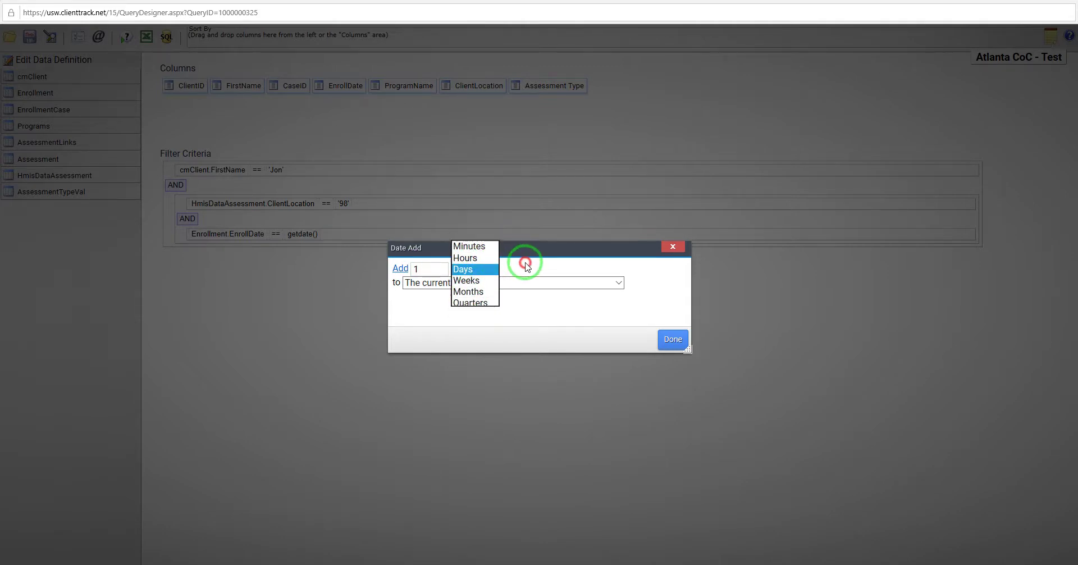
double_click(420, 274)
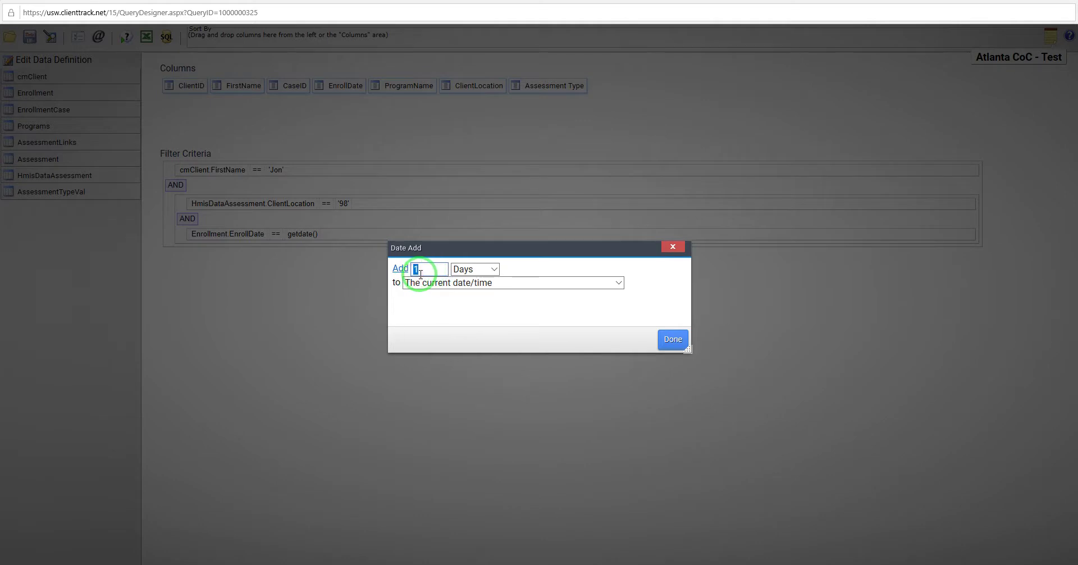
left_click(452, 263)
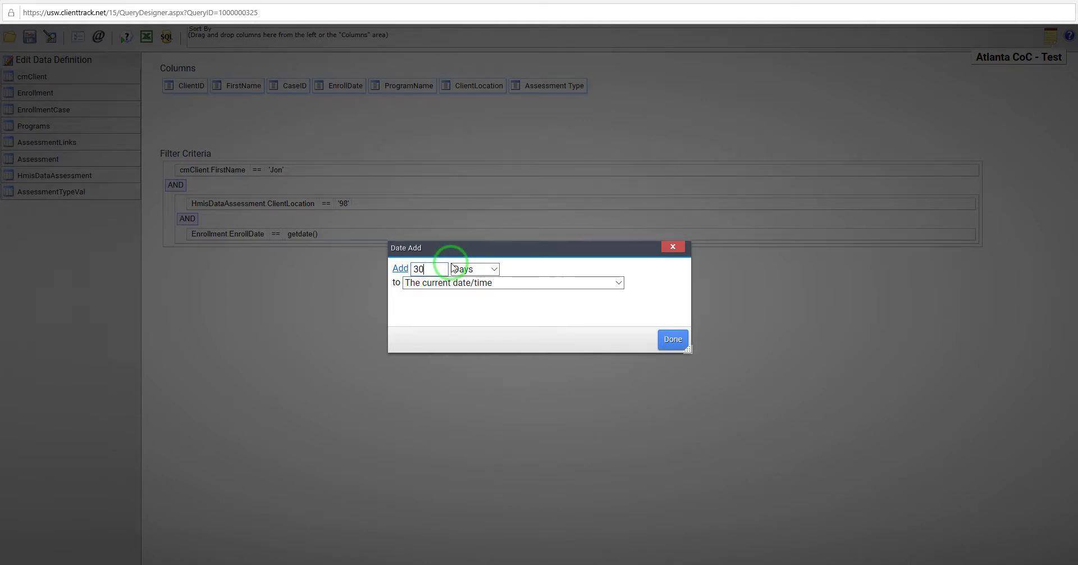
left_click(401, 270)
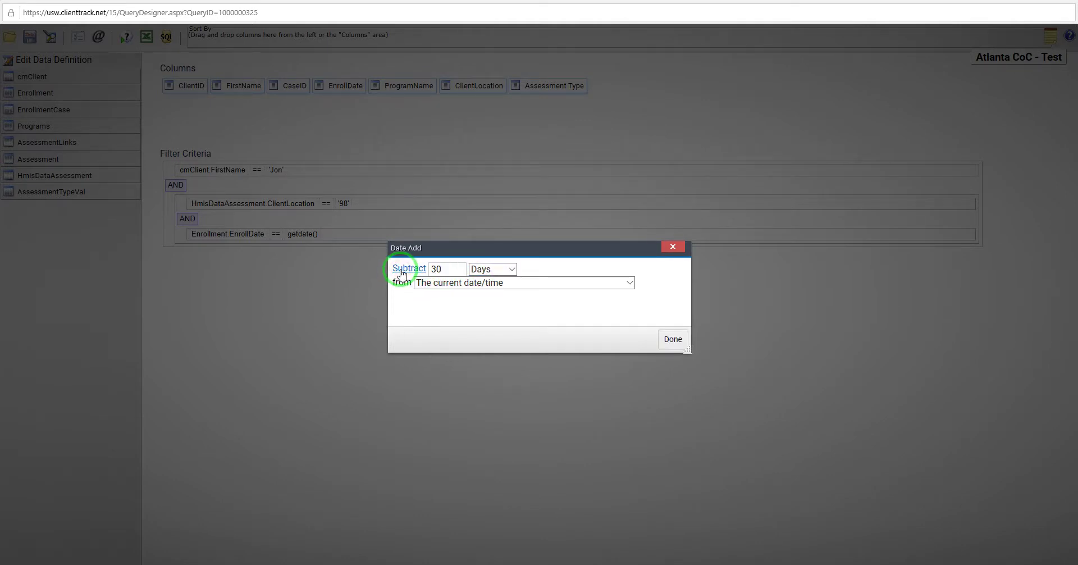
left_click(446, 336)
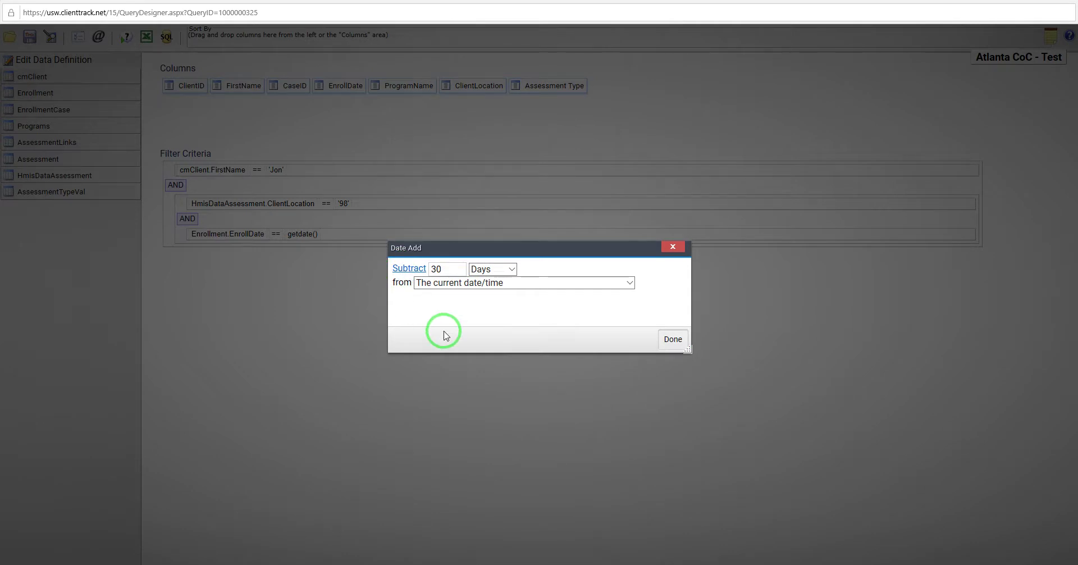
left_click(669, 341)
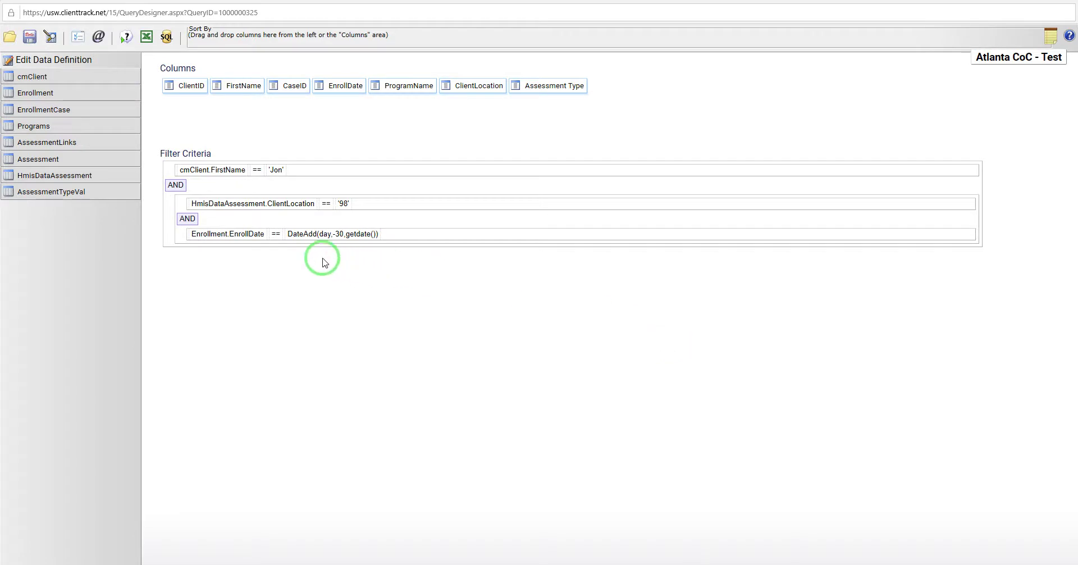
left_click(277, 235)
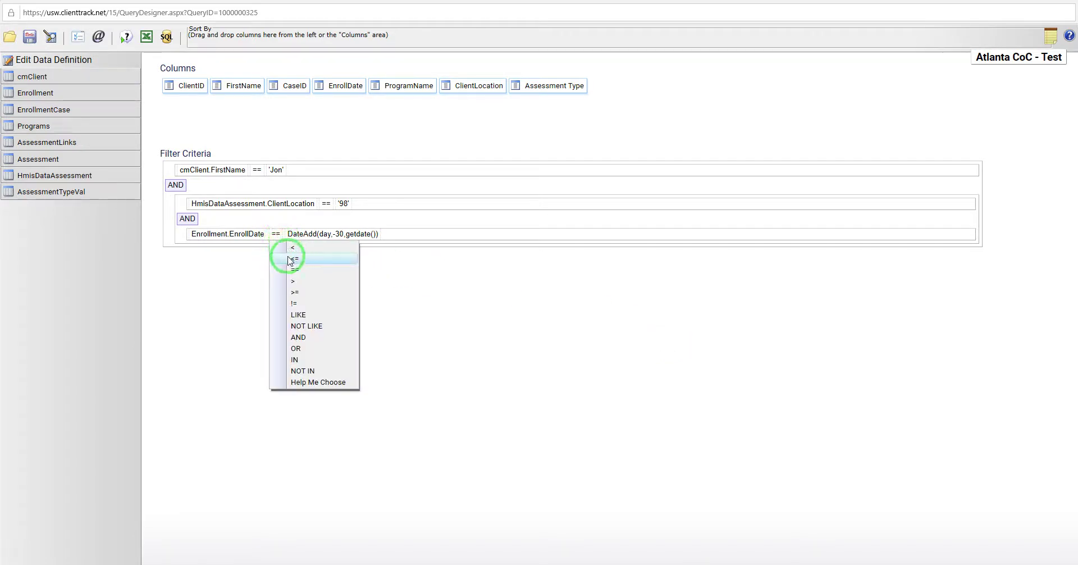
left_click(298, 293)
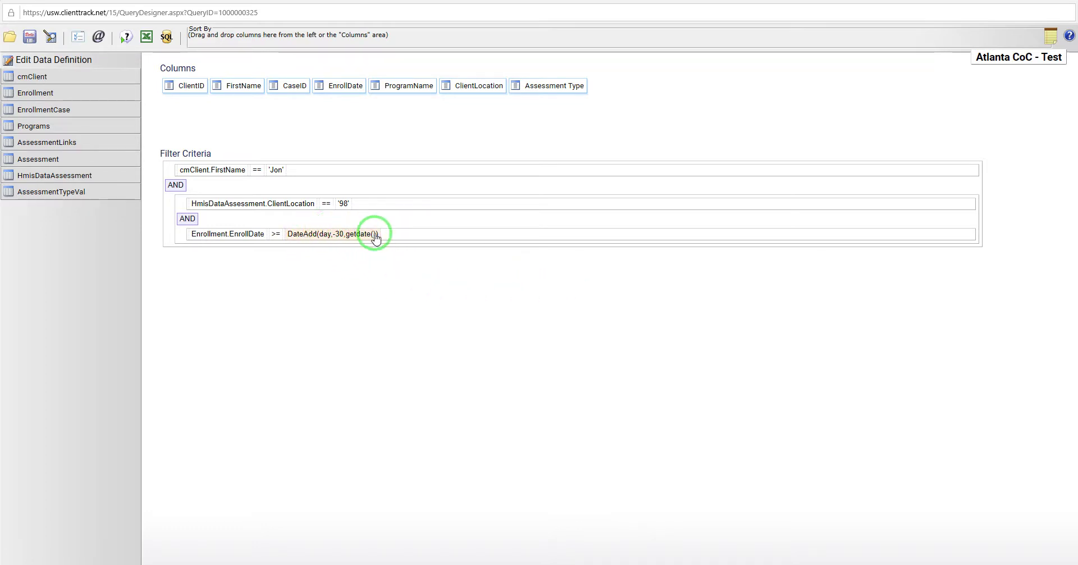
left_click(127, 38)
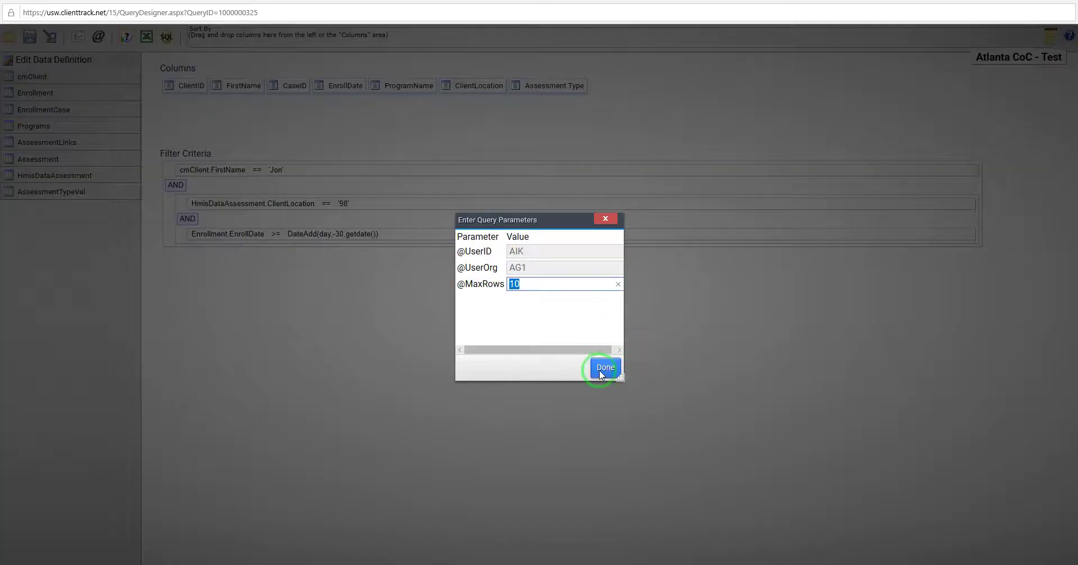
left_click(594, 371)
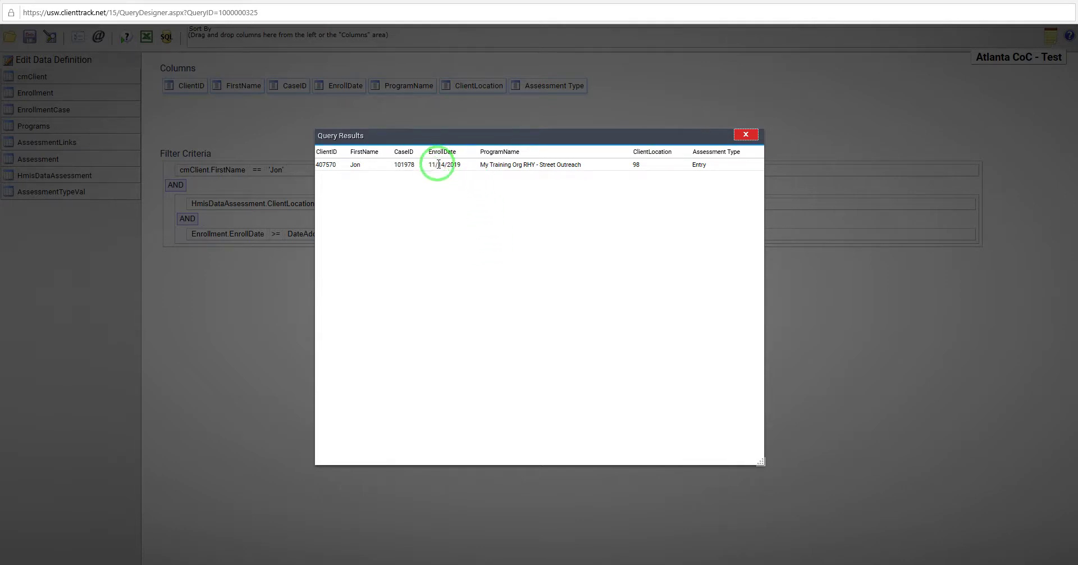
left_click(744, 136)
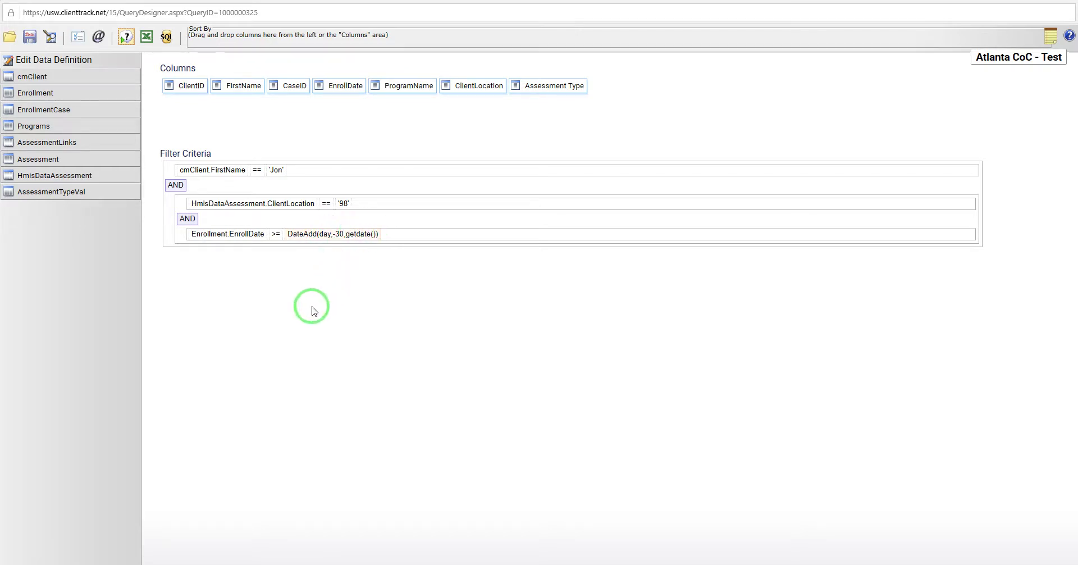
Step: Examine the comparison value of the Enrollment.EnrollDate condition as an editable SQL expression, and close the editor
left_click(304, 236)
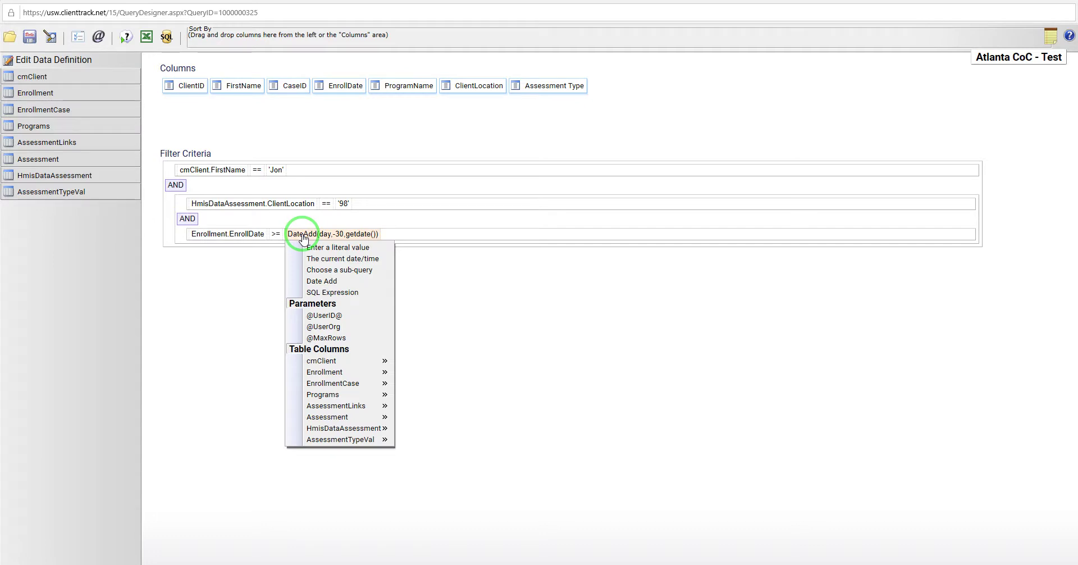
left_click(338, 293)
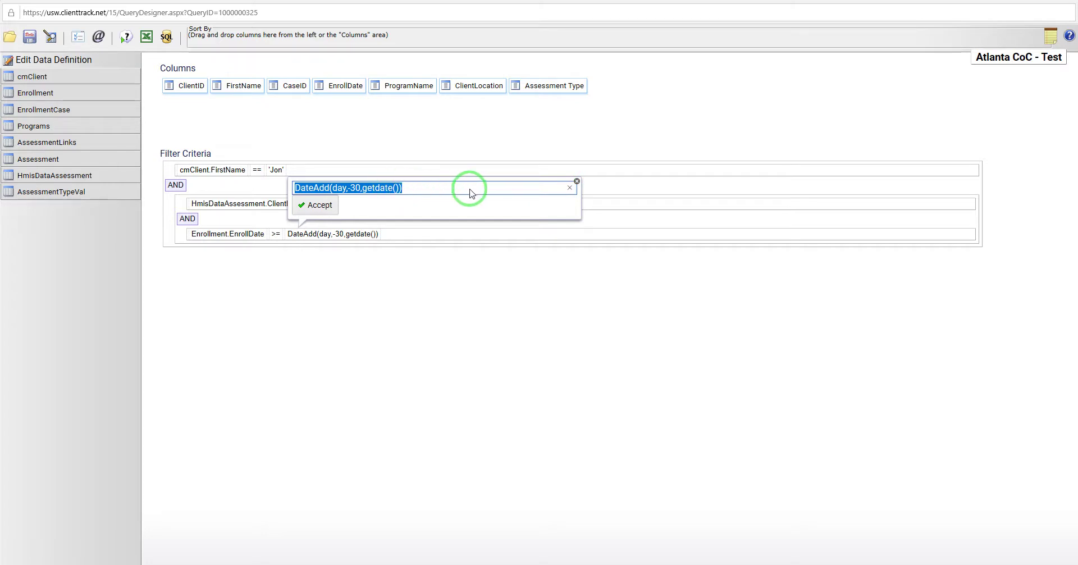
left_click(577, 182)
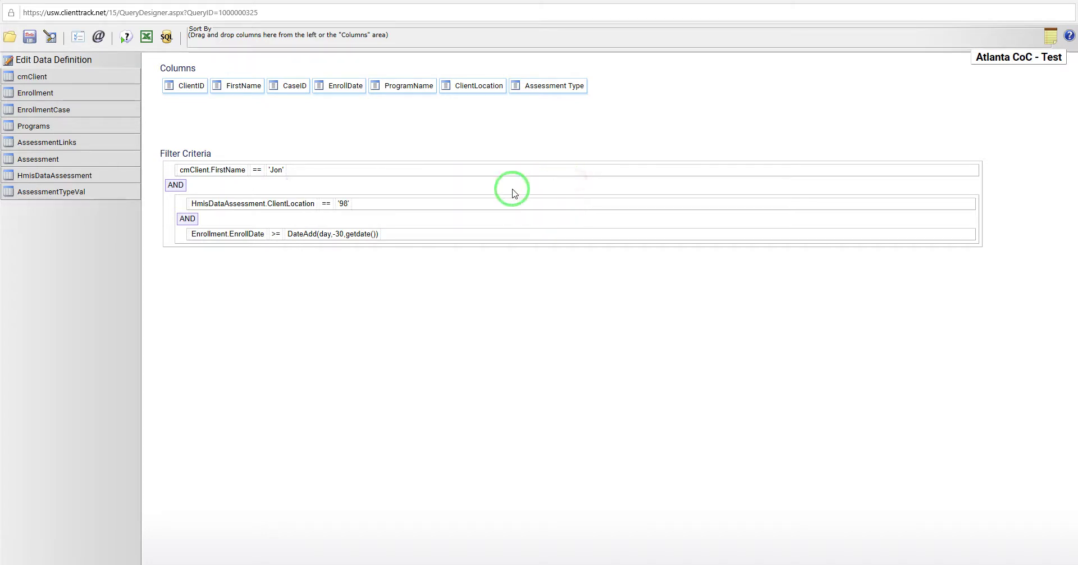
Step: Try to use the 2.1 Latest Services by Client sub-query as the EnrollDate comparison value, checking its selectable columns
left_click(309, 233)
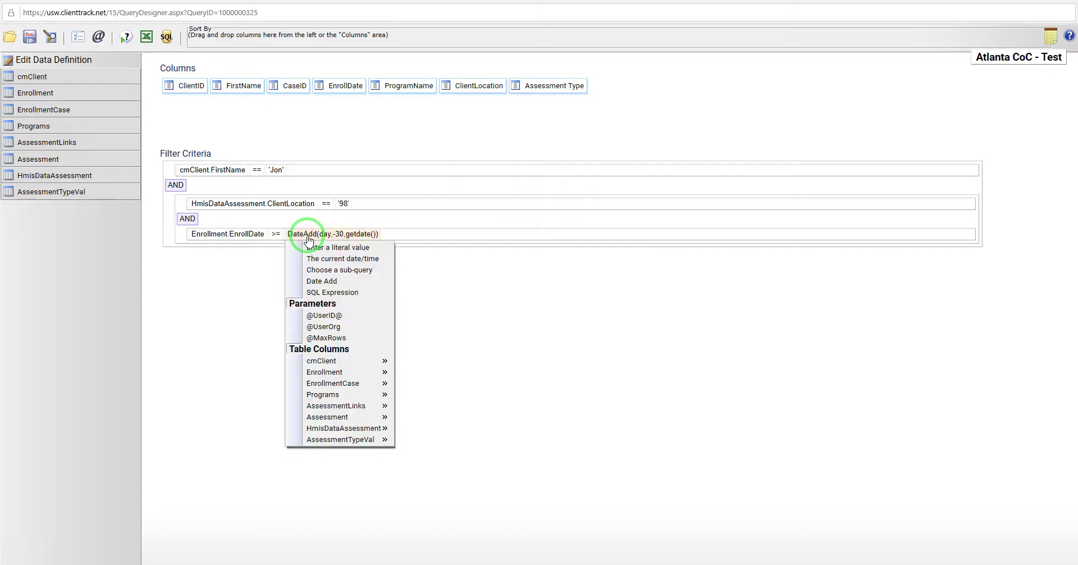
left_click(335, 270)
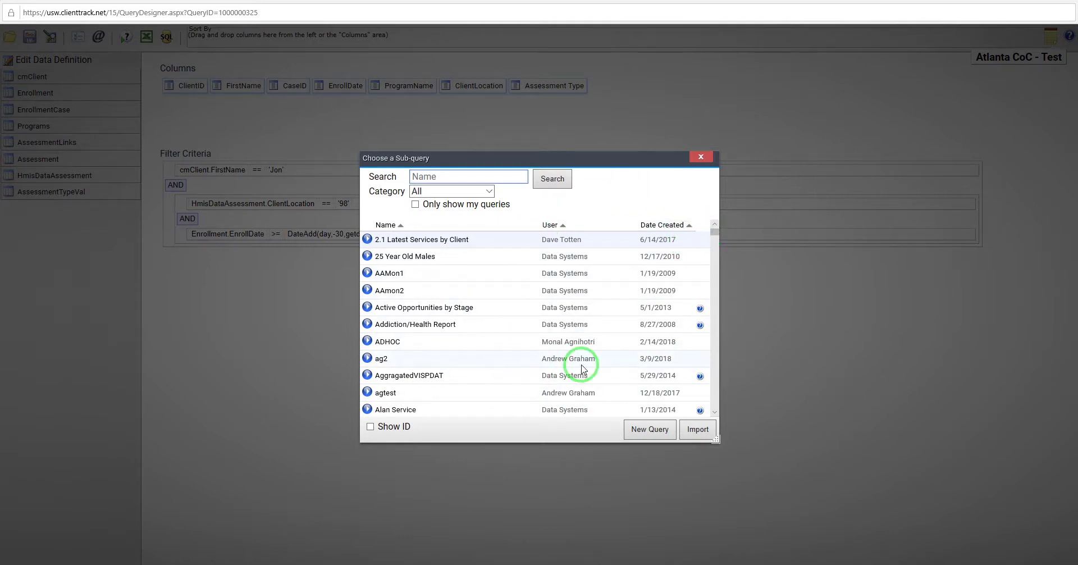
left_click(473, 241)
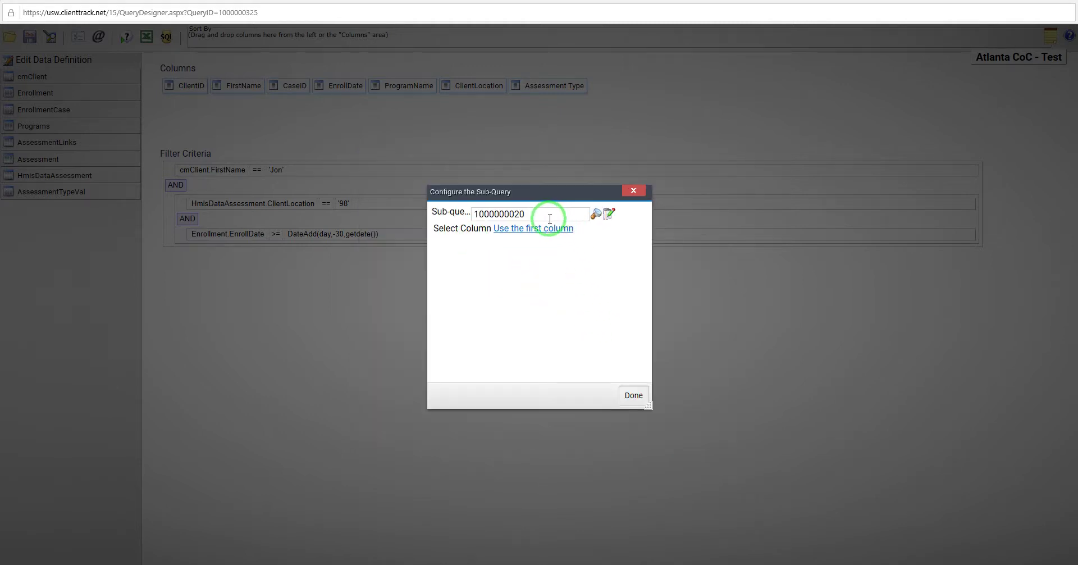
mouse_move(481, 234)
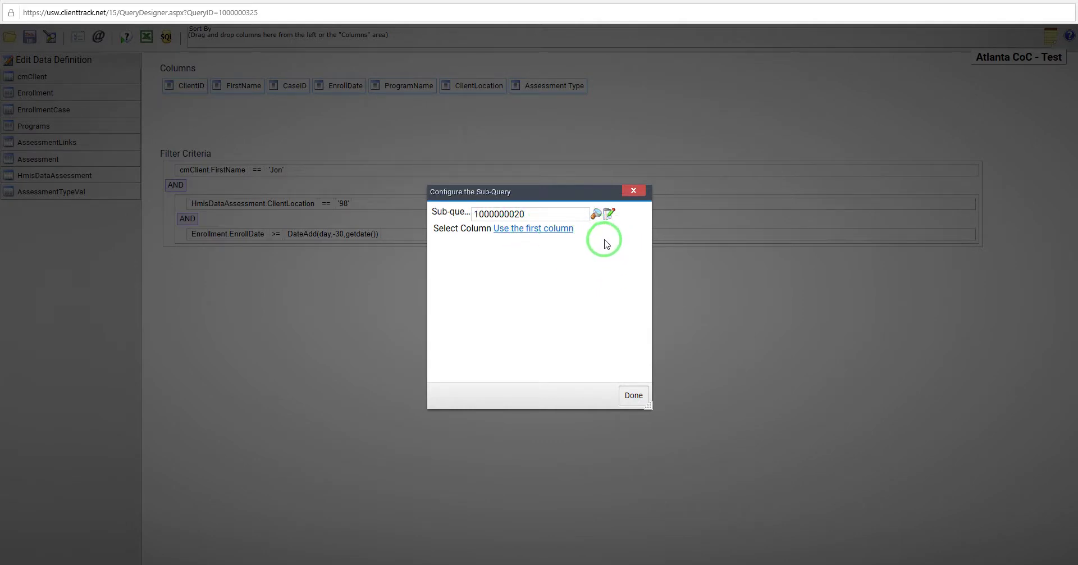
left_click(530, 229)
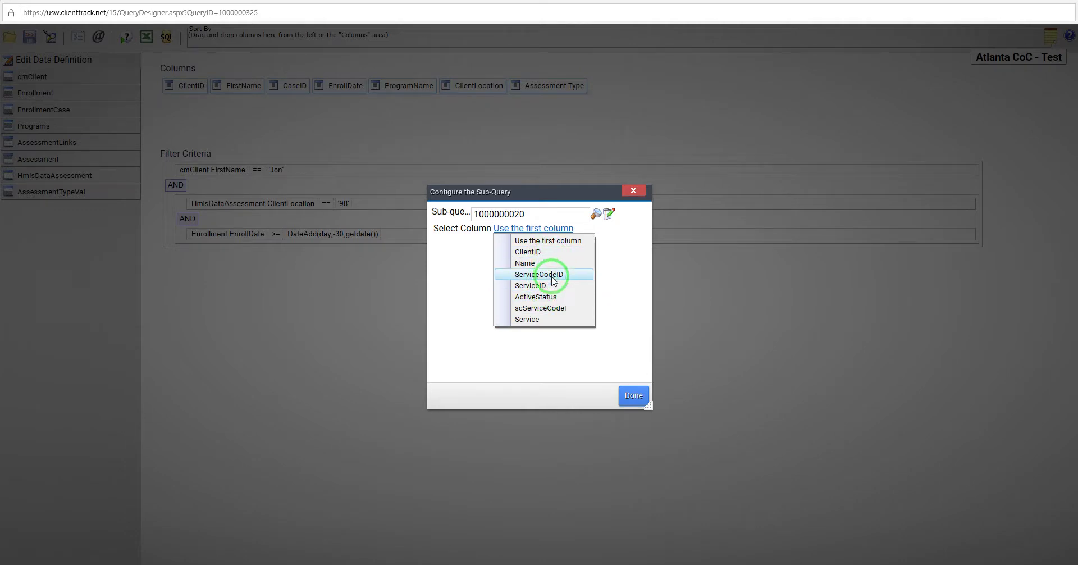
left_click(621, 275)
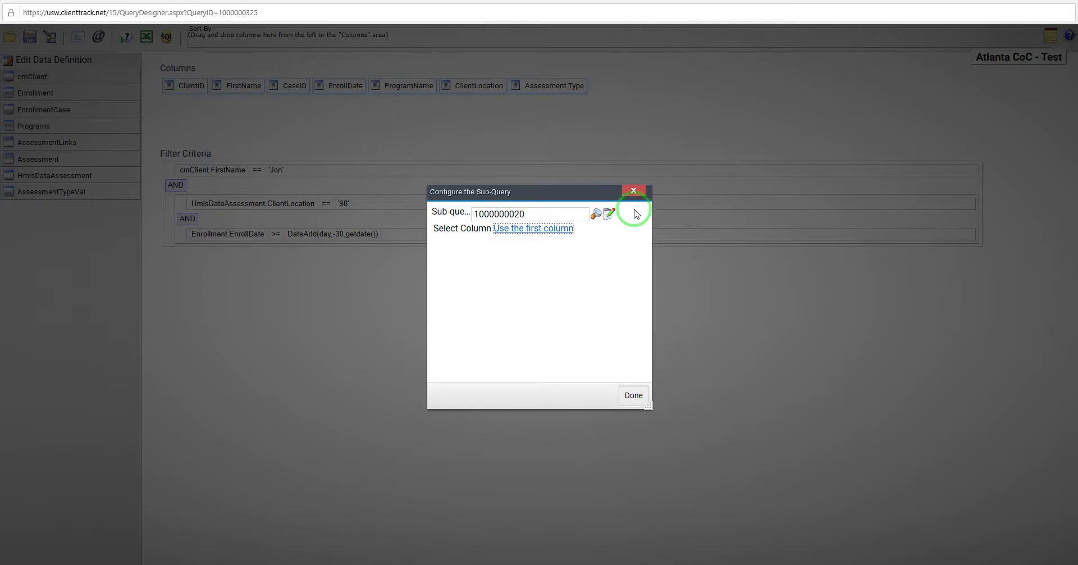
left_click(634, 190)
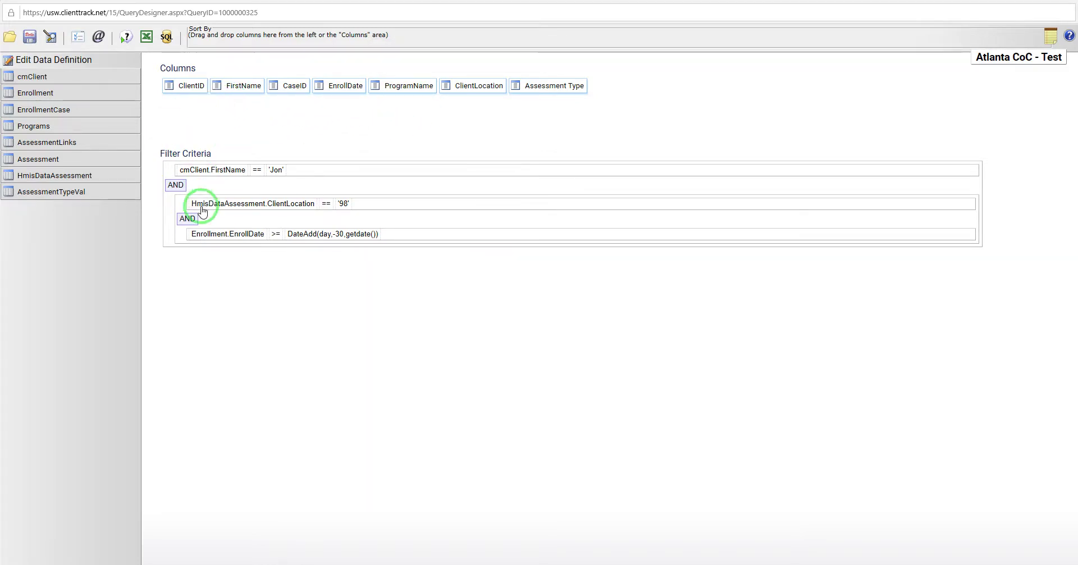
Step: Replace the left operand of the Enrollment.EnrollDate condition with cmClient.ClientID and set its operator to IN
left_click(232, 237)
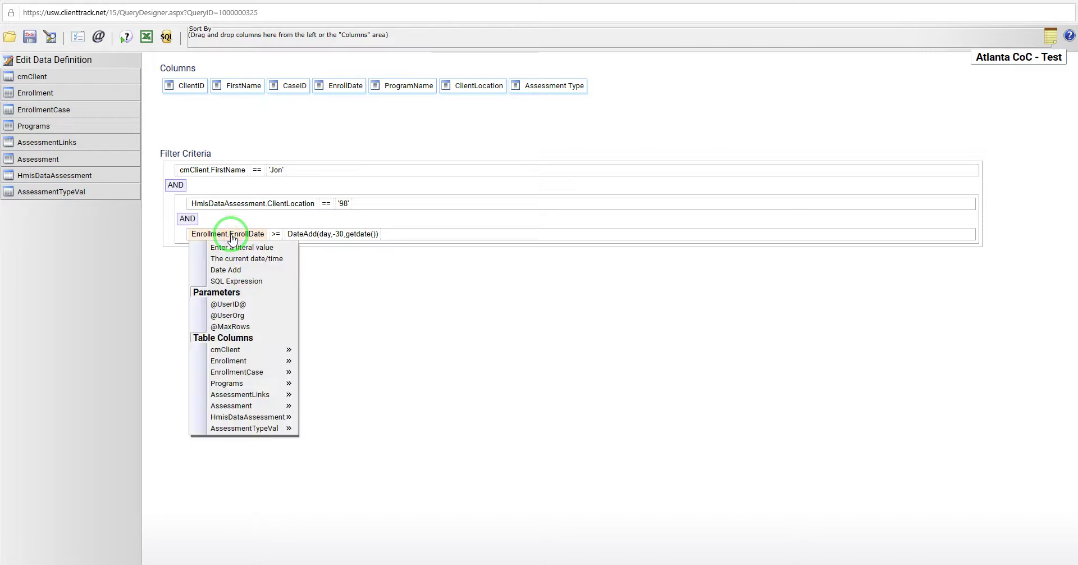
mouse_move(248, 353)
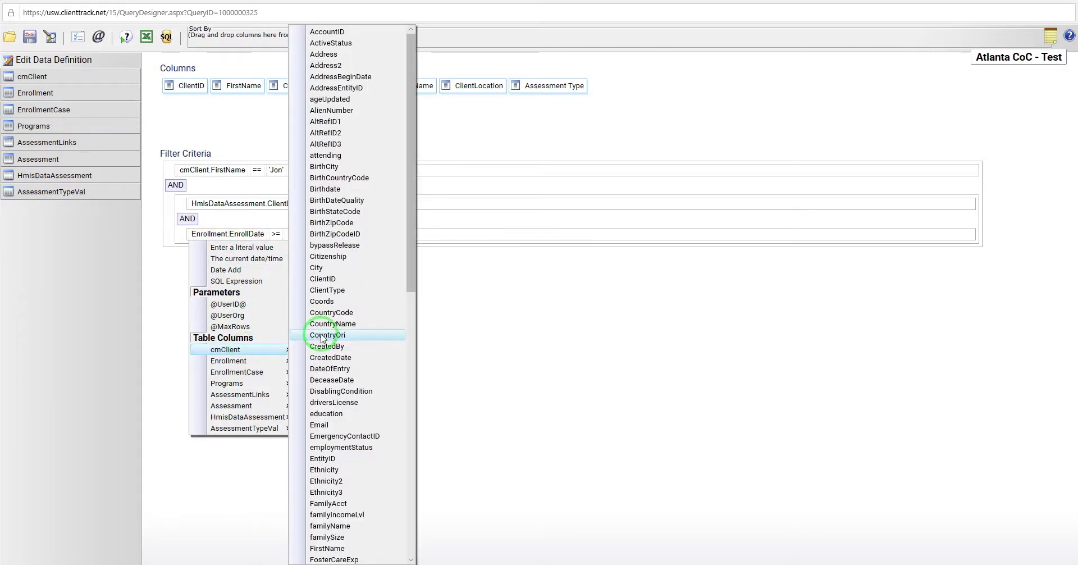
left_click(337, 279)
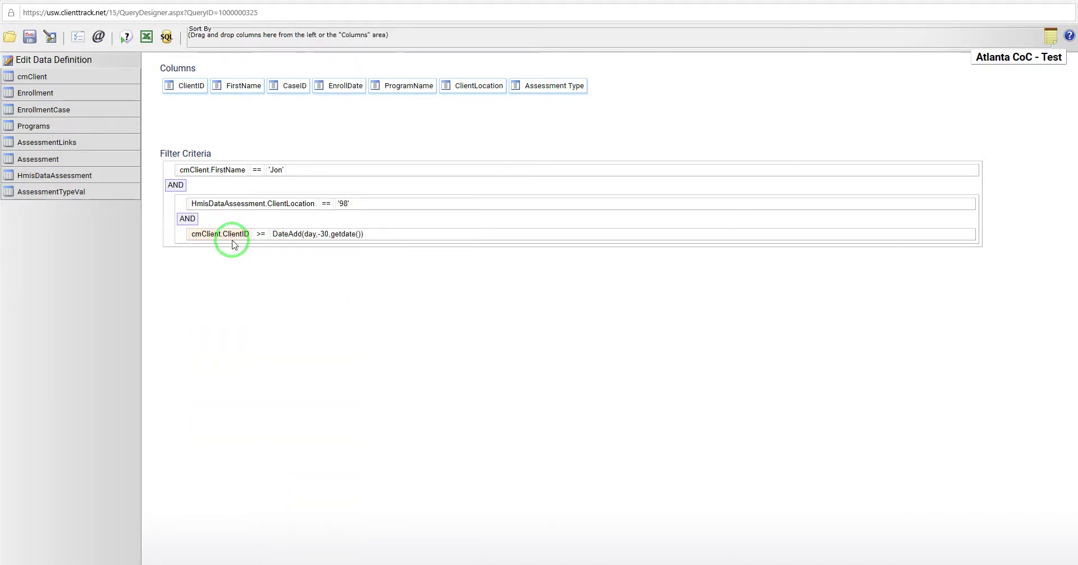
left_click(261, 234)
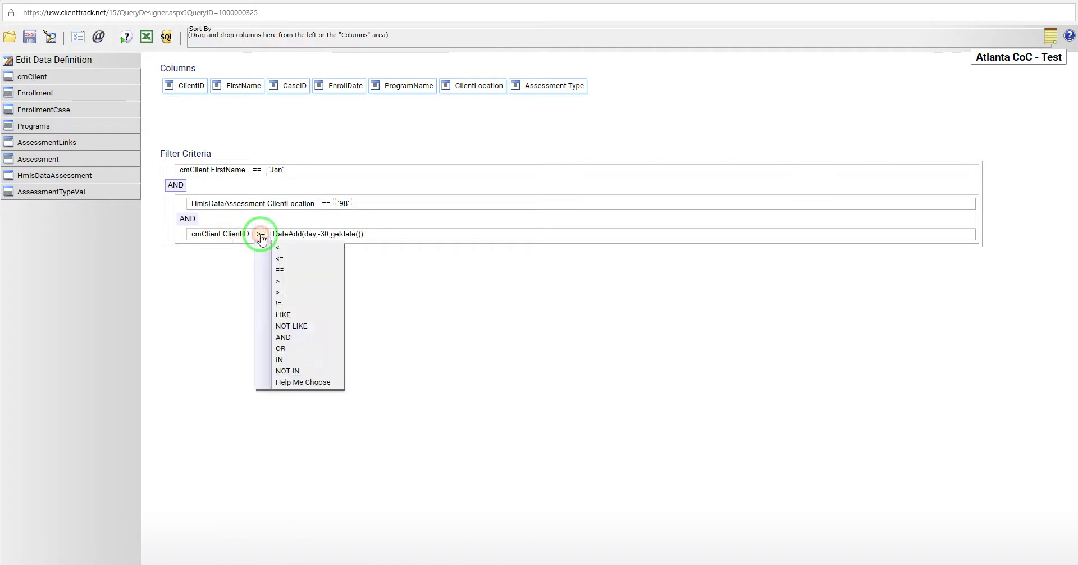
left_click(285, 360)
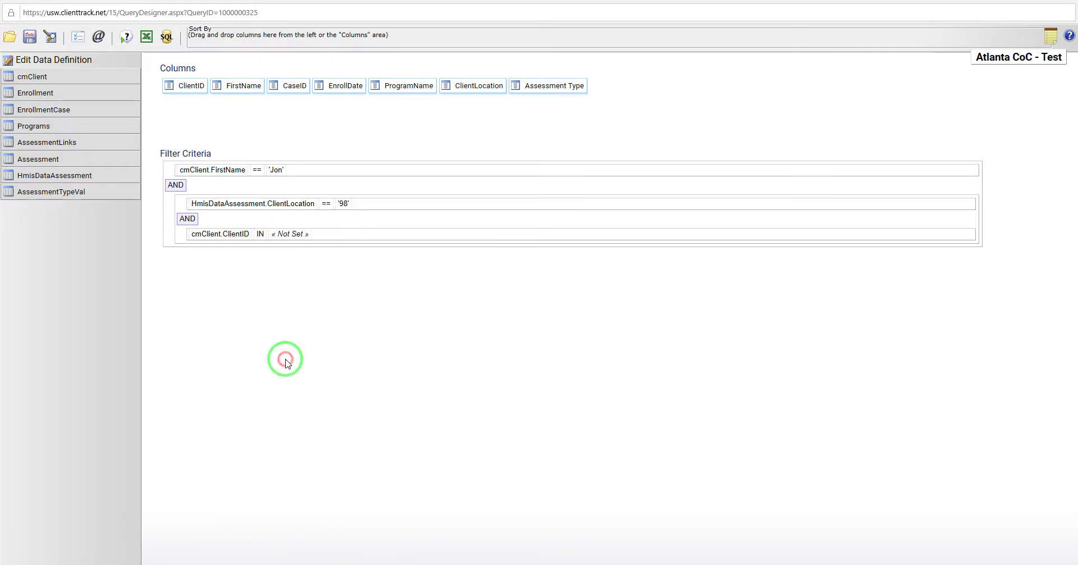
Step: Set the comparison value of the cmClient.ClientID IN condition to the Disabled-14062 sub-query, selecting its Client ID column
left_click(285, 235)
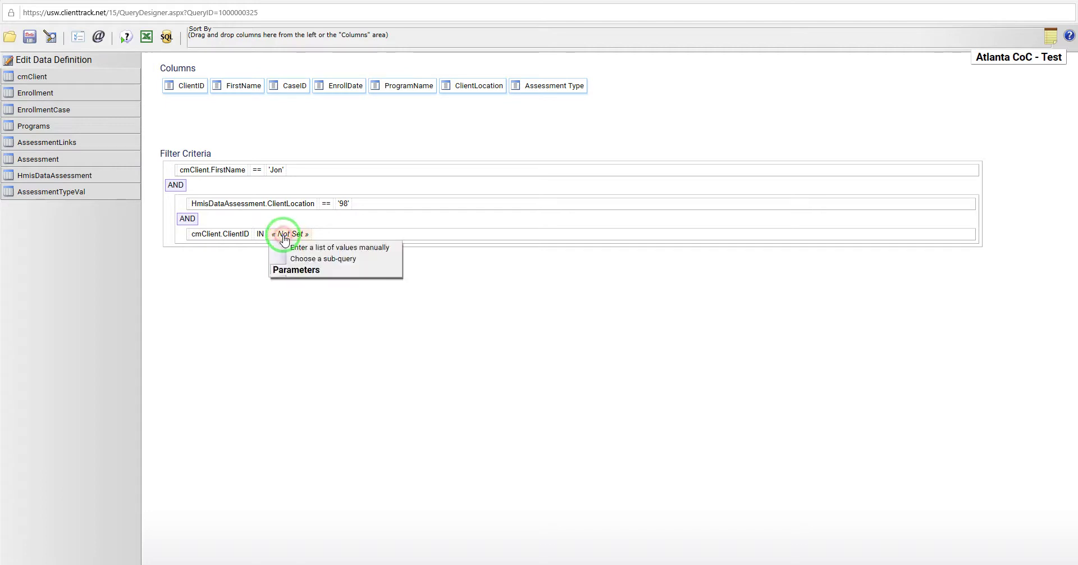
left_click(308, 259)
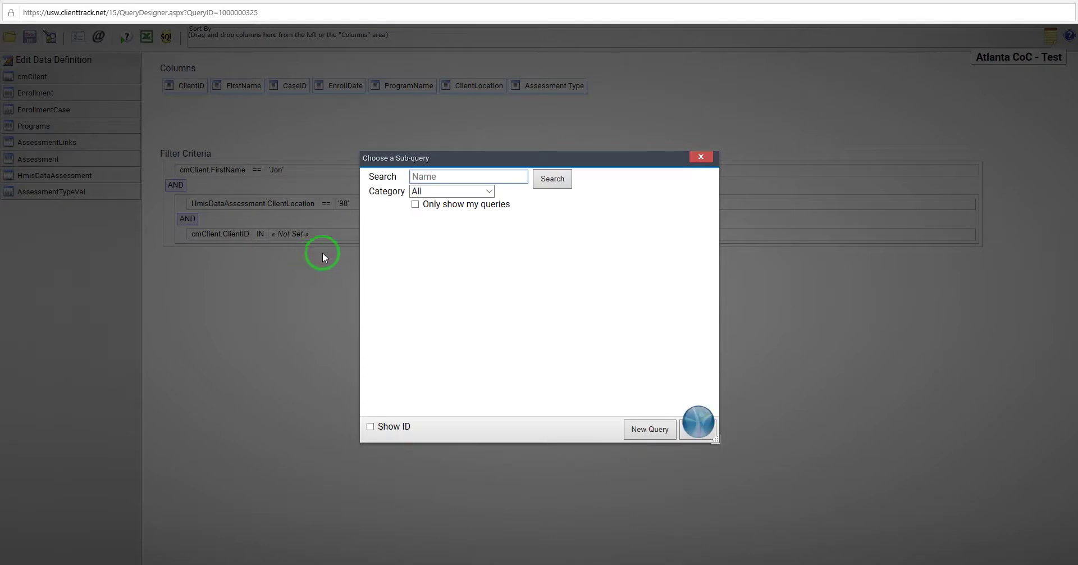
scroll(522, 387, "down", 1)
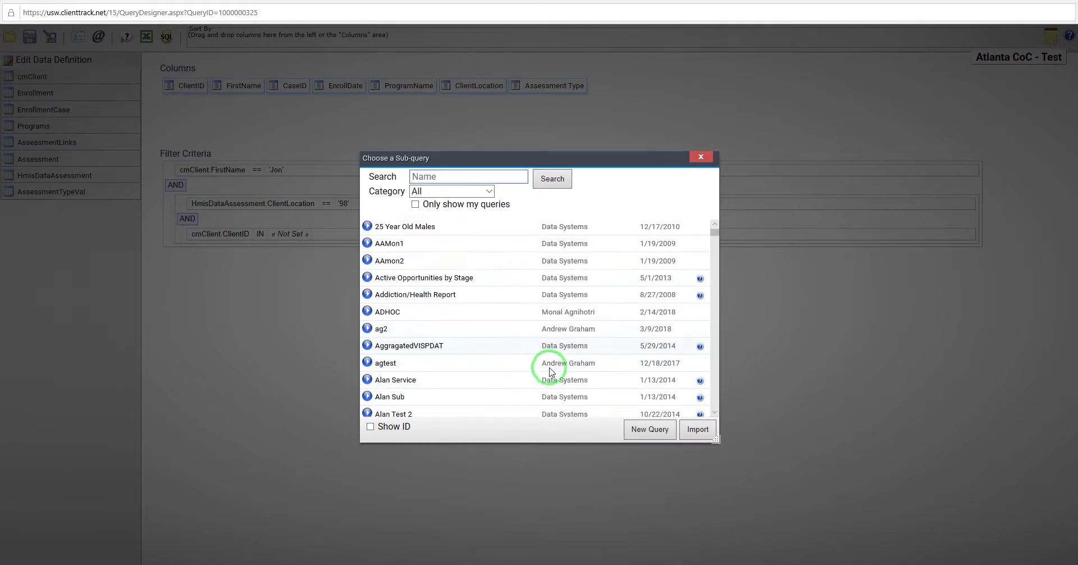
scroll(553, 274, "down", 3)
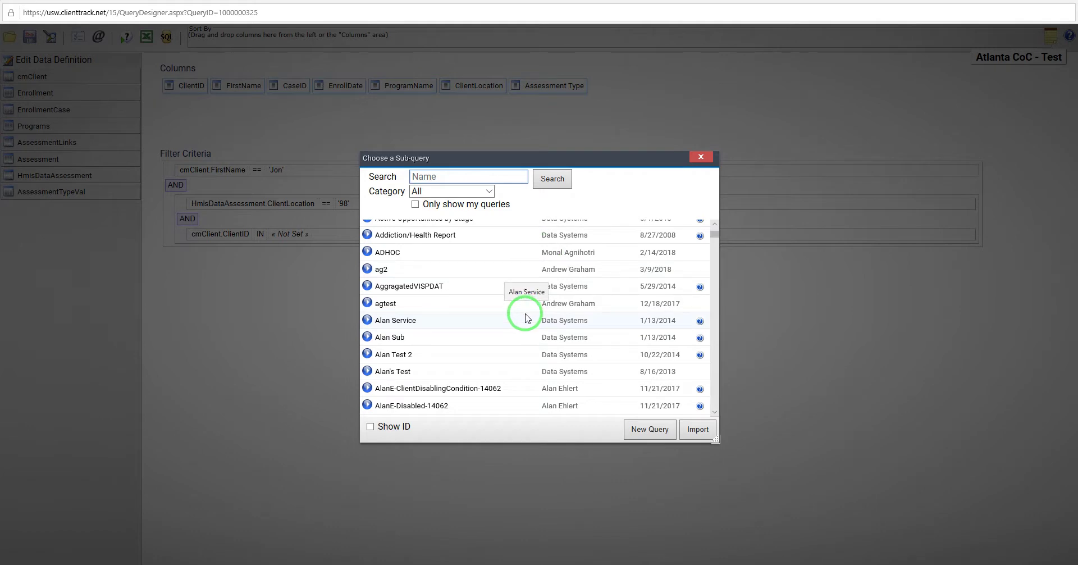
scroll(524, 323, "down", 2)
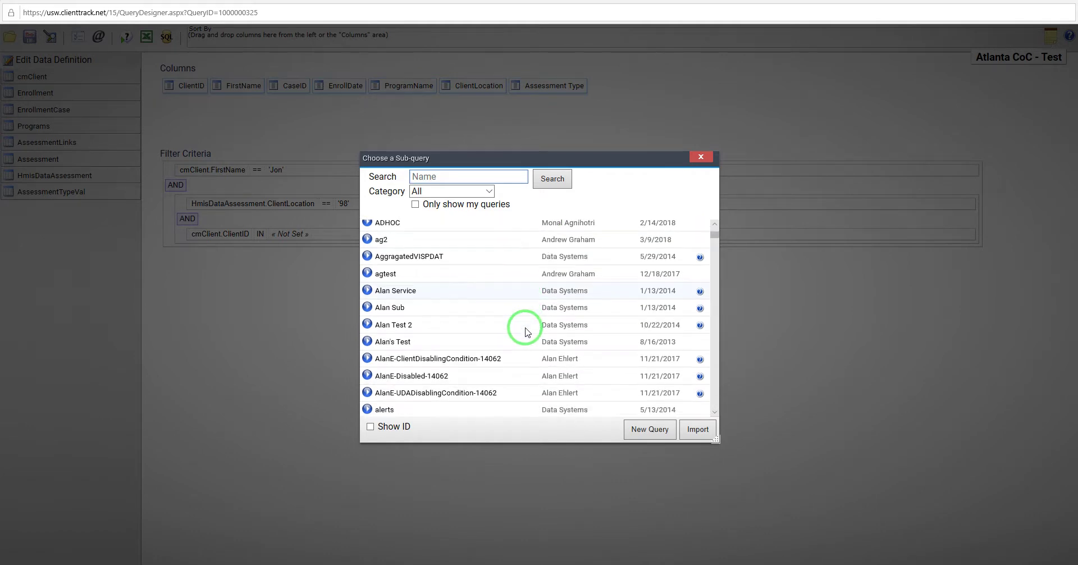
scroll(525, 325, "down", 2)
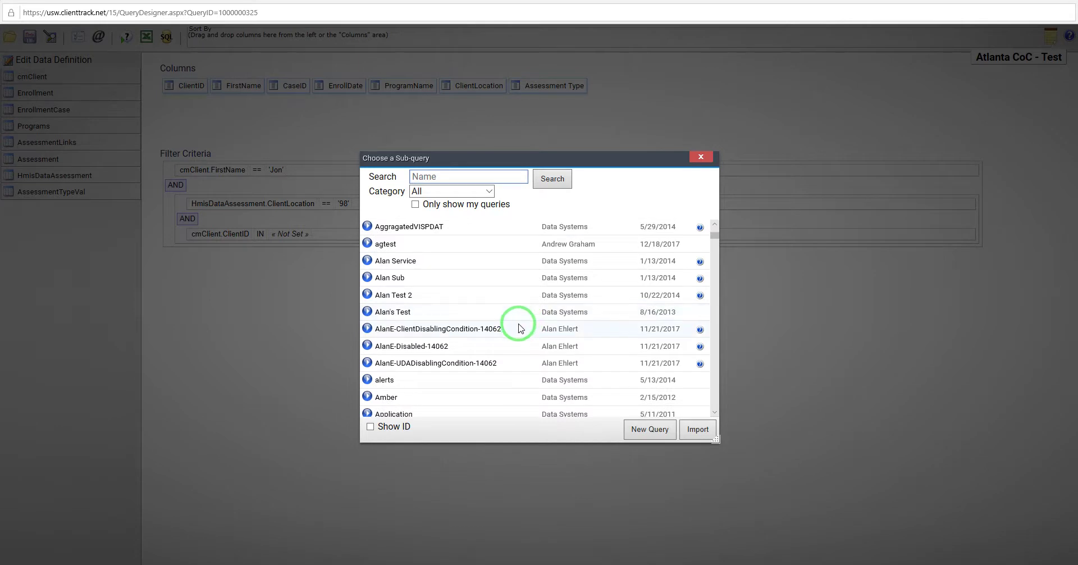
left_click(481, 349)
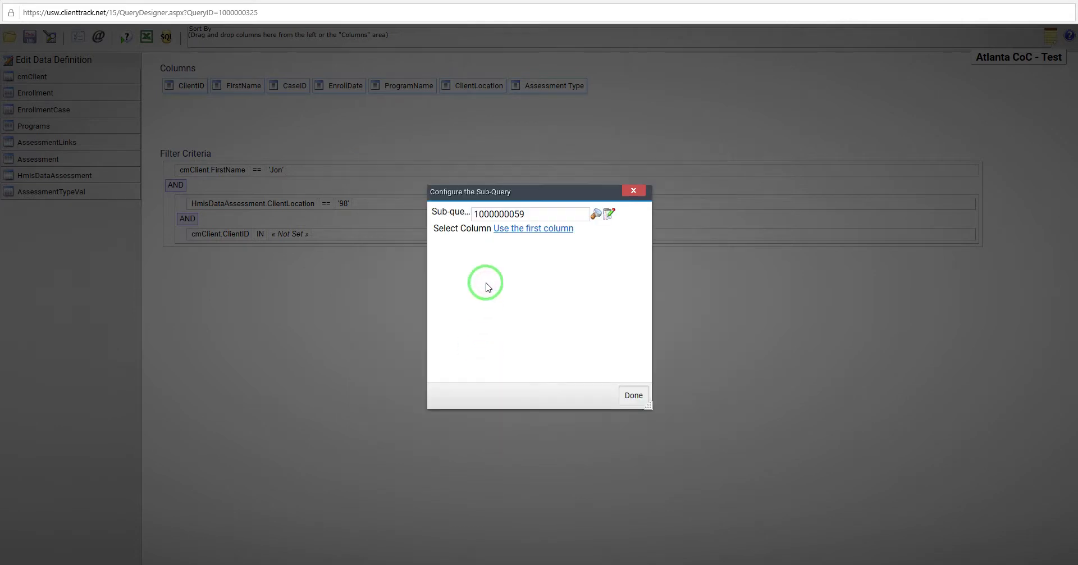
left_click(527, 230)
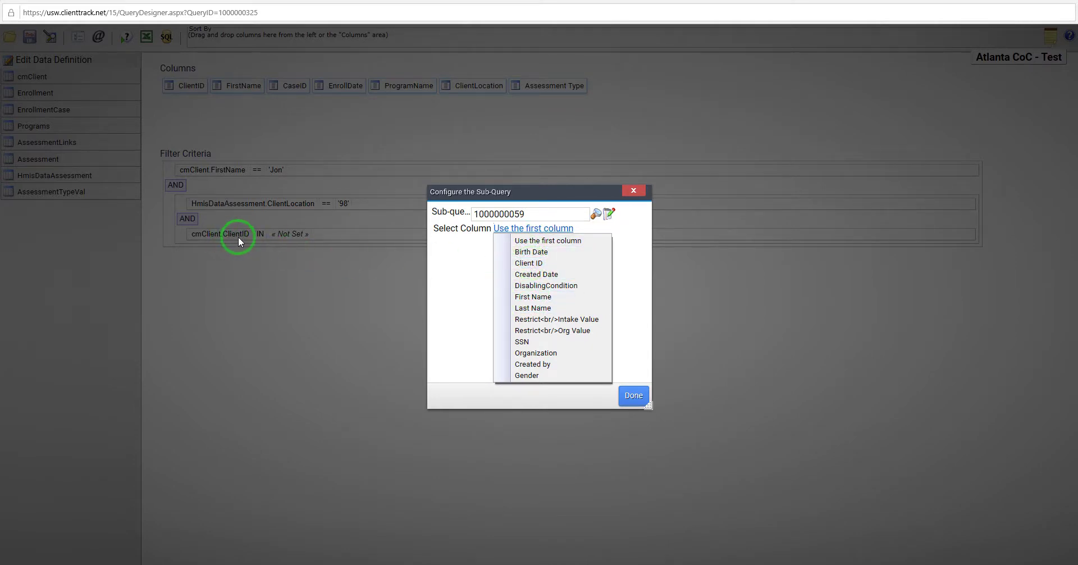
left_click(532, 268)
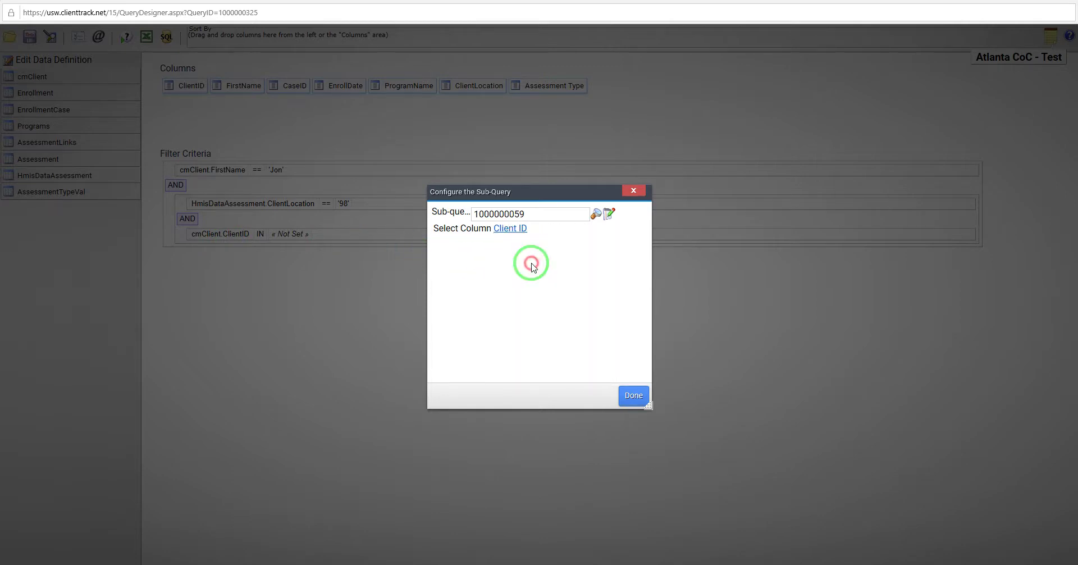
left_click(629, 396)
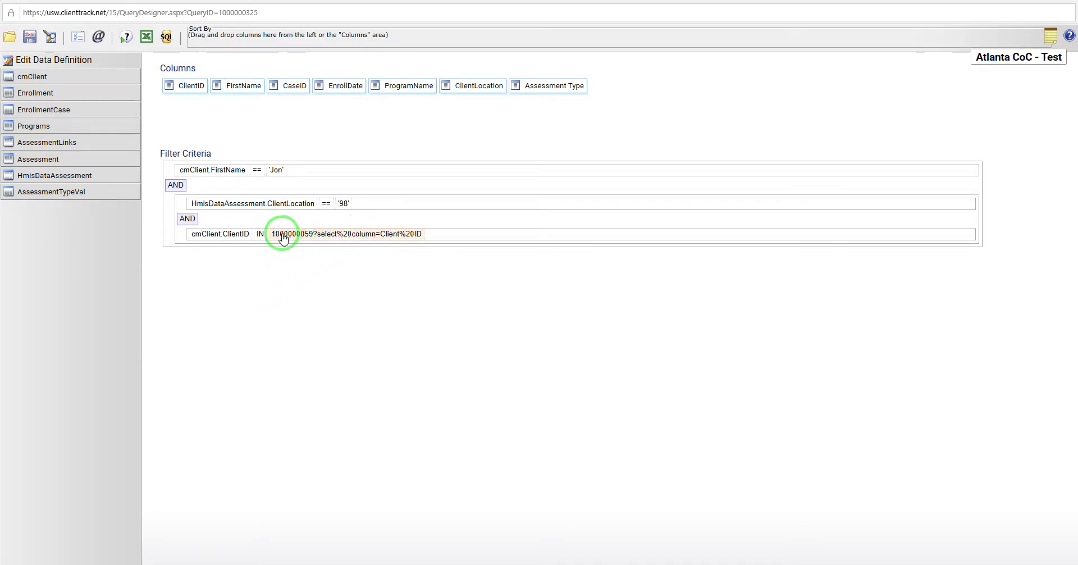
Step: Change the comparison operator of the cmClient.ClientID condition to ==
left_click(294, 237)
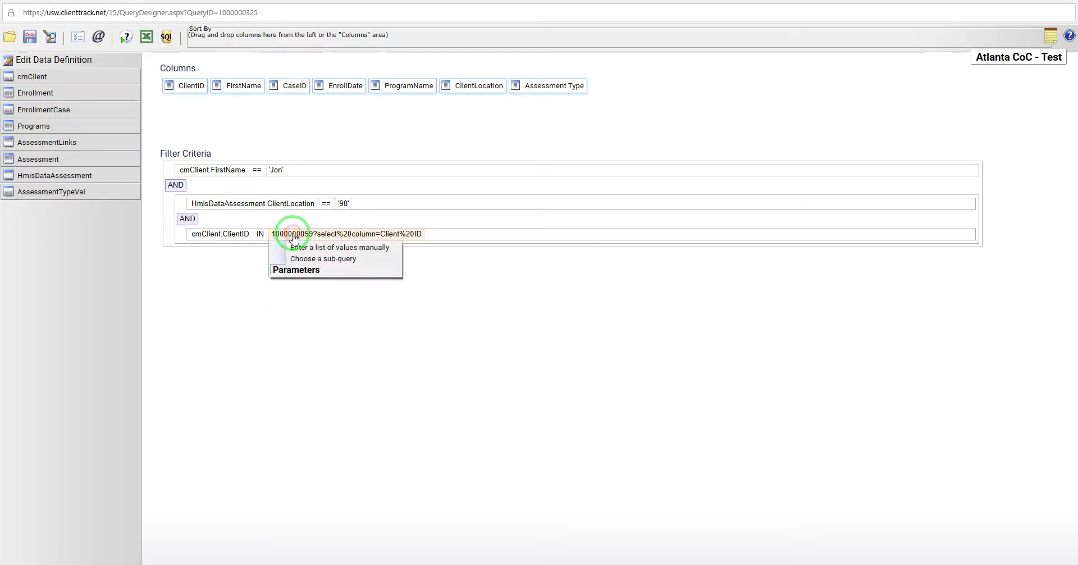
left_click(260, 234)
left_click(280, 270)
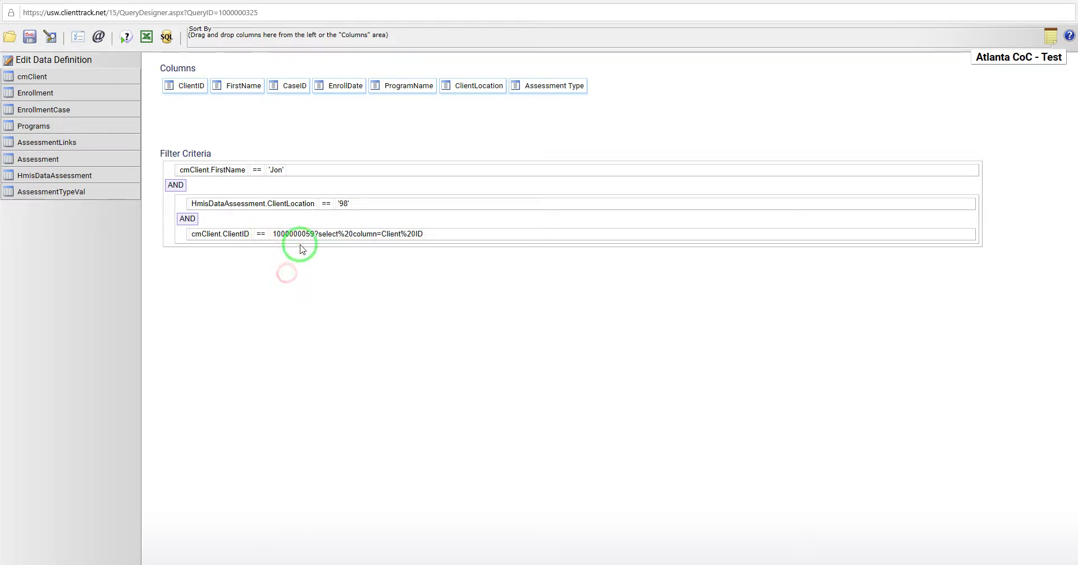
left_click(299, 236)
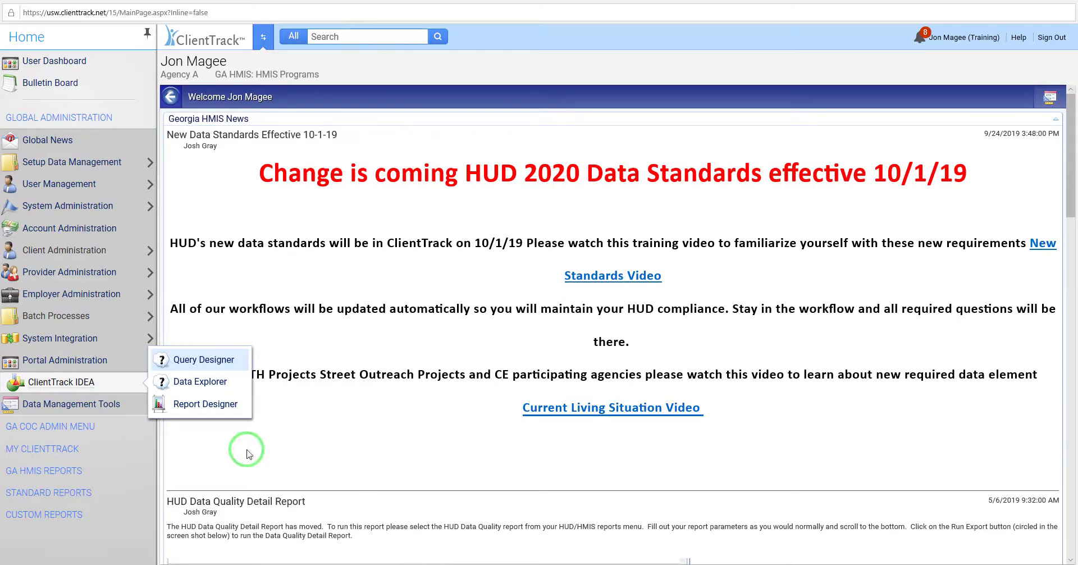
Step: Switch to the ClientTrack home page, open the Interim Housing Assessments custom client report, and close it
left_click(108, 517)
left_click(99, 251)
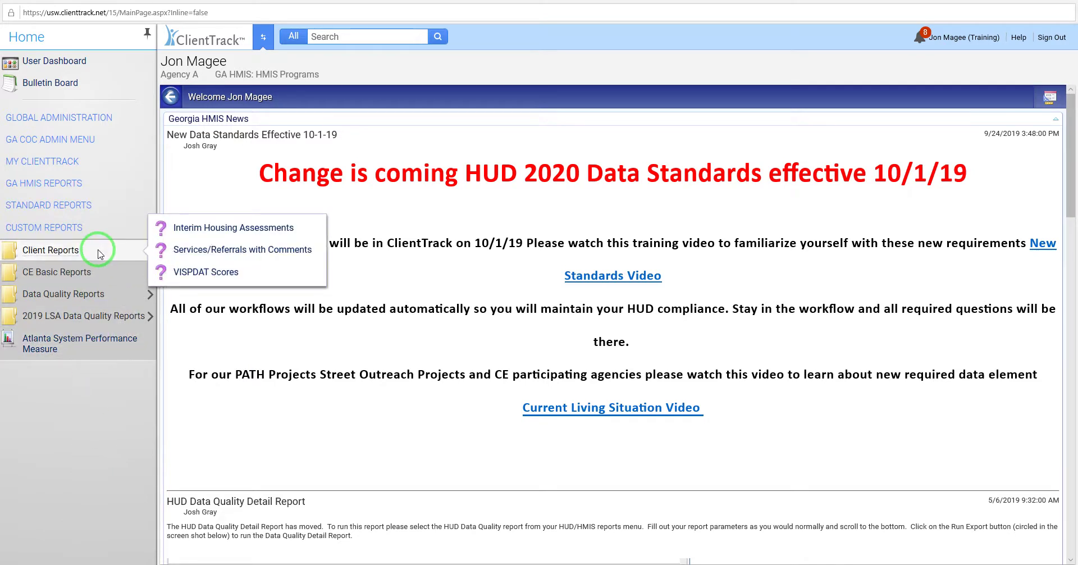
left_click(275, 230)
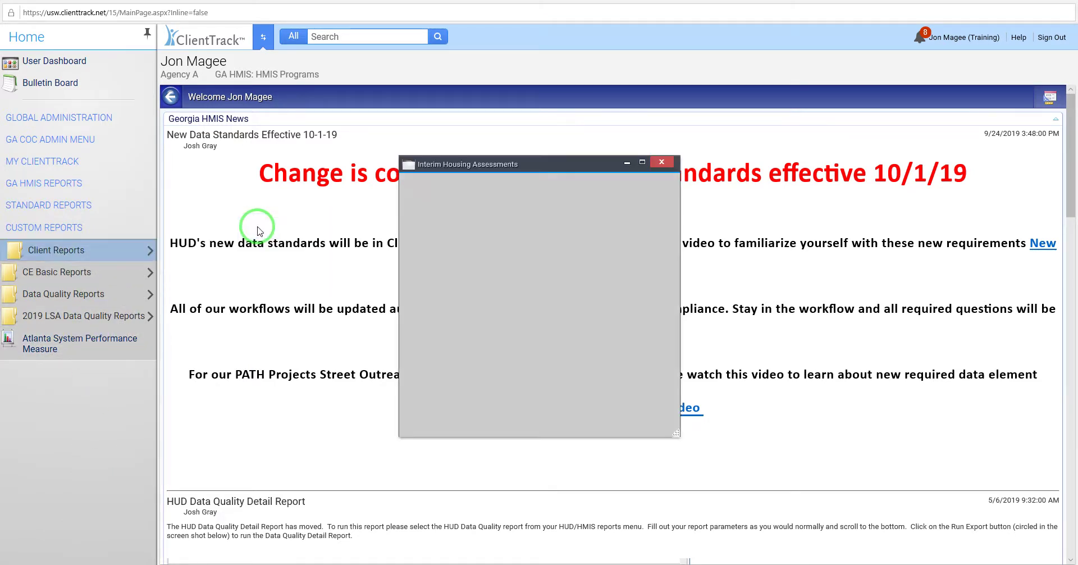
left_click(662, 163)
Step: Examine the Start Date and End Date parameters of the HoH Issues data quality report, and close it
mouse_move(135, 294)
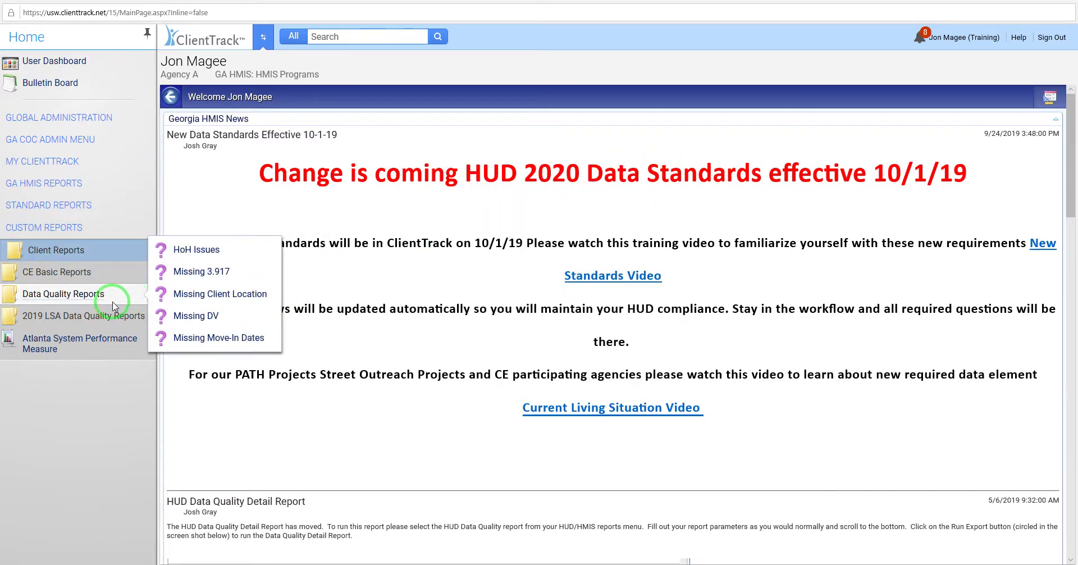
left_click(209, 255)
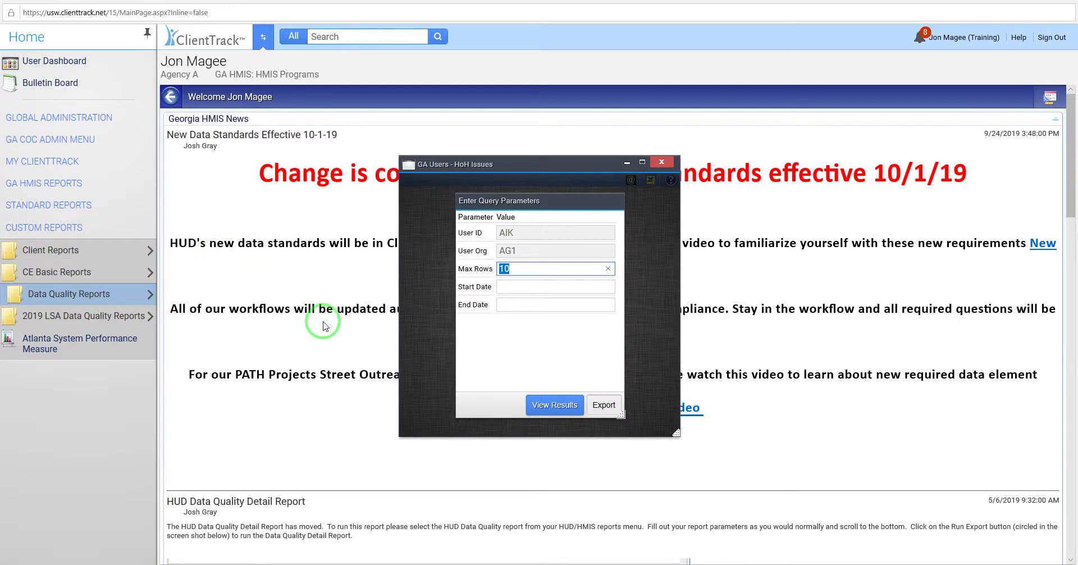
left_click(522, 288)
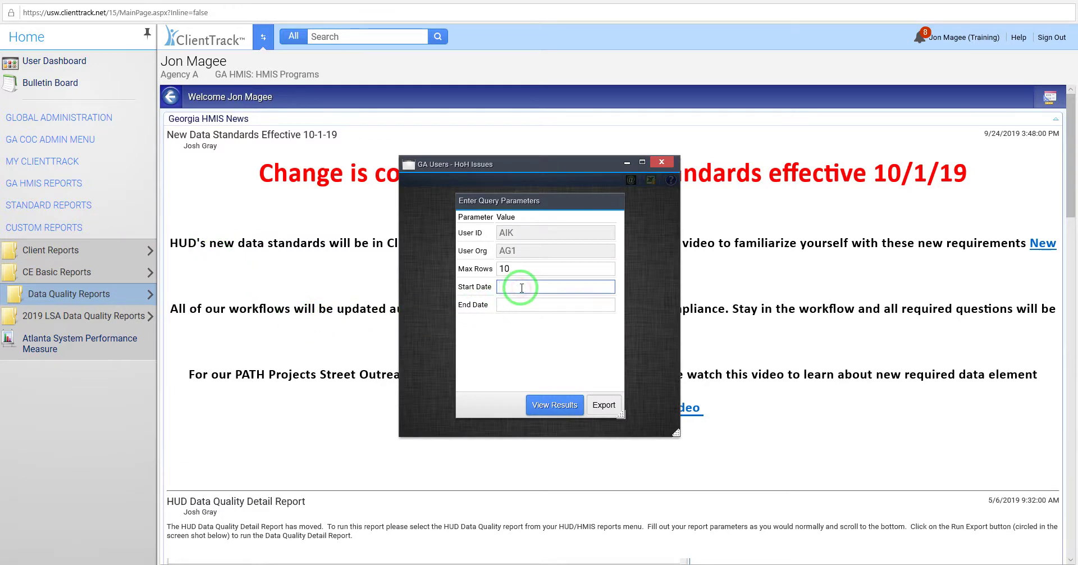
left_click(514, 305)
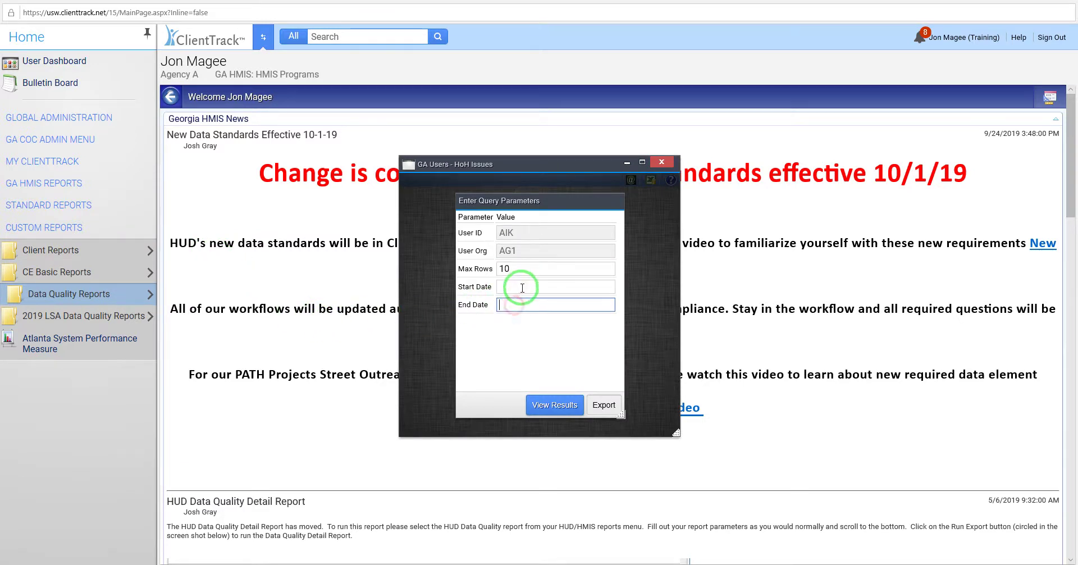
left_click(522, 288)
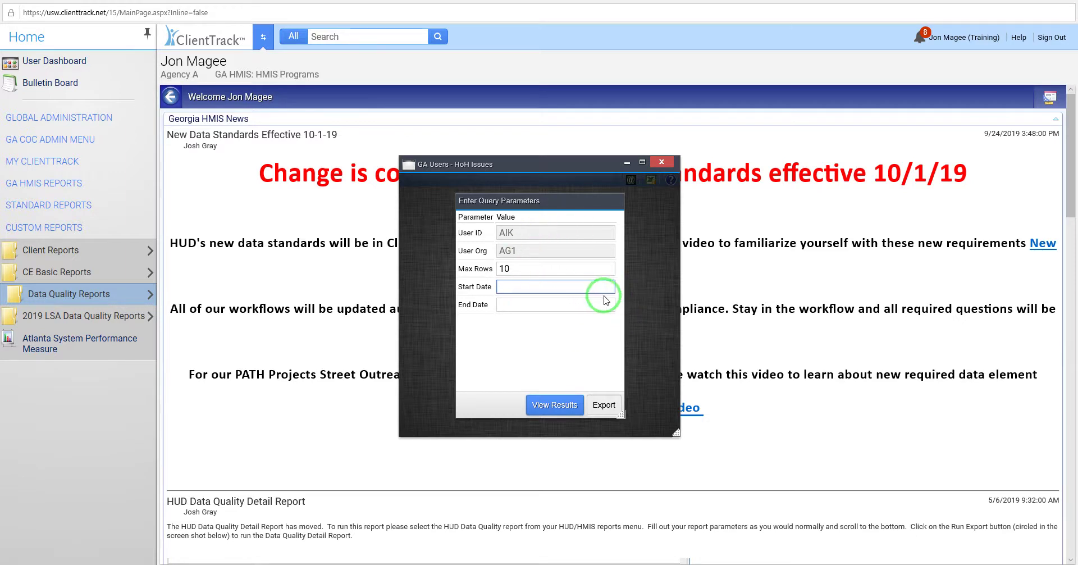
left_click(514, 305)
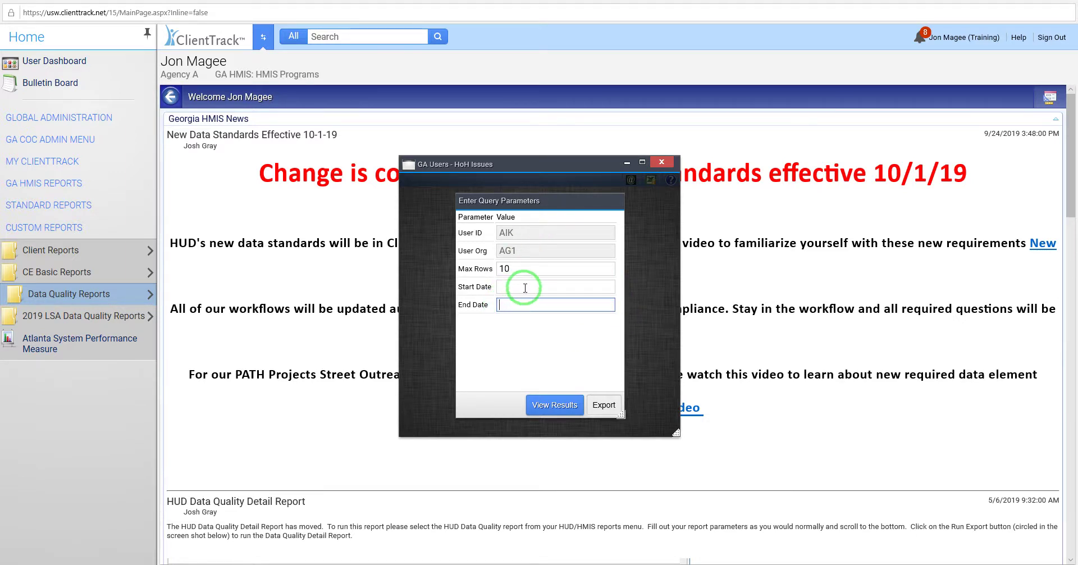
left_click(526, 287)
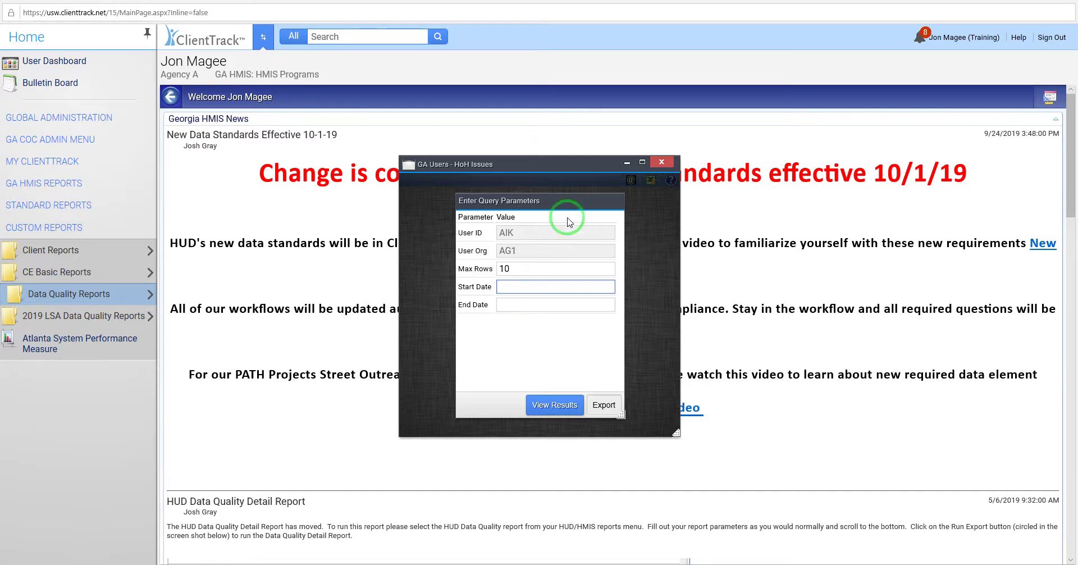
left_click(661, 162)
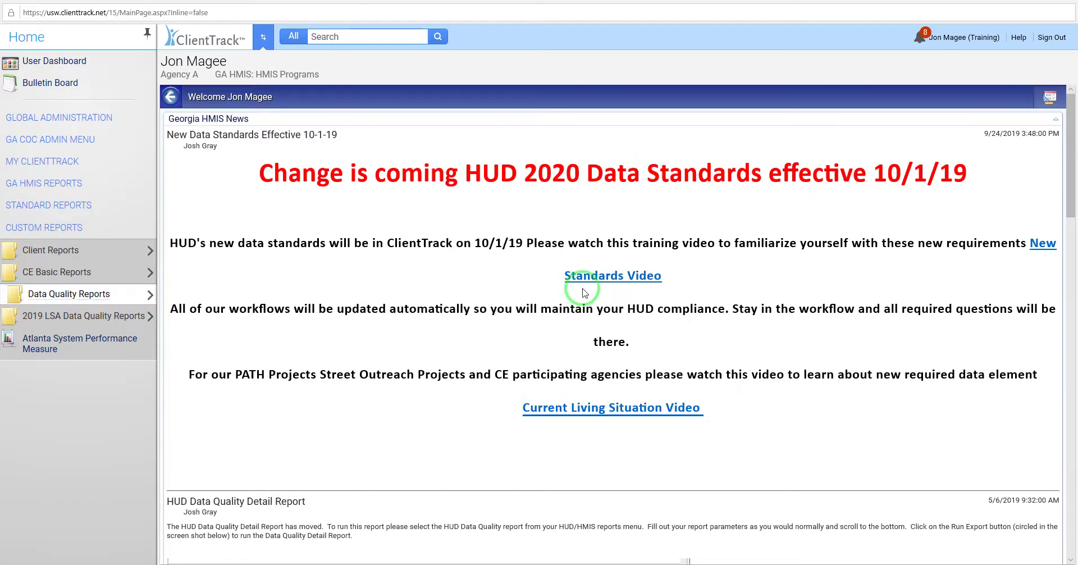
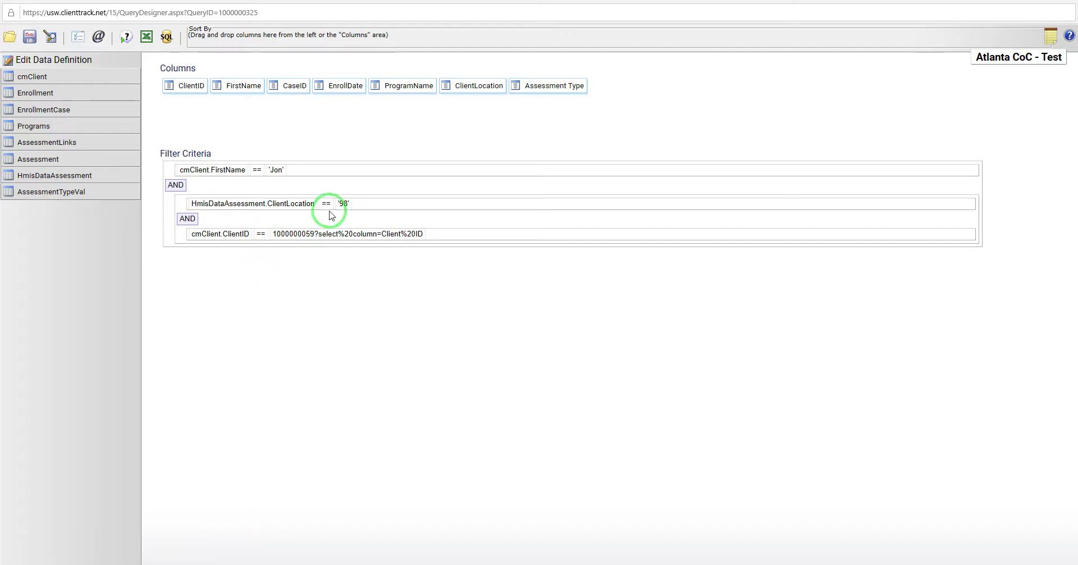
Step: In the query designer, replace the cmClient.ClientID operand with Enrollment.EnrollDate and set its comparison value to 1/1/15
left_click(229, 235)
mouse_move(253, 361)
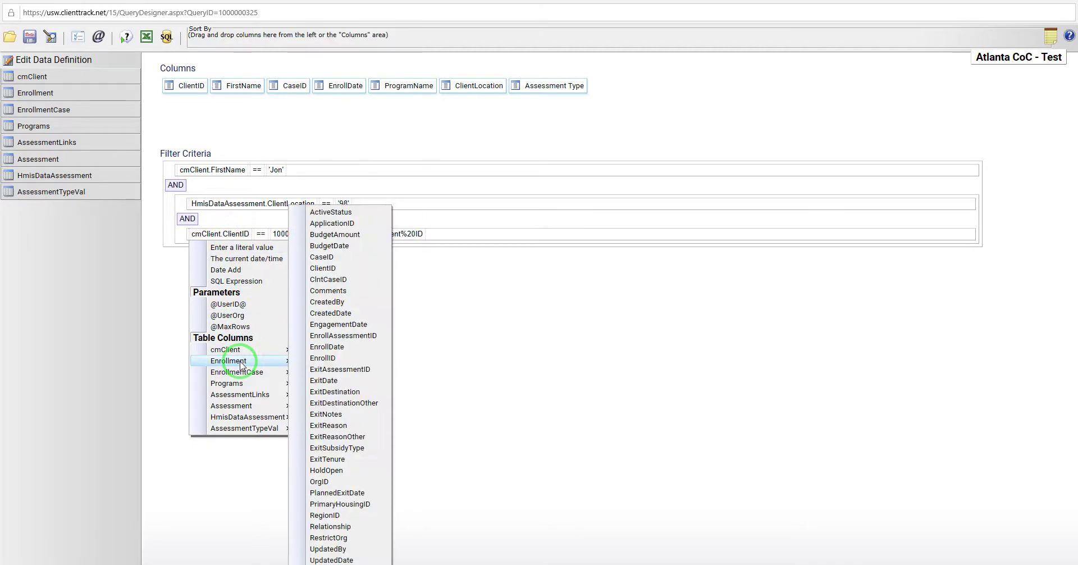
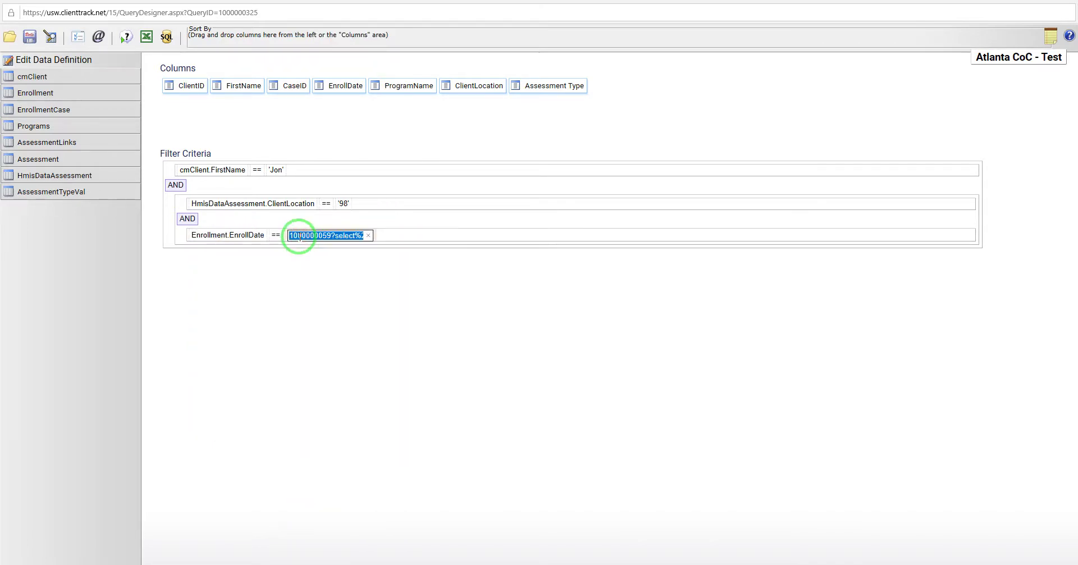
type("1/1/15")
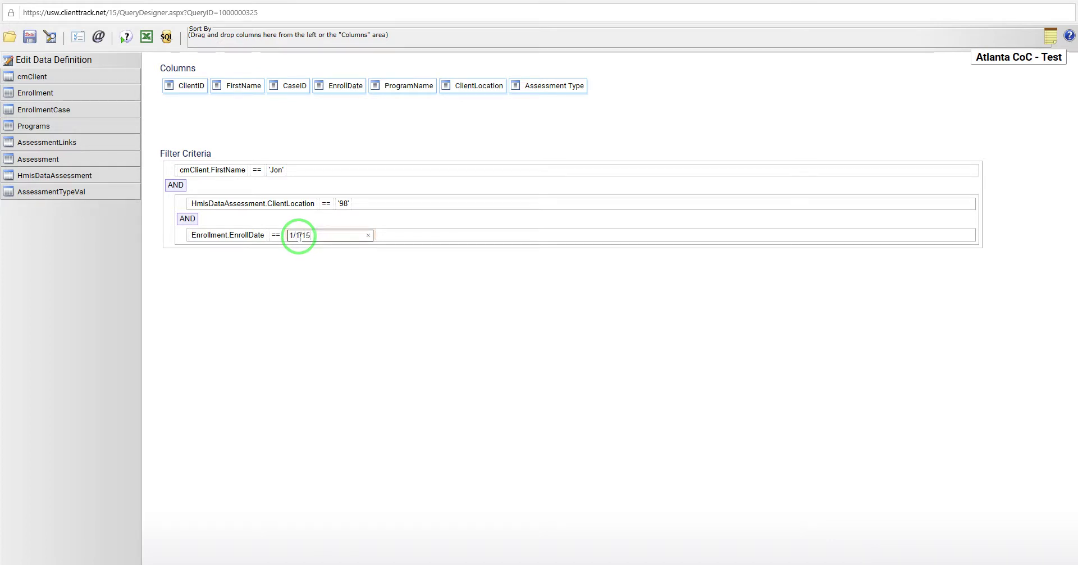
left_click(324, 327)
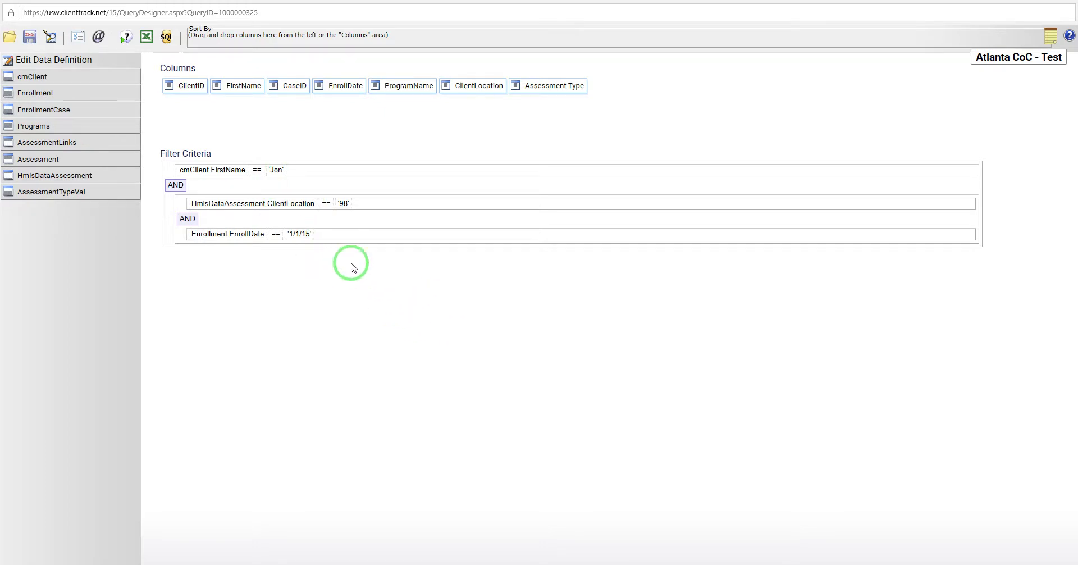
Step: Try to add a query parameter named "Enroll Date"
left_click(99, 39)
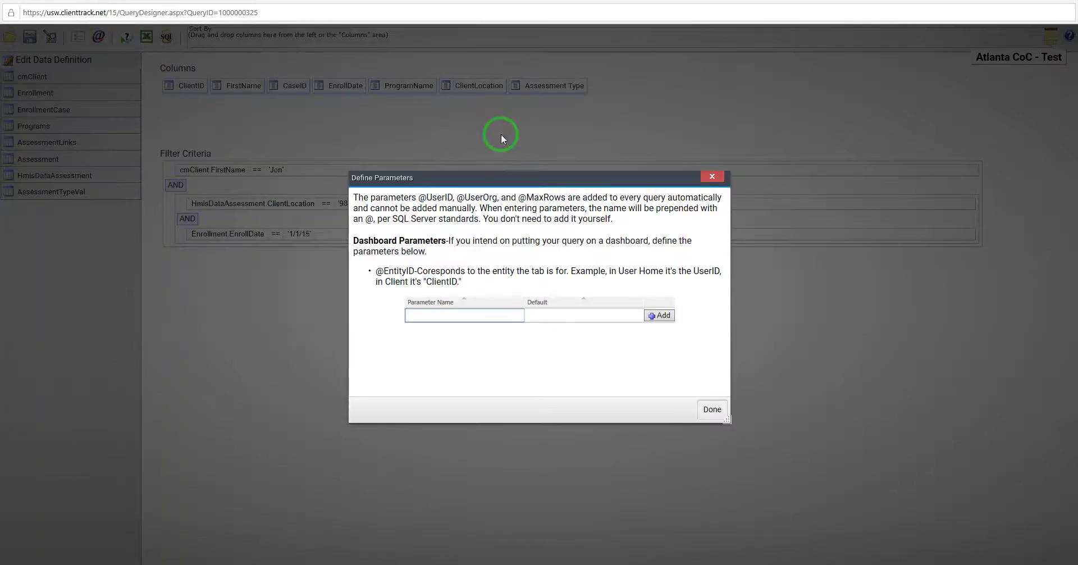
left_click(456, 315)
left_click(453, 317)
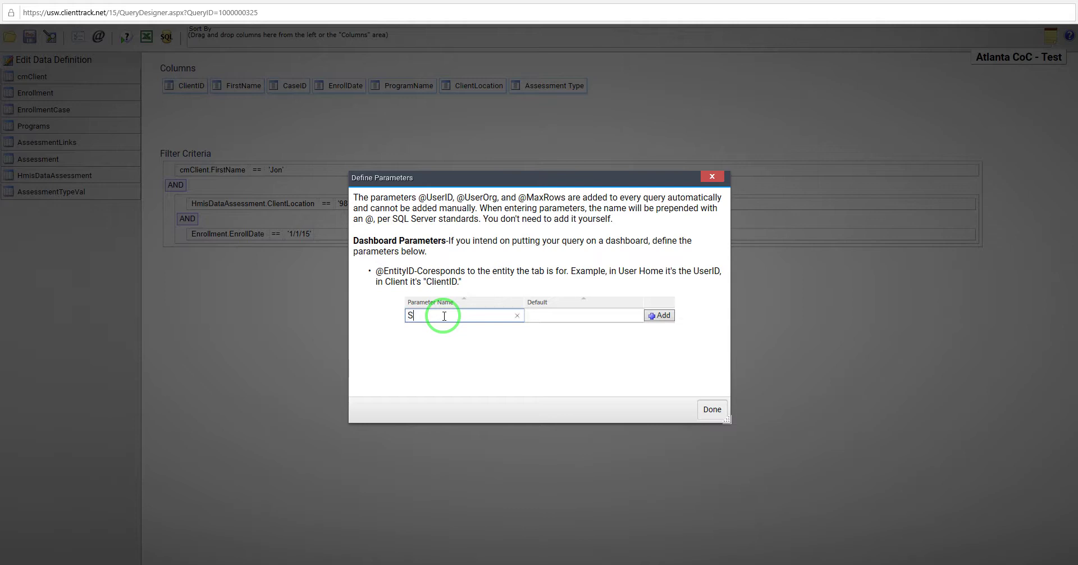
type("Start Date")
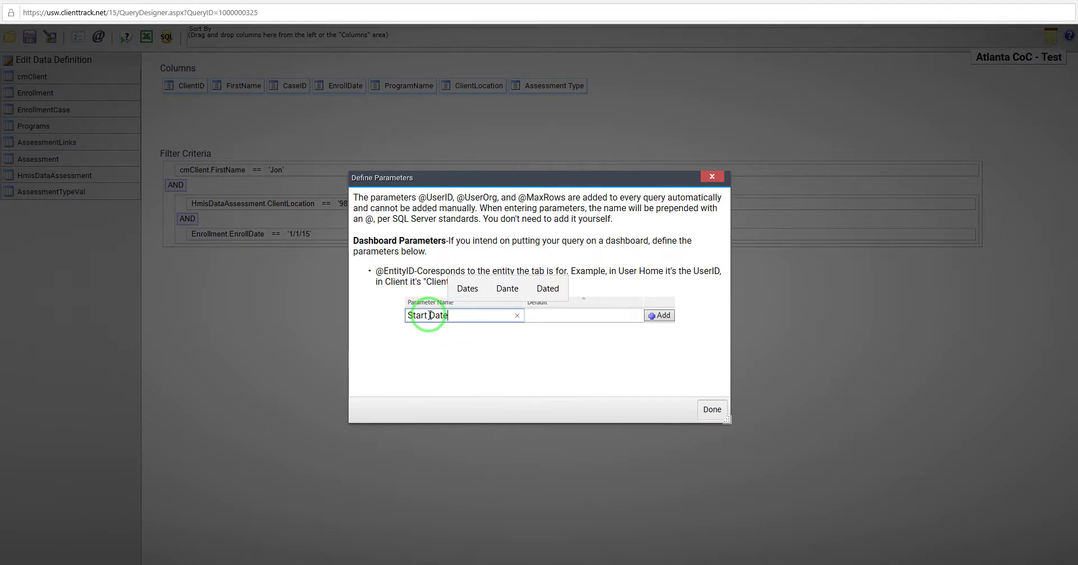
left_click_drag(429, 315, 403, 316)
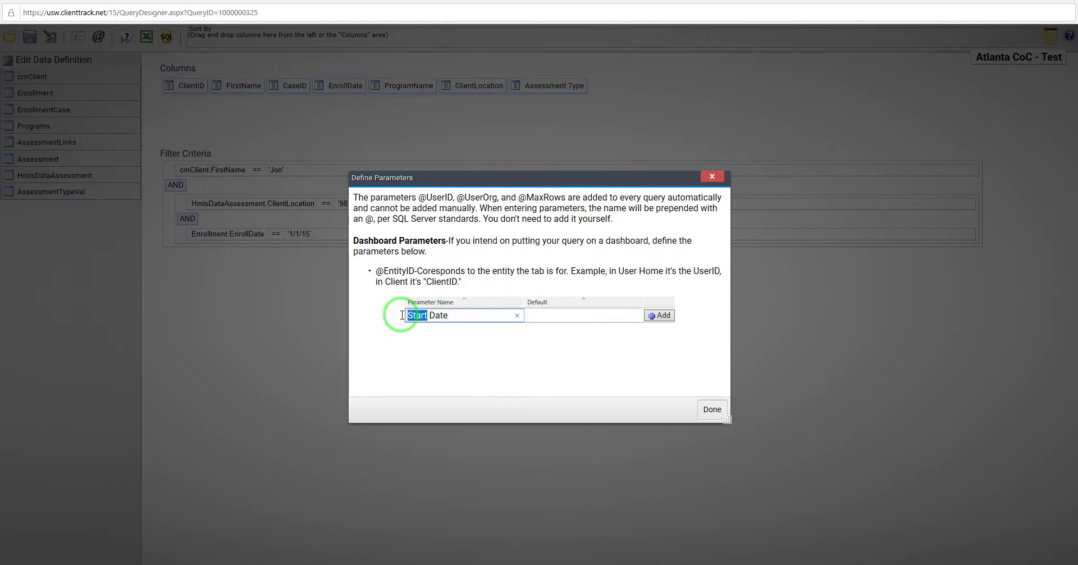
type("Enroll")
left_click(480, 340)
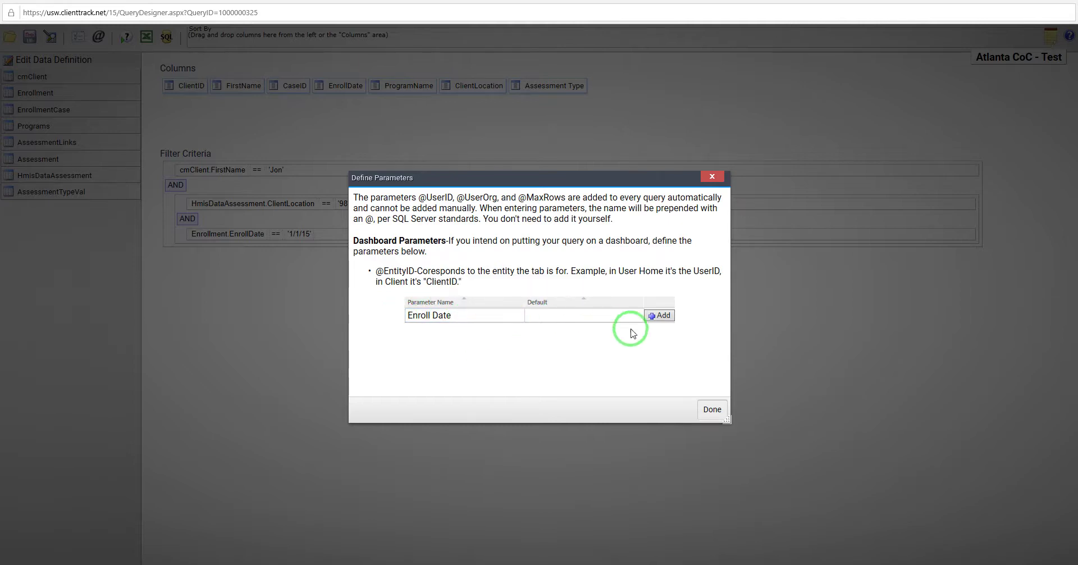
left_click(662, 317)
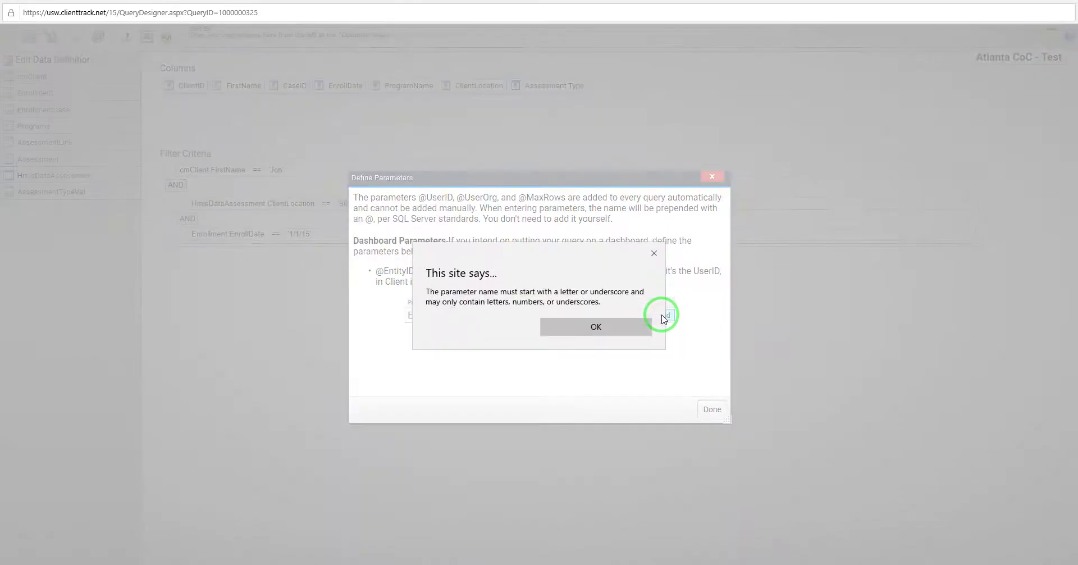
left_click(591, 327)
Step: Correct the parameter name to Enroll_Date, add it without a default, and finish defining parameters
left_click(432, 316)
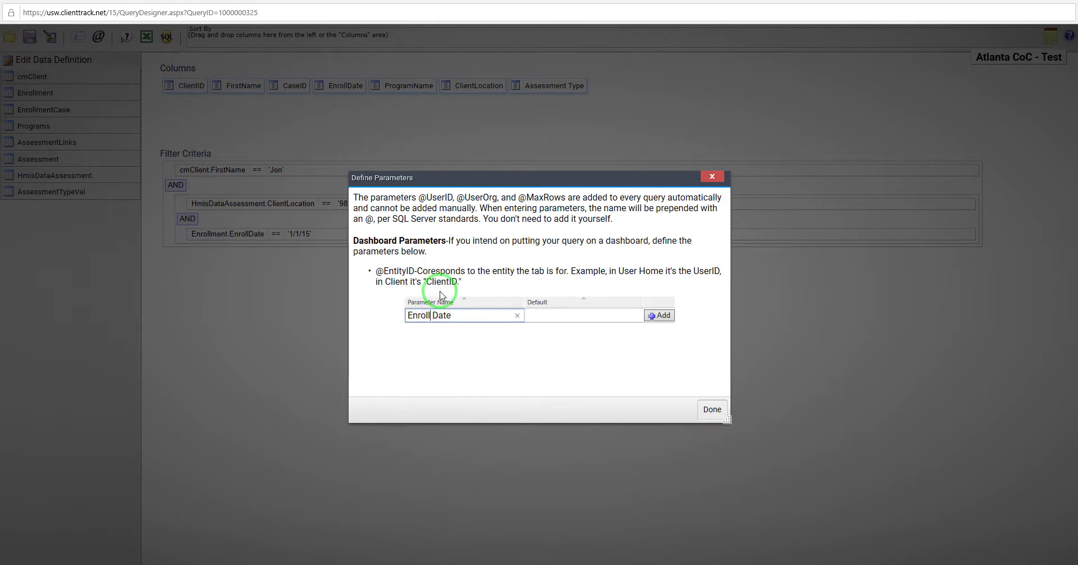
key("Delete")
type("_")
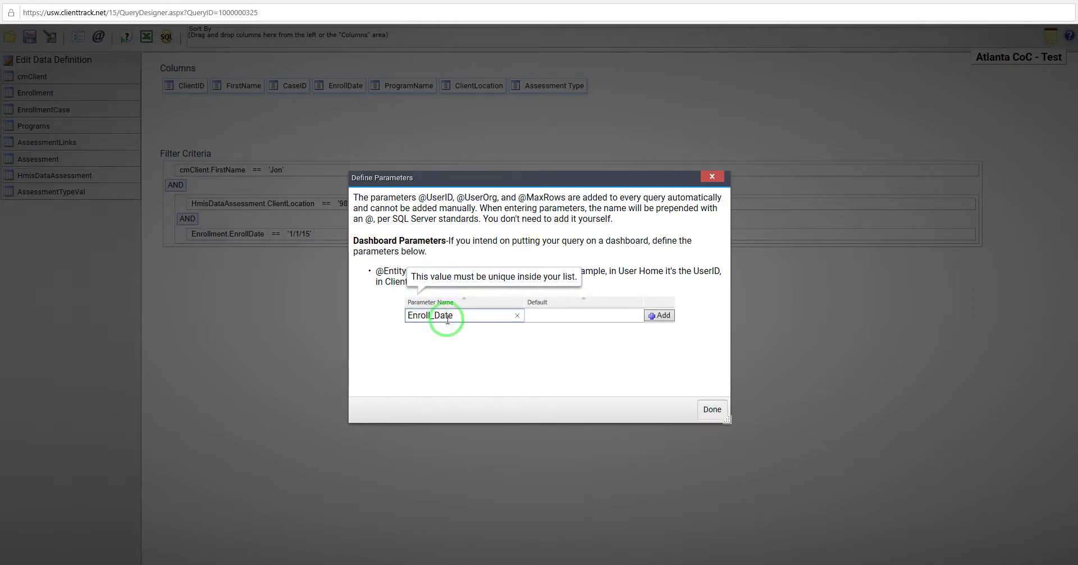
left_click(661, 316)
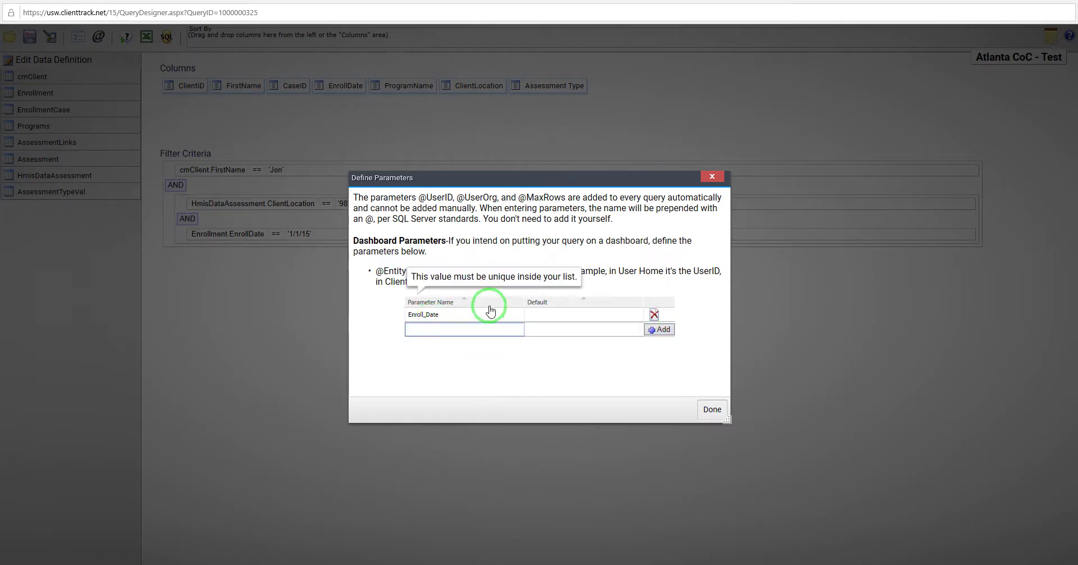
left_click(717, 415)
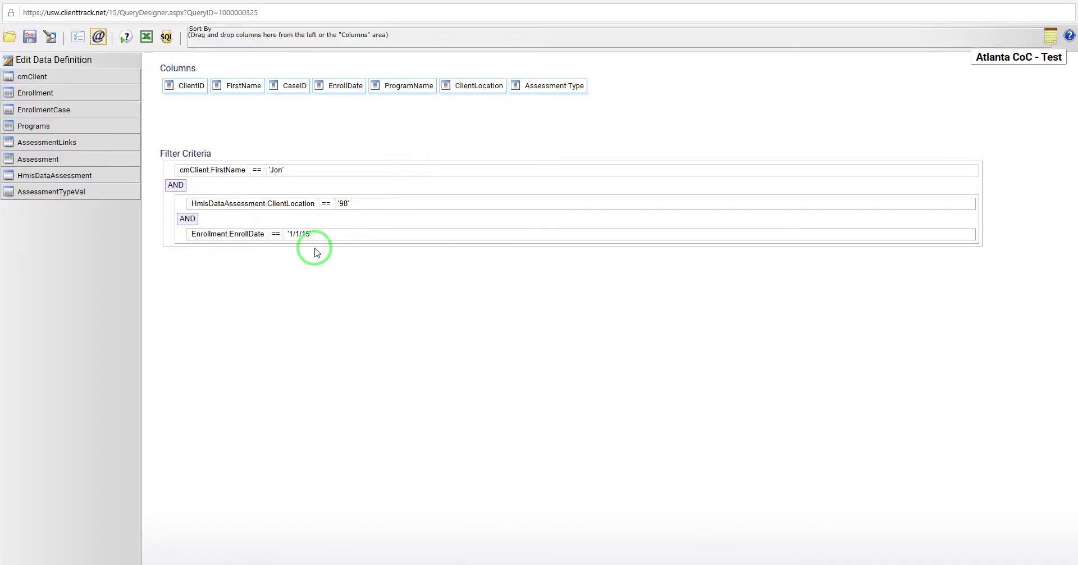
left_click(299, 234)
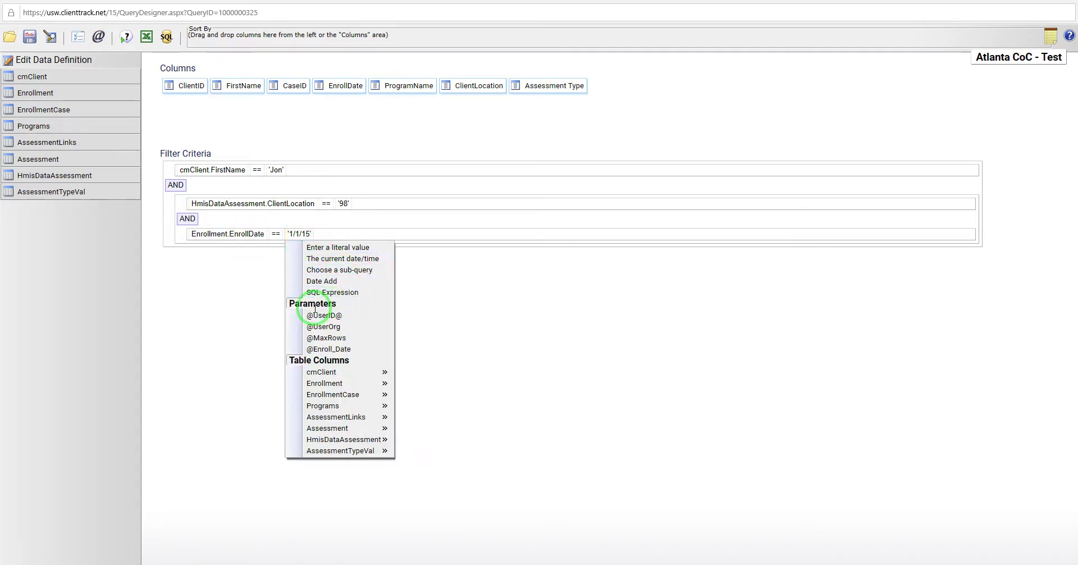
left_click(333, 349)
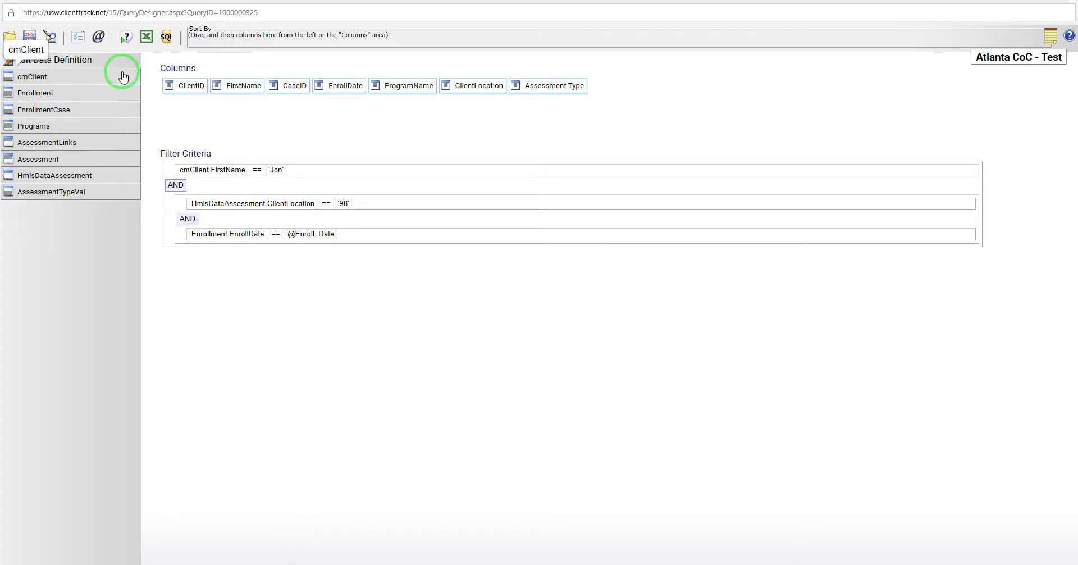
left_click(126, 37)
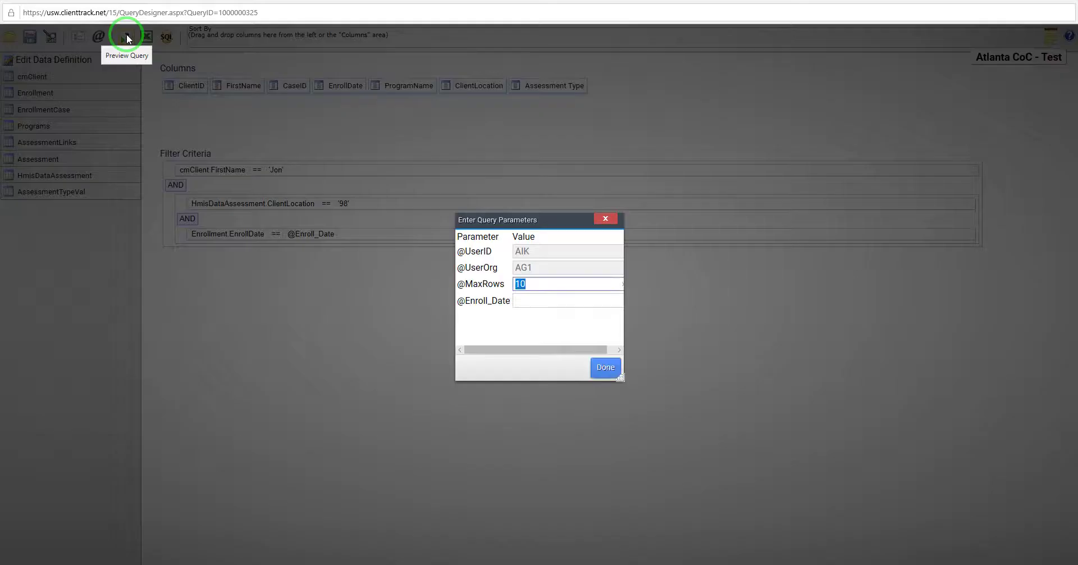
left_click(541, 299)
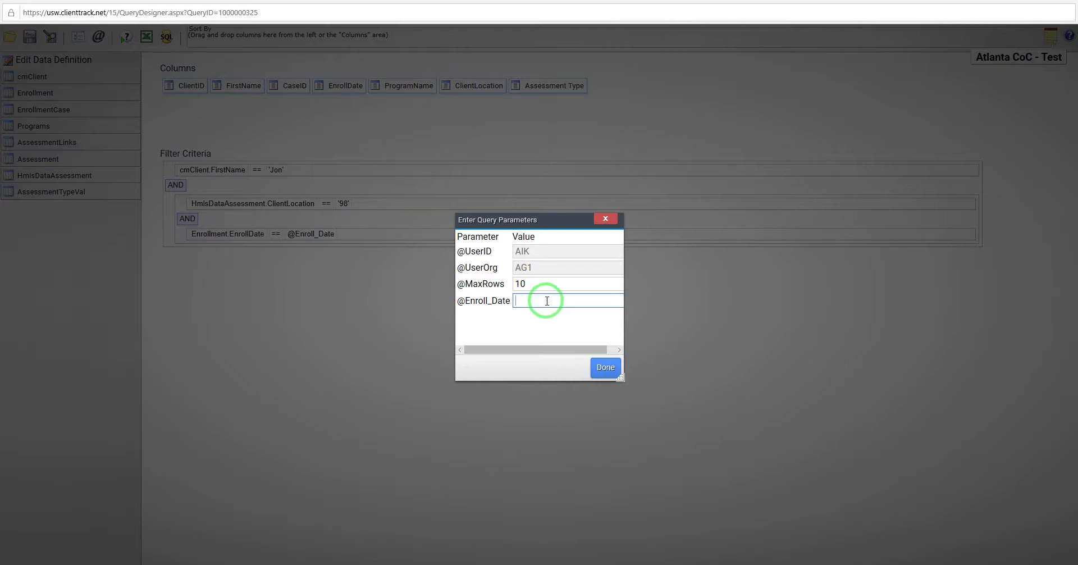
left_click(605, 218)
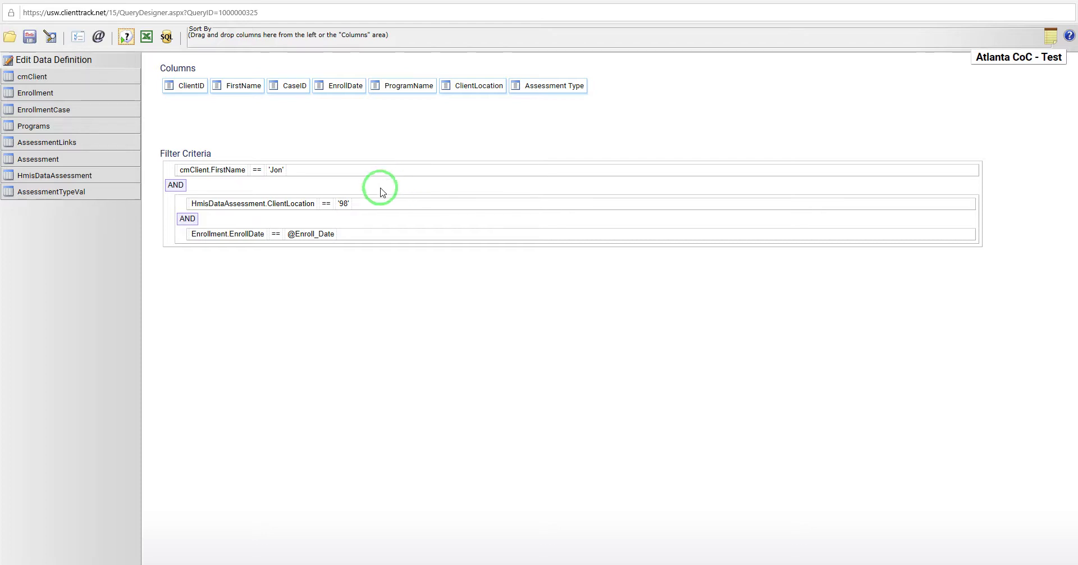
left_click(317, 234)
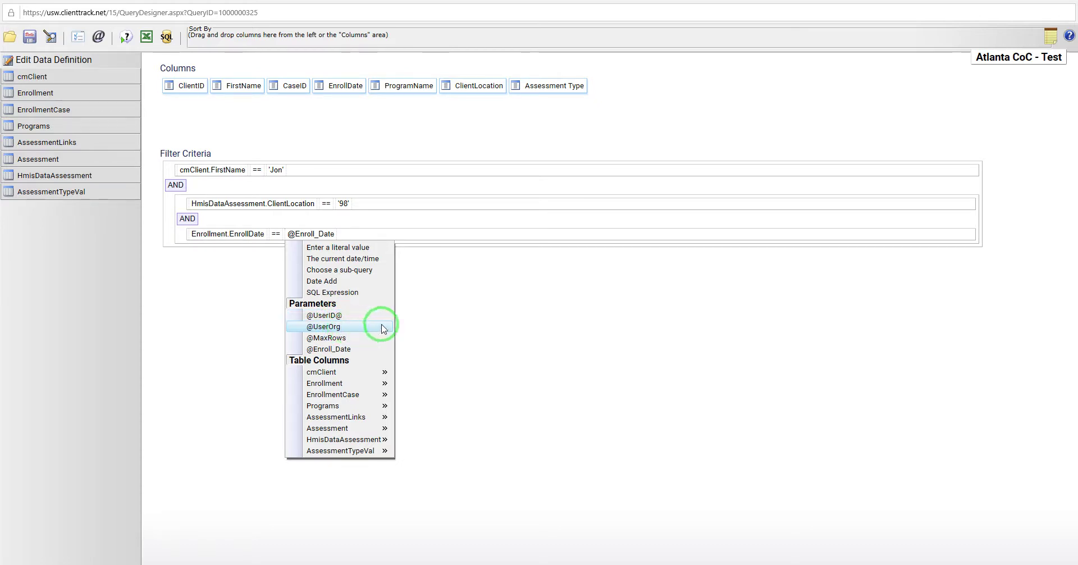
left_click(476, 315)
left_click(250, 234)
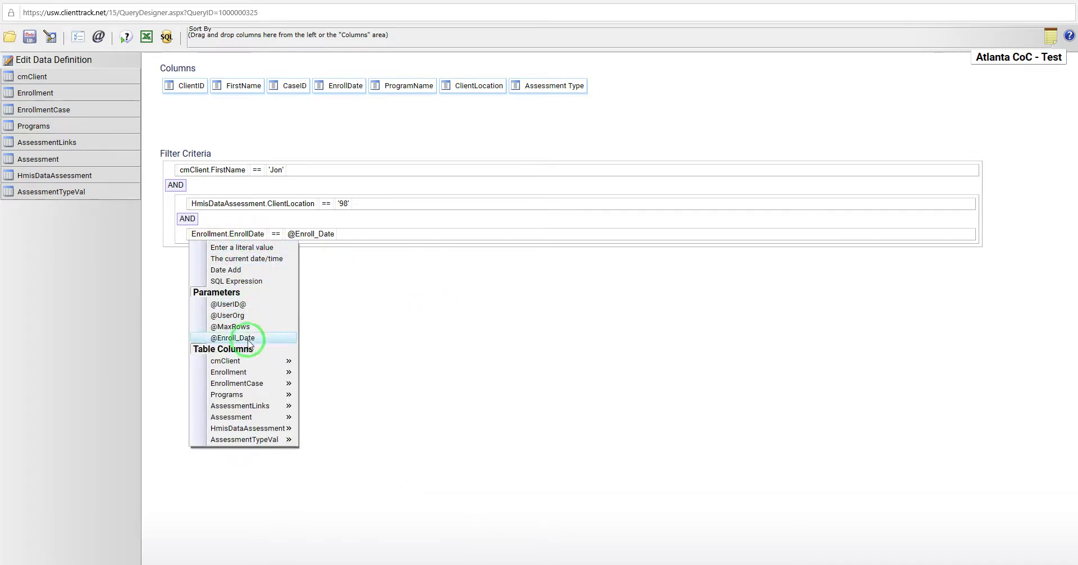
mouse_move(245, 376)
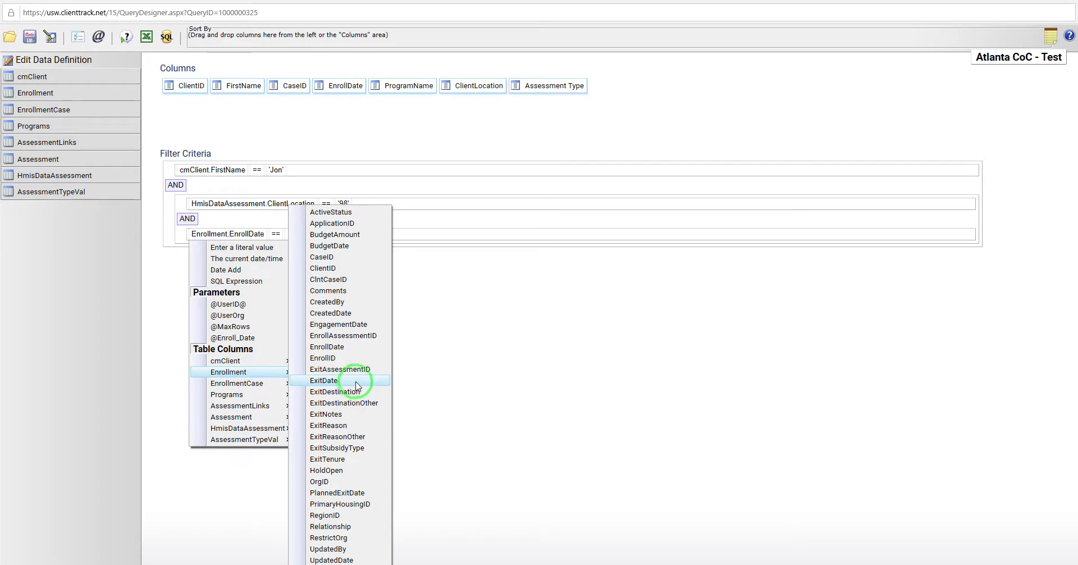
left_click(358, 484)
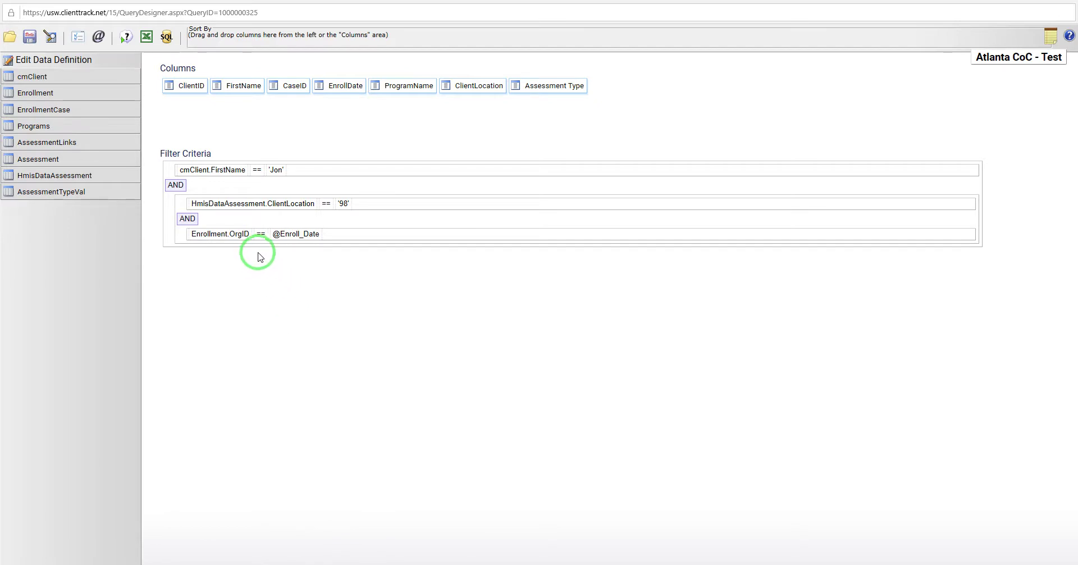
left_click(282, 234)
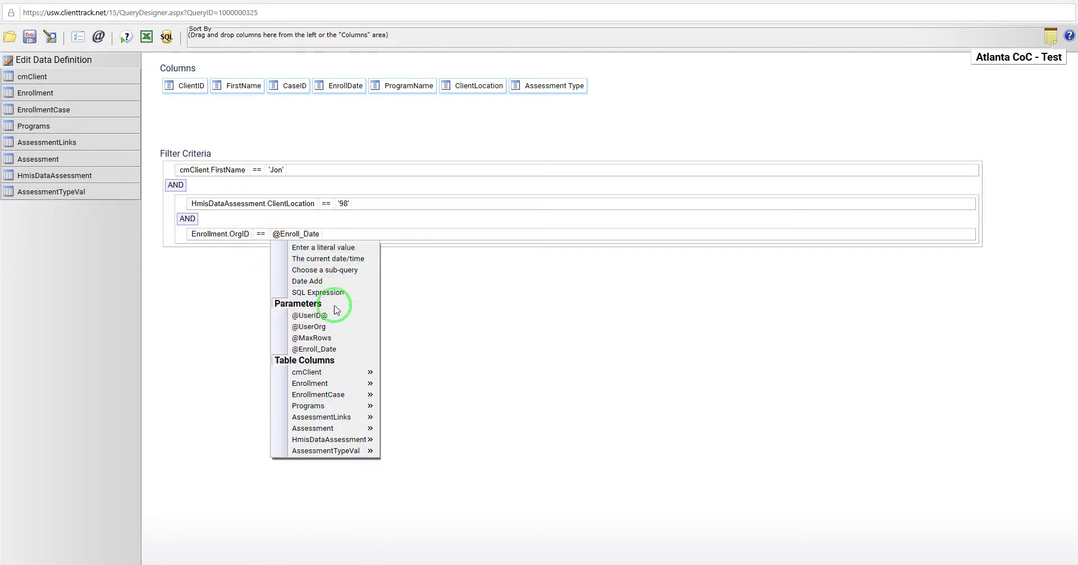
left_click(314, 327)
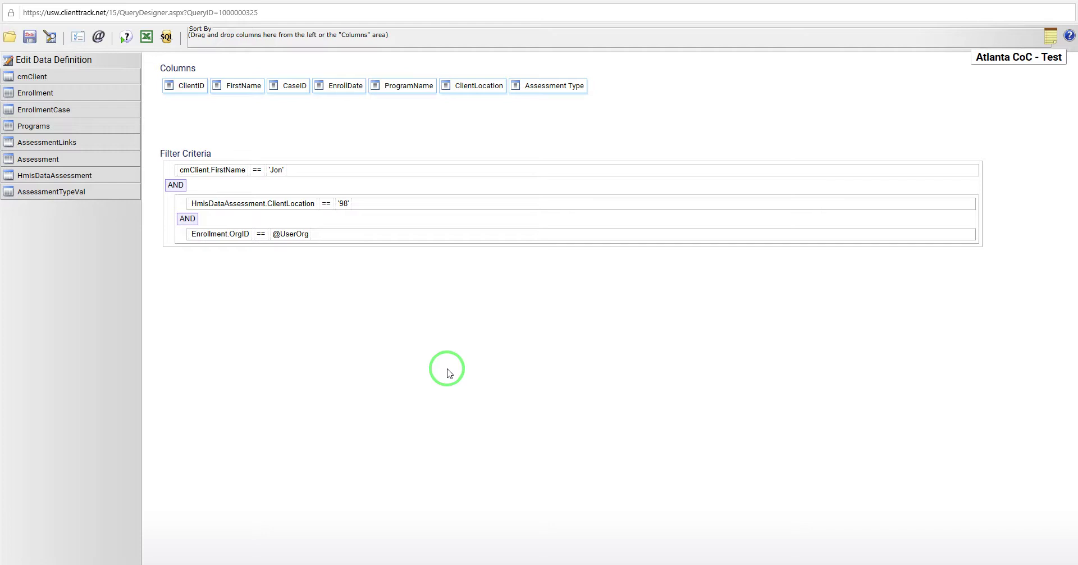
Step: Switch to the ClientTrack home page, view the parameters of the Missing 3.917 data quality report, and close it
left_click(451, 564)
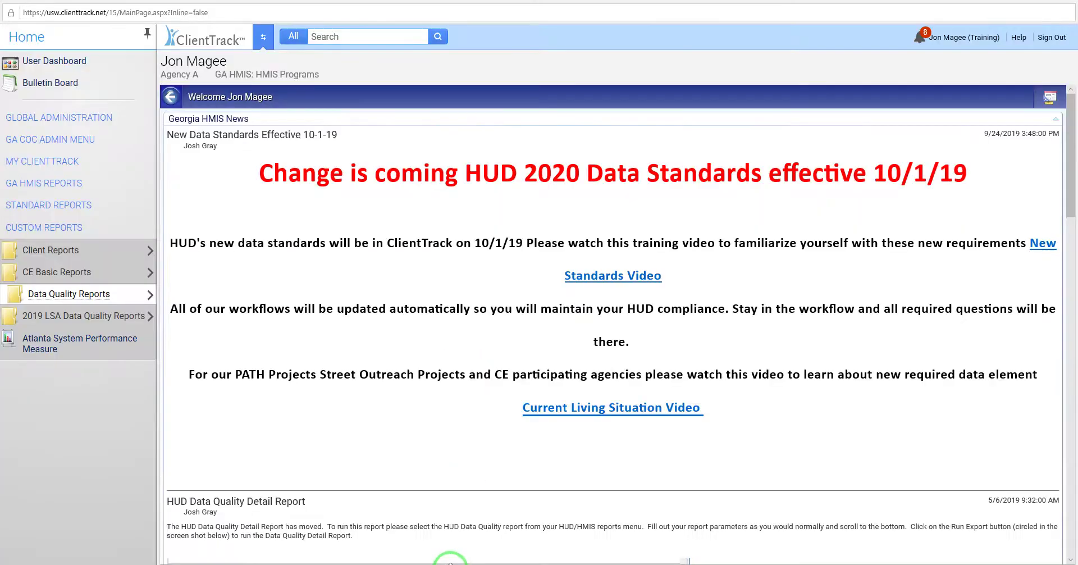
left_click(123, 302)
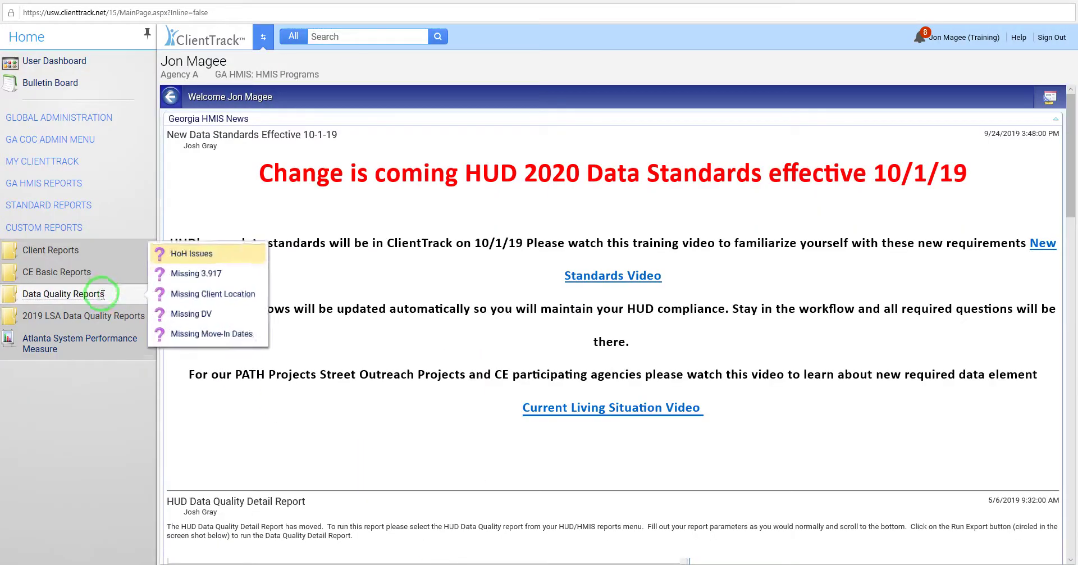
left_click(216, 275)
left_click(275, 281)
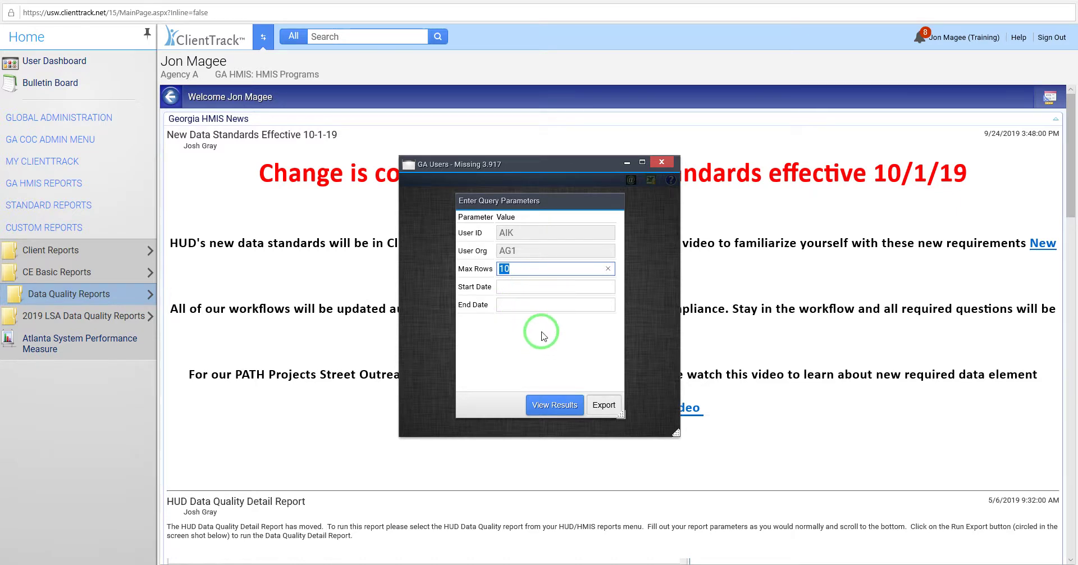
left_click(662, 164)
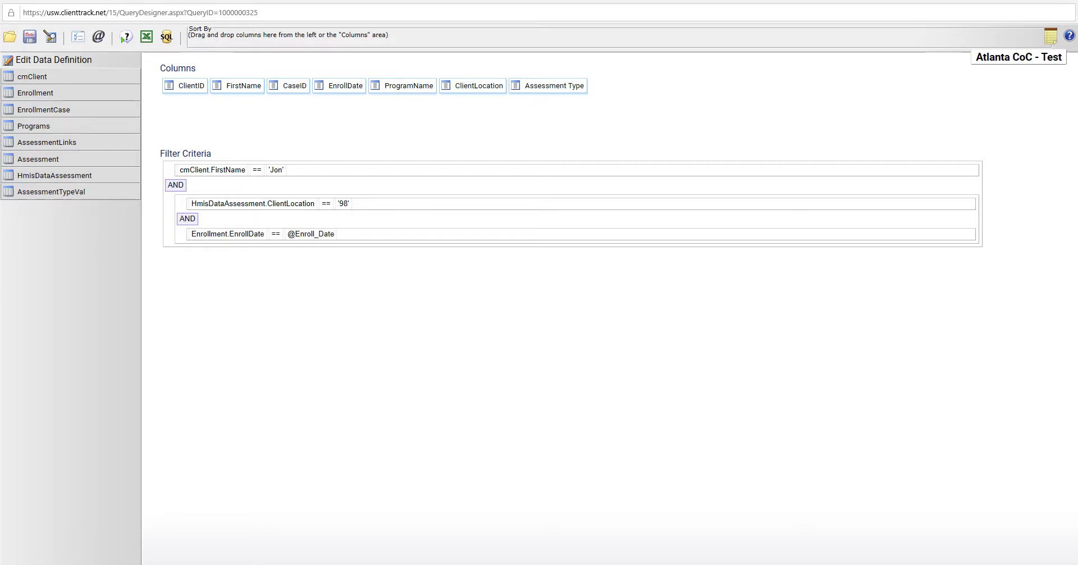
Step: Delete the Enrollment.EnrollDate and HmisDataAssessment.ClientLocation conditions from the filter criteria, keeping only the cmClient.FirstName condition
left_click(187, 220)
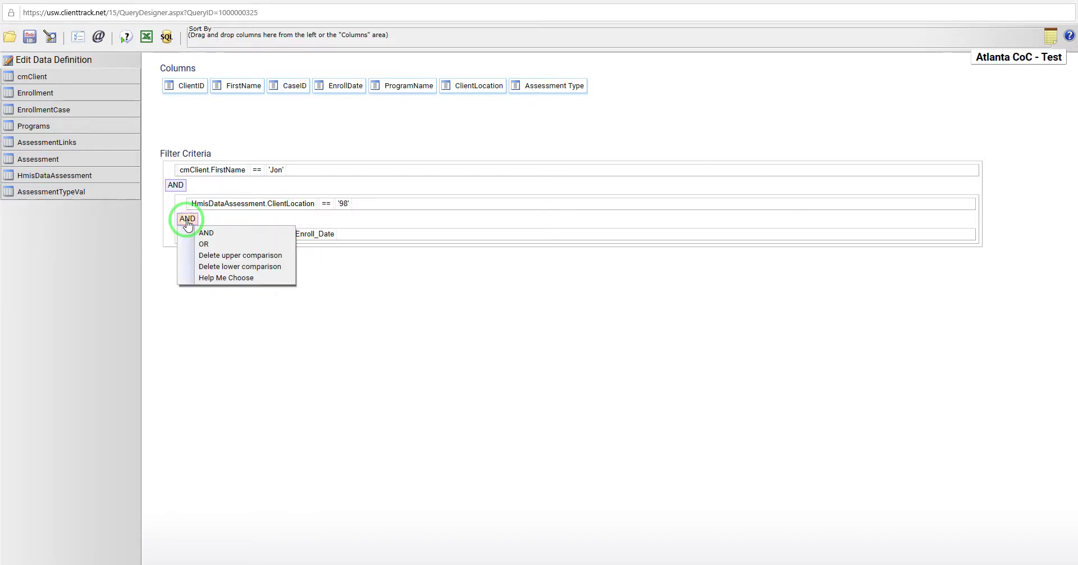
left_click(209, 267)
left_click(176, 187)
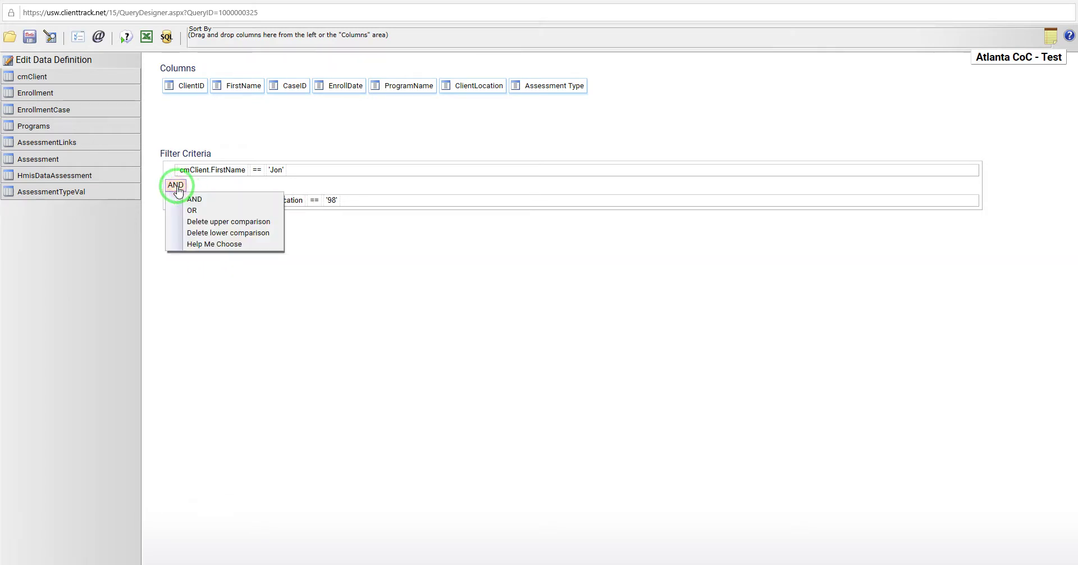
left_click(227, 234)
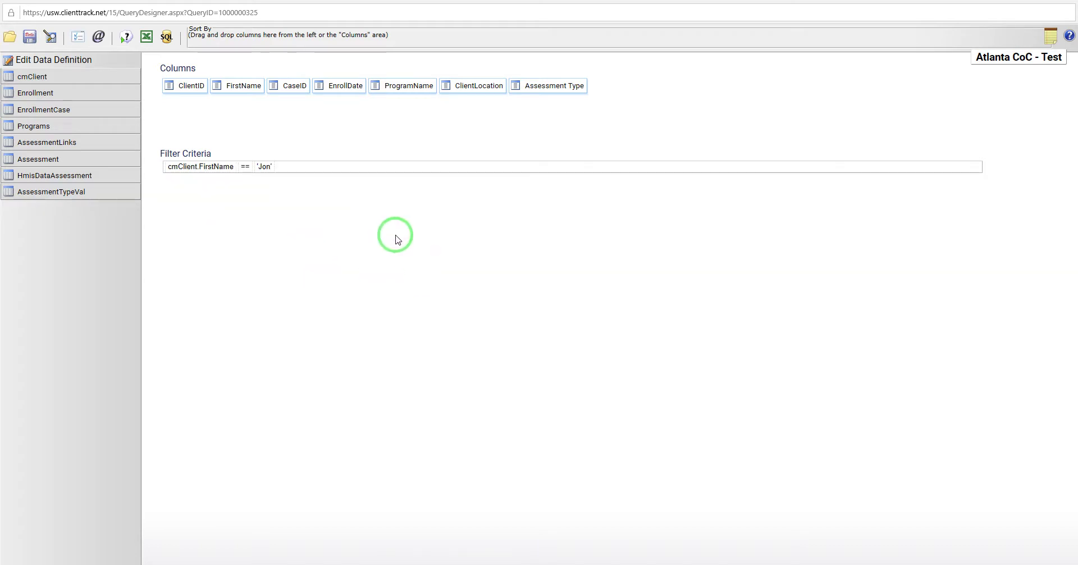
Step: Preview the query, look through the whole list of results, and close it
left_click(126, 44)
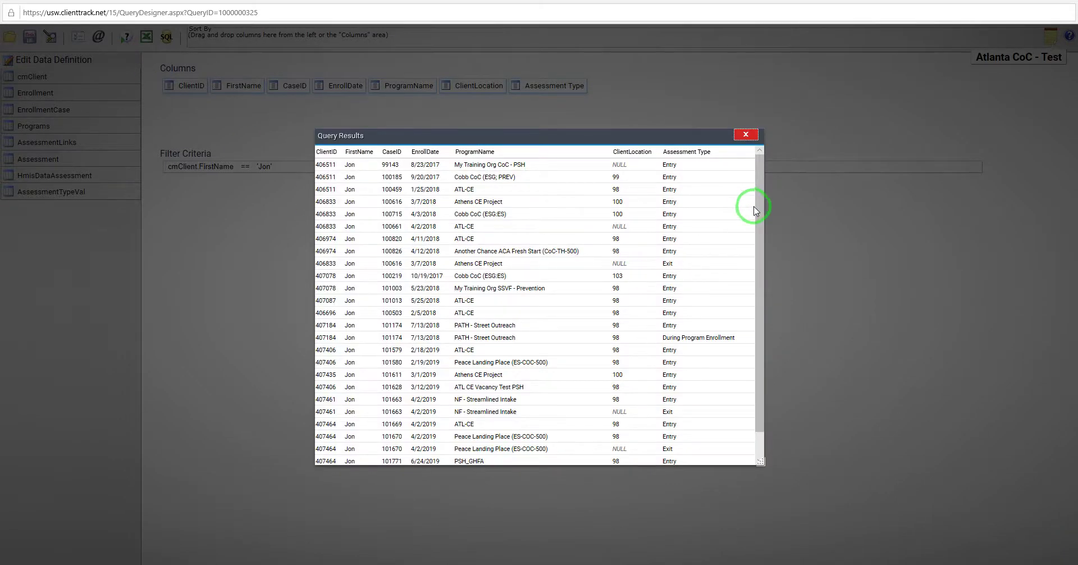
scroll(764, 247, "down", 1)
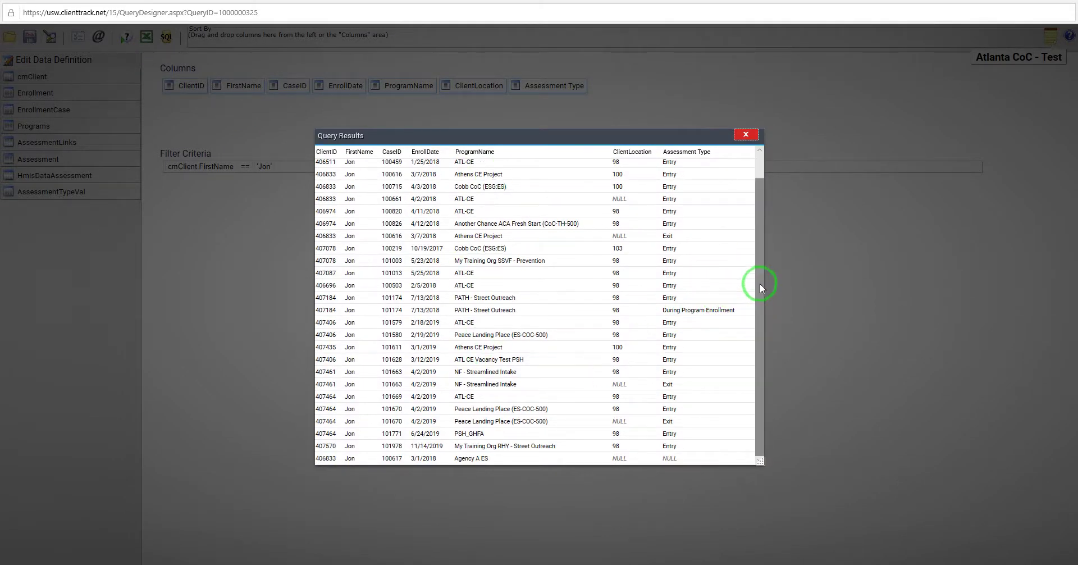
left_click_drag(760, 276, 761, 250)
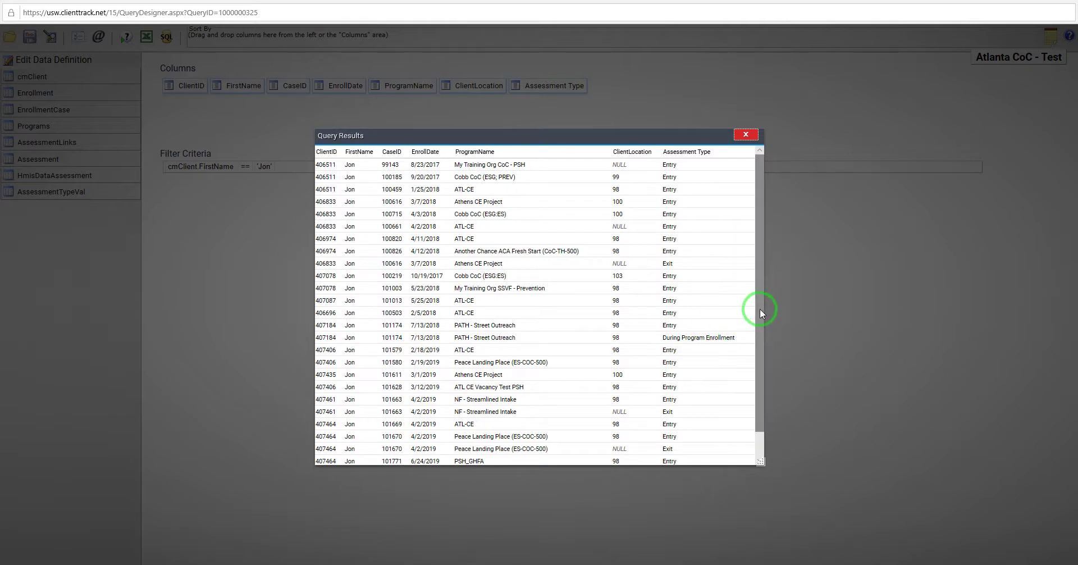
left_click_drag(760, 311, 765, 342)
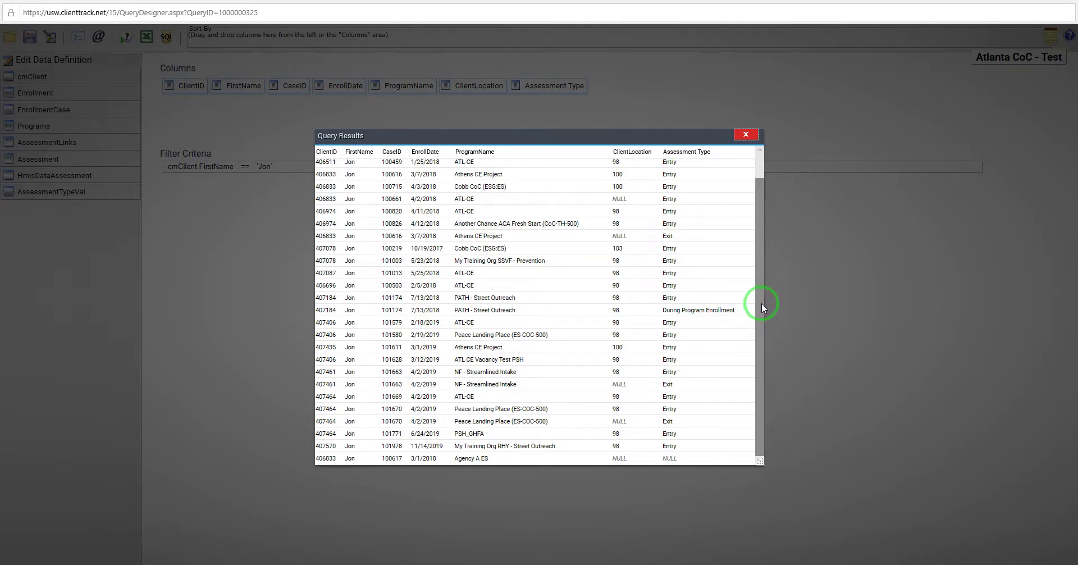
left_click_drag(761, 305, 755, 323)
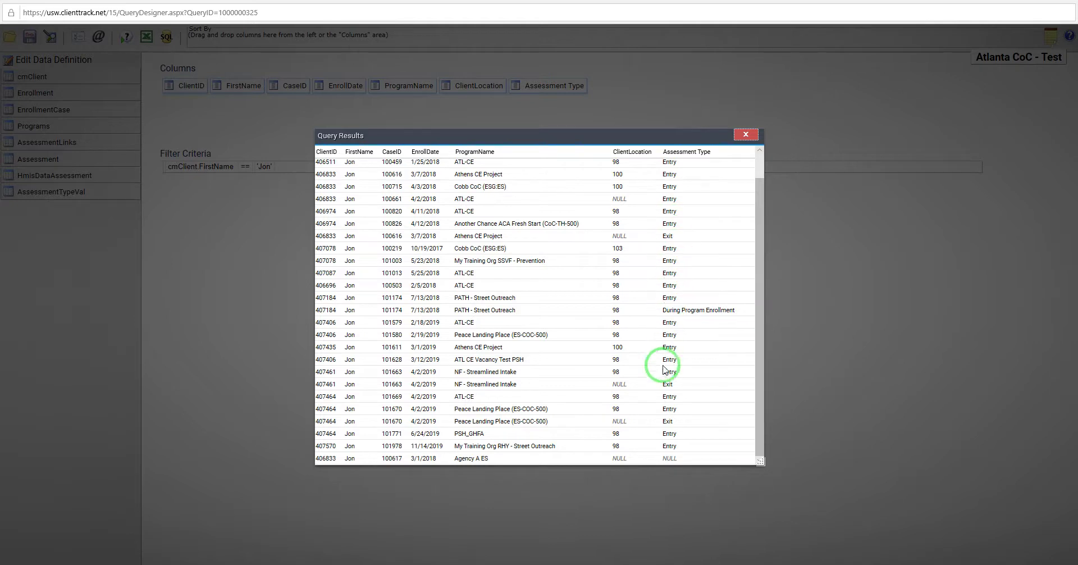
left_click(746, 135)
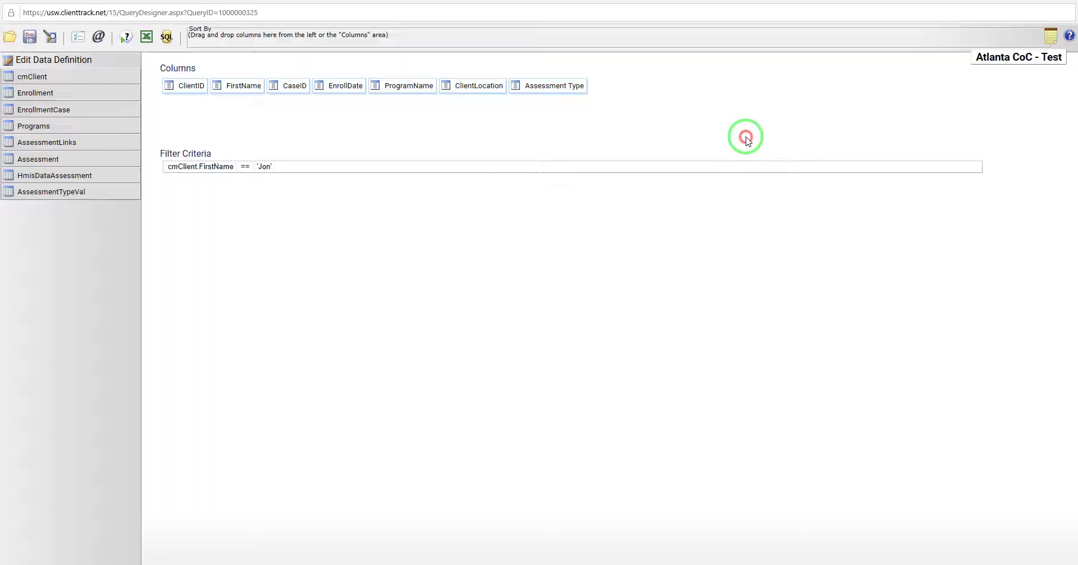
Step: Add an AND condition to the filter criteria requiring Assessment.AssessmentType == 2
left_click(245, 167)
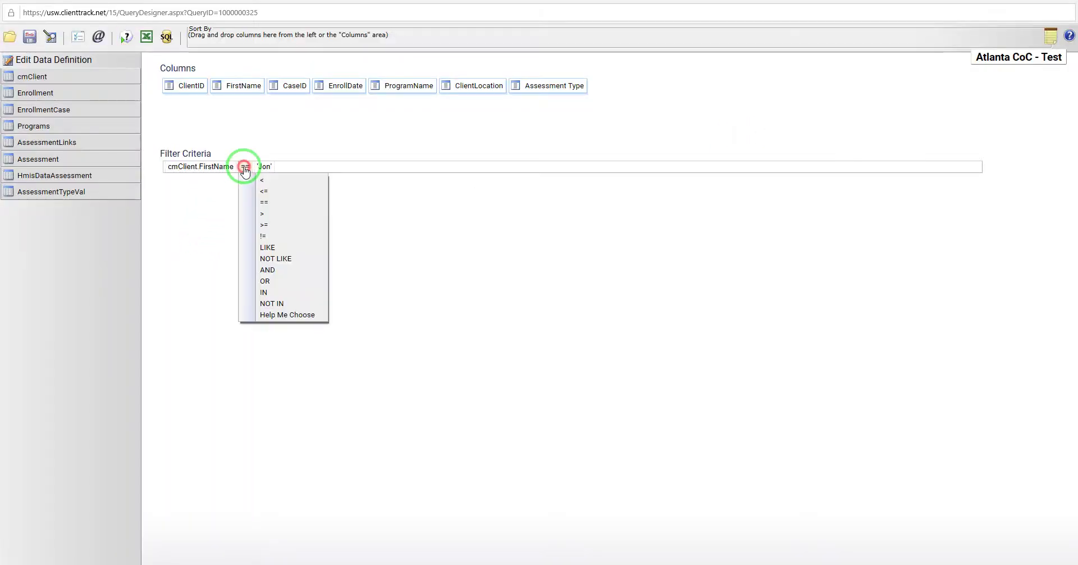
left_click(269, 269)
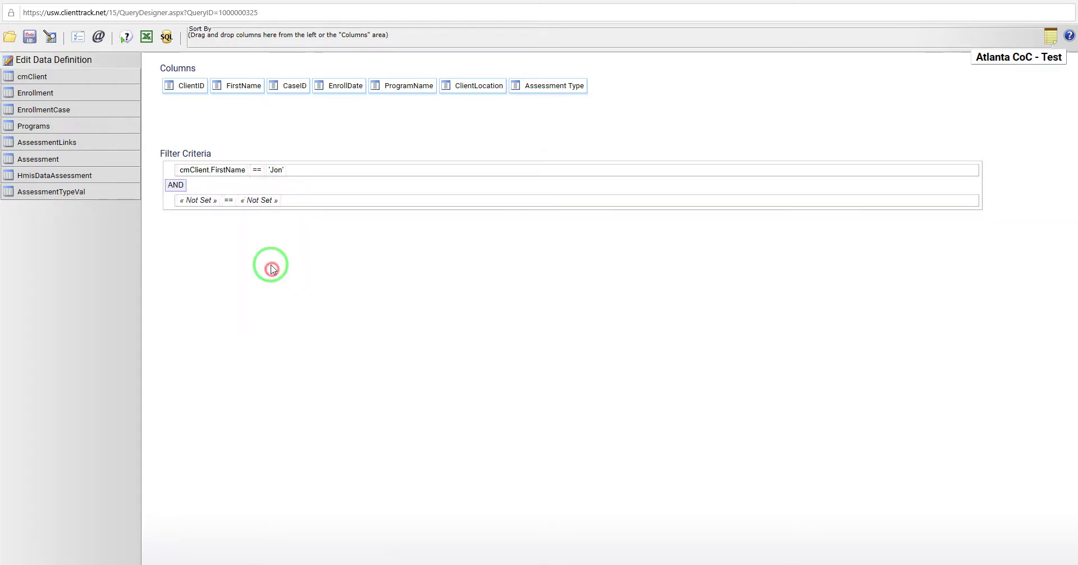
left_click(208, 202)
mouse_move(237, 388)
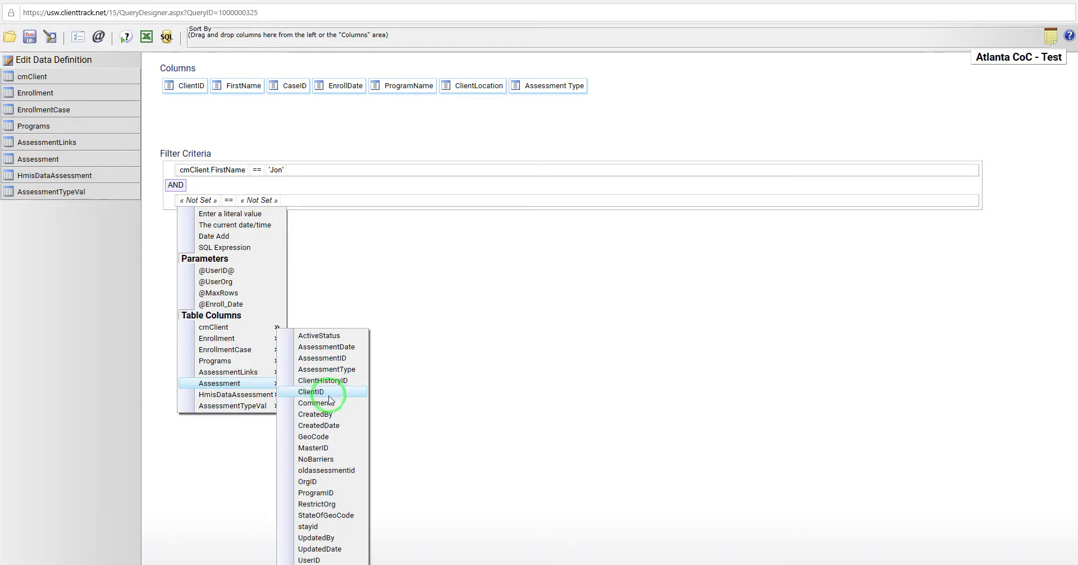
left_click(350, 370)
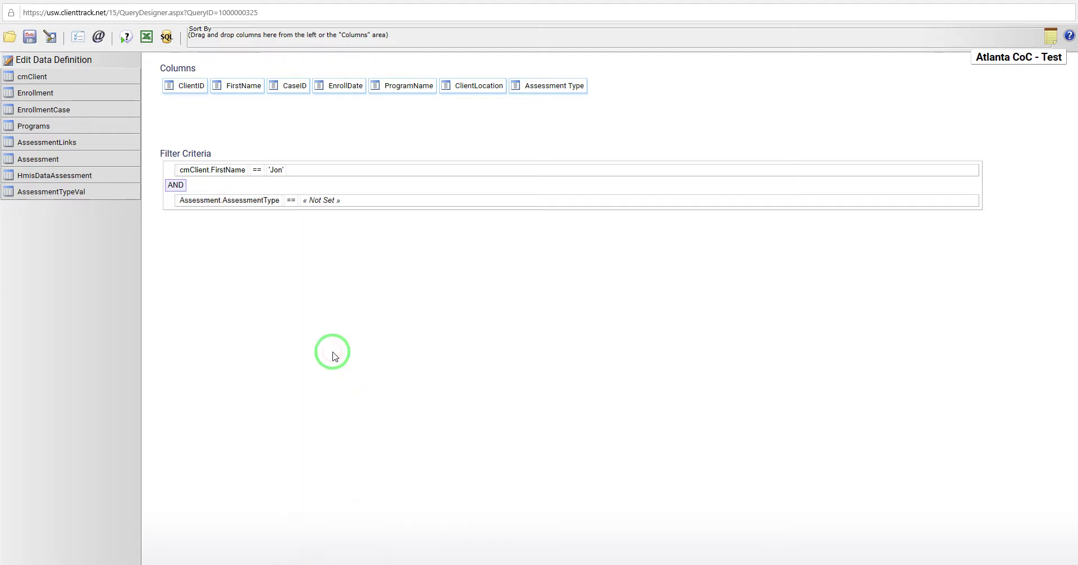
left_click(316, 202)
type("2")
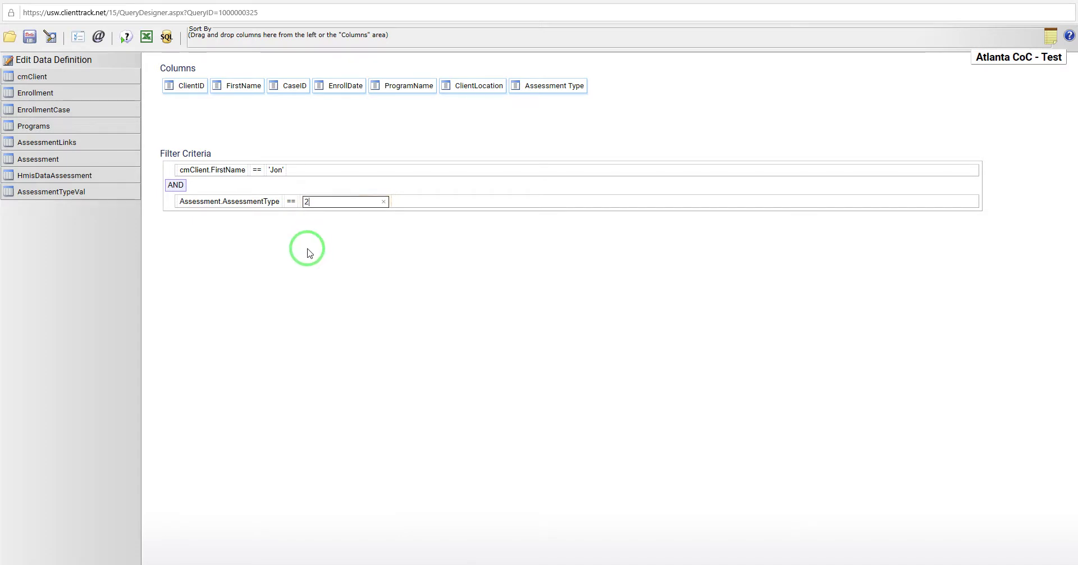
left_click(303, 246)
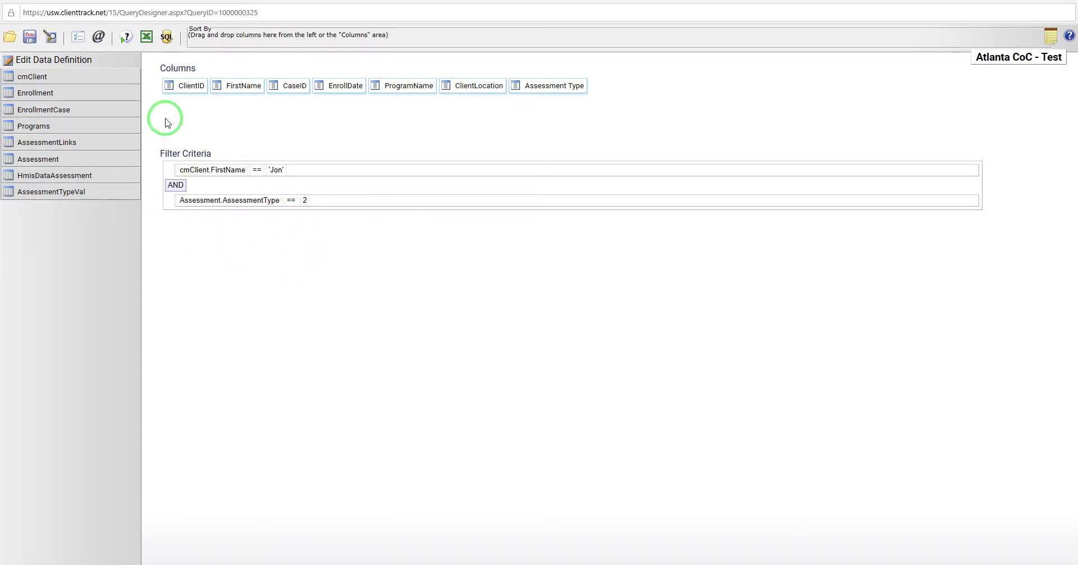
Step: Preview the query results, close them, and delete the Assessment.AssessmentType condition from the filter criteria
left_click(126, 37)
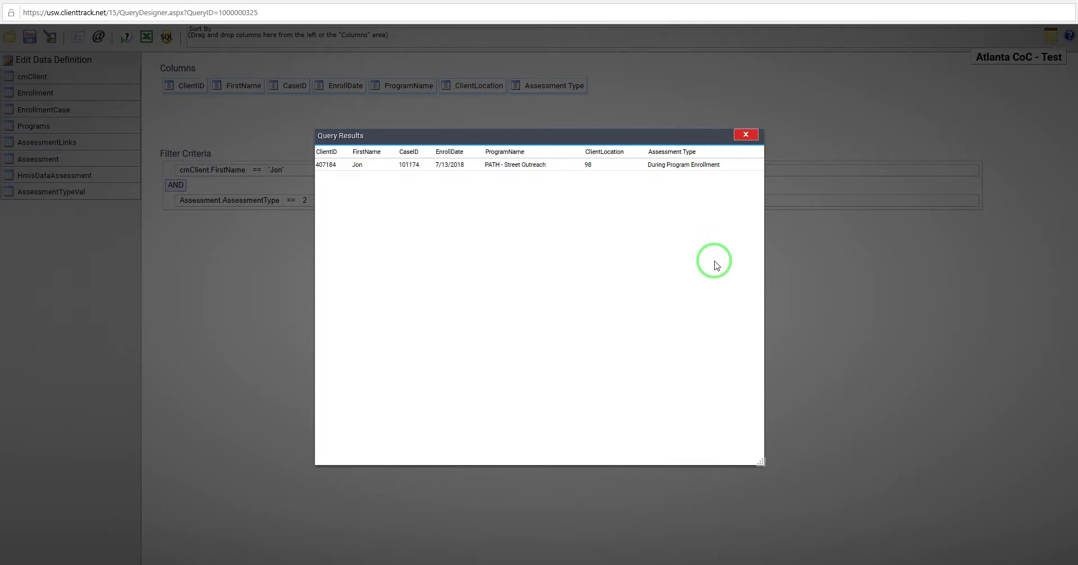
left_click(748, 136)
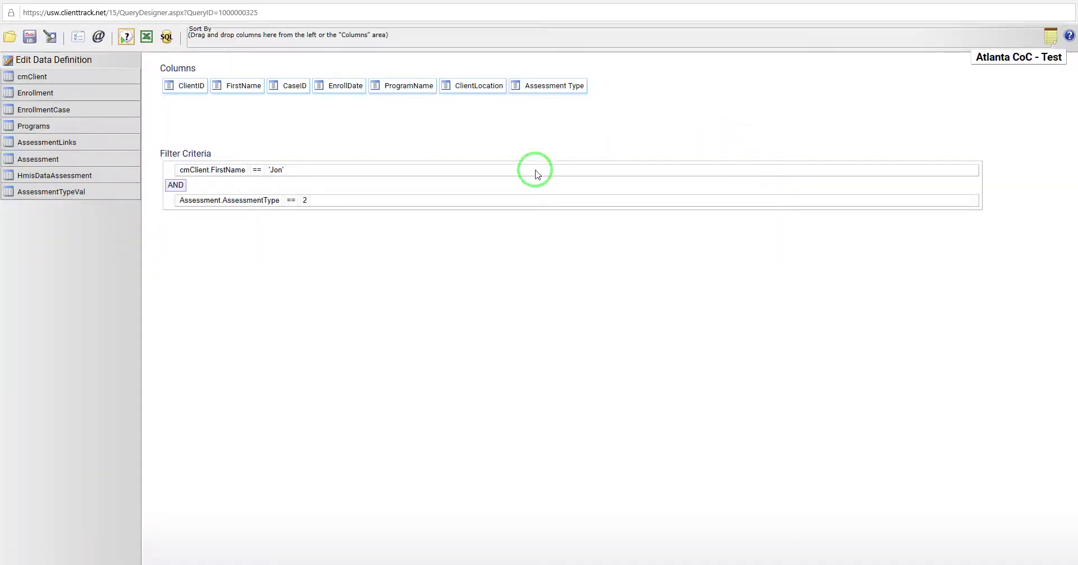
left_click(176, 184)
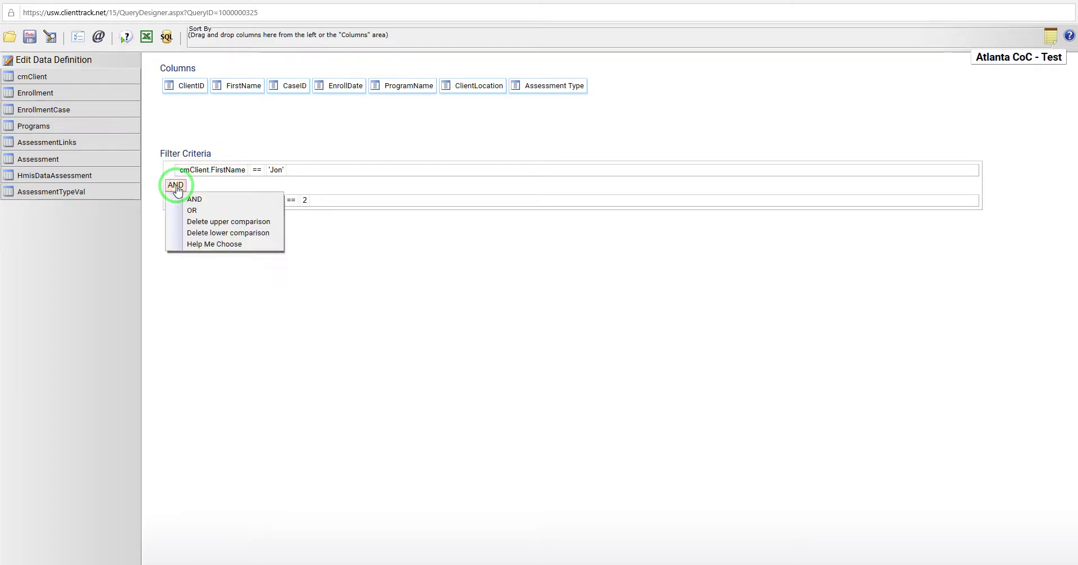
left_click(234, 234)
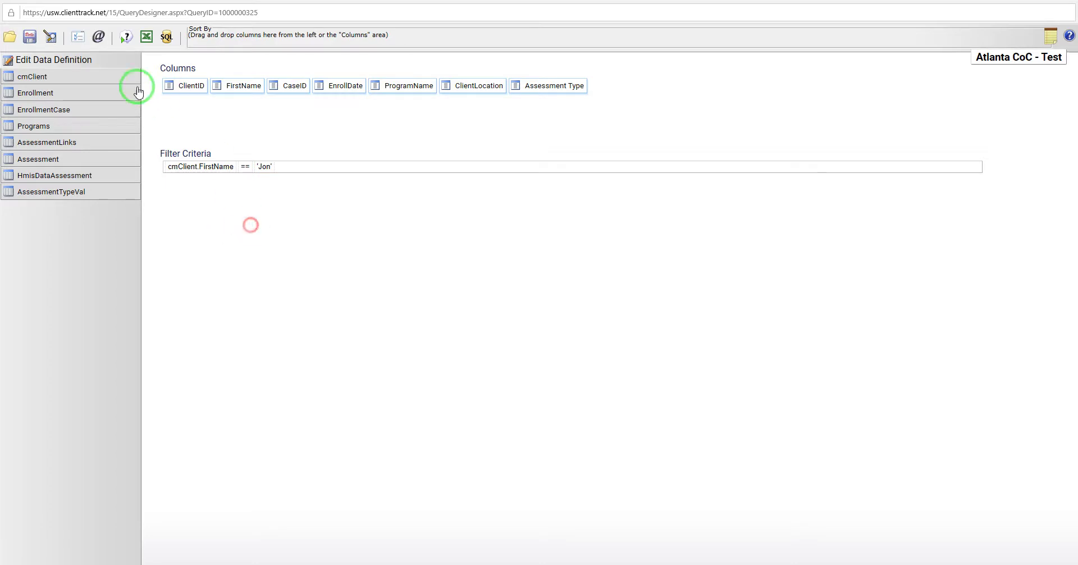
Step: Start an advanced filter on the AssessmentLinks-to-Assessment join in the data definition, with Assessment.AssessmentType as its first operand
left_click(61, 64)
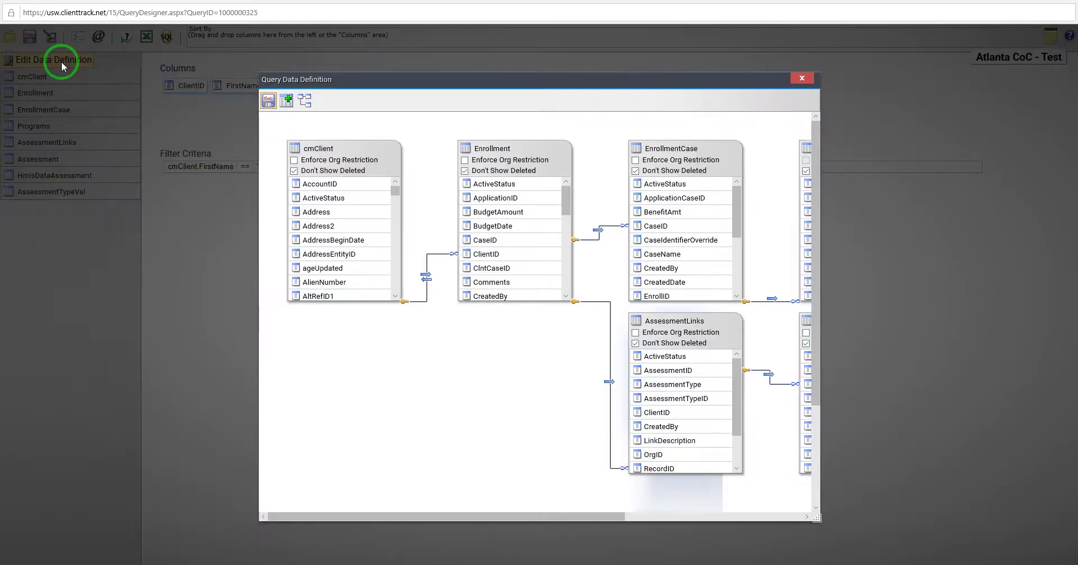
left_click_drag(433, 515, 580, 516)
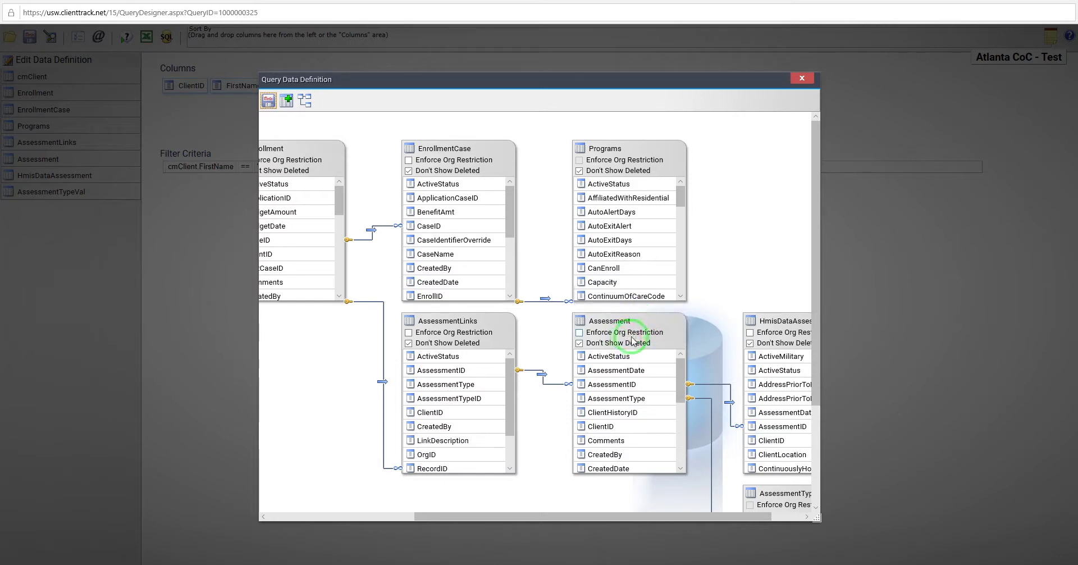
right_click(543, 374)
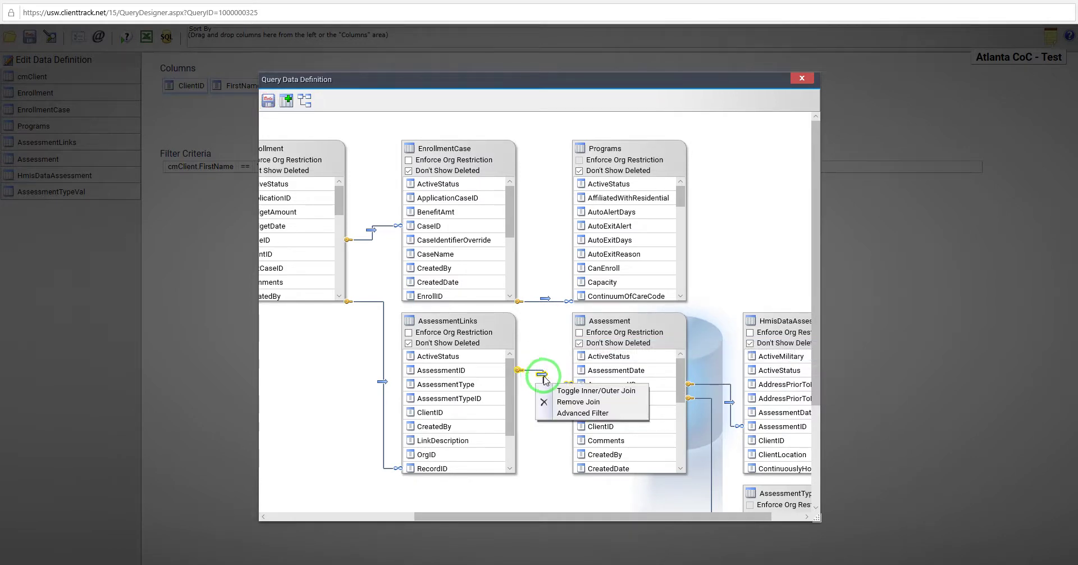
left_click(571, 415)
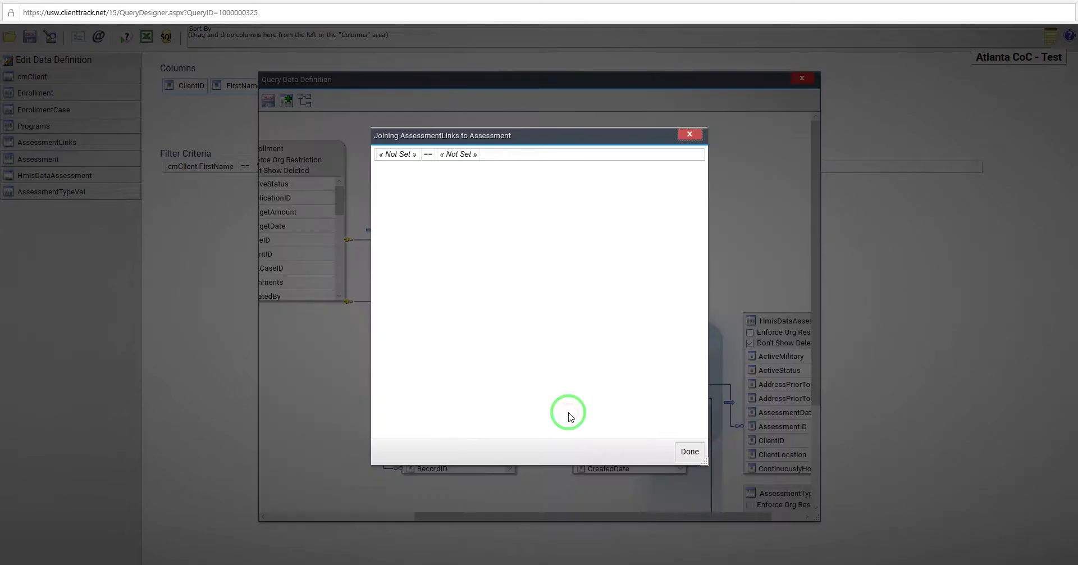
left_click(402, 155)
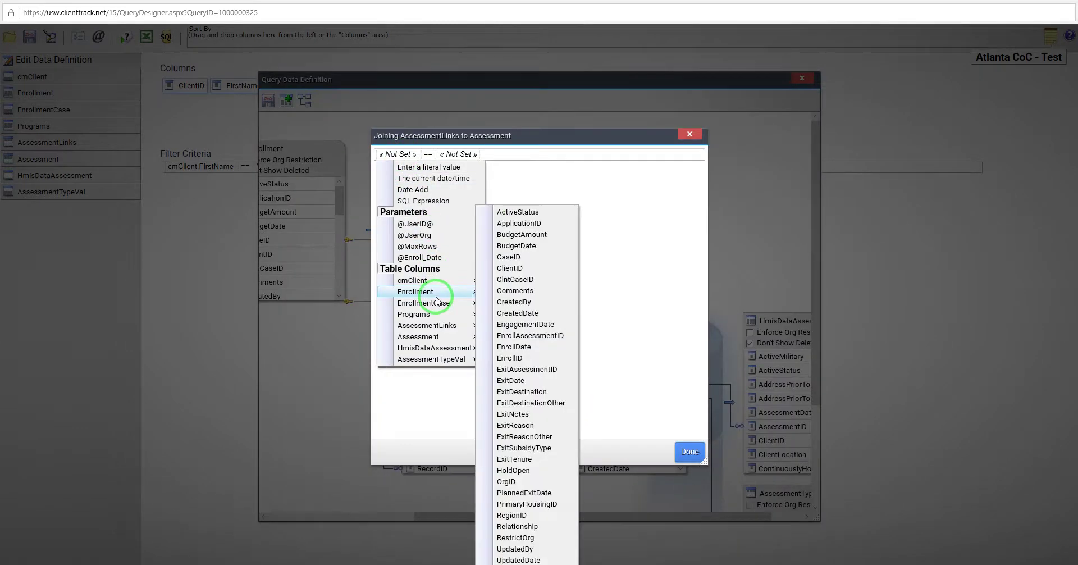
mouse_move(433, 340)
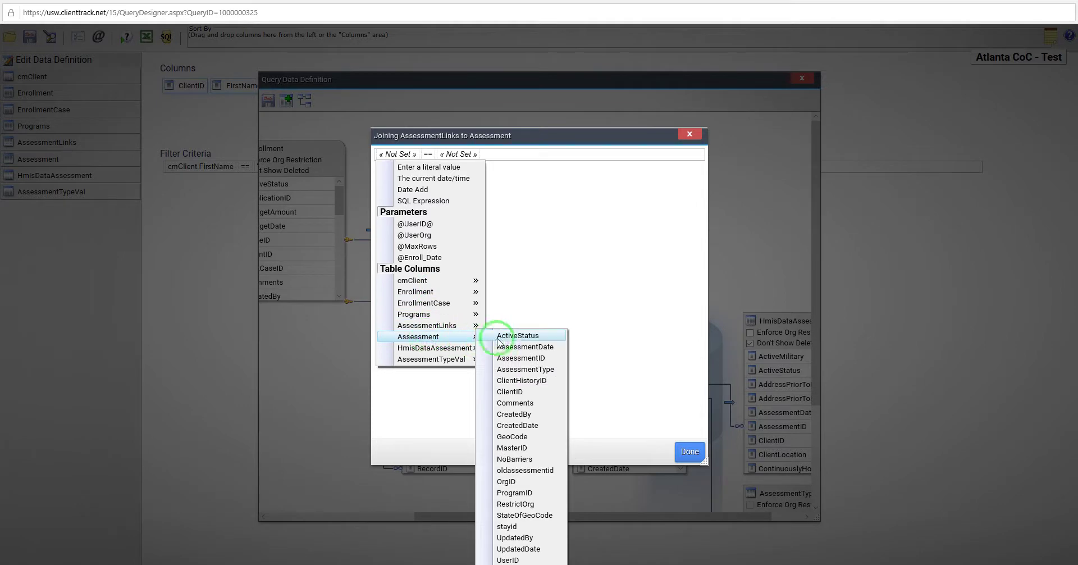
left_click(531, 370)
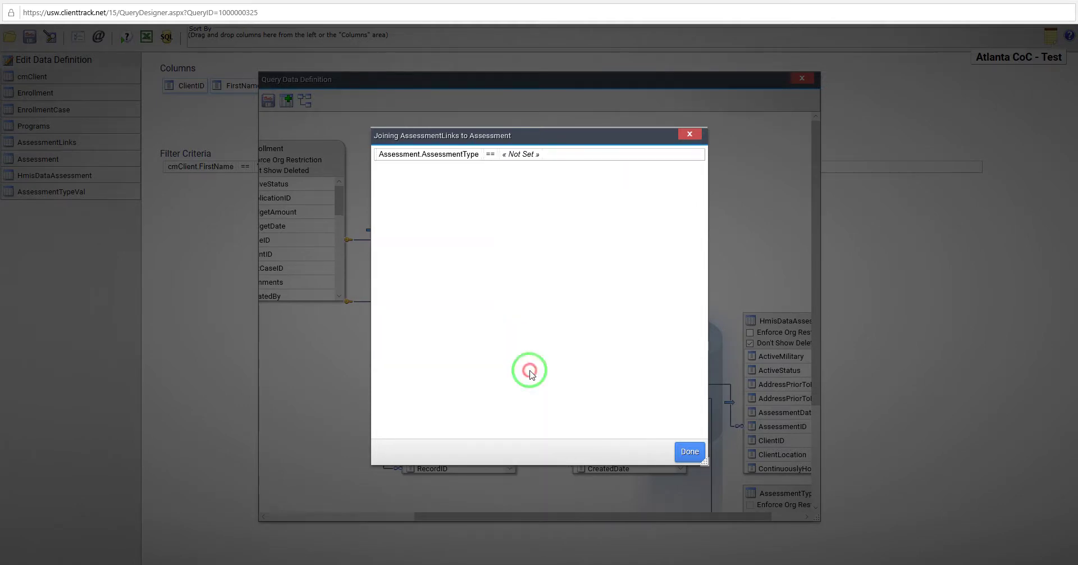
Step: Set the join filter's comparison value to 2, accept the filter, and save the data definition
left_click(514, 156)
left_click(517, 159)
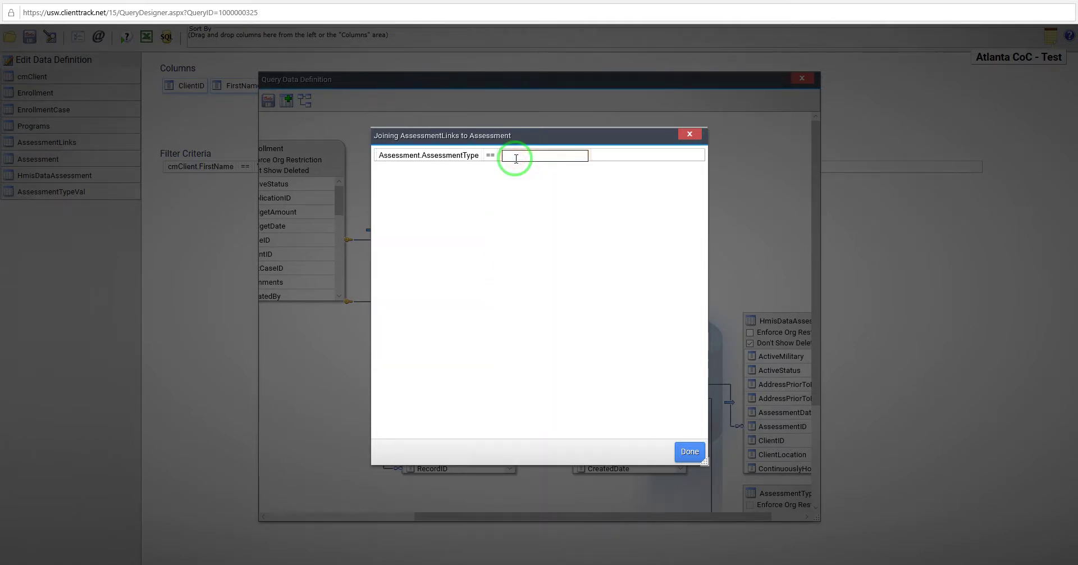
type("1")
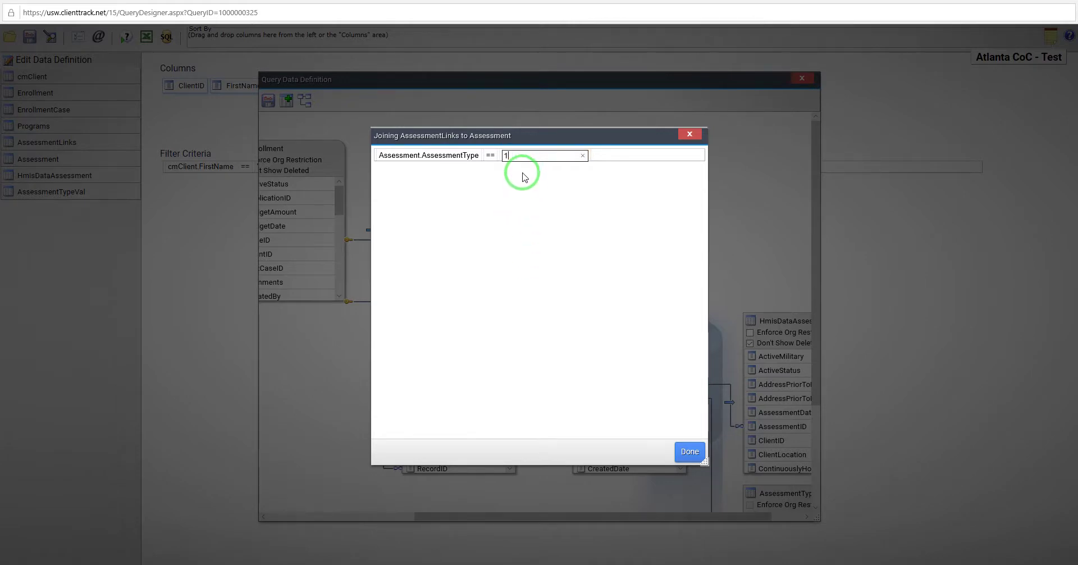
double_click(505, 156)
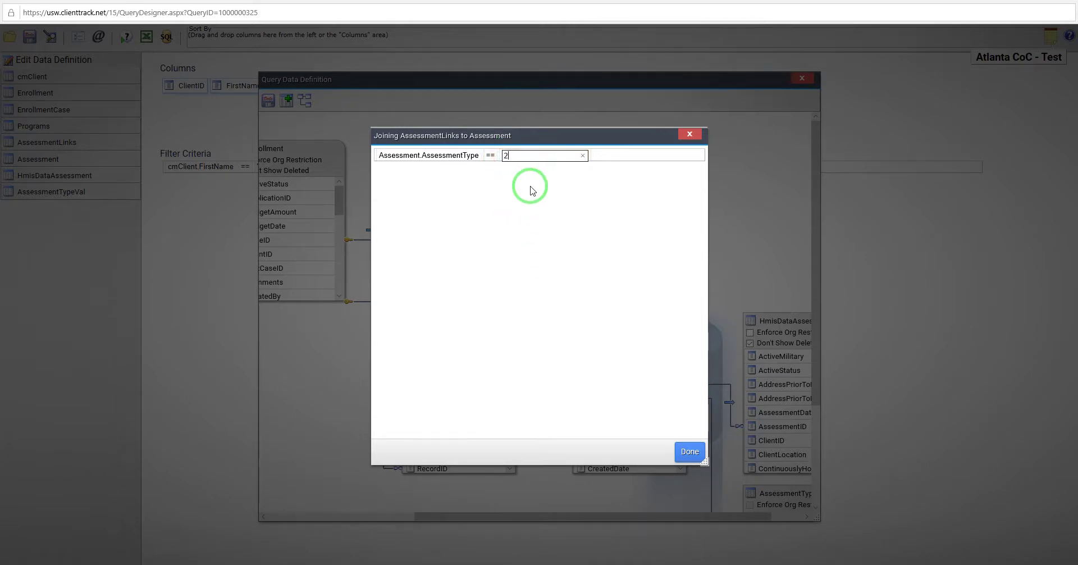
type("2")
left_click(532, 237)
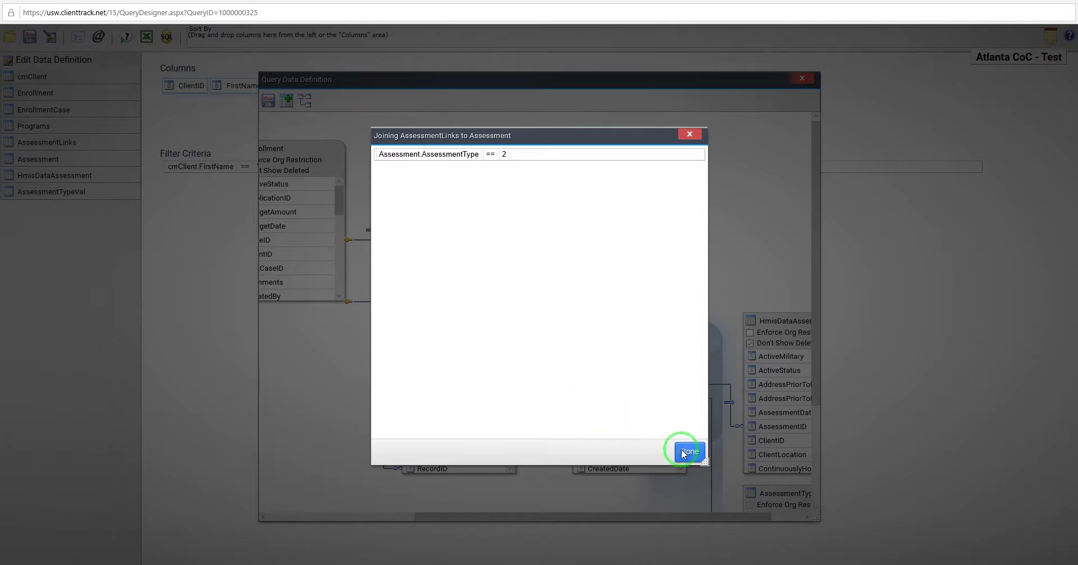
left_click(686, 451)
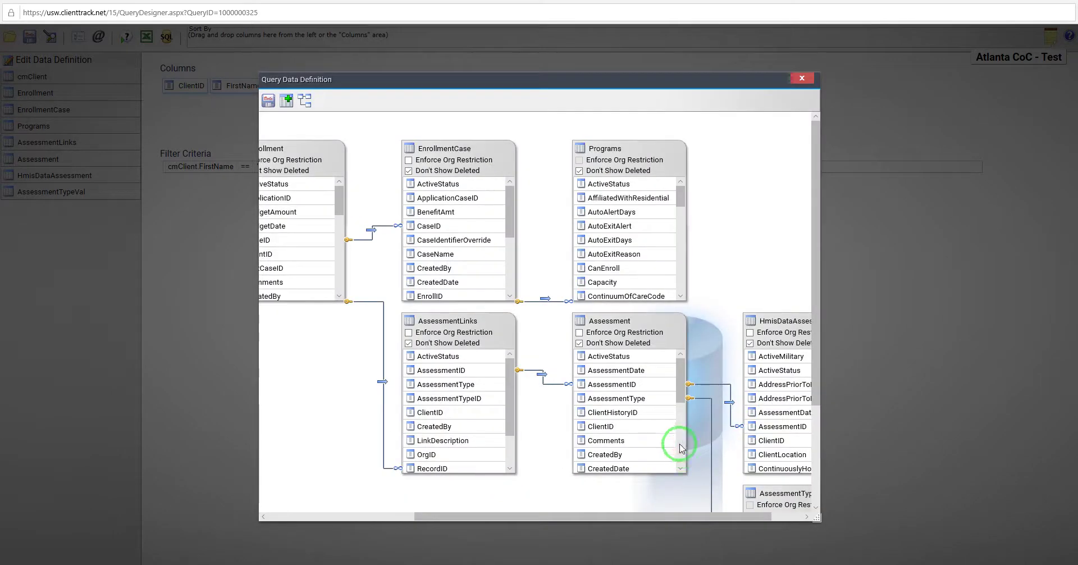
left_click(267, 102)
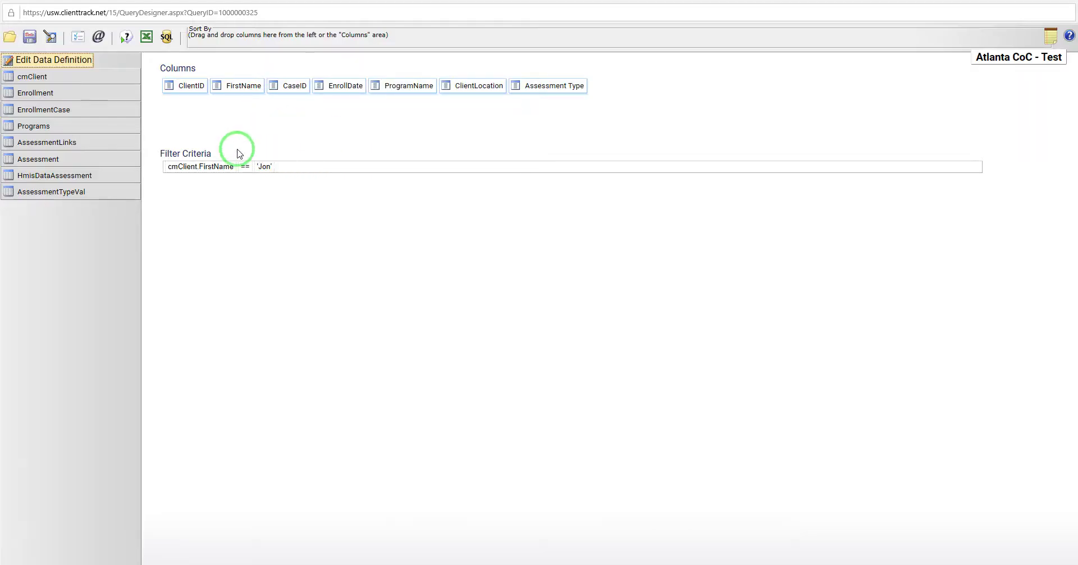
left_click(123, 40)
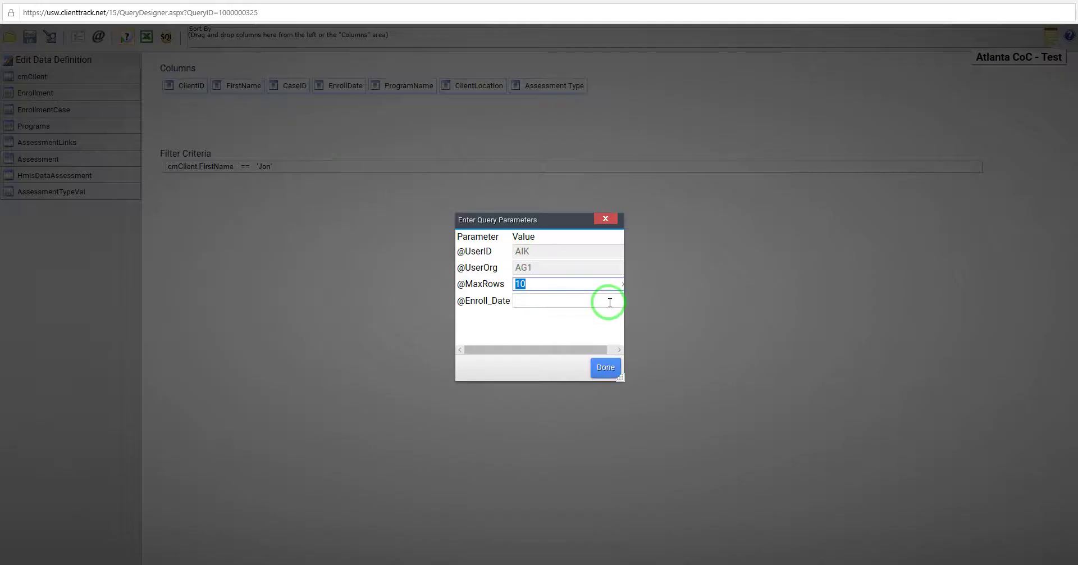
key("BackSpace")
left_click(605, 367)
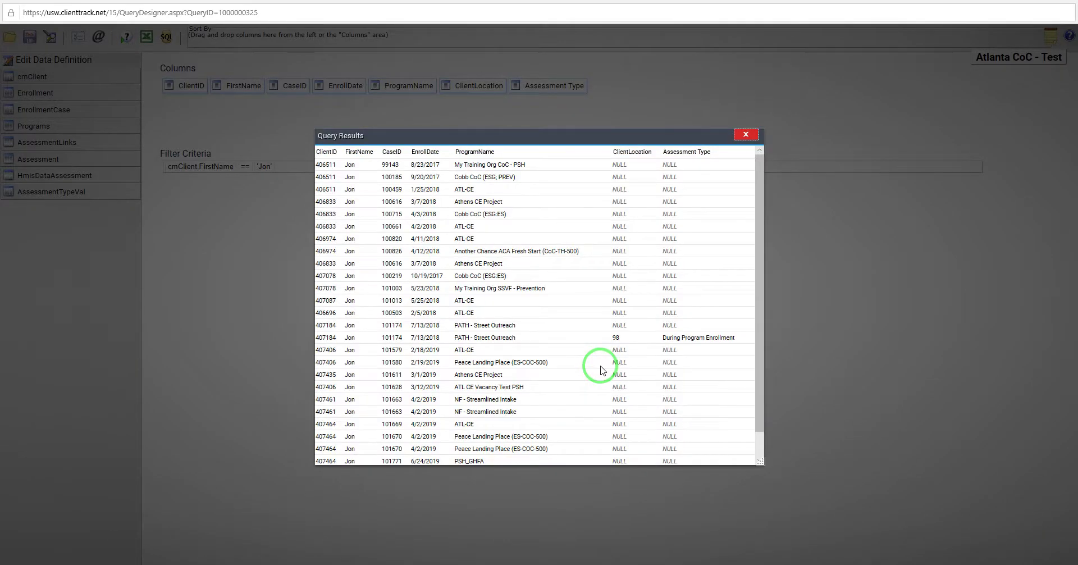
left_click(760, 178)
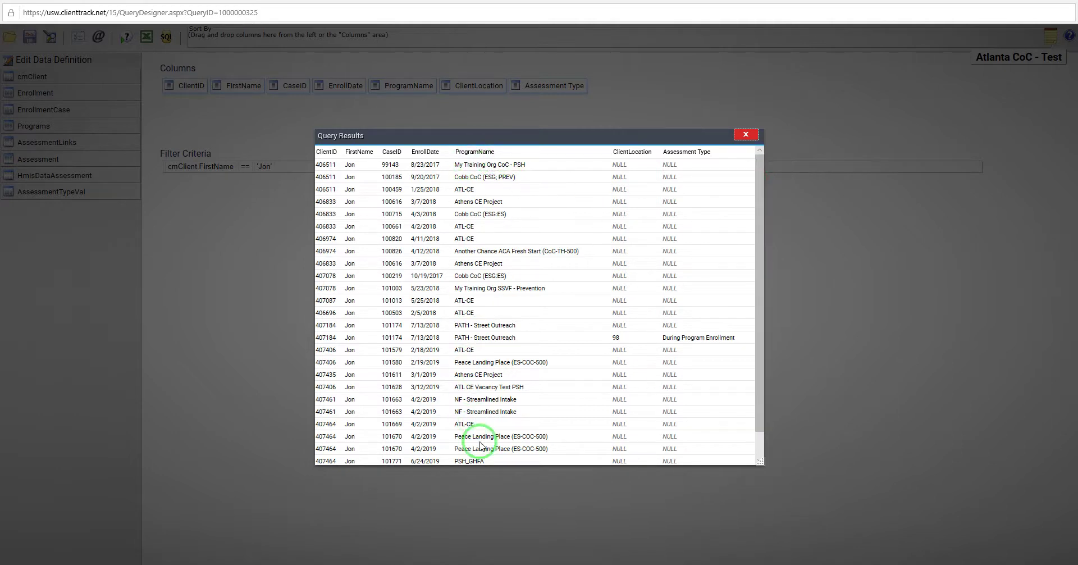
mouse_move(758, 215)
left_mouse_down()
mouse_move(765, 285)
mouse_move(765, 199)
left_mouse_up()
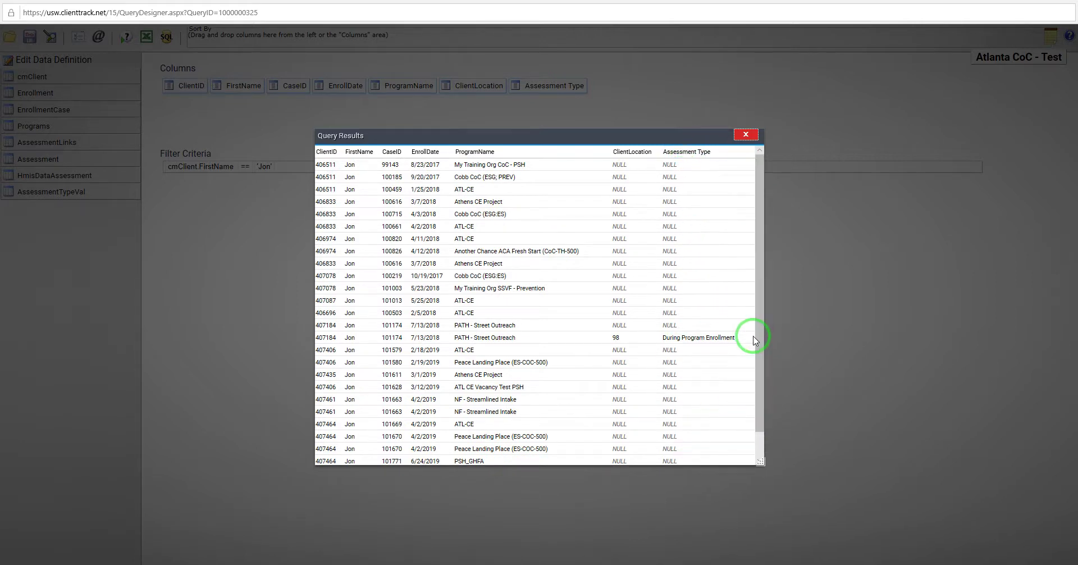
left_click_drag(756, 334, 763, 384)
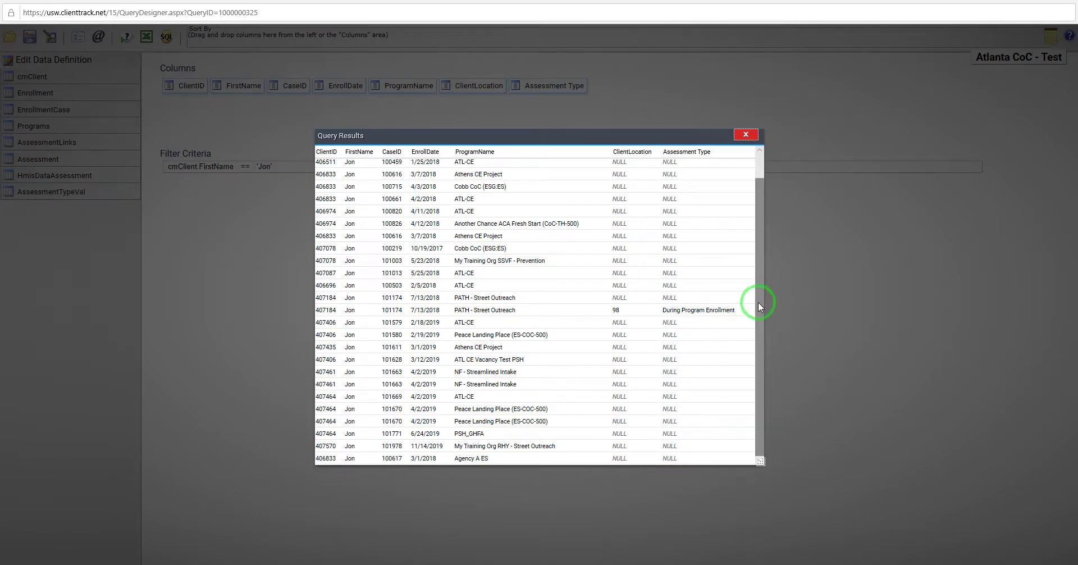
scroll(758, 302, "up", 1)
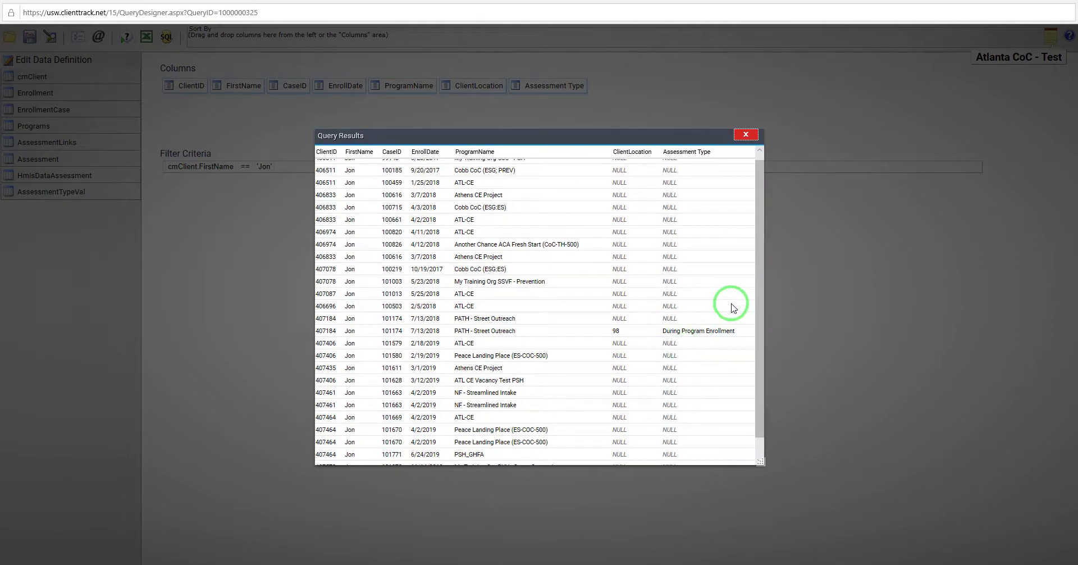
left_click_drag(760, 268, 762, 249)
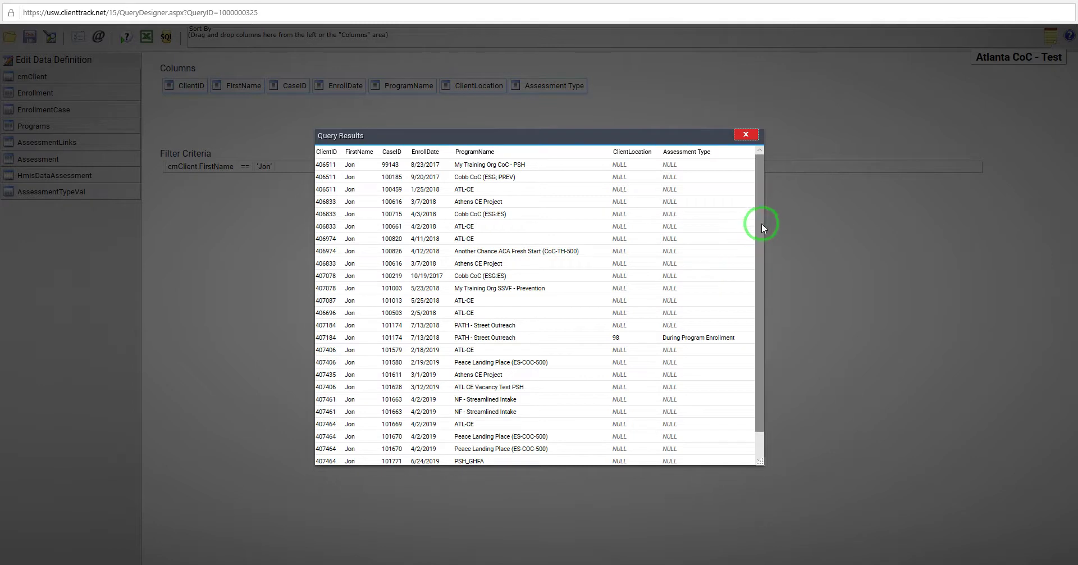
left_click_drag(762, 220, 770, 301)
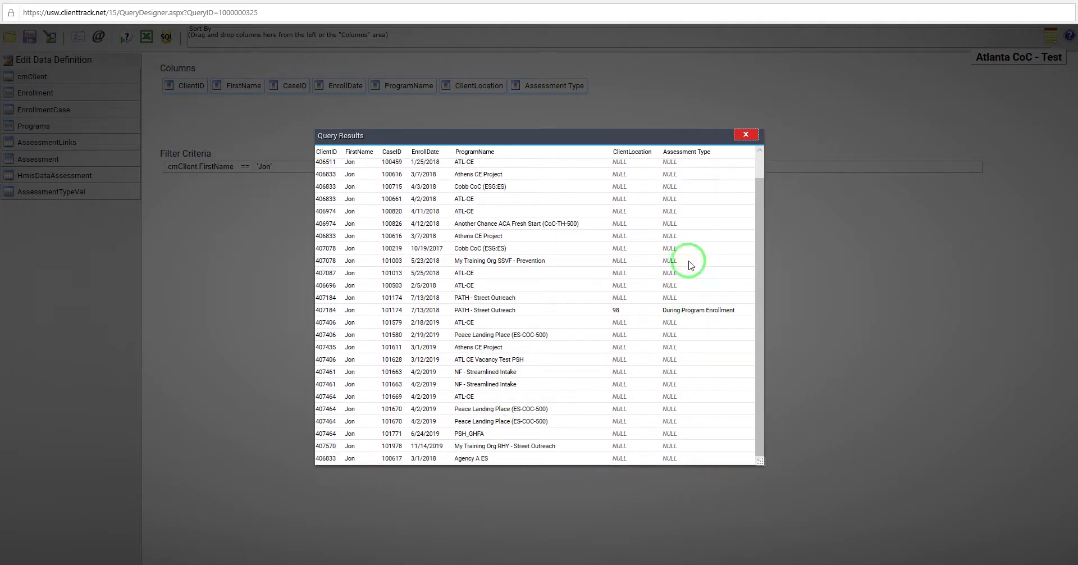
left_click(746, 135)
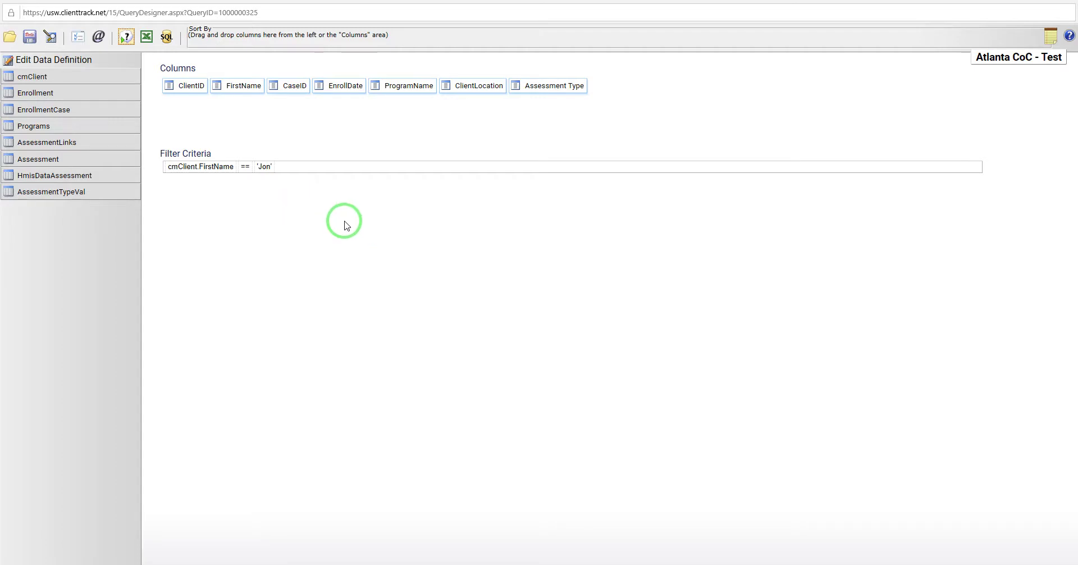
Step: Remove the advanced filter from the AssessmentLinks-to-Assessment join in the data definition, confirm the removal, and save the definition
left_click(64, 62)
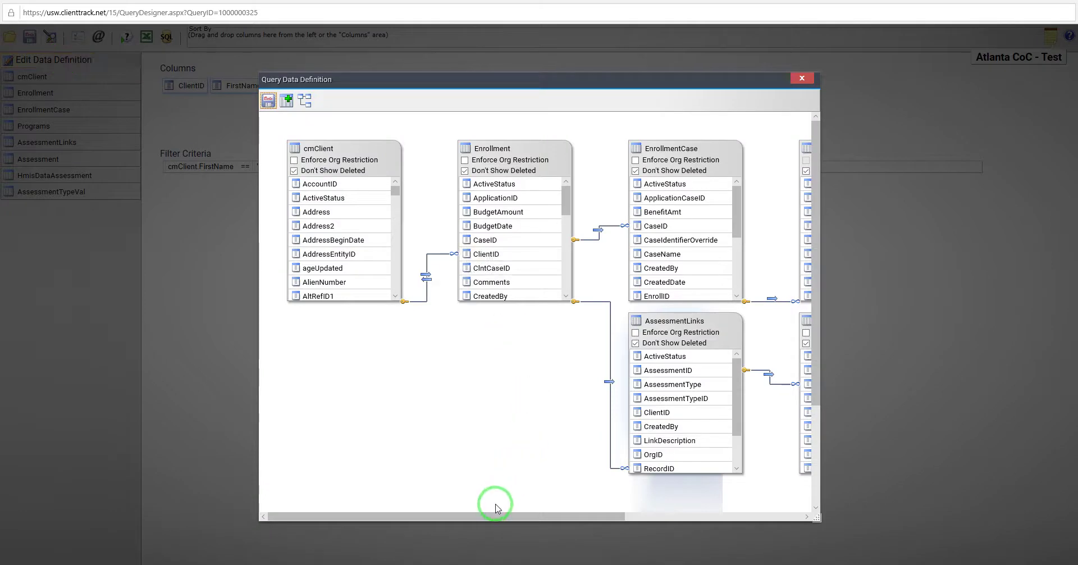
left_click_drag(491, 516, 653, 518)
mouse_move(529, 377)
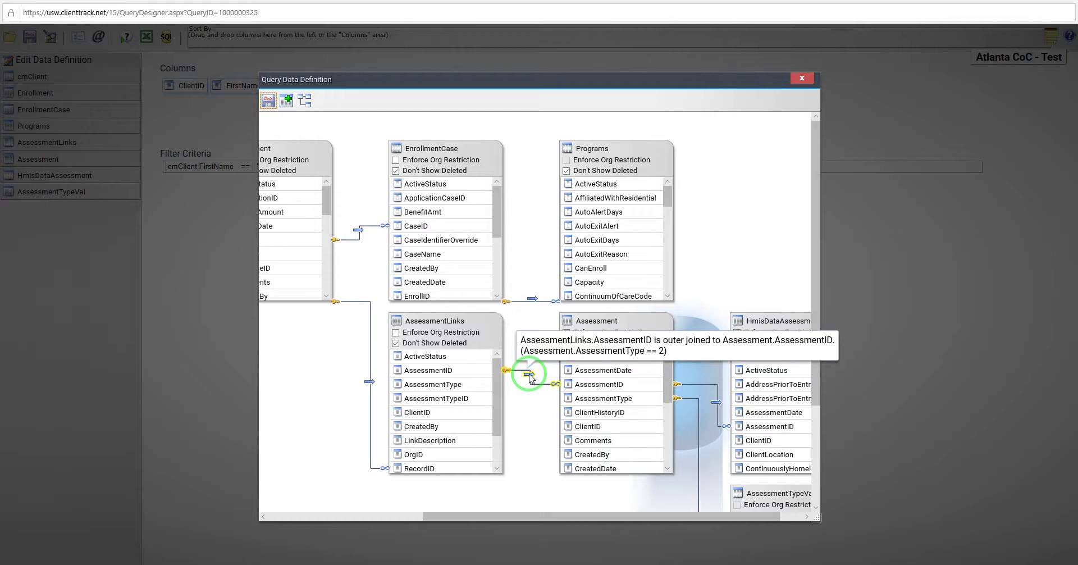
right_click(530, 378)
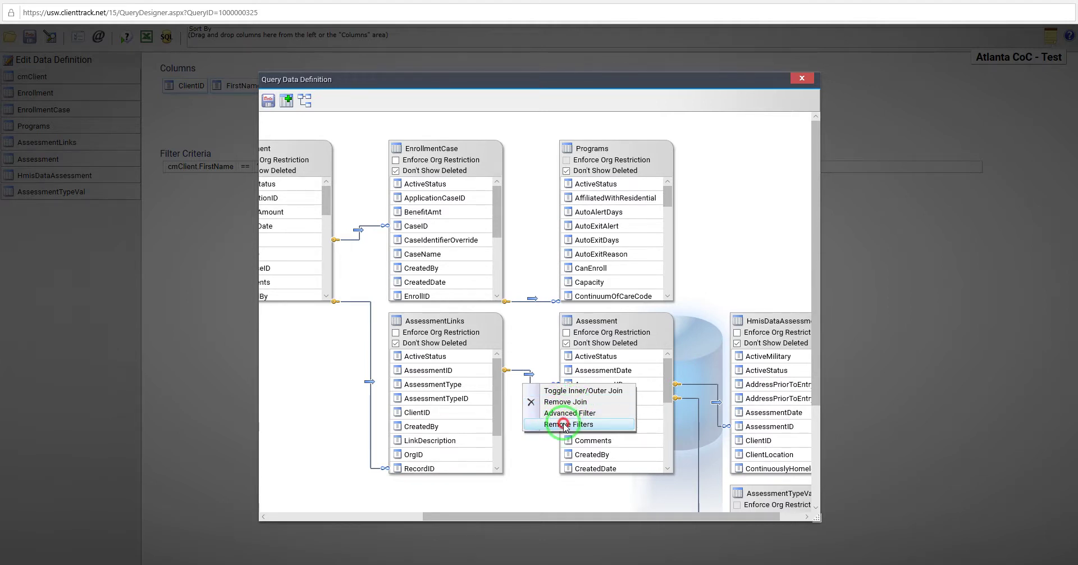
left_click(565, 425)
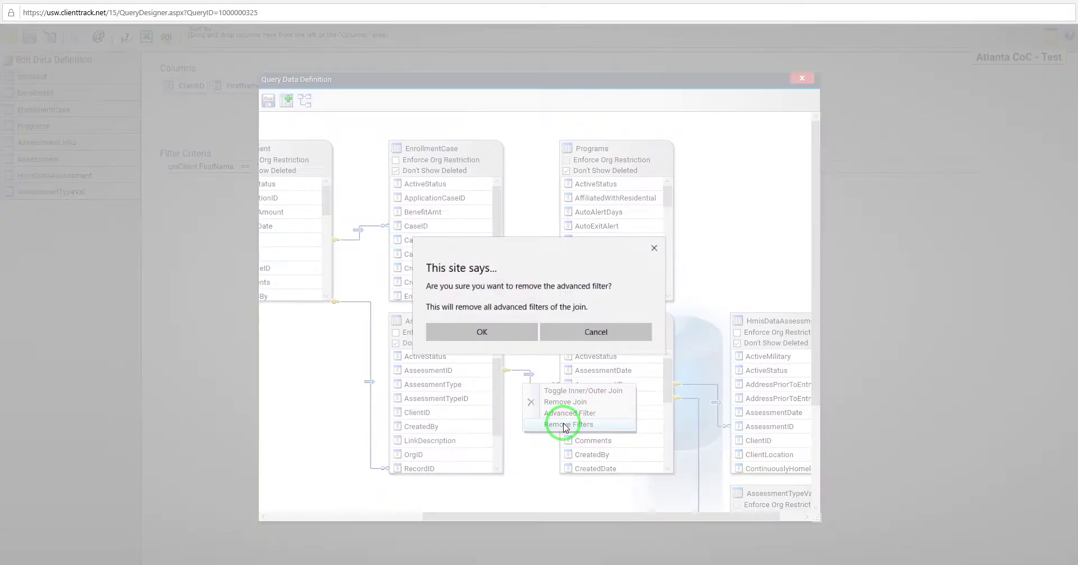
left_click(508, 336)
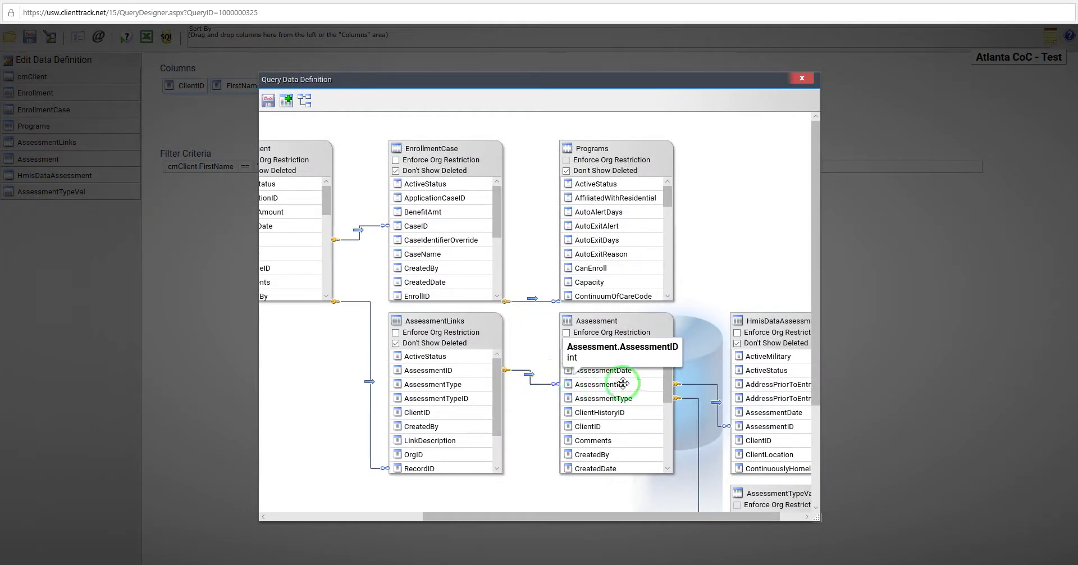
left_click(263, 100)
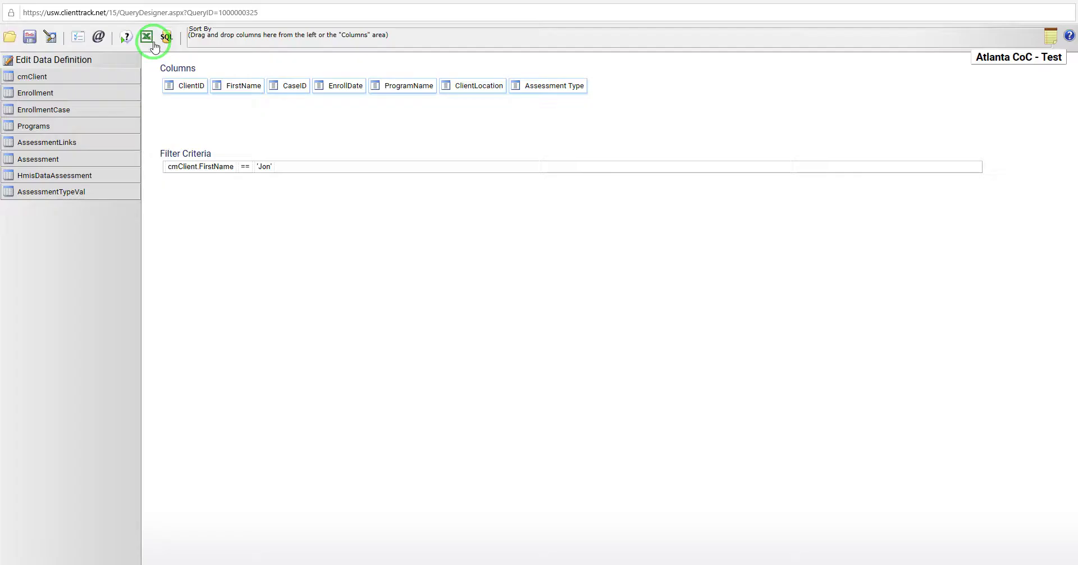
left_click(126, 36)
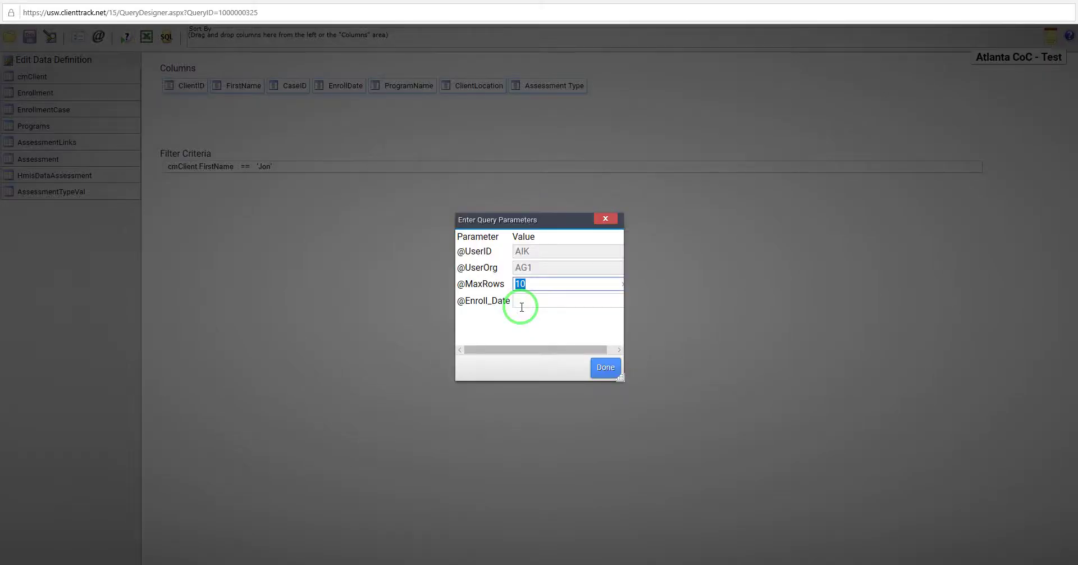
key("Return")
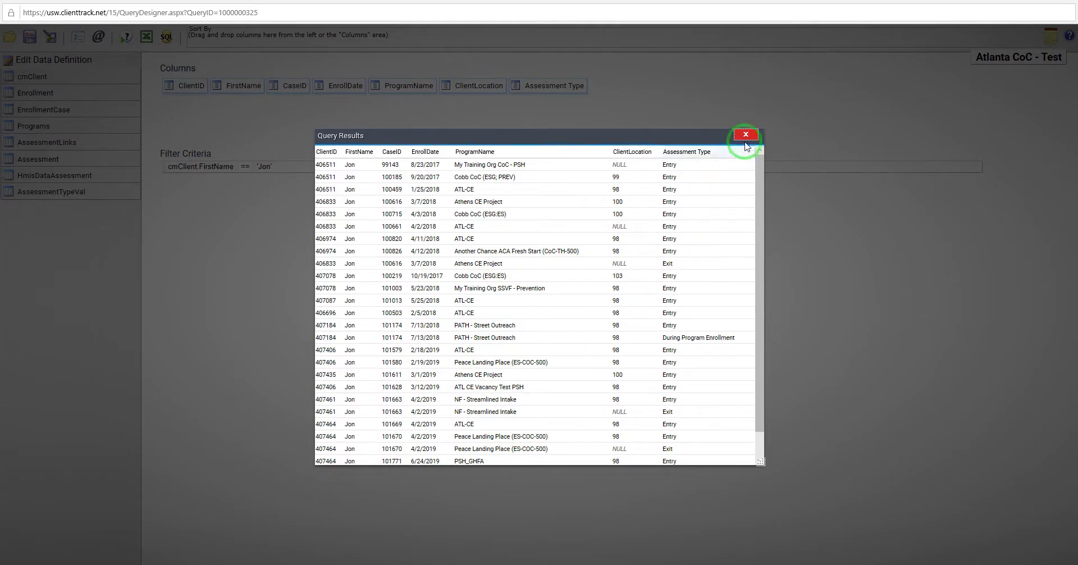
left_click(746, 135)
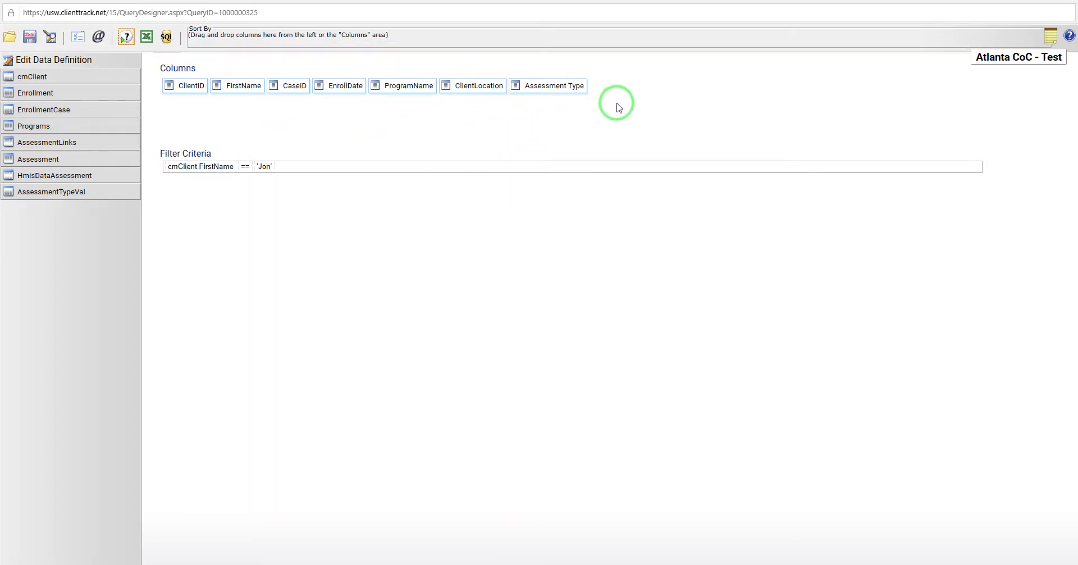
Step: Remove the Assessment Type, ClientLocation, EnrollDate, CaseID and FirstName columns from the query, keeping only ClientID and ProgramName
left_click(531, 86)
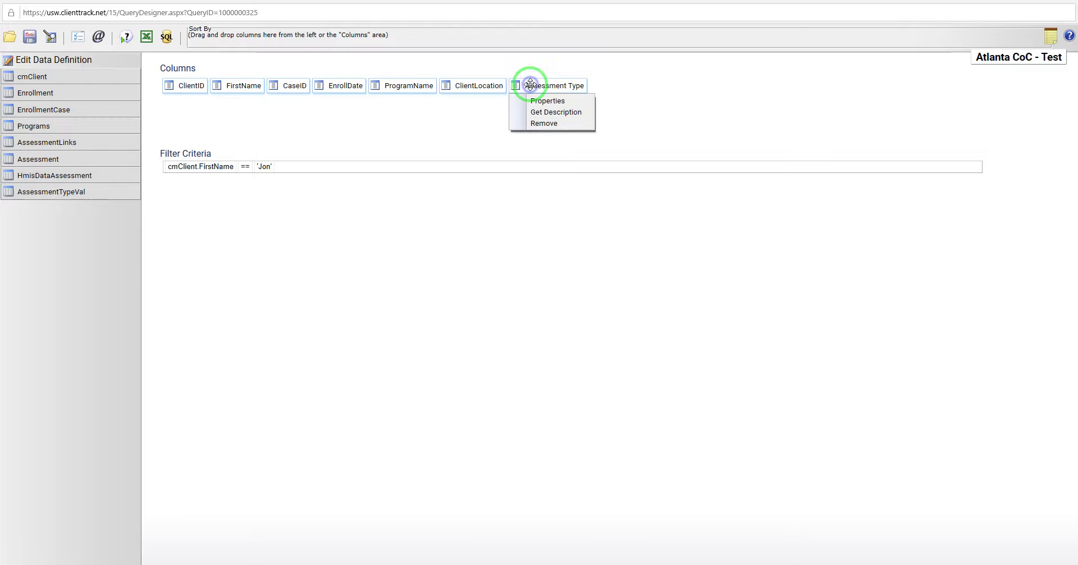
left_click(540, 124)
left_click(466, 85)
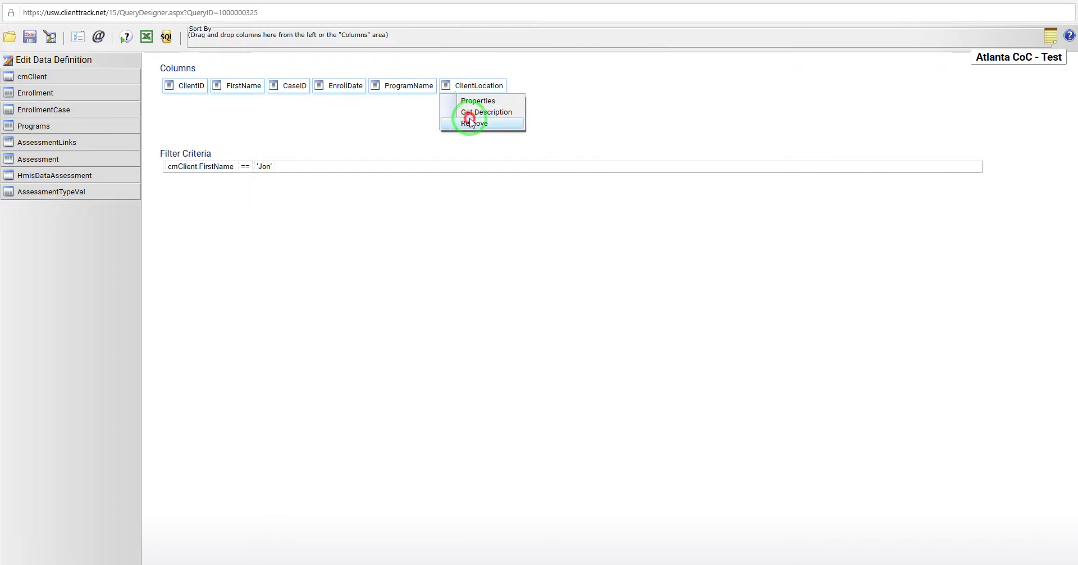
left_click(471, 123)
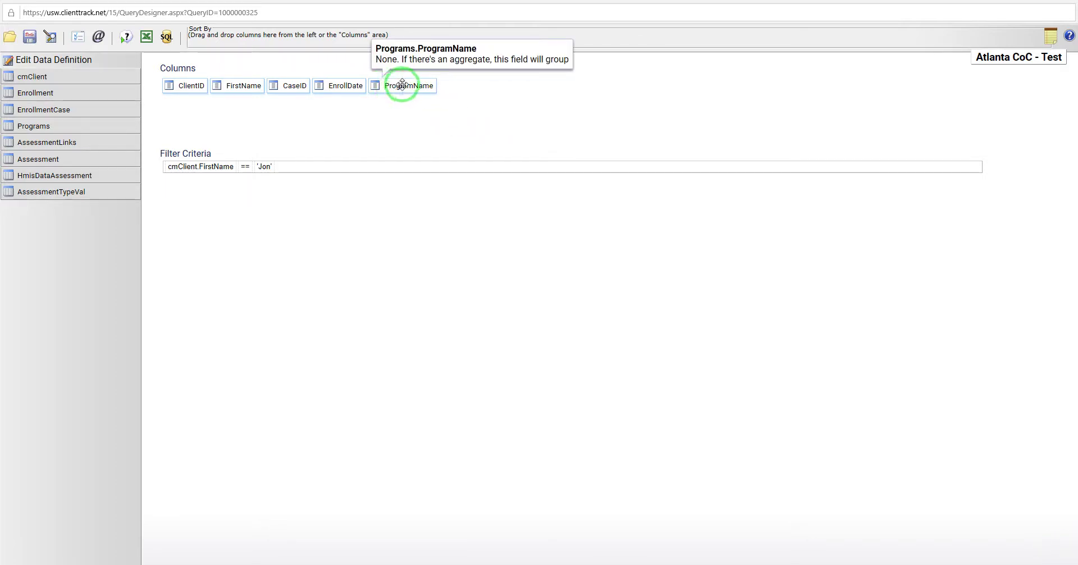
left_click(343, 85)
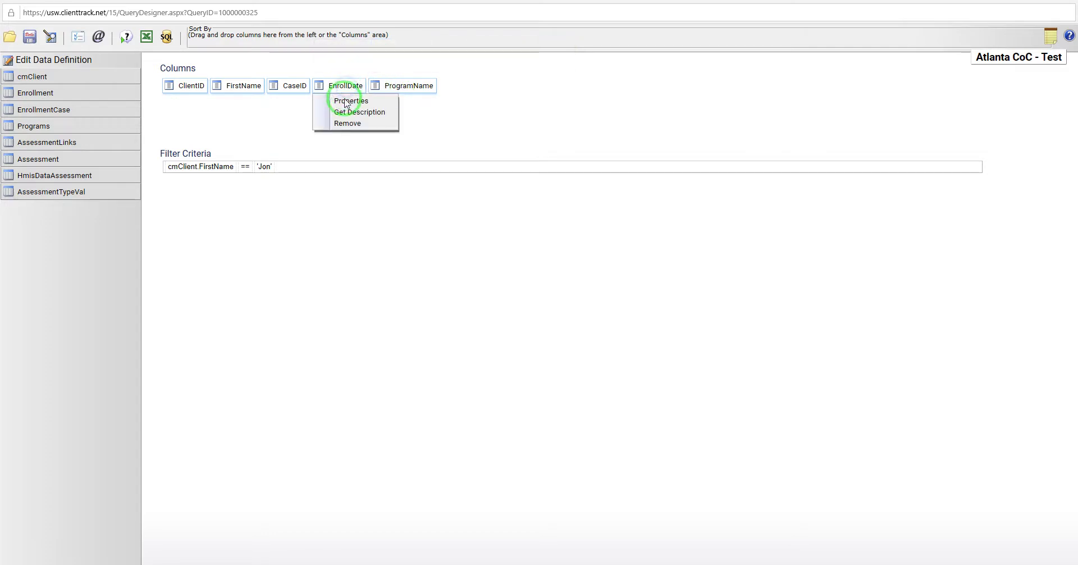
left_click(342, 122)
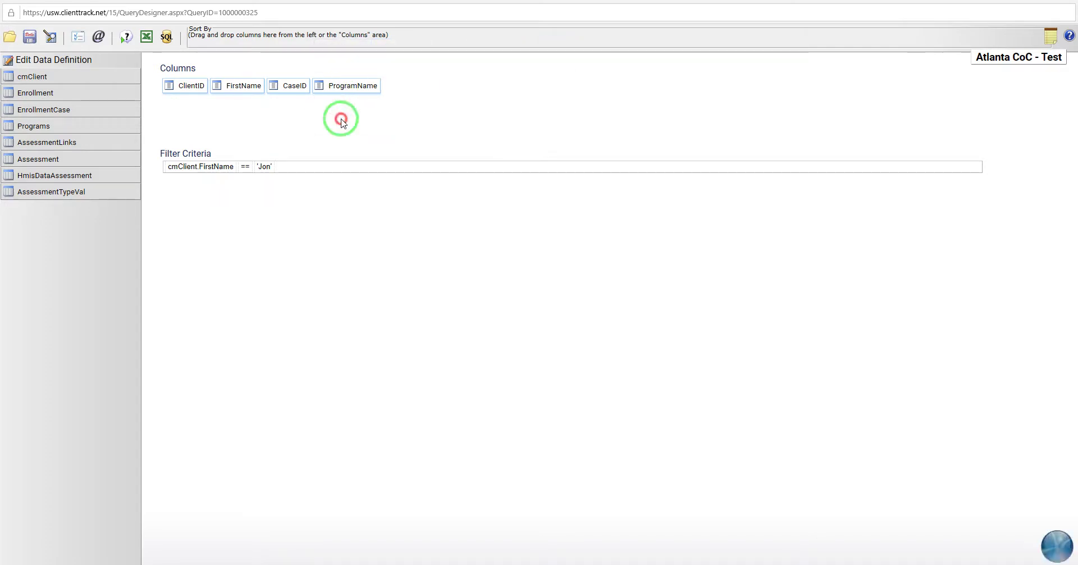
left_click(285, 88)
left_click(292, 122)
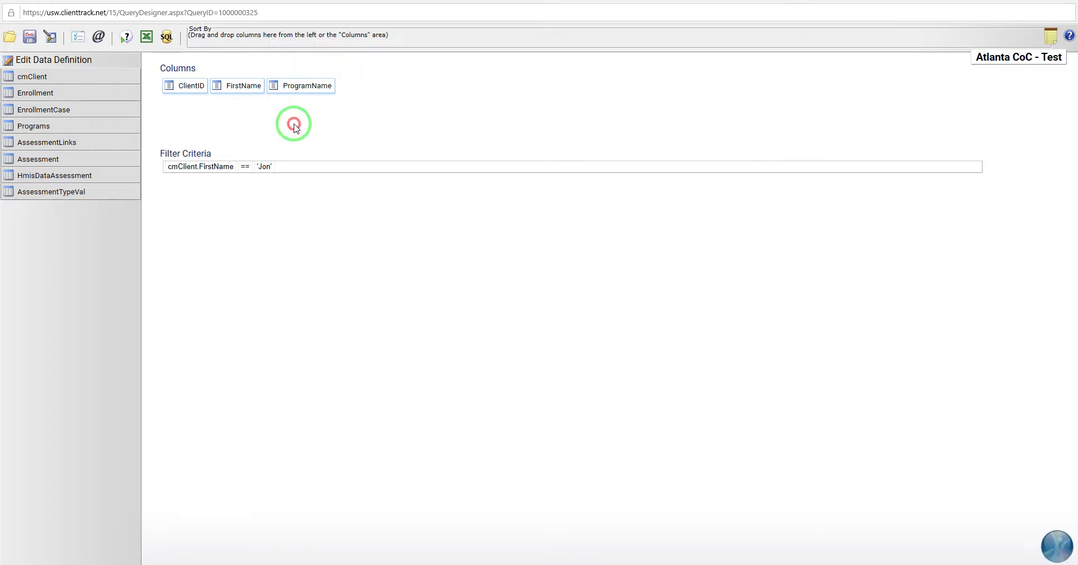
left_click(247, 85)
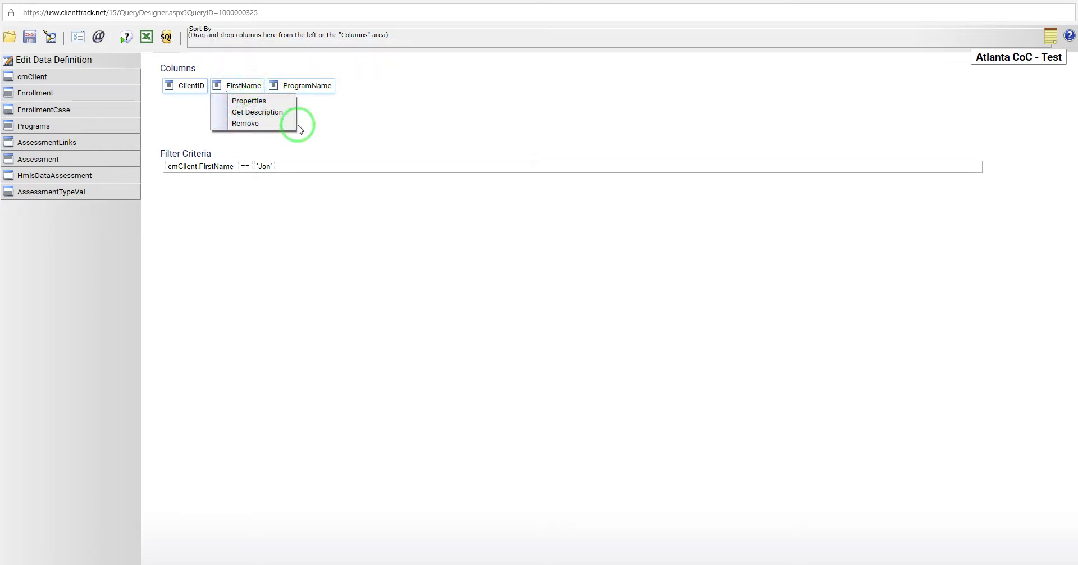
left_click(264, 124)
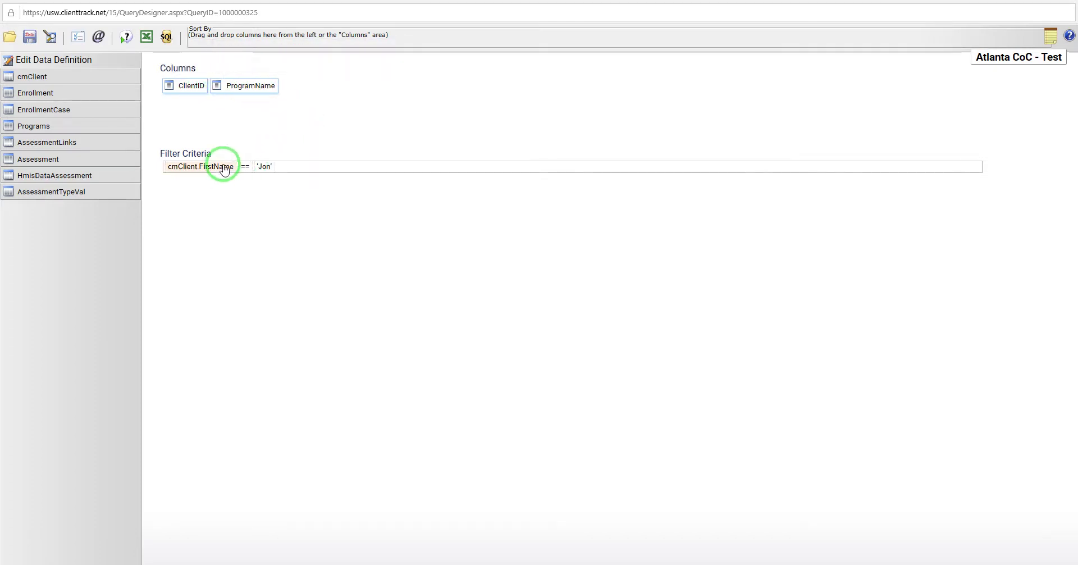
left_click(126, 38)
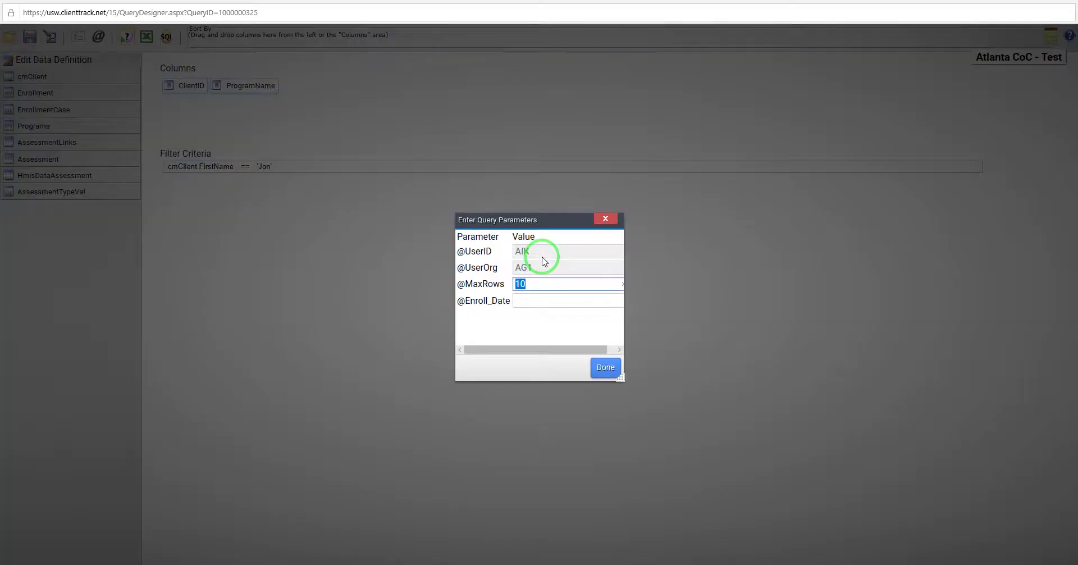
key("Return")
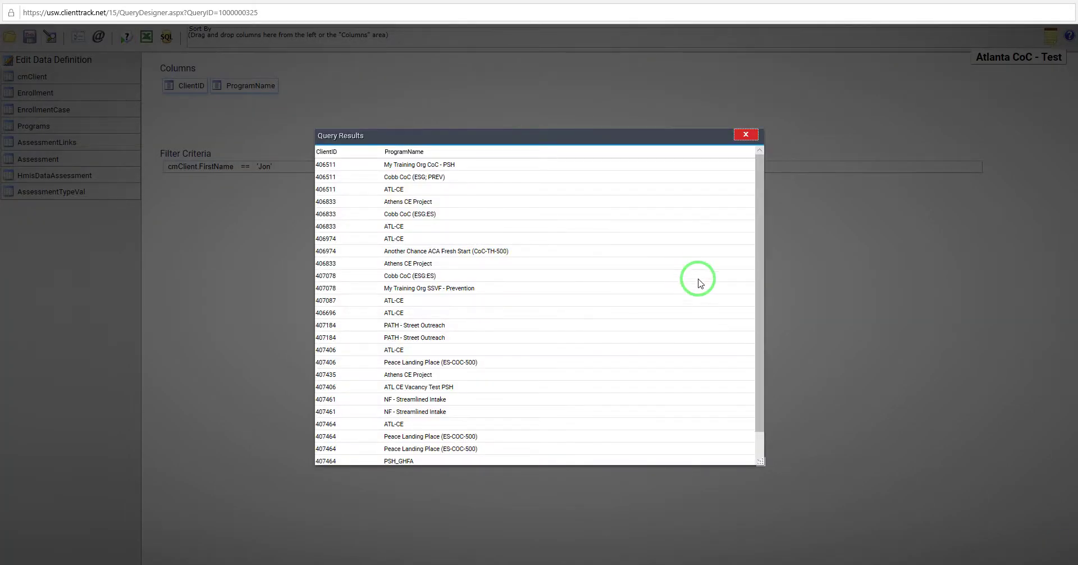
scroll(700, 282, "down", 1)
scroll(700, 282, "up", 1)
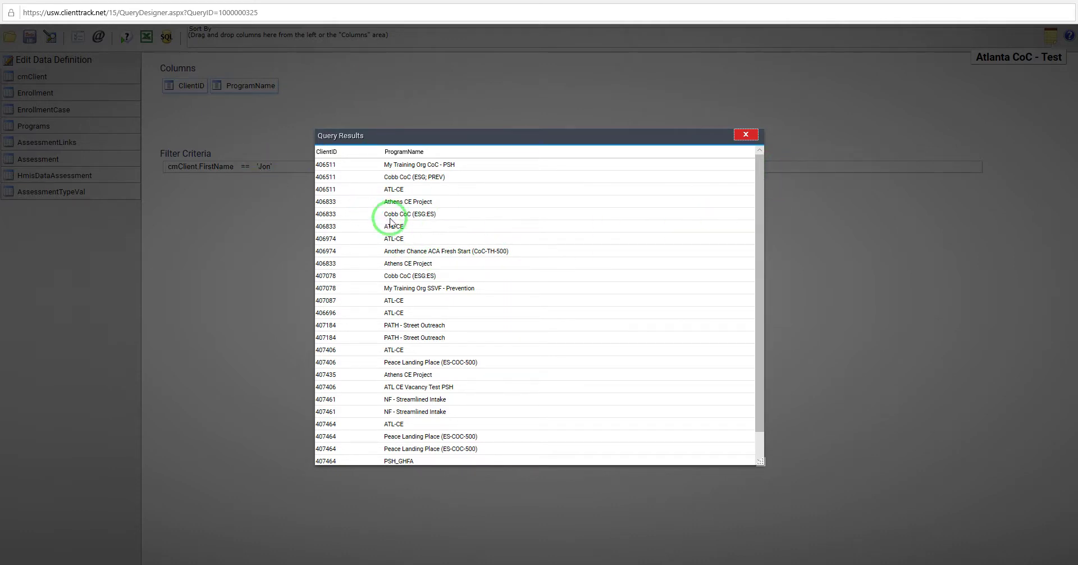
left_click(747, 134)
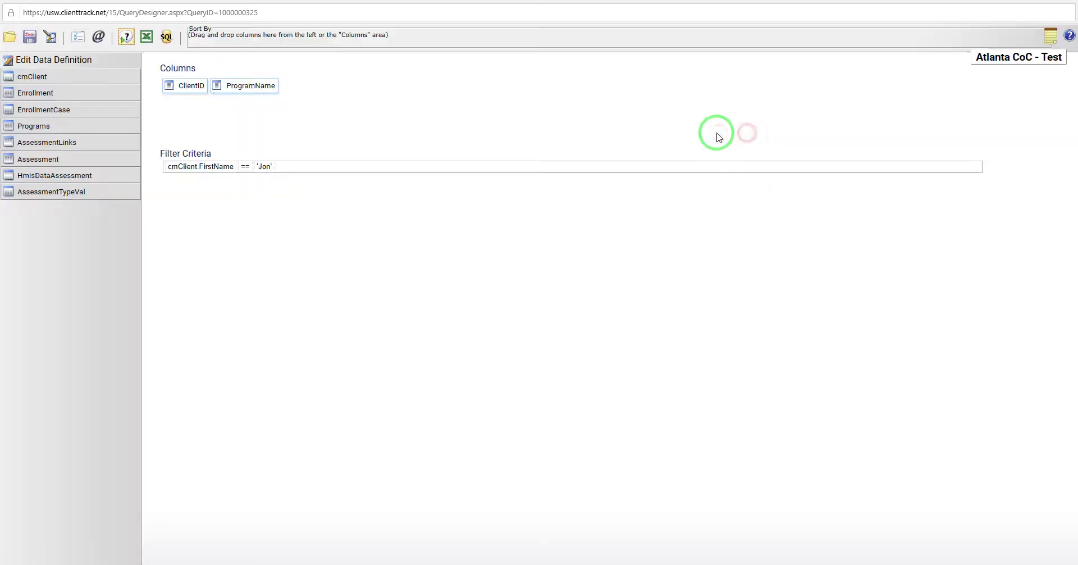
left_click(127, 39)
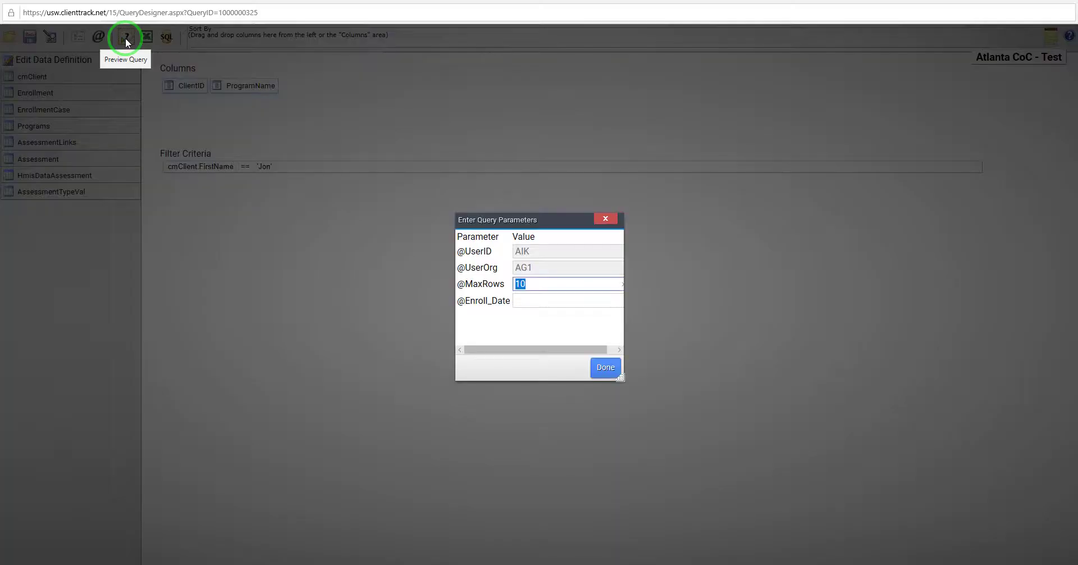
left_click(543, 287)
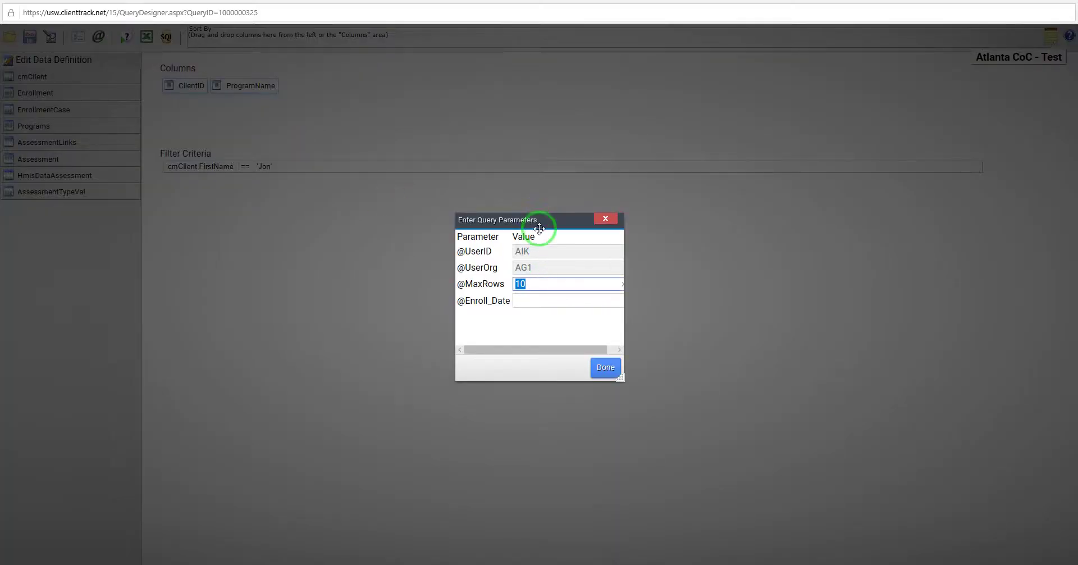
left_click(538, 301)
left_click(523, 302)
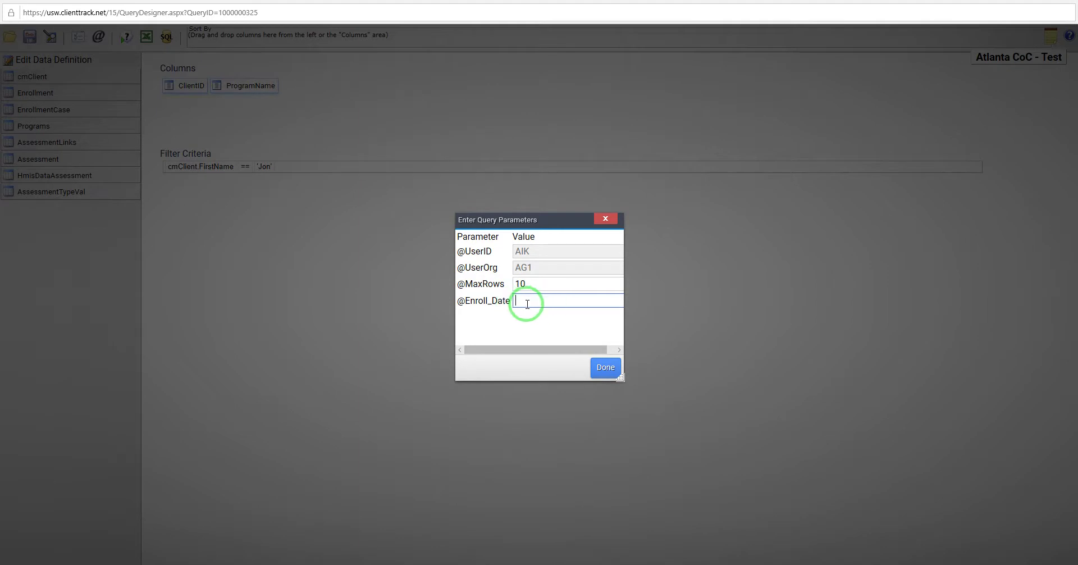
left_click(605, 220)
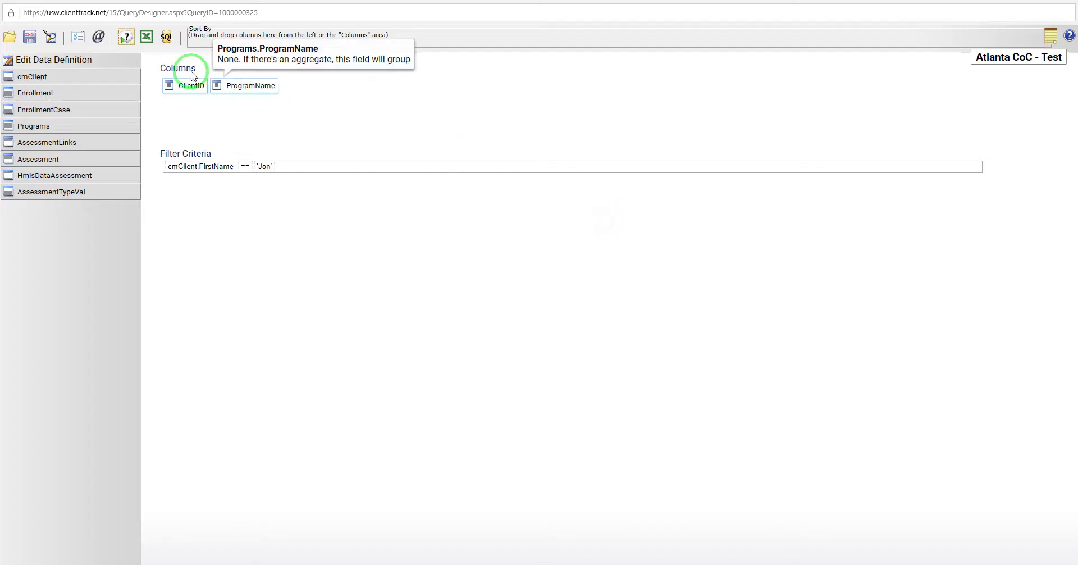
left_click(93, 40)
left_click(712, 176)
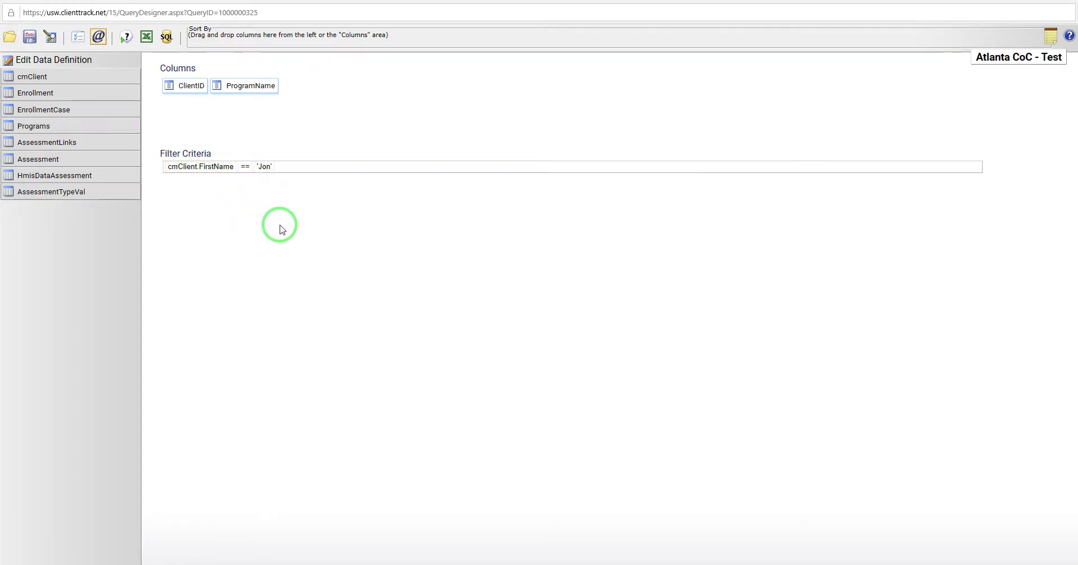
left_click(126, 37)
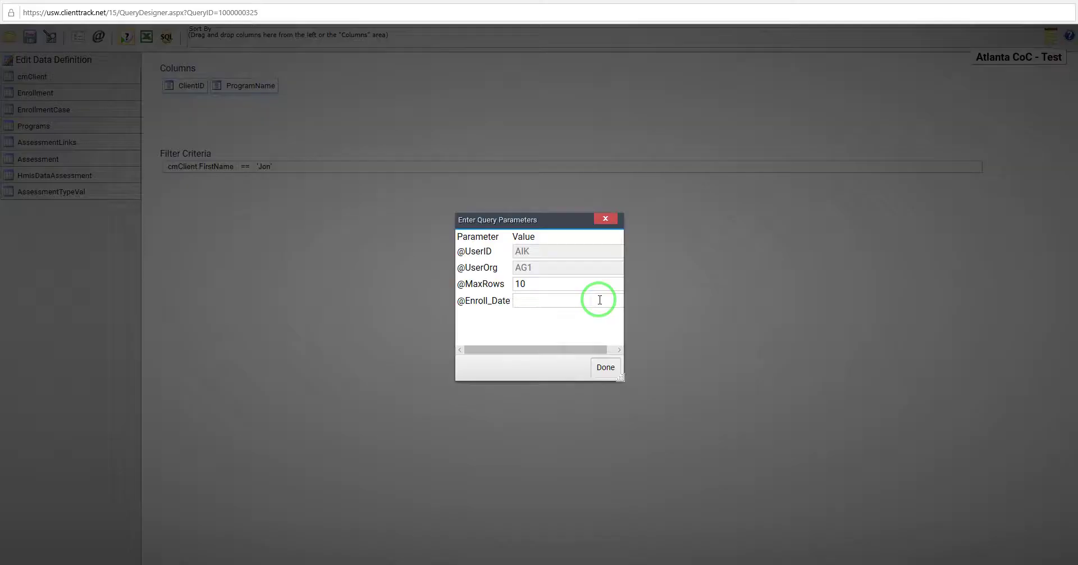
left_click(551, 299)
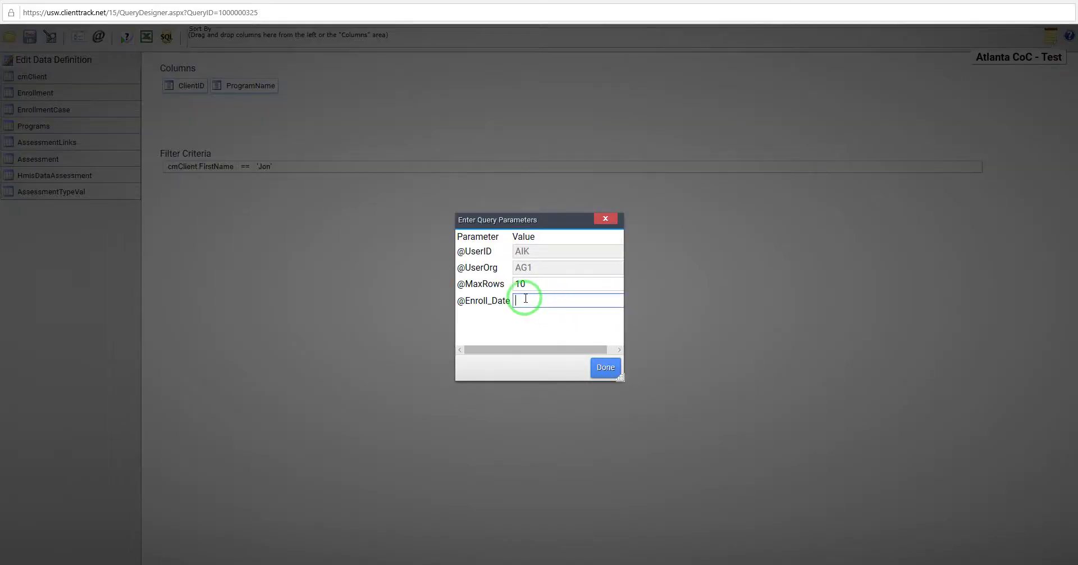
left_click(532, 302)
mouse_move(526, 350)
left_mouse_down()
mouse_move(566, 351)
mouse_move(512, 351)
left_mouse_up()
left_click(605, 220)
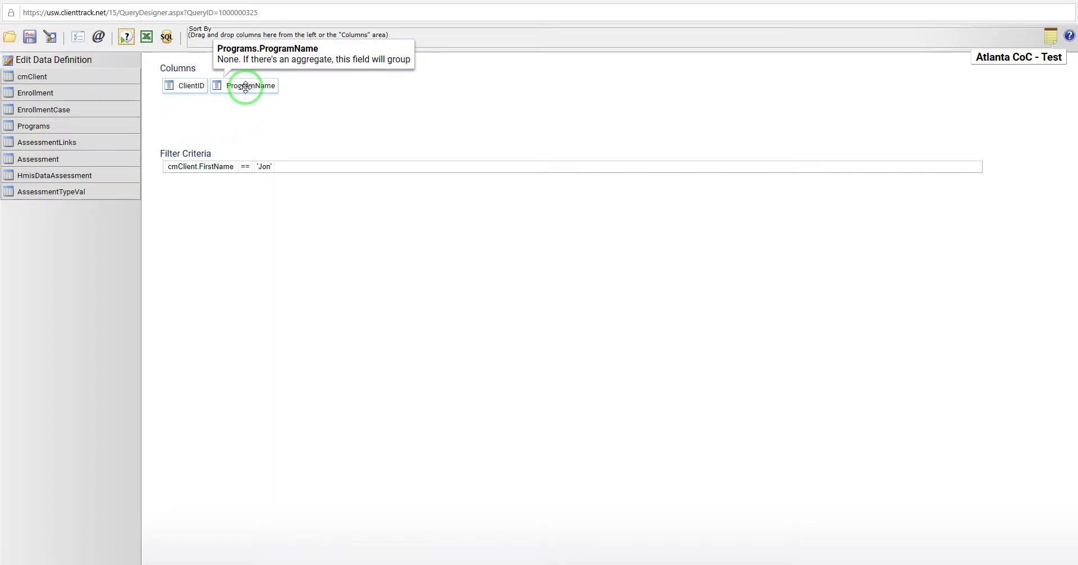
left_click(126, 39)
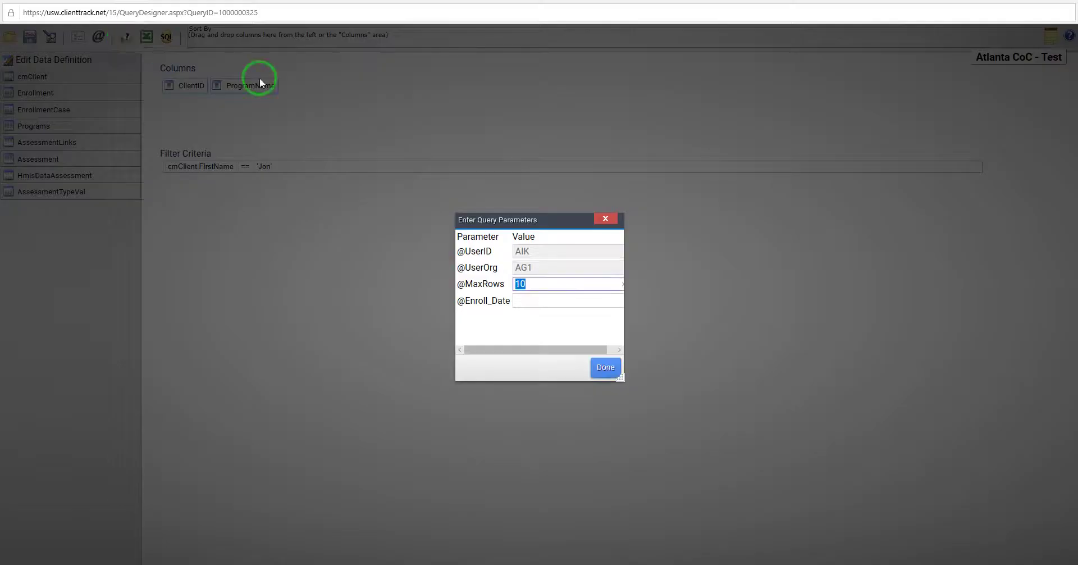
left_click(605, 368)
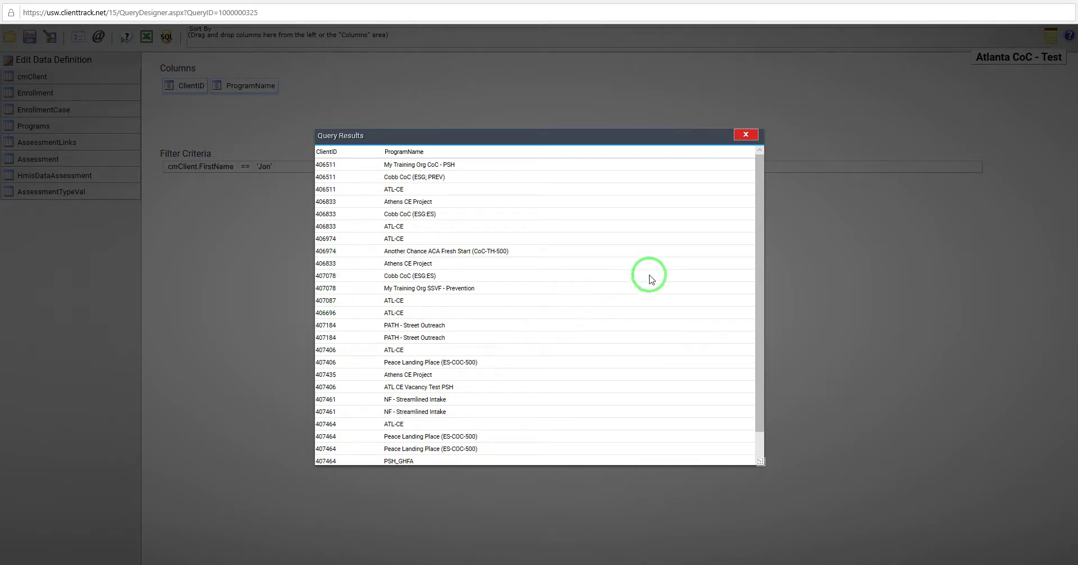
mouse_move(759, 212)
left_mouse_down()
mouse_move(762, 254)
mouse_move(761, 200)
left_mouse_up()
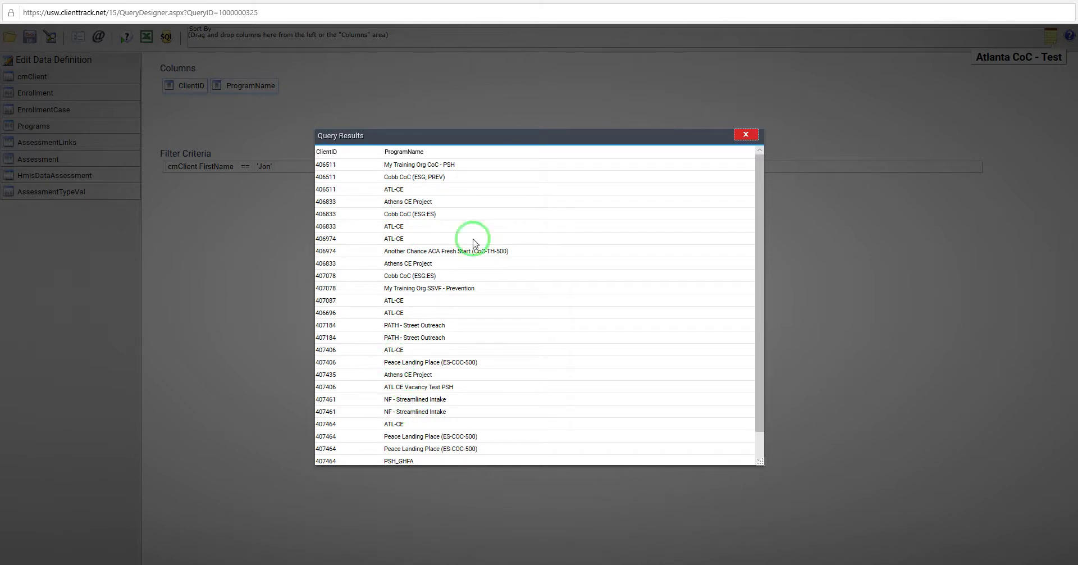
left_click(746, 136)
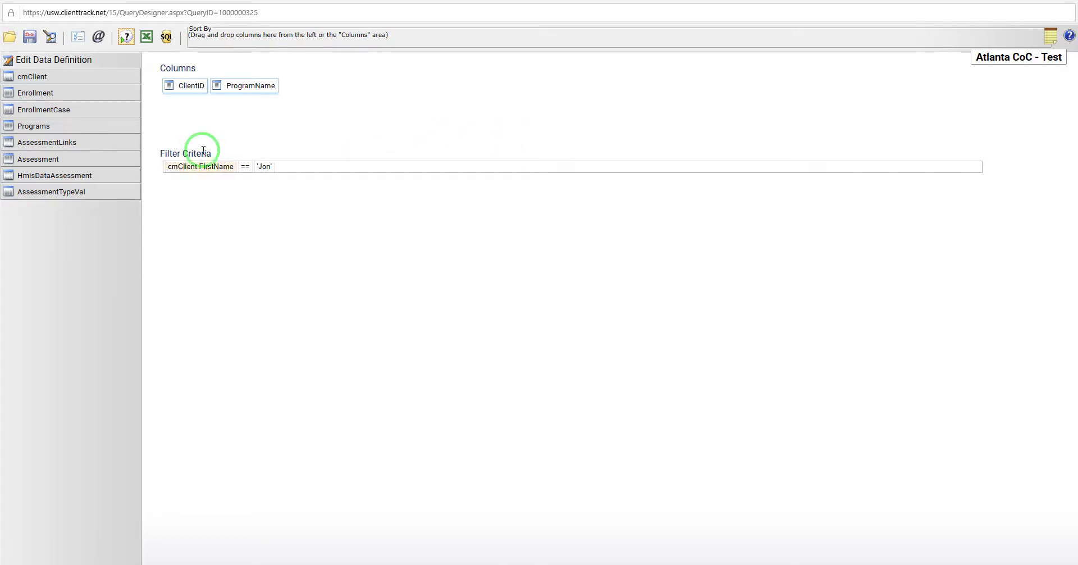
Step: Expand the Programs table's field list and sort the query by ProgramName in A-Z order
left_click(59, 126)
left_click_drag(136, 203, 138, 248)
mouse_move(74, 461)
left_mouse_down()
mouse_move(185, 313)
mouse_move(284, 28)
mouse_move(120, 432)
mouse_move(96, 459)
left_mouse_up()
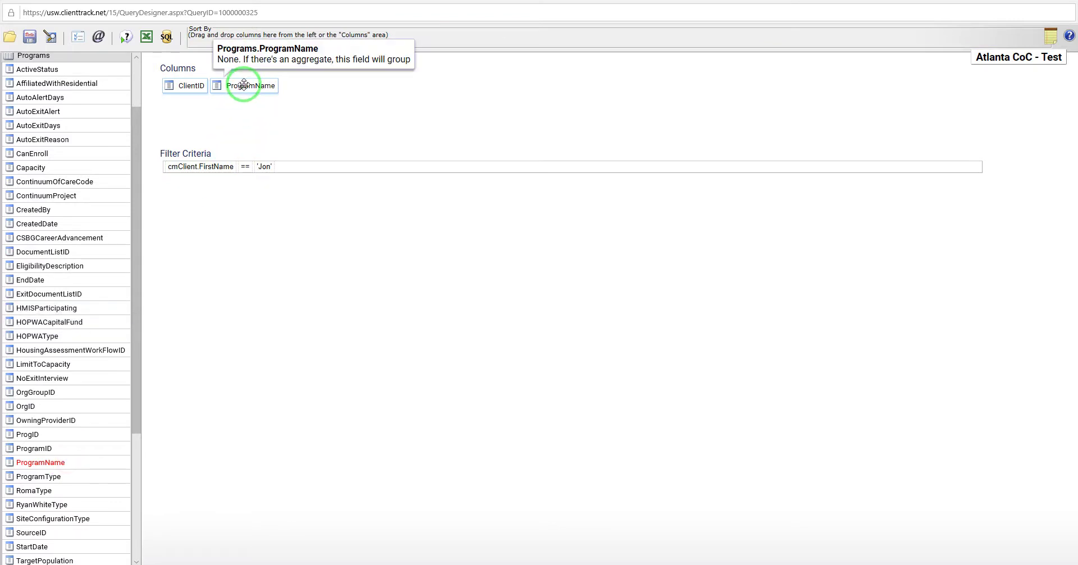
left_click_drag(244, 85, 239, 36)
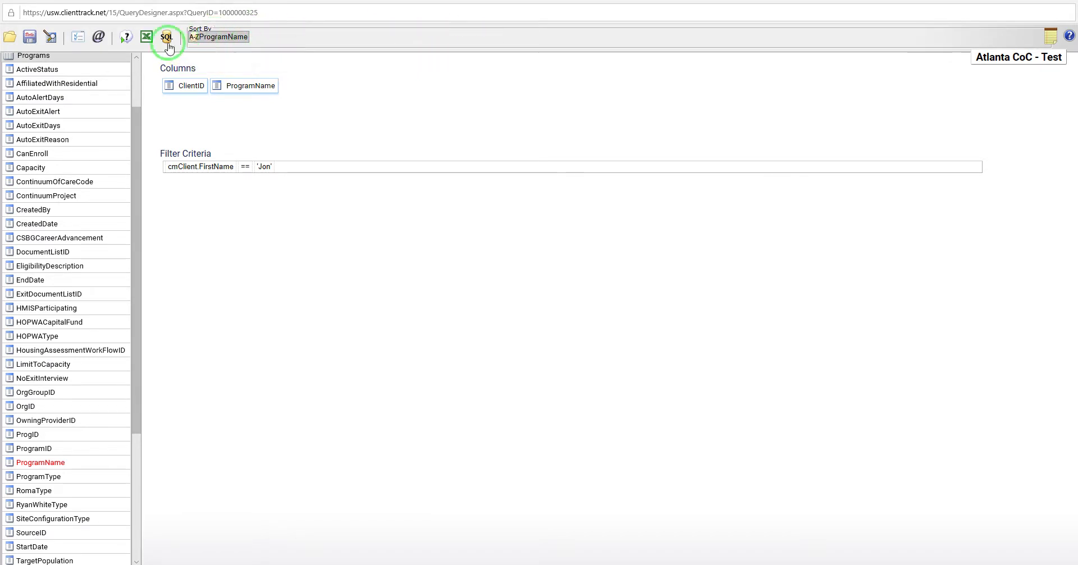
left_click(126, 38)
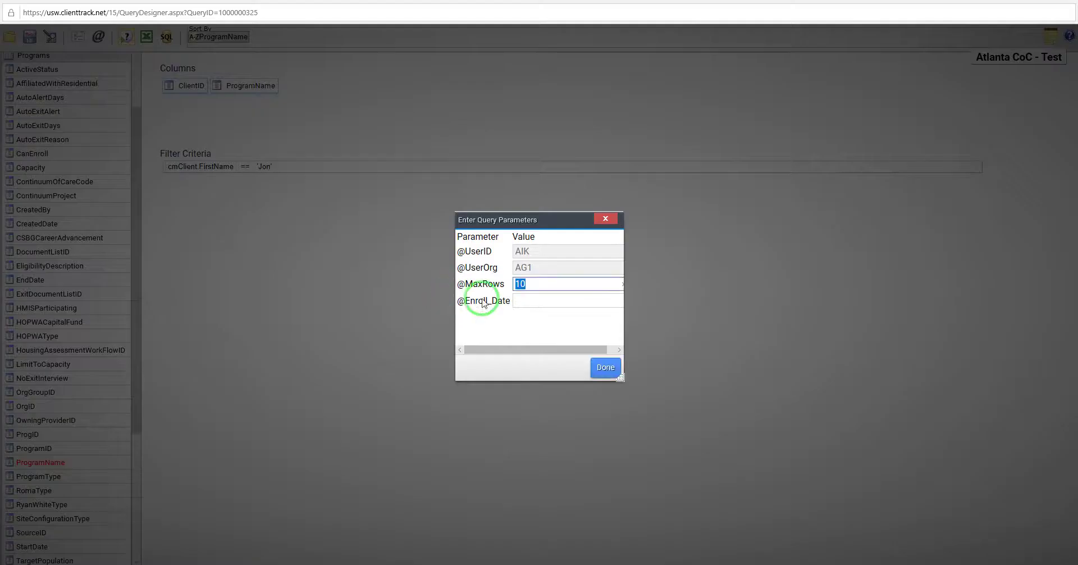
left_click(603, 366)
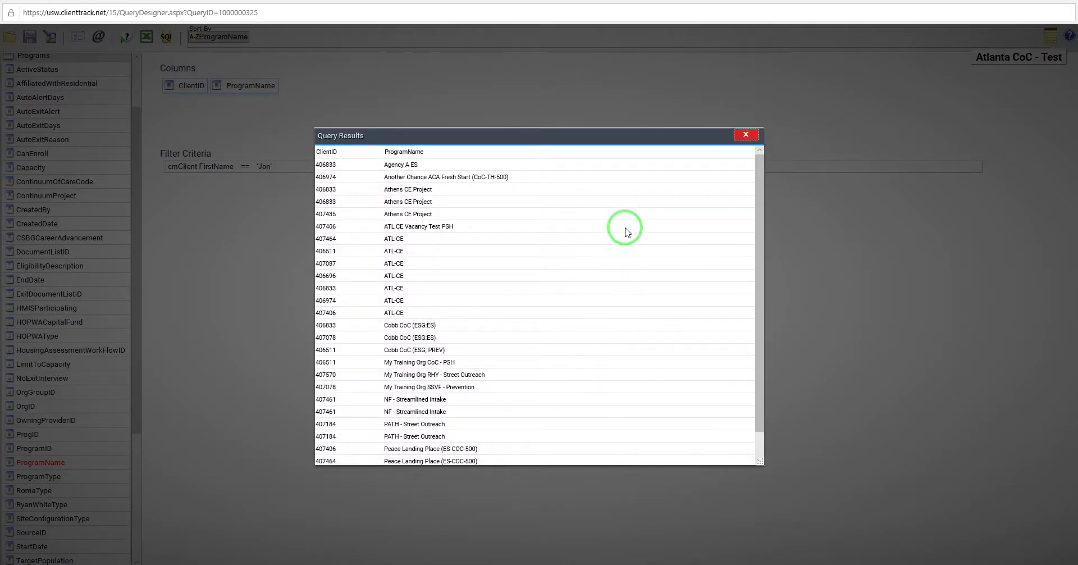
left_click_drag(760, 188, 762, 181)
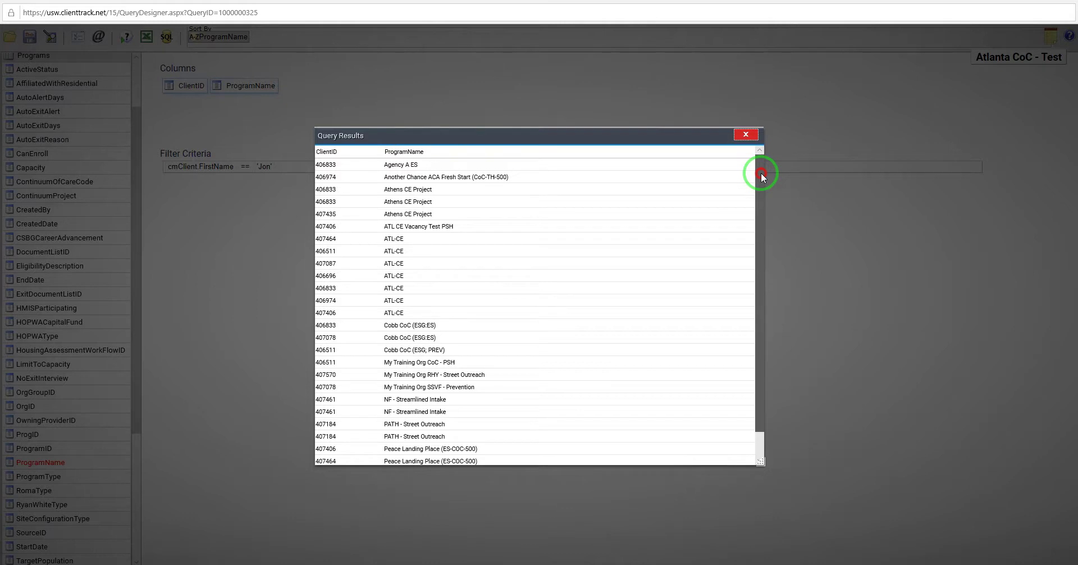
left_click_drag(761, 175, 761, 173)
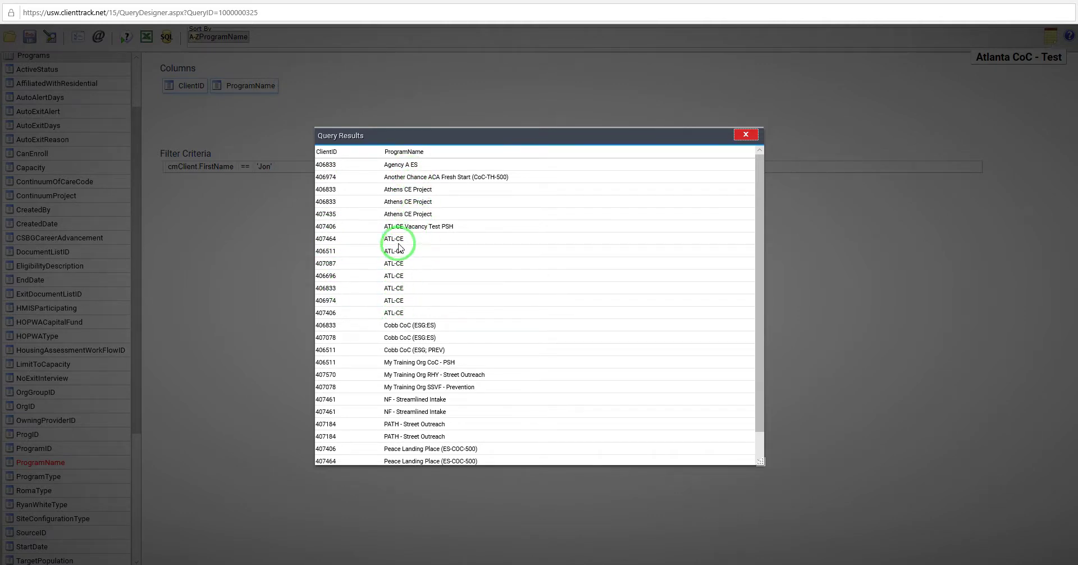
left_click(745, 135)
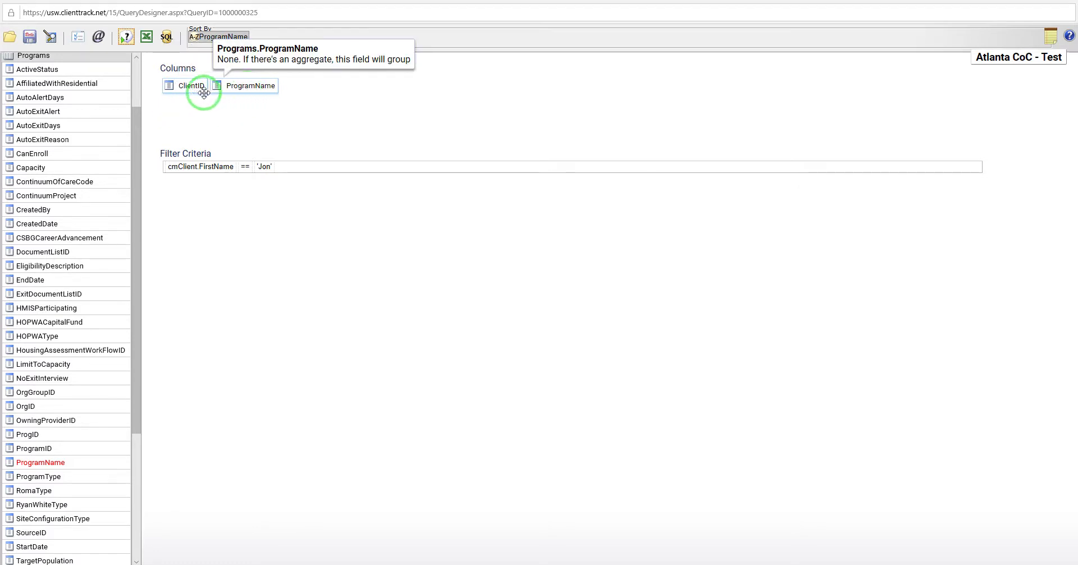
Step: Set the ClientID column's summary to Count in its properties and save the change
right_click(185, 85)
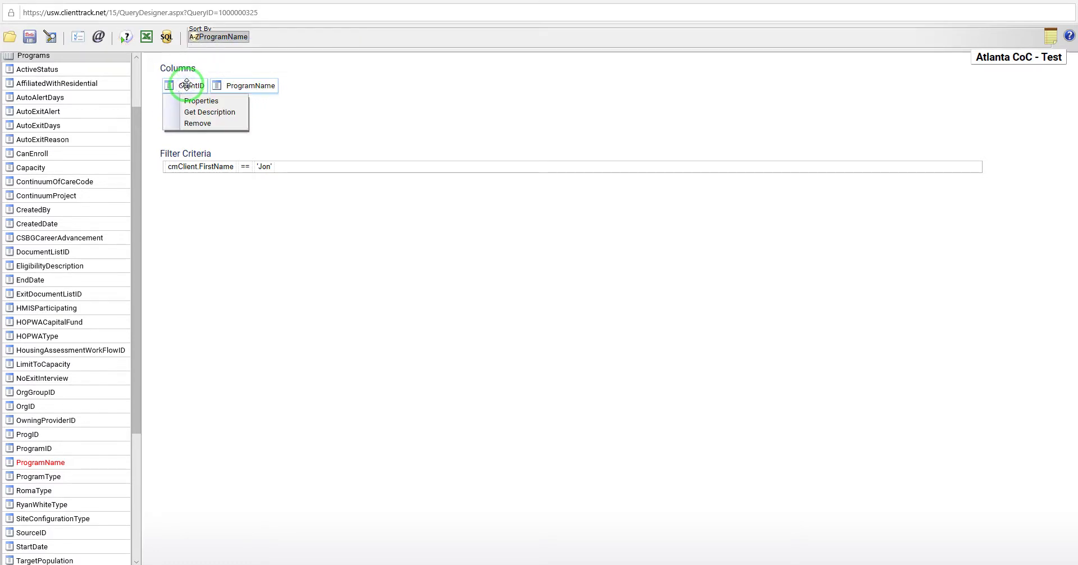
left_click(194, 102)
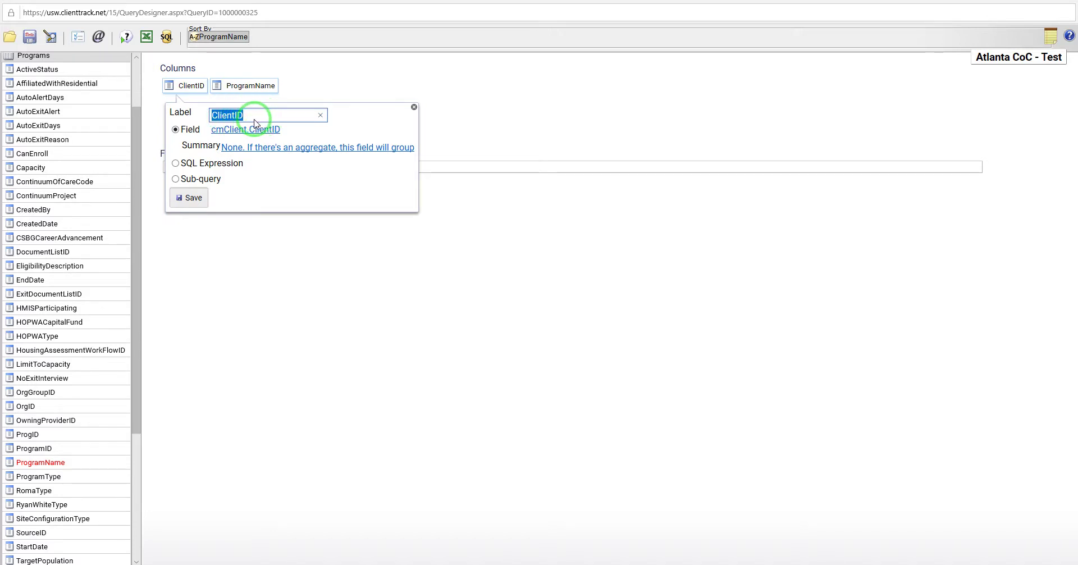
left_click(241, 149)
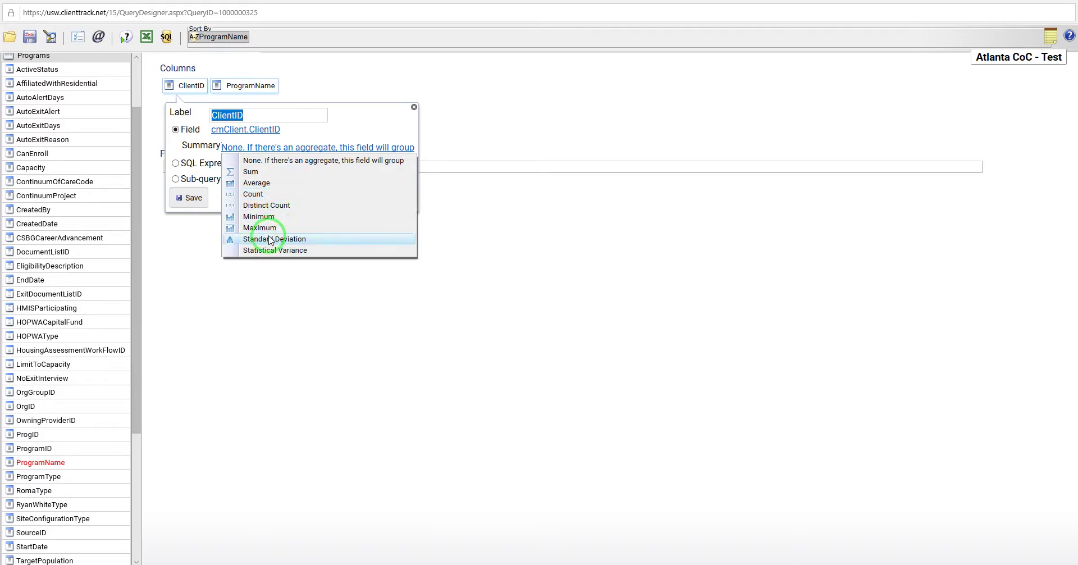
left_click(281, 198)
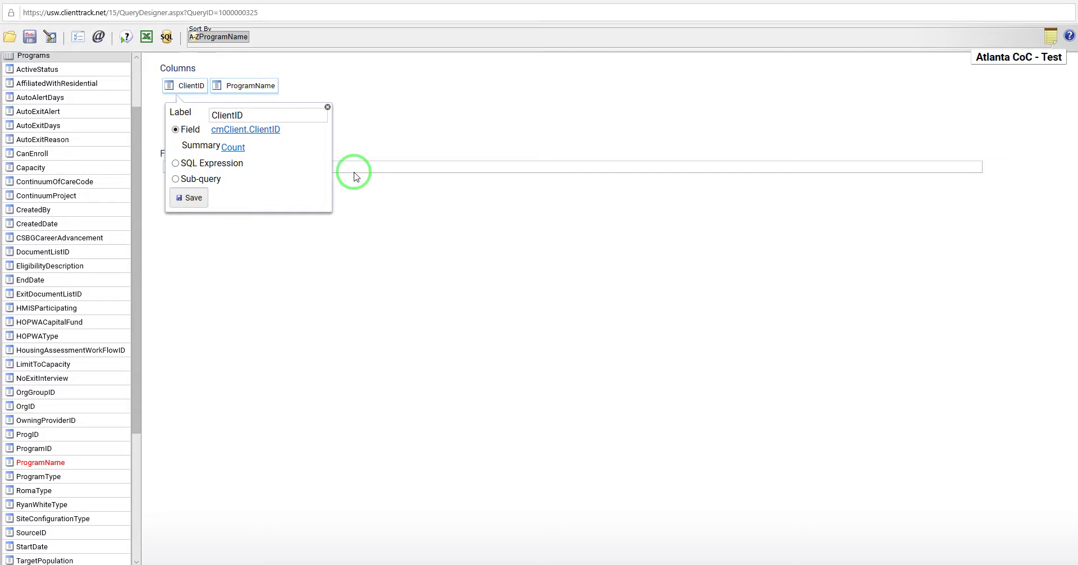
left_click(194, 199)
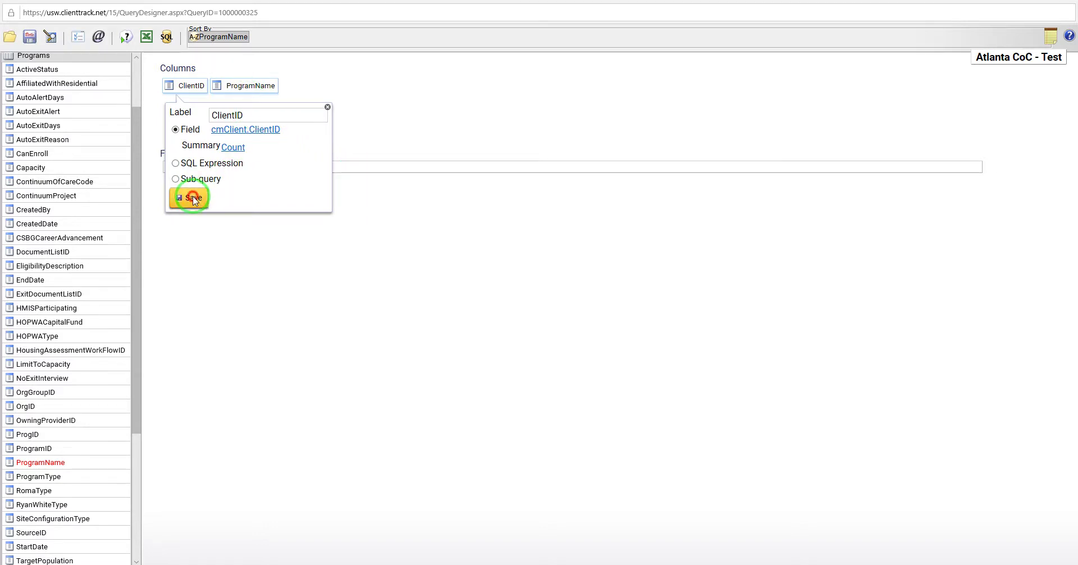
left_click(129, 37)
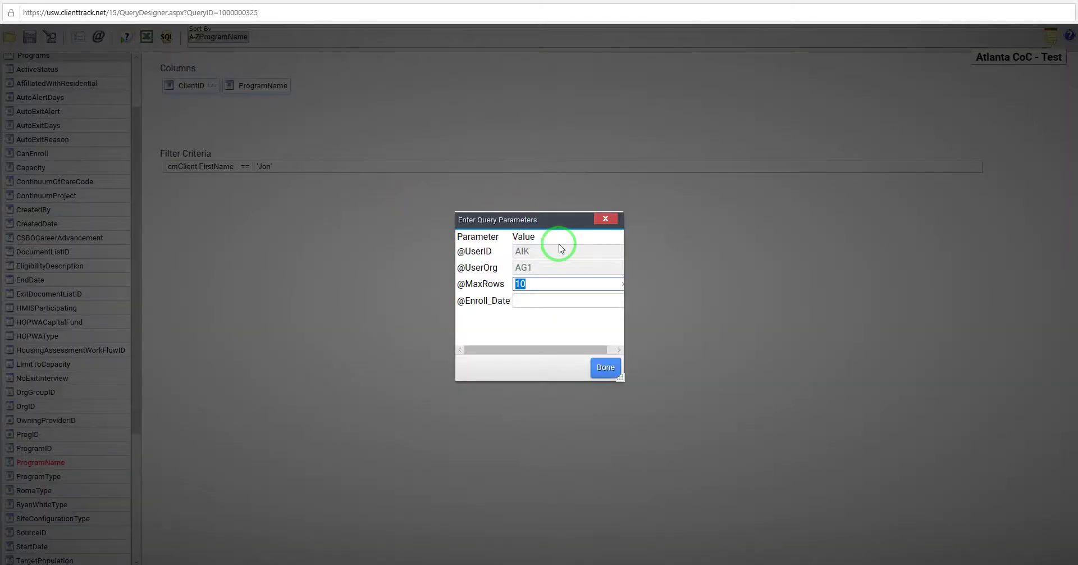
key("Return")
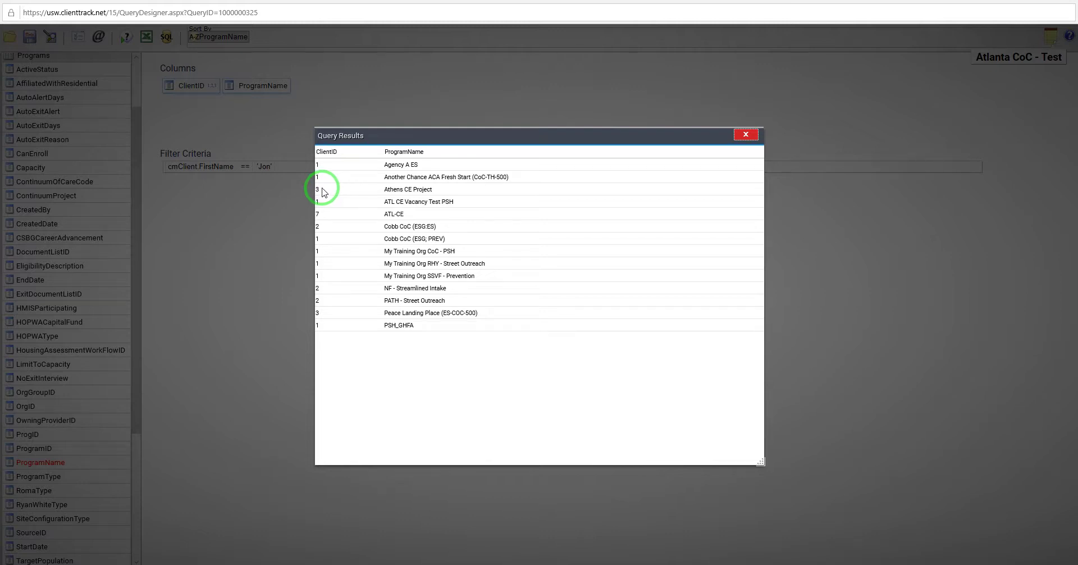
left_click(746, 136)
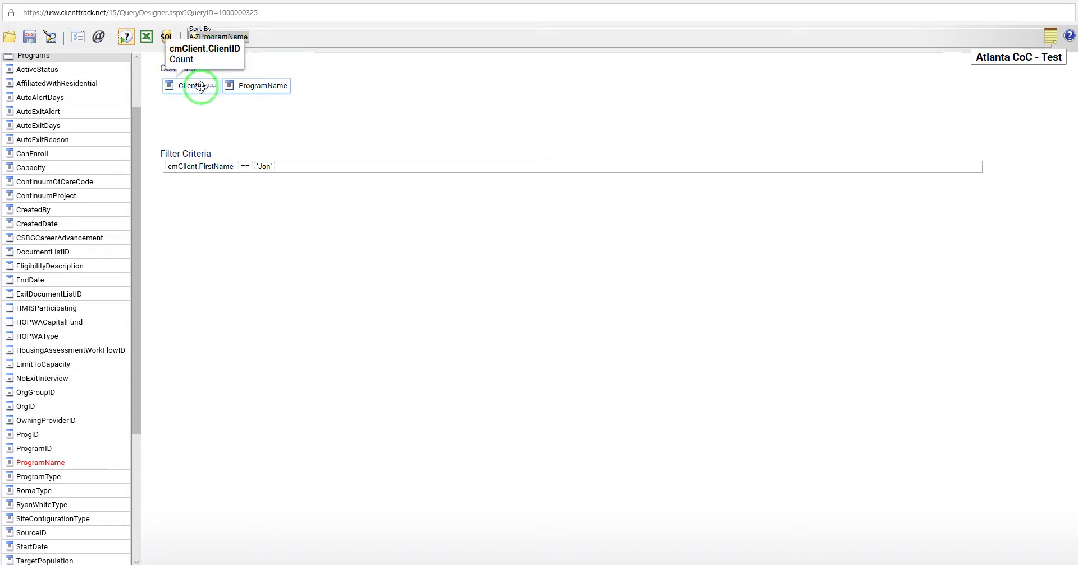
Step: Change the ClientID column's summary to Distinct Count and save it
left_click(201, 86)
left_click(211, 101)
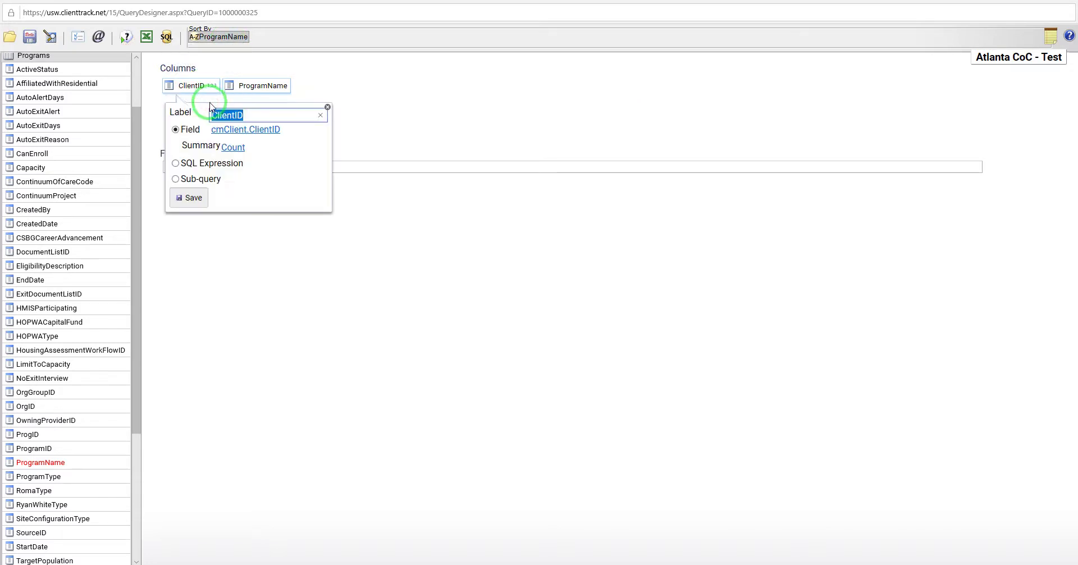
left_click(233, 148)
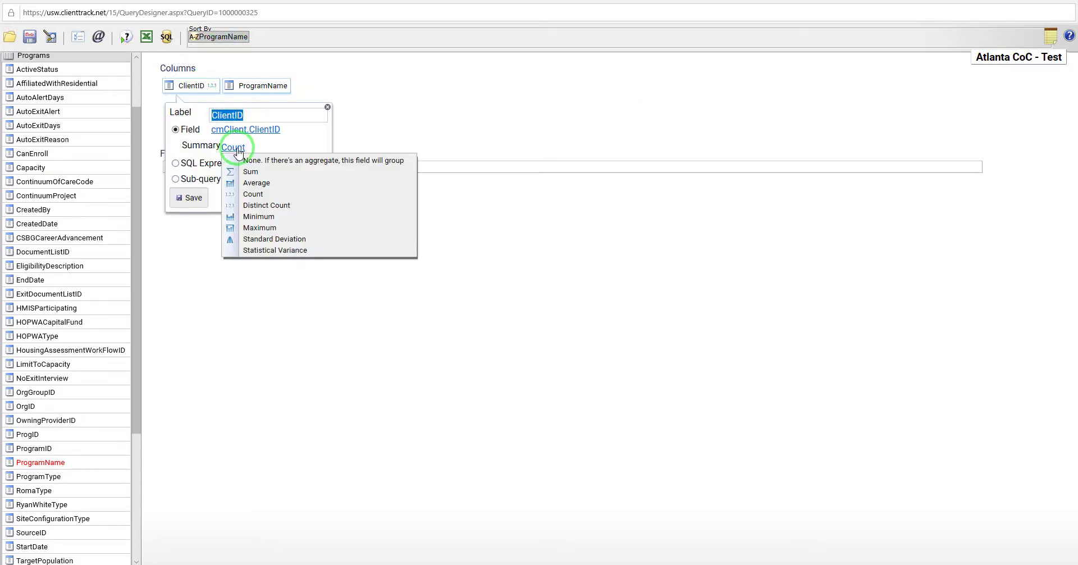
left_click(259, 206)
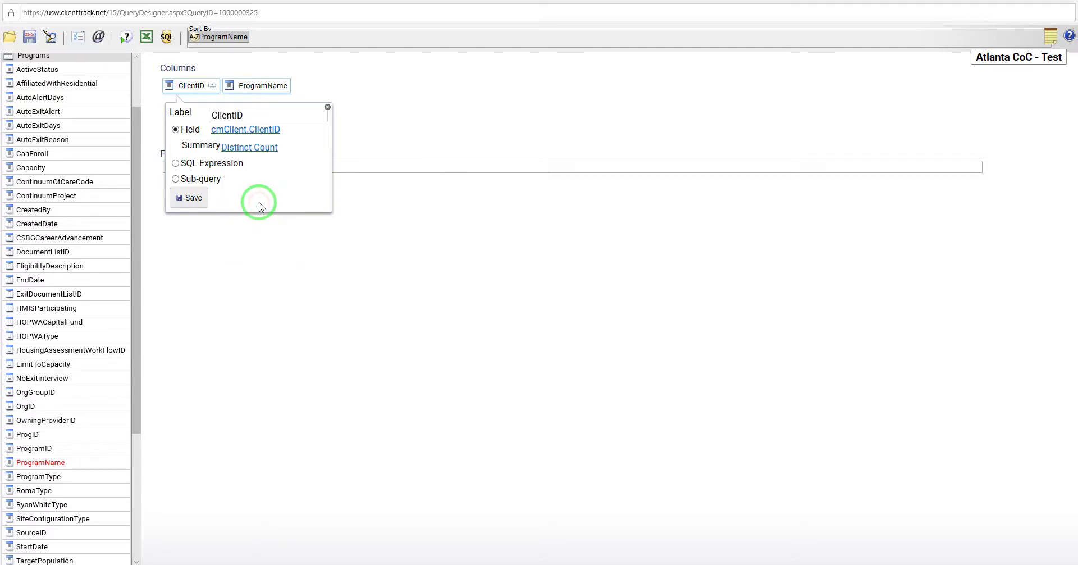
left_click(191, 199)
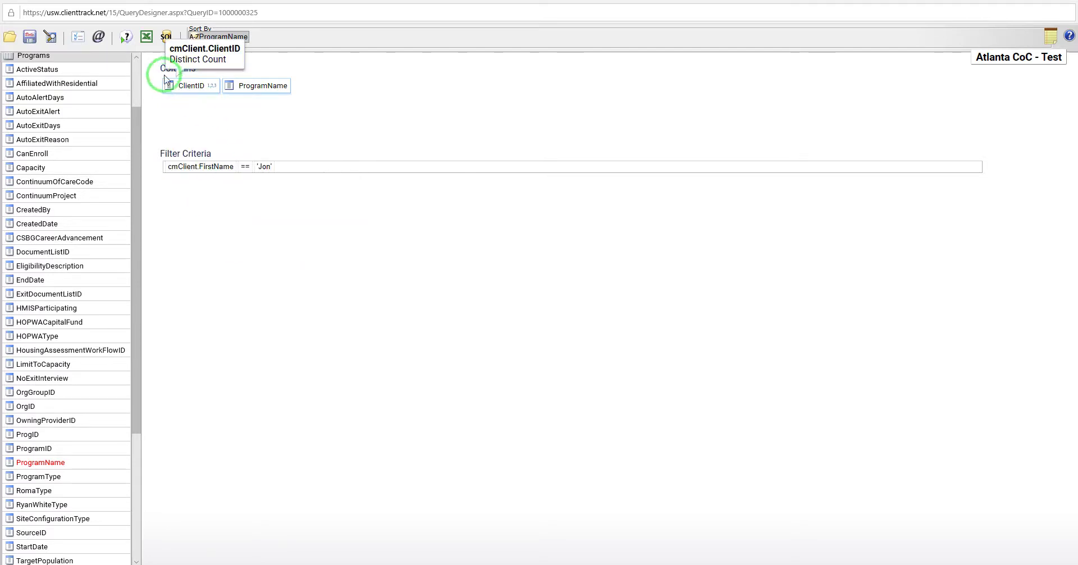
left_click(127, 38)
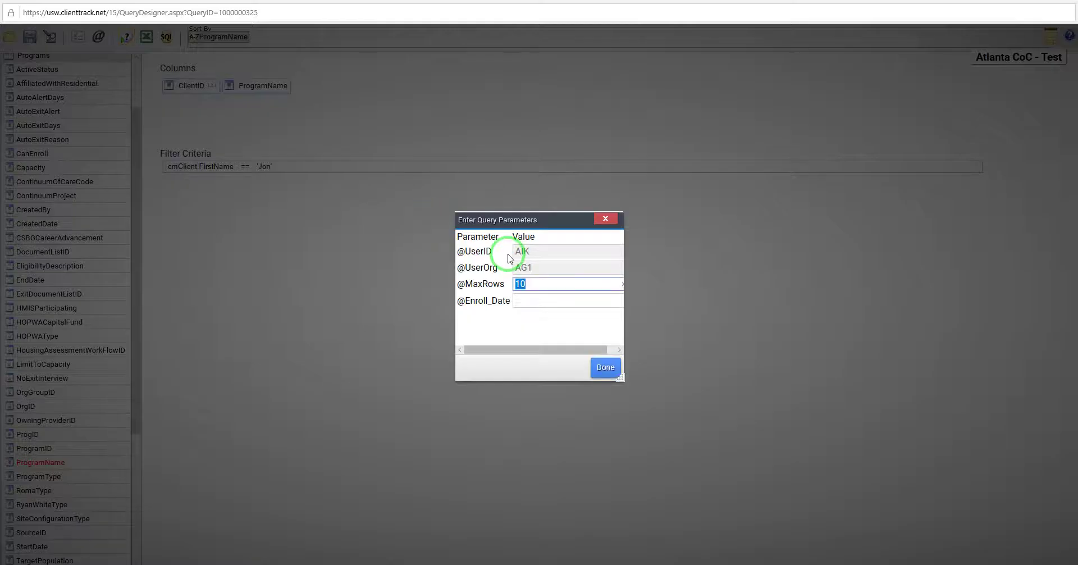
key("Return")
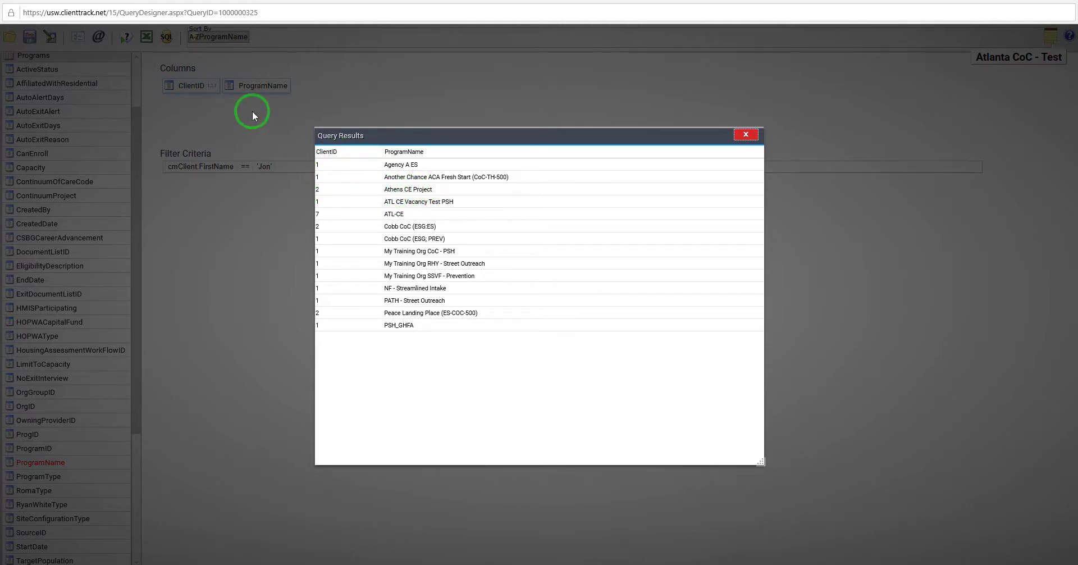
left_click(746, 135)
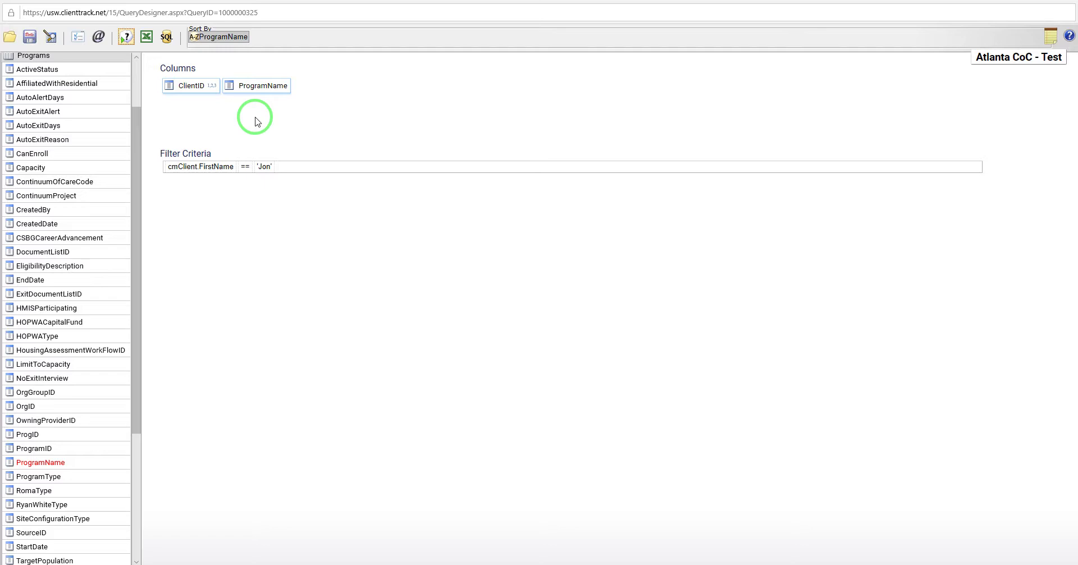
Step: Reset the ClientID column's summary to None so it has no aggregate, and save the column properties
right_click(202, 87)
left_click(201, 100)
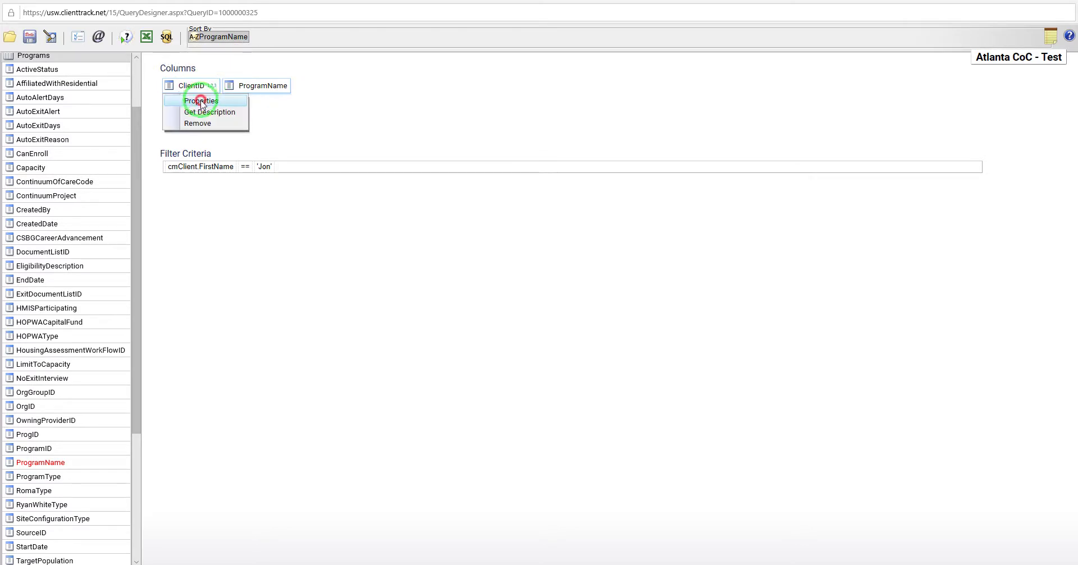
left_click(241, 149)
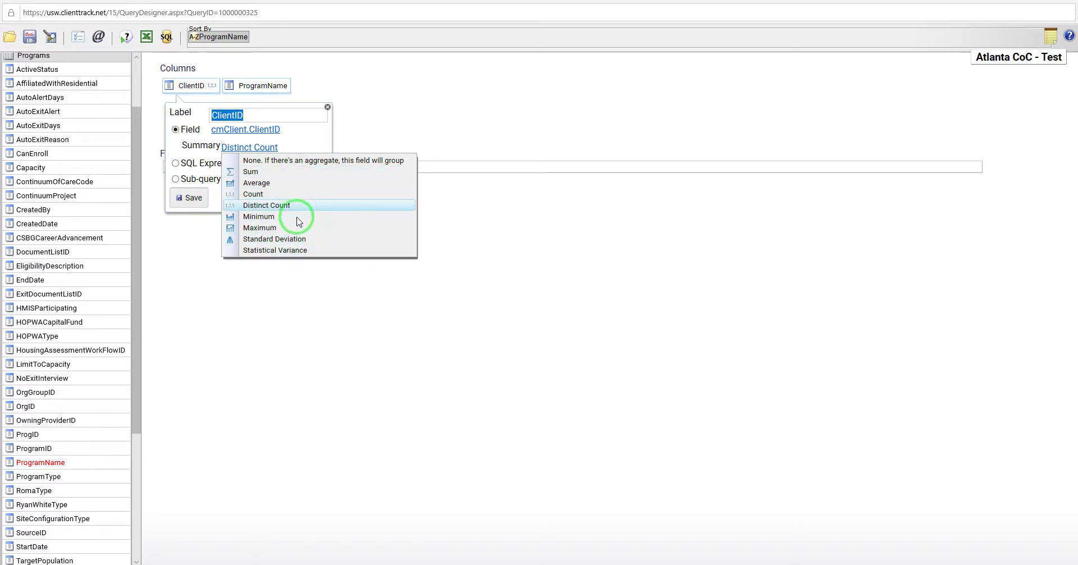
left_click(490, 227)
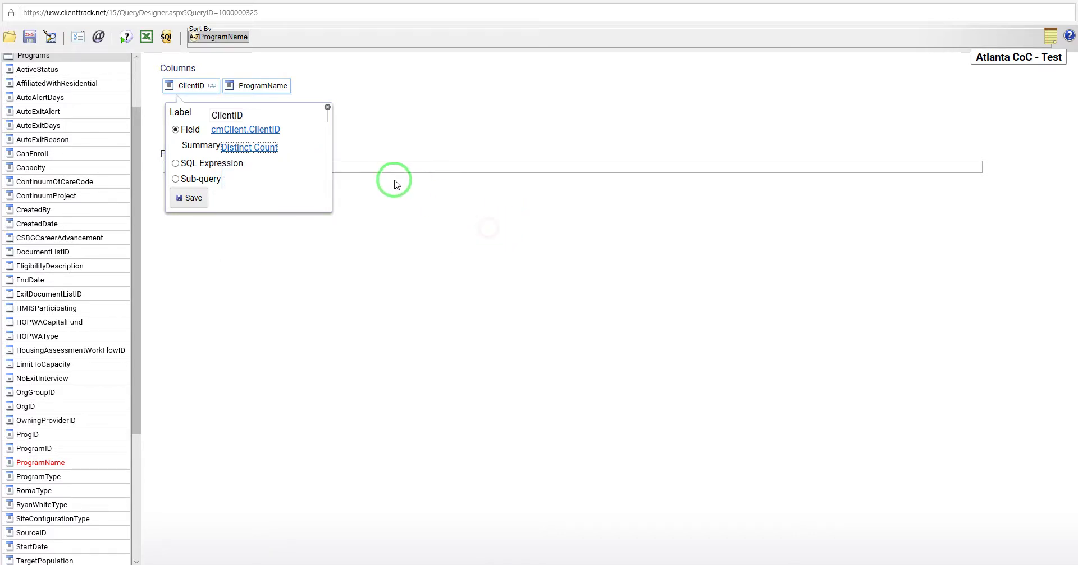
left_click(242, 147)
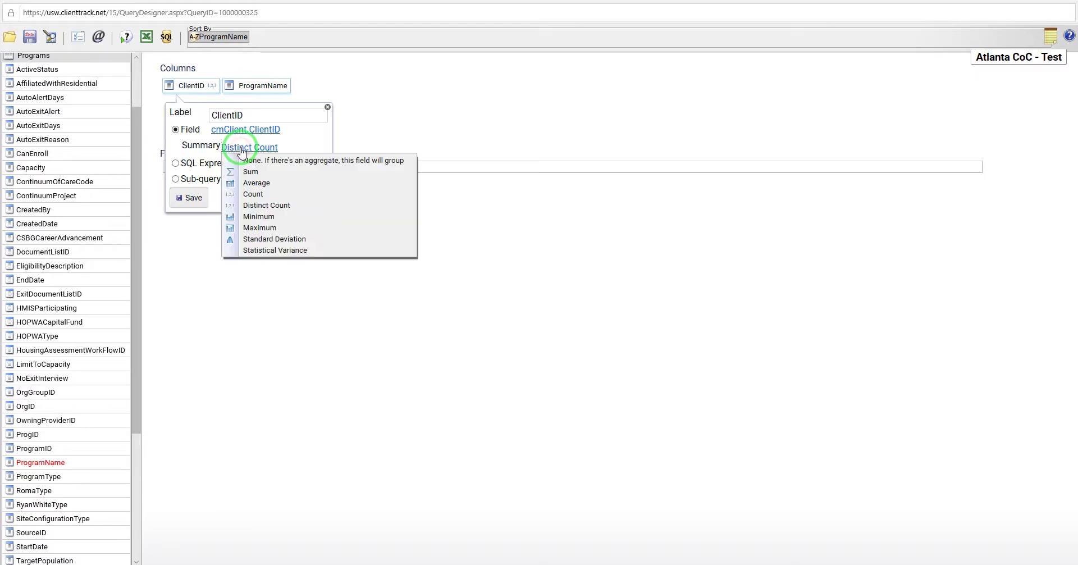
left_click(265, 161)
left_click(190, 197)
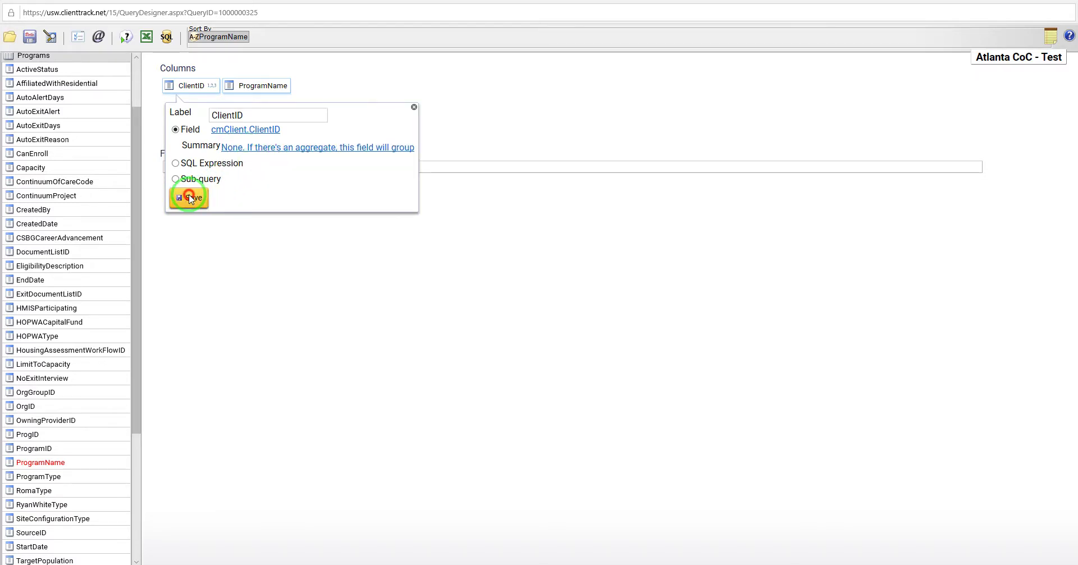
left_click(128, 39)
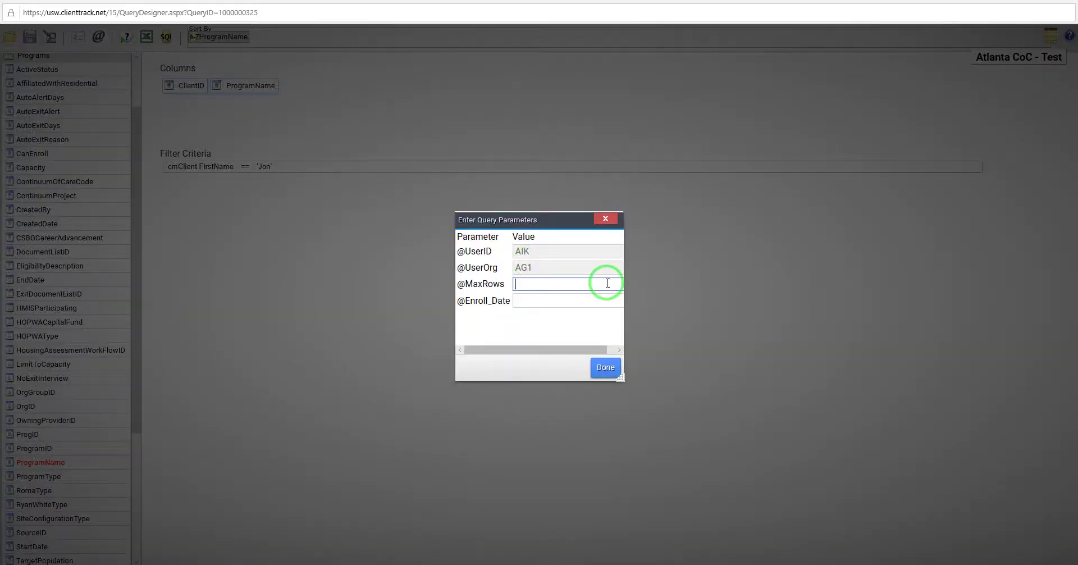
key("Return")
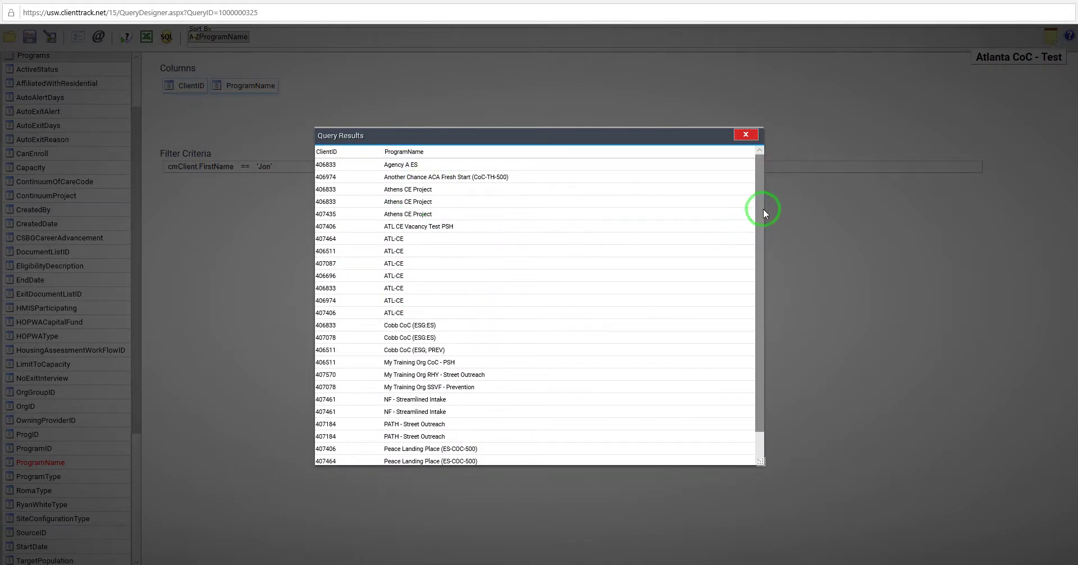
left_click_drag(761, 198, 762, 296)
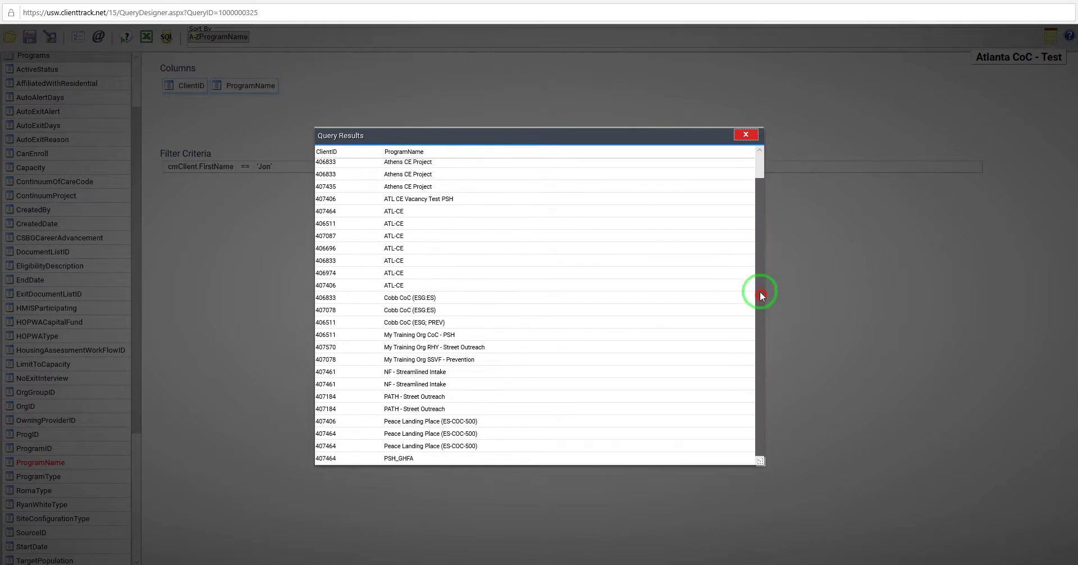
left_click(745, 135)
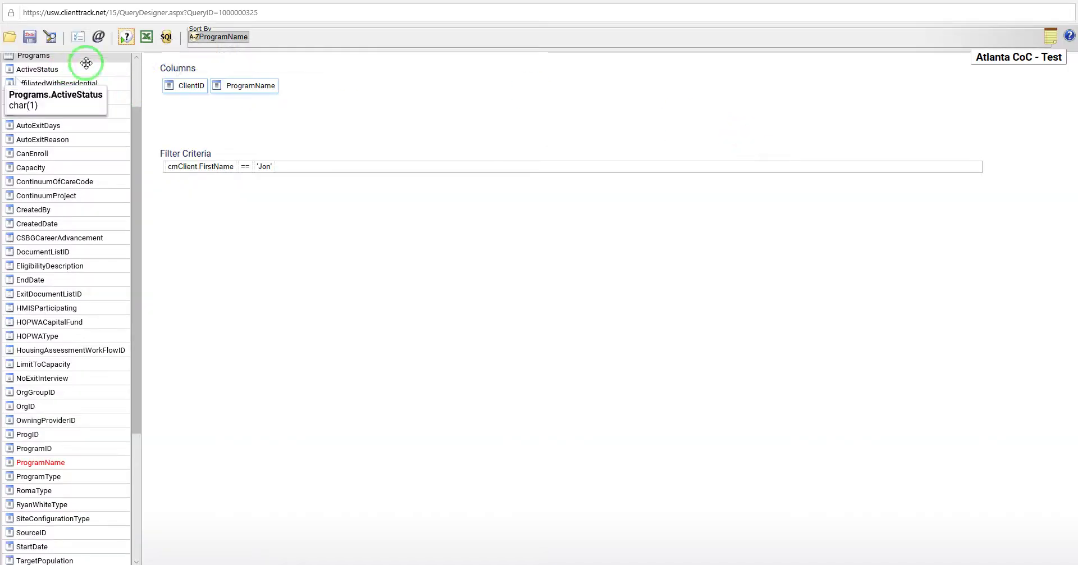
Step: Collapse the Programs table, expand cmClient, and add its SocSecNo field as a column between ClientID and ProgramName
left_click(138, 80)
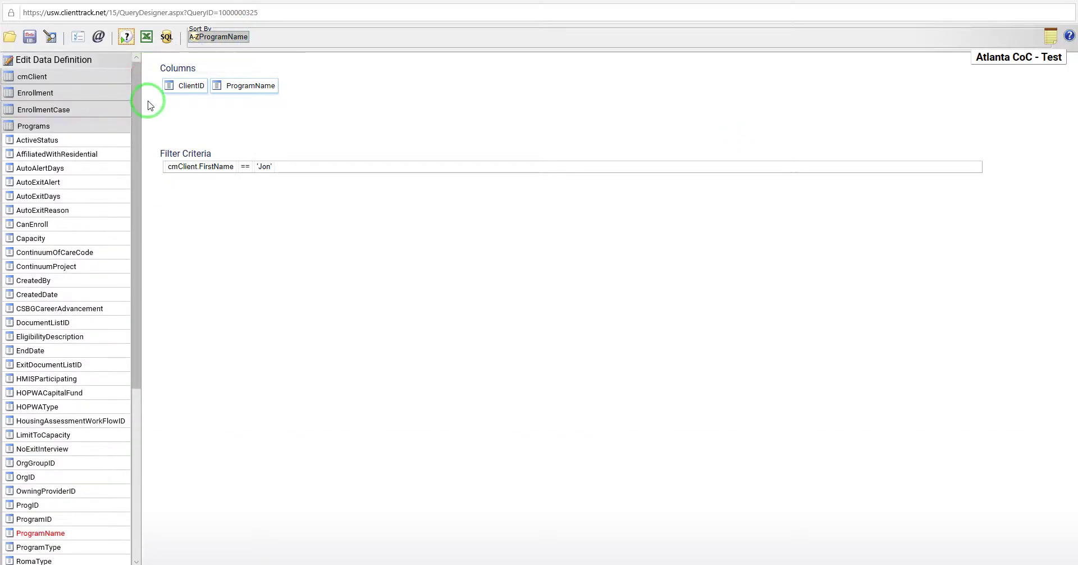
left_click(76, 125)
left_click(62, 77)
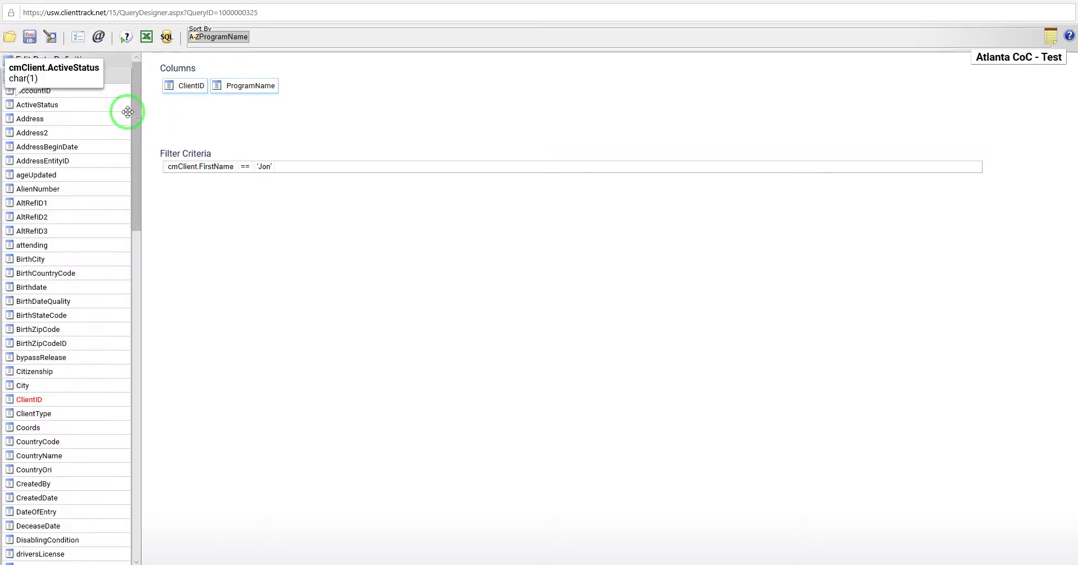
left_click_drag(137, 113, 128, 403)
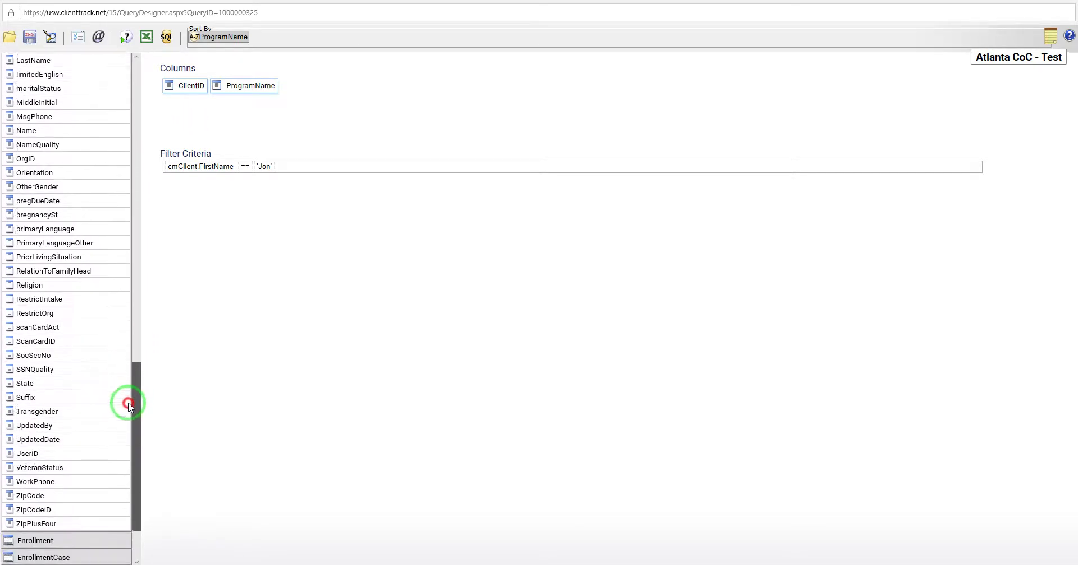
left_click_drag(39, 354, 213, 91)
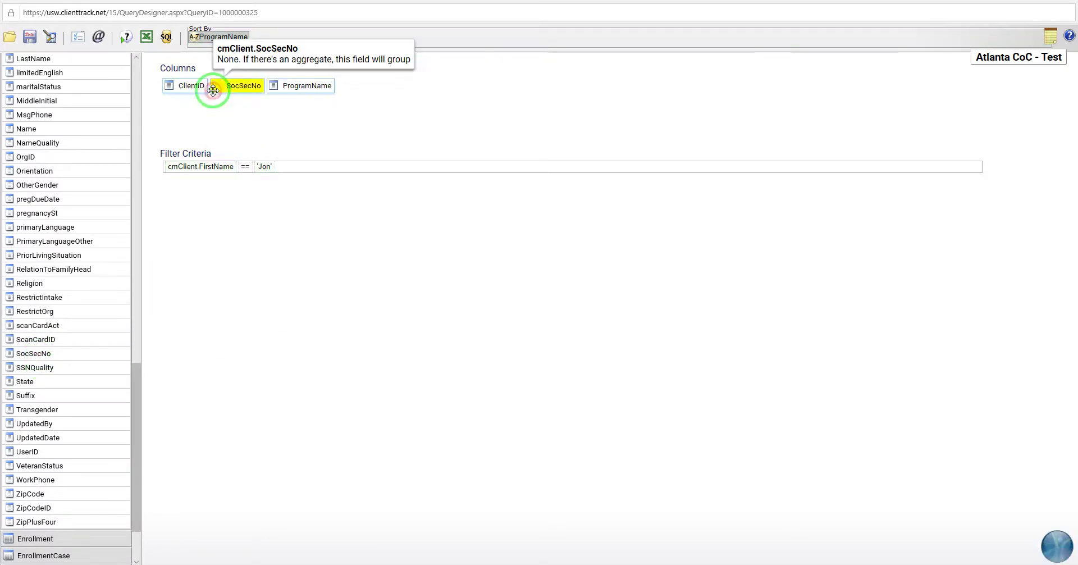
left_click(125, 37)
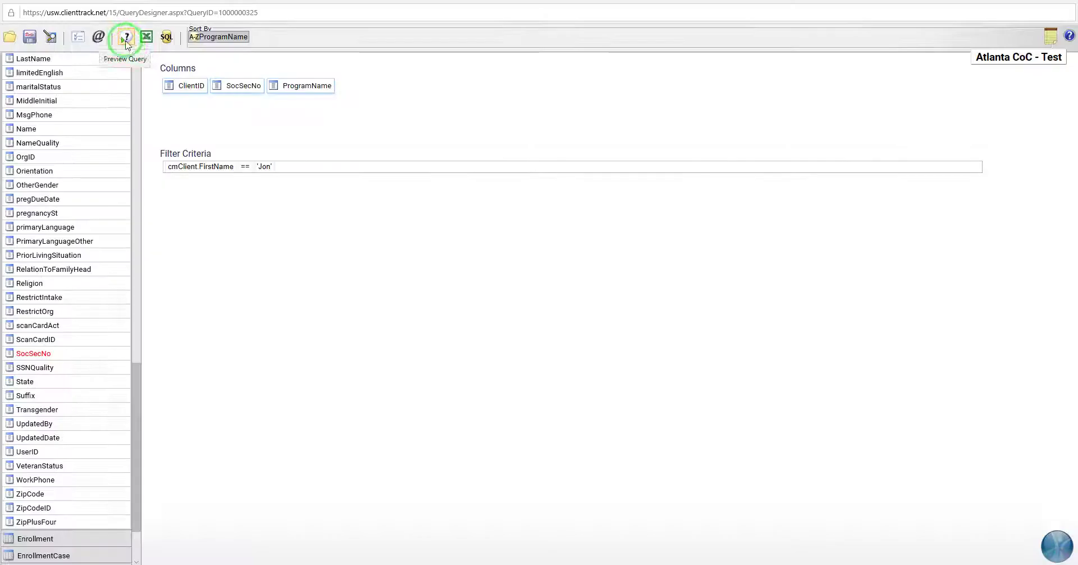
key("Return")
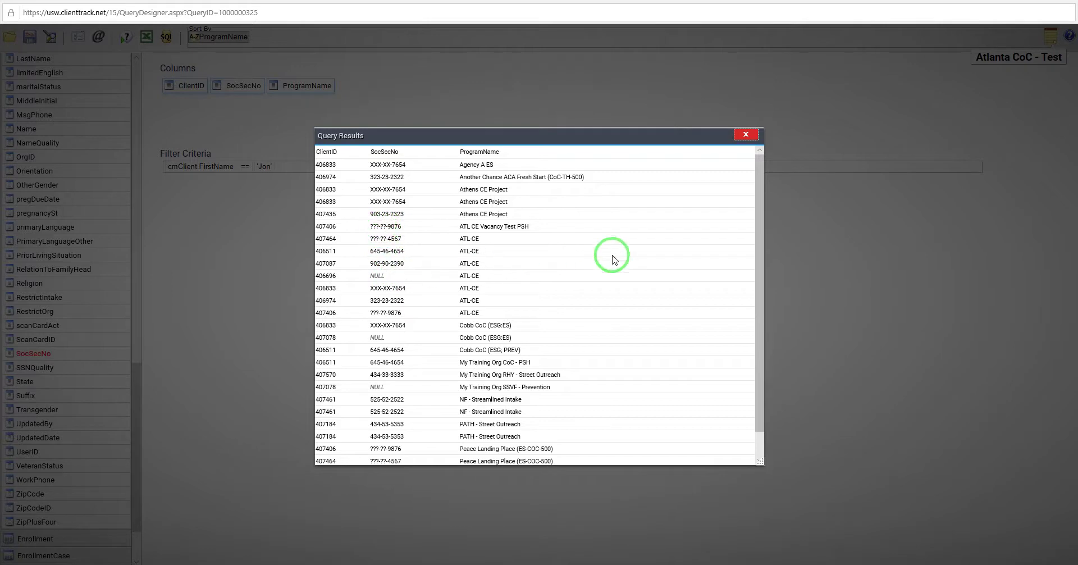
left_click(760, 221)
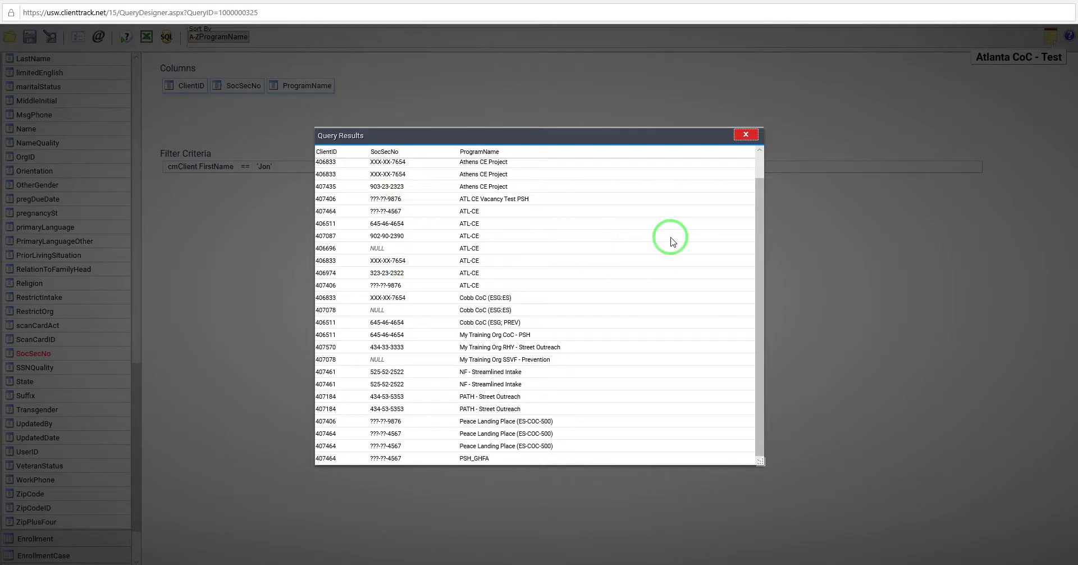
left_click(746, 137)
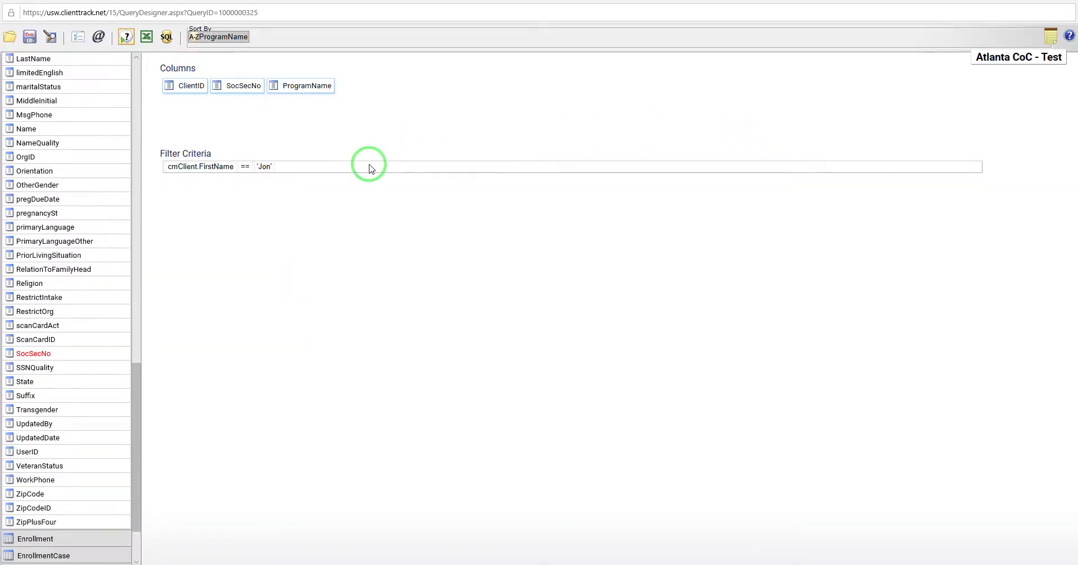
Step: Switch the SocSecNo column from a field to the SQL expression RIGHT (cmclient.socsecno,4) and save the column properties
right_click(238, 87)
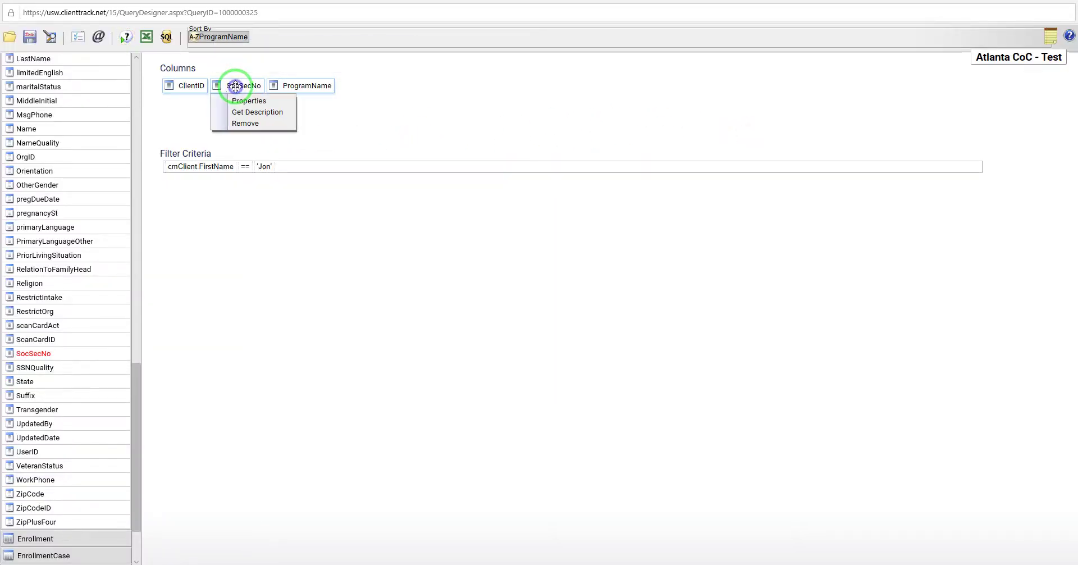
left_click(248, 102)
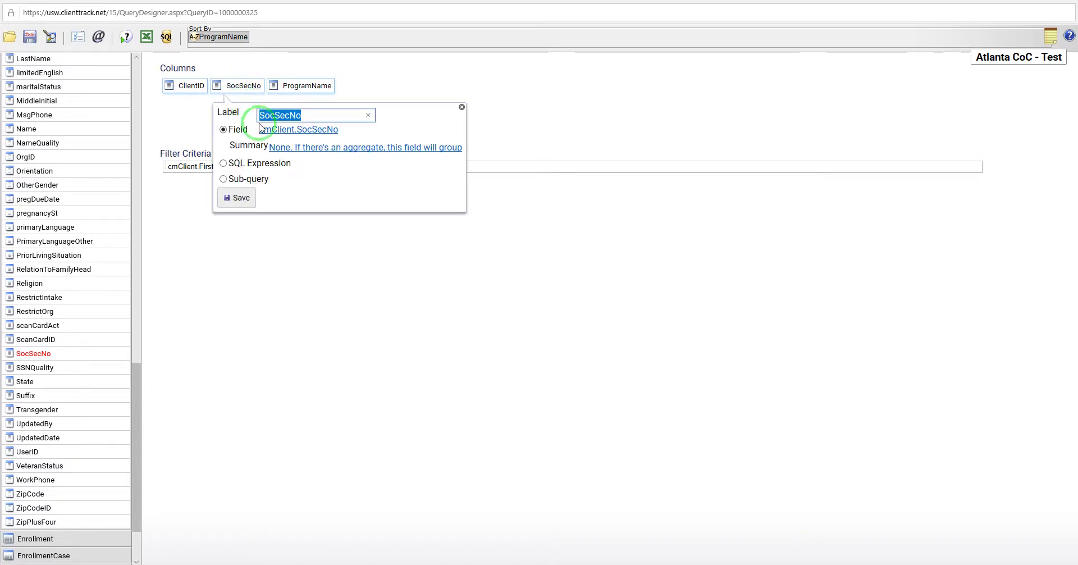
left_click(224, 166)
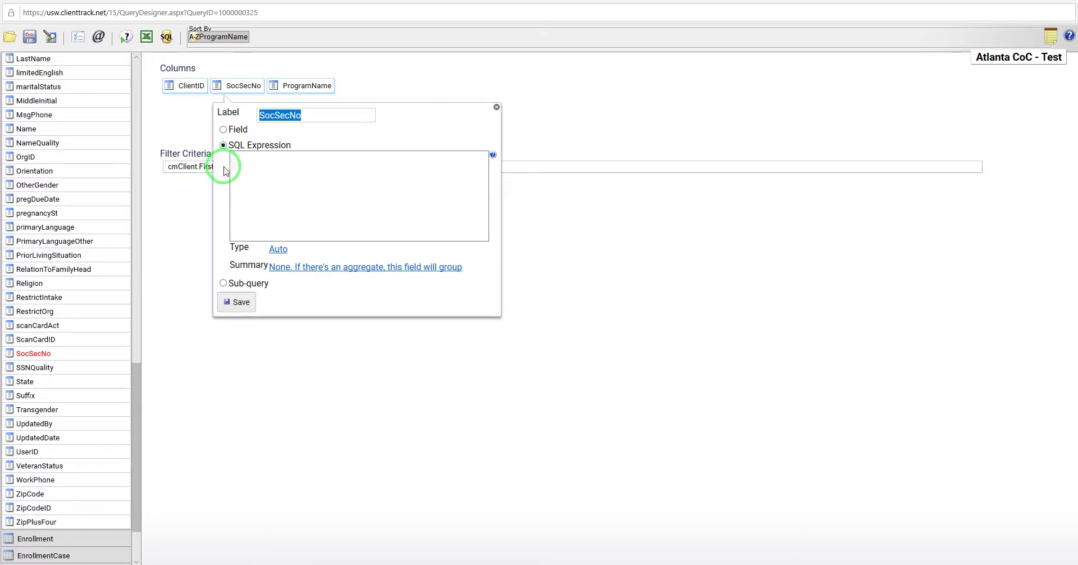
left_click(301, 171)
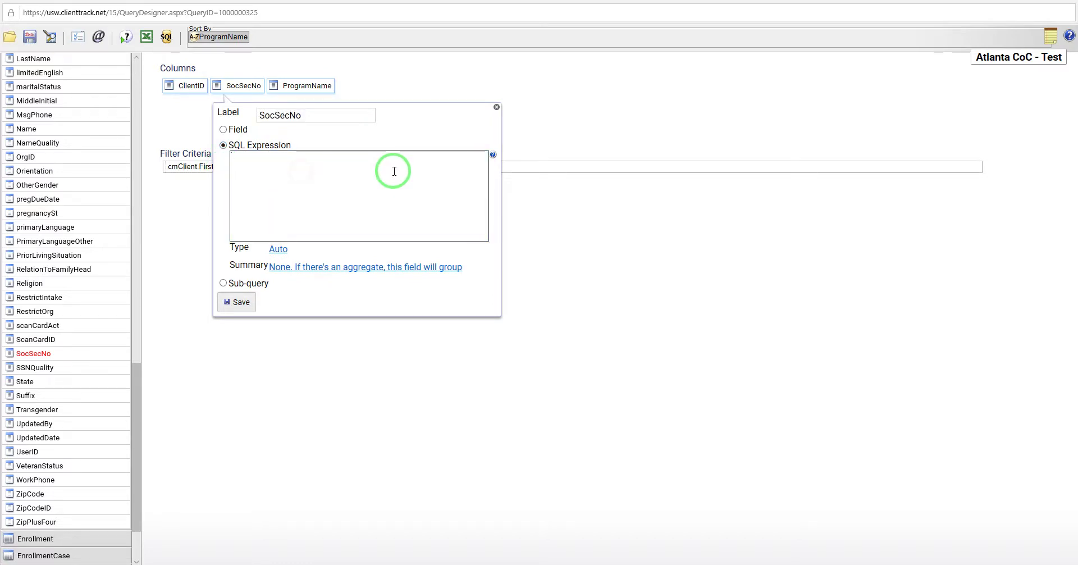
left_click(292, 168)
type("IGHT")
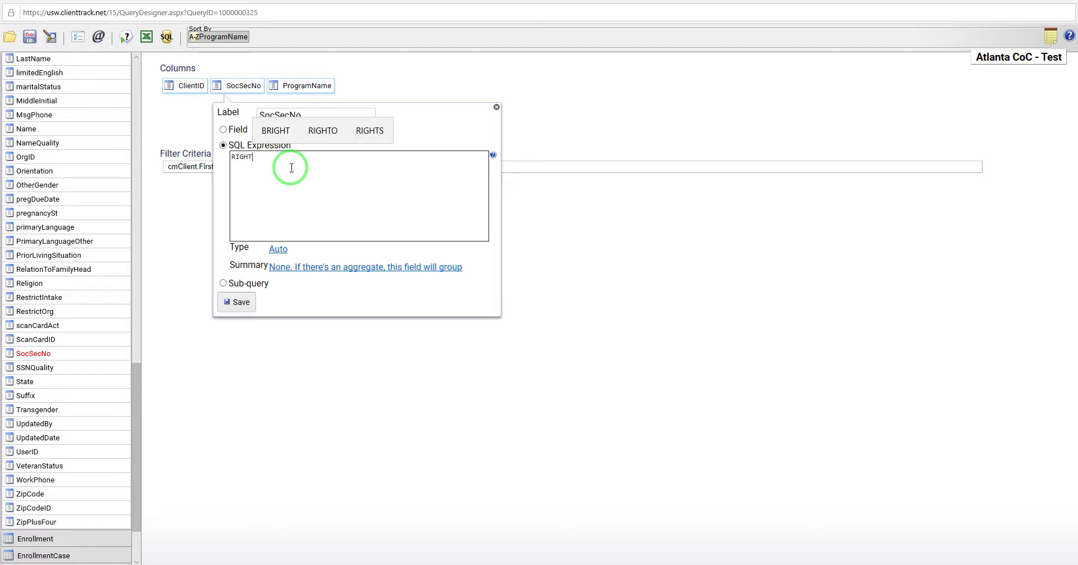
type(" (cmclient")
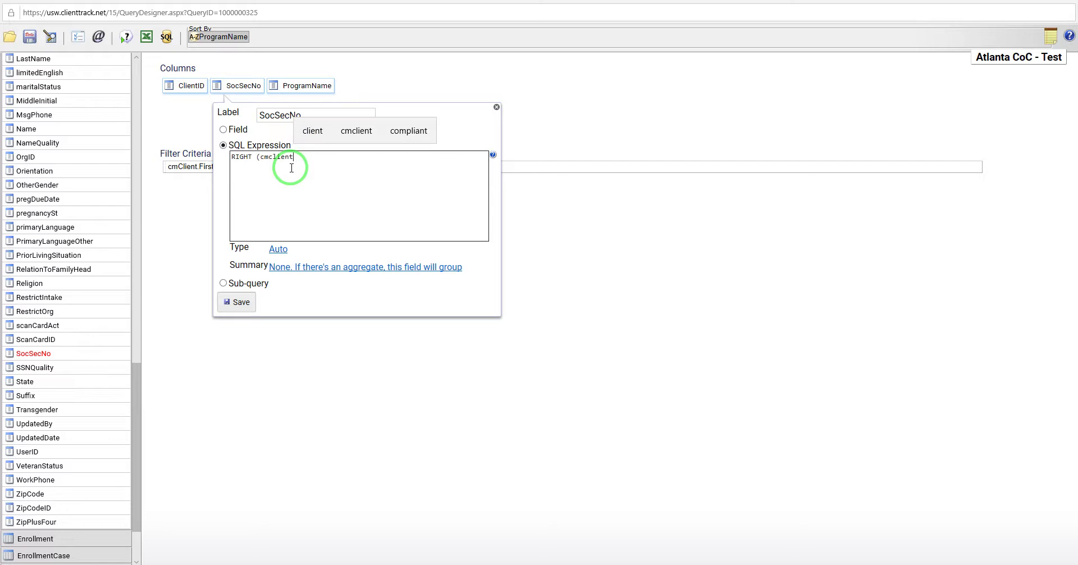
type(".")
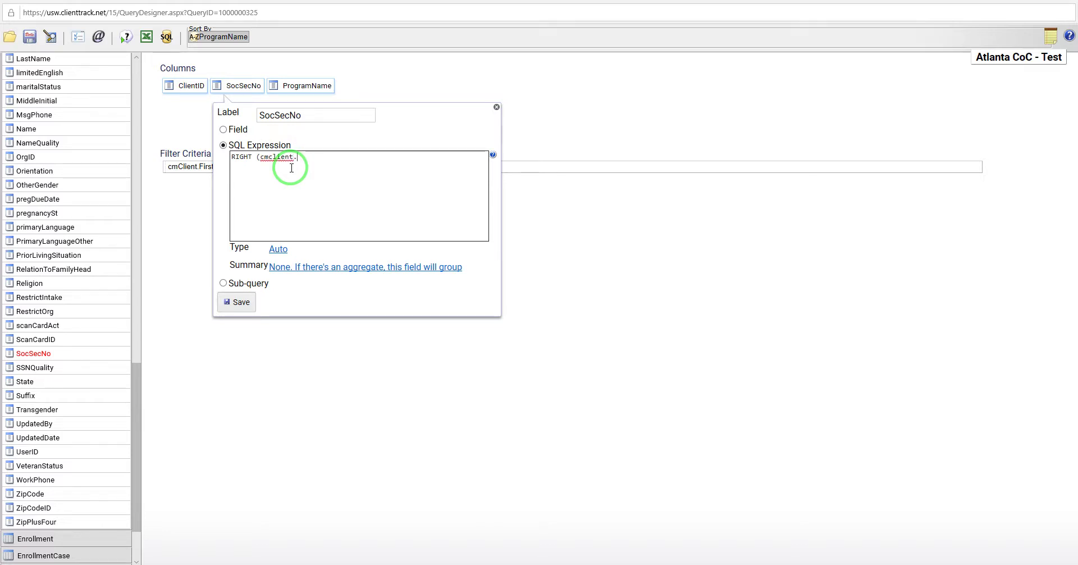
type("socsecno,")
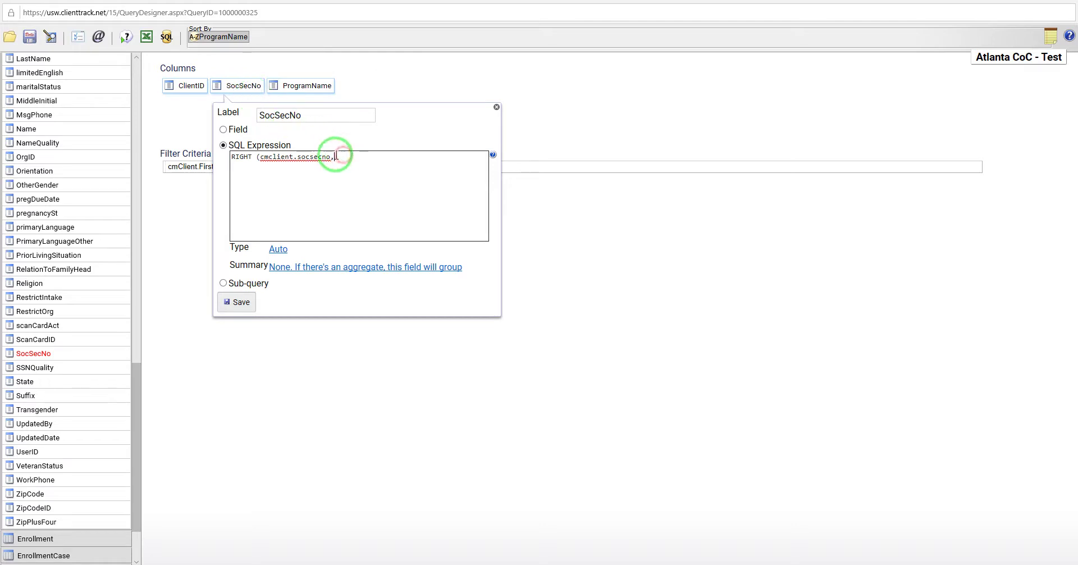
left_click(360, 160)
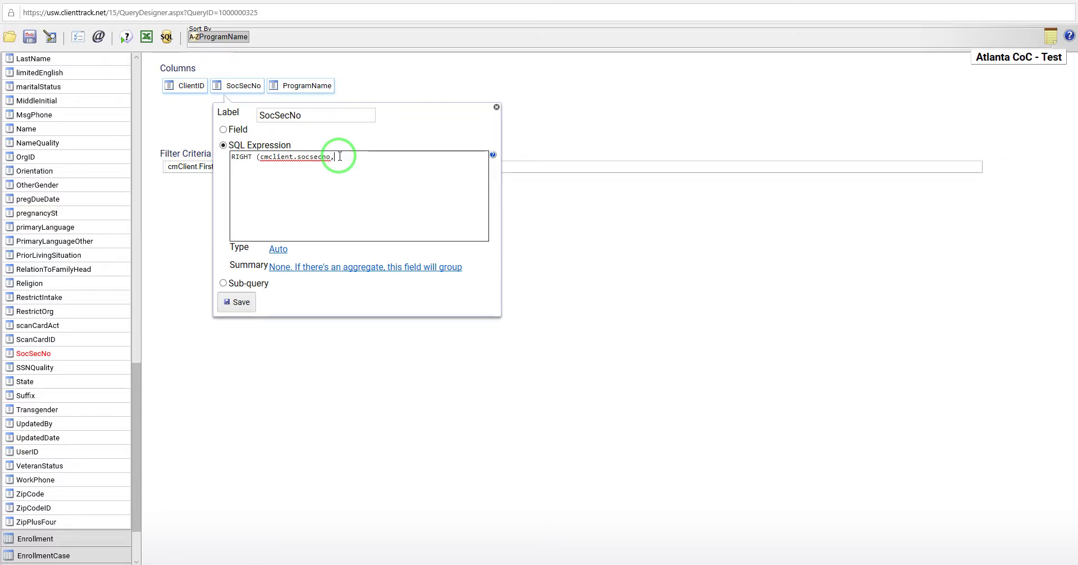
type(")")
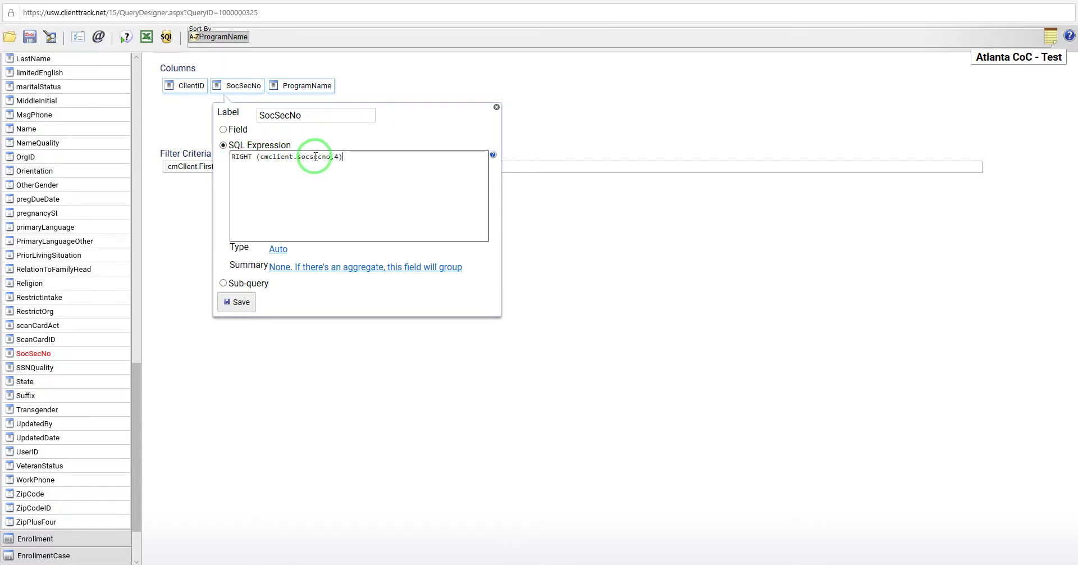
left_click(240, 304)
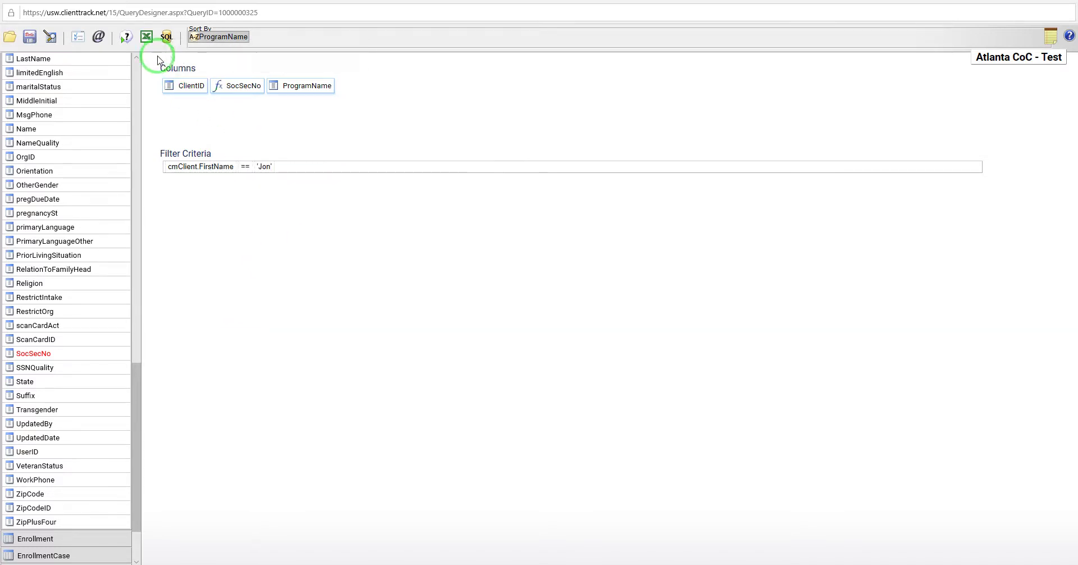
left_click(125, 40)
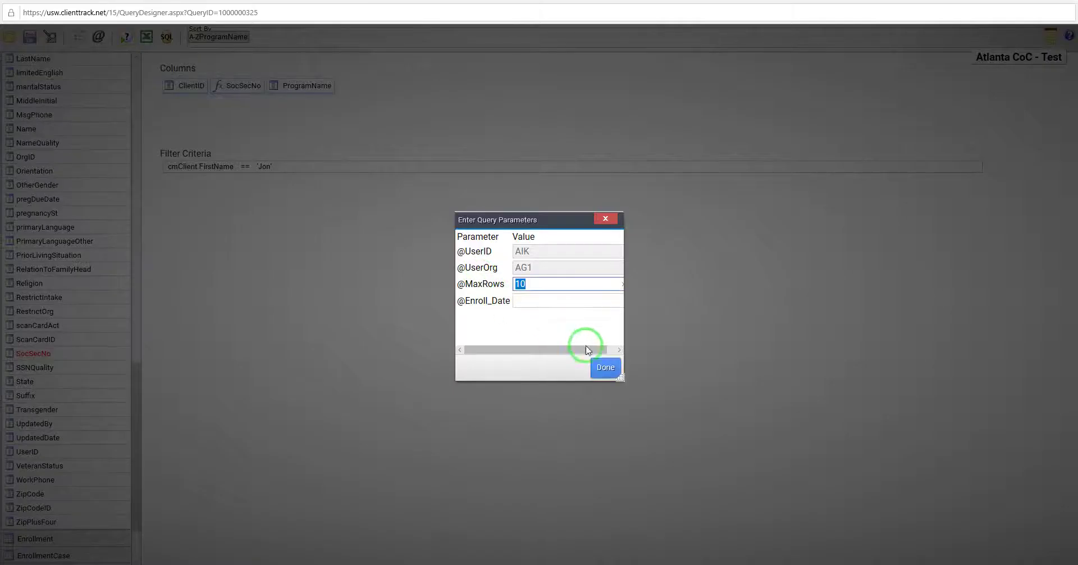
key("BackSpace")
left_click(595, 374)
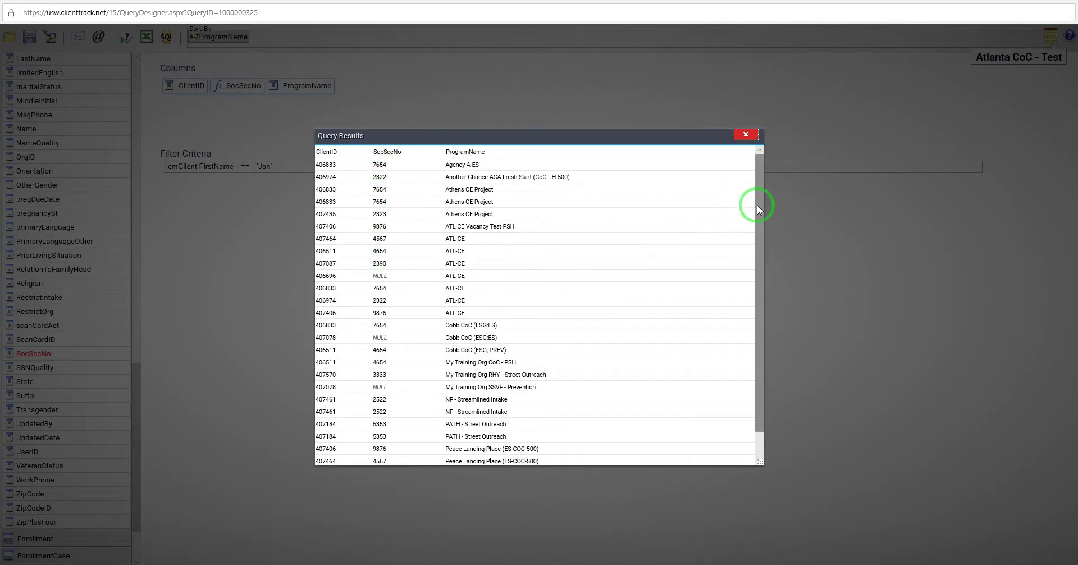
mouse_move(758, 206)
left_mouse_down()
mouse_move(761, 261)
mouse_move(761, 193)
mouse_move(761, 208)
mouse_move(741, 202)
left_mouse_up()
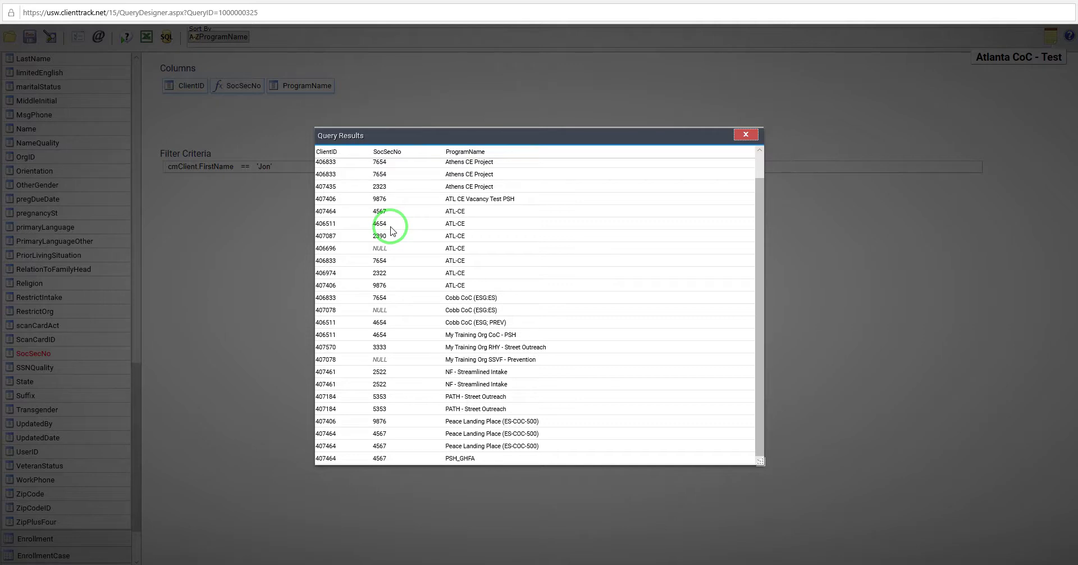
left_click(752, 135)
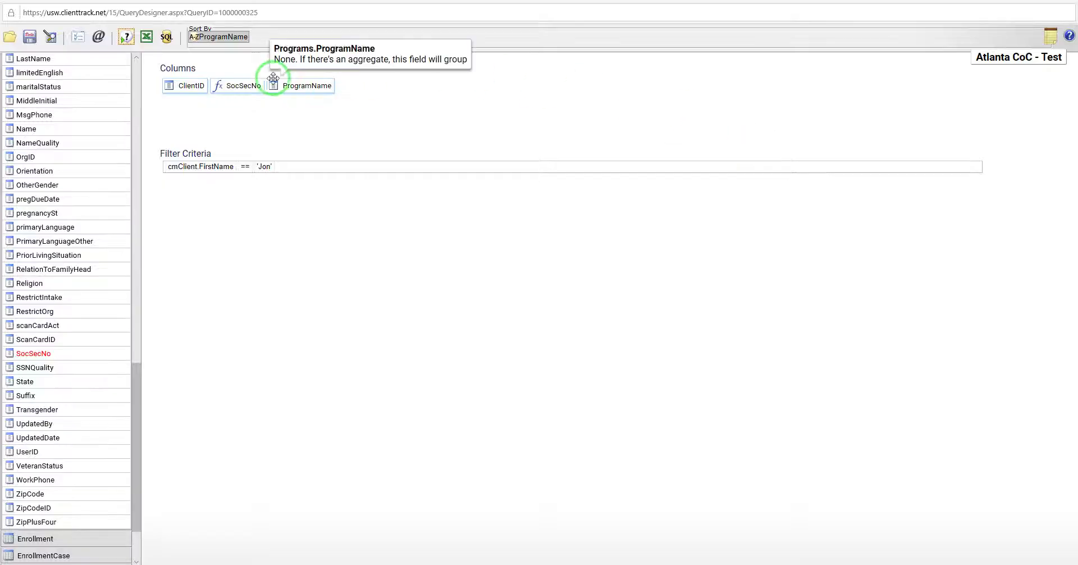
Step: Extend the SocSecNo column's SQL expression to CONCAT('xxx-xx-',RIGHT (cmclient.socsecno,4)) and save the column properties
left_click(238, 88)
left_click(242, 101)
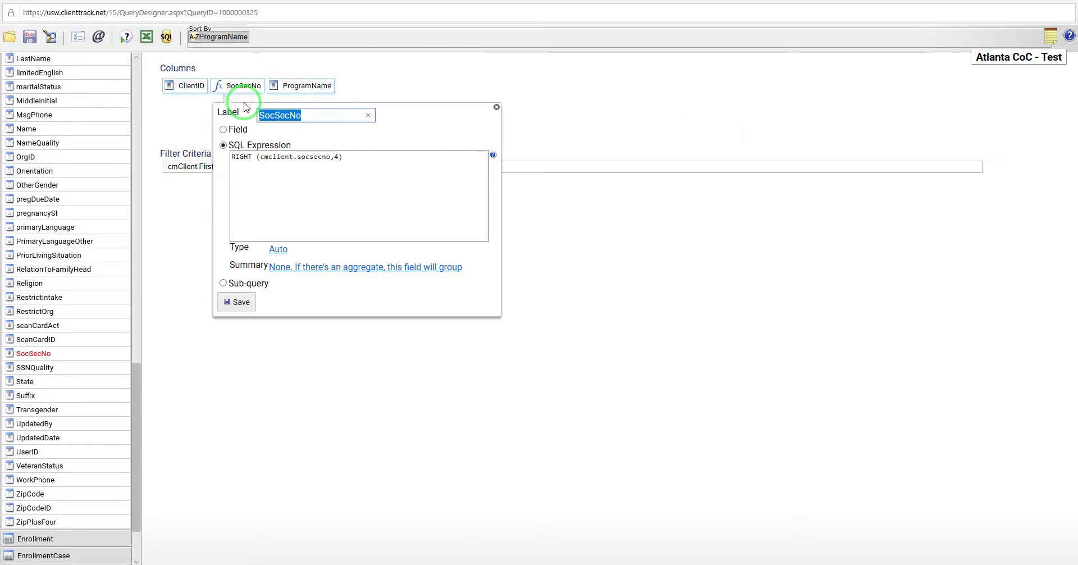
left_click(264, 159)
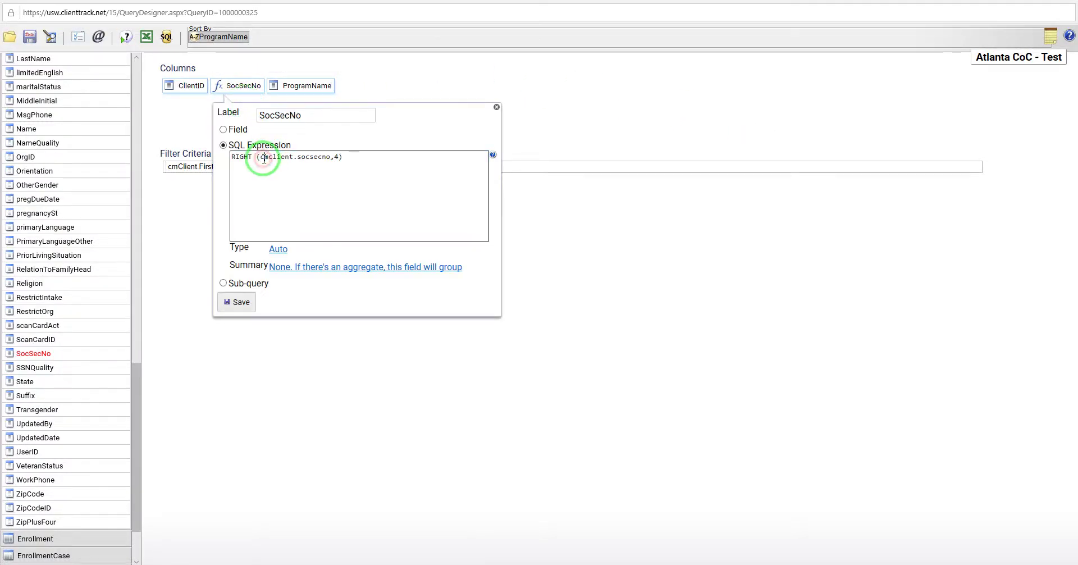
left_click(232, 157)
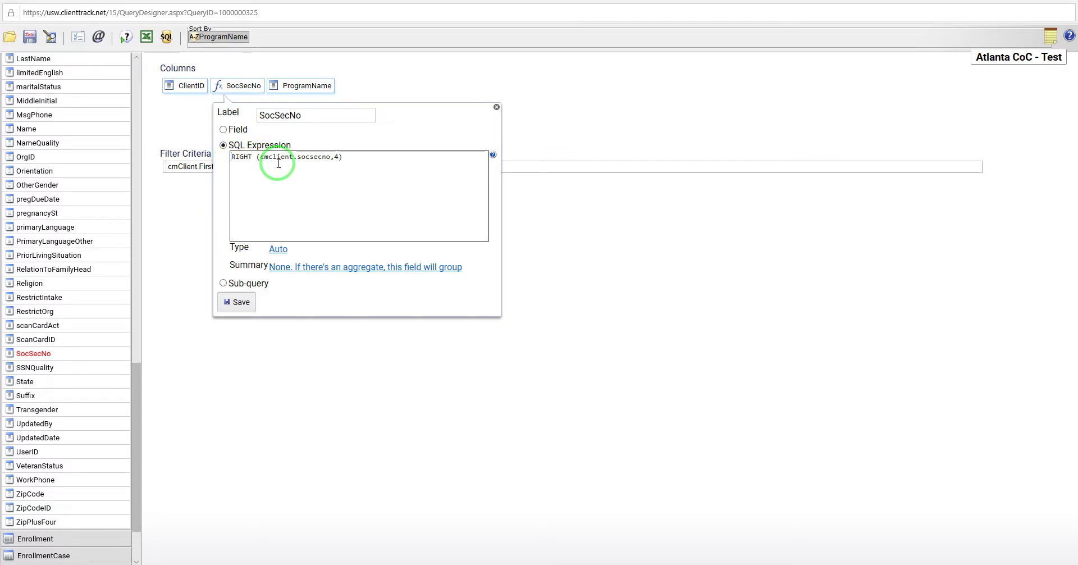
type("CONCAT")
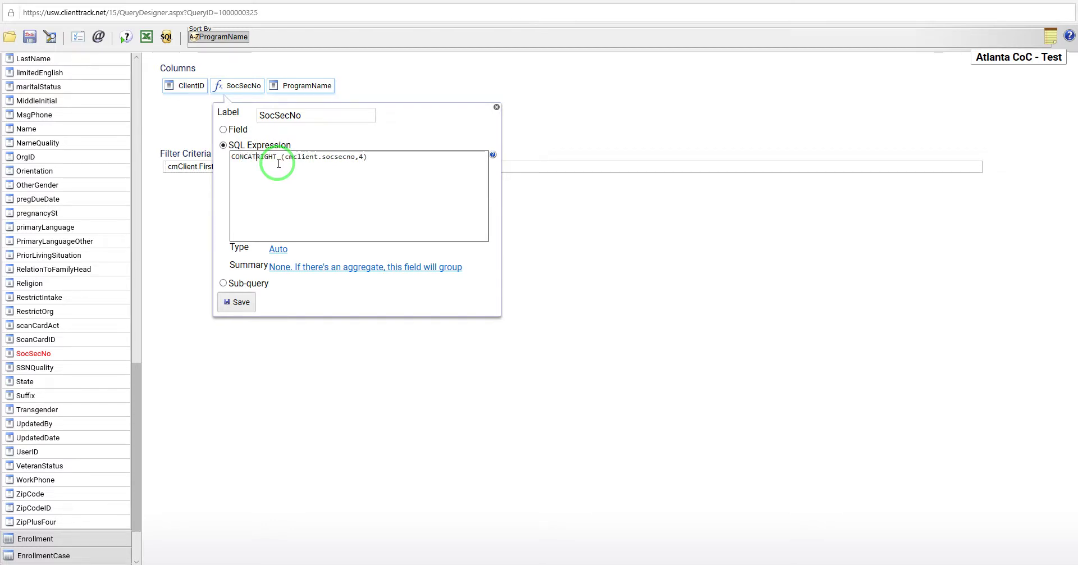
type("('xxx-xx-")
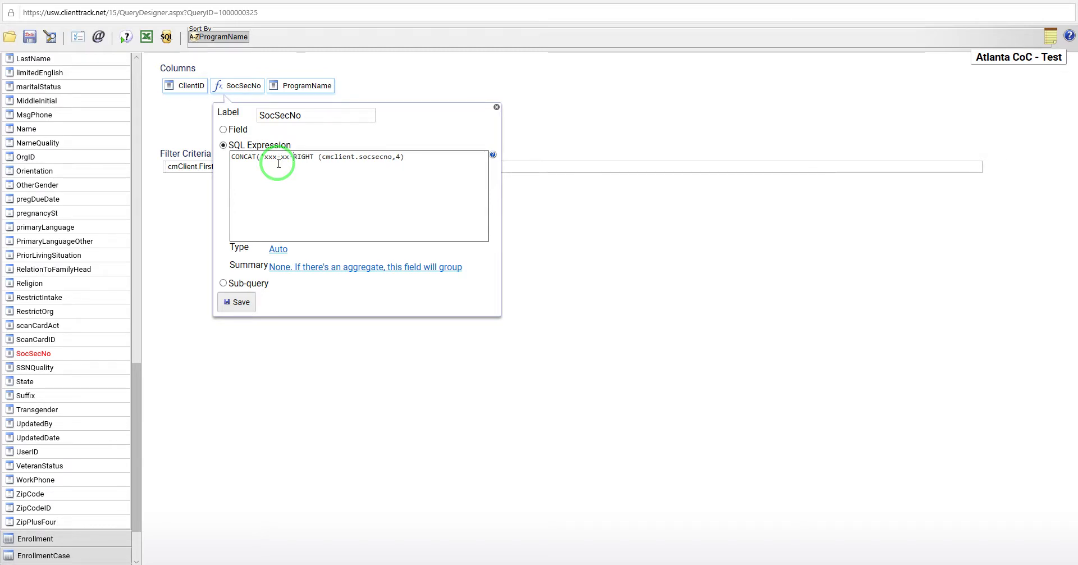
type("'")
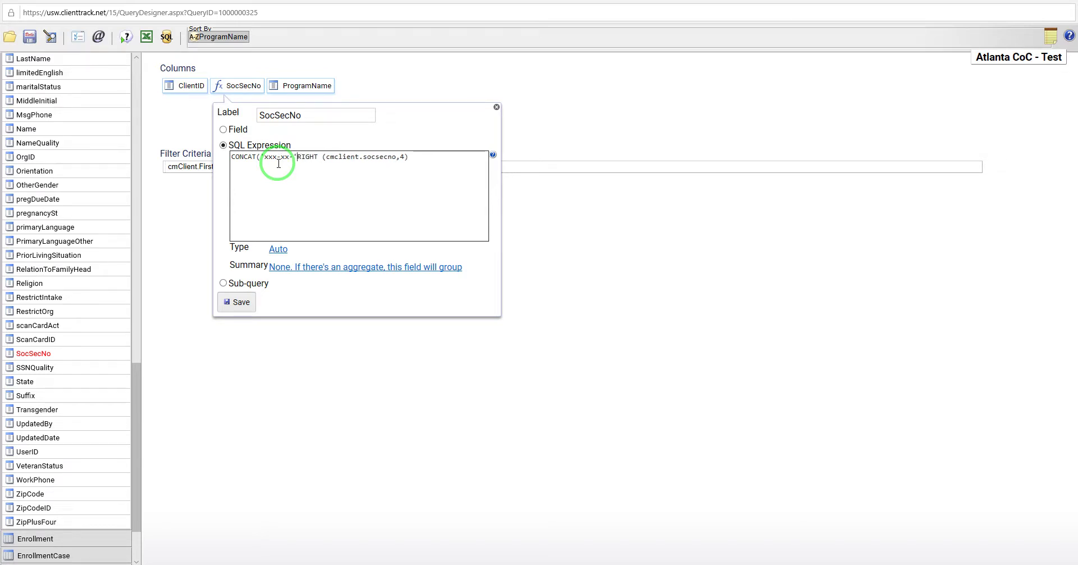
type(",")
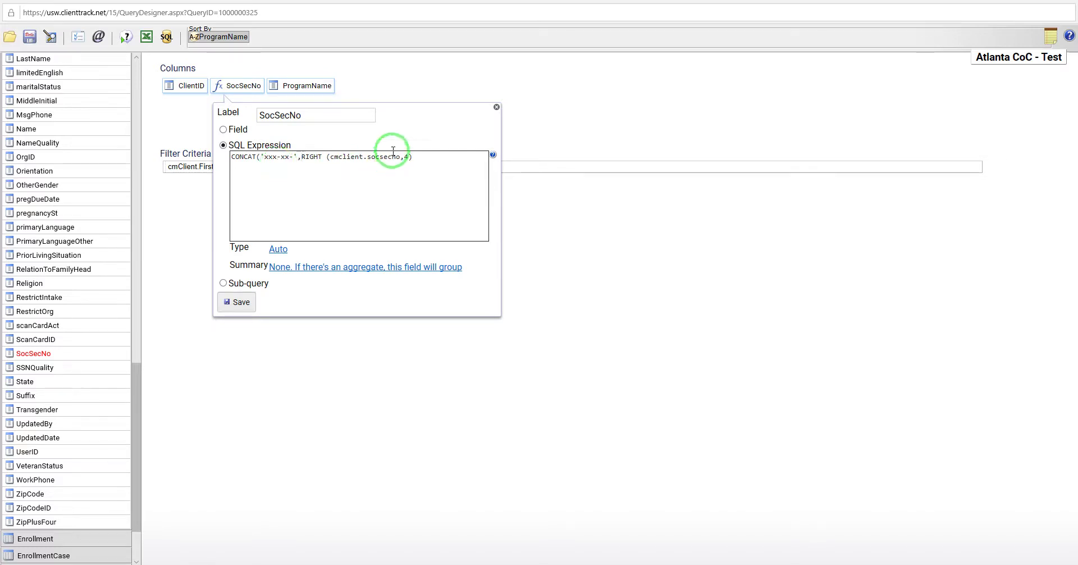
left_click(435, 158)
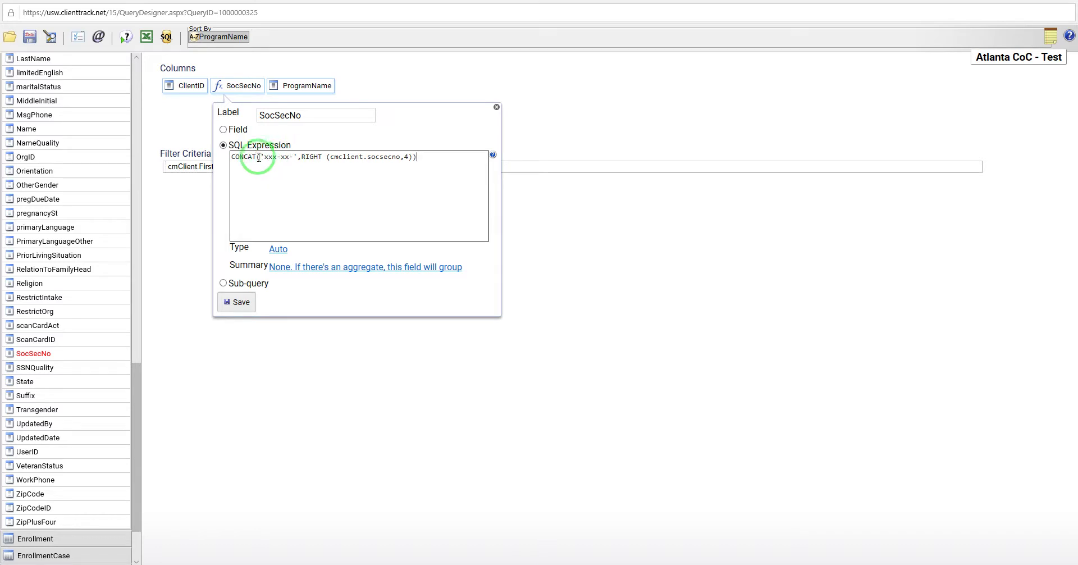
left_click_drag(263, 157, 292, 158)
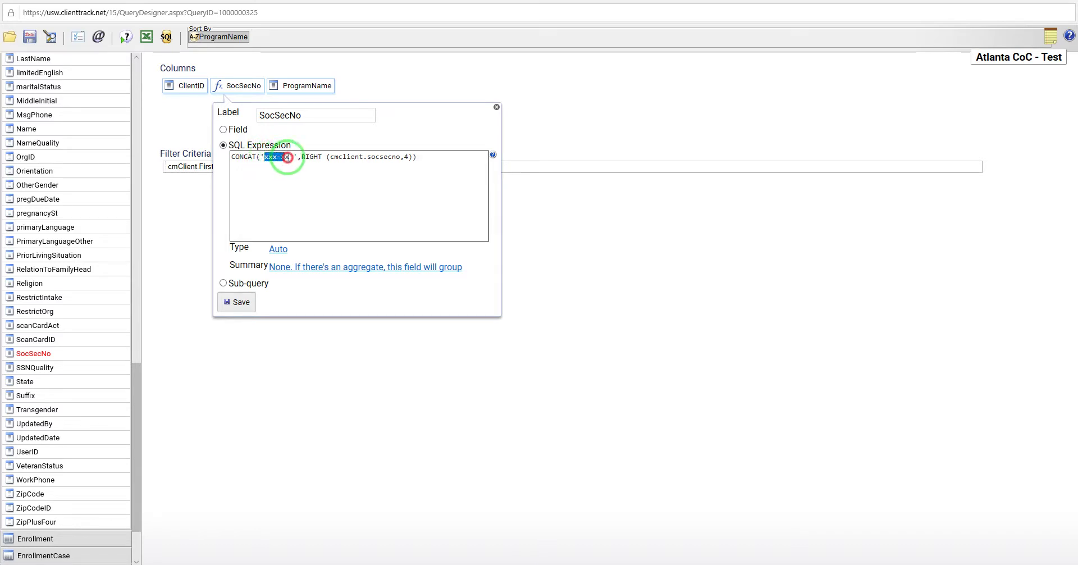
left_click(385, 158)
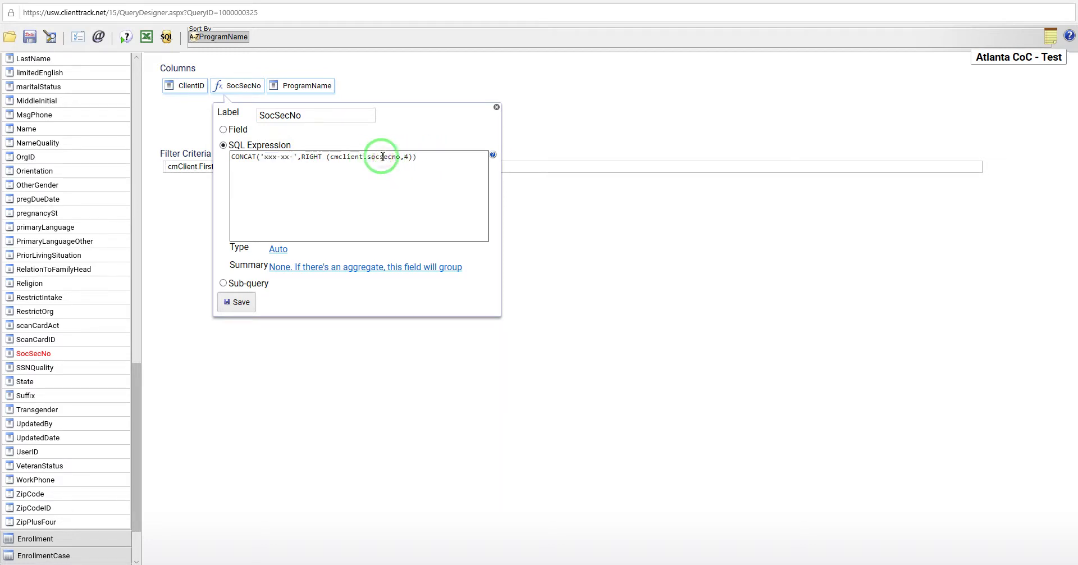
left_click(234, 299)
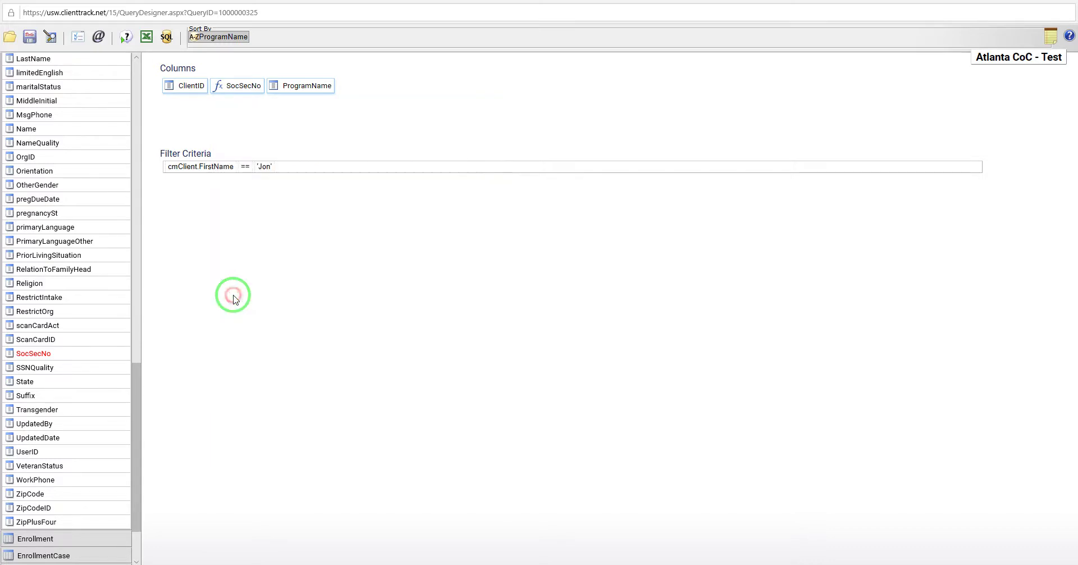
left_click(128, 39)
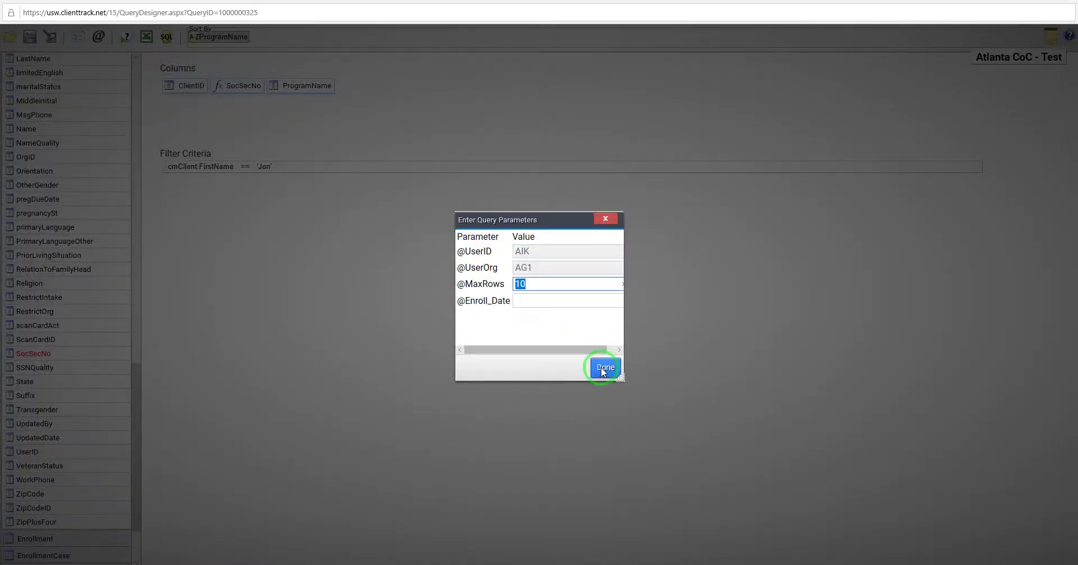
left_click(605, 369)
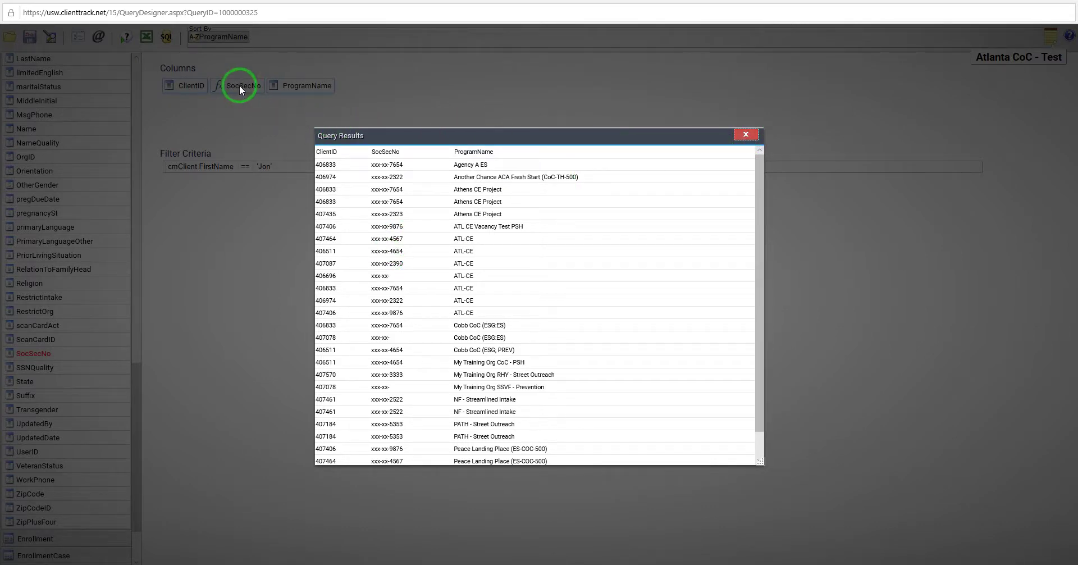
left_click(746, 134)
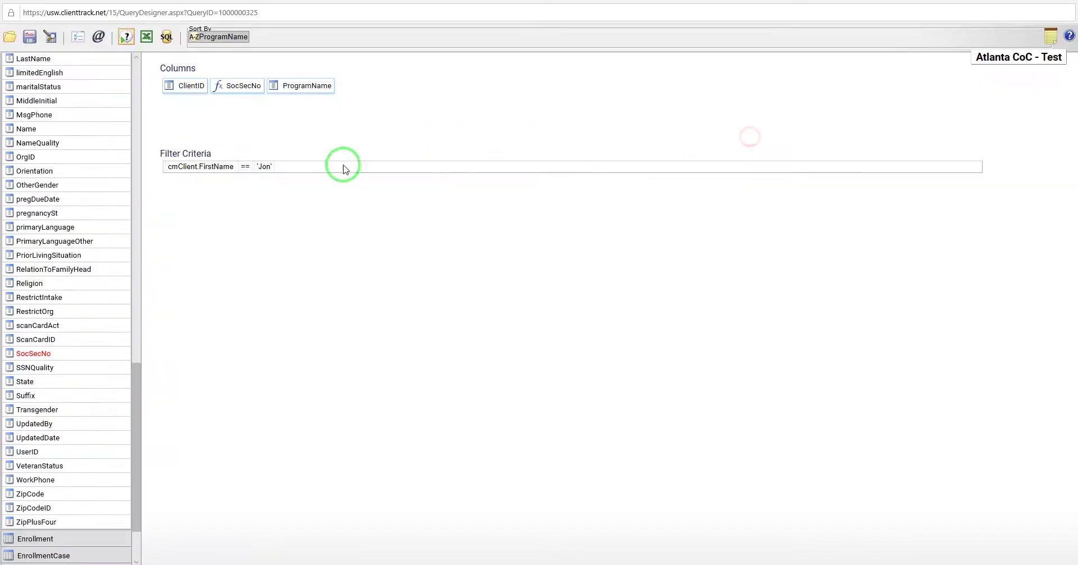
left_click(262, 168)
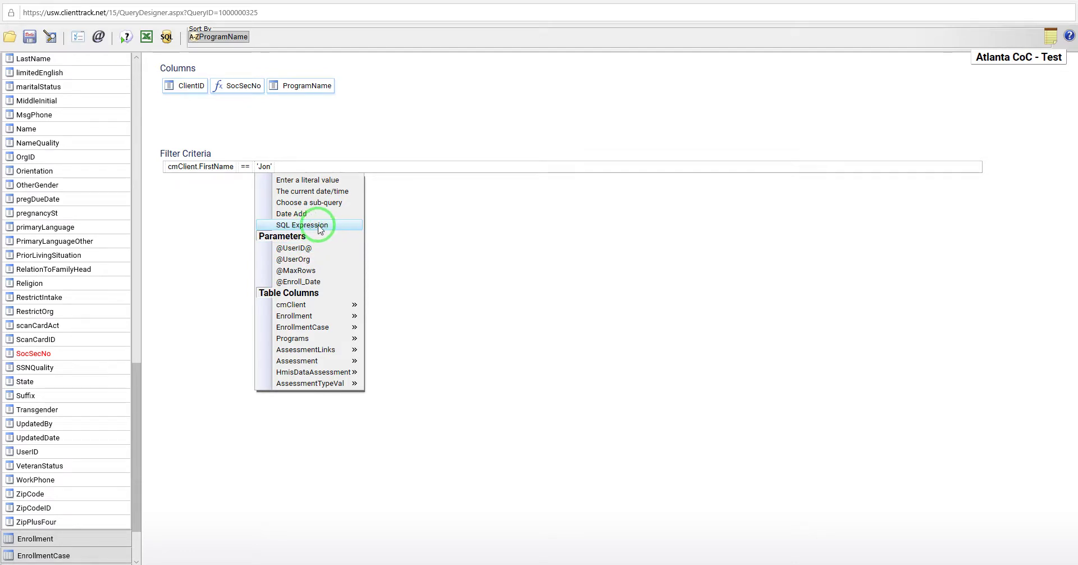
left_click(205, 212)
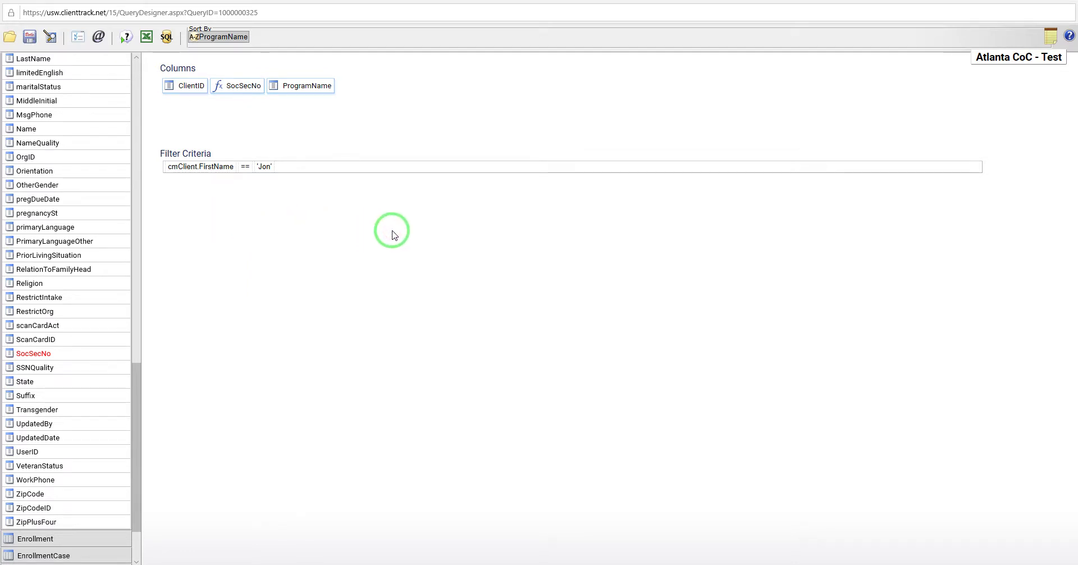